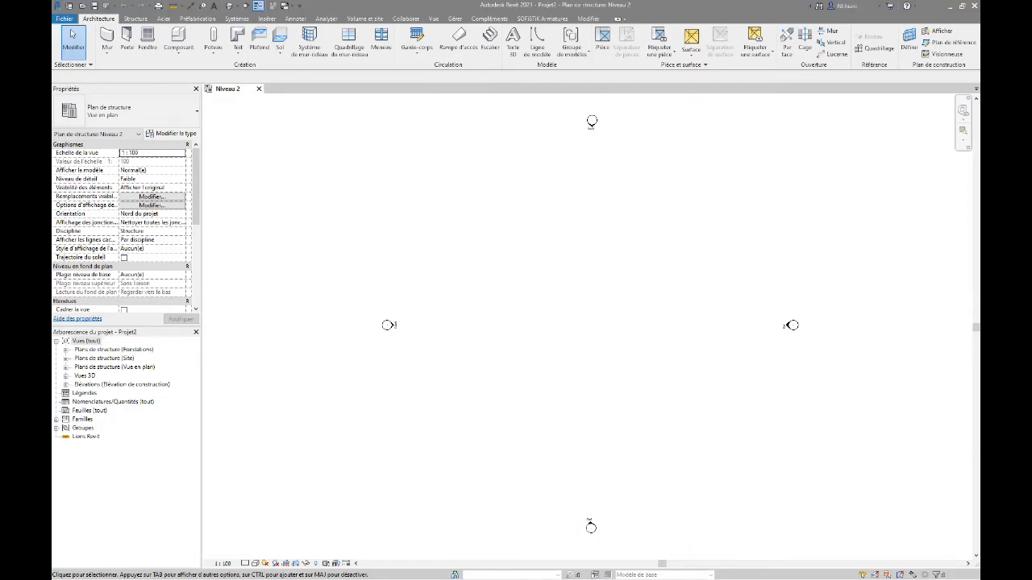
left_click_drag(460, 199, 732, 405)
left_click_drag(735, 407, 625, 343)
left_click_drag(454, 199, 443, 207)
Step: Place four vertical 300 x 450mm rectangular concrete structural columns at the corners of a rectangle in the Niveau 2 plan
left_click(132, 19)
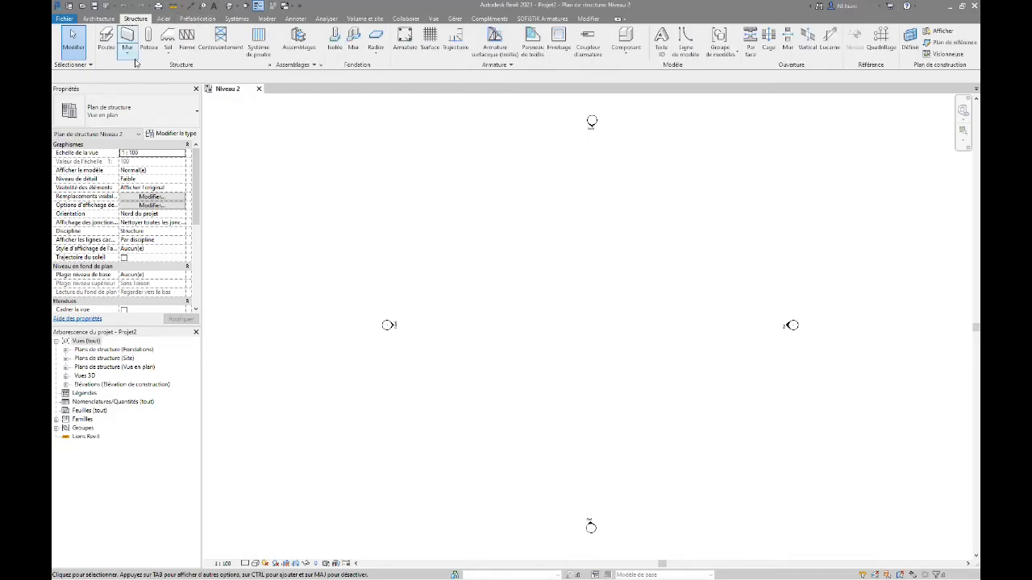
left_click(129, 113)
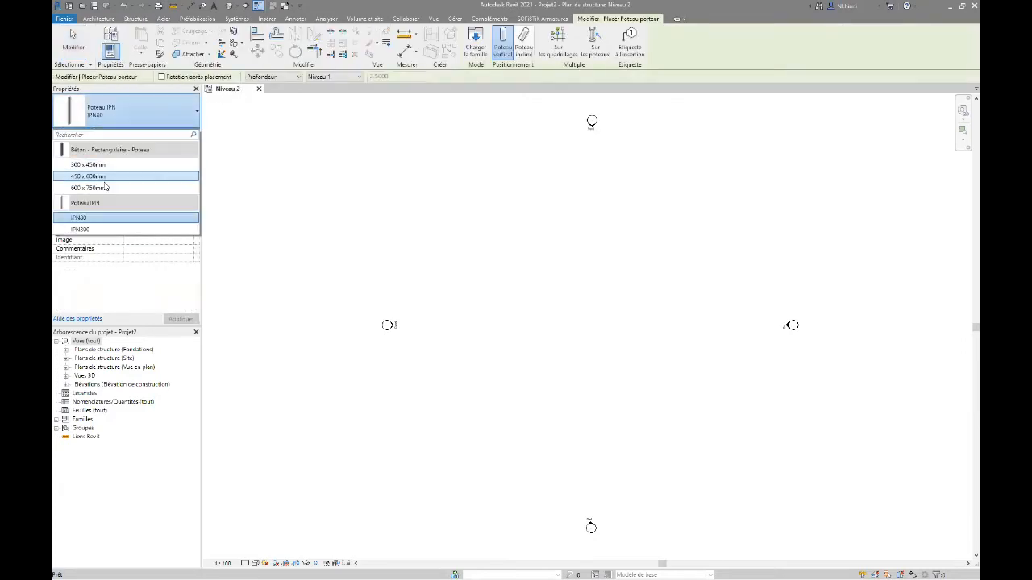
left_click(88, 163)
scroll(537, 262, "up", 3)
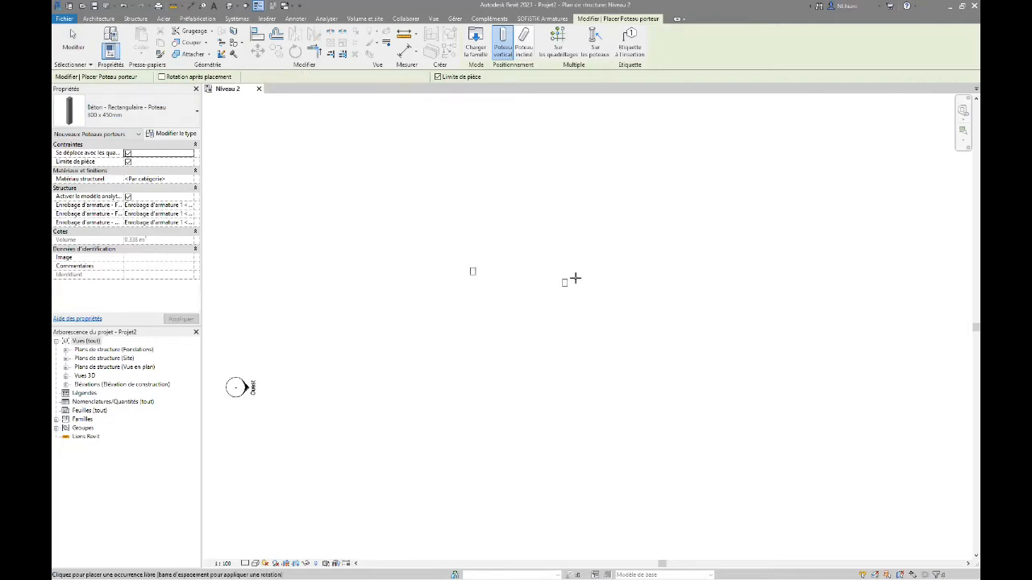
left_click(618, 271)
left_click(473, 370)
left_click(621, 370)
key("Escape")
key("Escape")
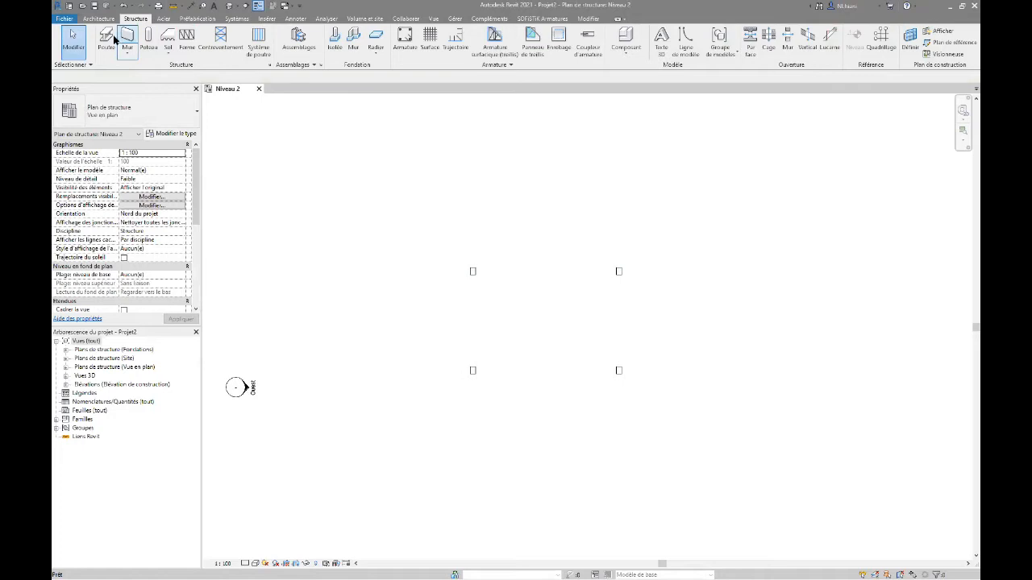
Step: Place a 300 x 600mm rectangular concrete beam between the two upper columns
key("b")
key("m")
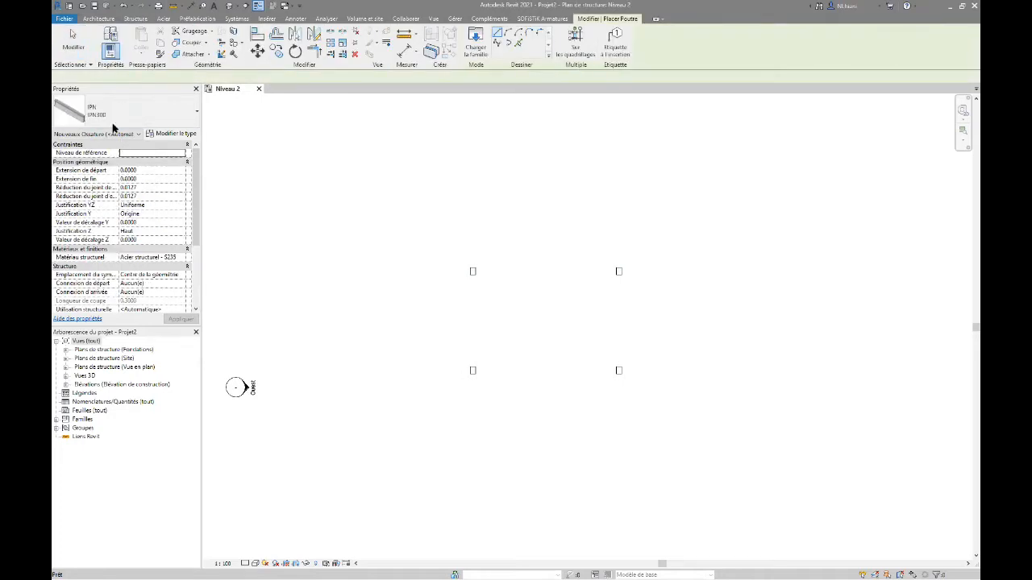
left_click(125, 111)
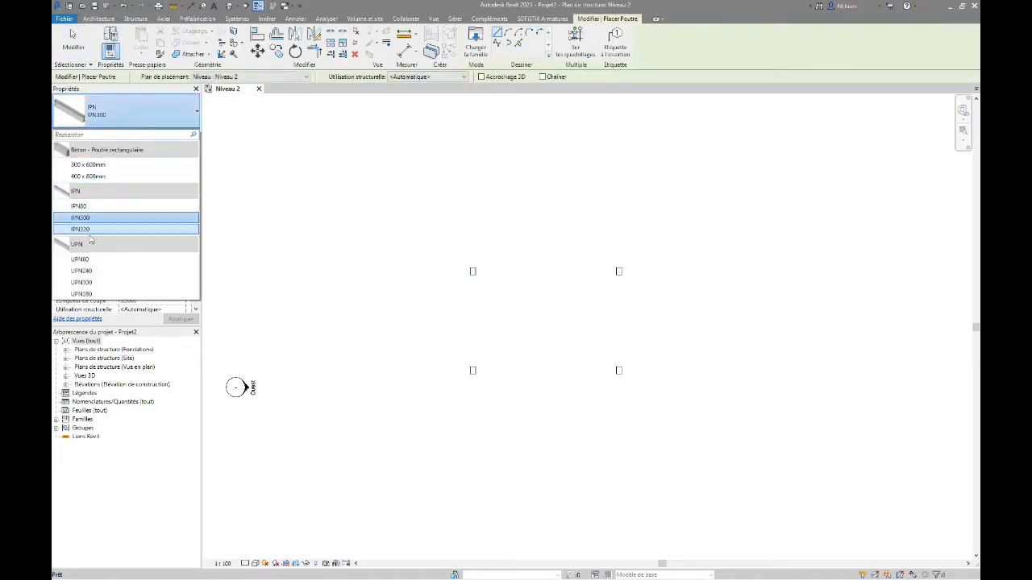
left_click(92, 164)
scroll(504, 267, "up", 3)
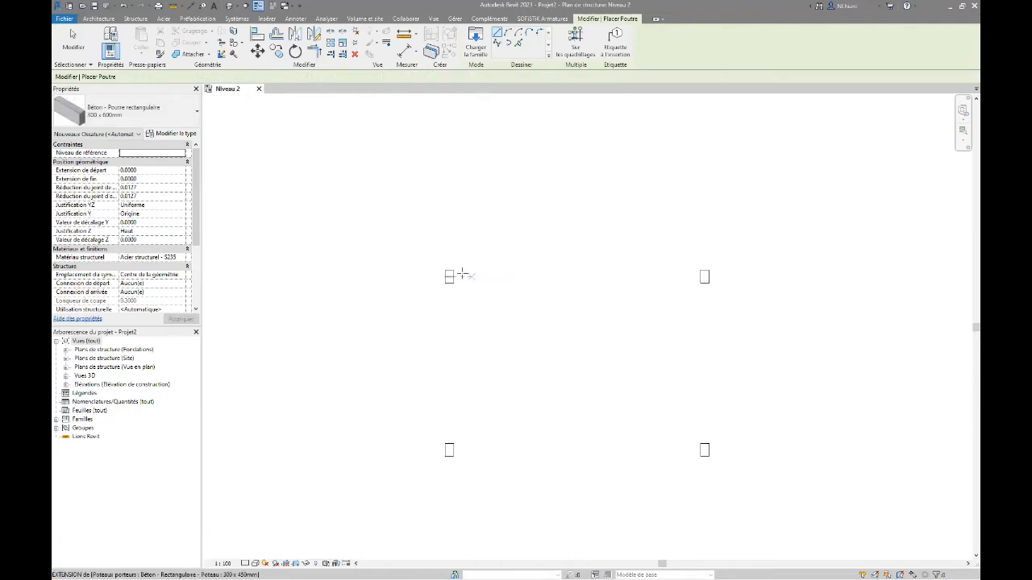
left_click(449, 276)
left_click(704, 276)
Step: Add three more 300 x 600mm concrete beams along the remaining sides to close the frame between the columns
left_click(704, 277)
left_click(704, 450)
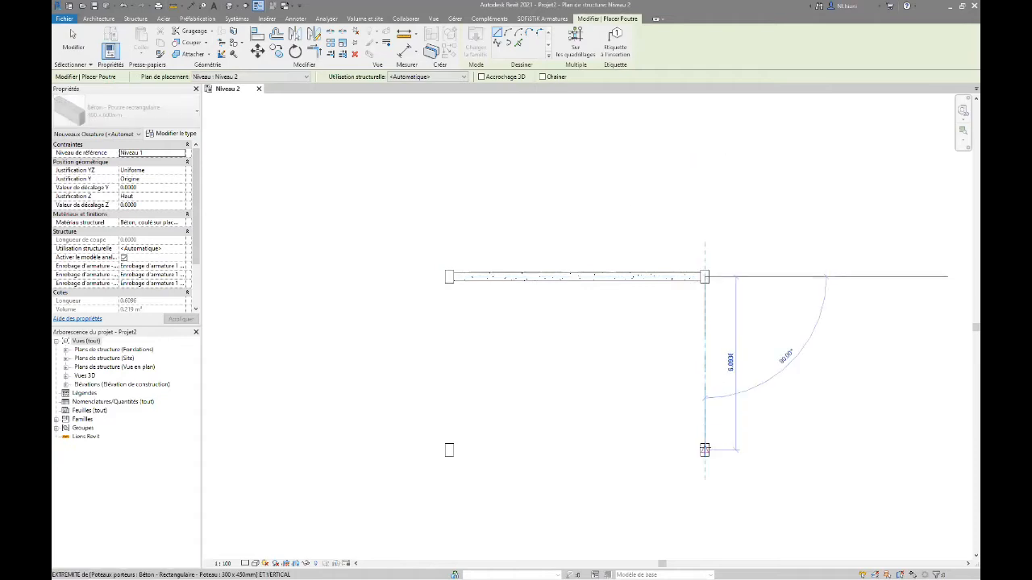
left_click(705, 450)
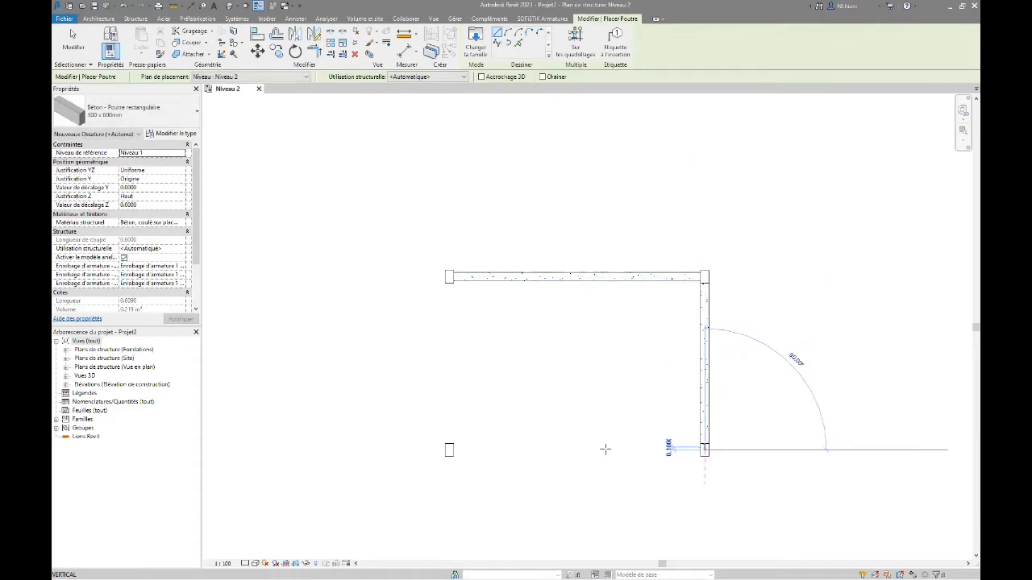
left_click(449, 449)
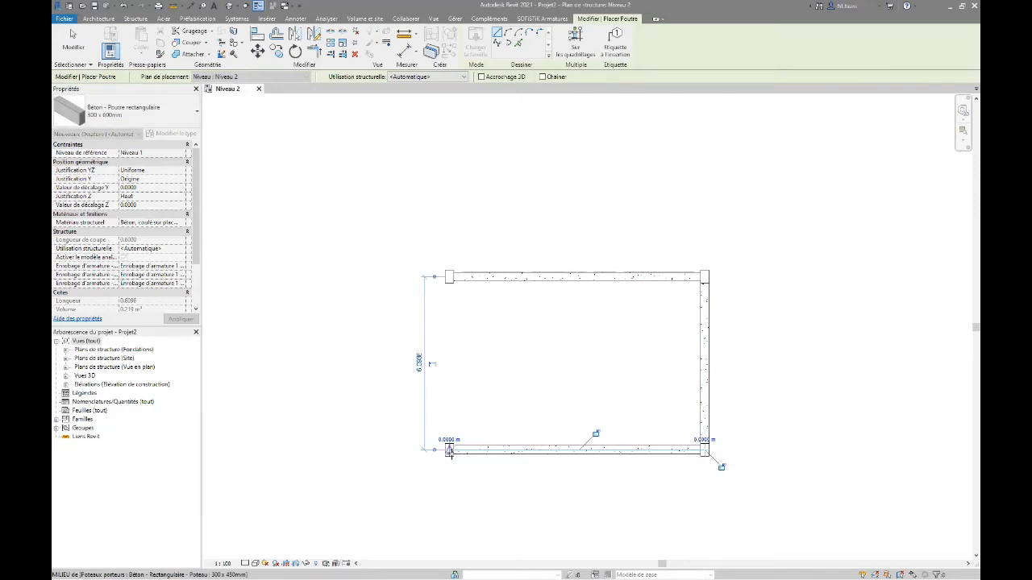
left_click(449, 449)
left_click(449, 277)
key("Escape")
key("Escape")
Step: Open the 3D view, try shaded display on the frame, and set the visual style to hidden line
left_click(228, 6)
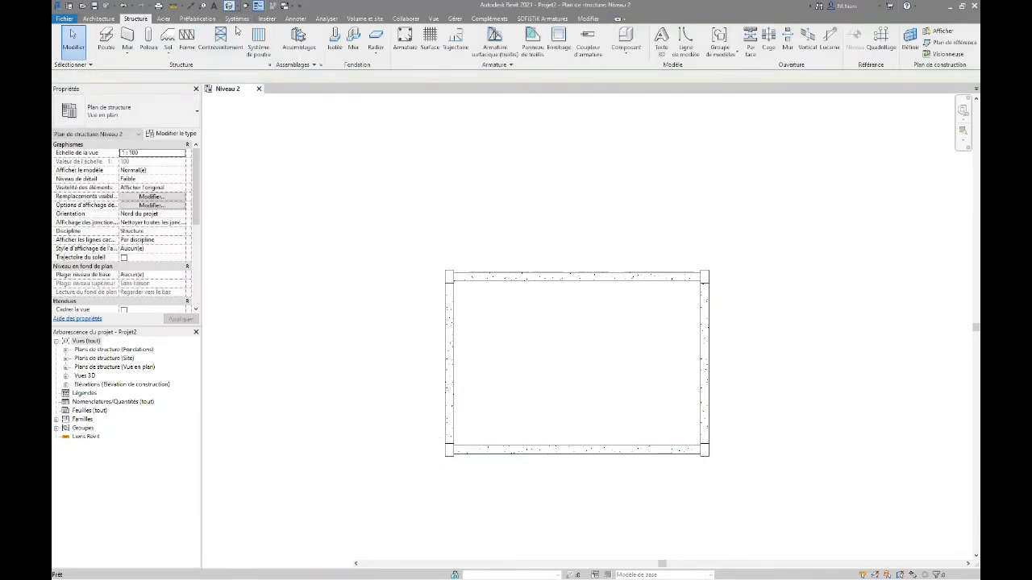
scroll(571, 253, "up", 5)
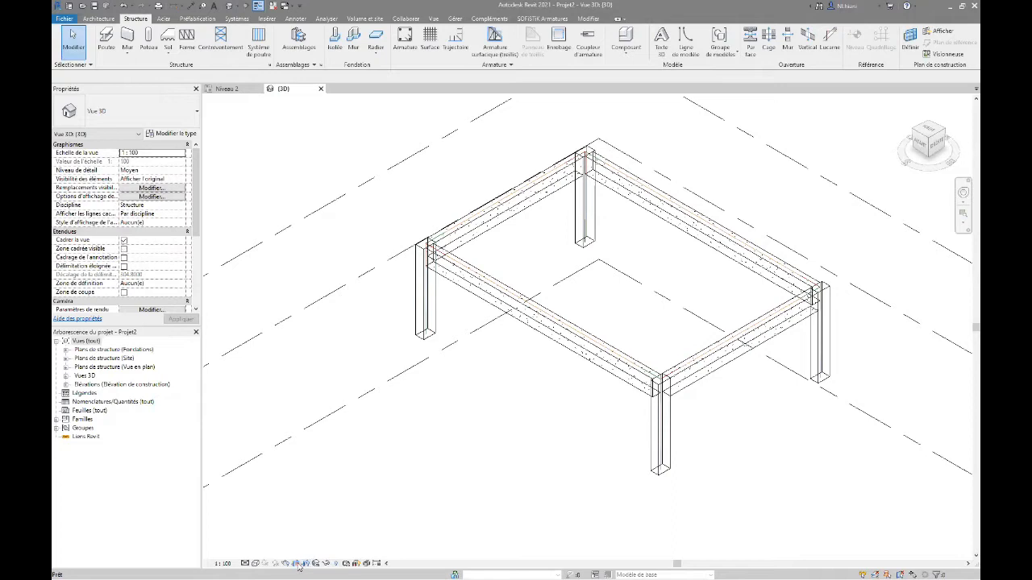
left_click(254, 564)
left_click(274, 534)
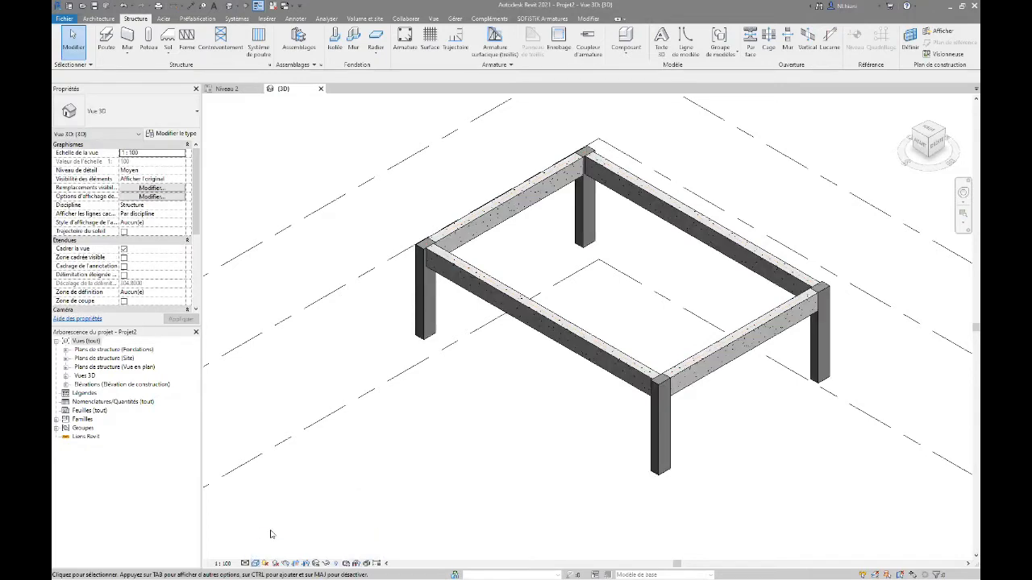
left_click(255, 563)
left_click(274, 525)
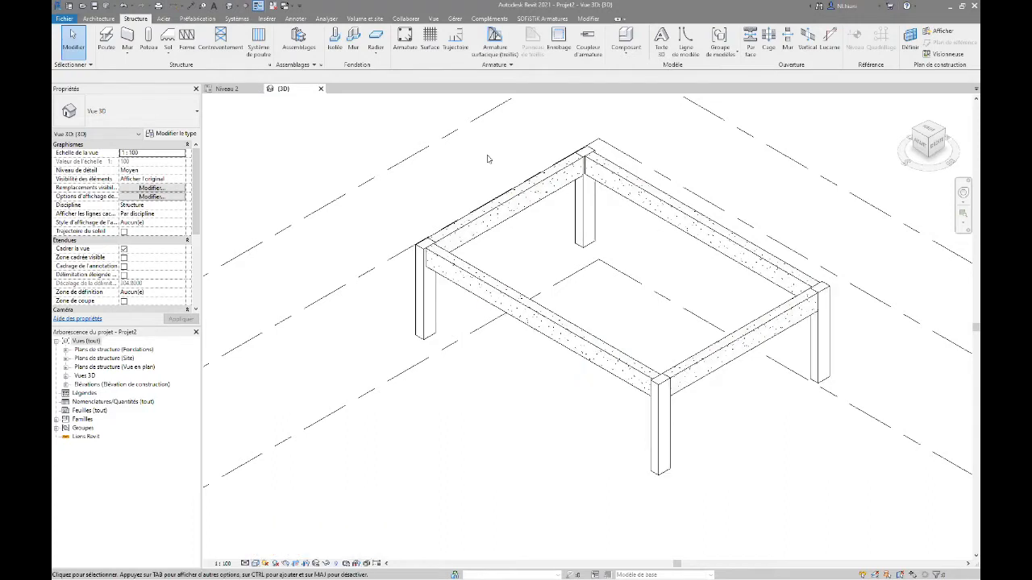
Step: Return to the Niveau 2 plan and start rebar placement for the upper beam, accepting the rebar shape notice
left_click(231, 90)
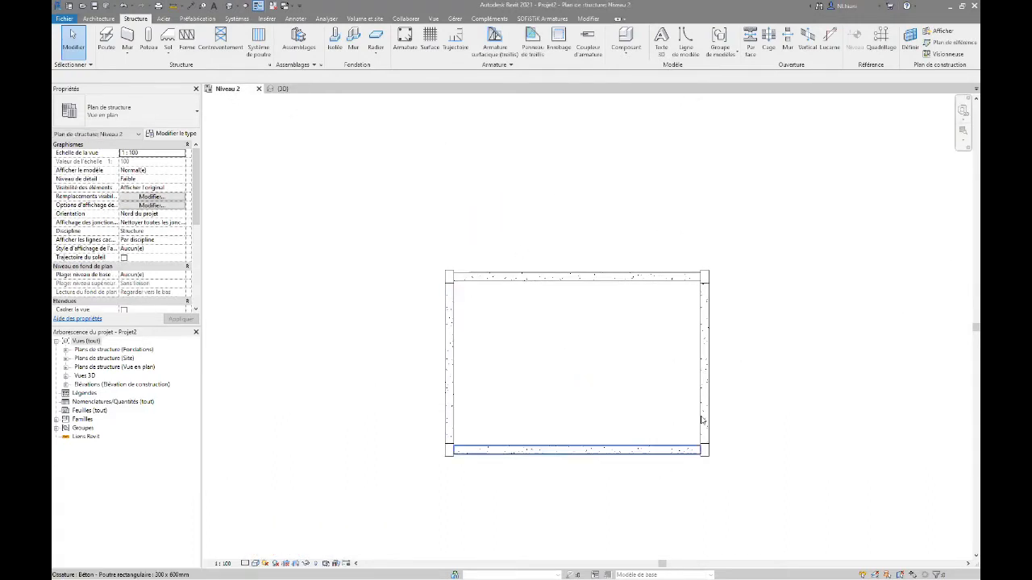
scroll(479, 295, "up", 3)
middle_click_drag(622, 276, 465, 286)
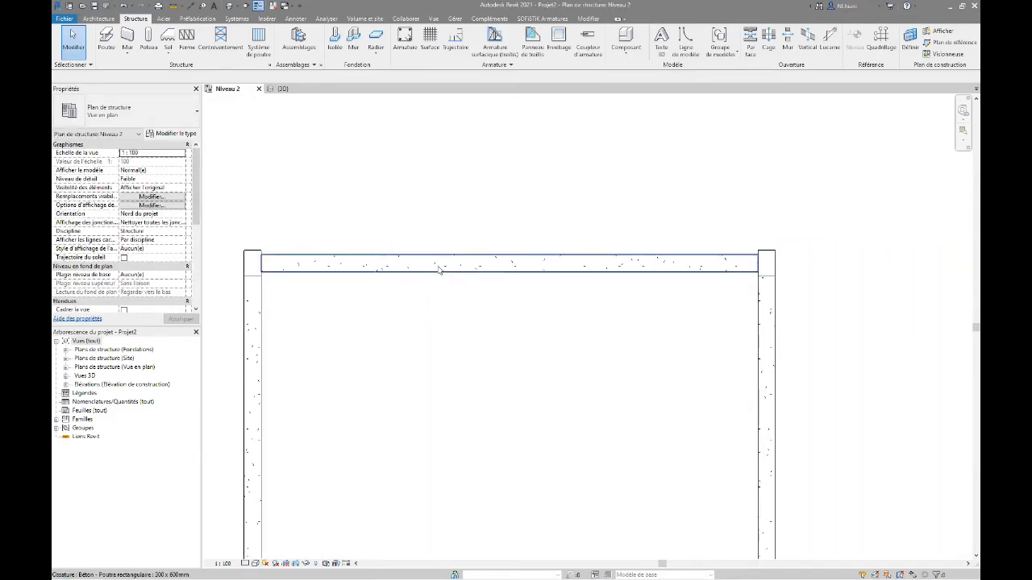
left_click(439, 268)
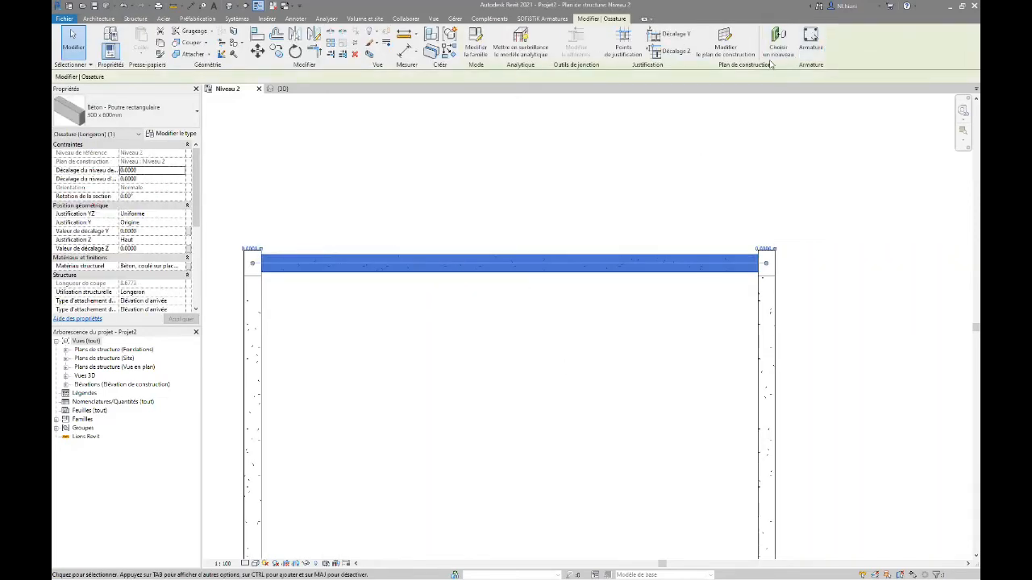
left_click(479, 167)
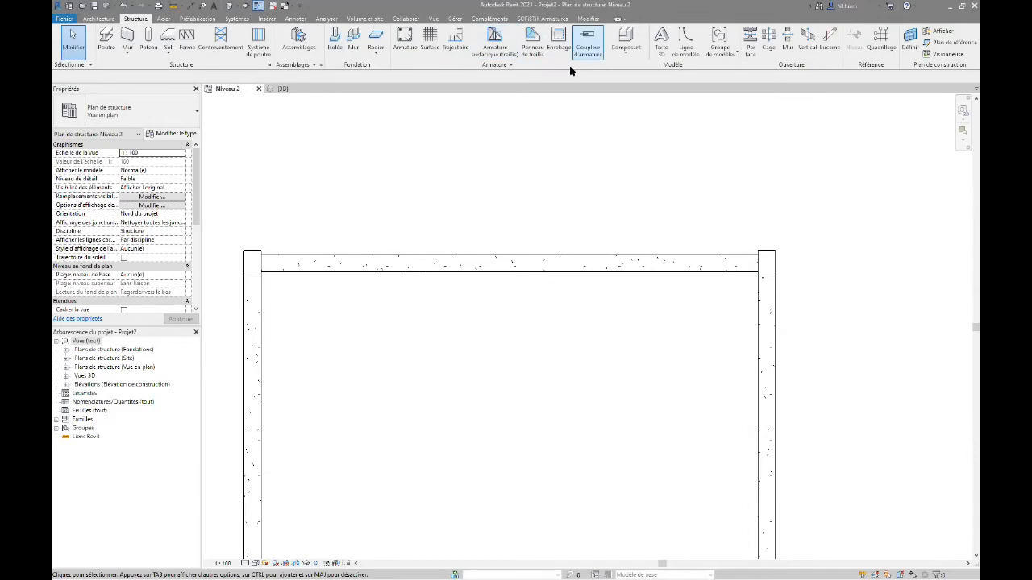
left_click(404, 39)
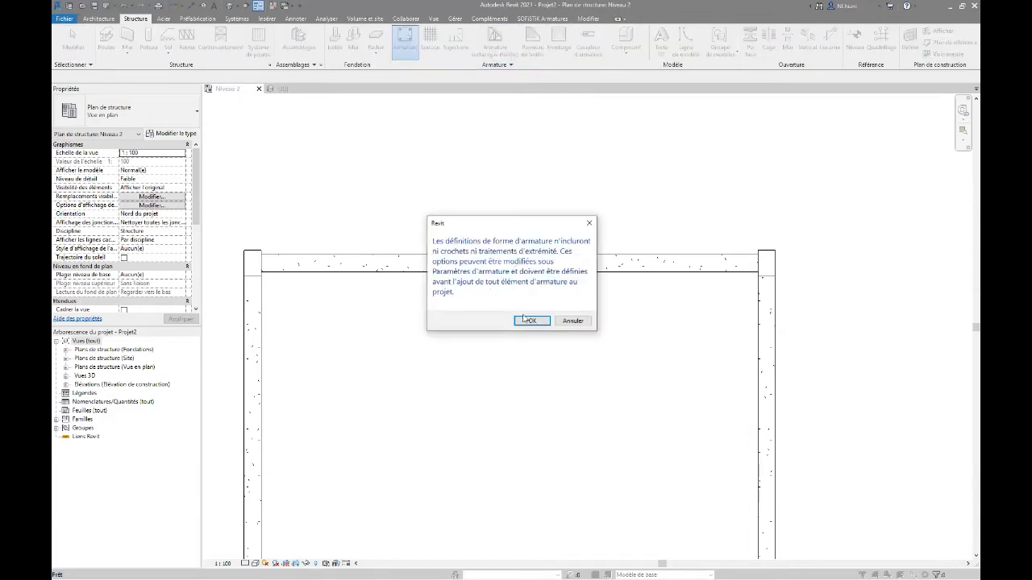
left_click(531, 322)
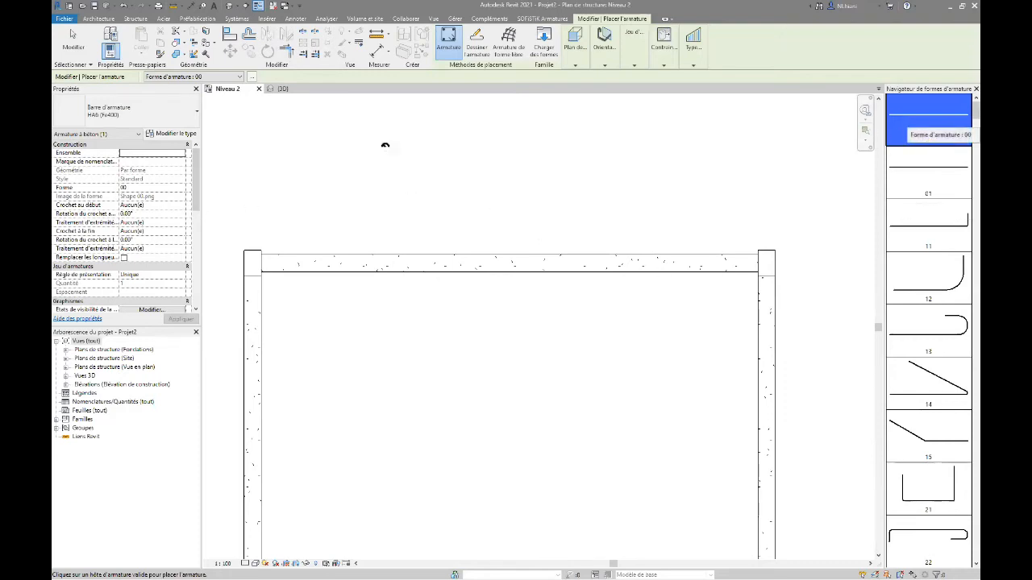
Step: Try the parallel-to-cover rebar orientation on the upper beam, and restore the orientation parallel to the work plane
left_click(578, 55)
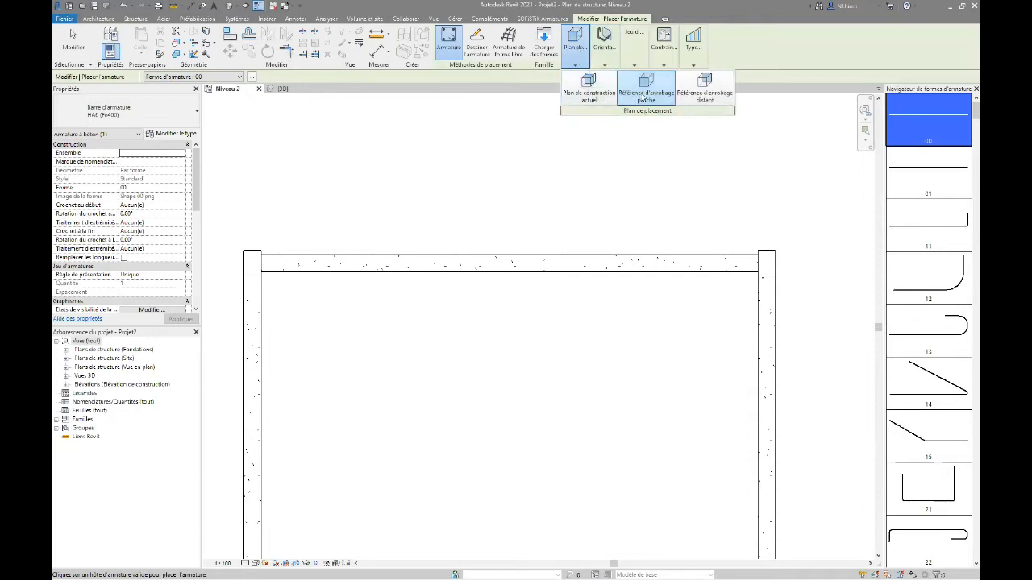
left_click(604, 63)
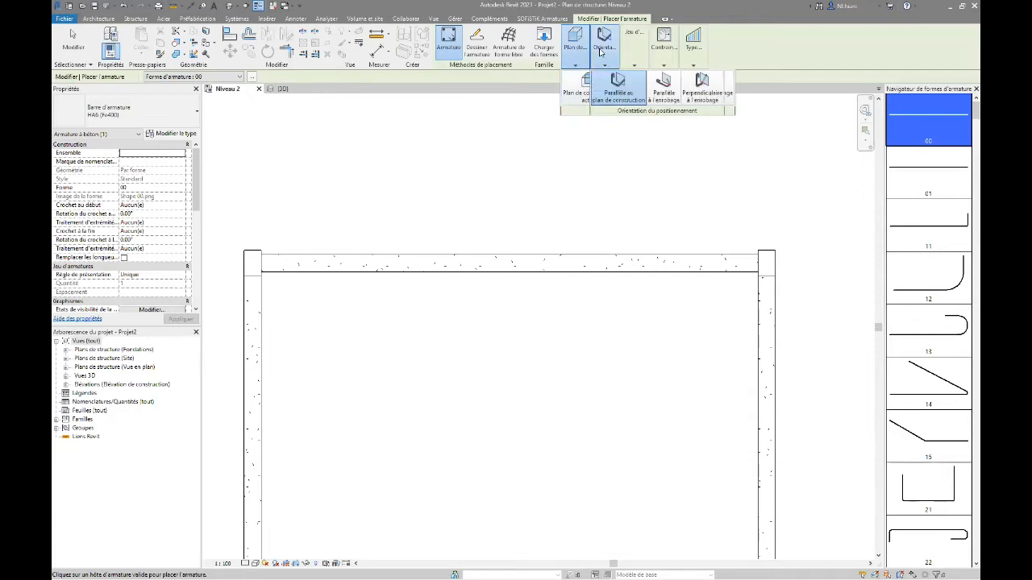
left_click(664, 87)
scroll(283, 261, "up", 5)
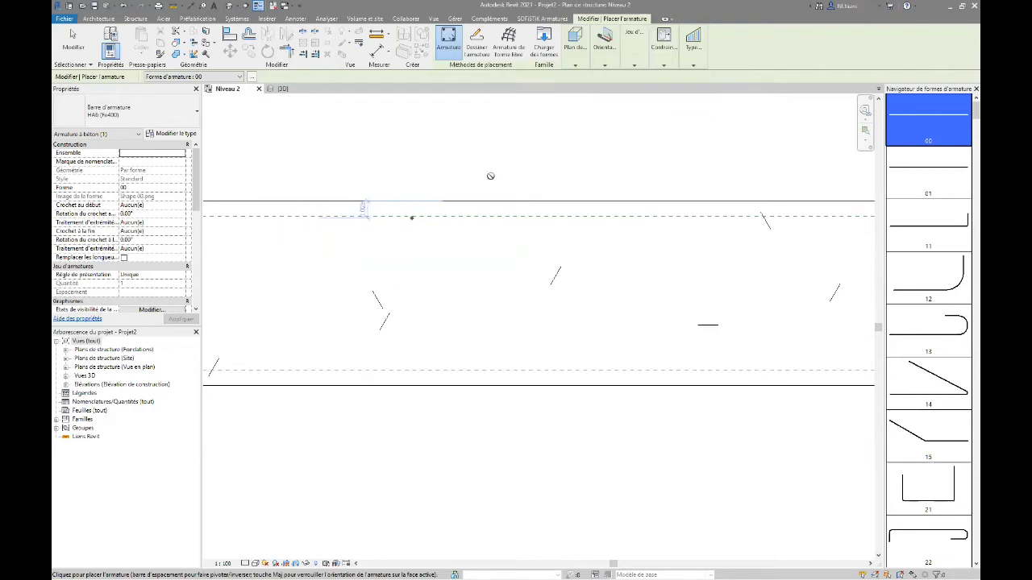
left_click(605, 65)
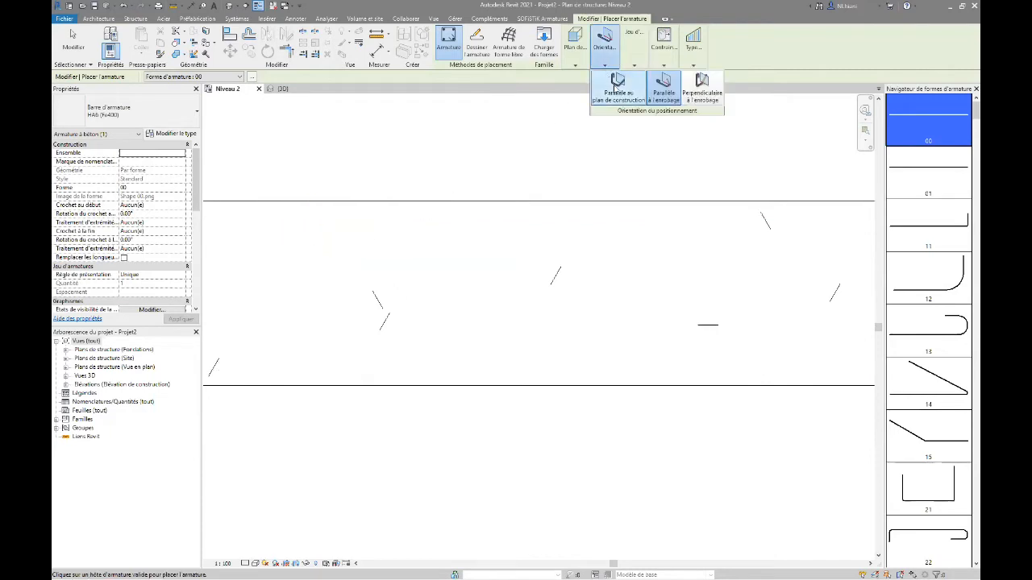
left_click(616, 89)
Step: Place two straight HA14 (Fe400) bars of shape 00 lengthwise in the upper beam, one along each long edge's cover
scroll(410, 258, "down", 2)
middle_click_drag(410, 260, 762, 322)
scroll(737, 319, "up", 1)
scroll(666, 302, "up", 1)
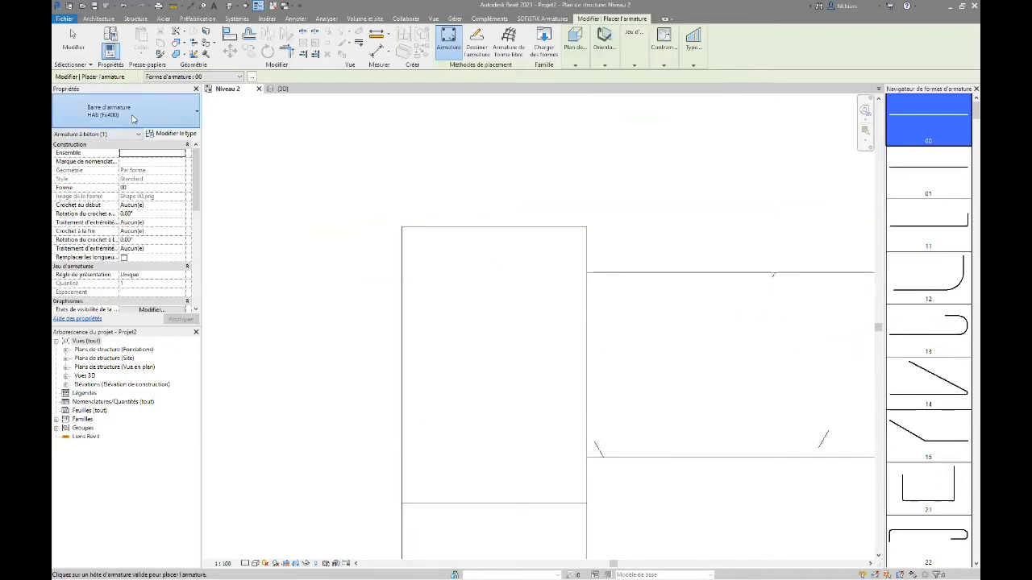
left_click(133, 115)
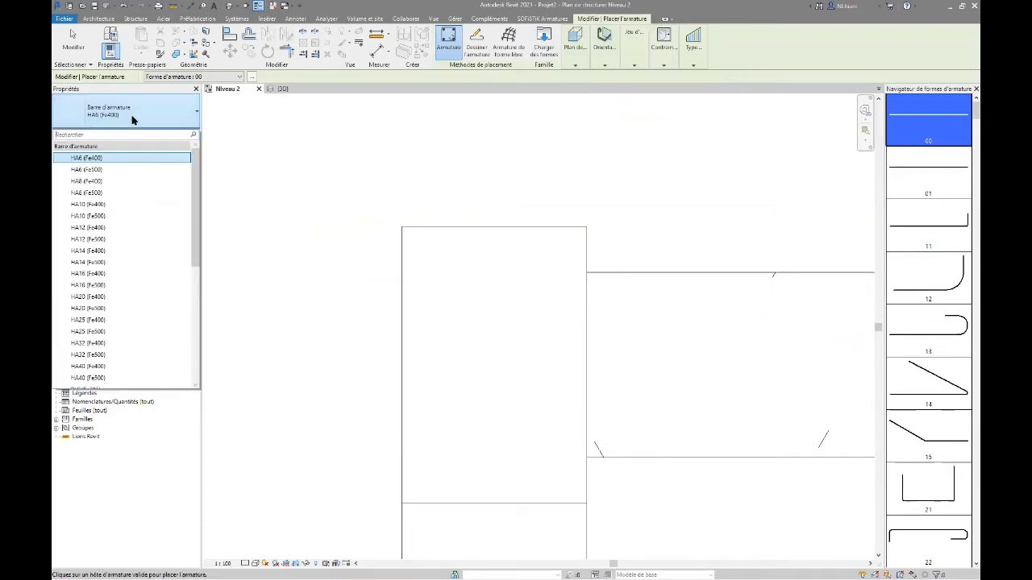
left_click(89, 251)
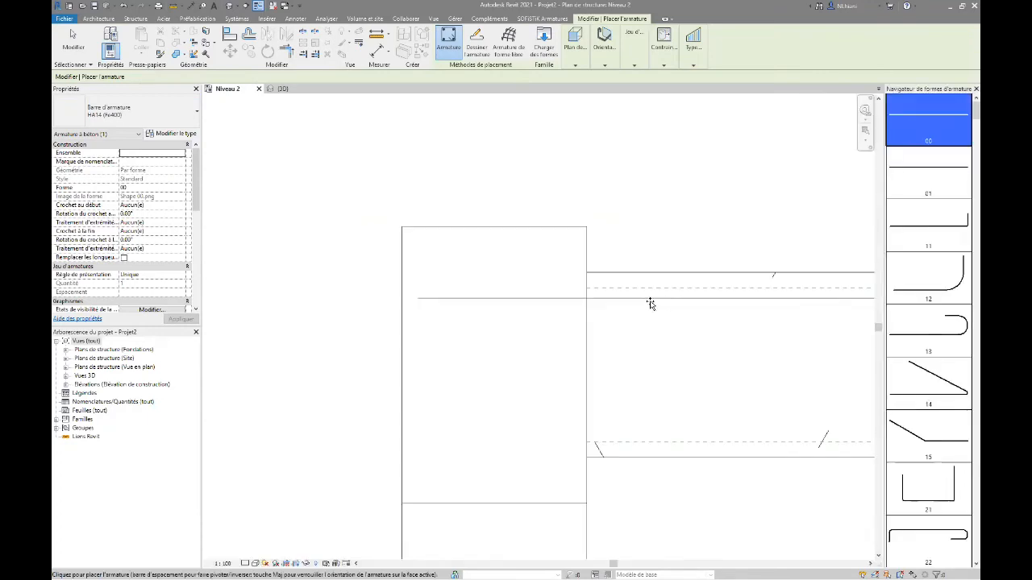
left_click(595, 290)
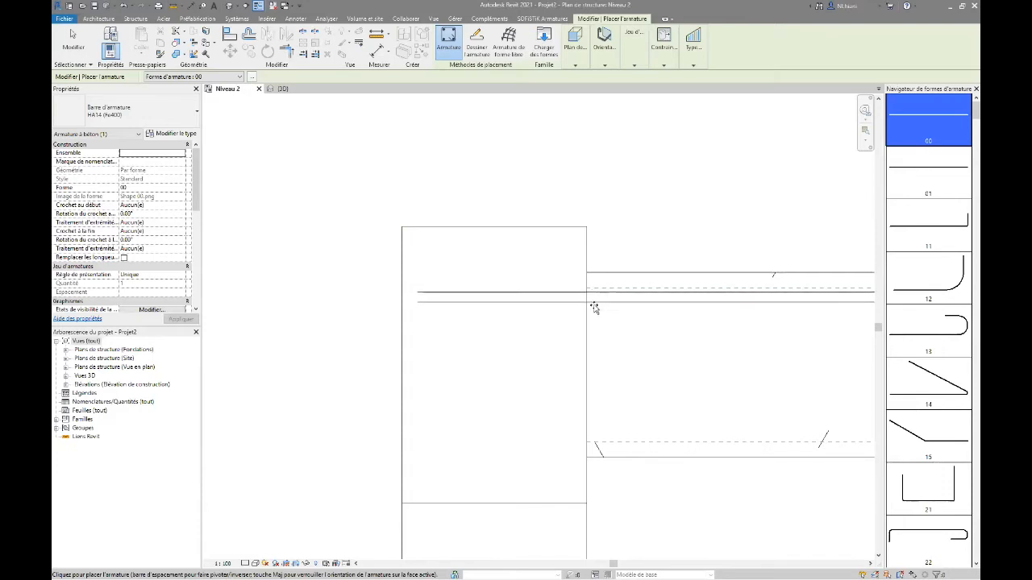
left_click(598, 449)
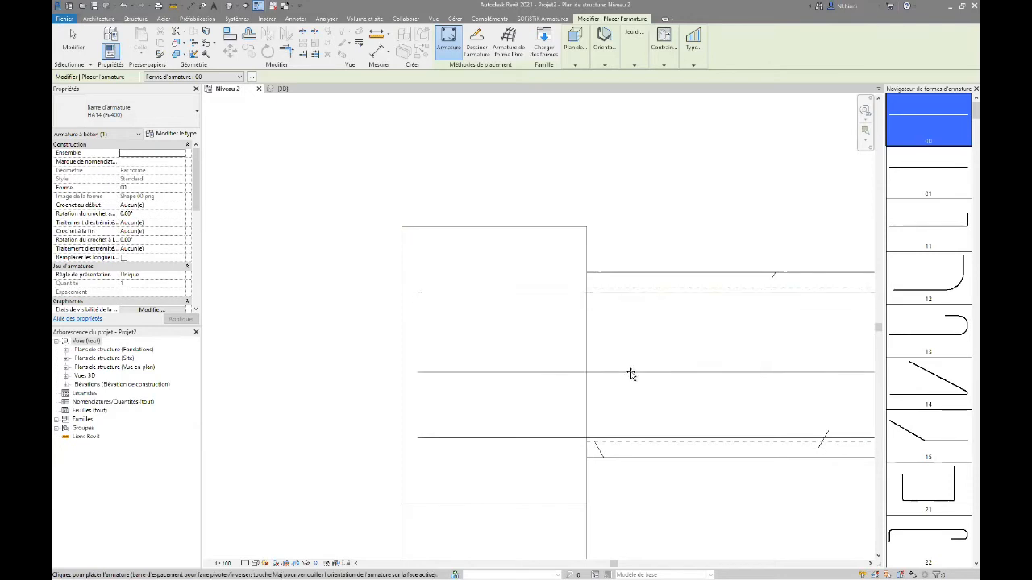
key("Escape")
key("Escape")
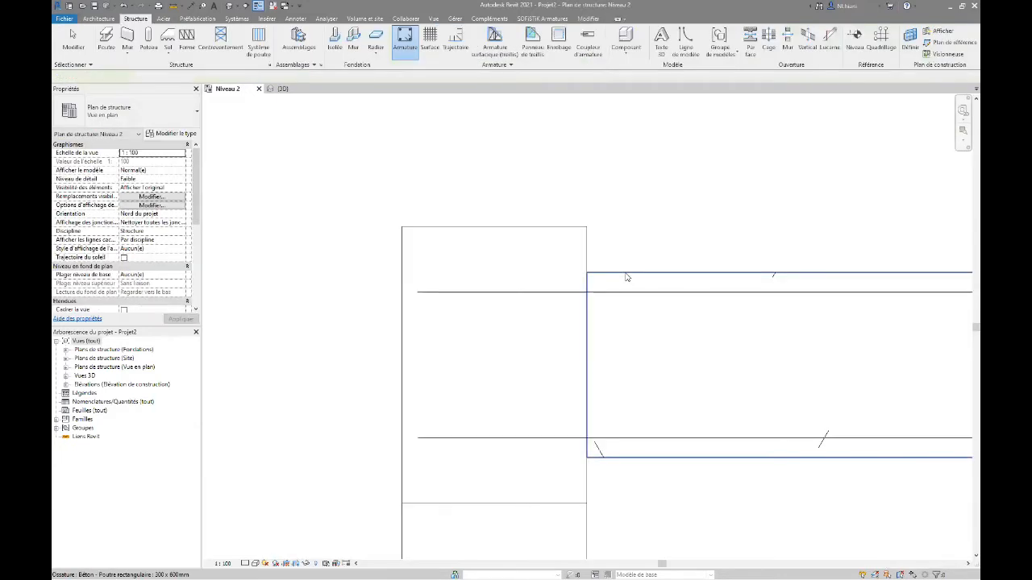
Step: Set the plan view's detail level to Elevé
left_click(626, 278)
left_click(286, 439)
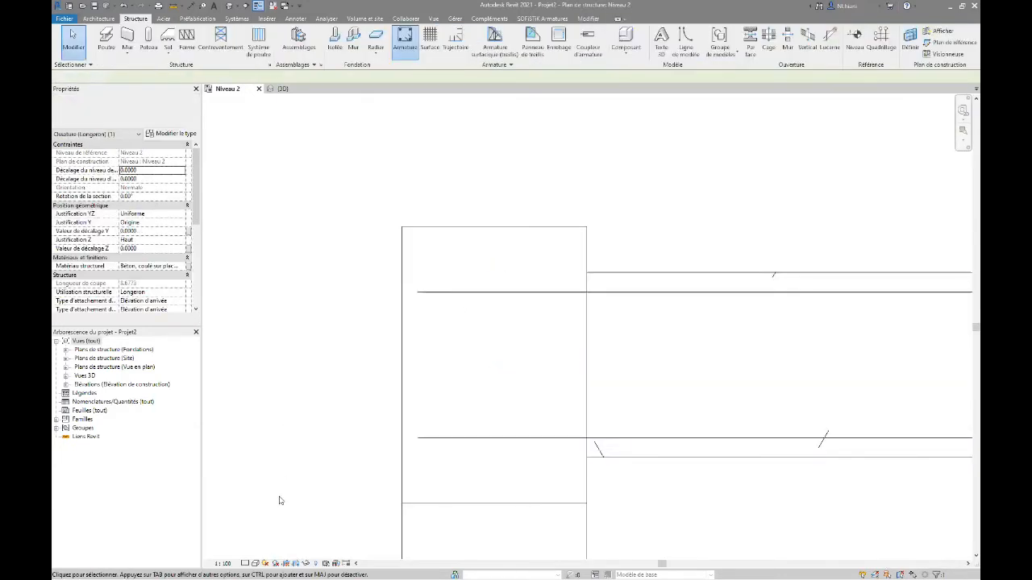
left_click(246, 562)
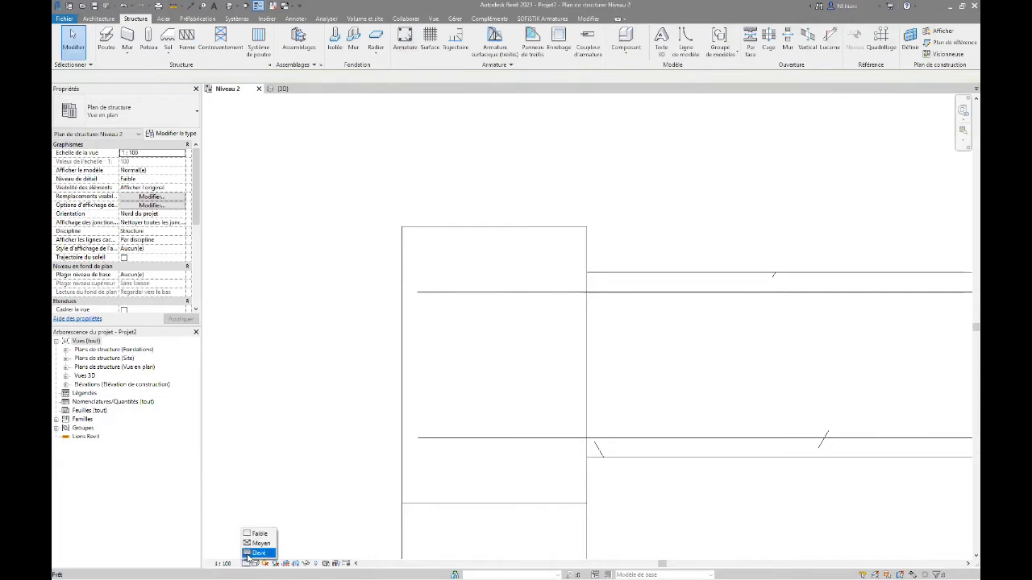
left_click(251, 553)
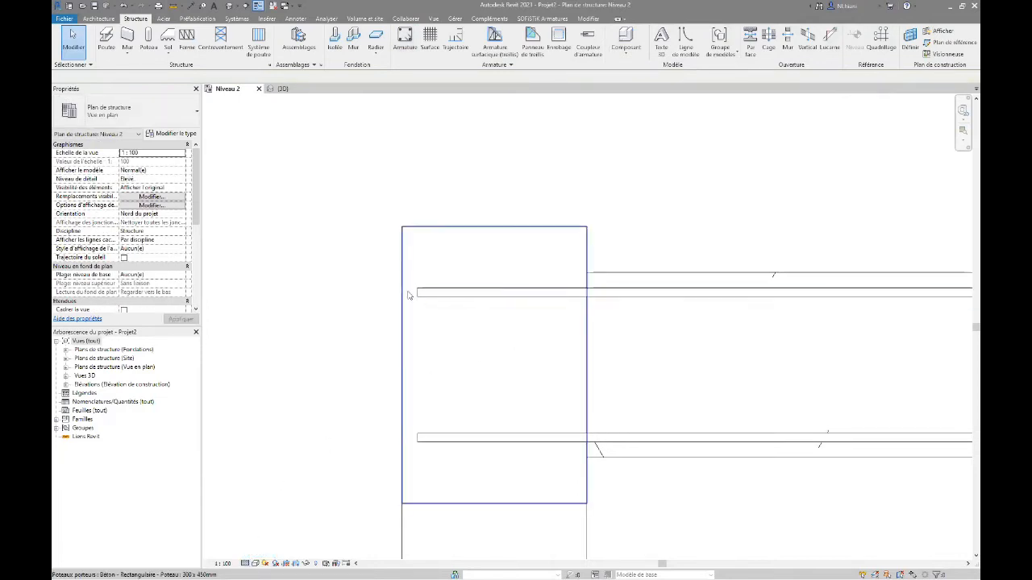
Step: Create a building section cutting across the upper beam, a short distance from its left-hand column
scroll(579, 313, "down", 5)
middle_click_drag(579, 313, 345, 304)
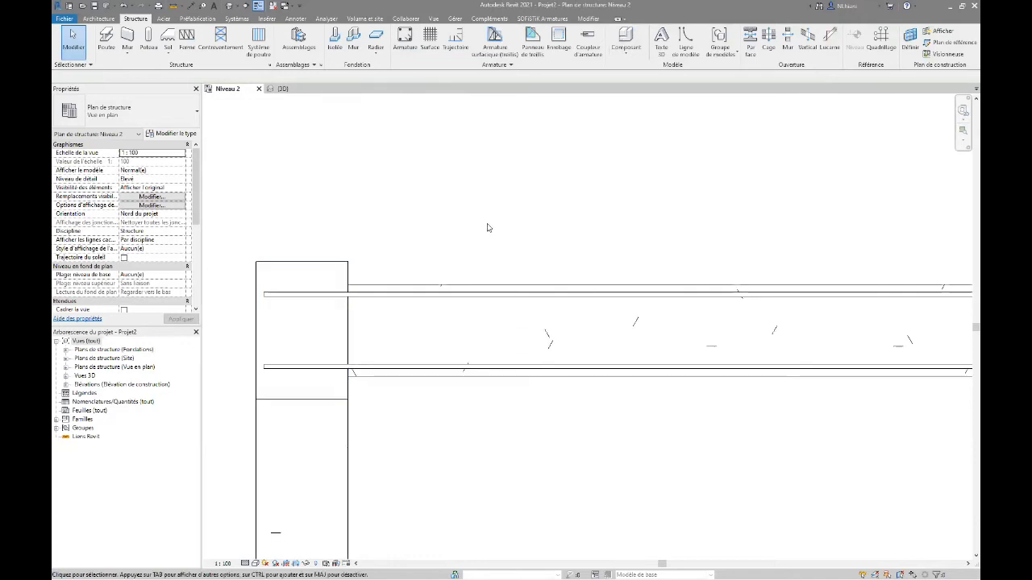
left_click(433, 17)
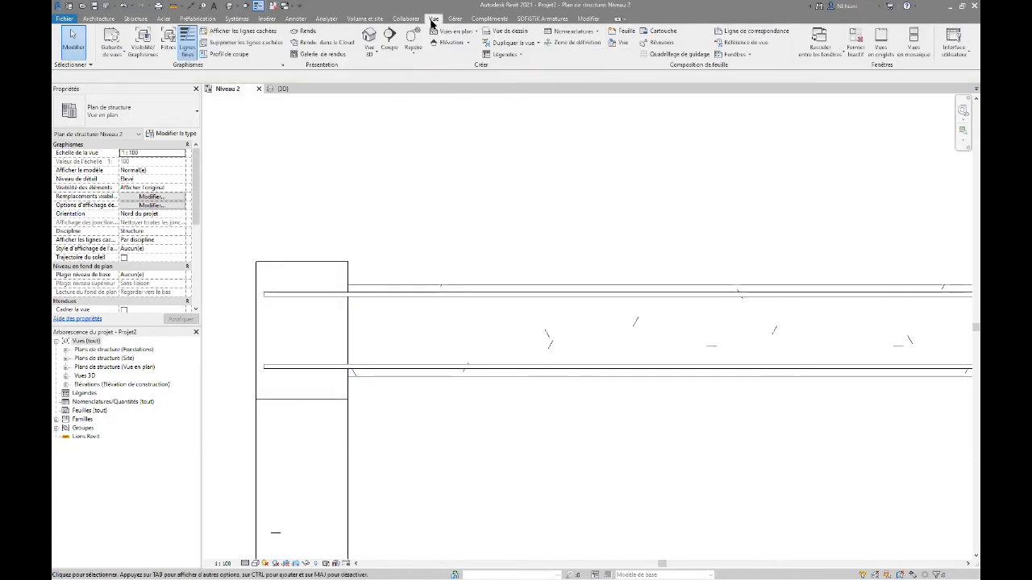
left_click(390, 39)
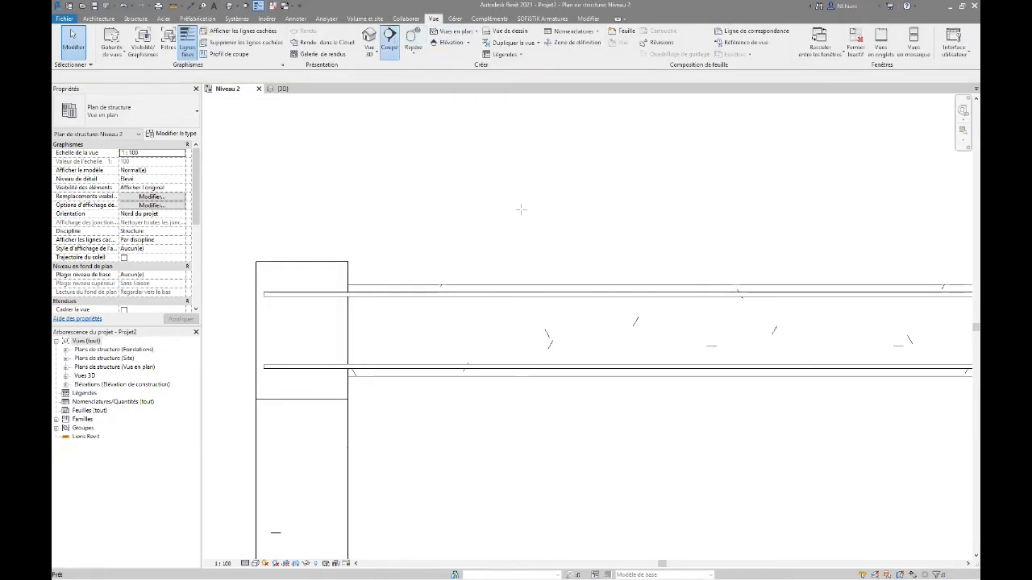
left_click(596, 170)
left_click(594, 478)
scroll(512, 355, "down", 5)
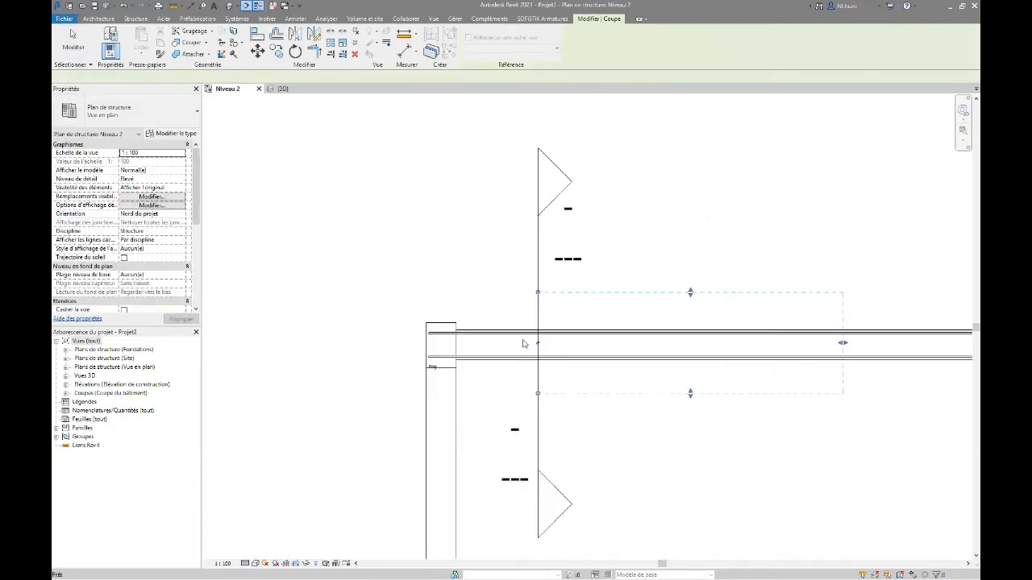
Step: Open the new section's view and set its detail level to Elevé
right_click(462, 261)
left_click(500, 310)
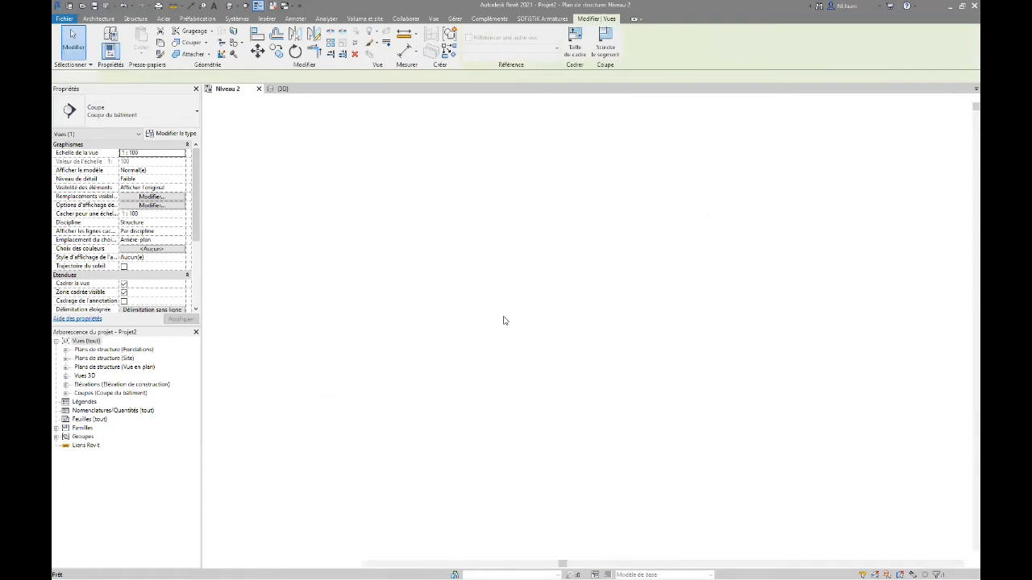
scroll(534, 270, "up", 6)
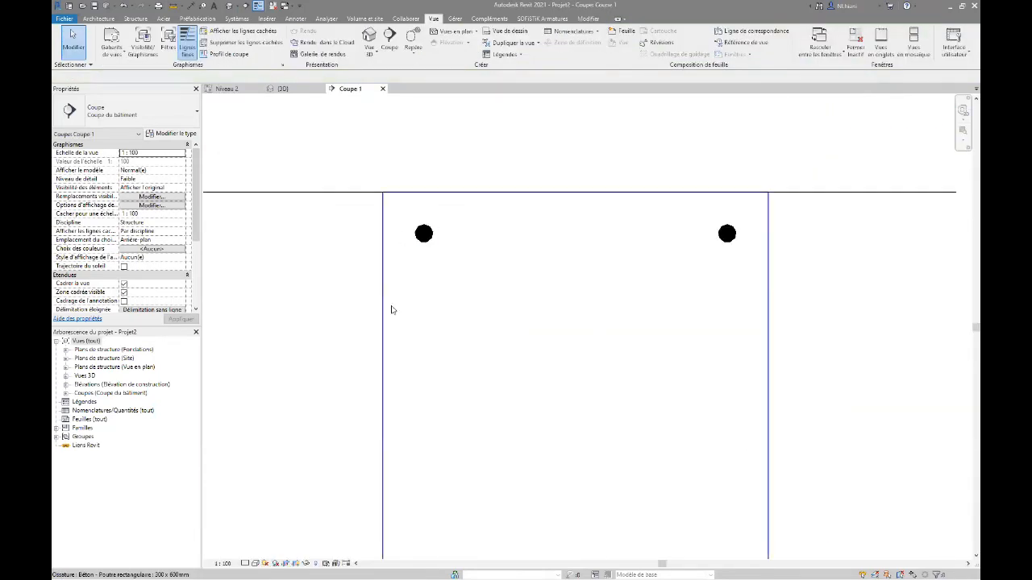
left_click(253, 562)
left_click(258, 553)
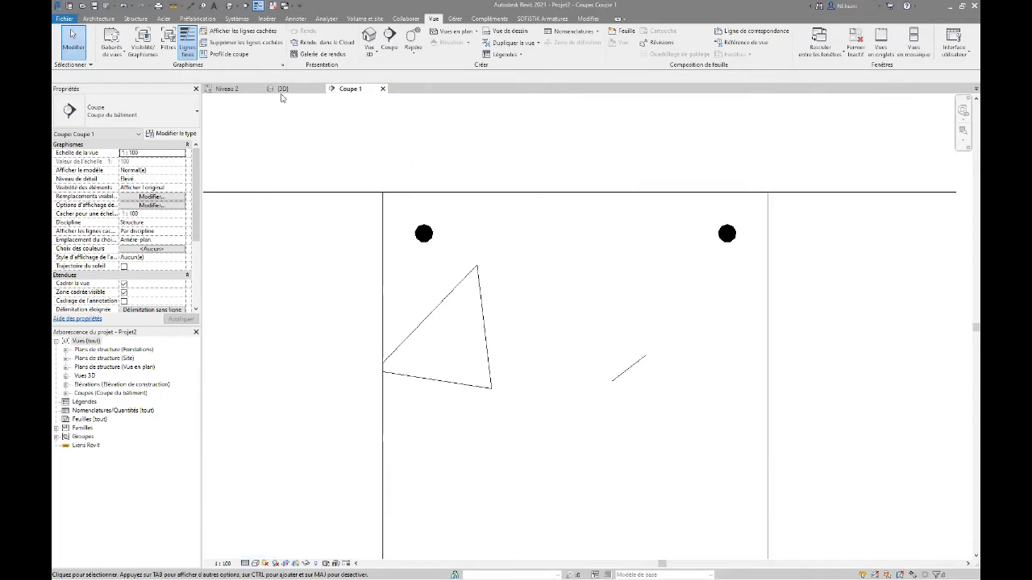
Step: Mirror the two upper bars to the bottom of the beam section about a horizontal axis drawn at mid-height
scroll(608, 240, "down", 5)
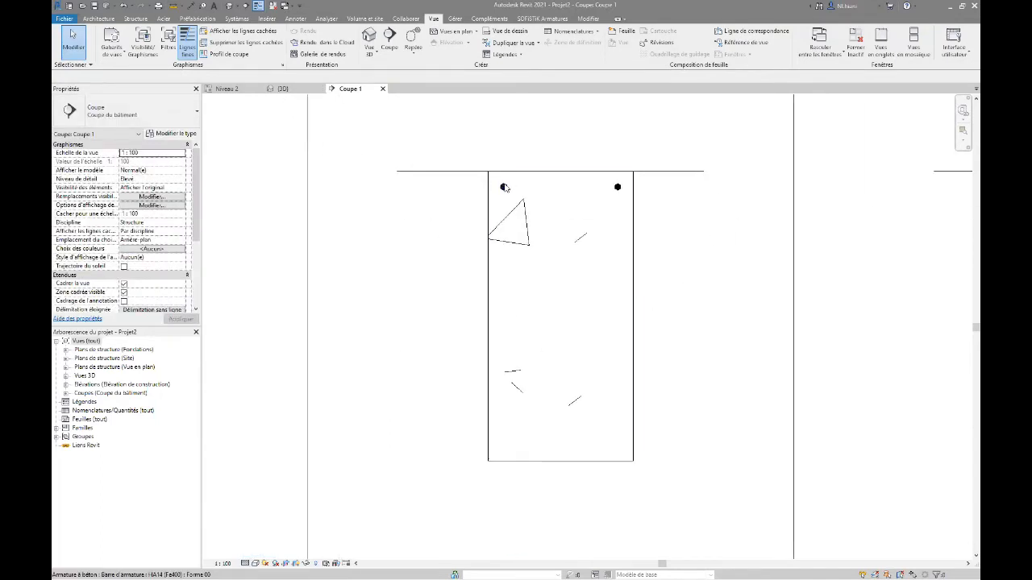
left_click_drag(481, 160, 619, 211)
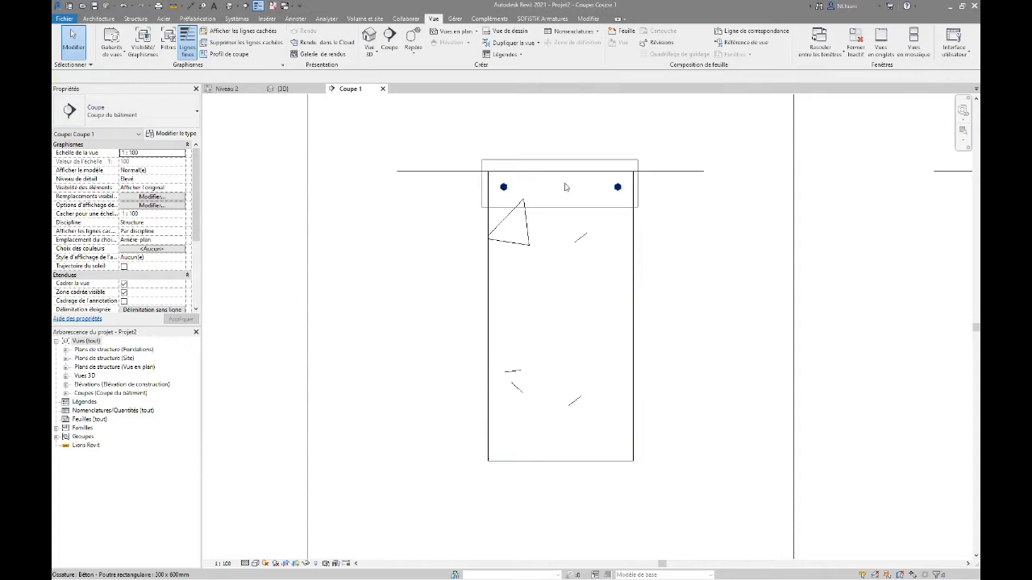
left_click_drag(481, 160, 638, 207)
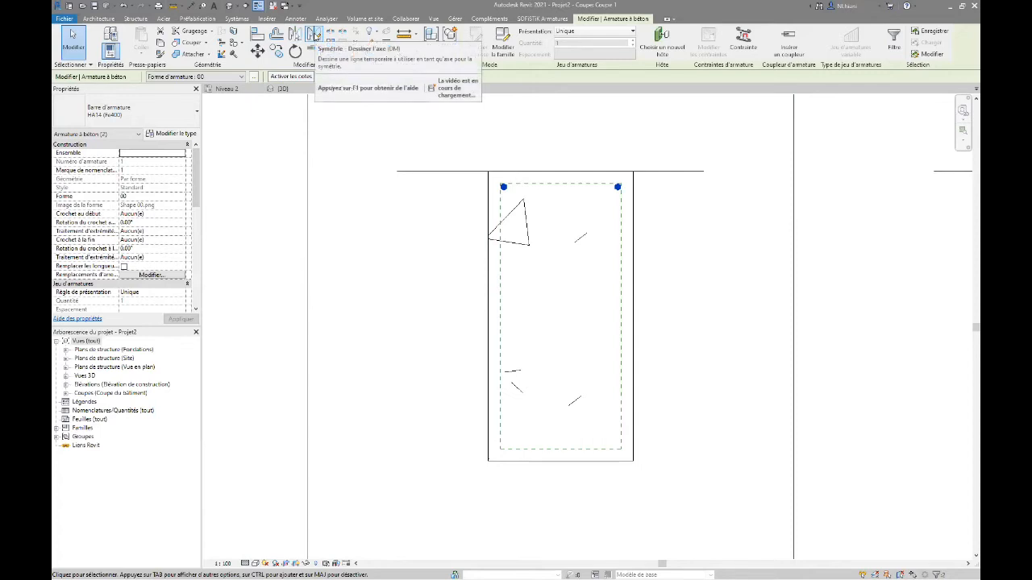
left_click(314, 34)
left_click(488, 317)
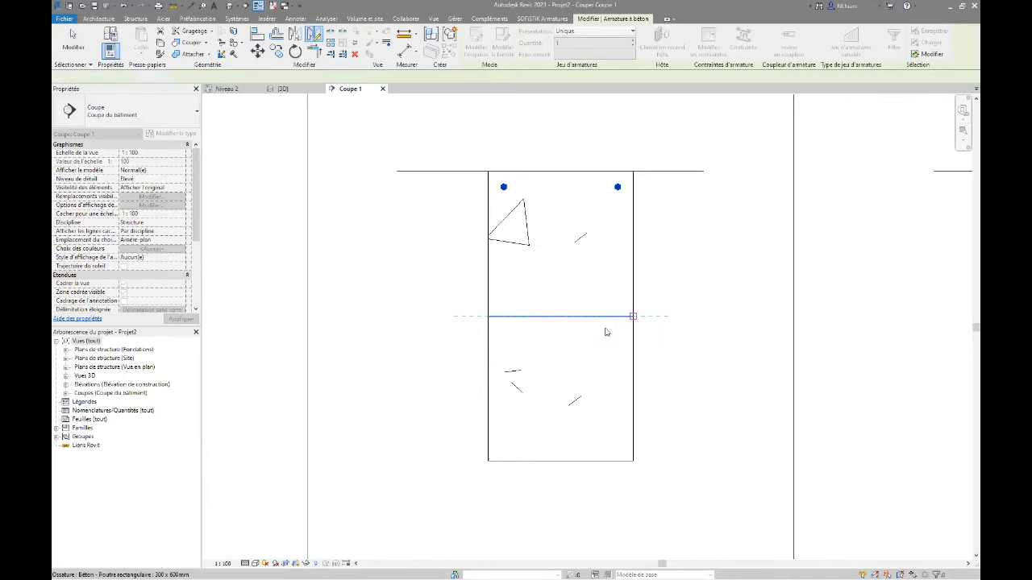
left_click(606, 329)
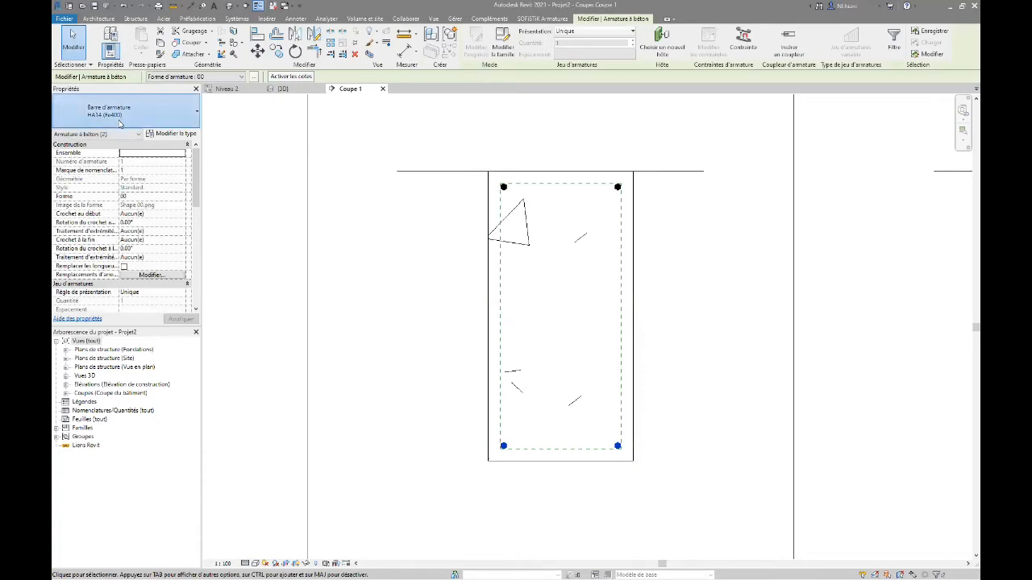
Step: Change the two lower bars to type HA16 (Fe400)
left_click(121, 121)
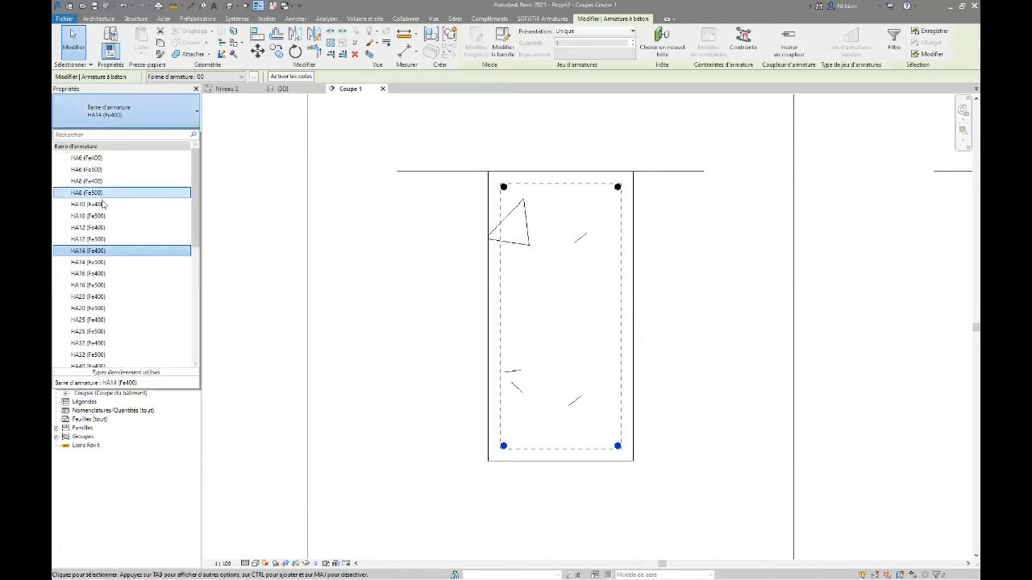
left_click(100, 275)
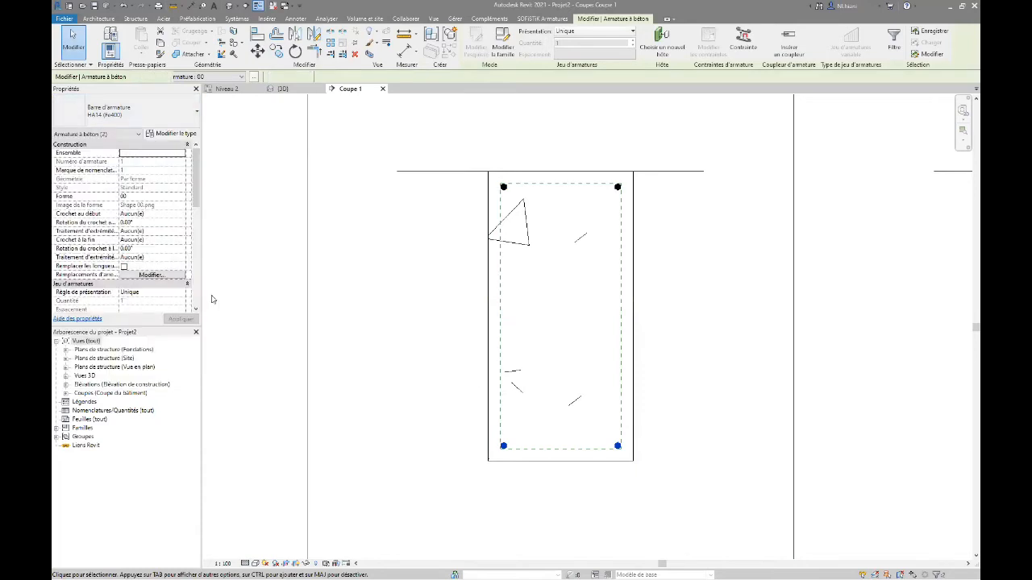
left_click(373, 356)
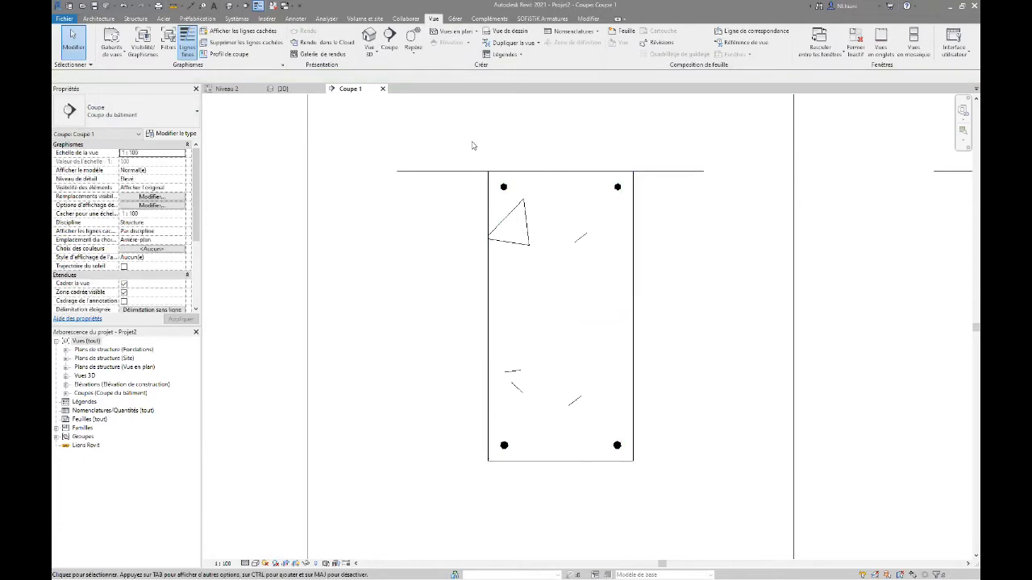
Step: Copy the upper and lower bars on the section's left side horizontally to the middle of the beam's width
left_click_drag(455, 138, 535, 488)
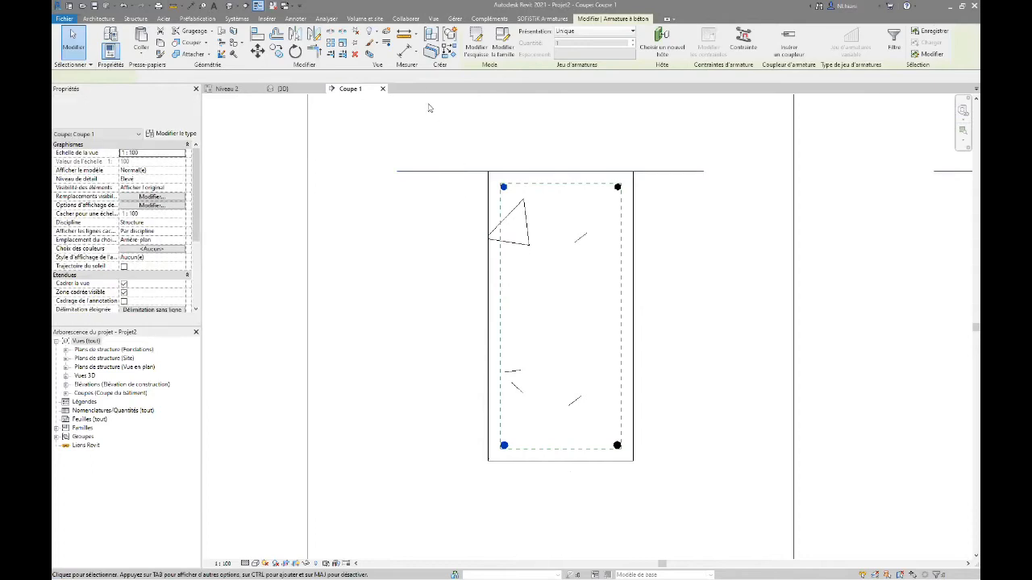
key("c")
key("o")
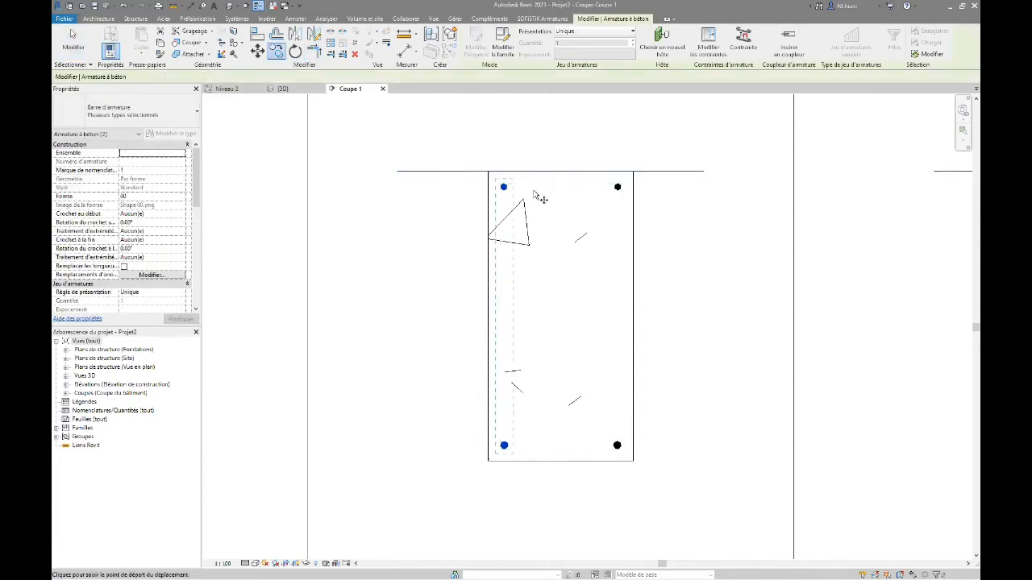
scroll(532, 197, "up", 2)
left_click(459, 182)
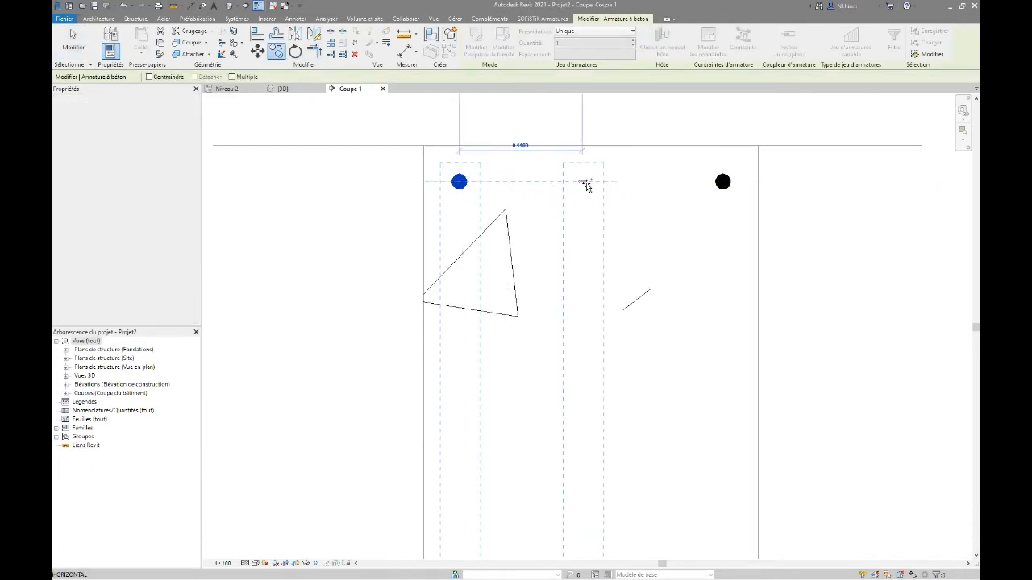
left_click(561, 188)
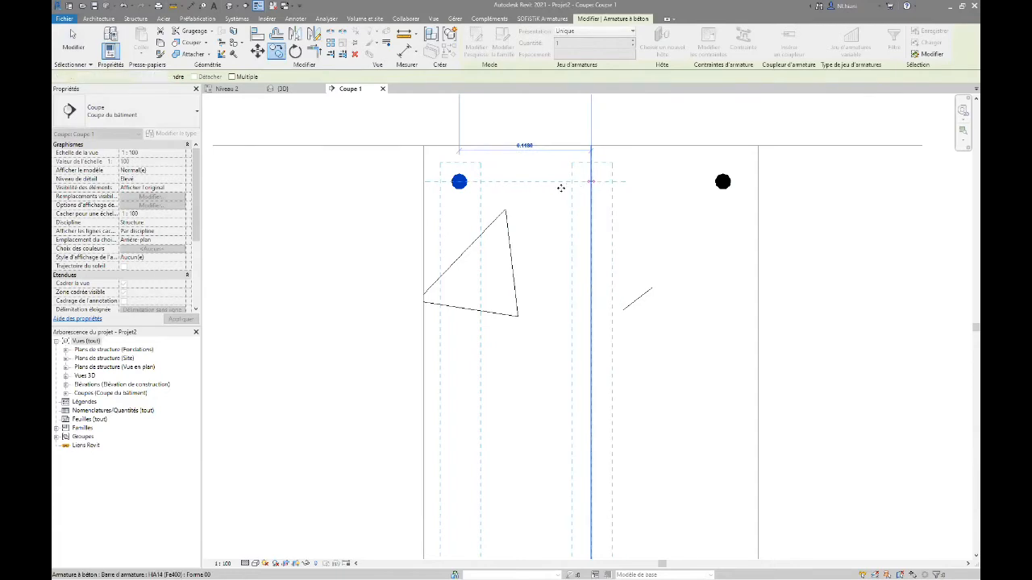
left_click(575, 205)
scroll(513, 209, "down", 4)
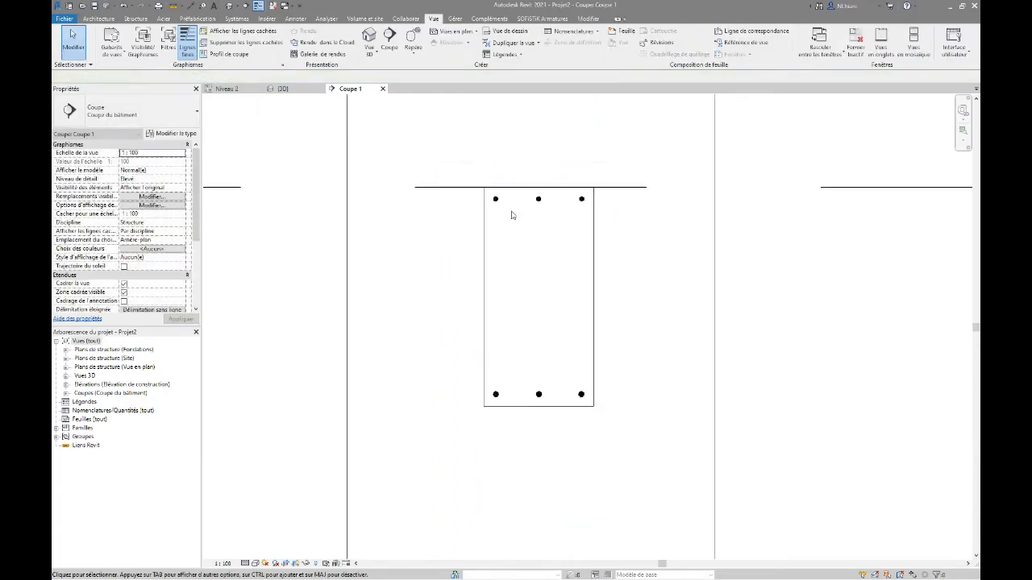
Step: Edit the six bars' view visibility states to show them unobscured in the listed views and as solids in the 3D views
left_click(281, 87)
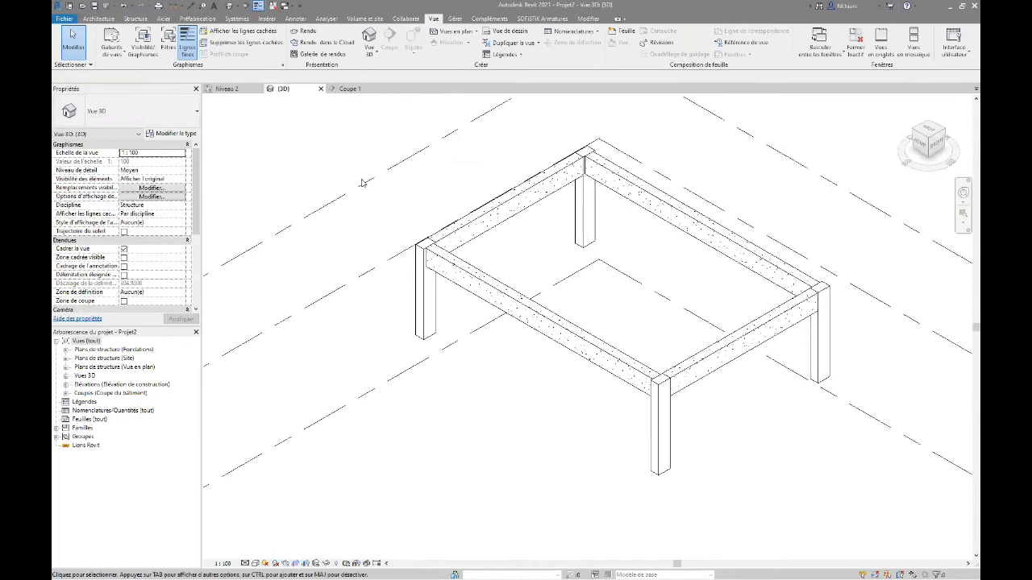
left_click(350, 88)
left_click_drag(469, 159, 587, 432)
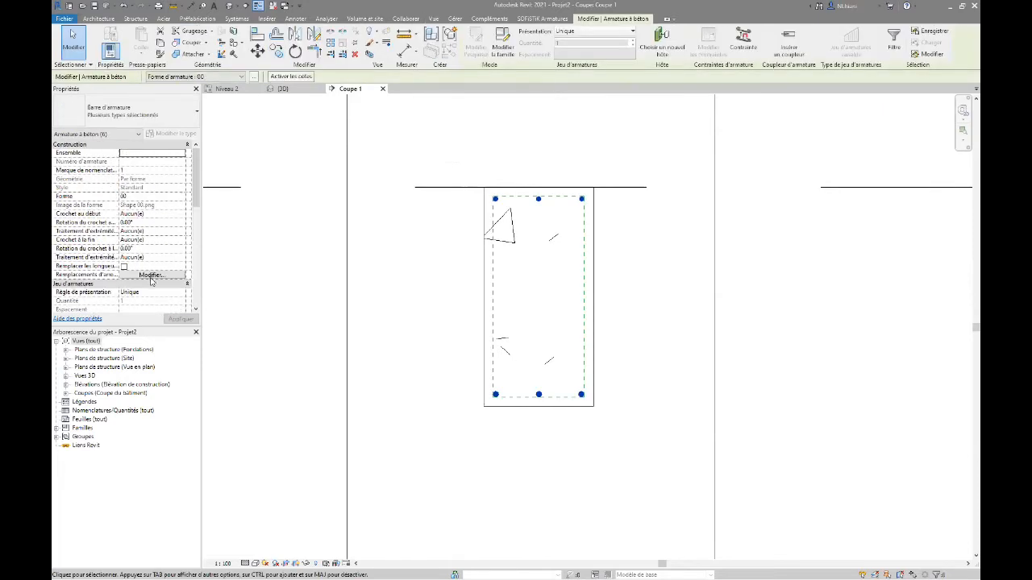
scroll(151, 274, "down", 2)
left_click(156, 249)
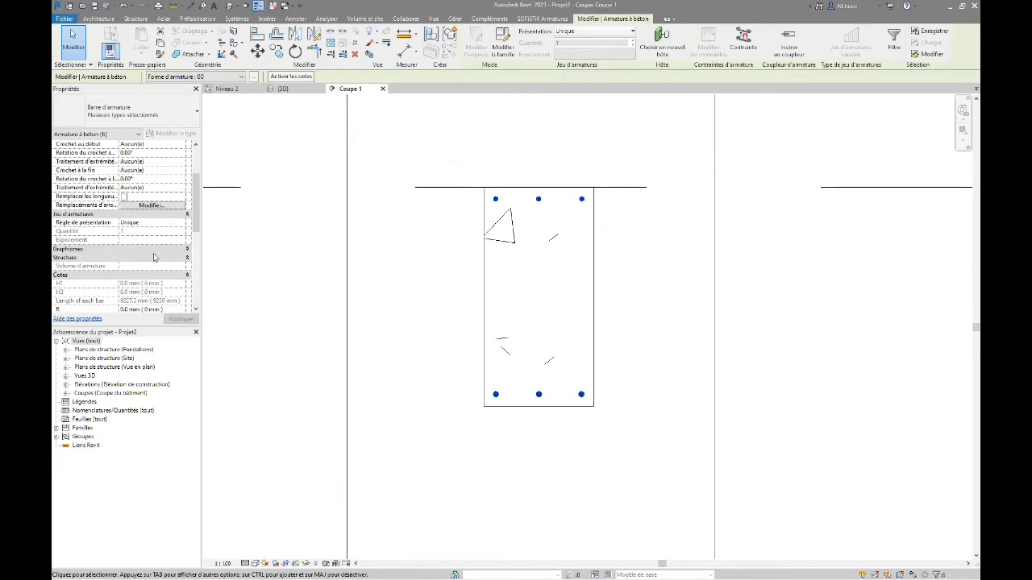
left_click(156, 251)
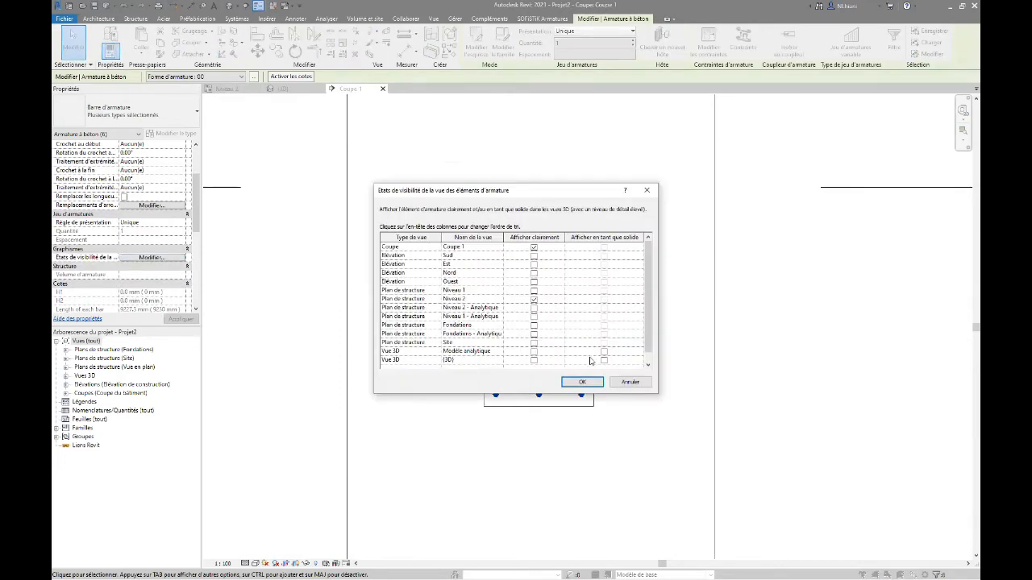
left_click(604, 360, "shift")
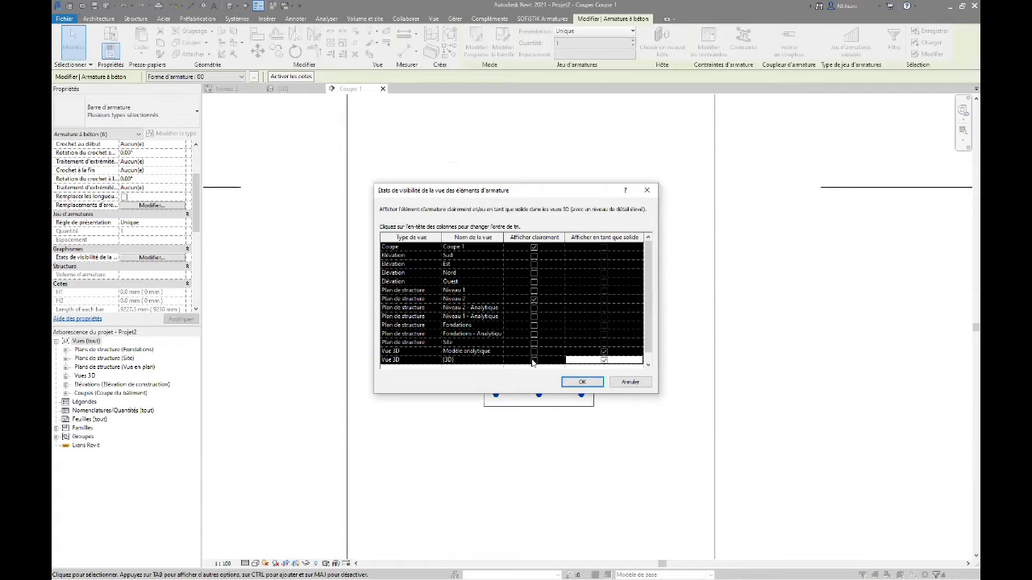
left_click(533, 360)
left_click(581, 382)
key("Escape")
Step: Set the 3D view's detail level to Elevé and inspect the beam's bars at the column corner
left_click(282, 89)
scroll(548, 169, "up", 5)
middle_click_drag(548, 169, 566, 318)
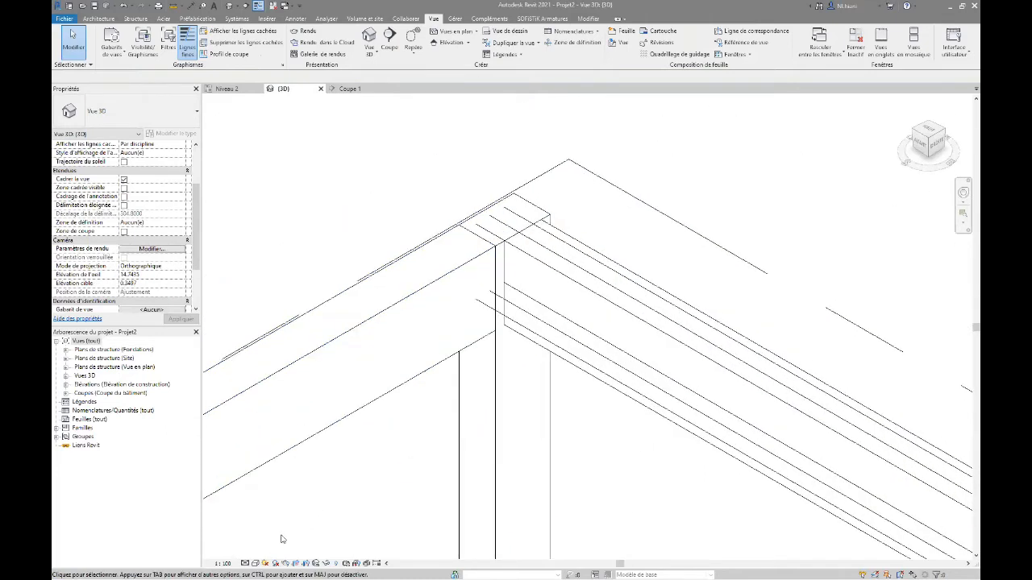
left_click(246, 563)
left_click(256, 554)
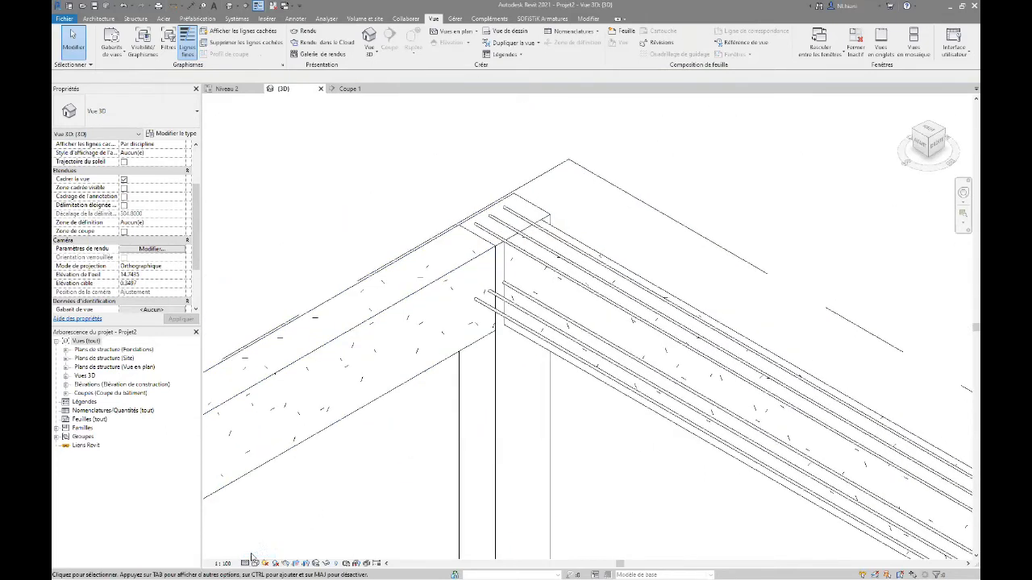
scroll(518, 212, "up", 2)
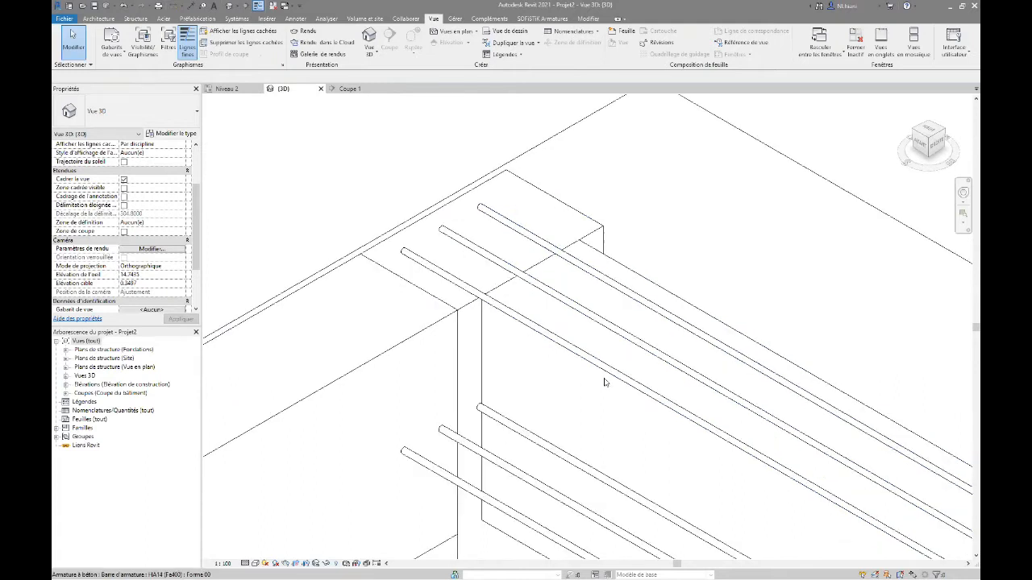
Step: Return to the Niveau 2 plan, start rebar placement for the upper beam and choose stirrup shape 51
left_click(349, 88)
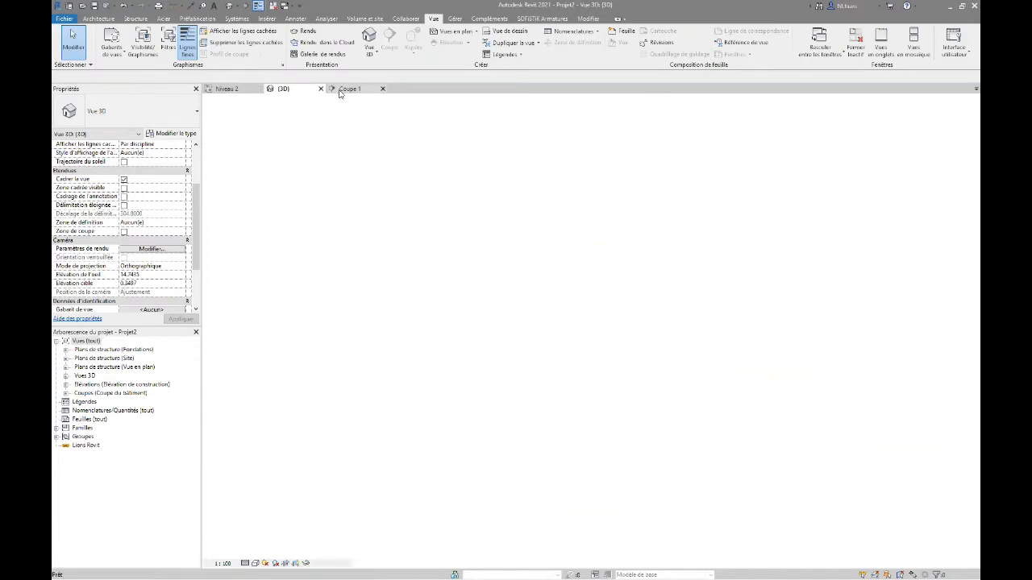
left_click(226, 88)
scroll(566, 290, "up", 4)
mouse_move(557, 311)
middle_mouse_down()
mouse_move(408, 312)
mouse_move(375, 286)
middle_mouse_up()
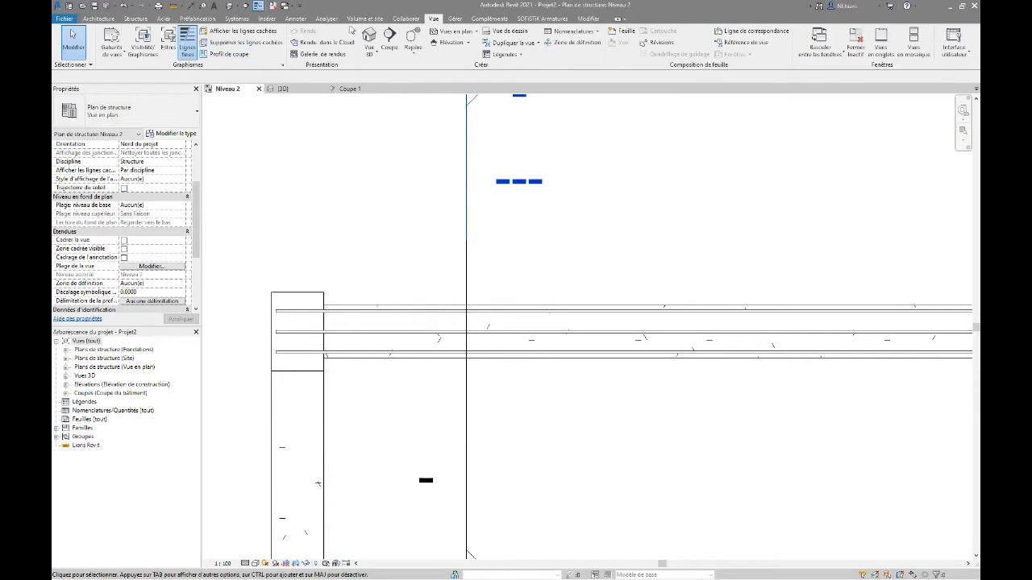
left_click(399, 301)
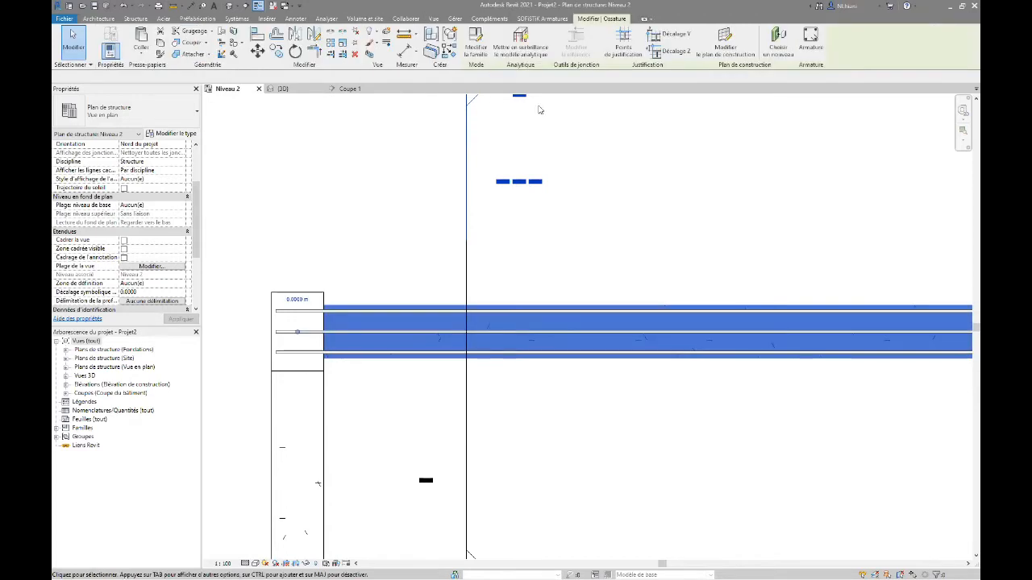
left_click(811, 44)
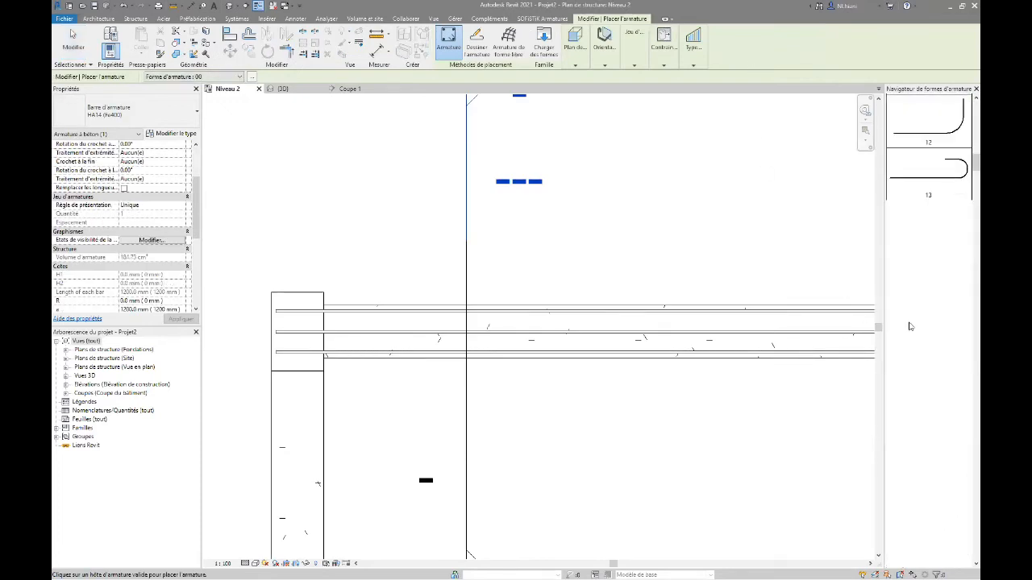
scroll(924, 311, "down", 15)
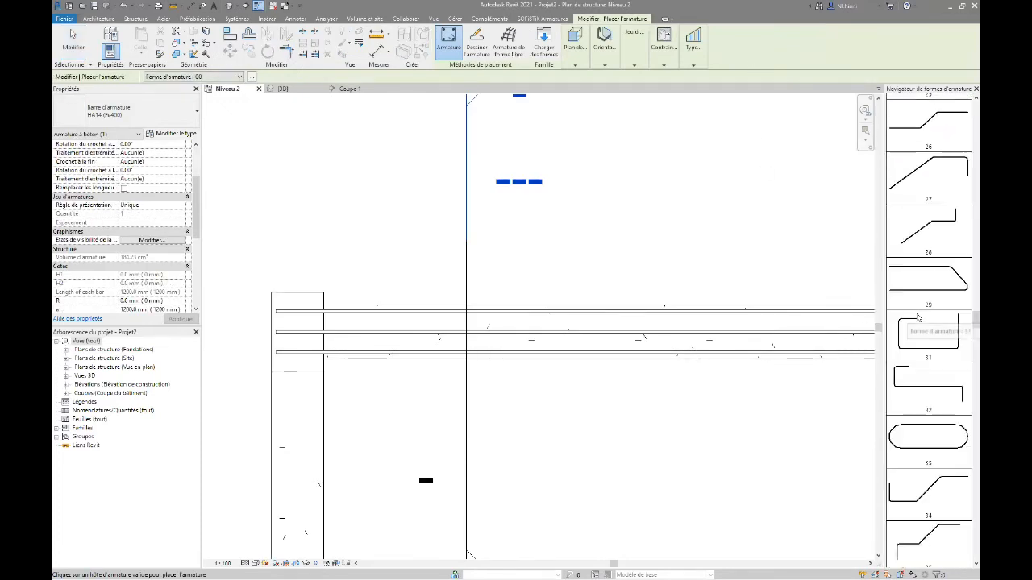
scroll(924, 311, "down", 5)
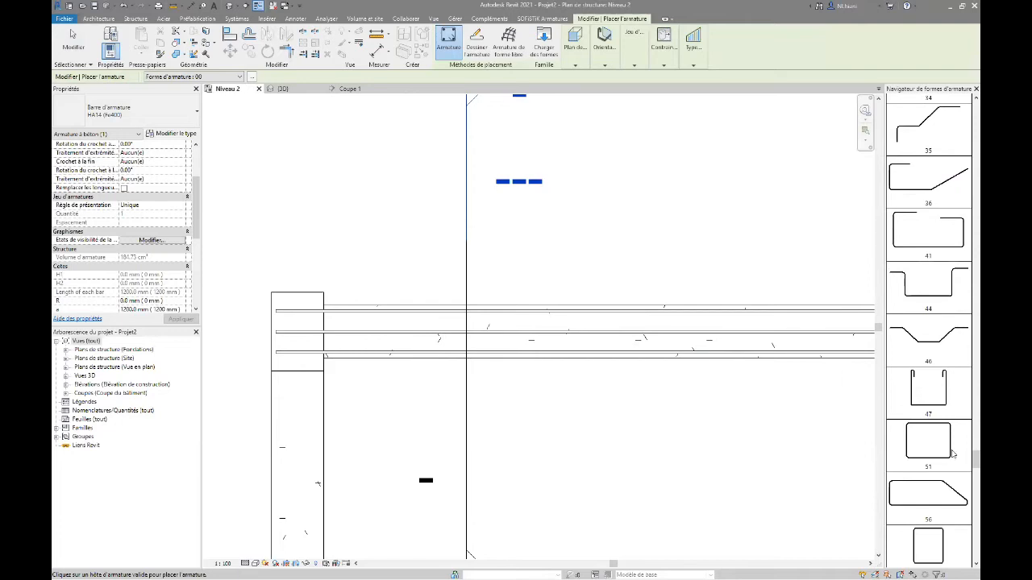
left_click(931, 445)
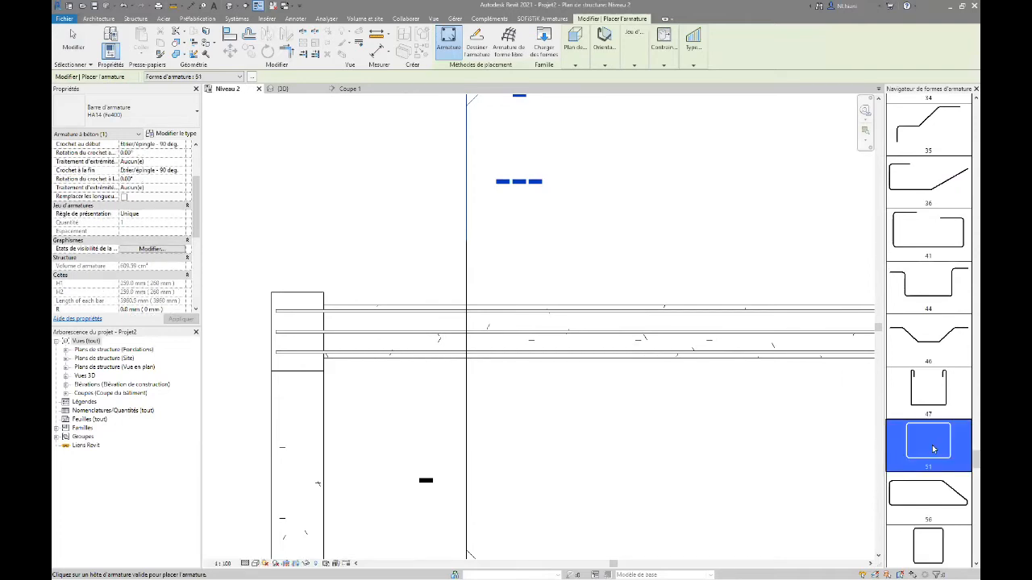
Step: Set the stirrup's placement orientation to perpendicular to the cover and preview it at the beam's left end
left_click(603, 53)
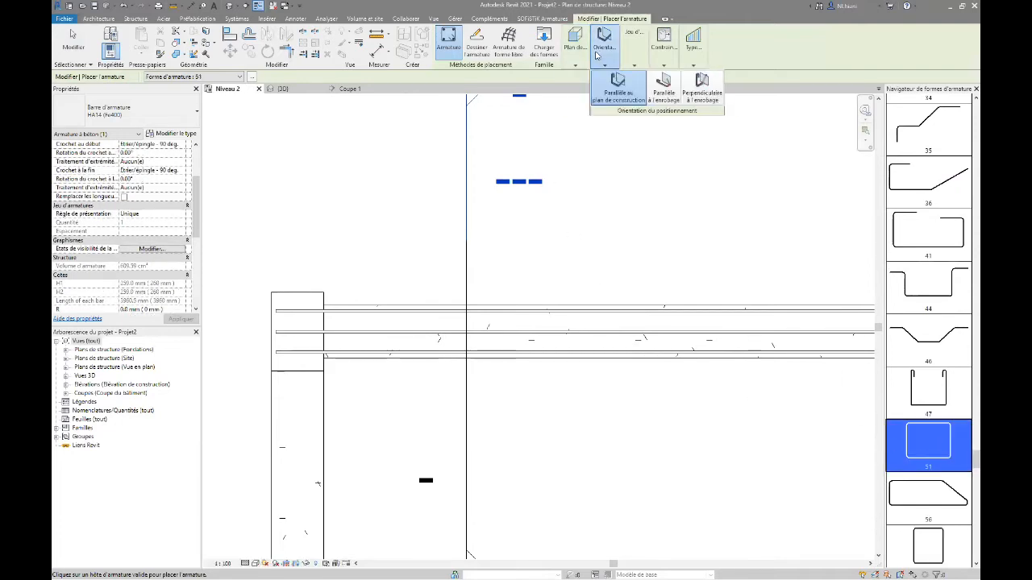
left_click(702, 95)
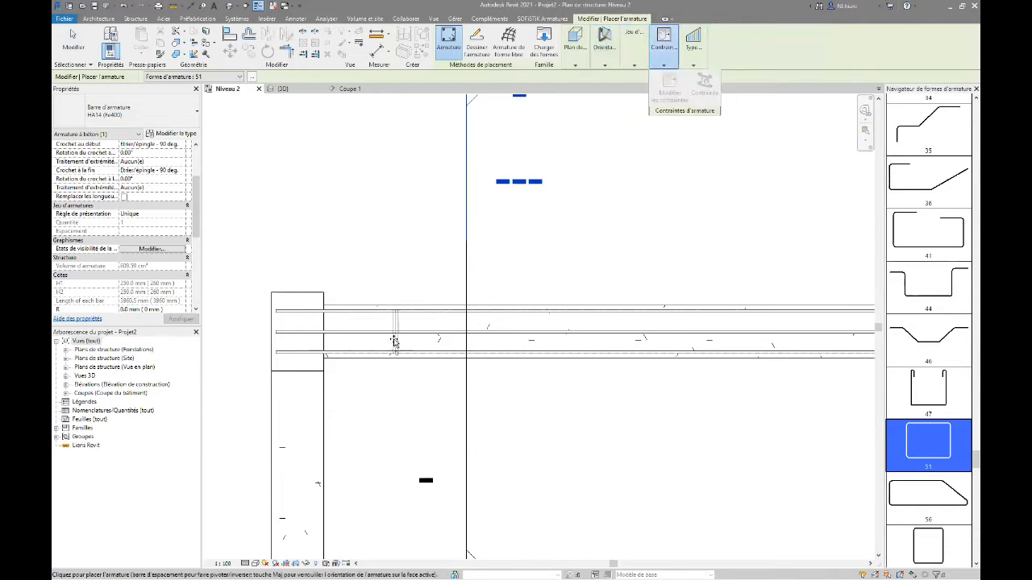
scroll(394, 341, "up", 4)
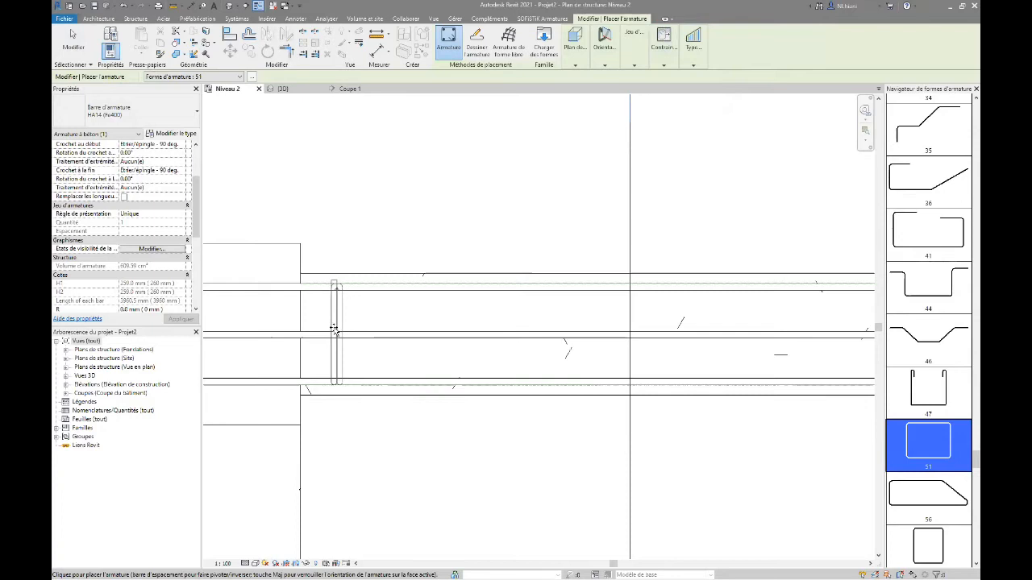
Step: Place the shape 51 stirrups along the upper beam as a set with the Espacement maximum layout at 200 mm spacing
mouse_move(657, 58)
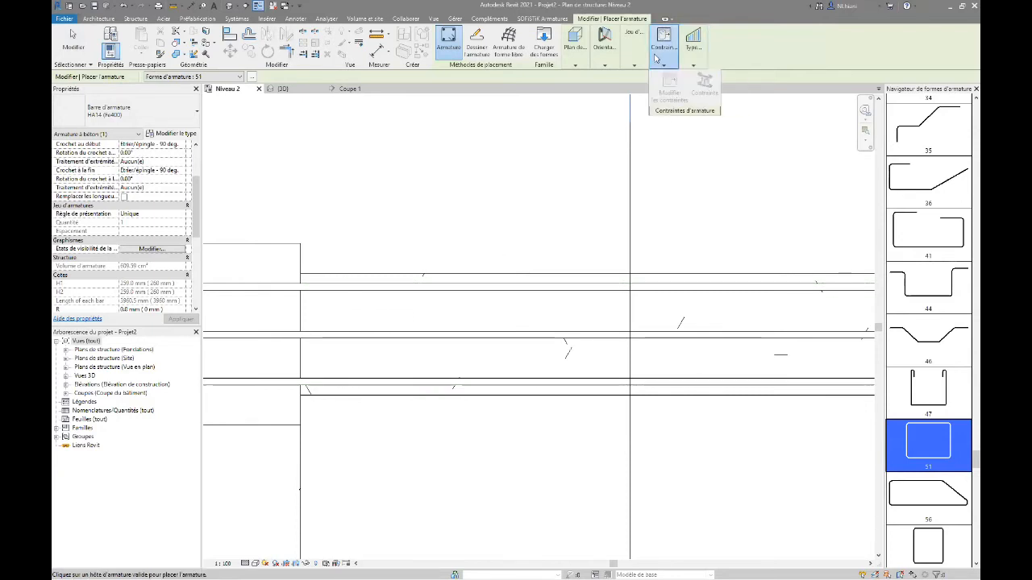
mouse_move(627, 64)
left_click(677, 77)
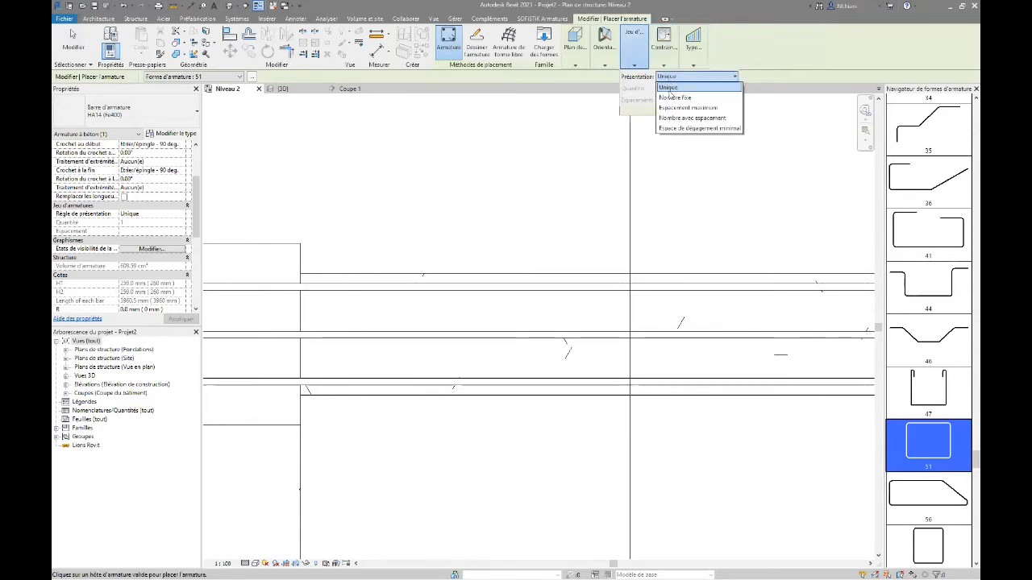
left_click(673, 104)
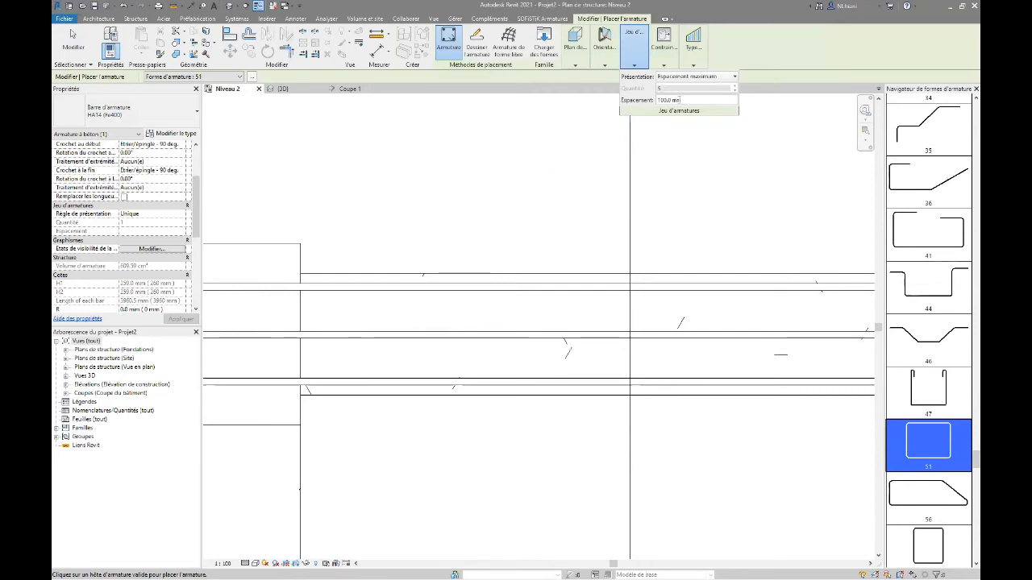
left_click(668, 99)
left_click(663, 100)
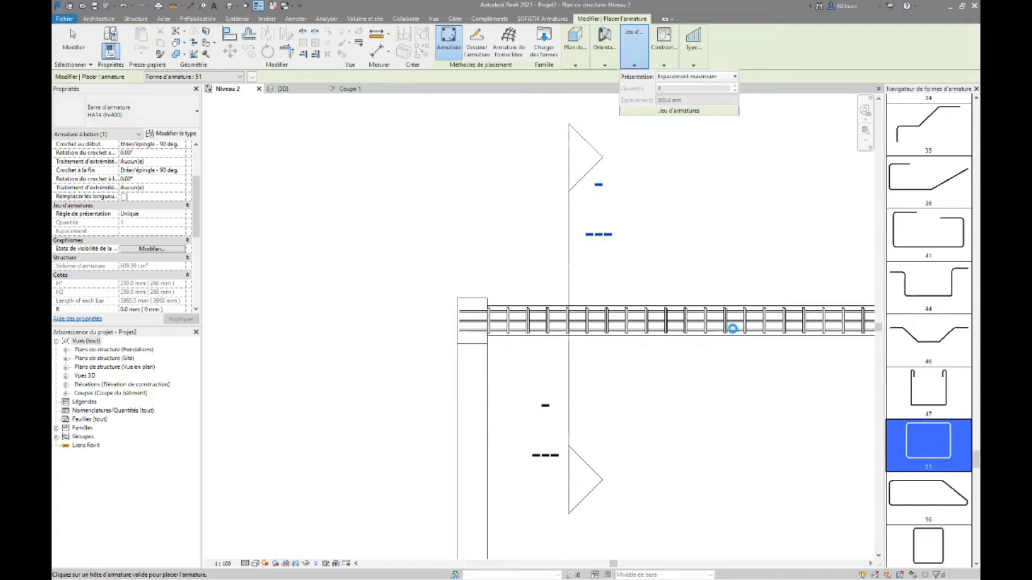
middle_click_drag(685, 336, 477, 320)
scroll(477, 320, "down", 2)
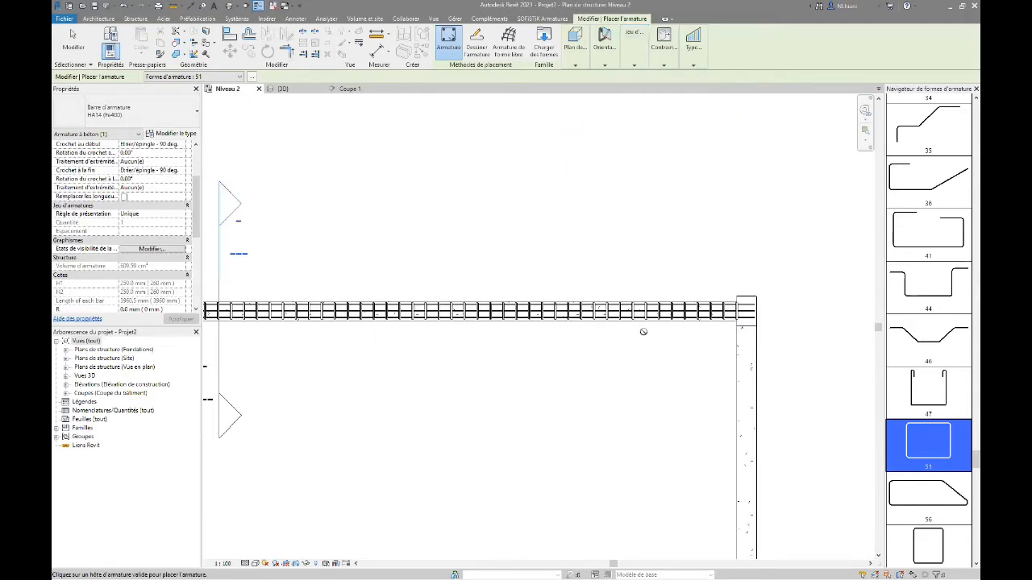
scroll(740, 327, "up", 5)
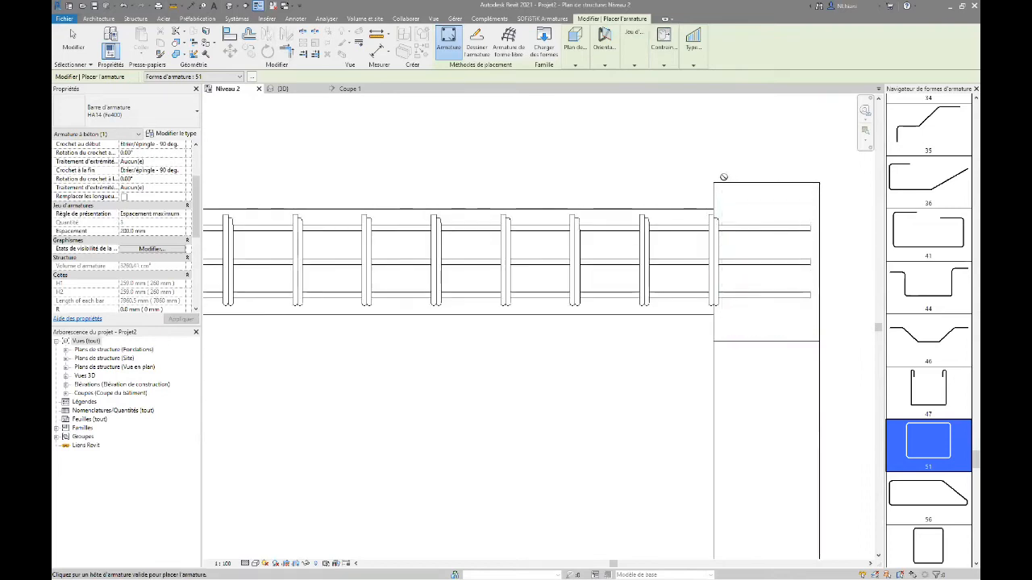
key("Escape")
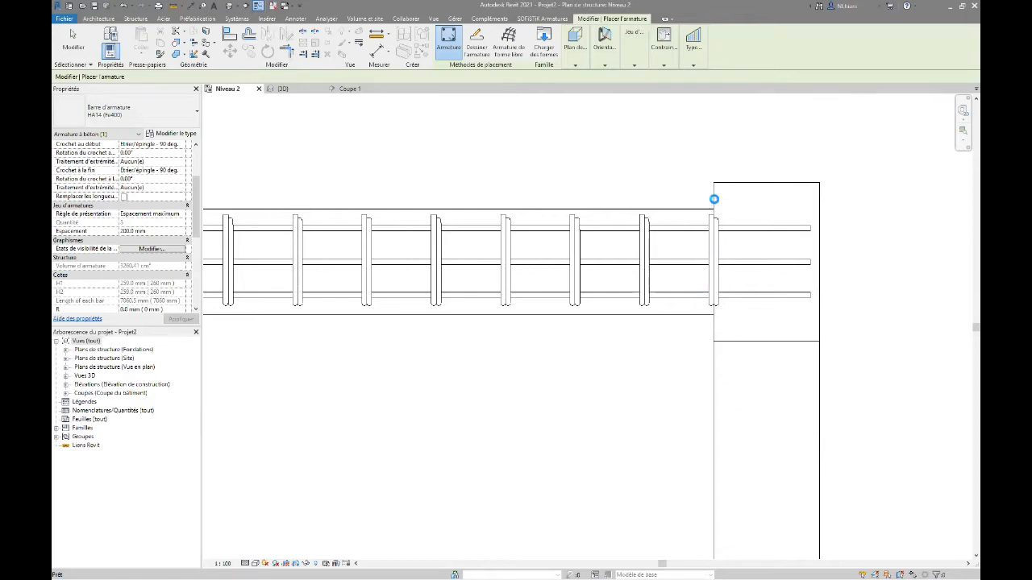
key("Escape")
Step: Examine how the stirrups are distributed along the beam between the two columns
scroll(495, 311, "down", 3)
middle_click_drag(496, 294, 899, 316)
middle_click_drag(313, 320, 679, 309)
scroll(321, 304, "up", 2)
scroll(320, 304, "up", 1)
scroll(405, 274, "down", 3)
scroll(611, 324, "down", 1)
middle_click_drag(613, 325, 281, 349)
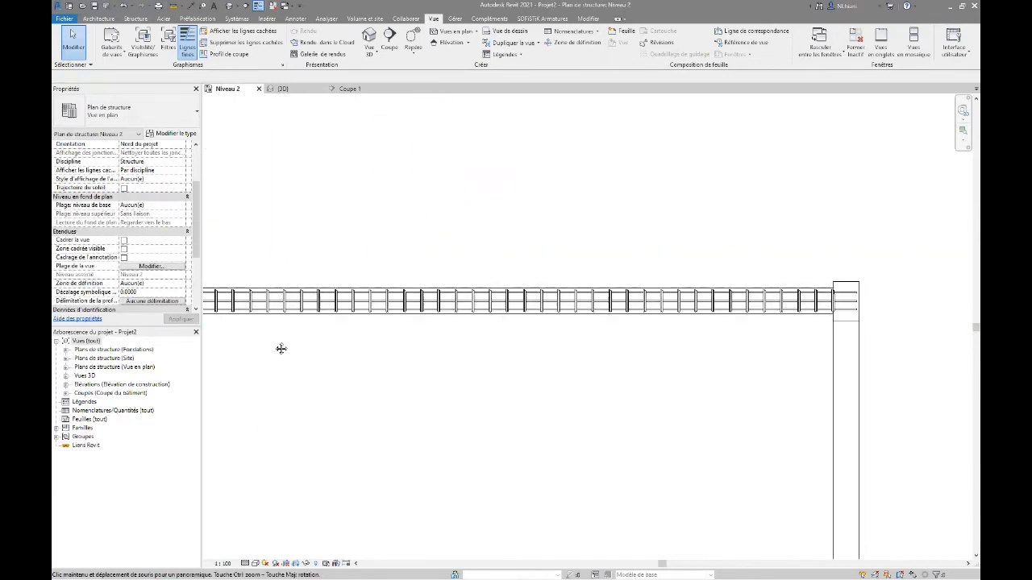
Step: Select the stirrup set and, in Coupe 1, set its start and end hooks to Etrier/épingle - 135 deg
left_click(422, 309)
scroll(591, 329, "down", 1)
scroll(541, 336, "down", 2)
scroll(364, 297, "up", 2)
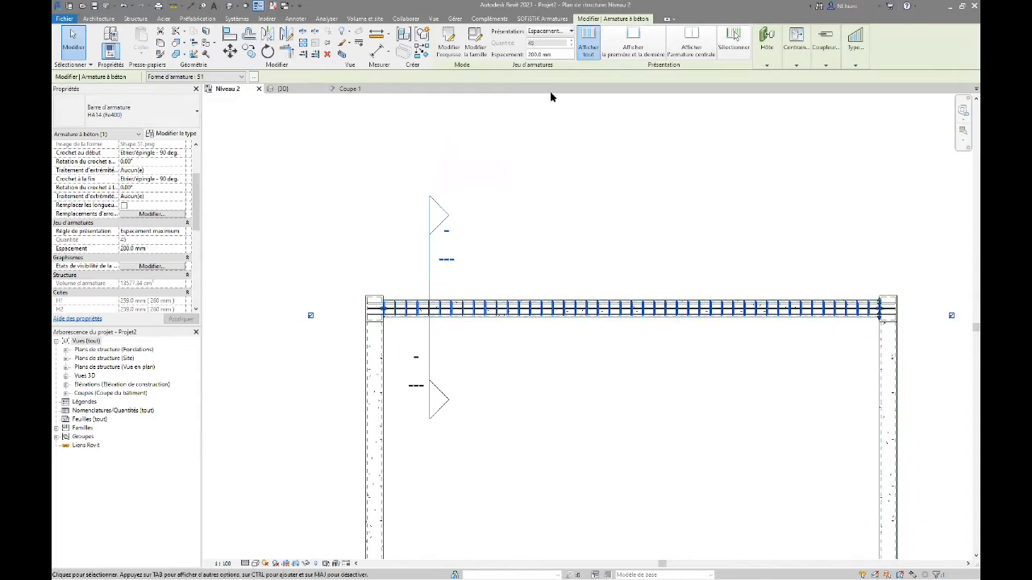
left_click(353, 89)
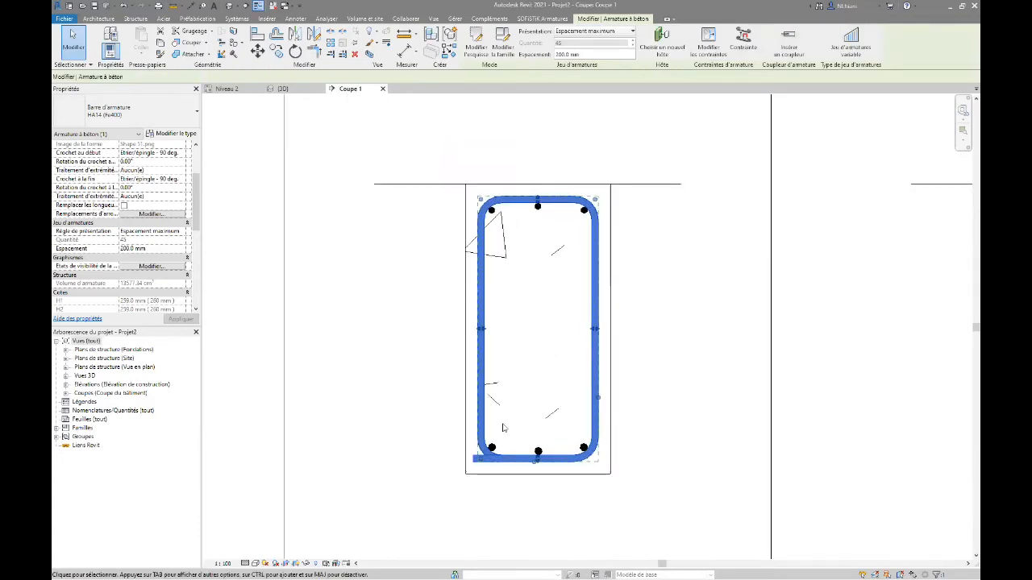
scroll(131, 211, "up", 2)
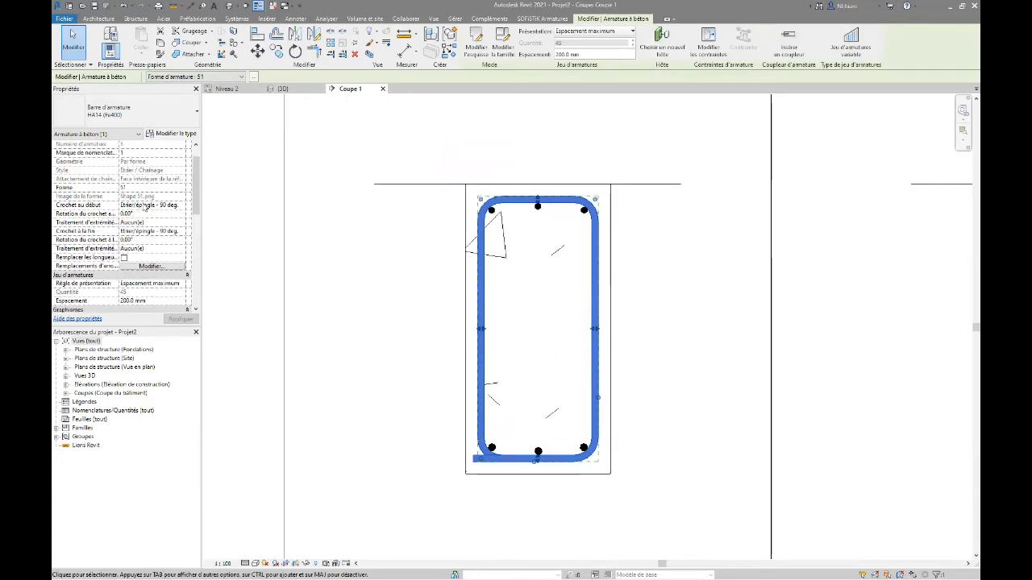
left_click(180, 207)
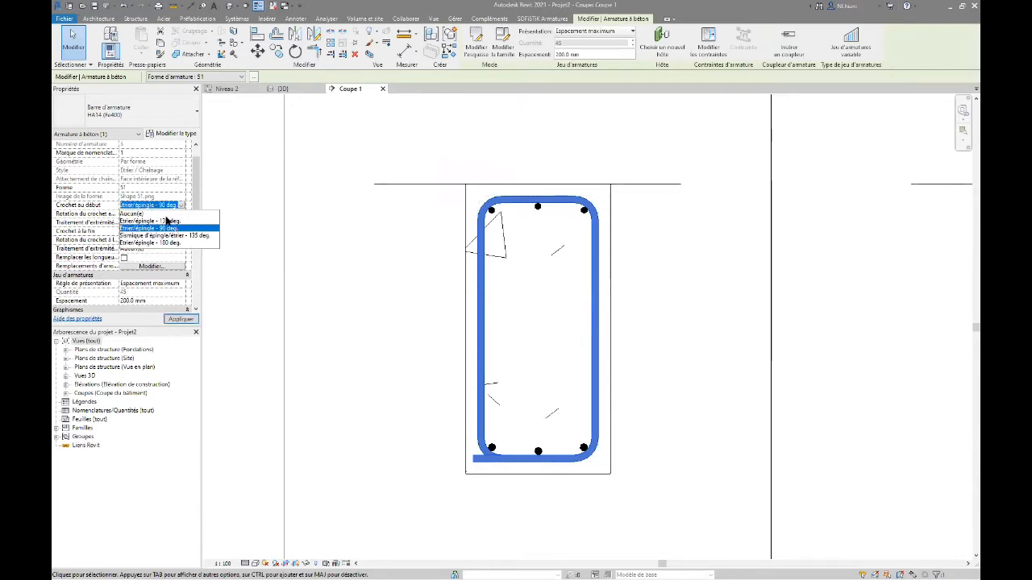
left_click(166, 224)
left_click(180, 233)
left_click(165, 246)
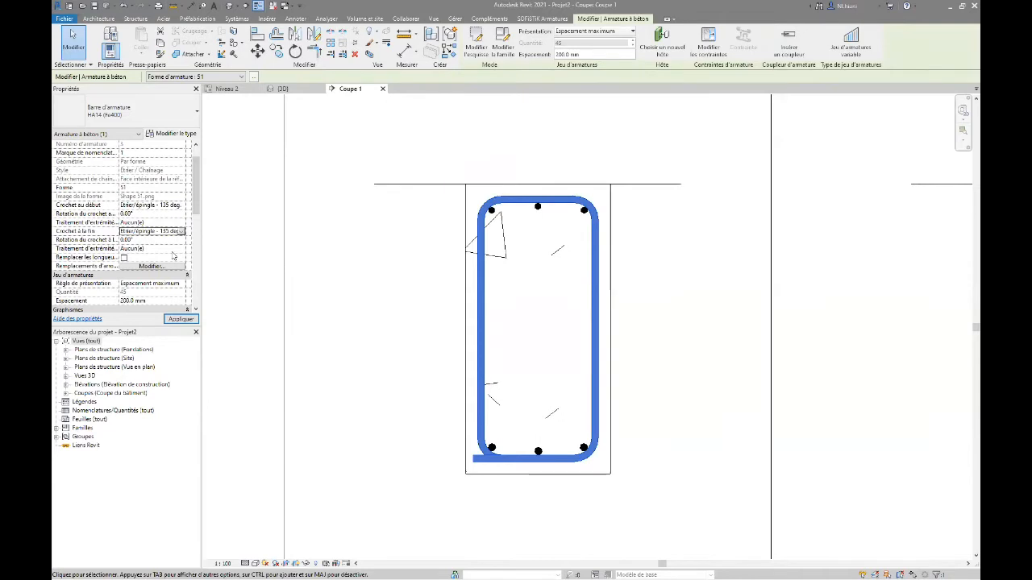
left_click(180, 320)
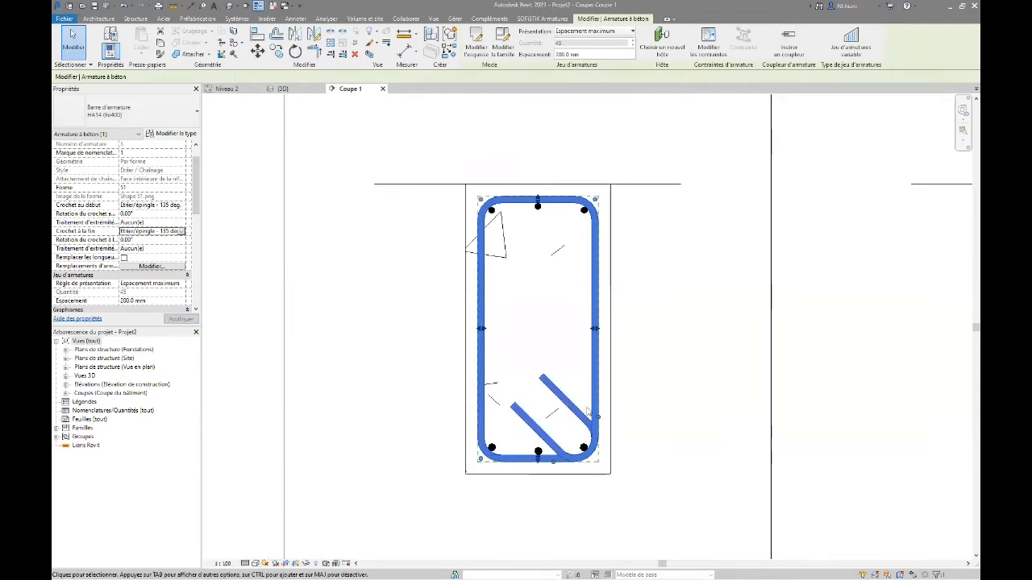
Step: Edit the stirrup set's view visibility states to show it unobscured in the {3D} view
scroll(136, 251, "down", 2)
scroll(135, 251, "down", 1)
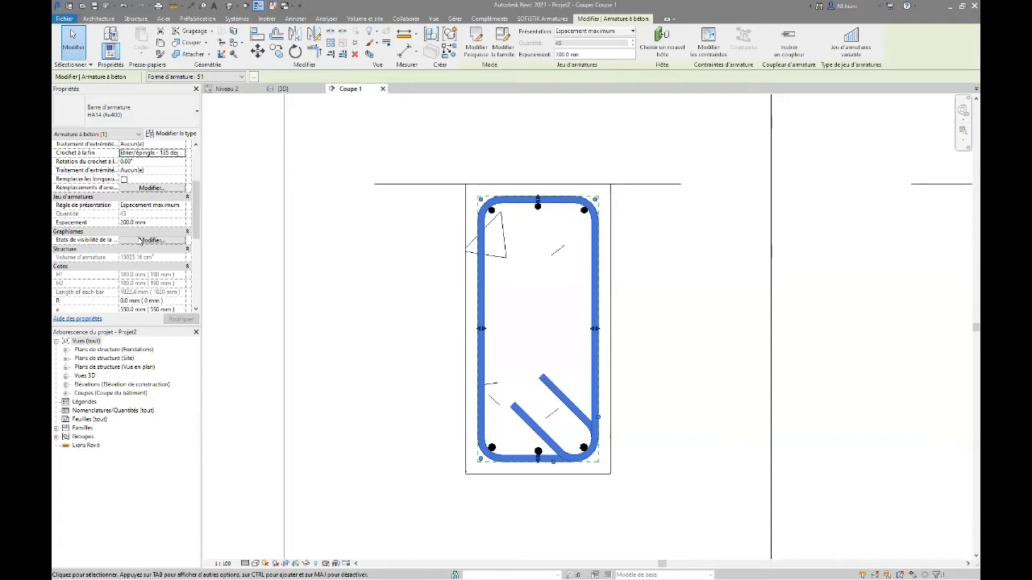
left_click(150, 240)
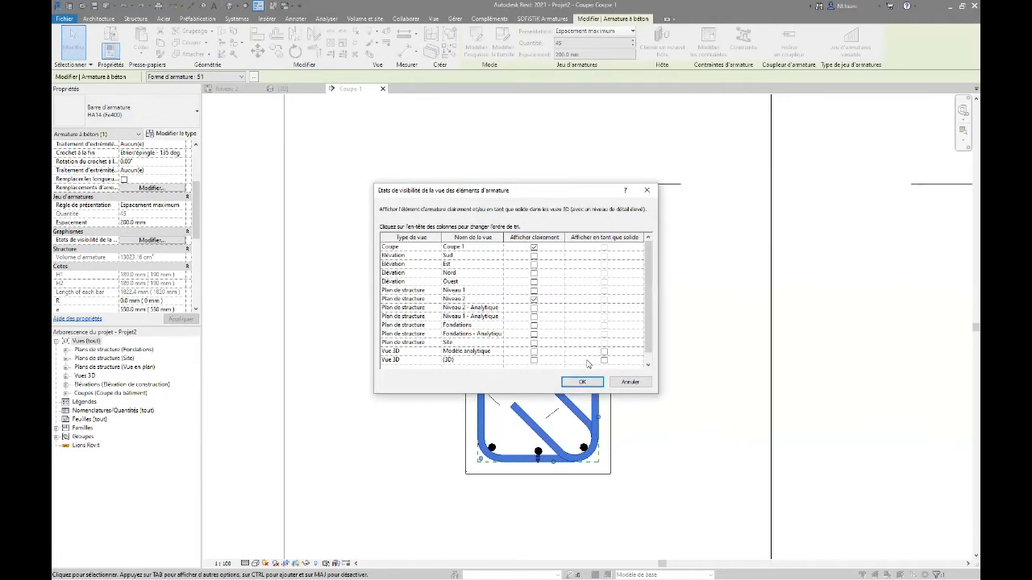
left_click(533, 360)
left_click(579, 382)
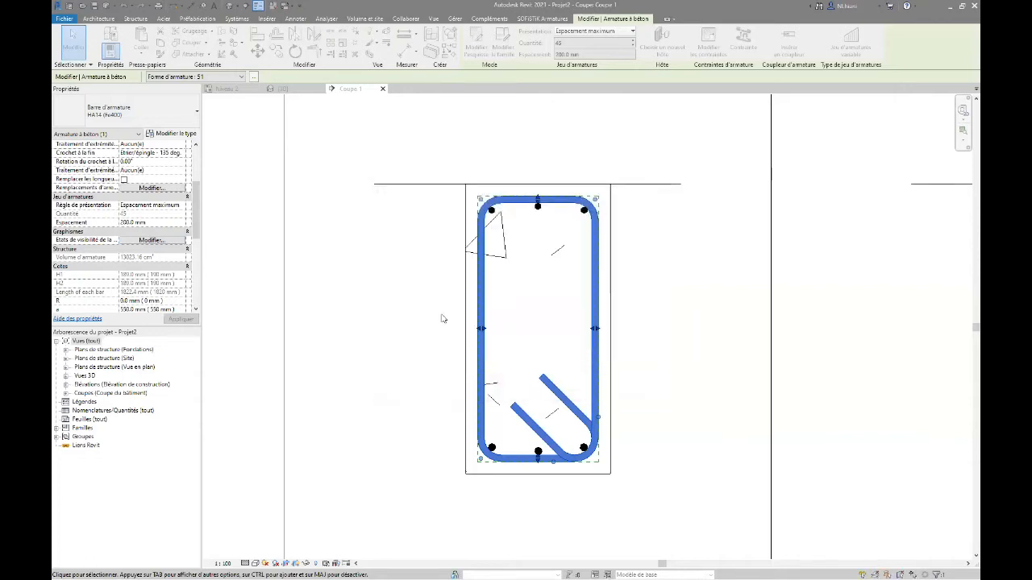
key("Escape")
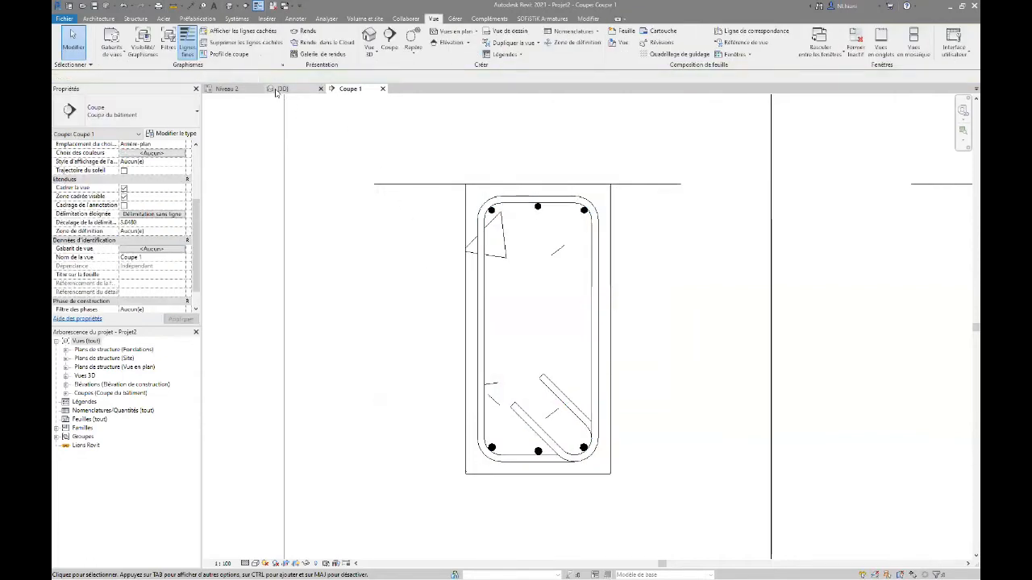
Step: Inspect the stirrups in the 3D view and in Coupe 1, then return to the Niveau 2 plan
left_click(281, 89)
scroll(372, 279, "down", 4)
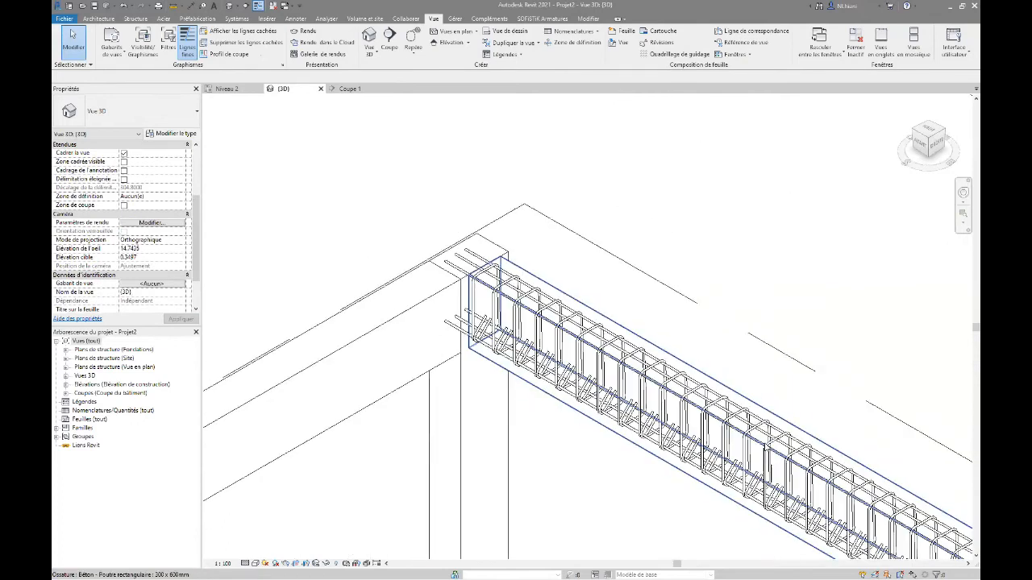
scroll(472, 420, "up", 3)
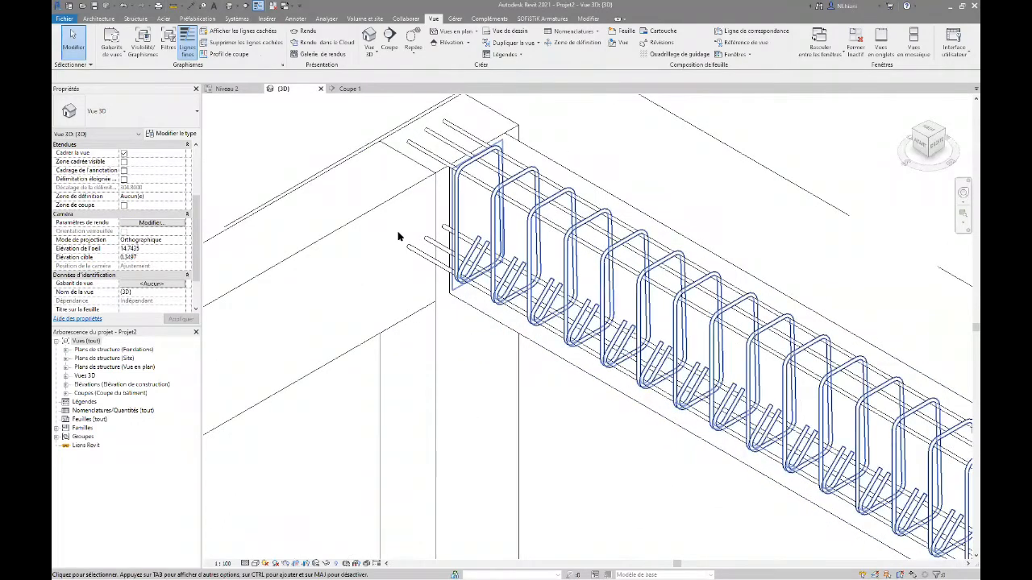
left_click(320, 88)
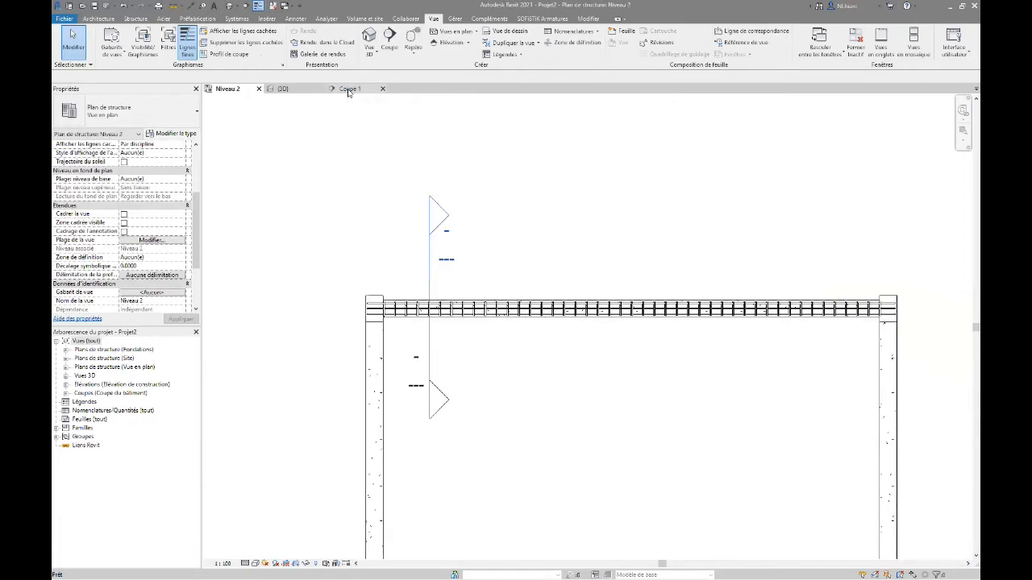
left_click(349, 88)
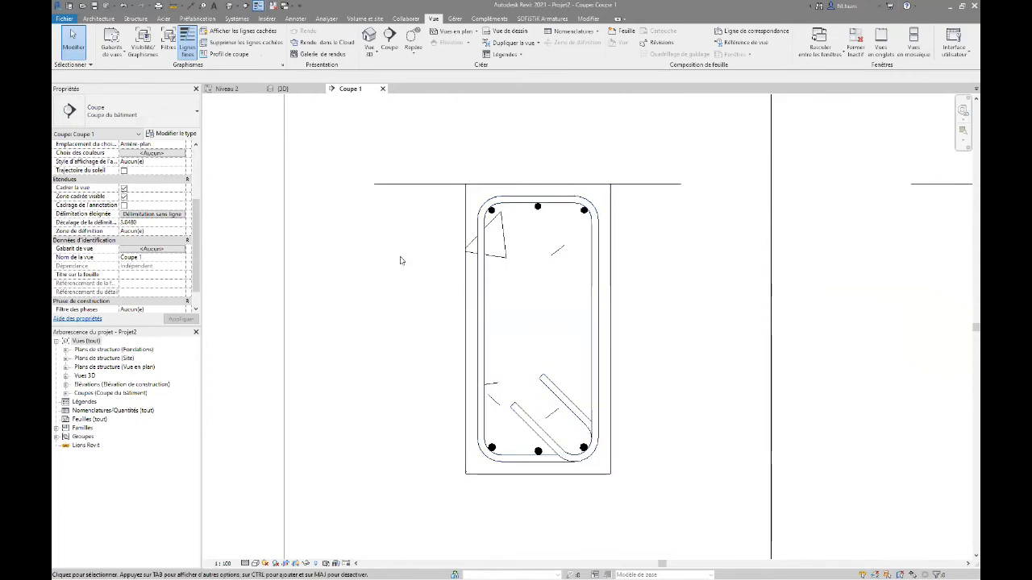
left_click(220, 89)
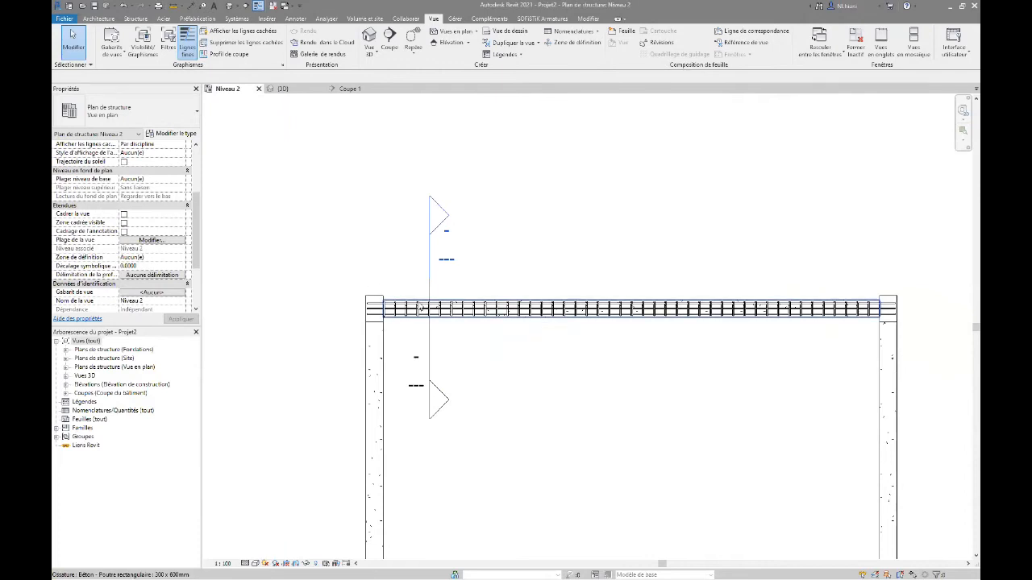
Step: Try to shorten the stirrup set by pulling its end back from the right column in the plan
scroll(371, 321, "up", 4)
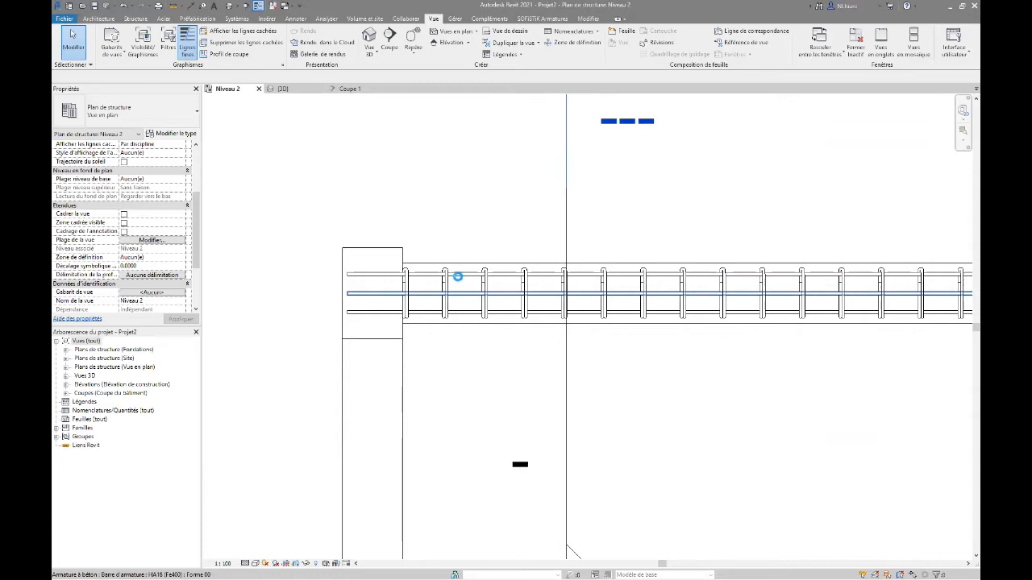
left_click(589, 303)
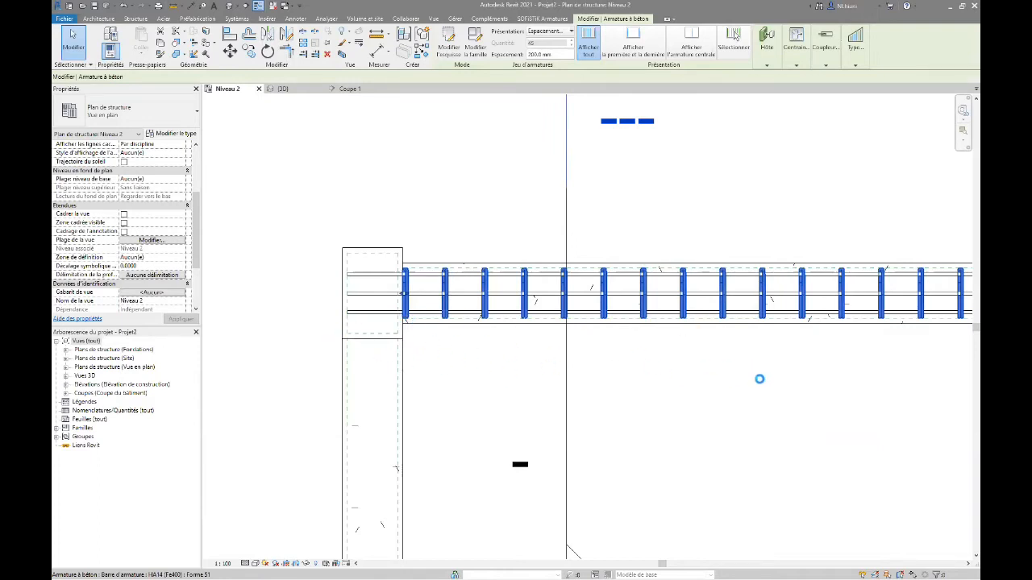
scroll(760, 379, "down", 2)
middle_click_drag(472, 371, 416, 362)
scroll(416, 362, "down", 3)
middle_click_drag(694, 378, 486, 350)
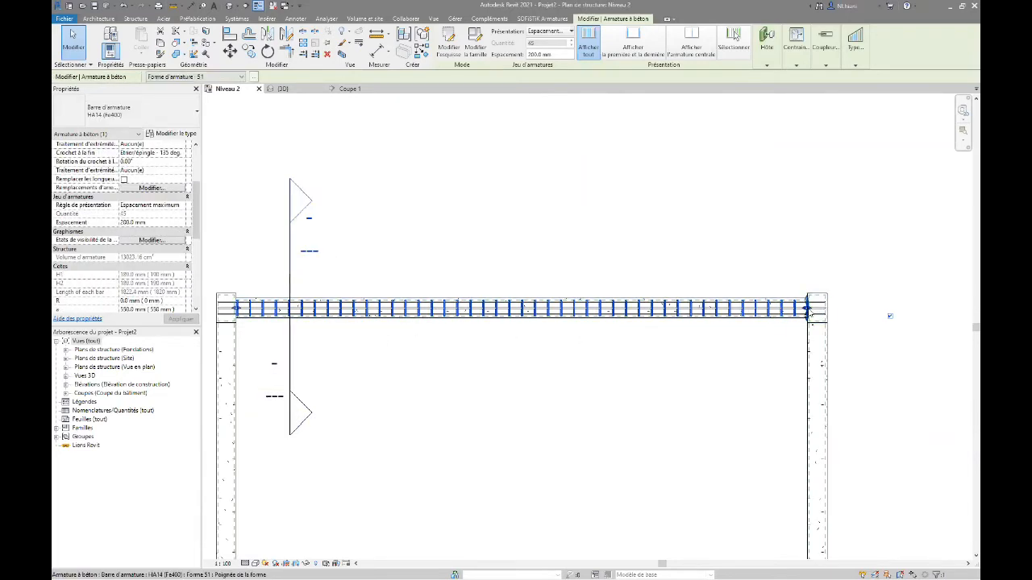
scroll(809, 312, "up", 2)
scroll(806, 314, "up", 1)
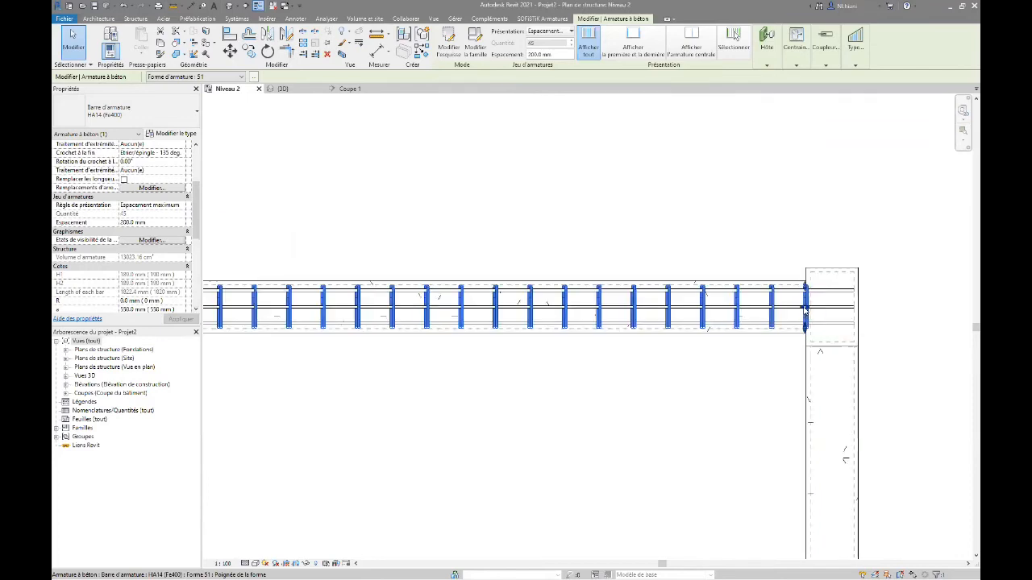
mouse_move(743, 316)
left_mouse_down()
mouse_move(629, 315)
mouse_move(766, 316)
mouse_move(746, 324)
left_mouse_up()
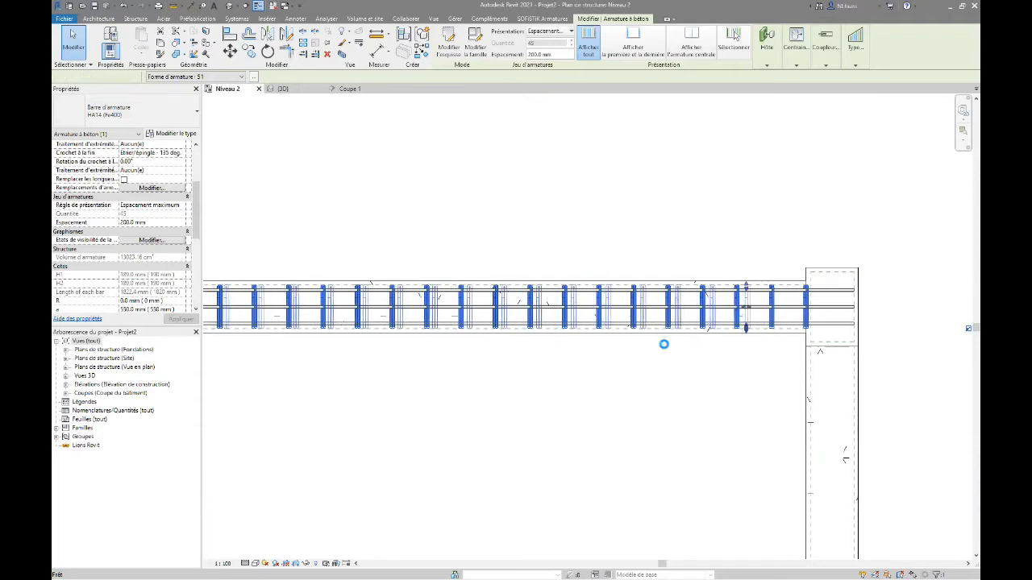
left_click(665, 345)
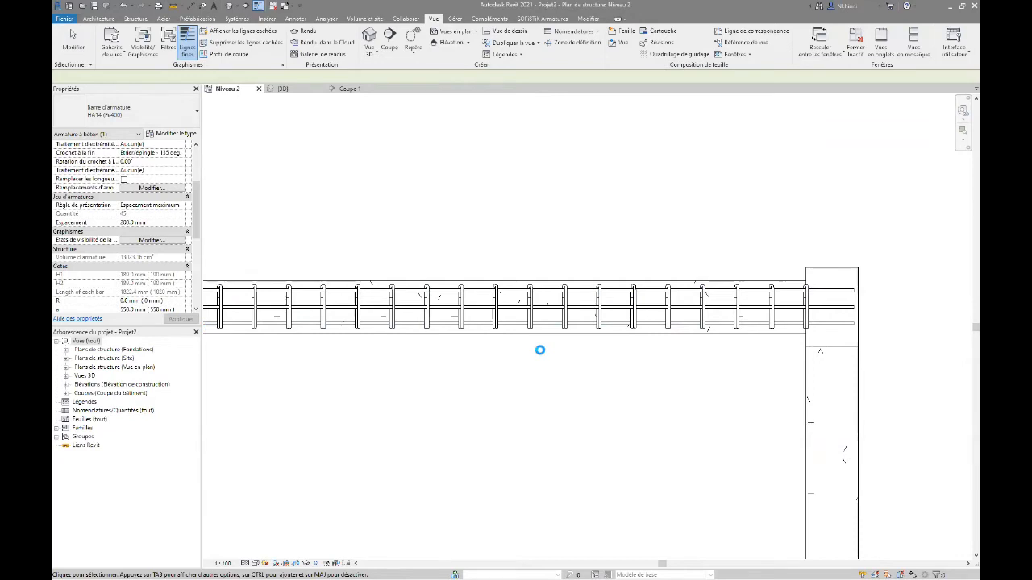
scroll(655, 369, "down", 3)
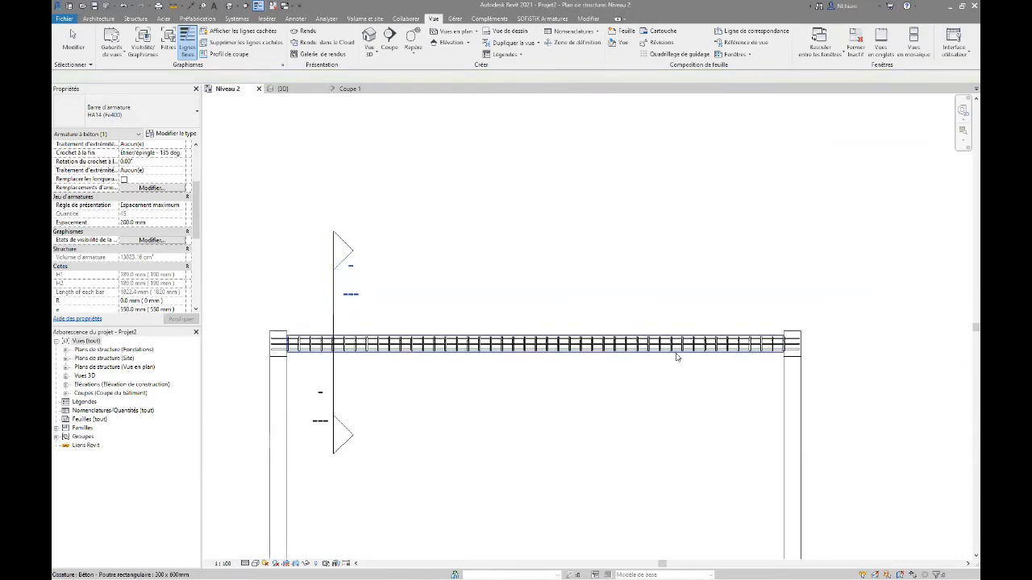
left_click(320, 362)
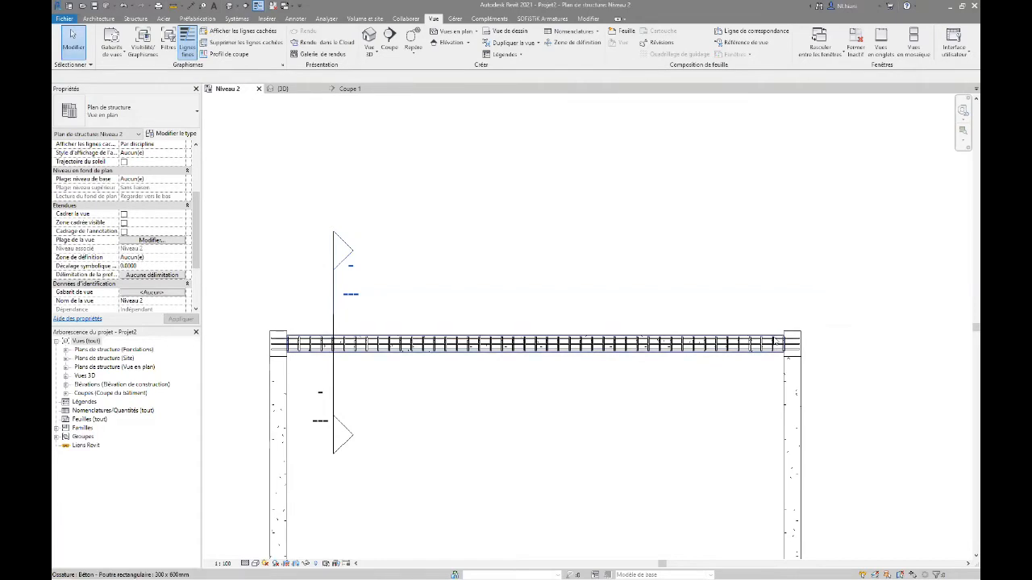
left_click(776, 344)
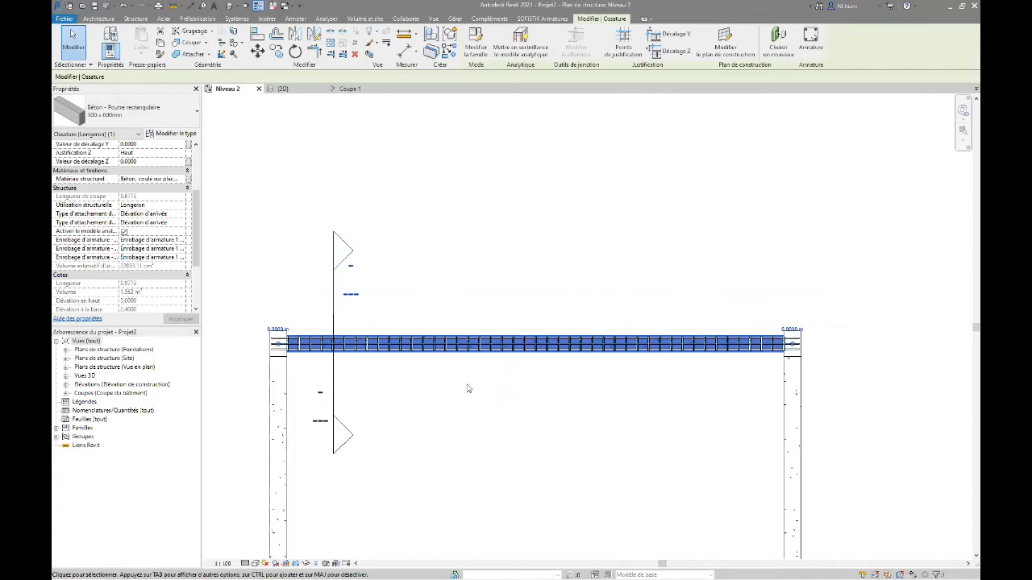
left_click(478, 419)
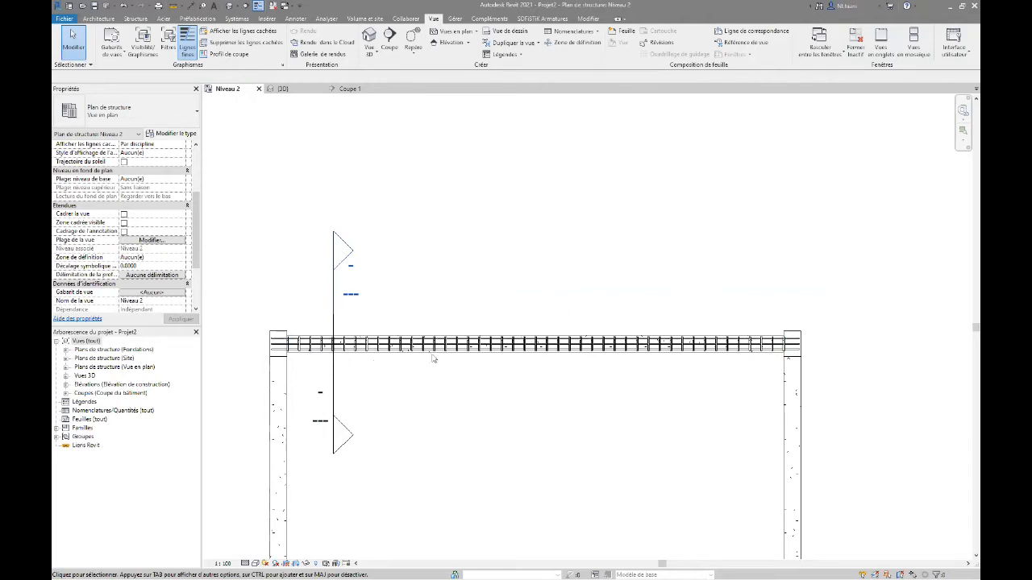
Step: Select the stirrup set in Coupe 1 and change its bar type to HA10 (Fe400)
left_click(283, 89)
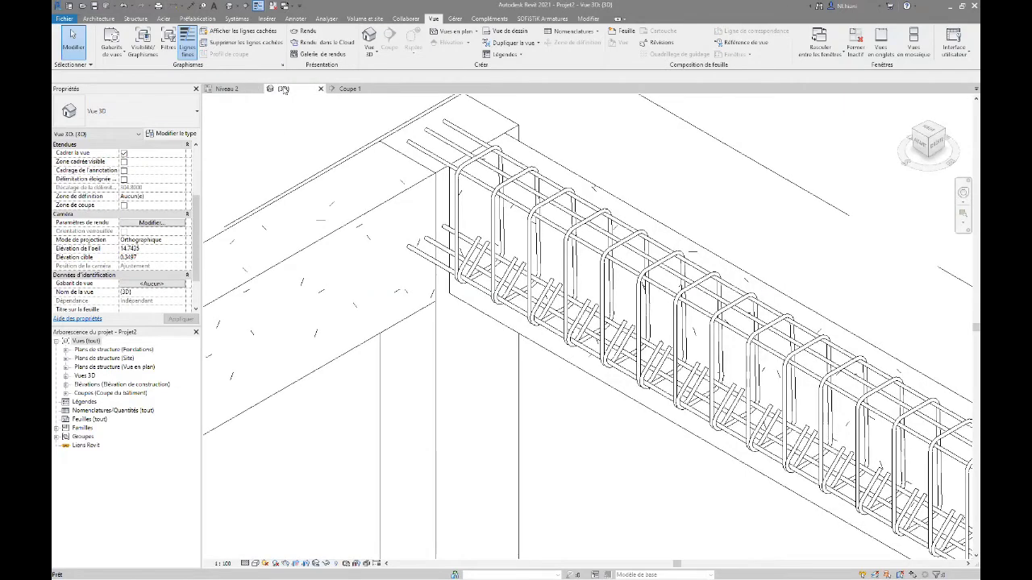
left_click(349, 89)
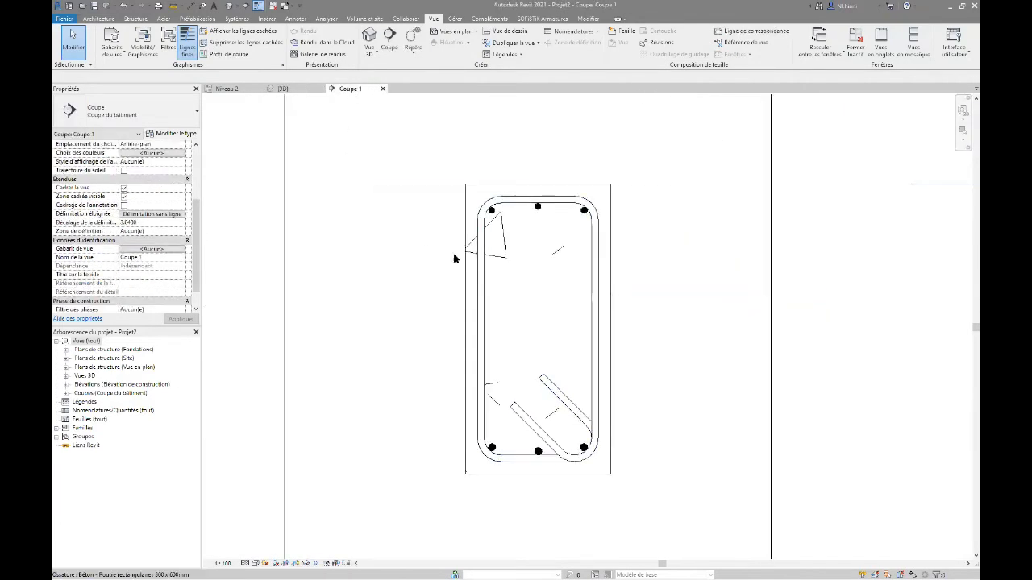
left_click(481, 272)
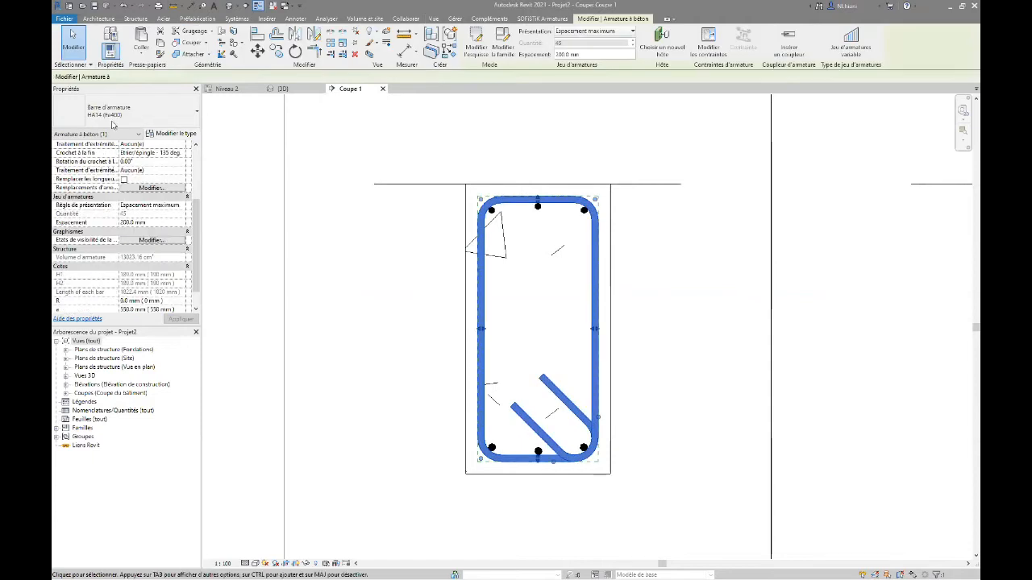
left_click(110, 117)
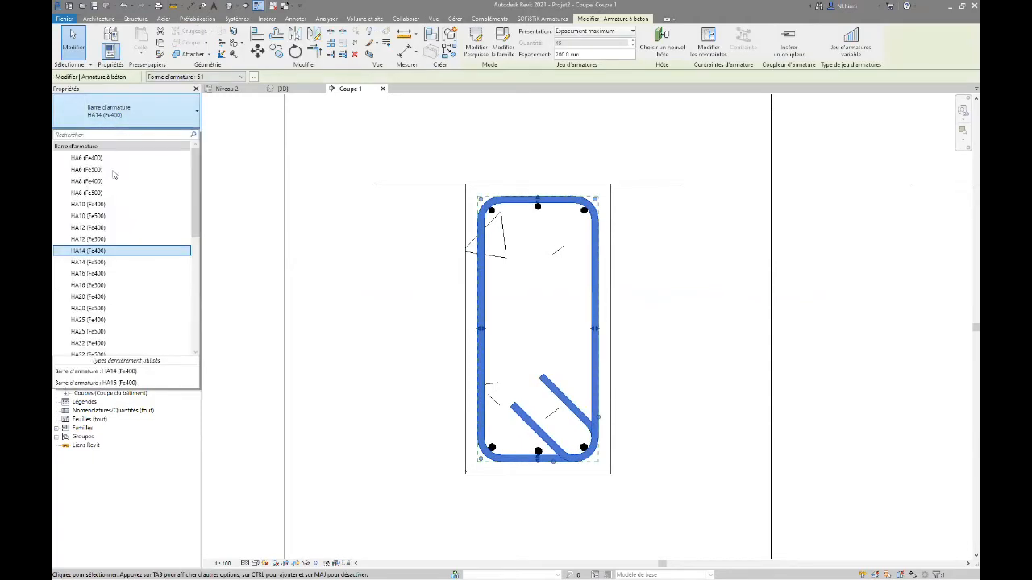
left_click(111, 205)
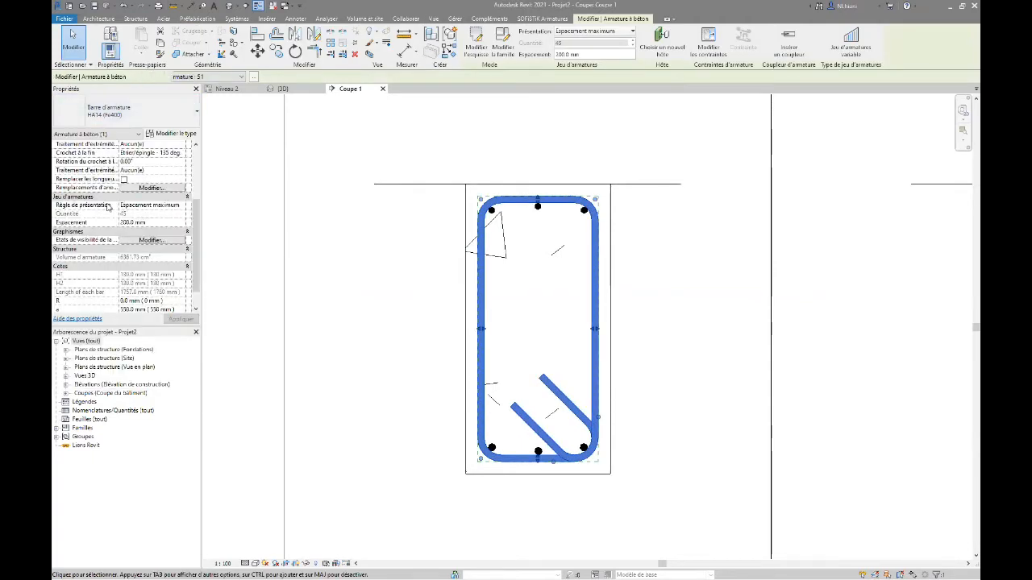
left_click(362, 374)
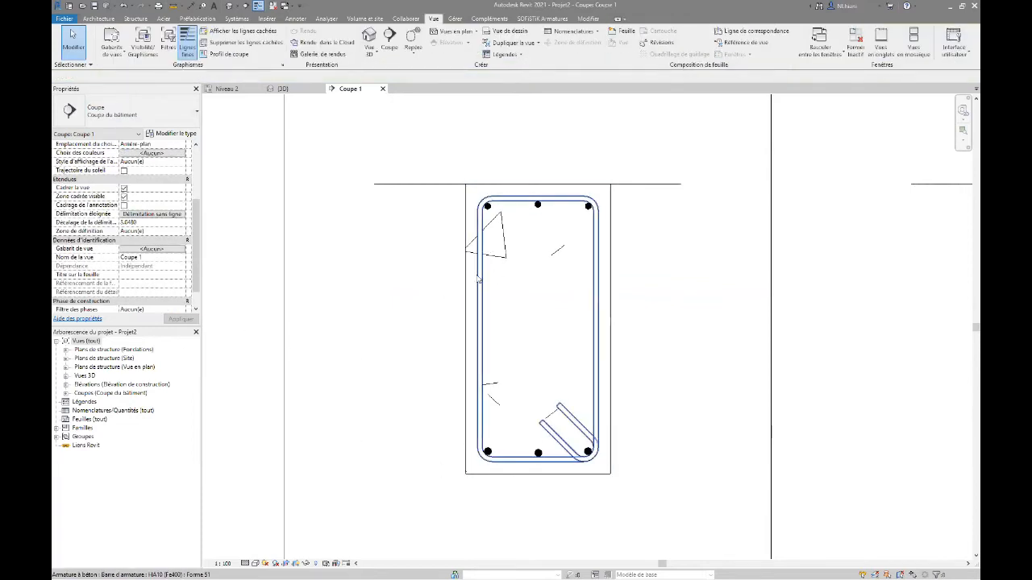
Step: Select the stirrup set and examine its distribution along the upper beam and at the left column in the Niveau 2 plan
left_click(475, 278)
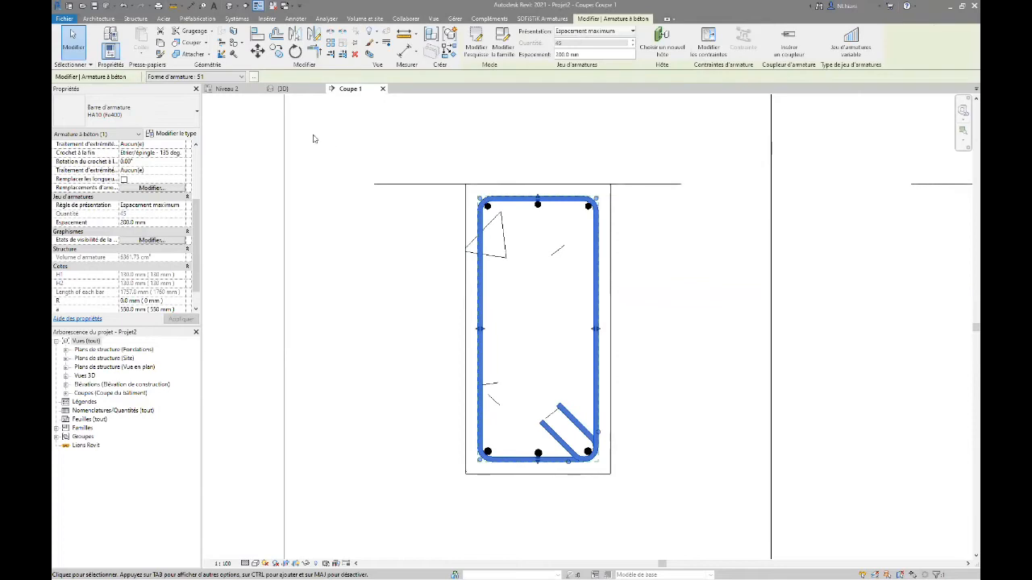
left_click(283, 91)
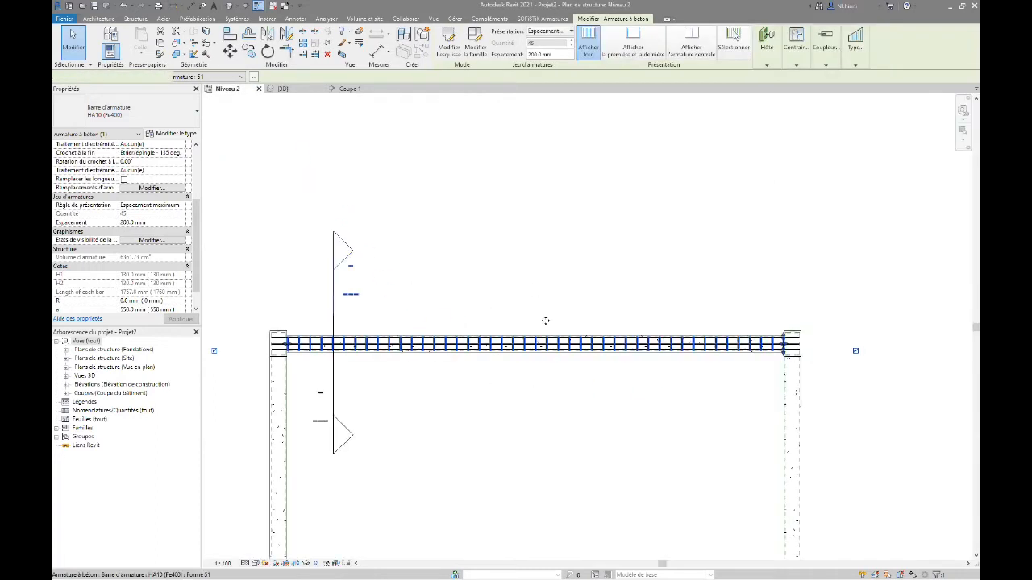
scroll(286, 369, "up", 1)
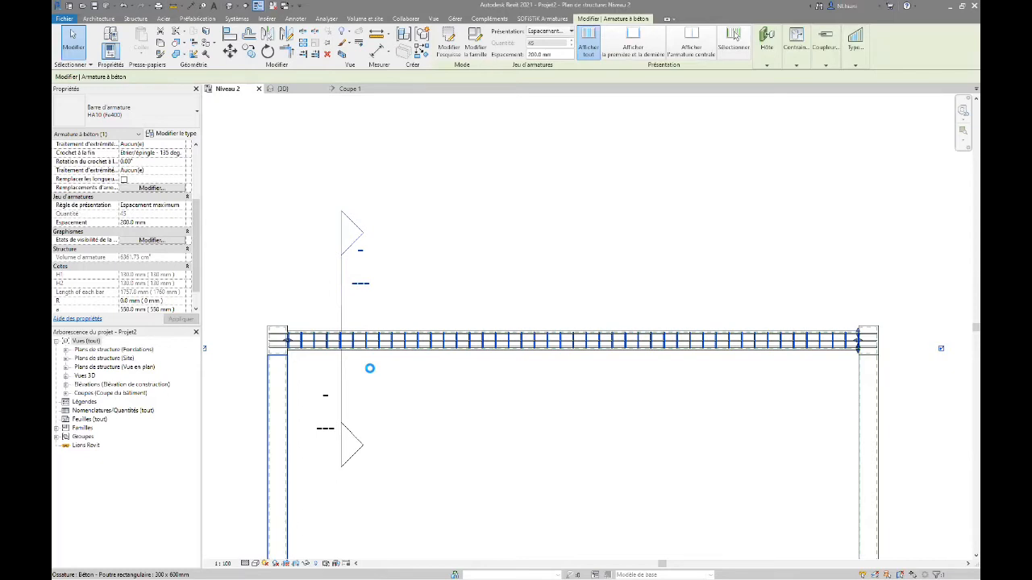
scroll(370, 369, "up", 4)
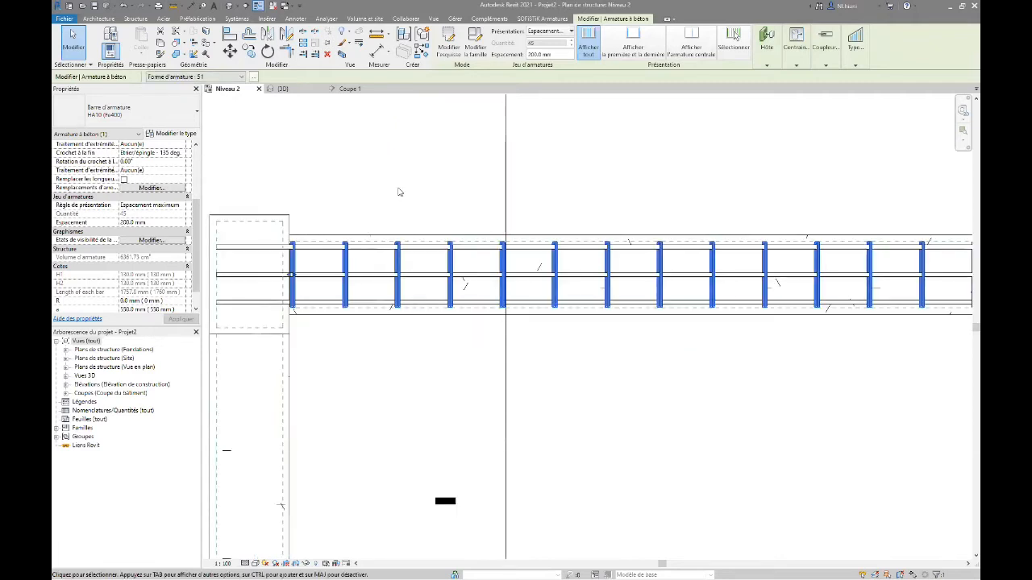
left_click(400, 192)
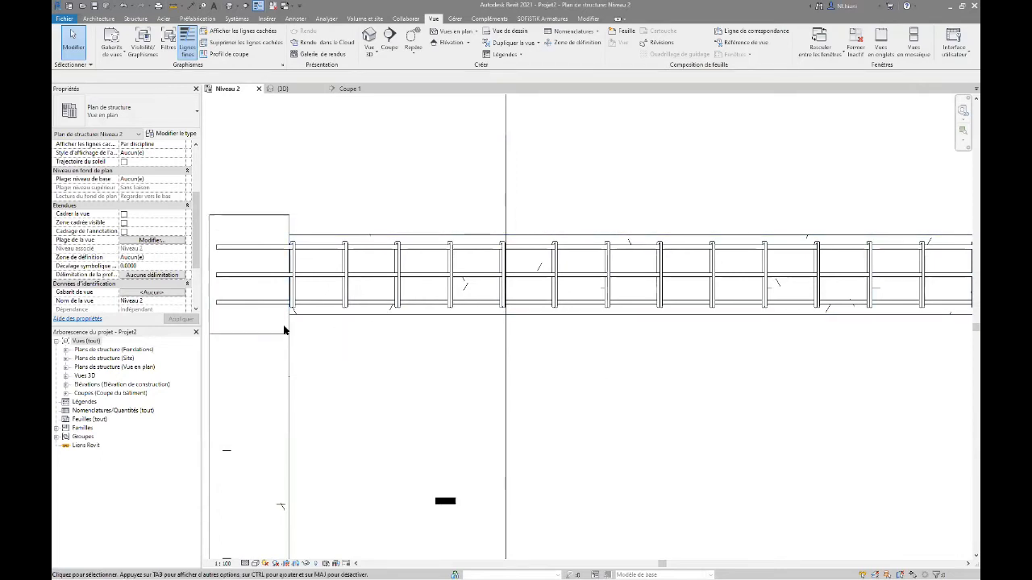
scroll(277, 213, "down", 4)
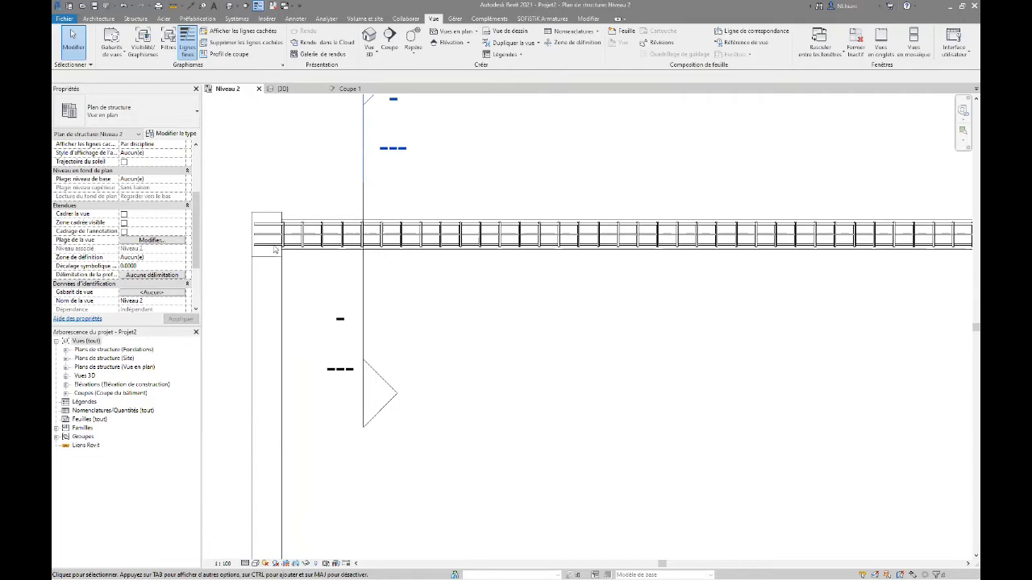
scroll(613, 355, "down", 2)
middle_click_drag(476, 295, 460, 207)
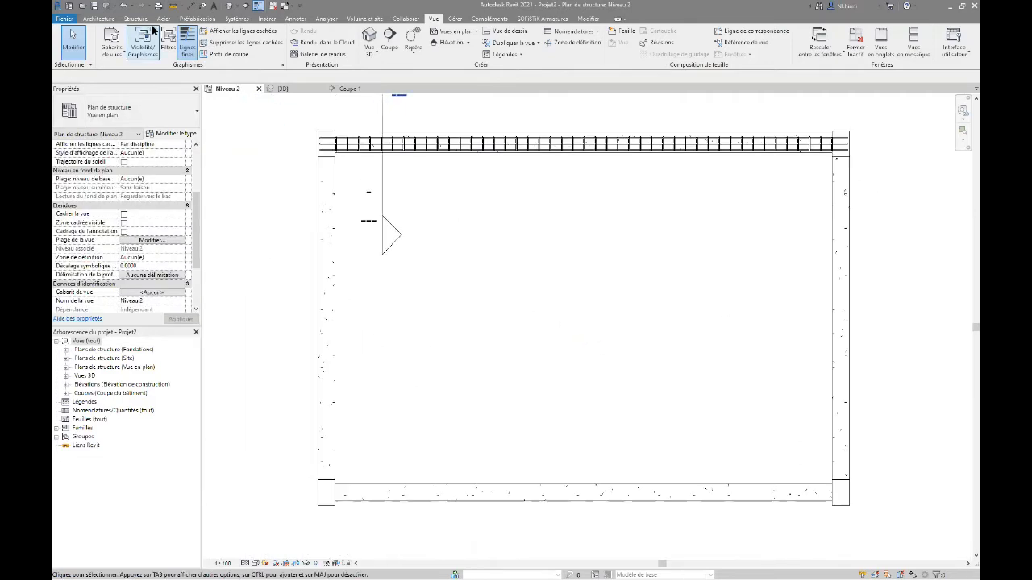
Step: Create a Générique 300 mm floor in Niveau 2 with a rectangular boundary following the inner faces of the four beams
left_click(136, 18)
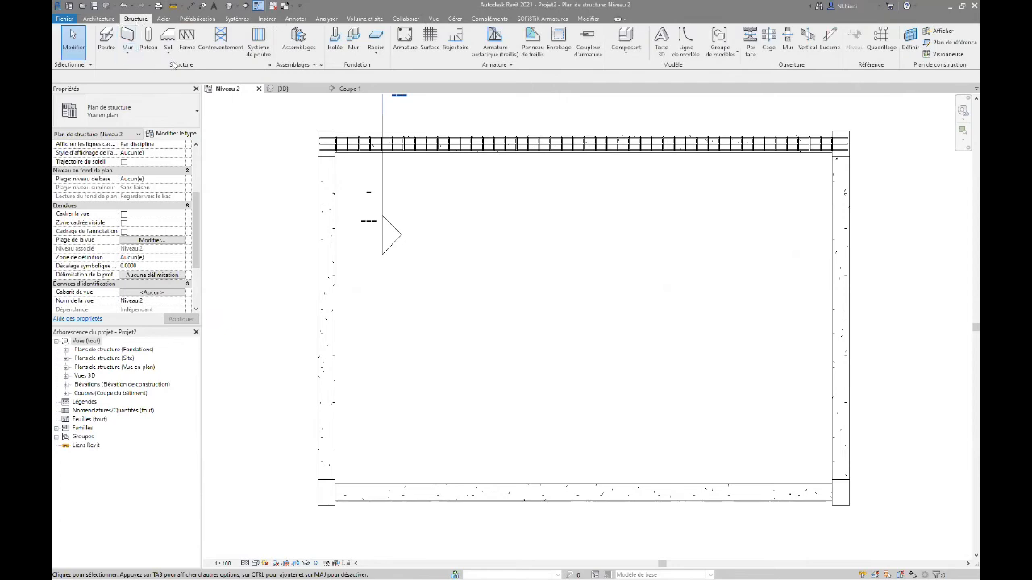
left_click(167, 39)
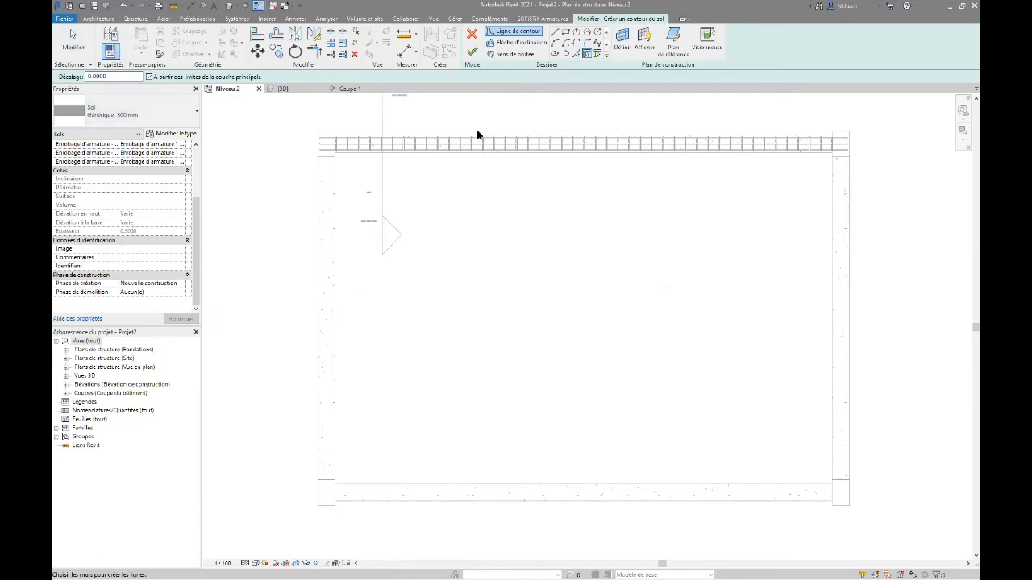
left_click(566, 32)
scroll(335, 150, "up", 1)
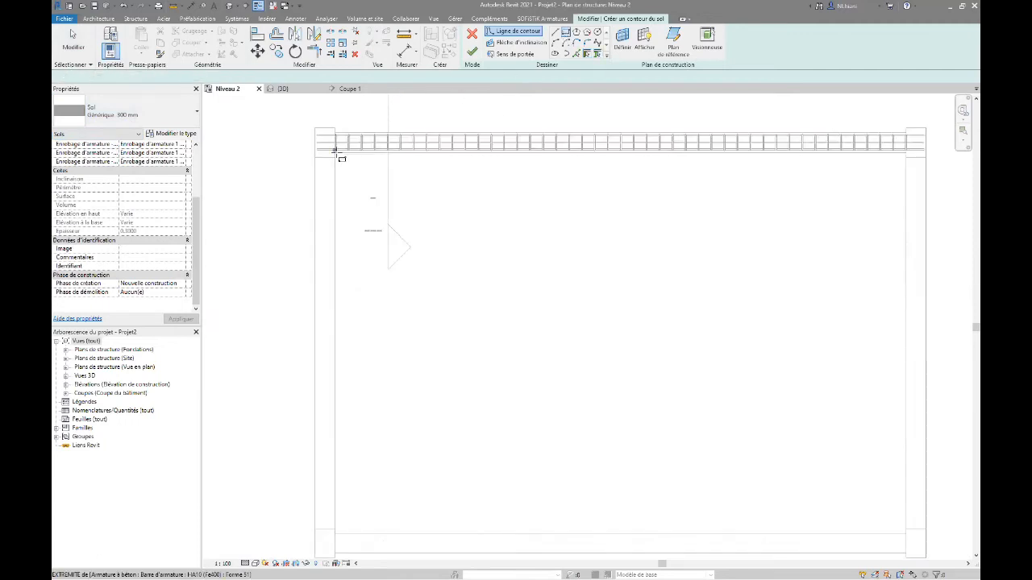
scroll(335, 150, "up", 2)
left_click(336, 153)
scroll(435, 224, "down", 1)
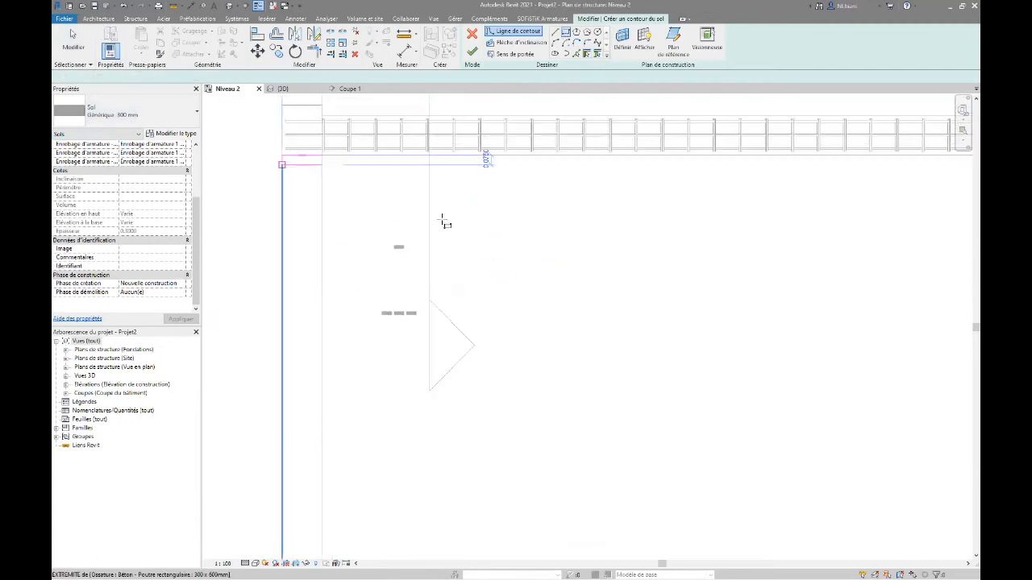
scroll(444, 222, "down", 2)
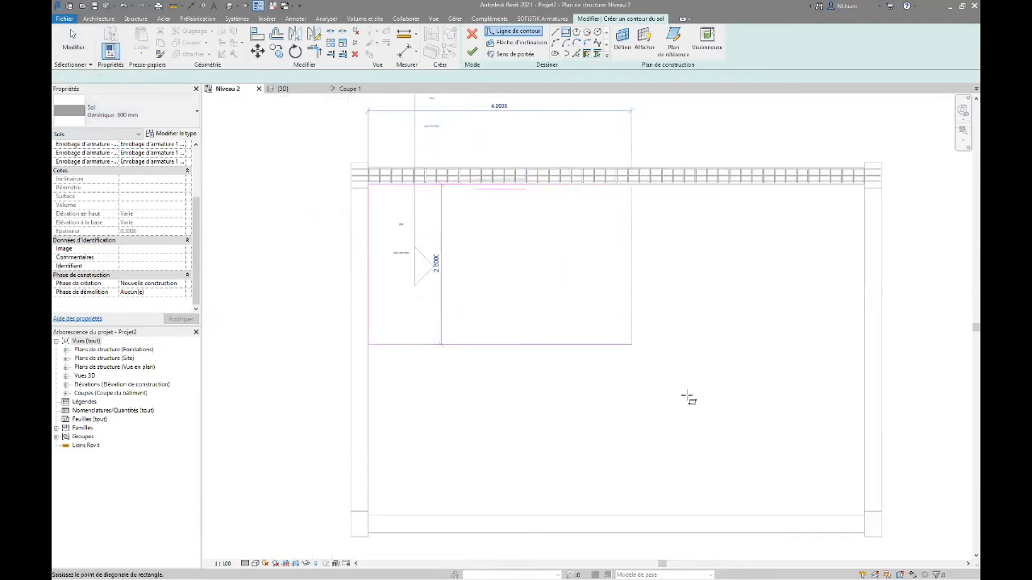
left_click(864, 516)
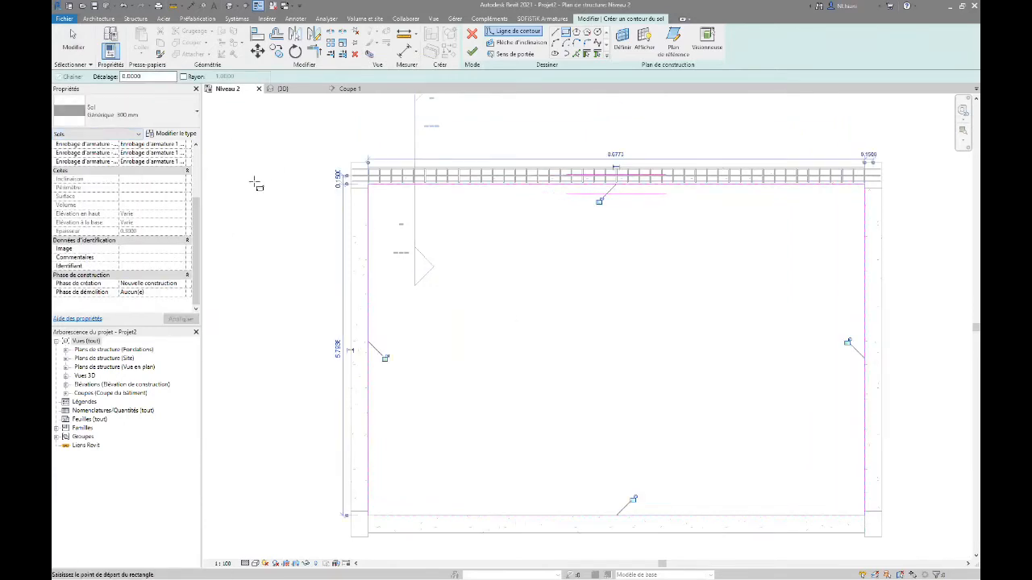
left_click(471, 52)
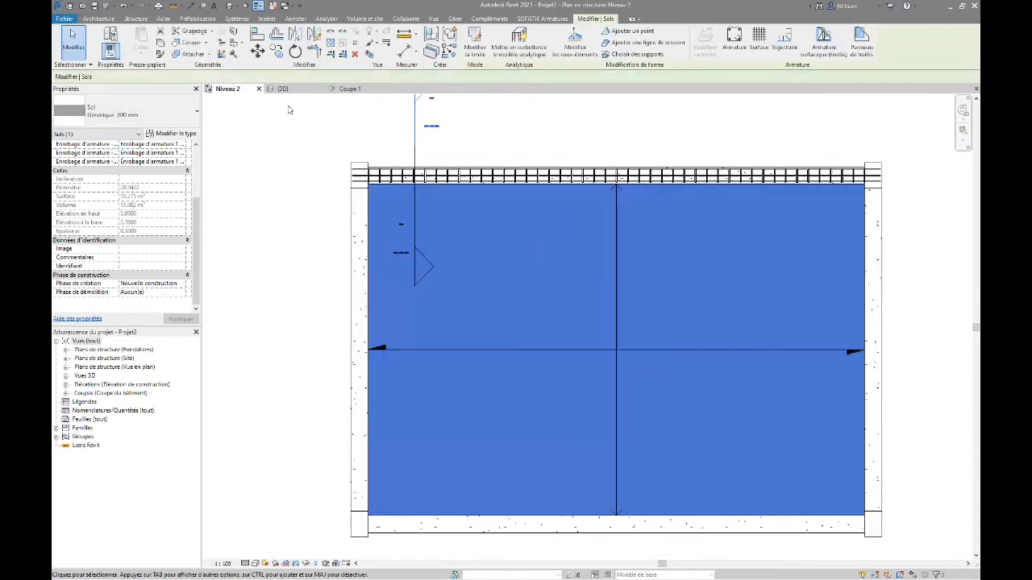
Step: Inspect the new floor within the whole frame in the {3D} view, then return to the Niveau 2 plan
left_click(283, 89)
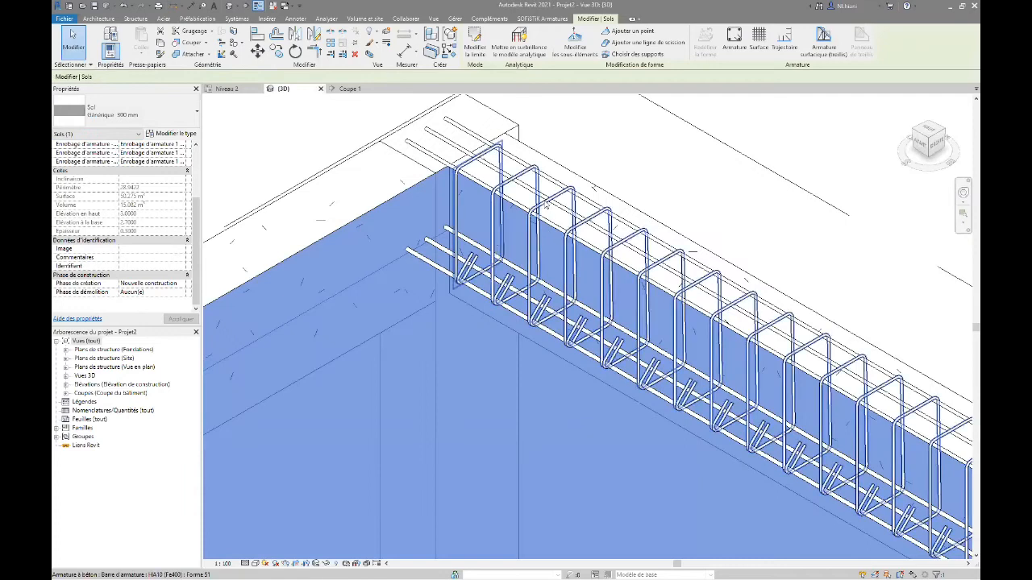
scroll(547, 207, "down", 5)
key("Escape")
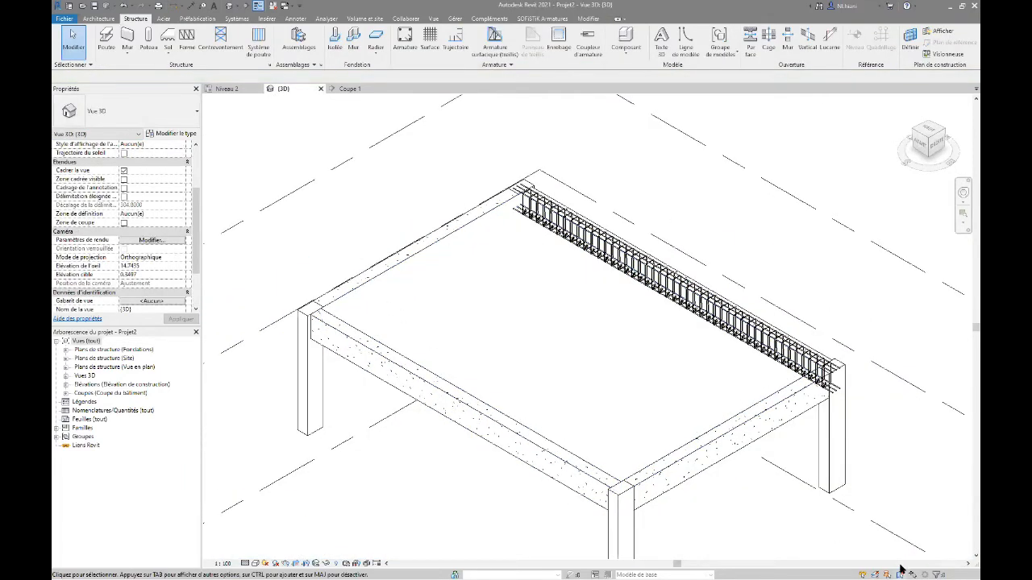
left_click(487, 254)
key("Escape")
left_click(227, 88)
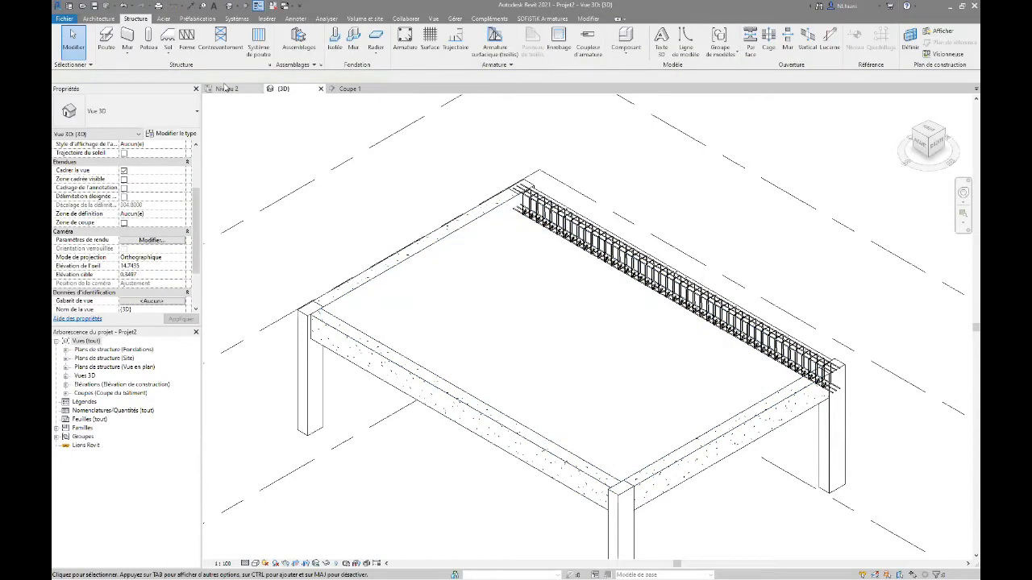
left_click(619, 351)
key("Escape")
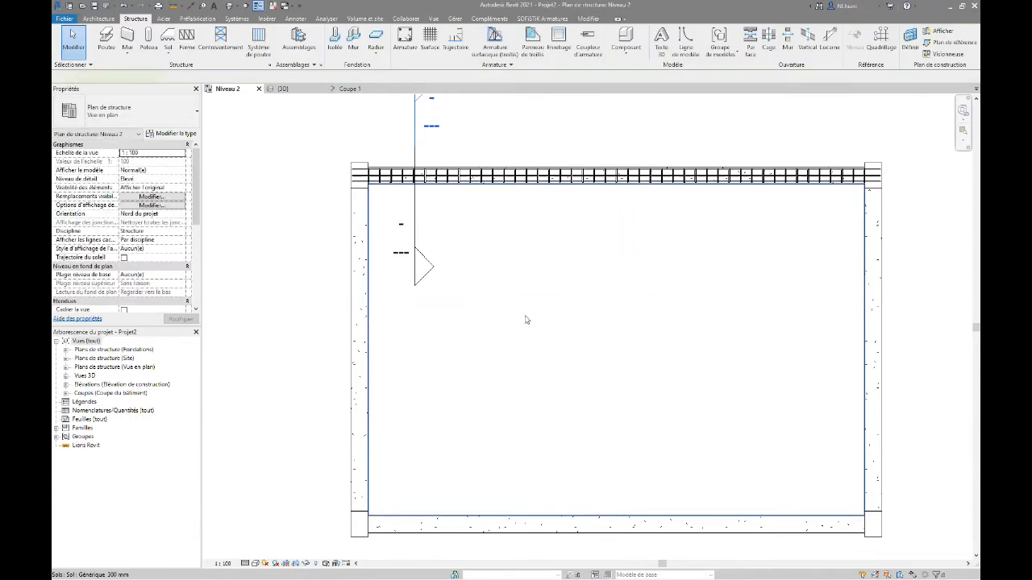
Step: Start an area reinforcement on the floor and sketch its rectangular boundary between opposite inner corners of the beam frame
left_click(525, 320)
left_click(760, 36)
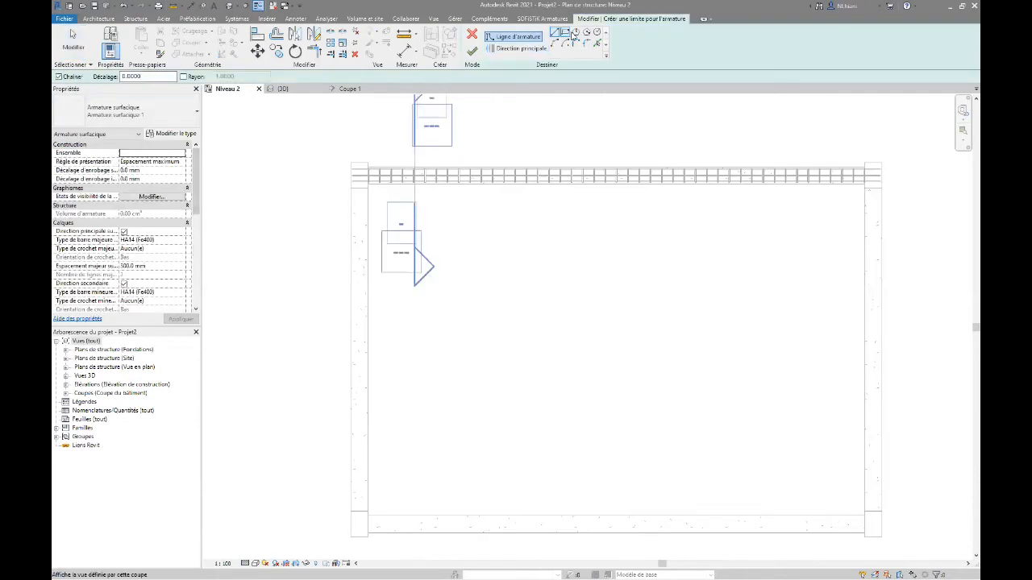
left_click(566, 32)
scroll(381, 201, "up", 5)
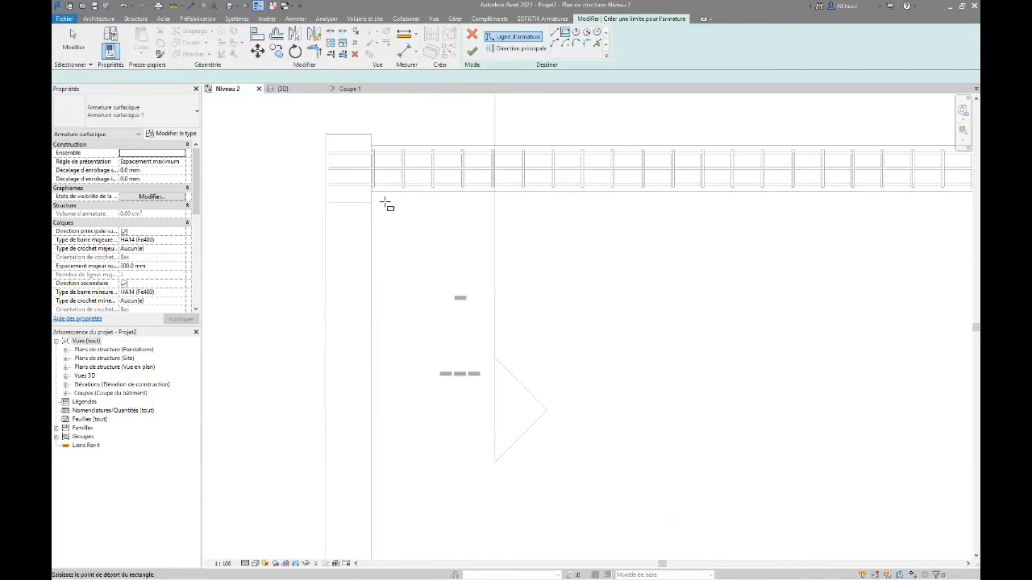
left_click(359, 182)
scroll(556, 308, "down", 5)
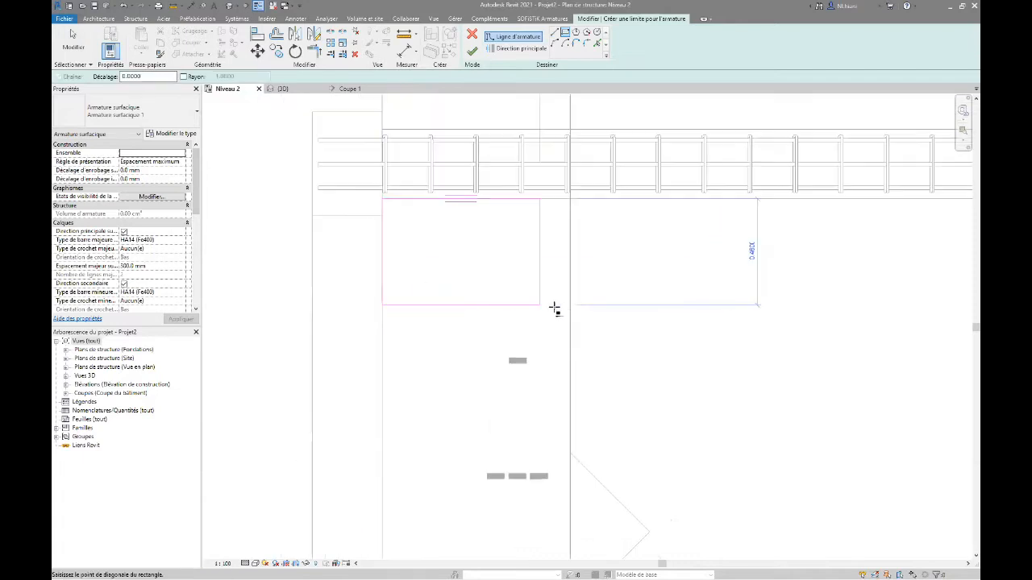
middle_click_drag(660, 343, 253, 143)
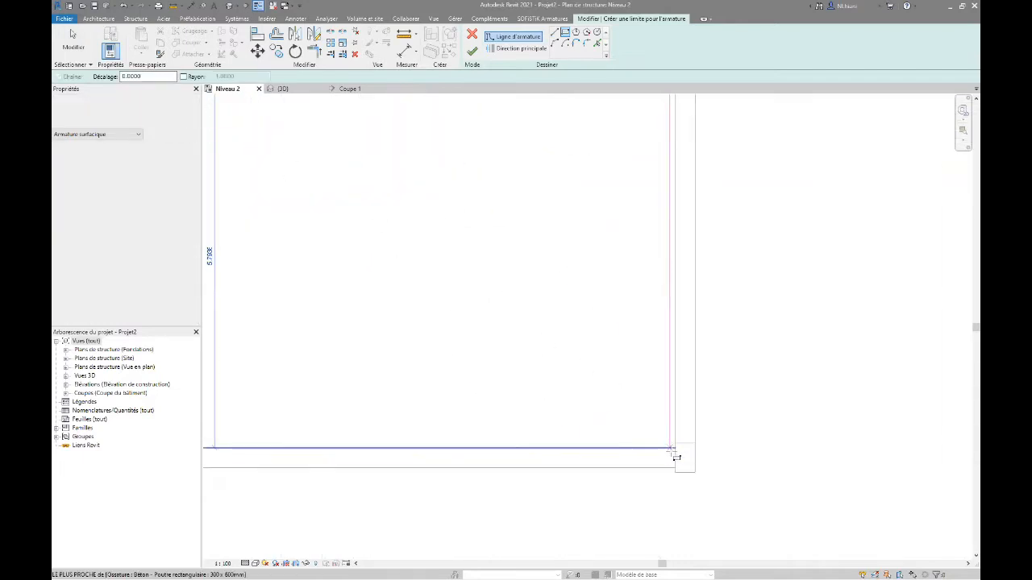
left_click(676, 449)
scroll(744, 499, "down", 2)
middle_click_drag(744, 500, 894, 543)
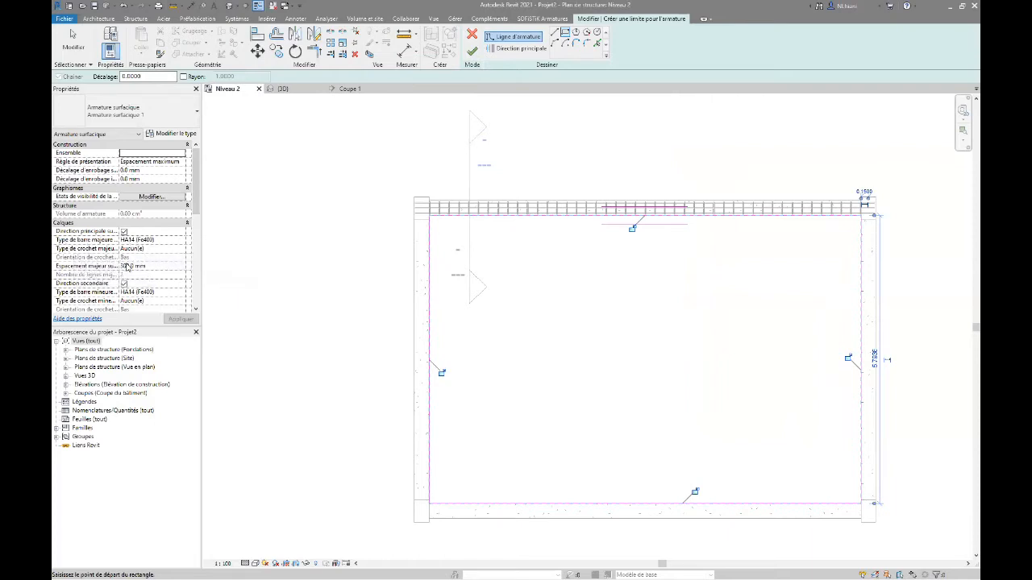
Step: Set the area reinforcement's upper secondary-direction bar type to HA10 (Fe400)
left_click(169, 293)
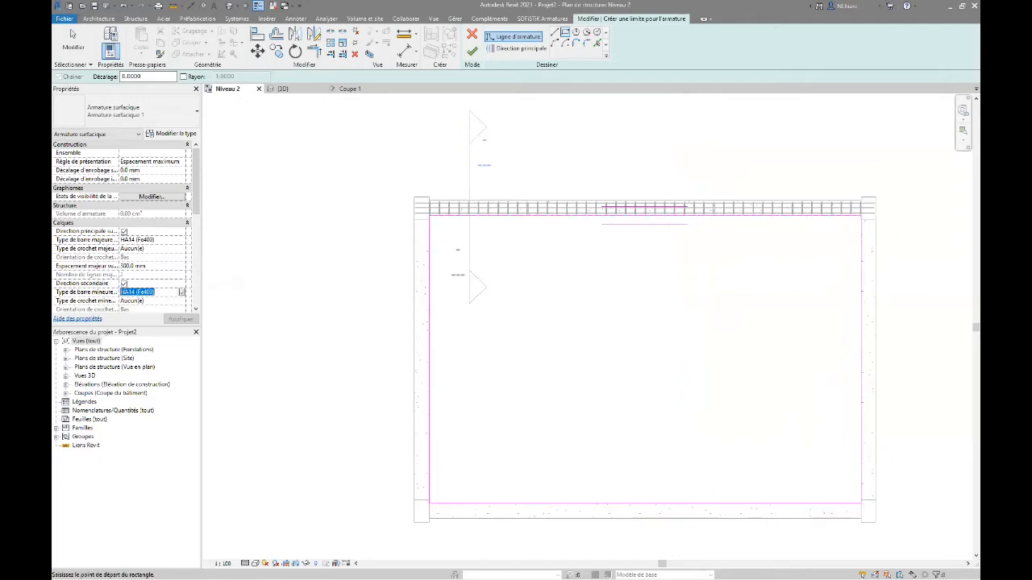
left_click(169, 294)
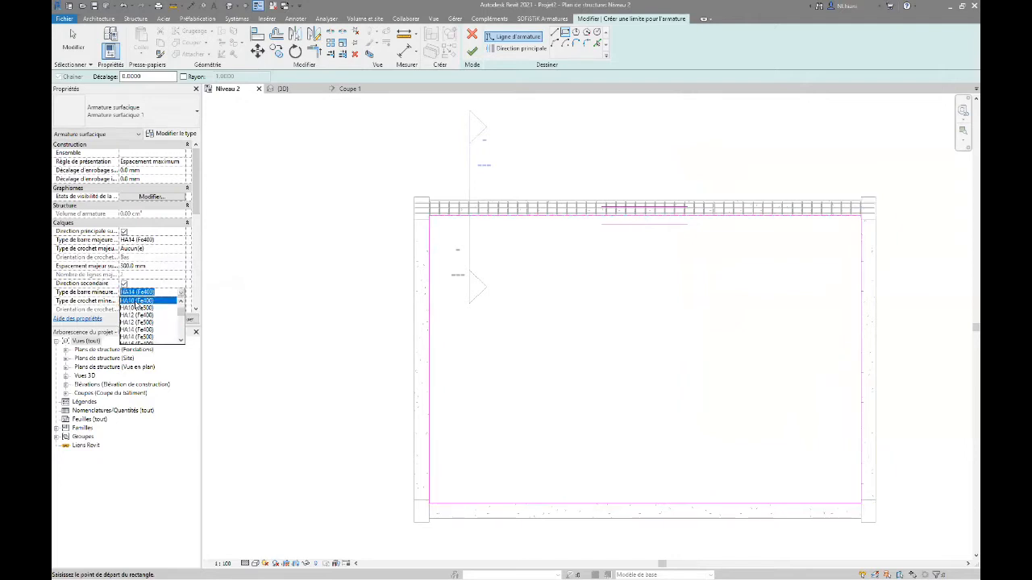
left_click(136, 301)
scroll(156, 294, "down", 1)
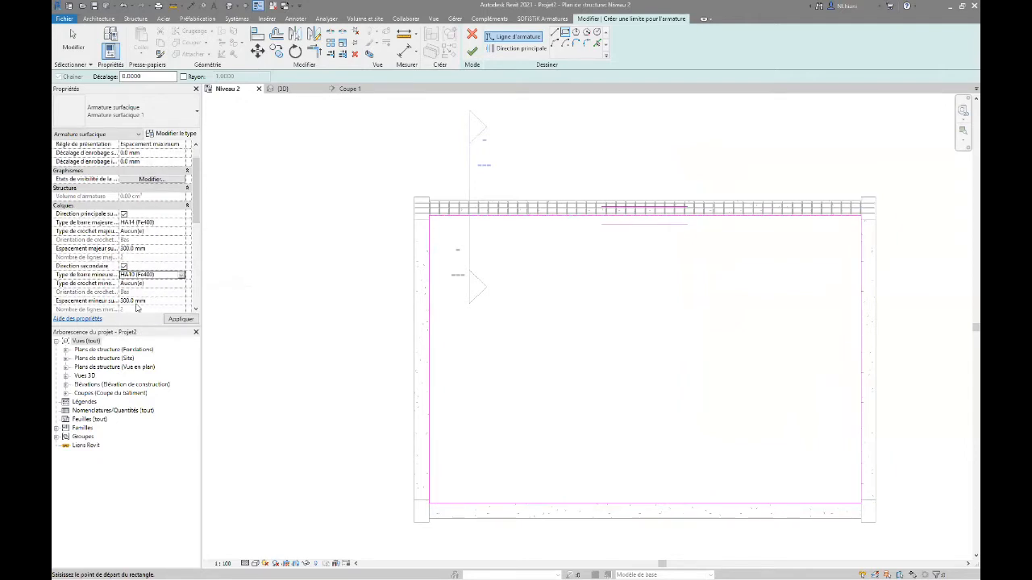
scroll(137, 307, "down", 3)
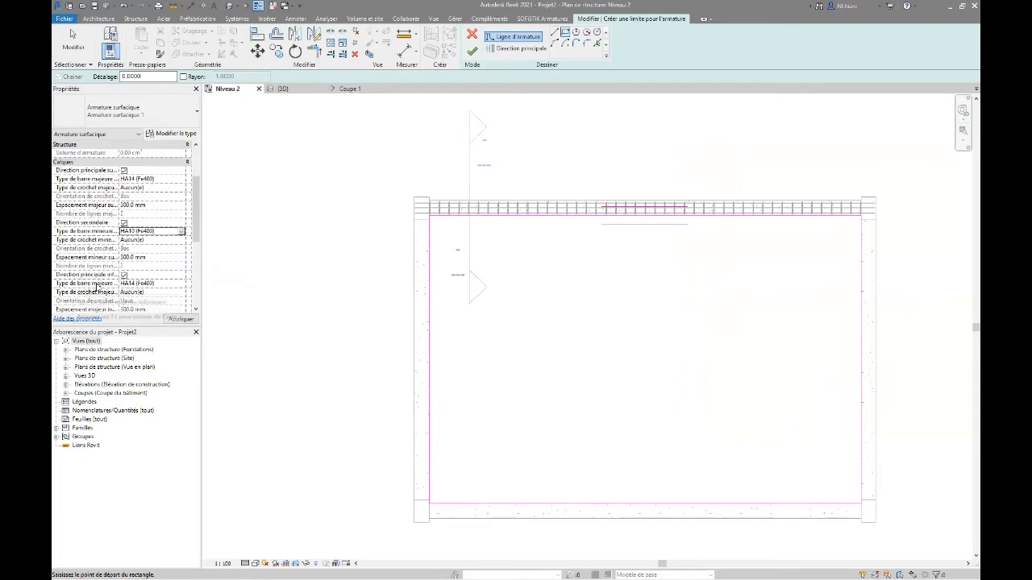
left_click(164, 284)
left_click(181, 284)
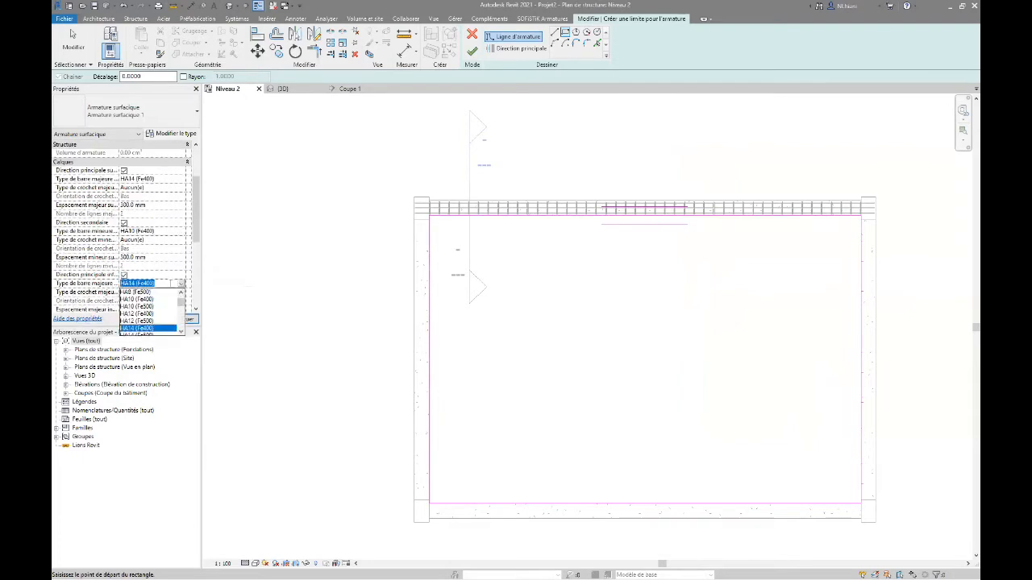
left_click(198, 209)
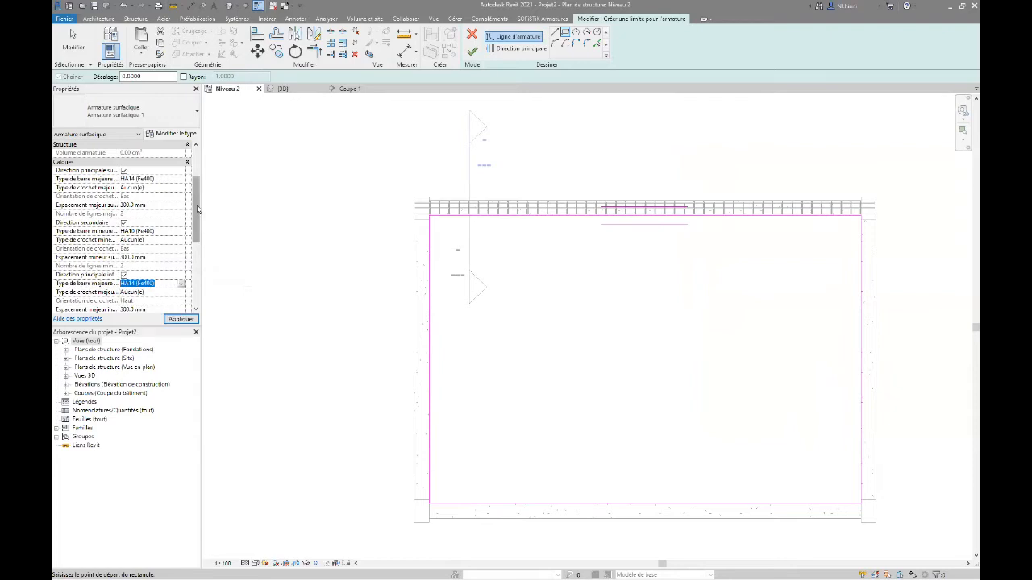
Step: Set the area reinforcement's upper main-direction bar type to HA12 (Fe400)
scroll(201, 213, "up", 3)
left_click(157, 232)
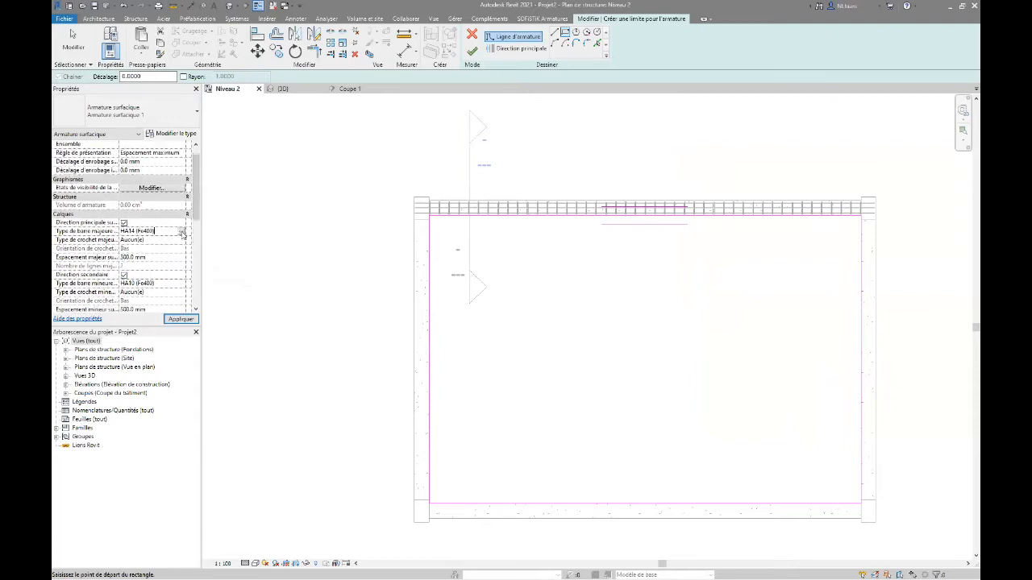
left_click(181, 231)
left_click(139, 261)
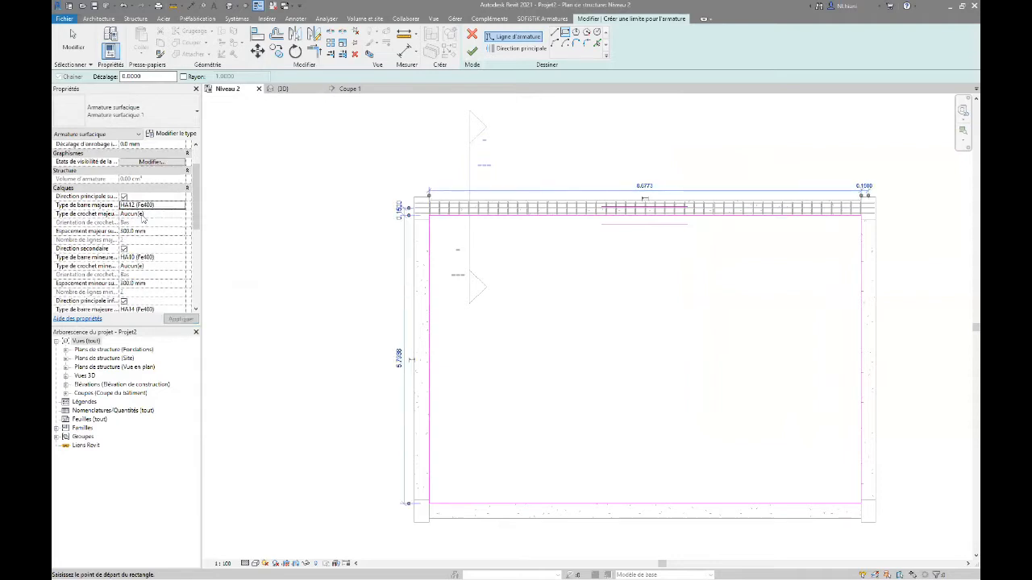
Step: Set the lower secondary-direction bar type to HA10 (Fe400) and finish the area reinforcement on the floor
scroll(140, 265, "down", 2)
scroll(140, 265, "down", 4)
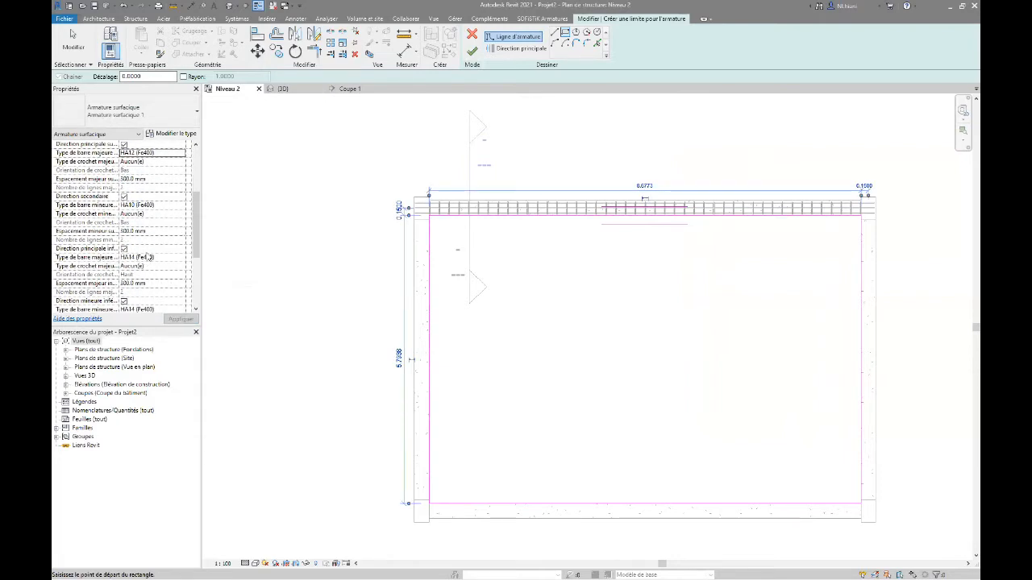
left_click(179, 258)
left_click(180, 258)
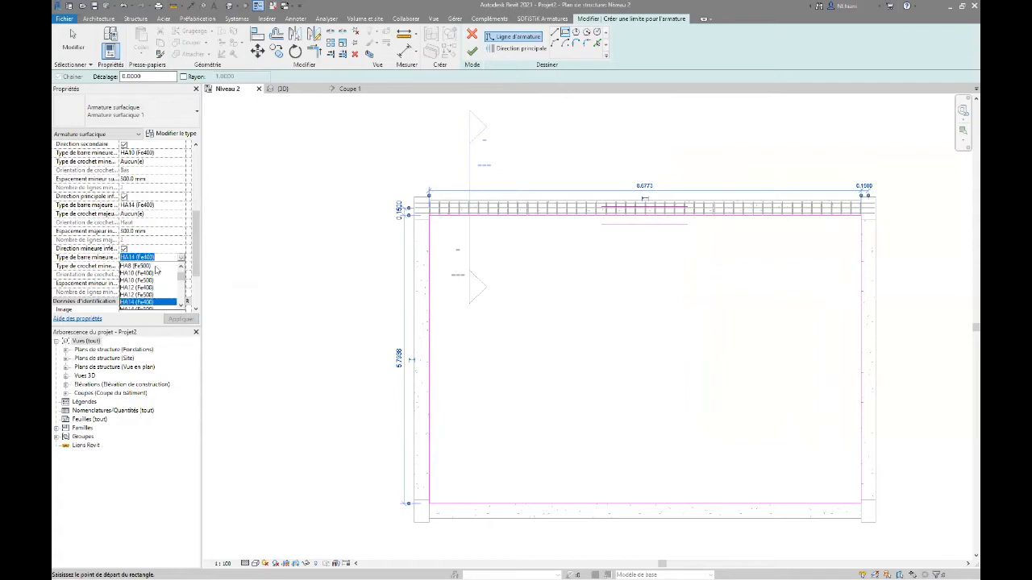
left_click(142, 274)
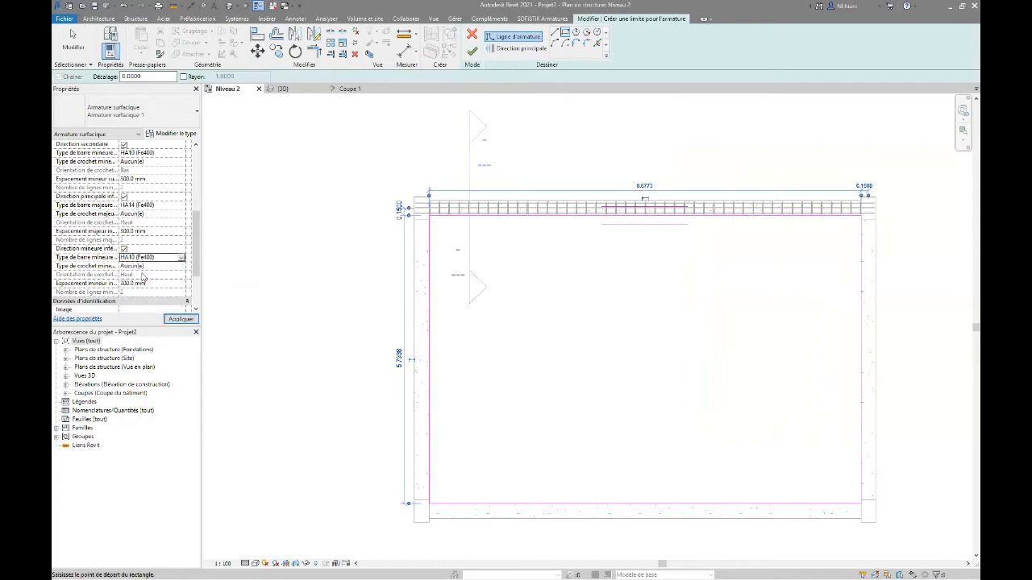
left_click(179, 320)
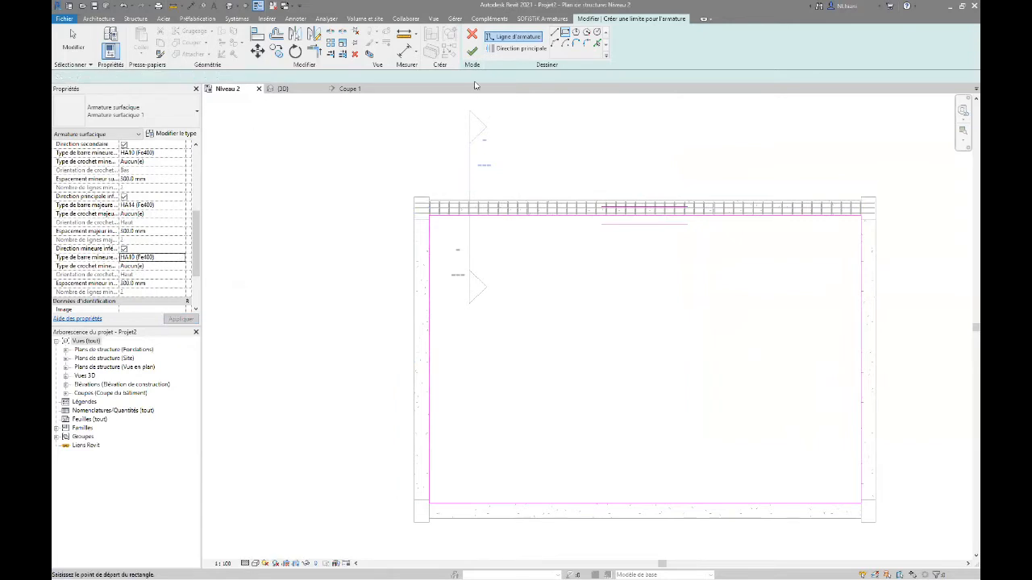
left_click(473, 51)
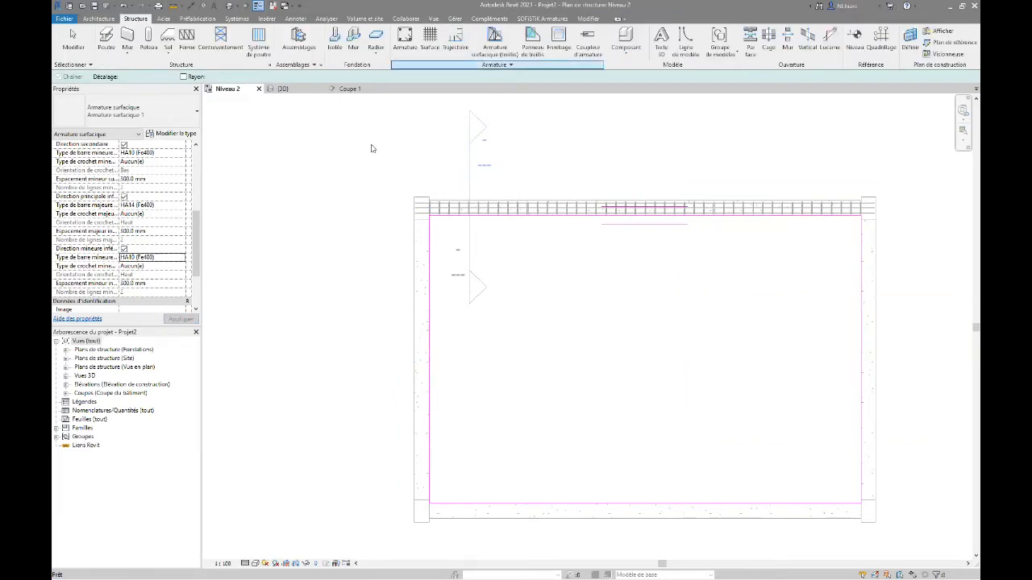
Step: Remove the area reinforcement's symbol and bar tag from the Niveau 2 plan
left_click(617, 361)
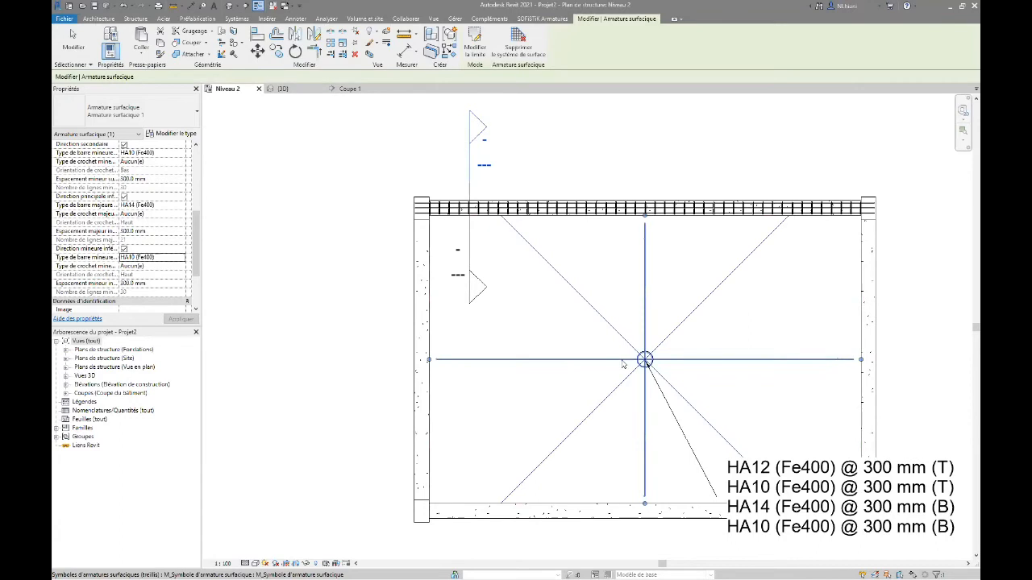
key("Escape")
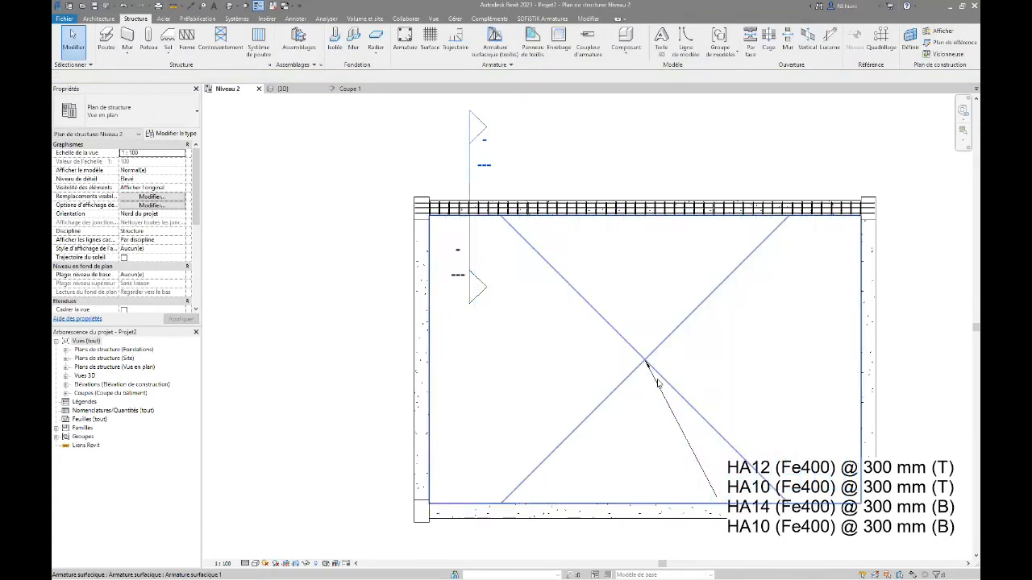
left_click(661, 394)
key("Escape")
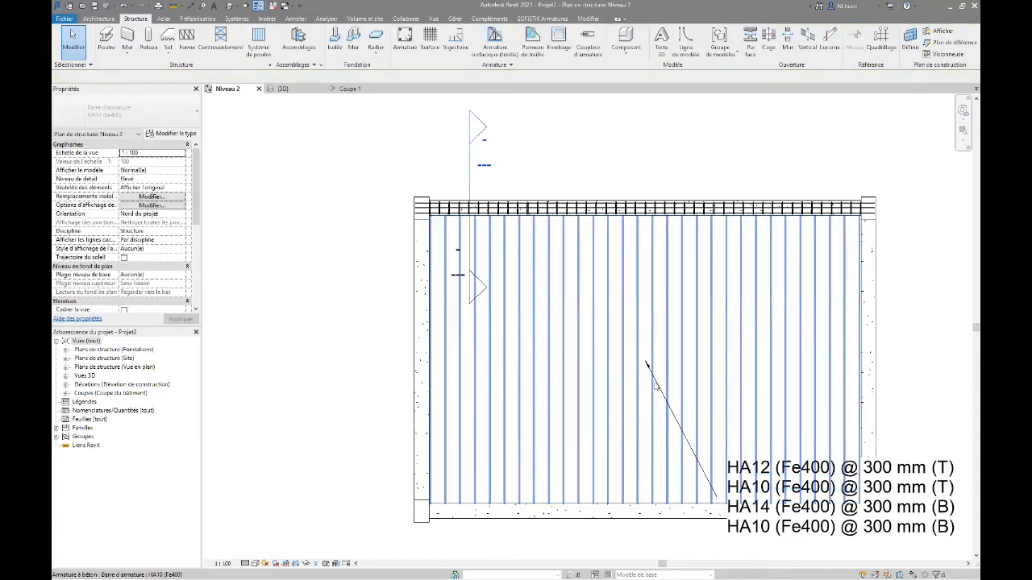
left_click(621, 390)
key("Escape")
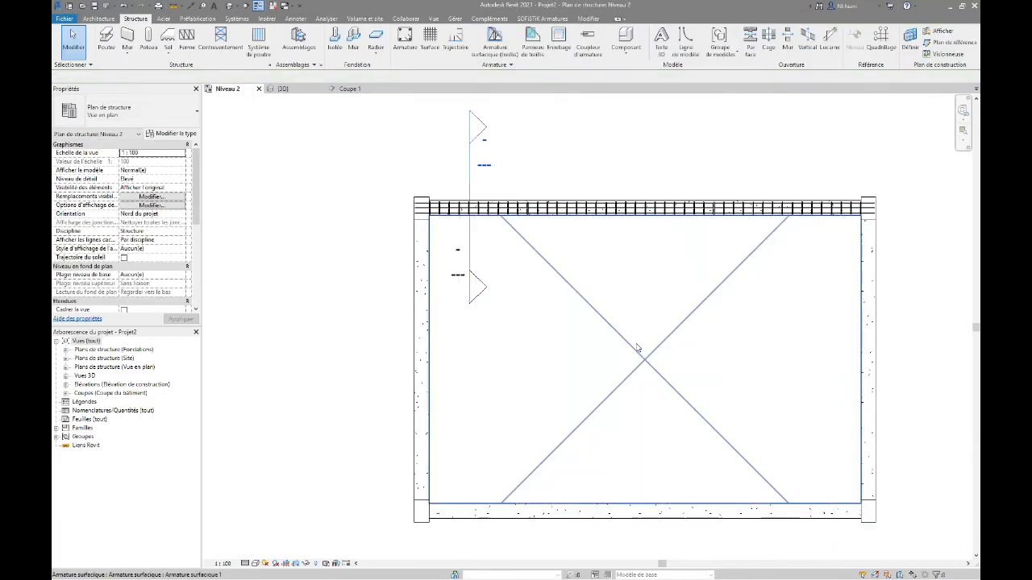
left_click(637, 366)
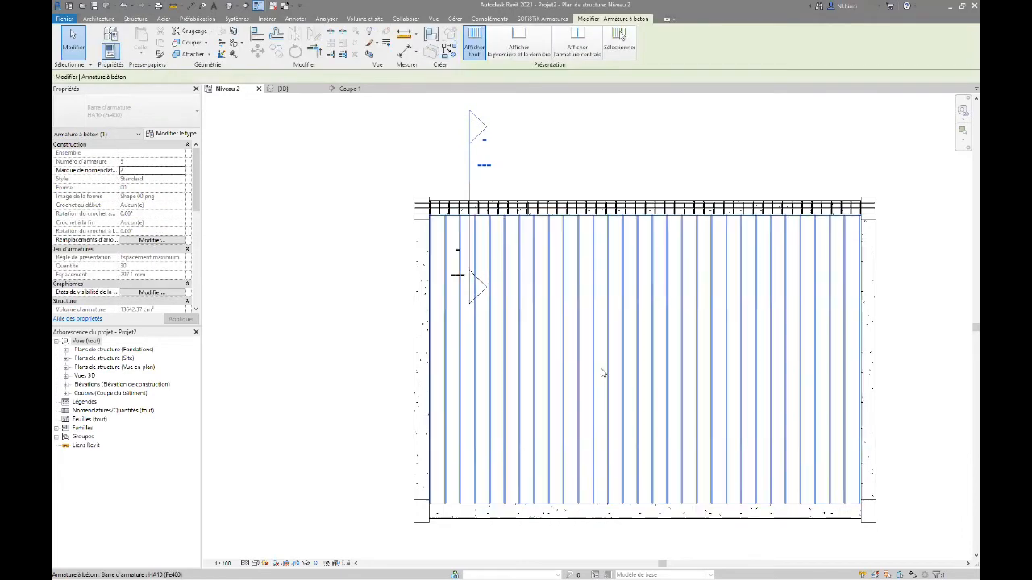
Step: Set the floor's area reinforcement to display unobscured in all listed views and as solid in the 3D views
left_click(645, 361)
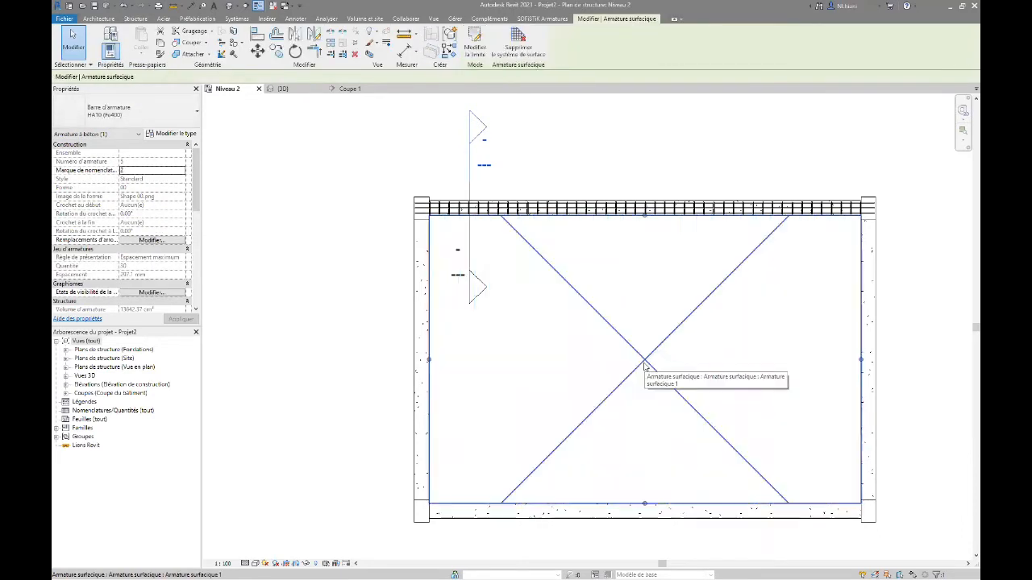
scroll(161, 205, "down", 10)
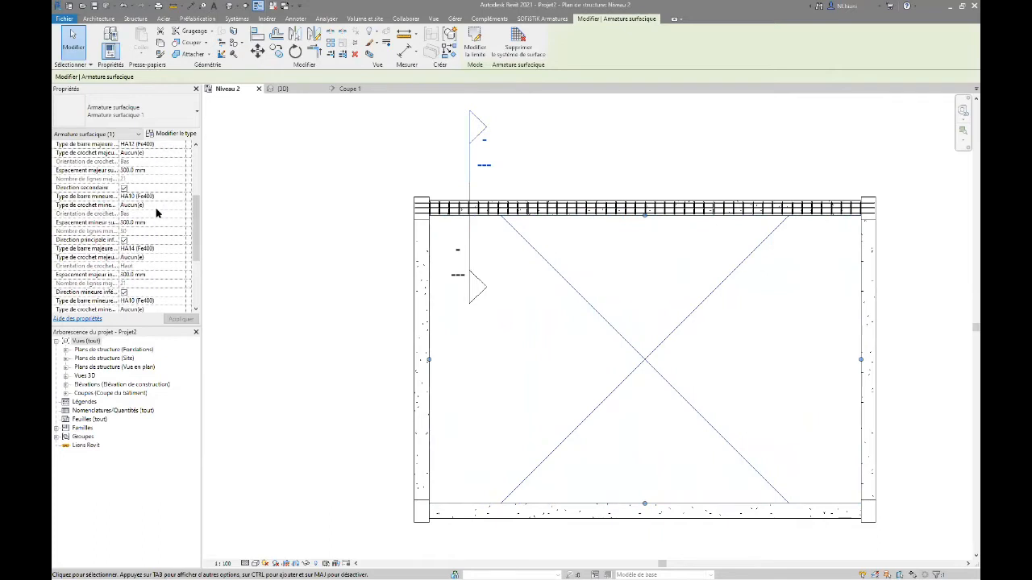
scroll(151, 230, "up", 10)
left_click(149, 189)
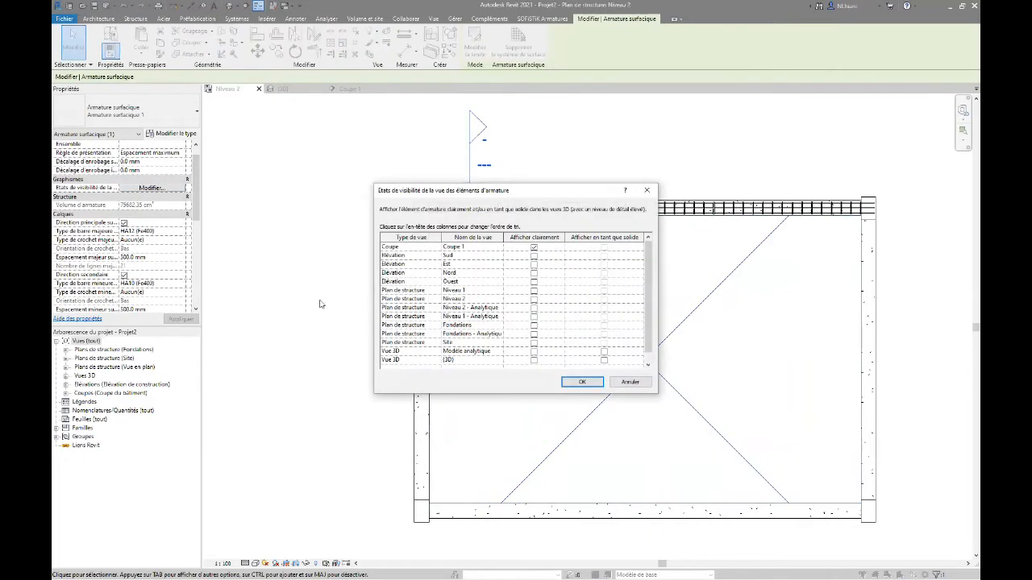
left_click(484, 249)
scroll(593, 365, "down", 1)
left_click(593, 357, "shift")
left_click(598, 354)
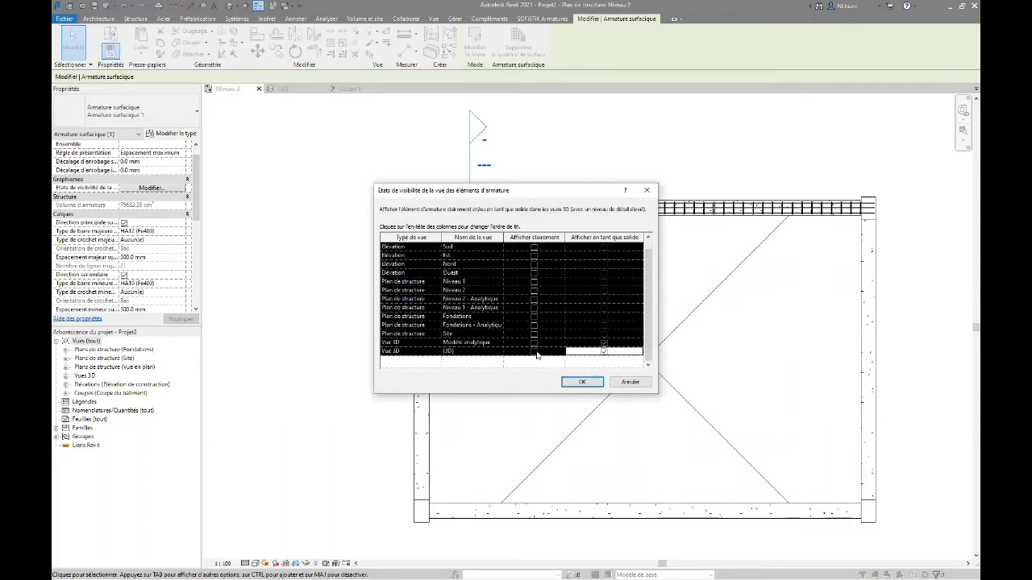
left_click(582, 382)
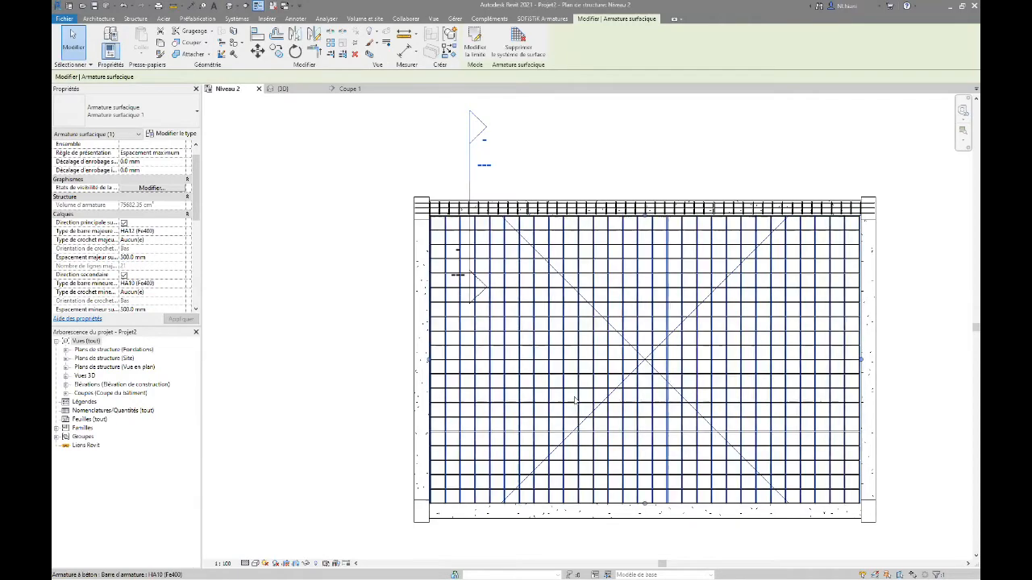
Step: Inspect the slab's reinforcement mesh up close and within the whole frame in the {3D} view
left_click(323, 156)
left_click(280, 89)
scroll(322, 302, "up", 5)
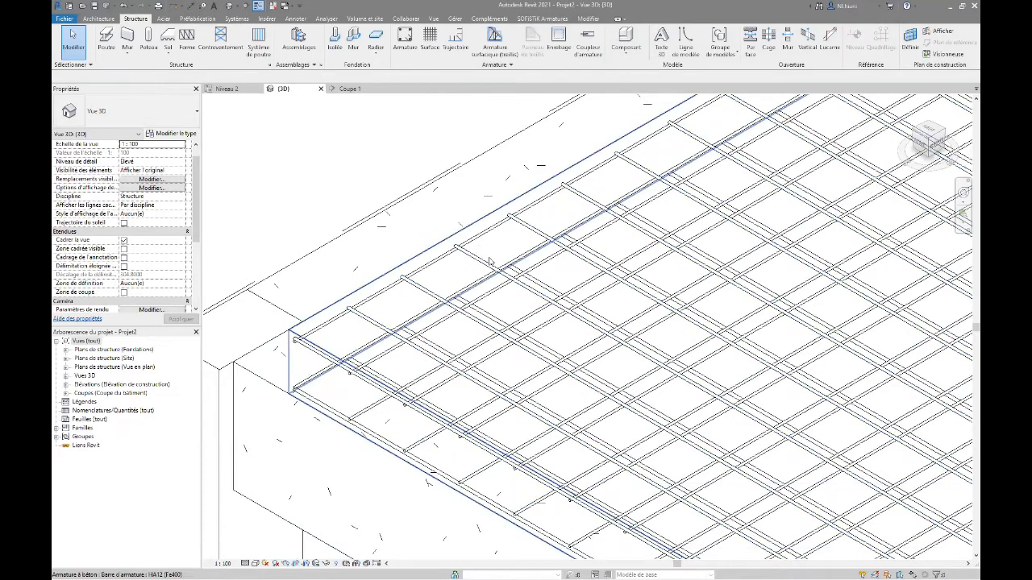
scroll(418, 377, "down", 2)
scroll(418, 377, "down", 4)
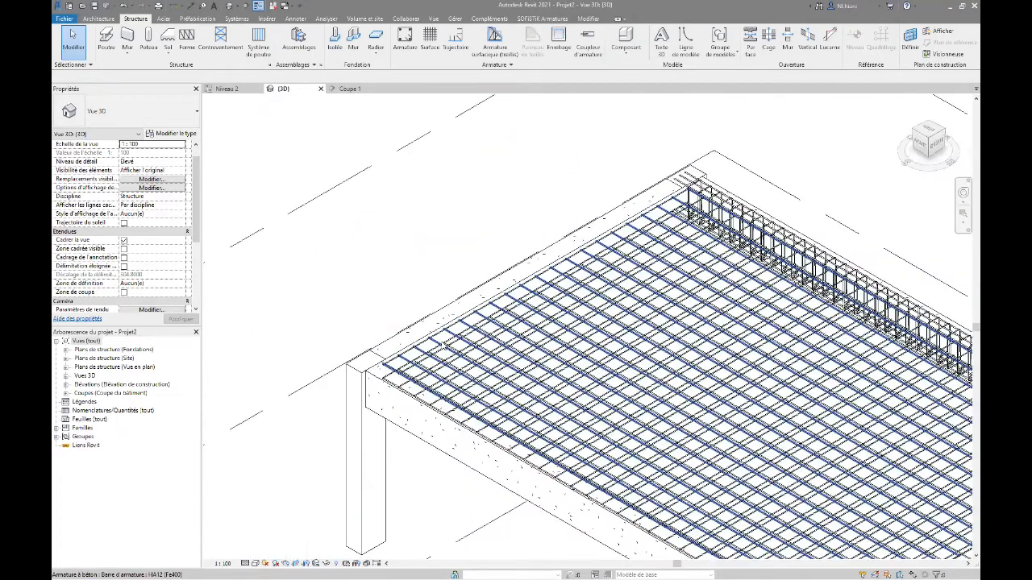
middle_click_drag(566, 340, 525, 311)
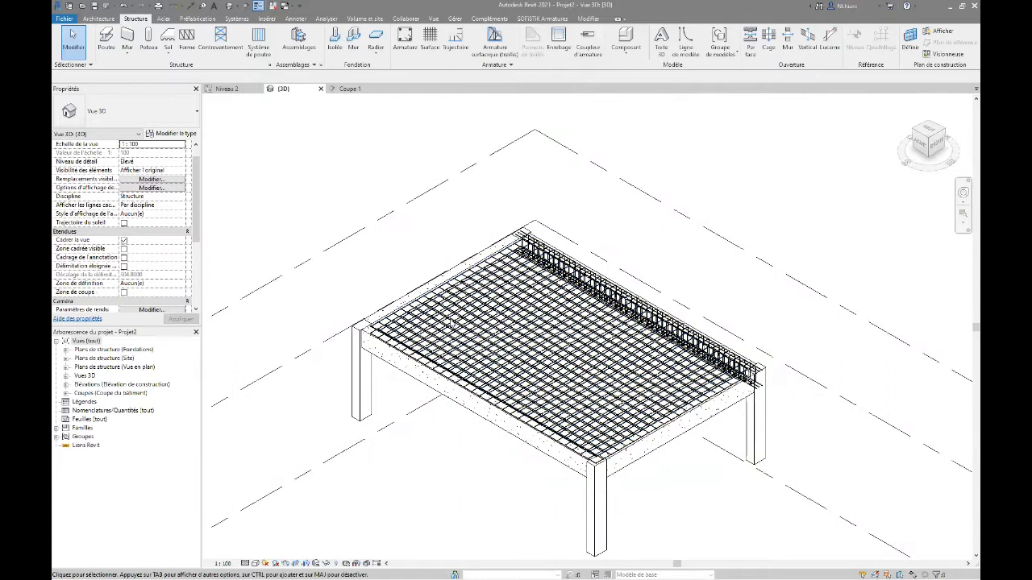
Step: In the Niveau 2 plan, edit the floor boundary to add a small rectangular opening near the upper beam and finish the sketch
left_click(227, 88)
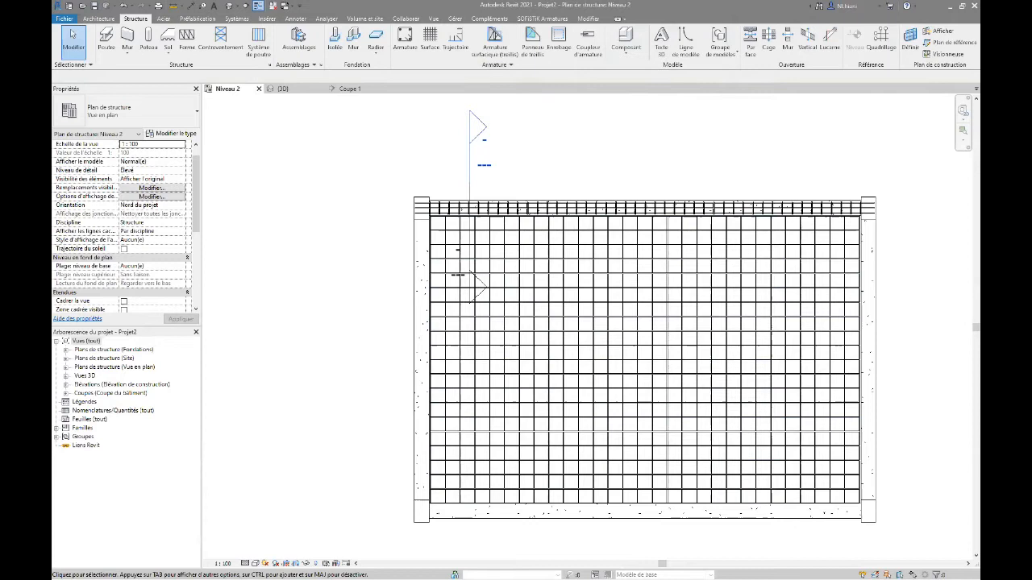
scroll(488, 242, "up", 5)
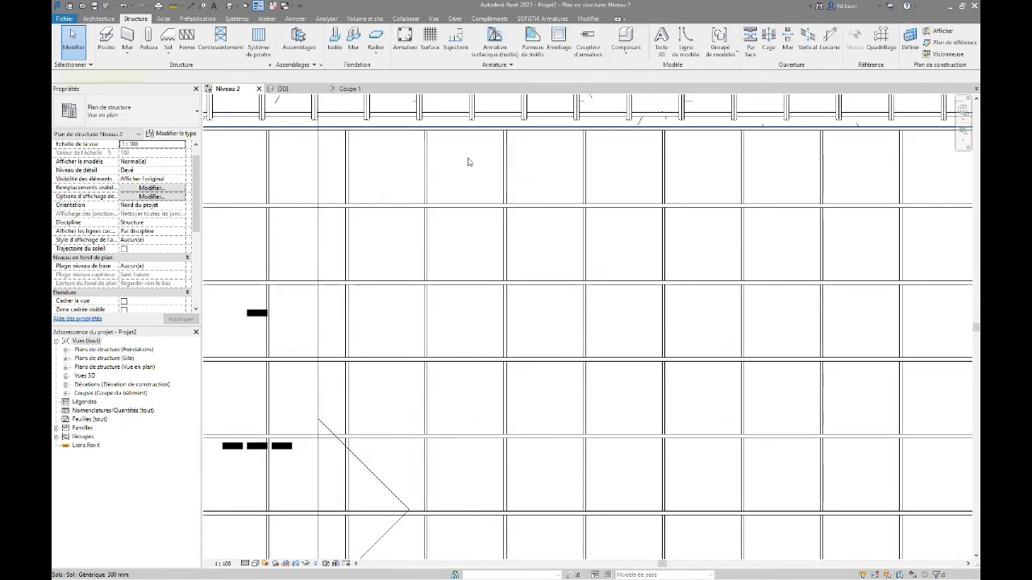
double_click(467, 161)
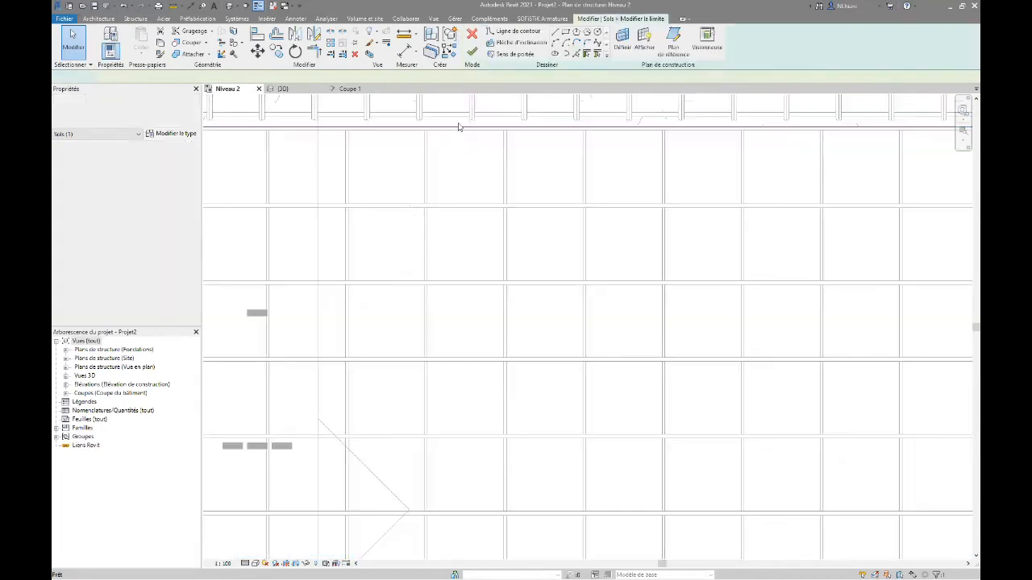
left_click(566, 30)
left_click(471, 271)
left_click(562, 339)
left_click(472, 54)
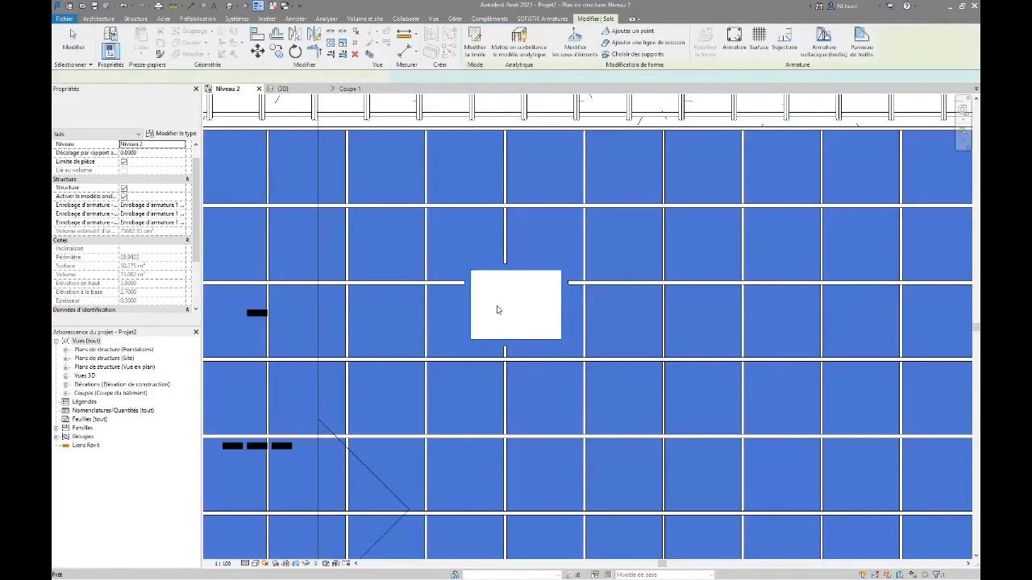
left_click(498, 309)
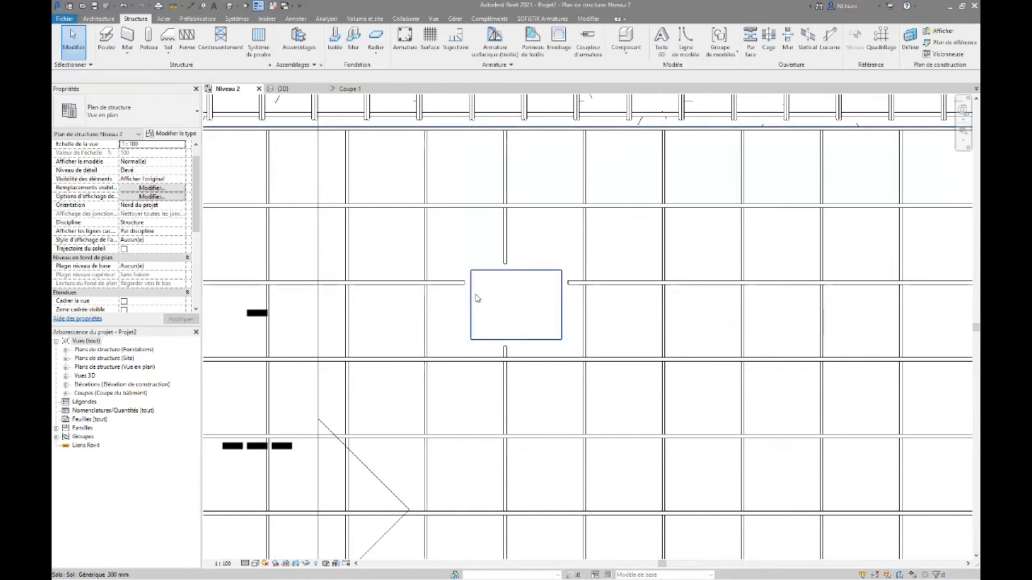
Step: Examine how the reinforcing bars are arranged around the floor opening, selecting the floor and the bar running to the opening's left edge
left_click(476, 298)
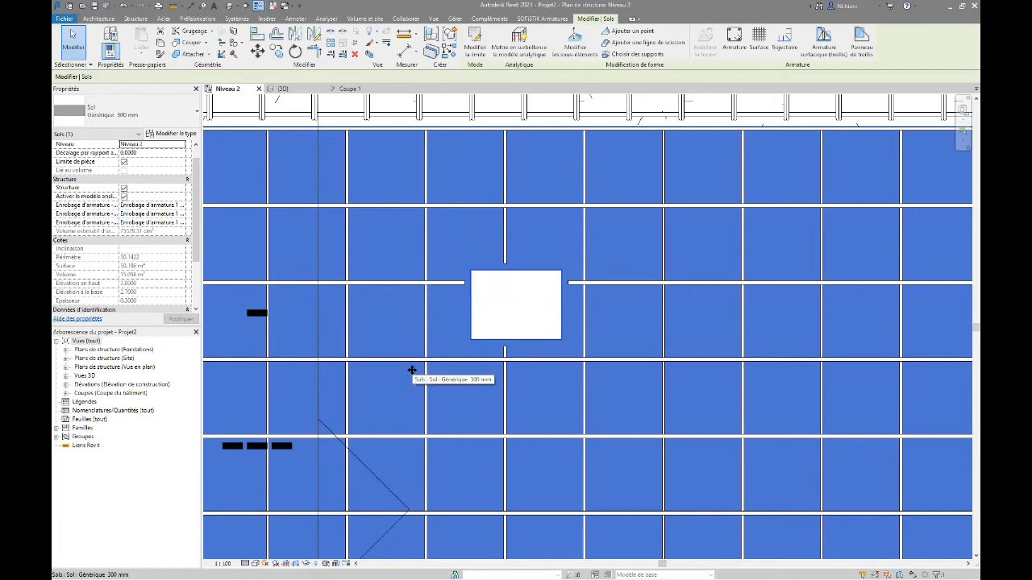
left_click(520, 312)
scroll(520, 312, "down", 3)
scroll(520, 312, "down", 1)
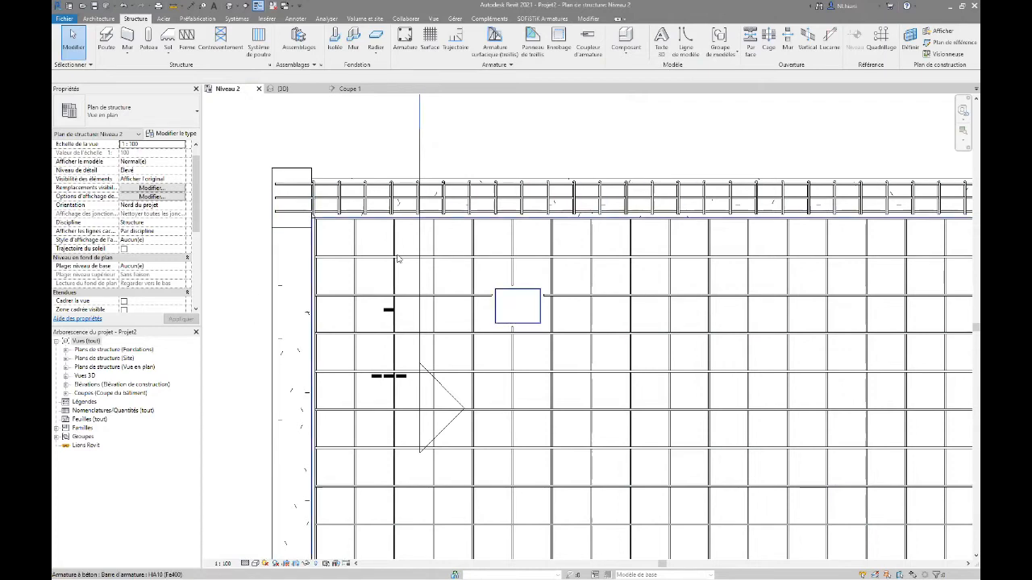
left_click(501, 312)
key("Escape")
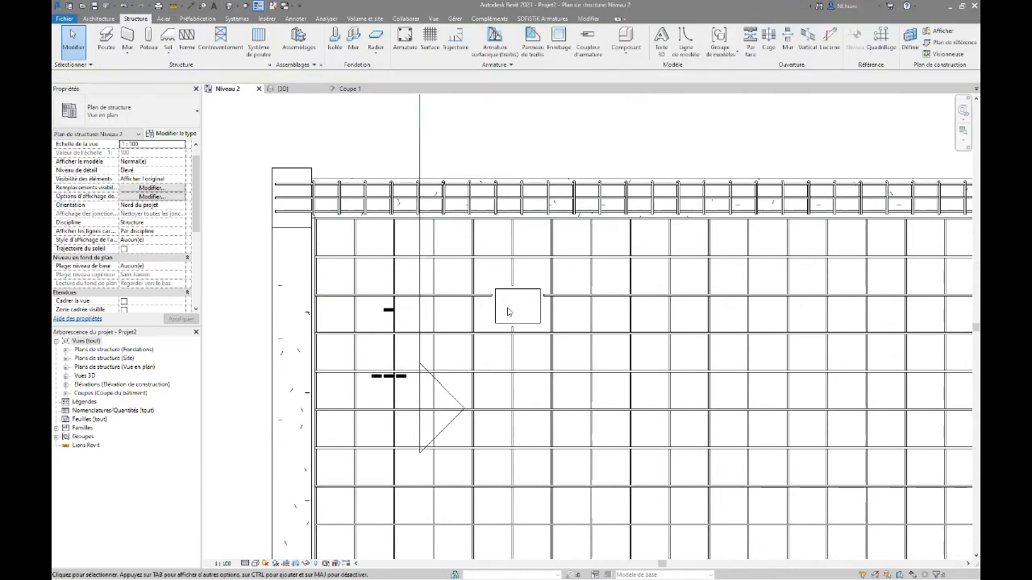
left_click(443, 296)
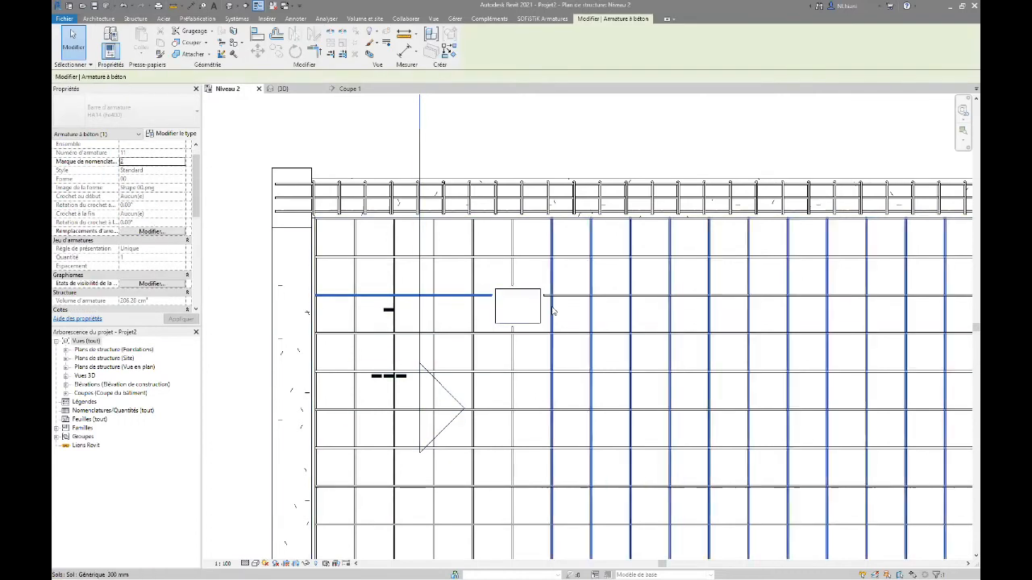
left_click(565, 157)
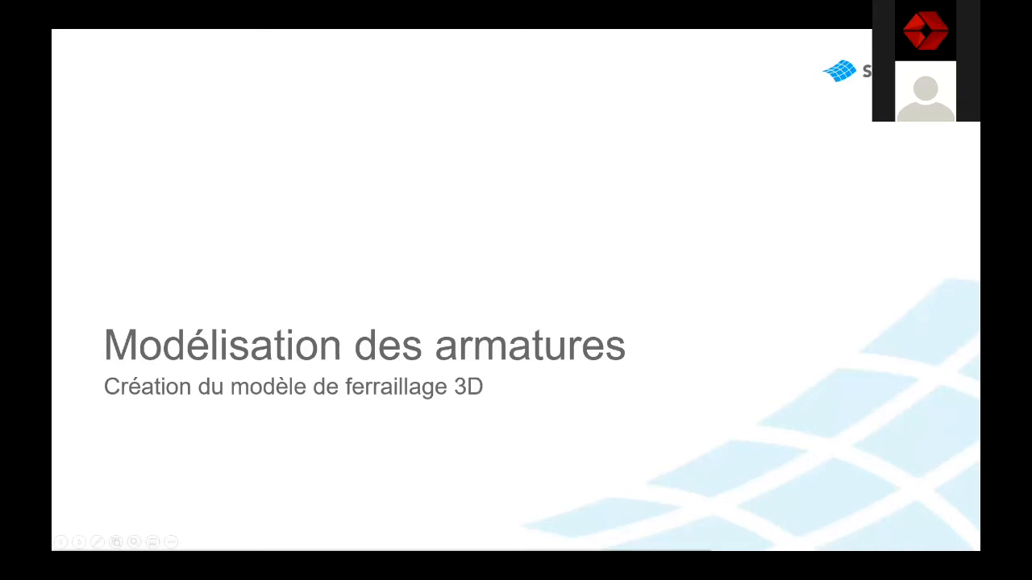
key("Right")
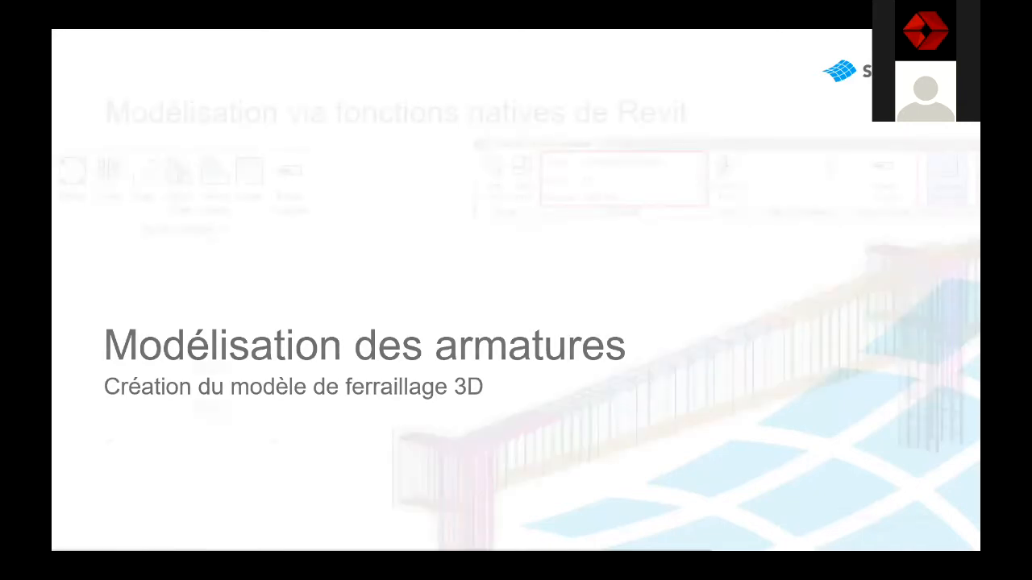
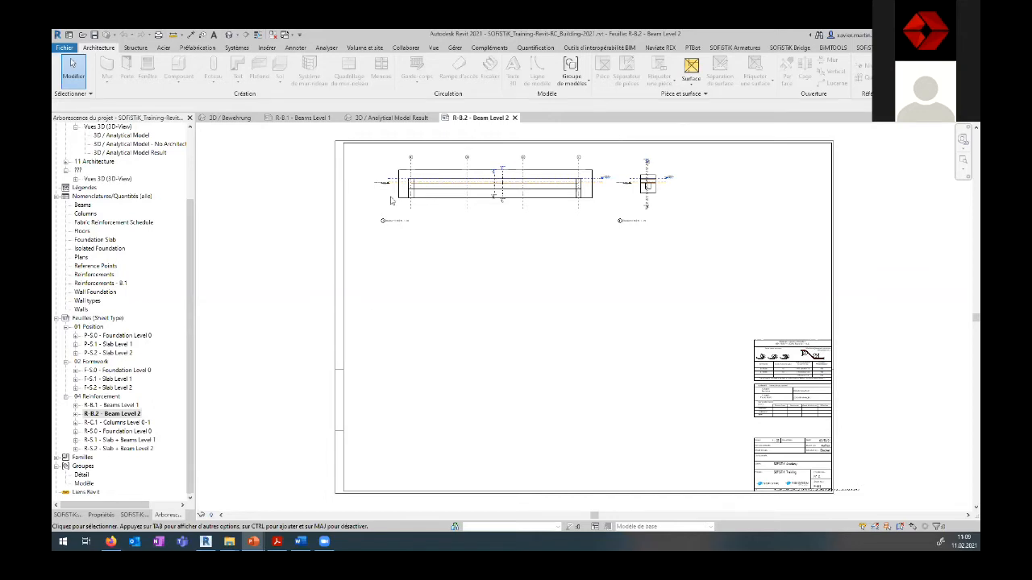
Step: Look over the beam elevation on the R-B.2 - Beam Level 2 sheet and the curved shell in the 3D / Bewehrung view
scroll(419, 188, "up", 3)
scroll(414, 172, "up", 1)
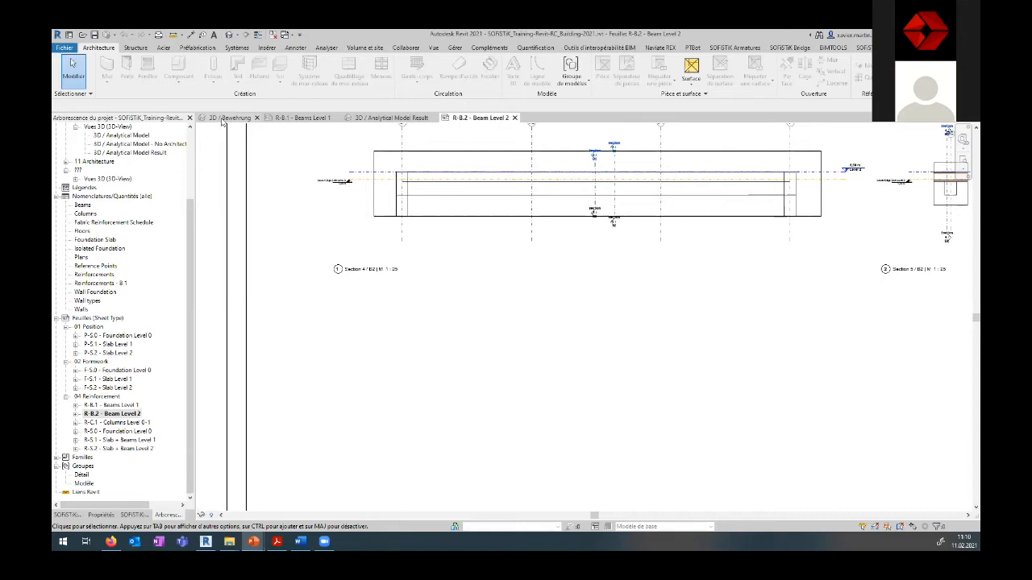
left_click(223, 119)
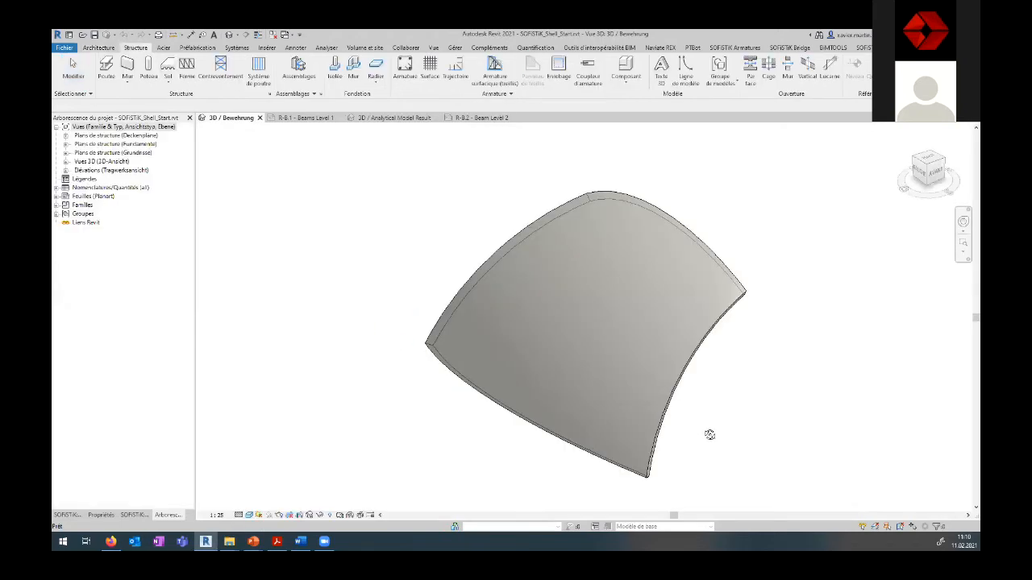
middle_click_drag(618, 406, 495, 148, "shift")
left_click(468, 119)
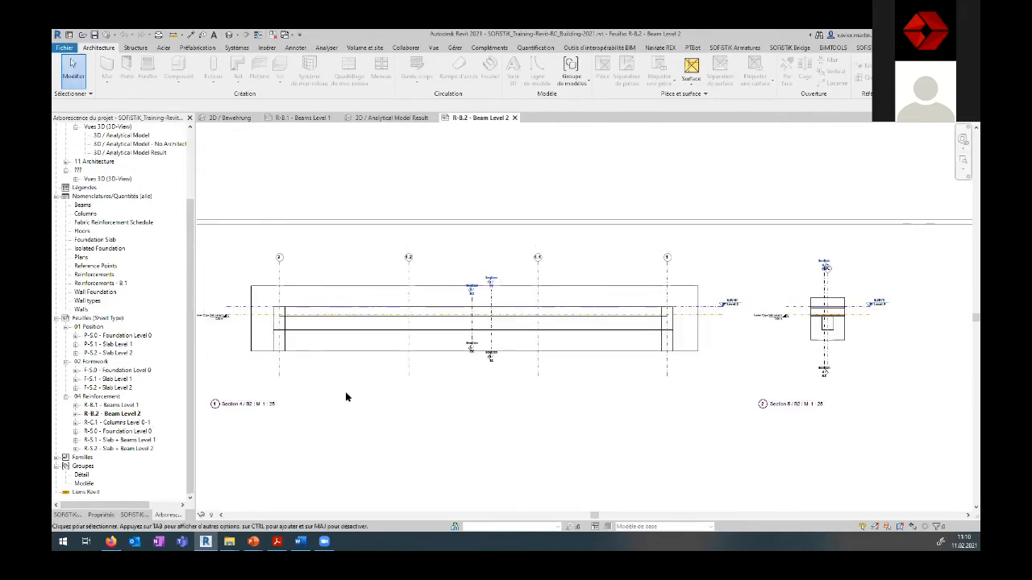
Step: Open the 3D / Formwork view of the training building and examine the whole model
left_click_drag(189, 299, 187, 209)
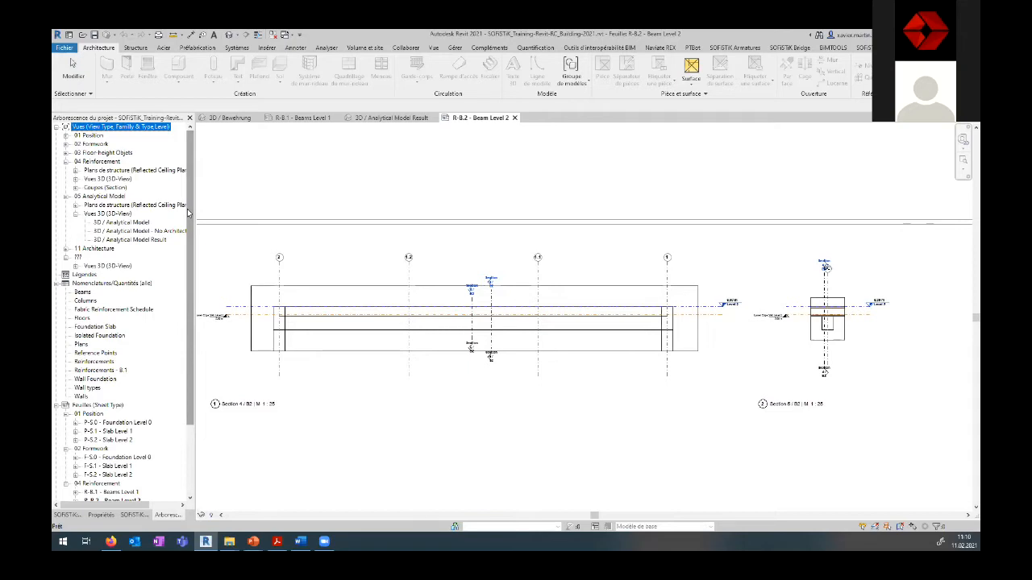
left_click(66, 143)
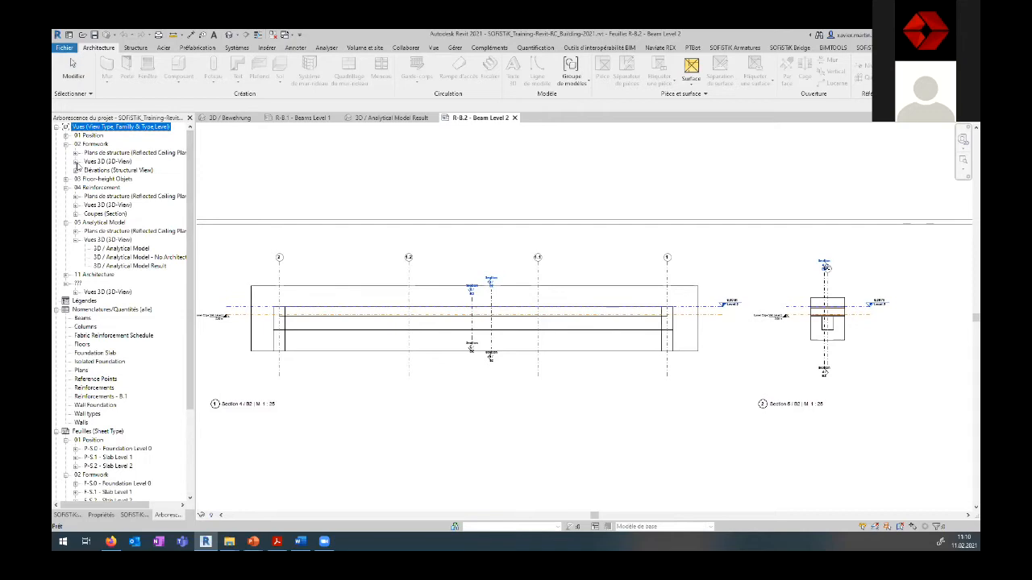
left_click(76, 162)
double_click(113, 170)
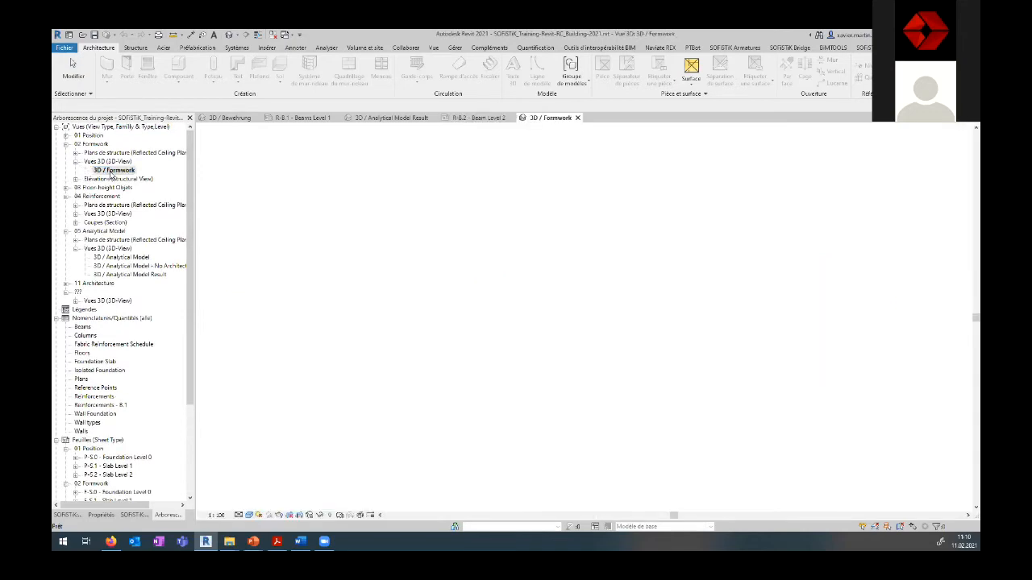
middle_click_drag(726, 428, 661, 419, "shift")
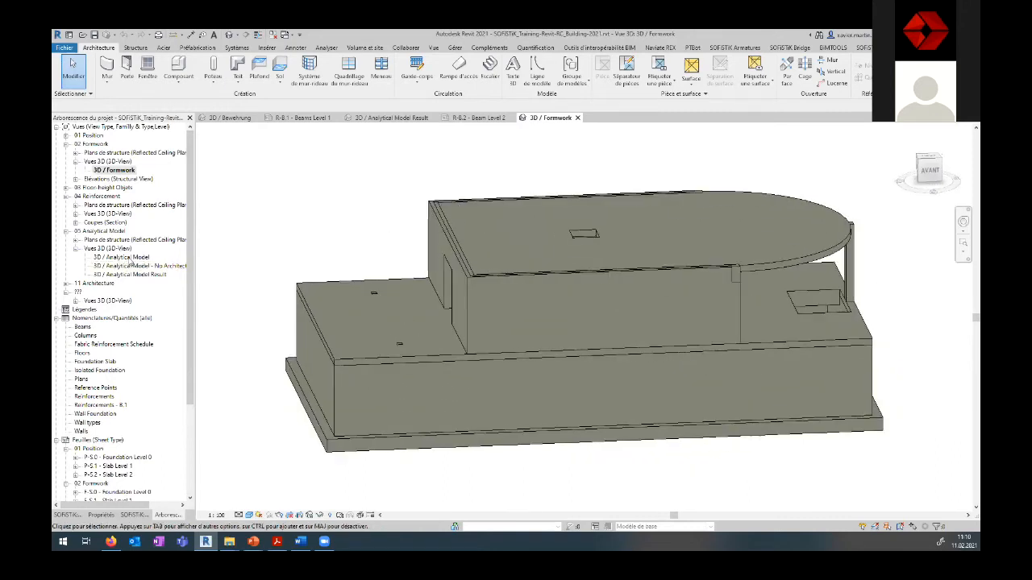
Step: In the 3D / Analytical Model Result view, display the beams' required top and bottom reinforcement diagrams for ULS Design and examine them from several angles
left_click(409, 118)
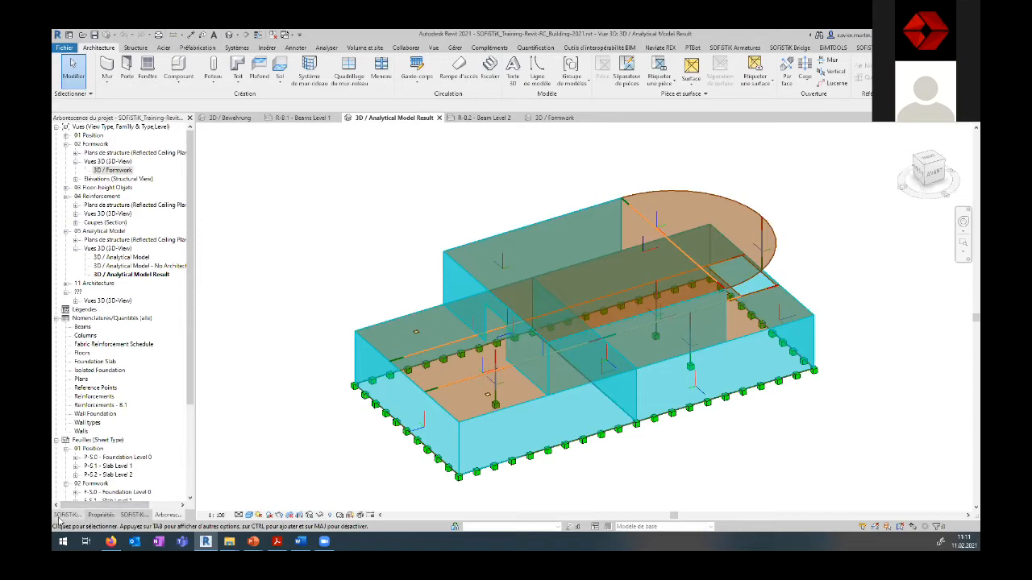
left_click(129, 515)
left_click(126, 515)
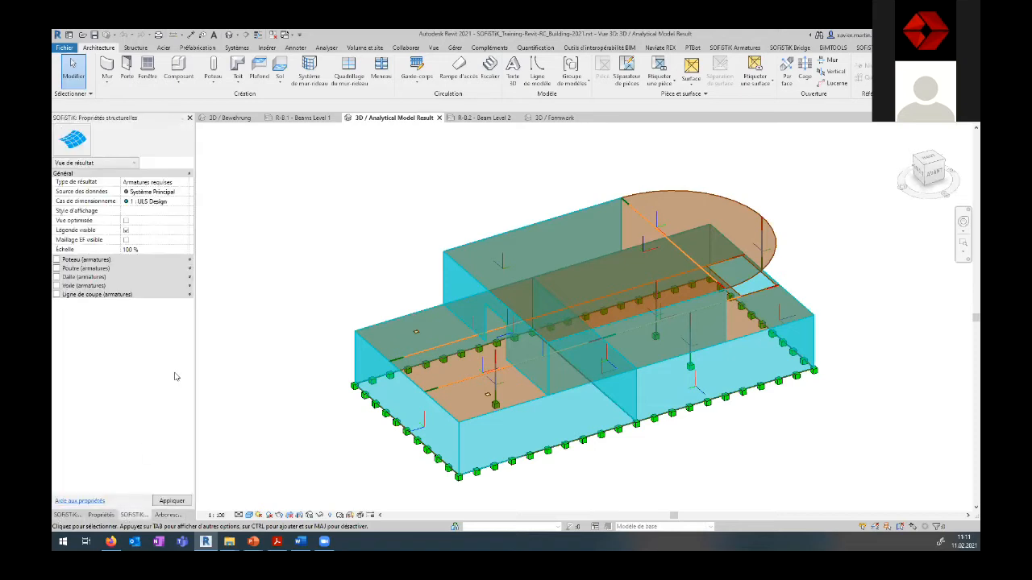
left_click(187, 193)
left_click(179, 201)
left_click(57, 268)
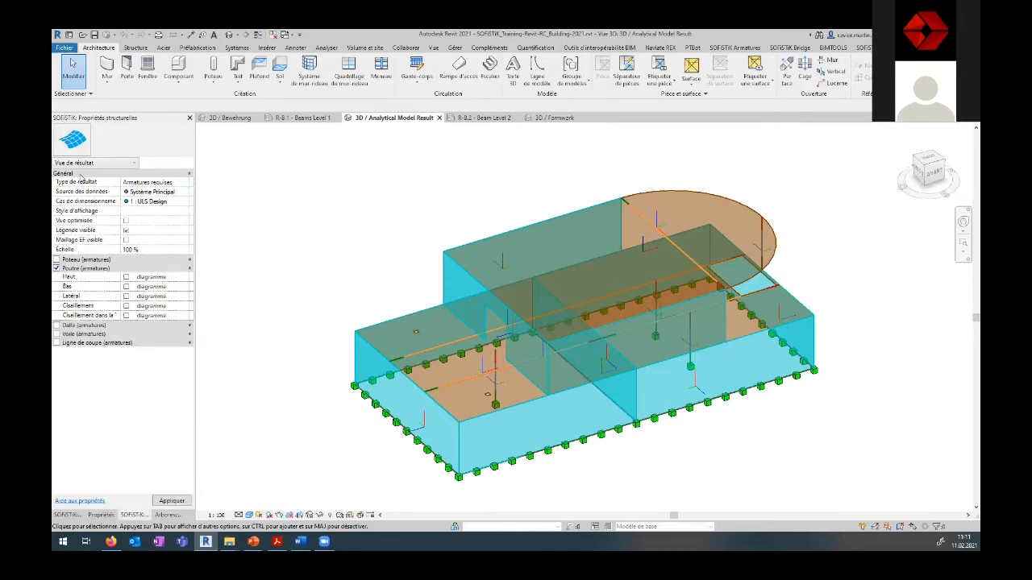
left_click(126, 278)
left_click(183, 500)
middle_click_drag(794, 232, 830, 379, "shift")
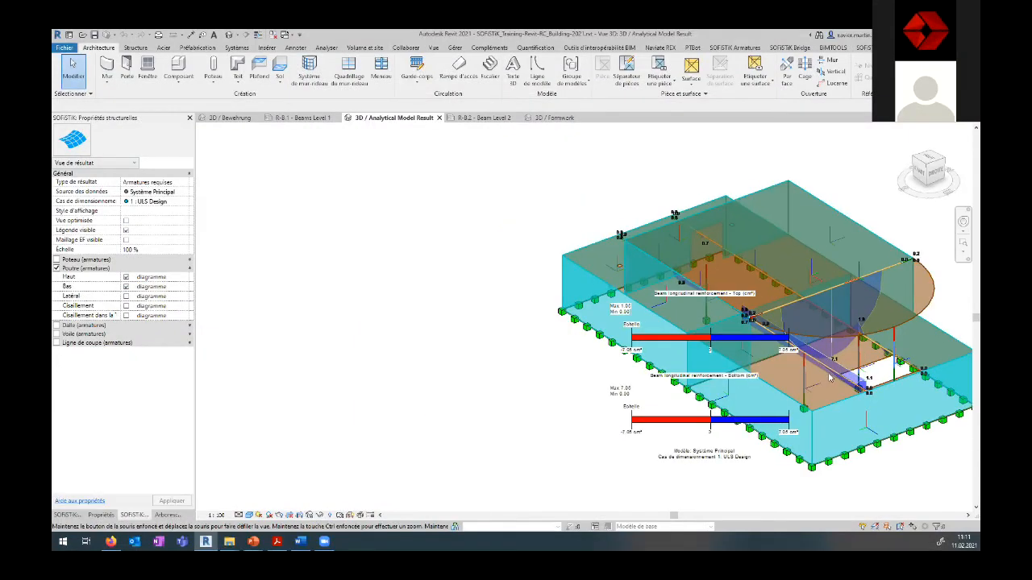
scroll(830, 379, "up", 3)
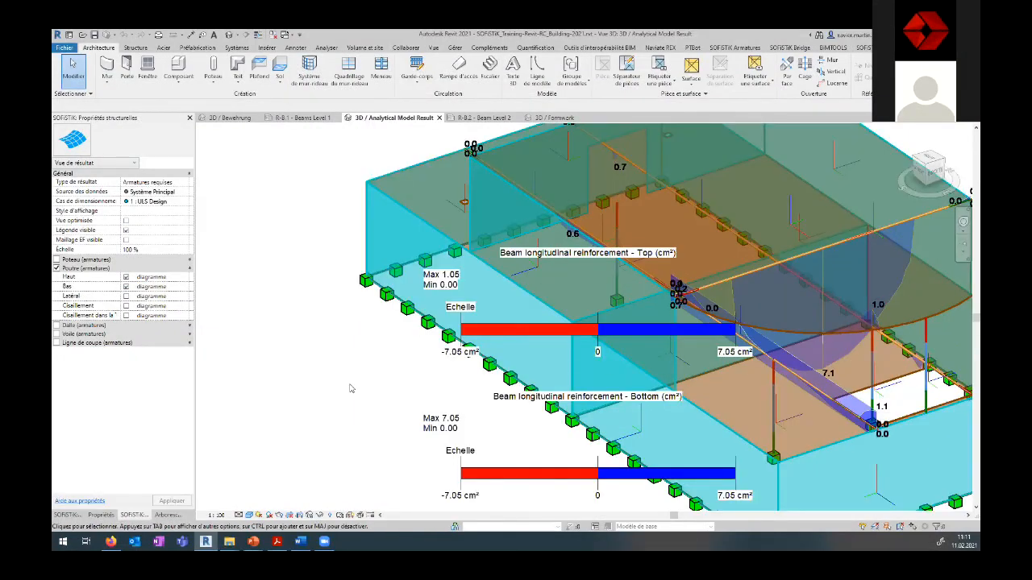
scroll(820, 294, "down", 2)
middle_click_drag(709, 272, 633, 331, "shift")
left_click(635, 331)
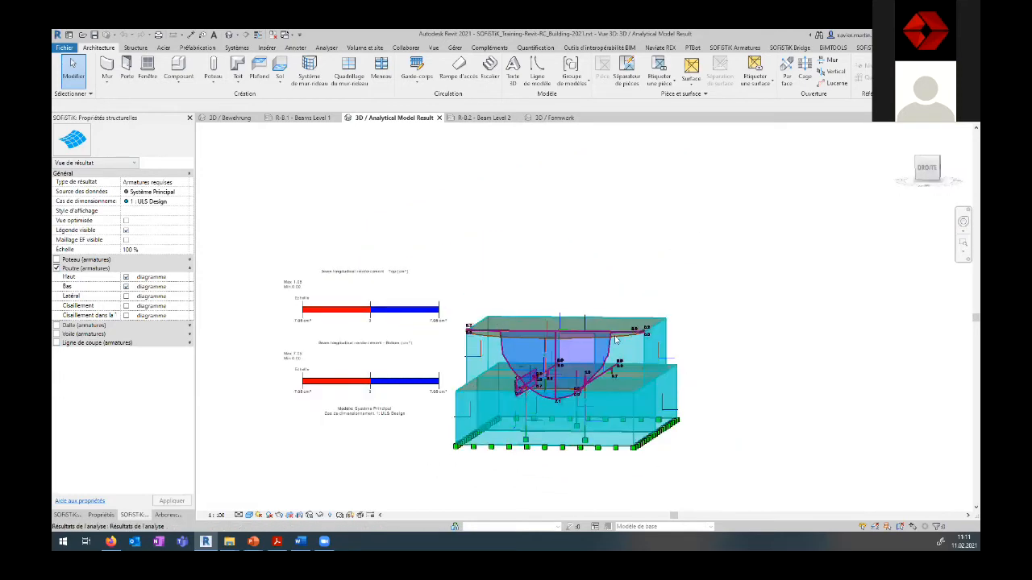
Step: Replace the beam results with the slabs' minor bottom reinforcement shown as surfaces, inspect them, and return to the R-B.2 - Beam Level 2 sheet
left_click(57, 268)
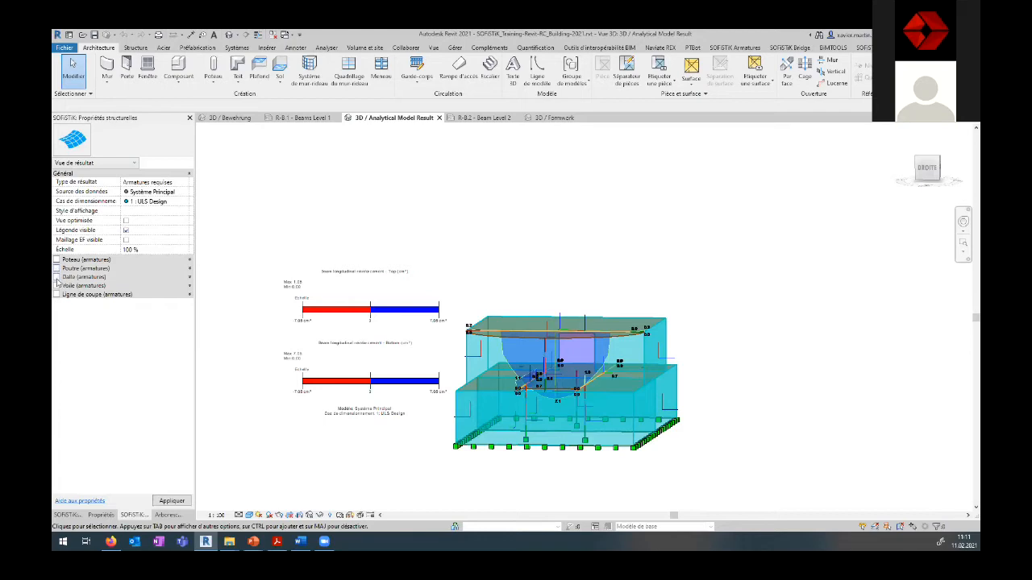
left_click(56, 276)
left_click(172, 500)
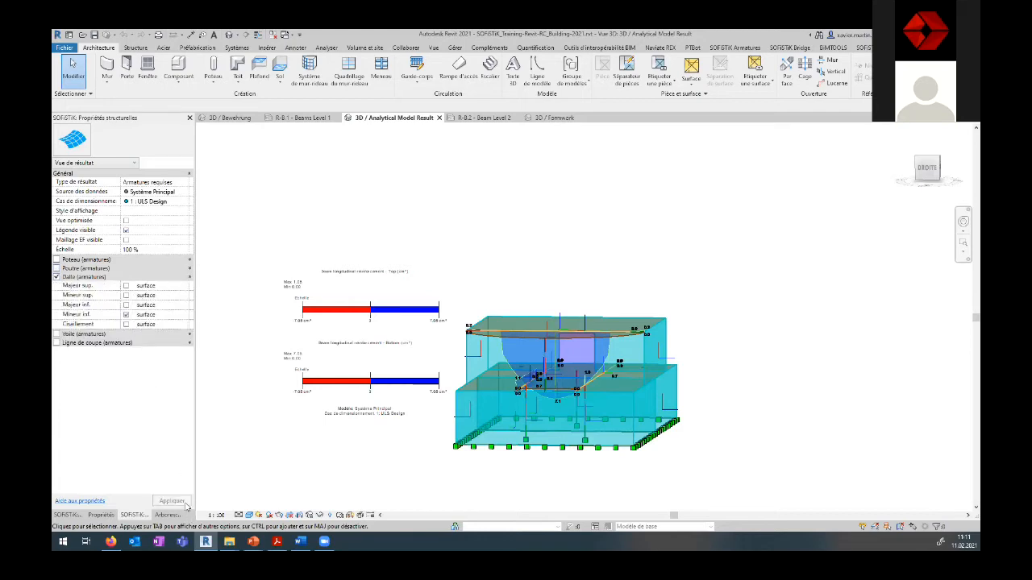
middle_click_drag(478, 467, 663, 520, "shift")
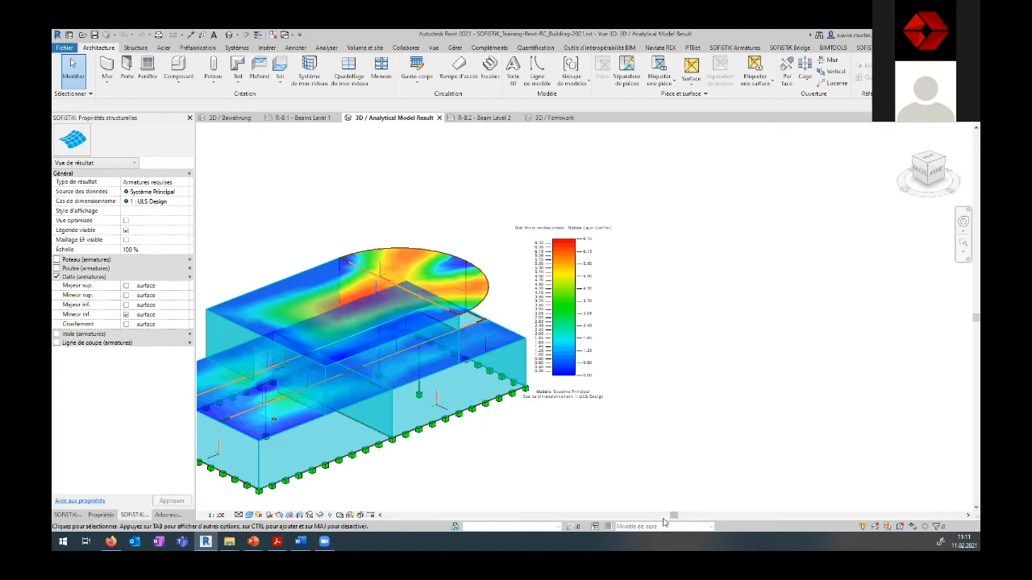
left_click(56, 278)
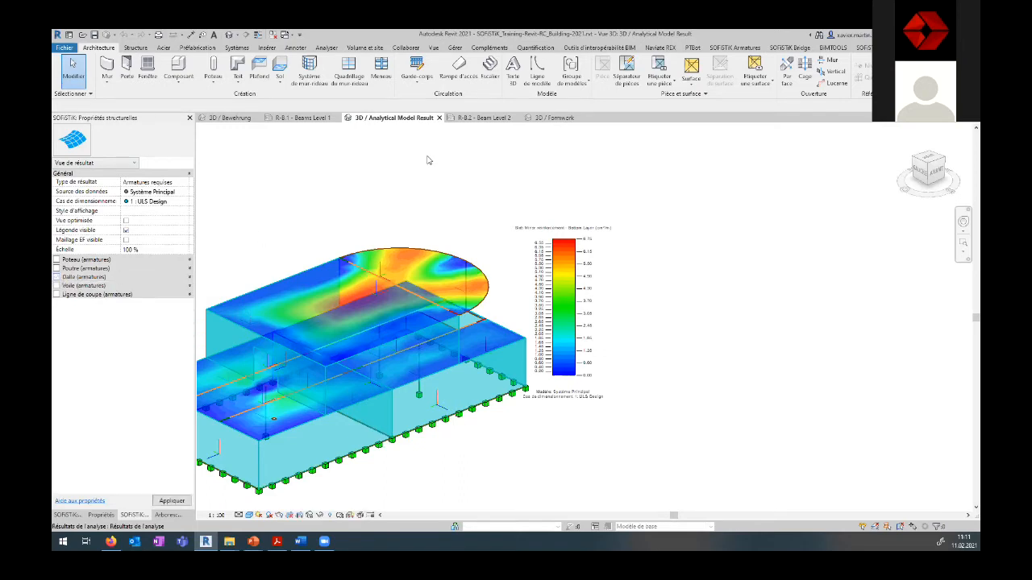
left_click(468, 119)
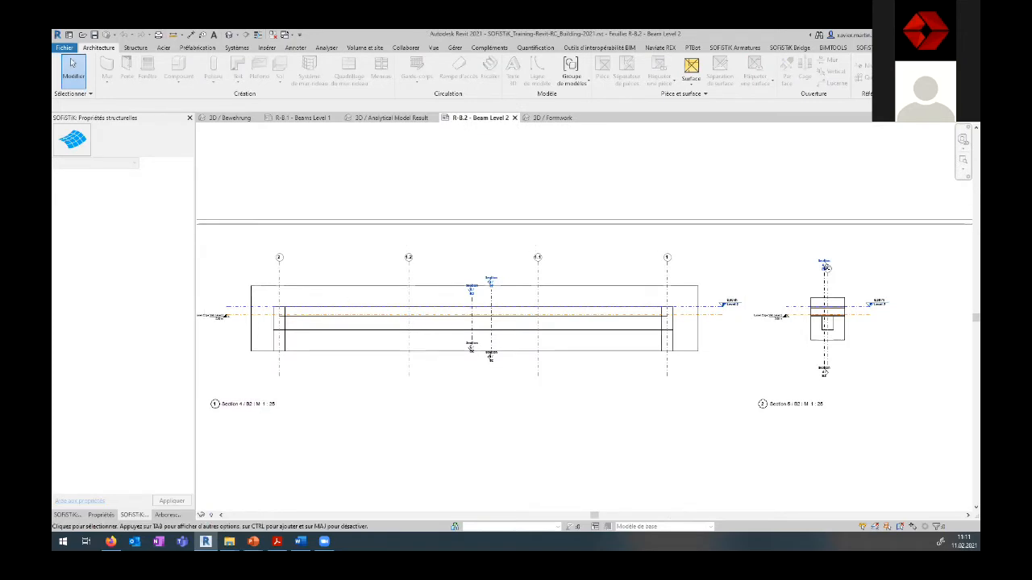
left_click(254, 543)
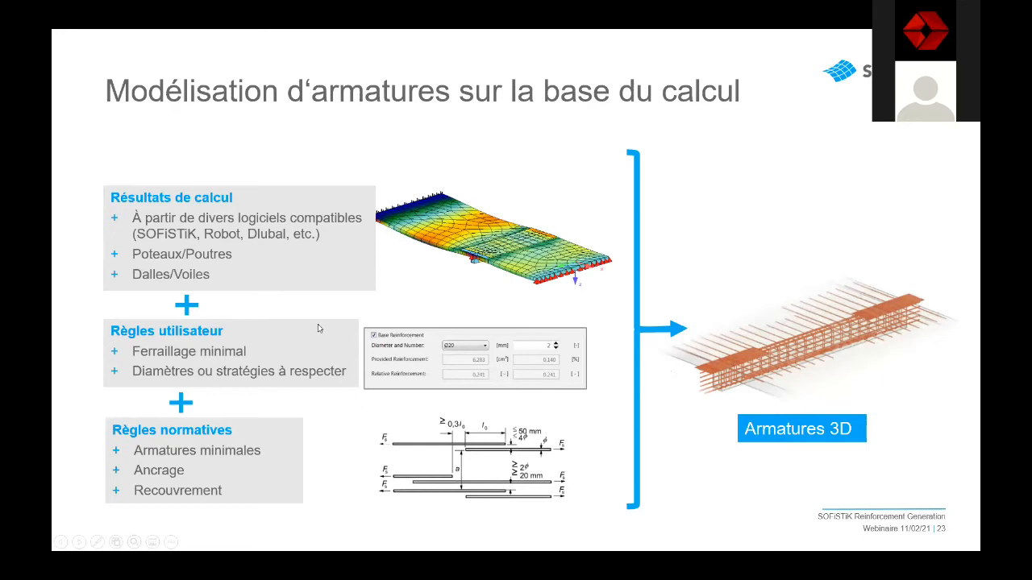
key("alt+Tab")
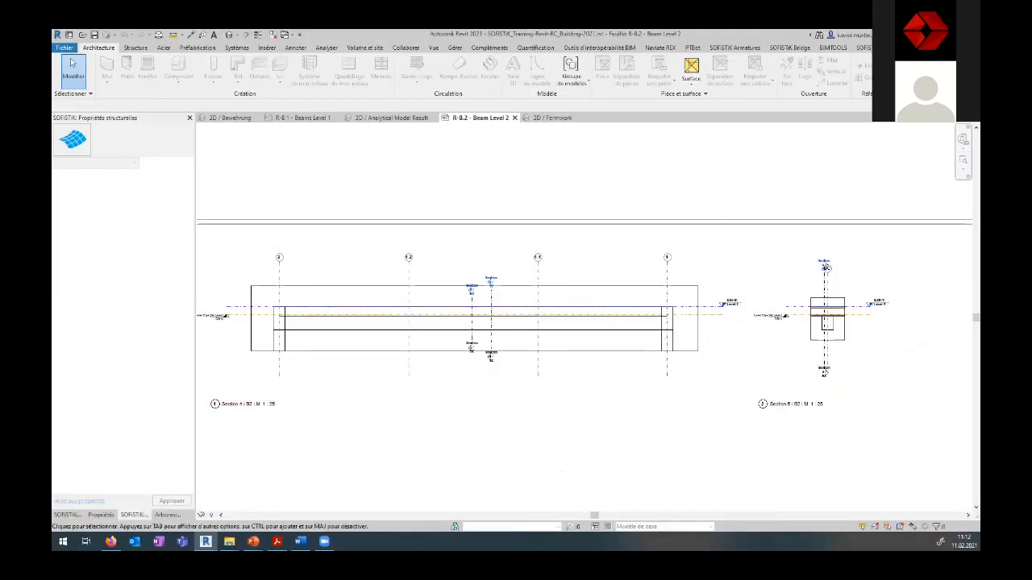
Step: Start SOFiSTiK reinforcement creation for beam B2 from the design tree, keeping 1: ULS Design as the design case
left_click(133, 514)
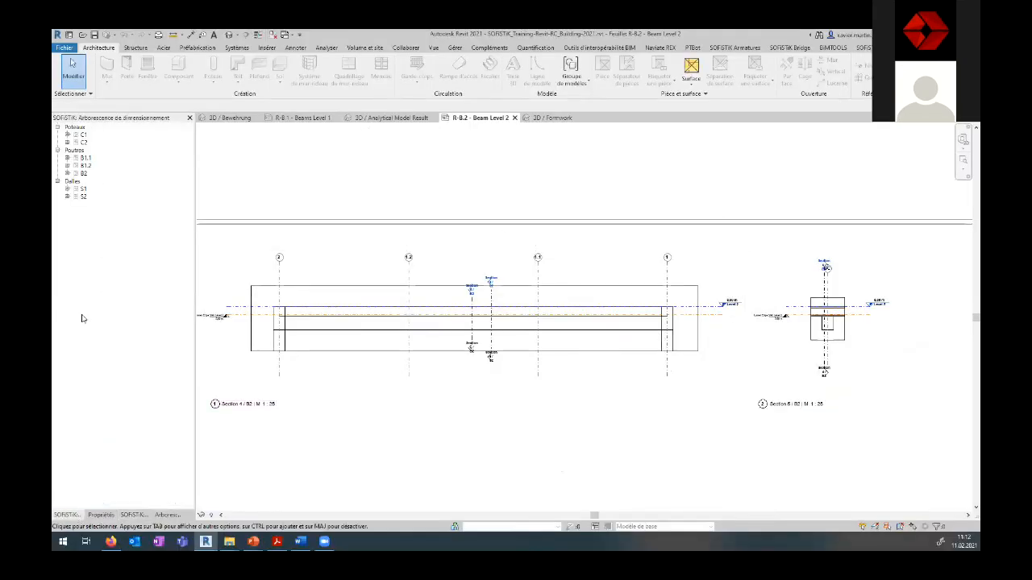
left_click(84, 173)
right_click(84, 174)
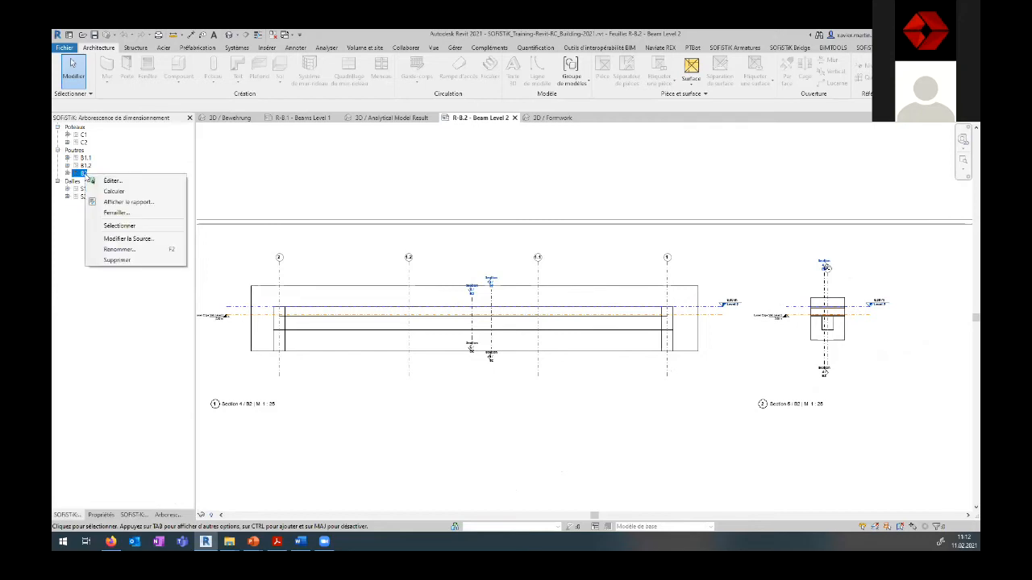
left_click(125, 213)
left_click(118, 213)
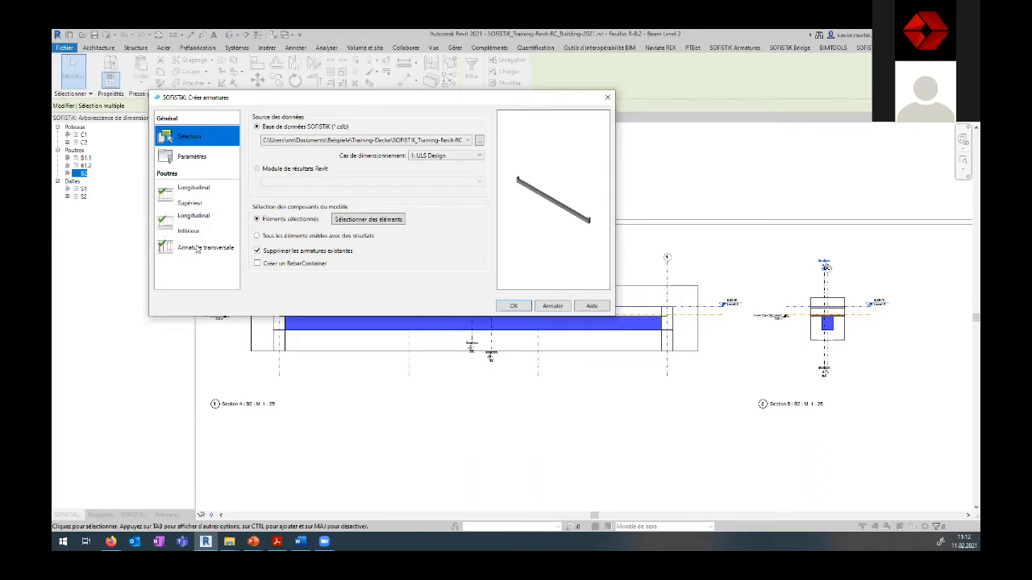
left_click(445, 157)
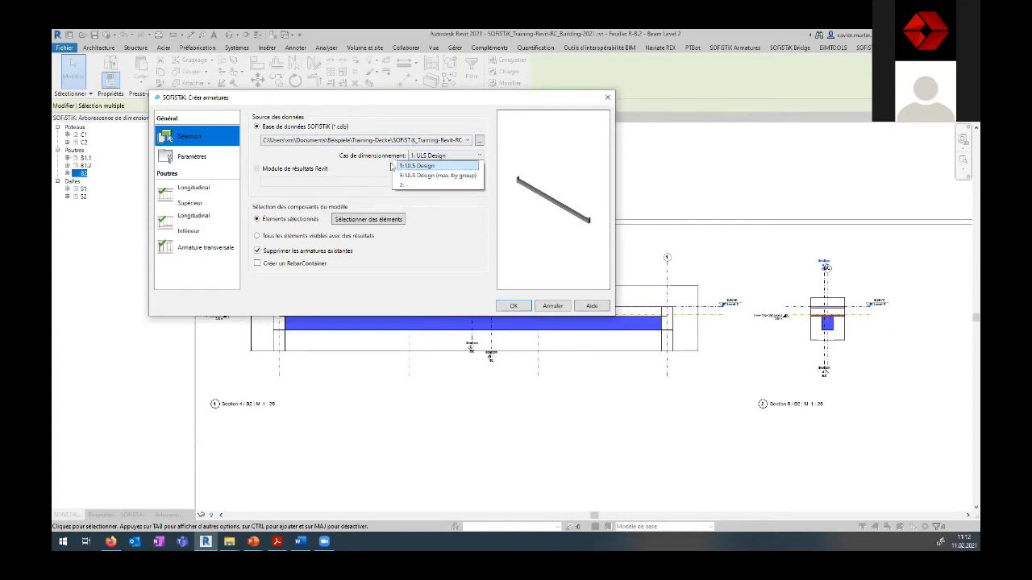
left_click(356, 171)
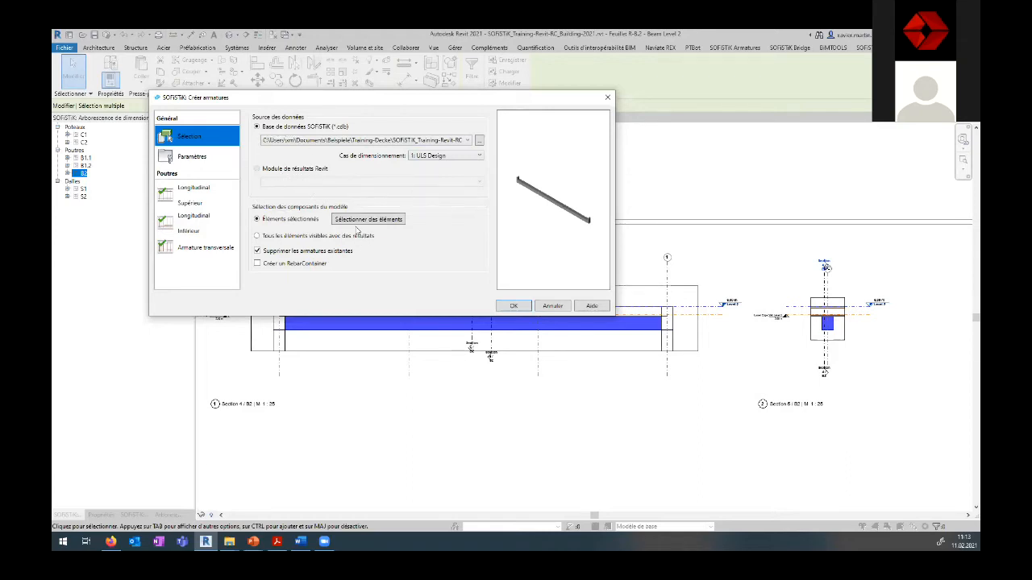
Step: Review beam B2's upper and lower longitudinal reinforcement settings, including the base bars' diameter and number and the available additional bar diameters
left_click(203, 206)
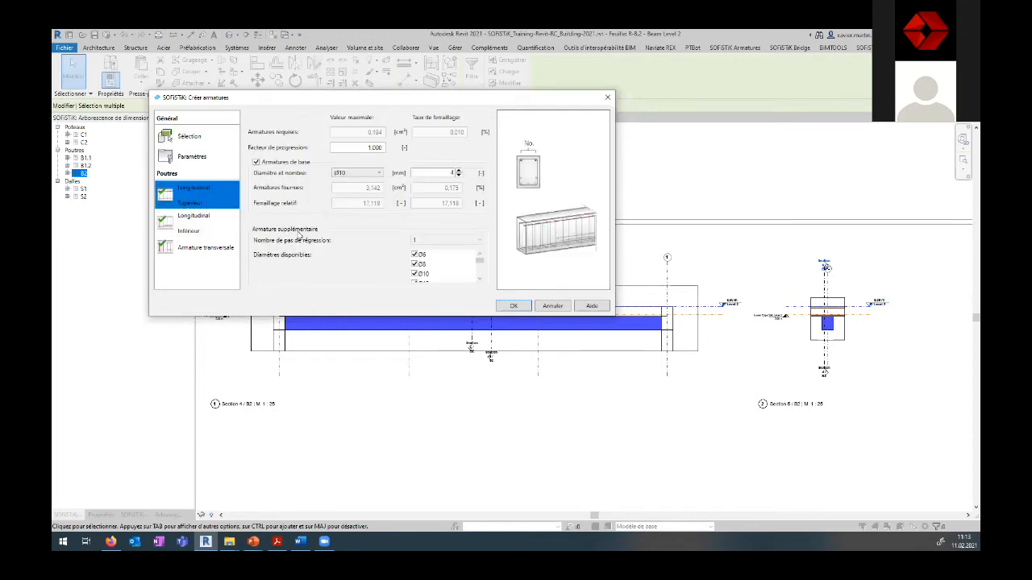
left_click_drag(441, 172, 479, 175)
left_click(221, 232)
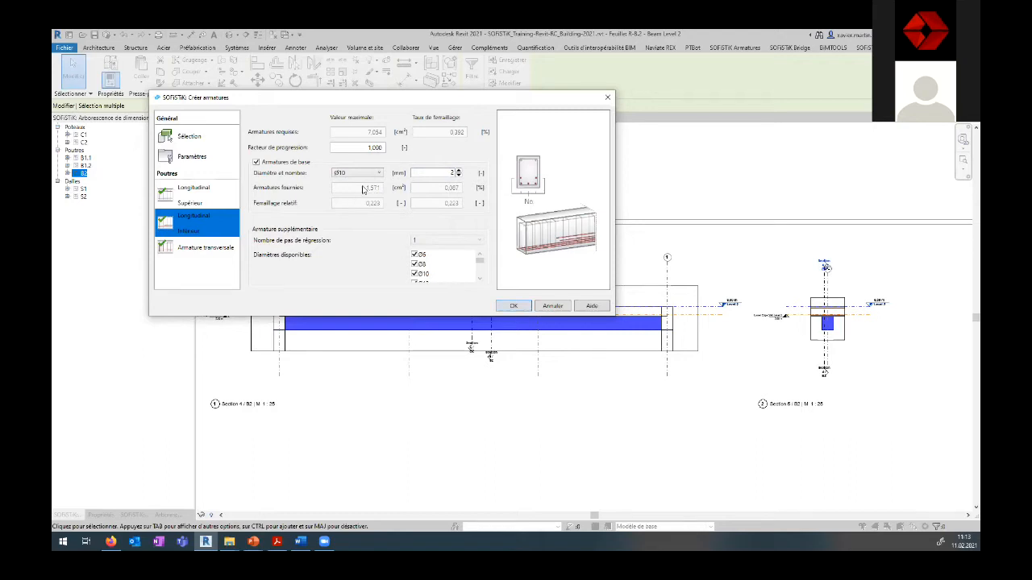
left_click_drag(446, 173, 472, 174)
scroll(427, 274, "down", 3)
scroll(429, 279, "down", 1)
left_click(194, 157)
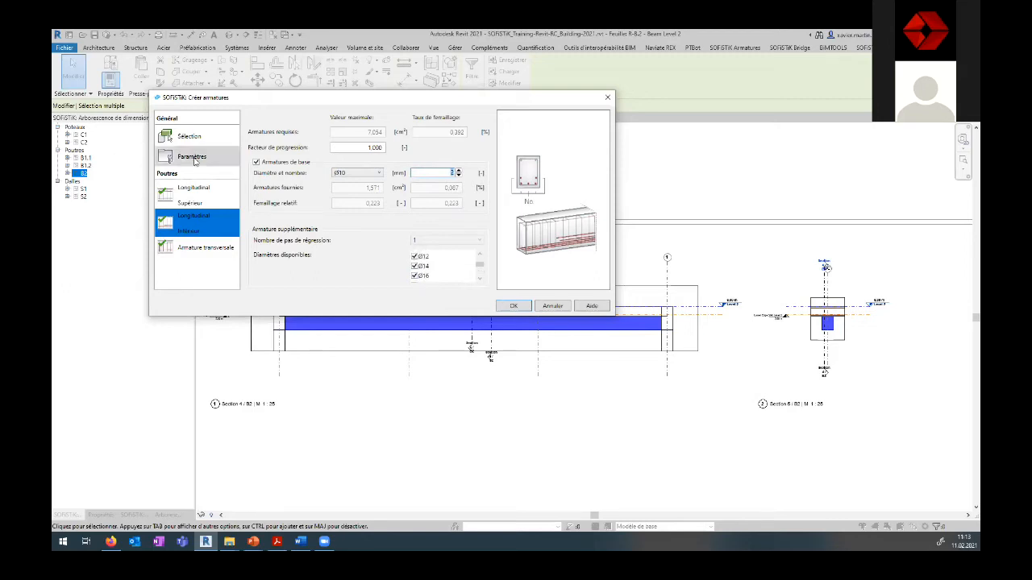
left_click(194, 139)
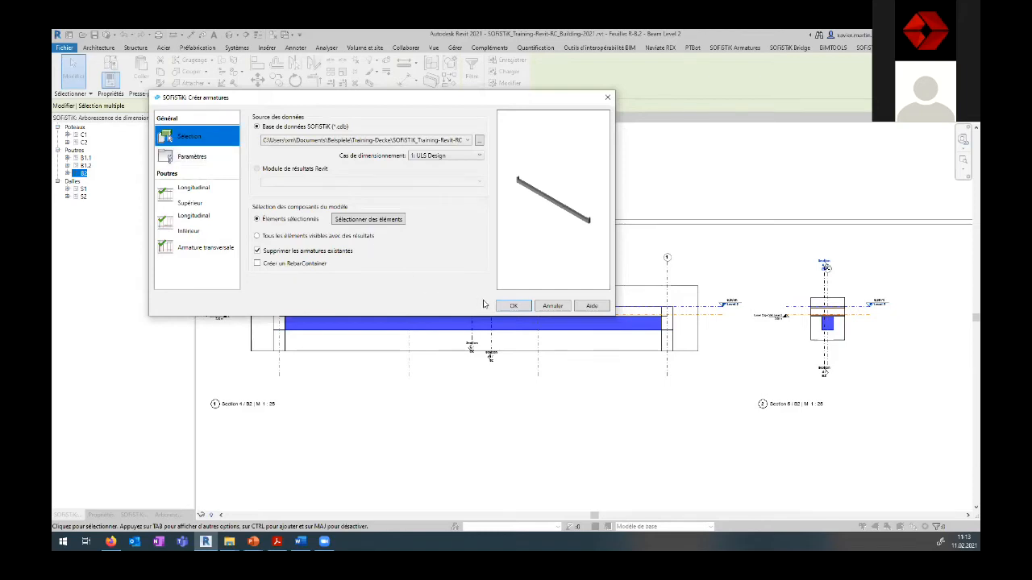
Step: Generate the 3D reinforcement for beam B2 with the chosen settings and inspect the bars in the Section 4 / B2 elevation
left_click(513, 307)
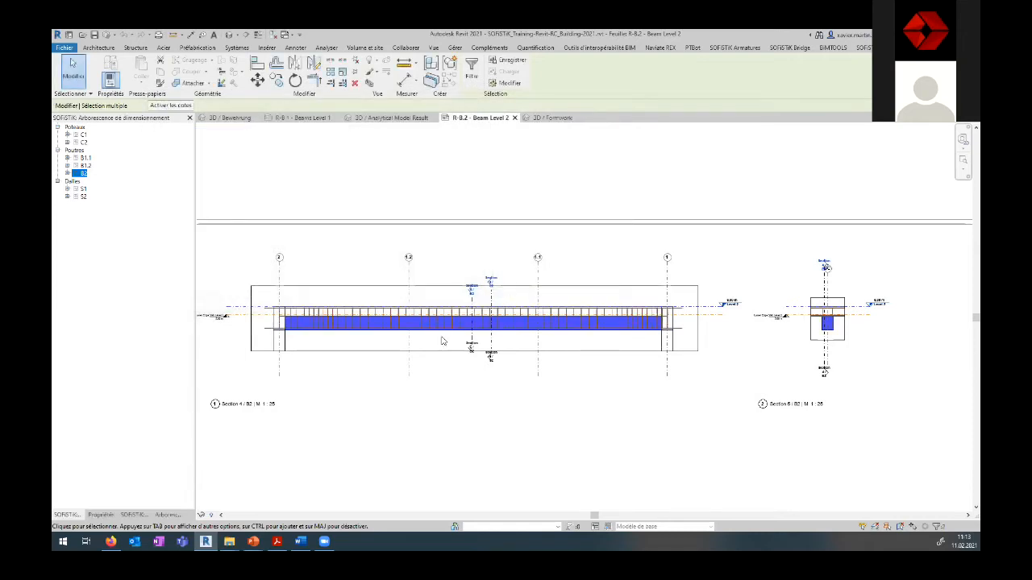
left_click(336, 329)
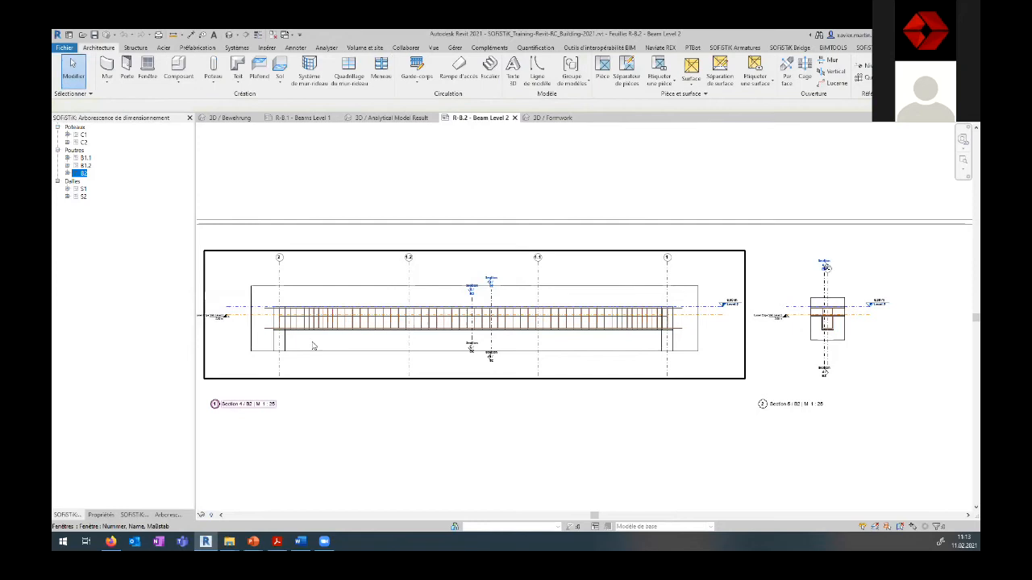
scroll(352, 355, "up", 2)
scroll(351, 360, "up", 2)
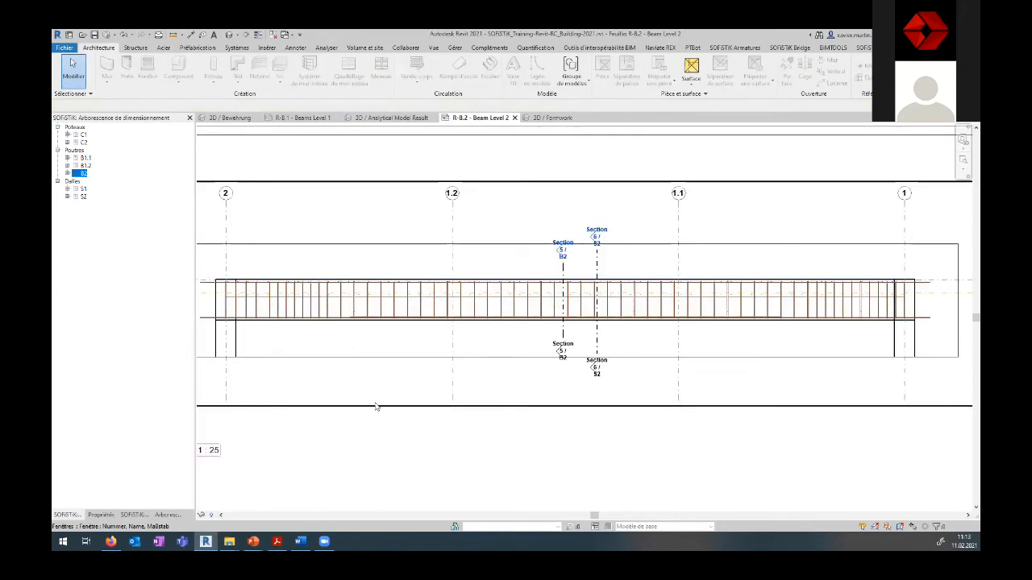
Step: Activate the Section 4 / B2 view on the sheet and inspect the additional Ø14 bar set at the bottom of beam B2
left_click(336, 329)
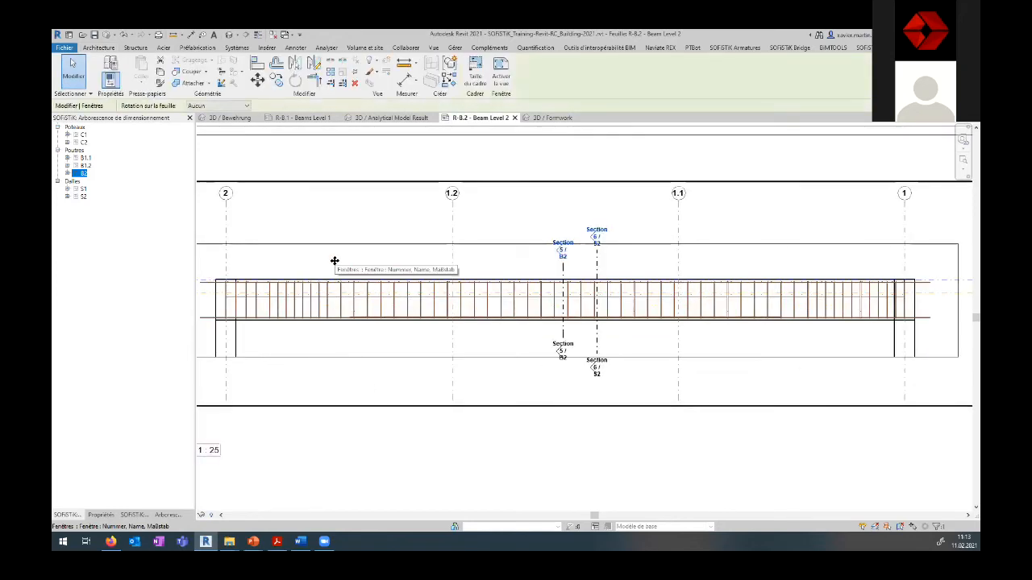
double_click(332, 253)
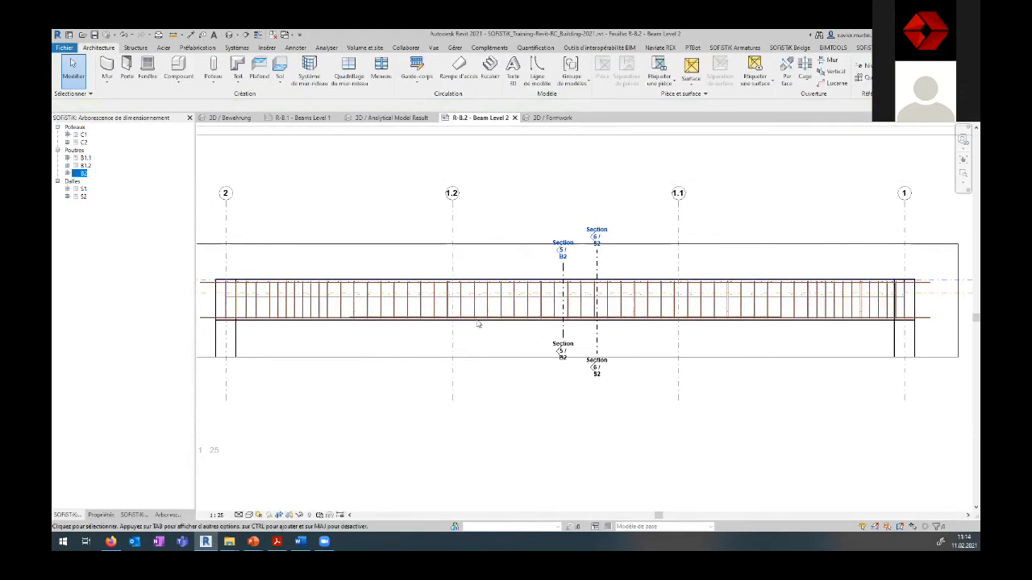
scroll(339, 320, "up", 5)
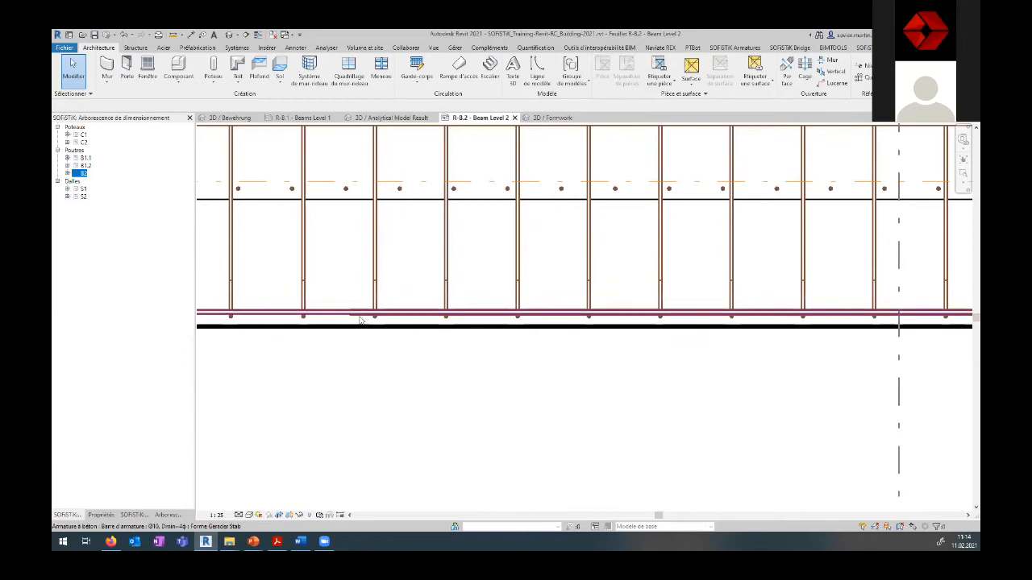
key("Tab")
key("Tab")
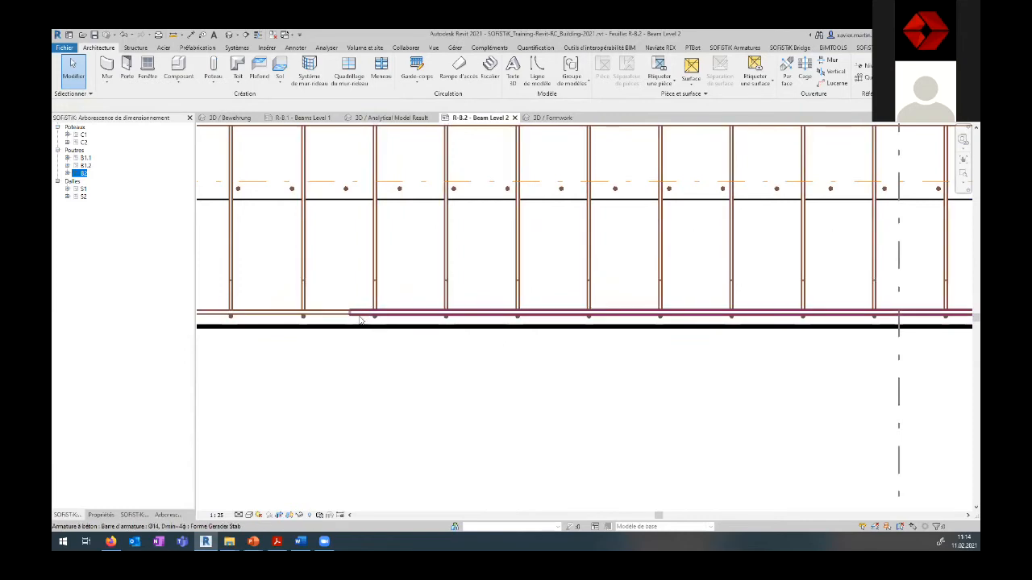
left_click(349, 277)
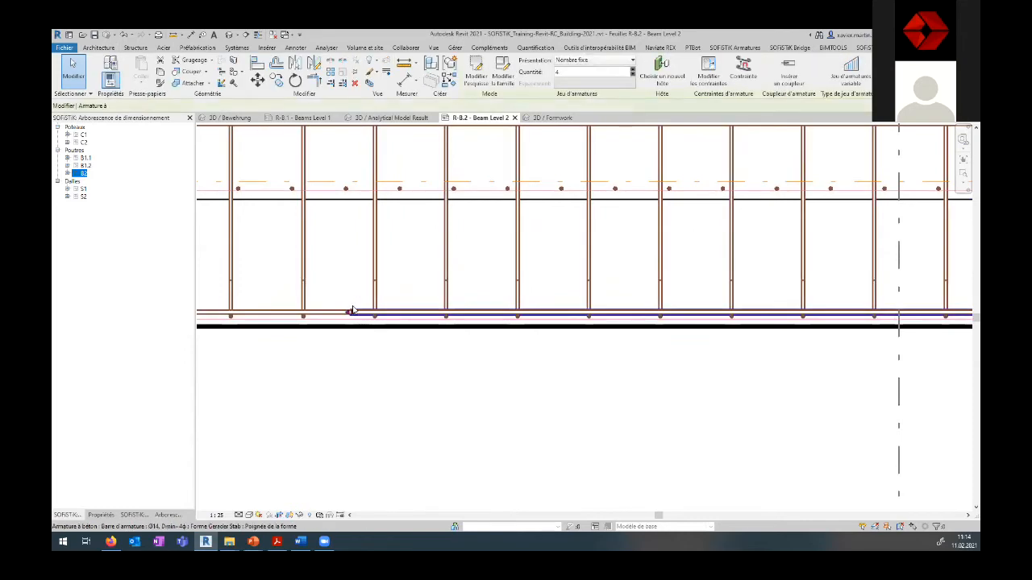
scroll(833, 333, "down", 3)
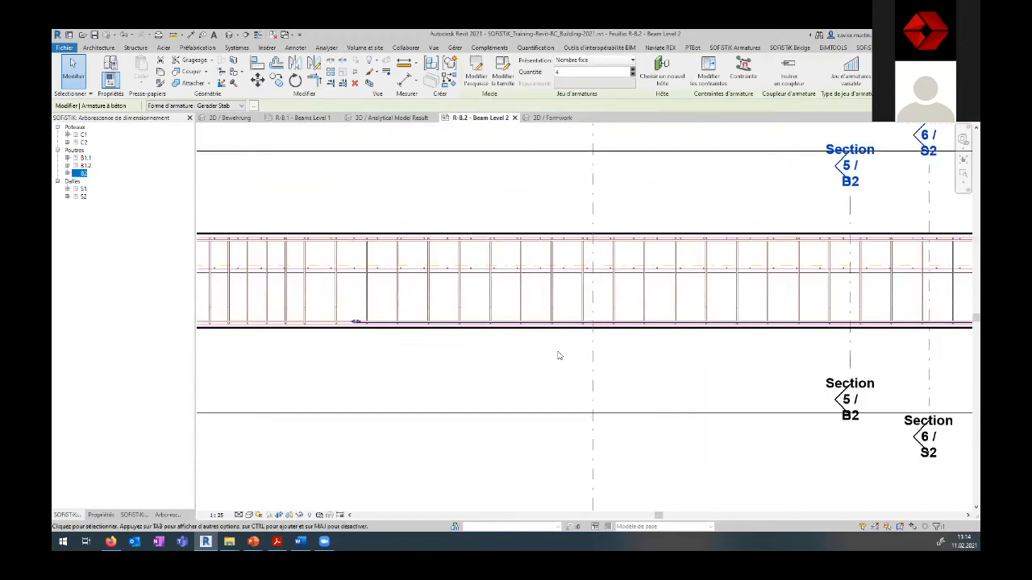
scroll(558, 359, "down", 2)
scroll(565, 377, "down", 3)
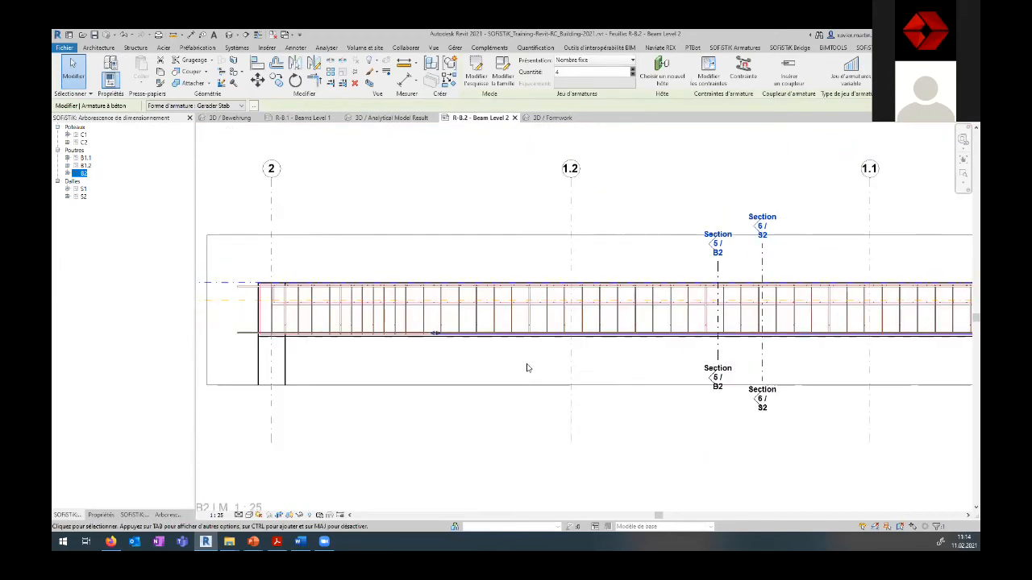
key("Escape")
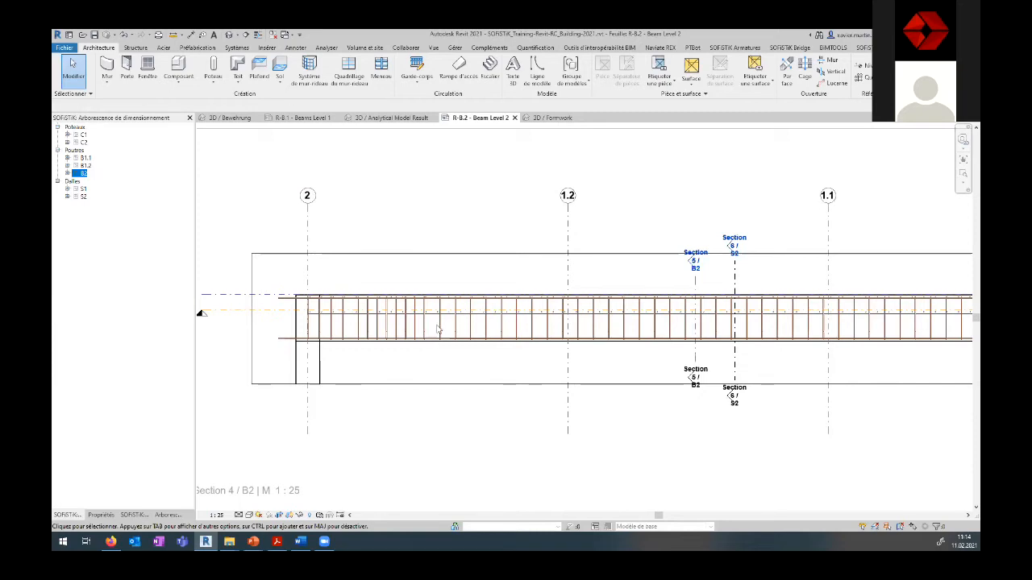
Step: Start the SOFiSTiK reinforcement check for beam B2 beneath the upper slab in the 3D / Formwork view
left_click(548, 118)
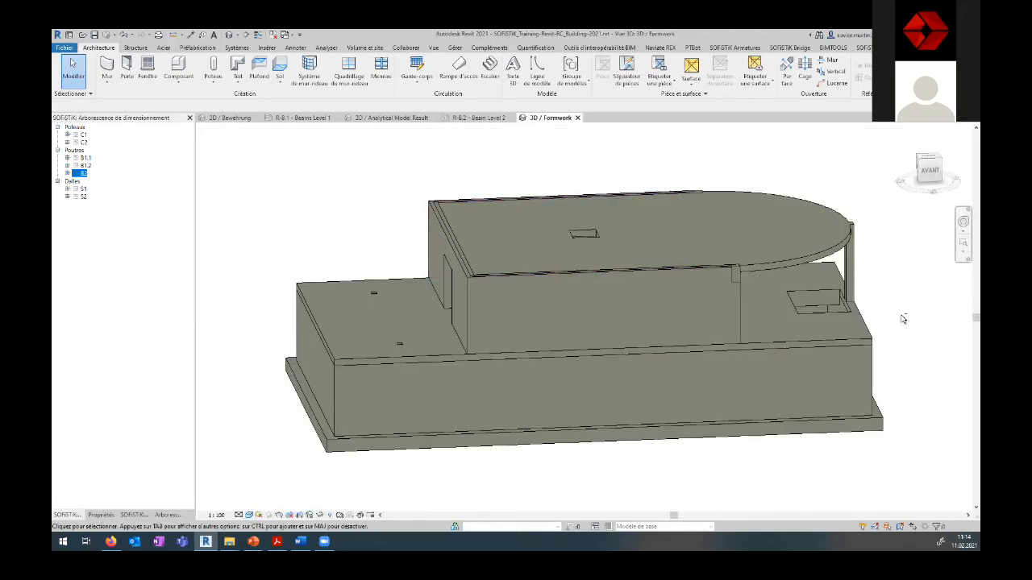
middle_click_drag(863, 325, 724, 311, "shift")
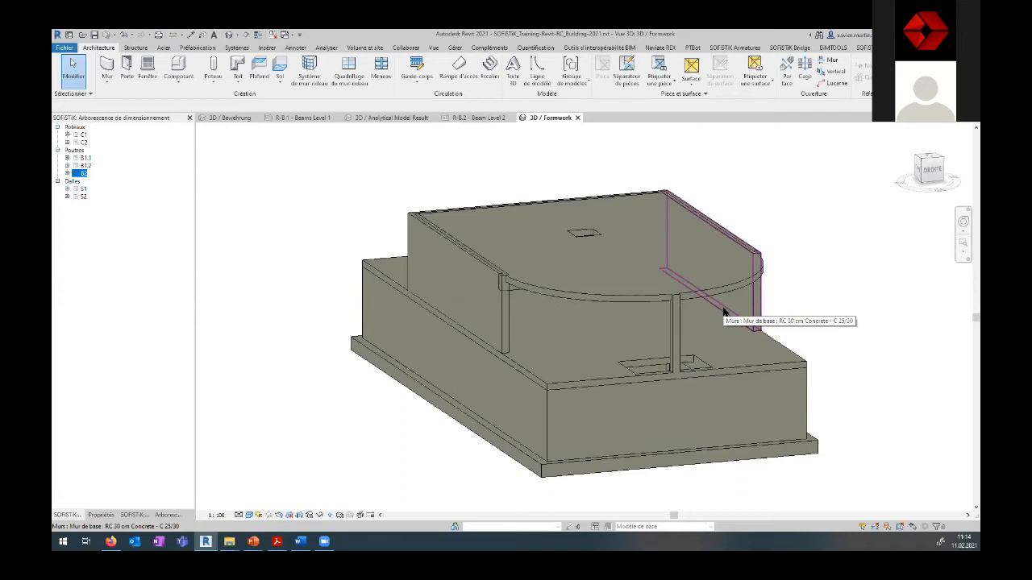
left_click(512, 292)
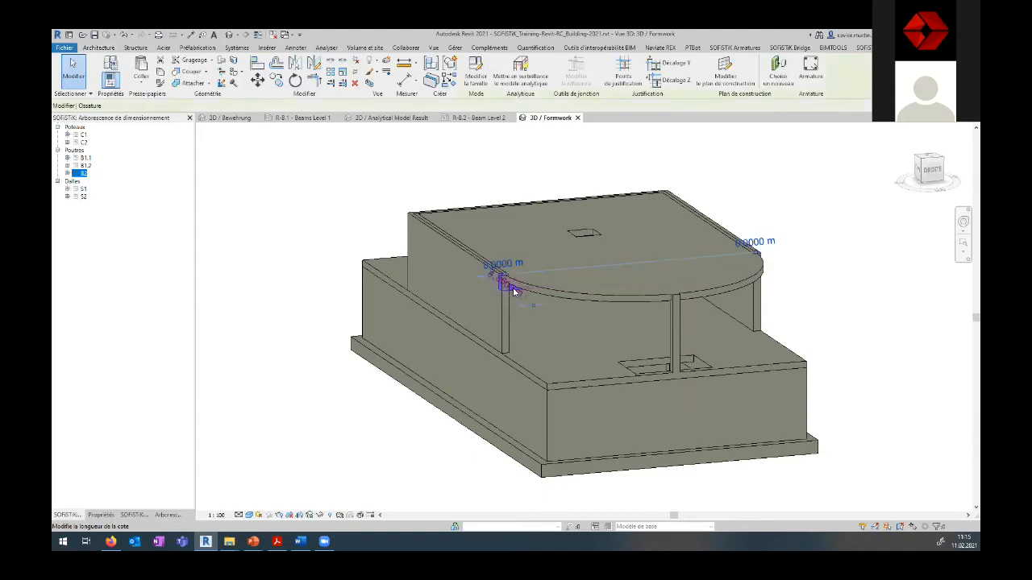
left_click(754, 50)
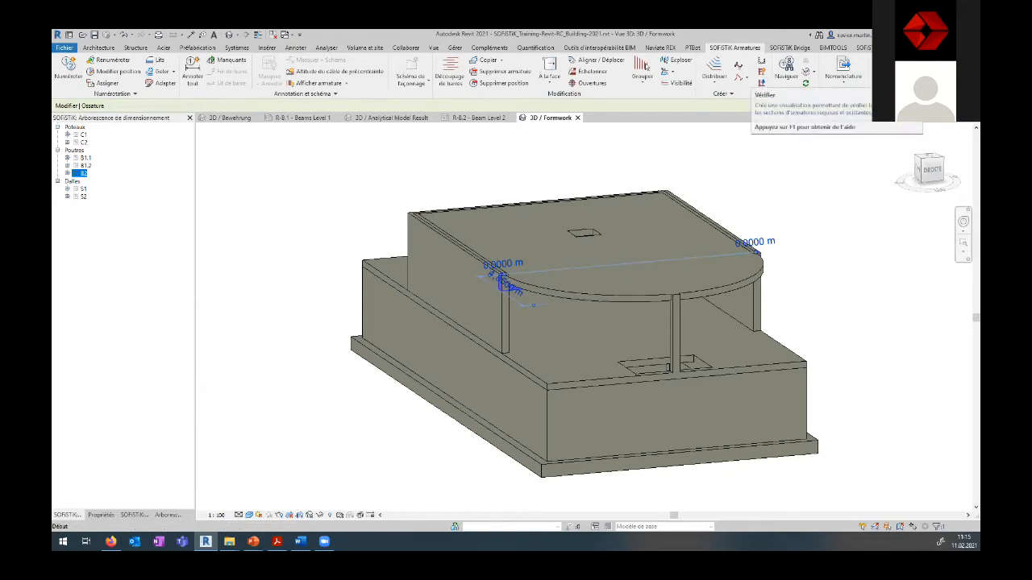
left_click(785, 71)
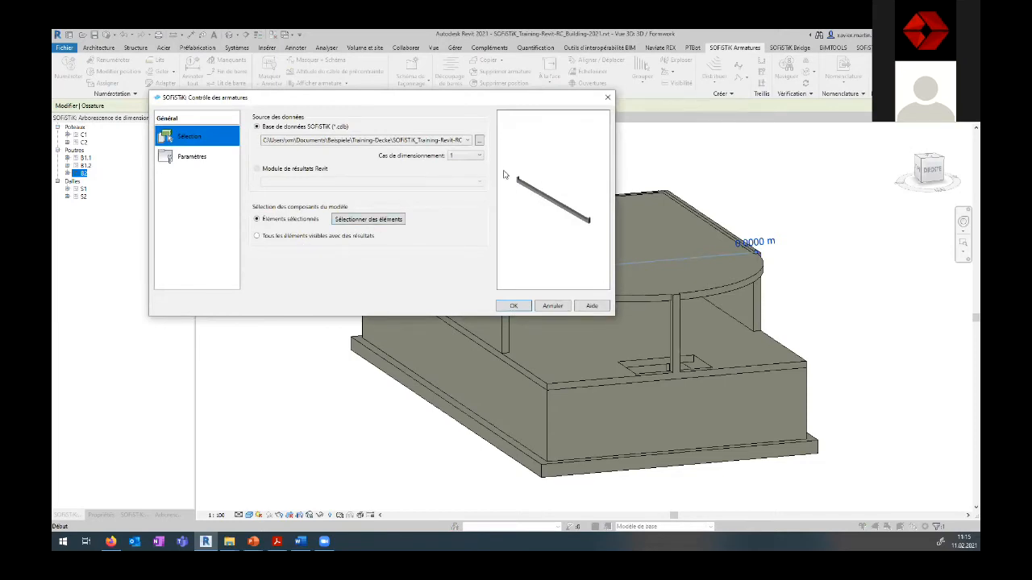
Step: Use SOFiSTiK_Training-Revit-RC_Building-2021 - Kopie.cdb as the results database, choose the design case and run the reinforcement check on the selected beam
left_click(478, 140)
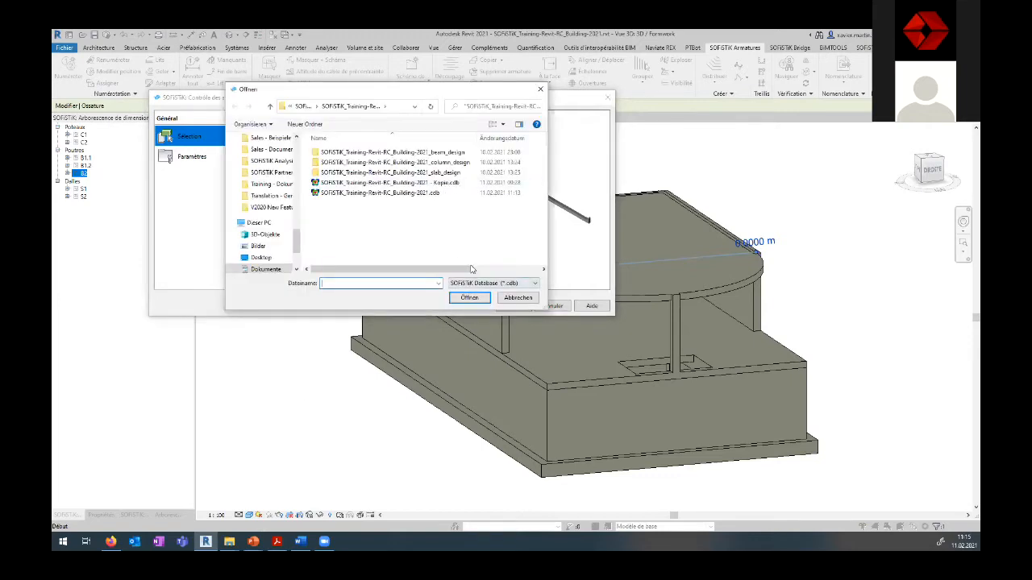
left_click(387, 183)
left_click(469, 298)
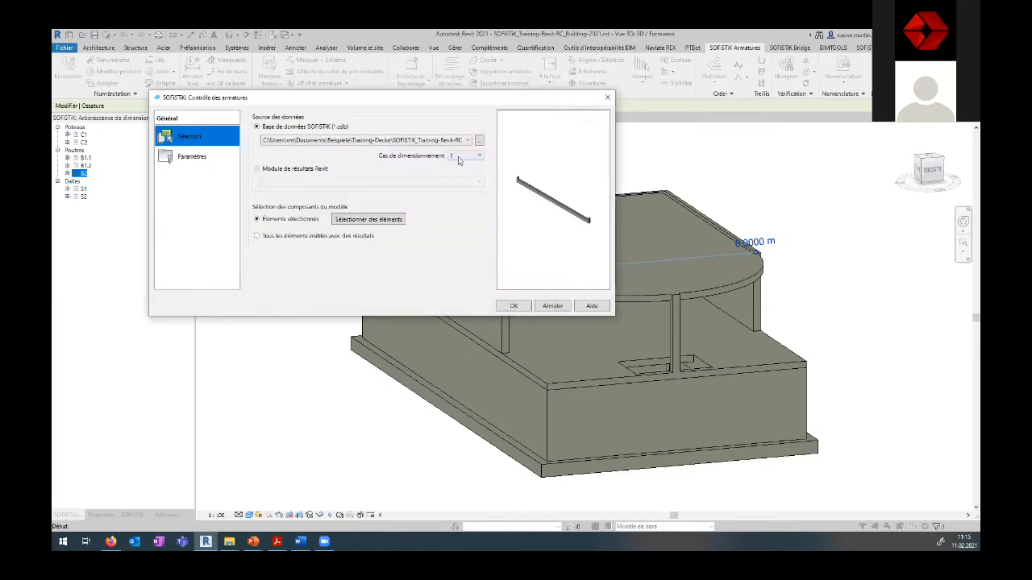
left_click(466, 156)
left_click(461, 171)
left_click(464, 156)
left_click(462, 179)
left_click(515, 308)
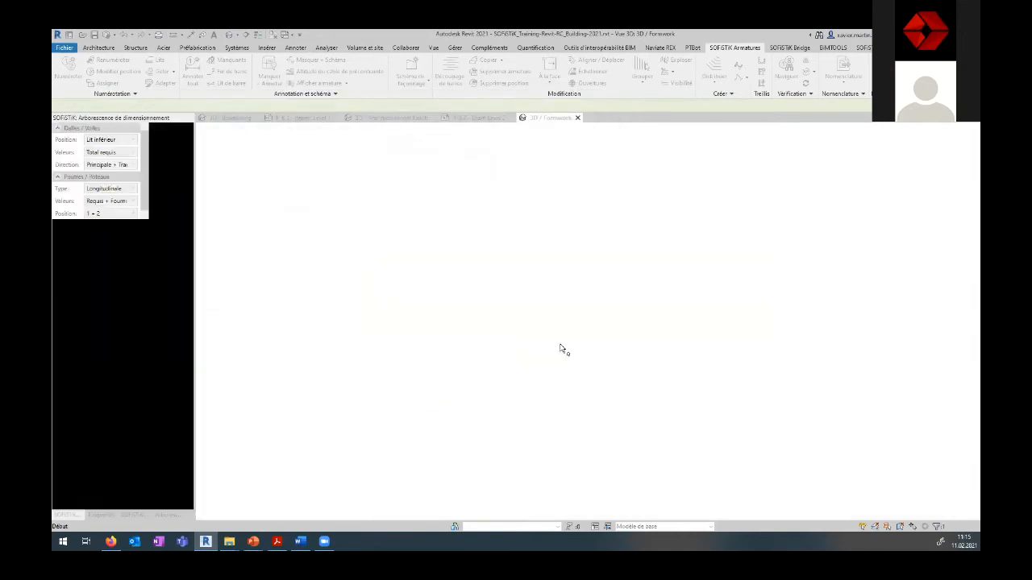
Step: Examine the longitudinal reinforcement diagrams of beam B2 from the side and compare them with the bars on sheet R-B.2 - Beam Level 2
mouse_move(816, 315)
middle_mouse_down("shift")
mouse_move(804, 258)
mouse_move(813, 297)
middle_mouse_up("shift")
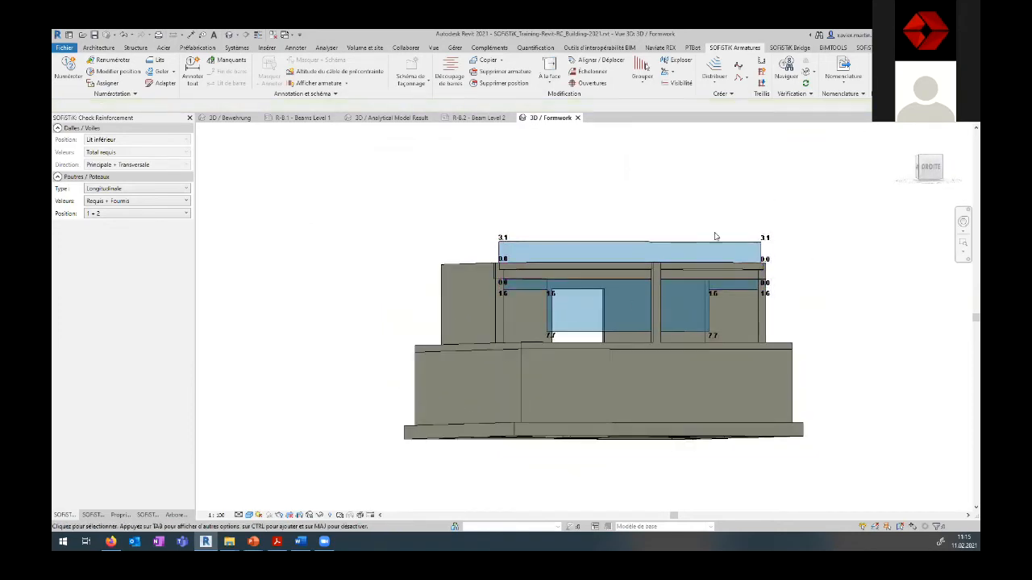
scroll(788, 282, "up", 2)
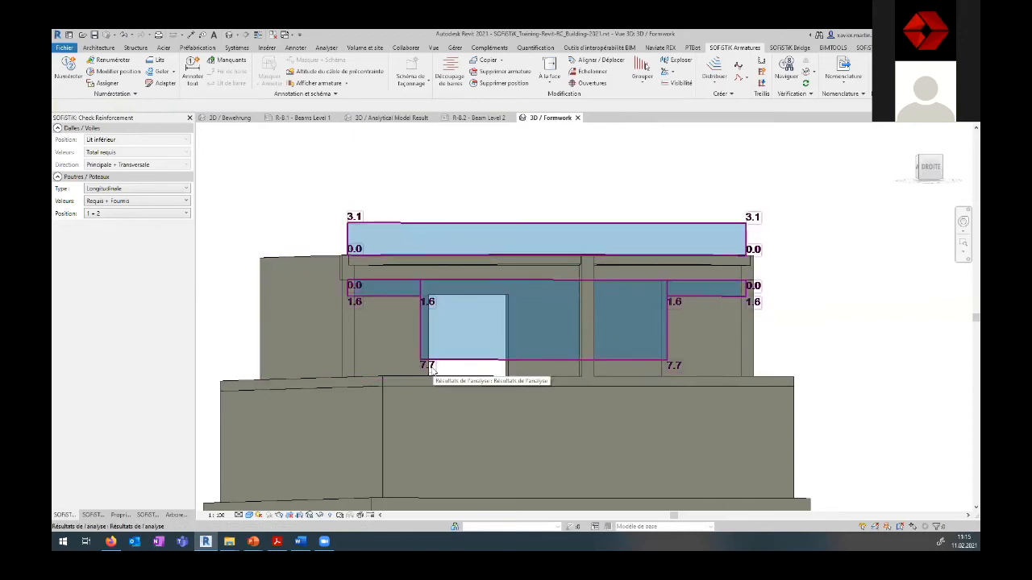
left_click(479, 118)
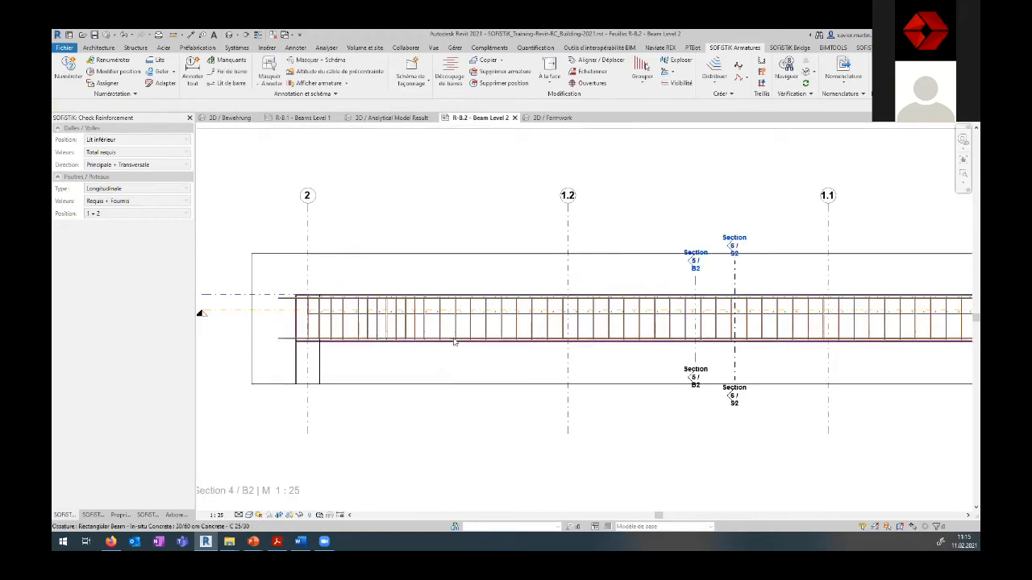
scroll(454, 342, "up", 3)
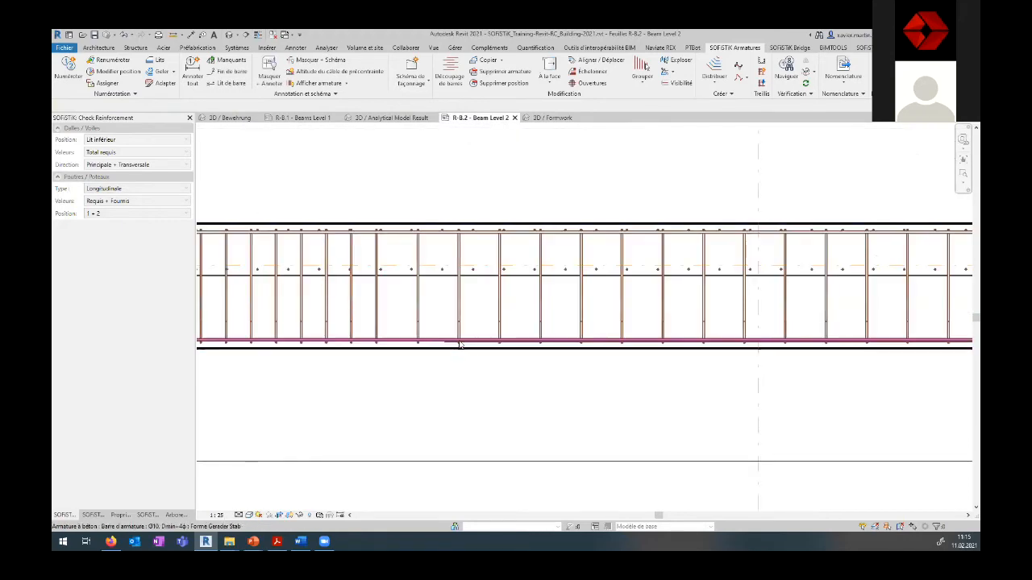
left_click(553, 119)
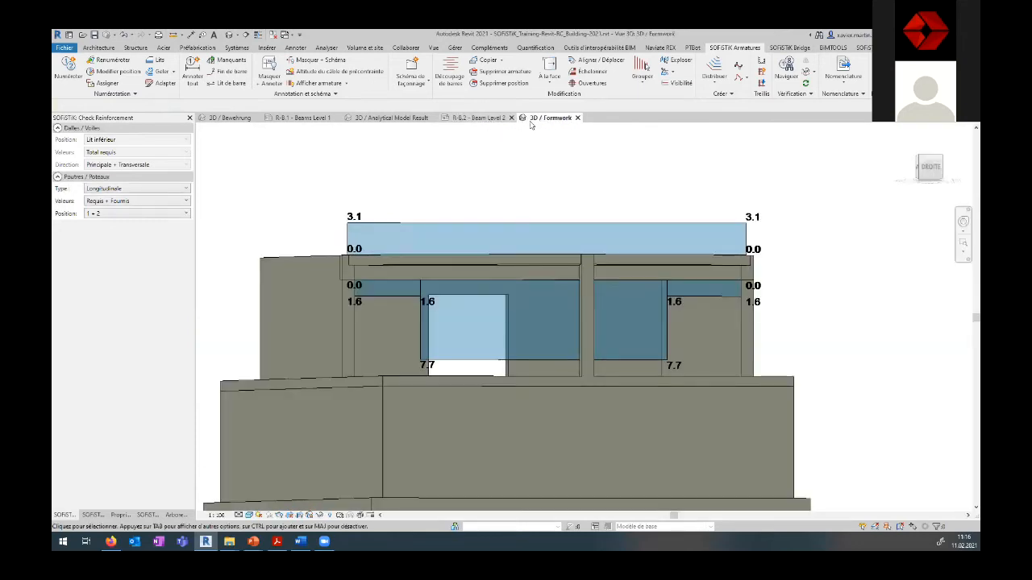
Step: Change the pair of lower base bars in beam B2 to the bar type Ø12, Dmin=4ϕ
left_click(490, 118)
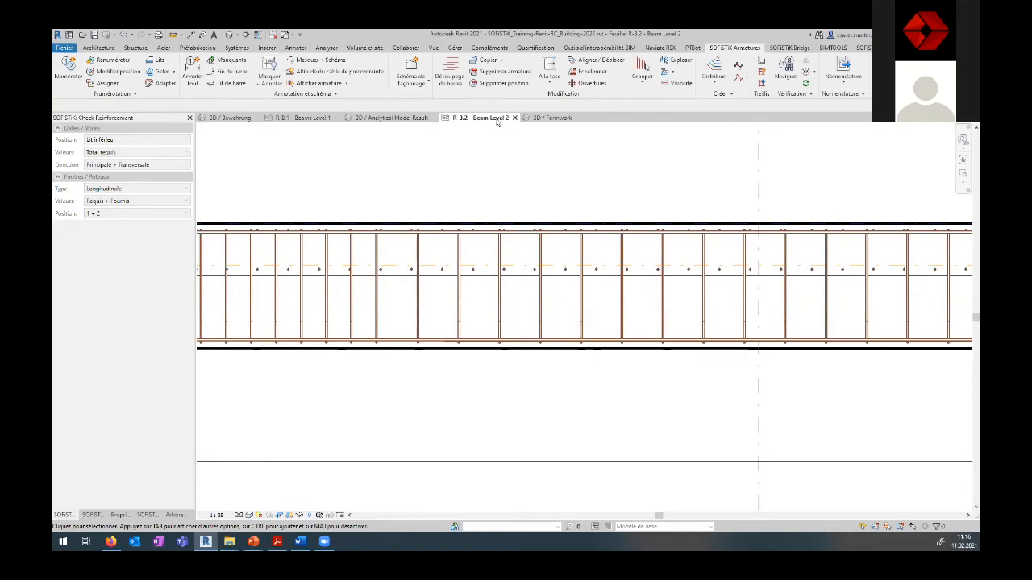
key("ctrl+F4")
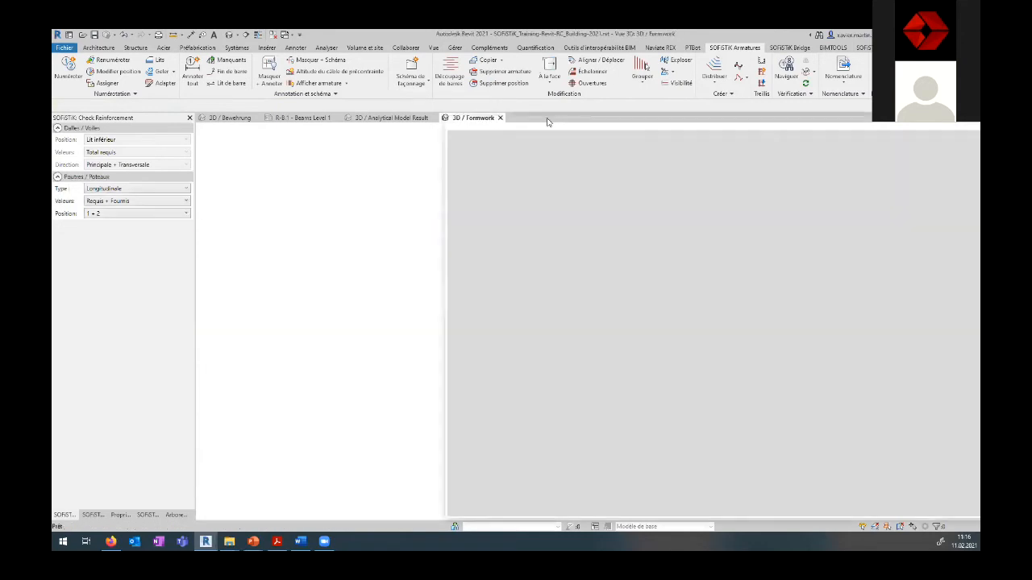
left_click_drag(548, 122, 549, 125)
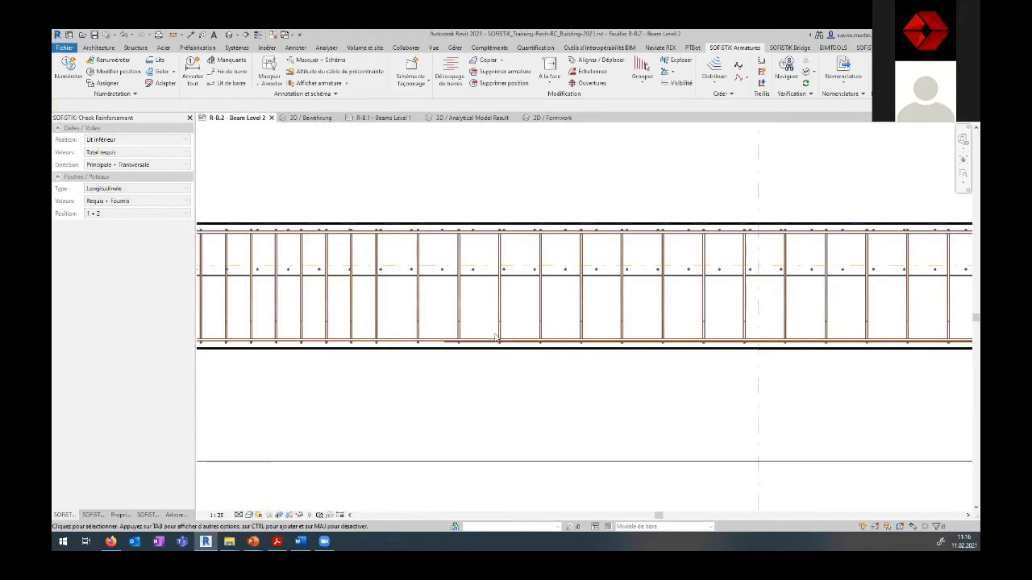
scroll(439, 342, "up", 2)
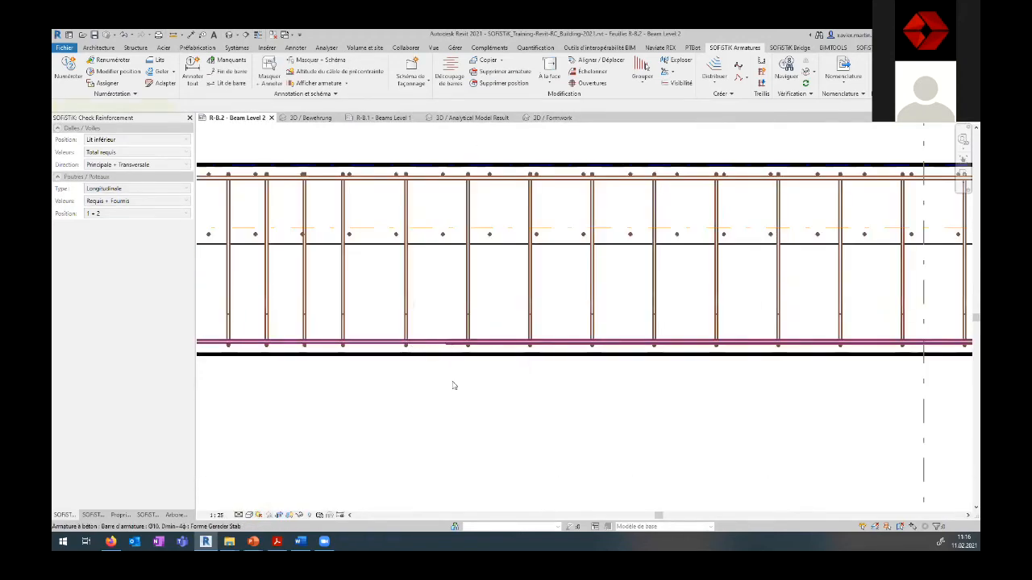
left_click(358, 332)
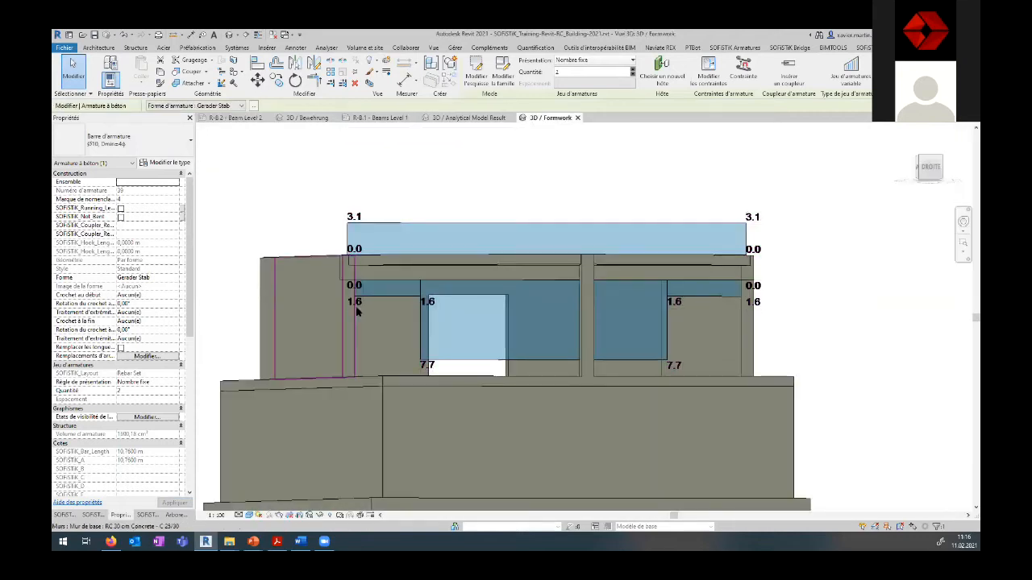
left_click(137, 141)
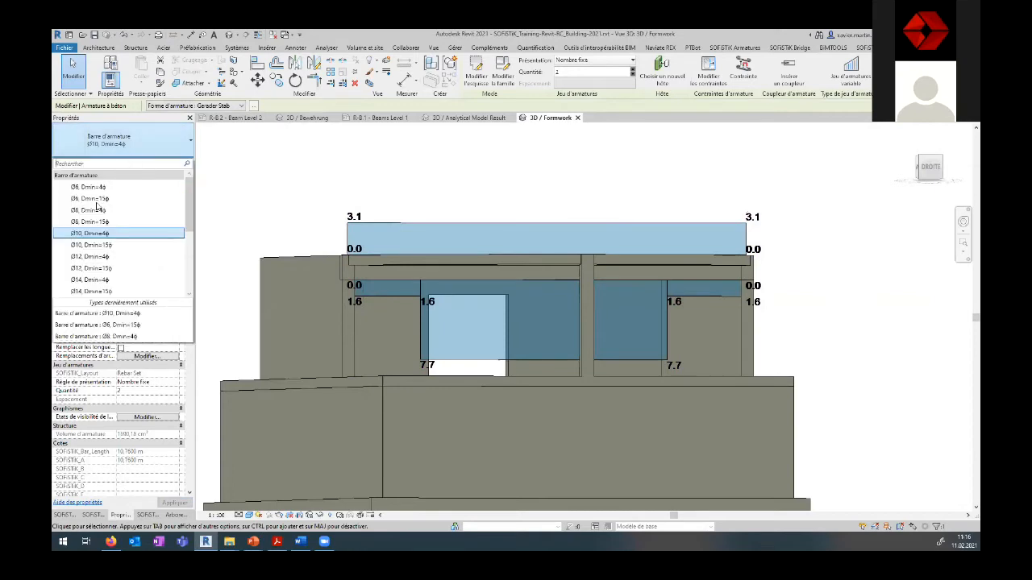
left_click(100, 258)
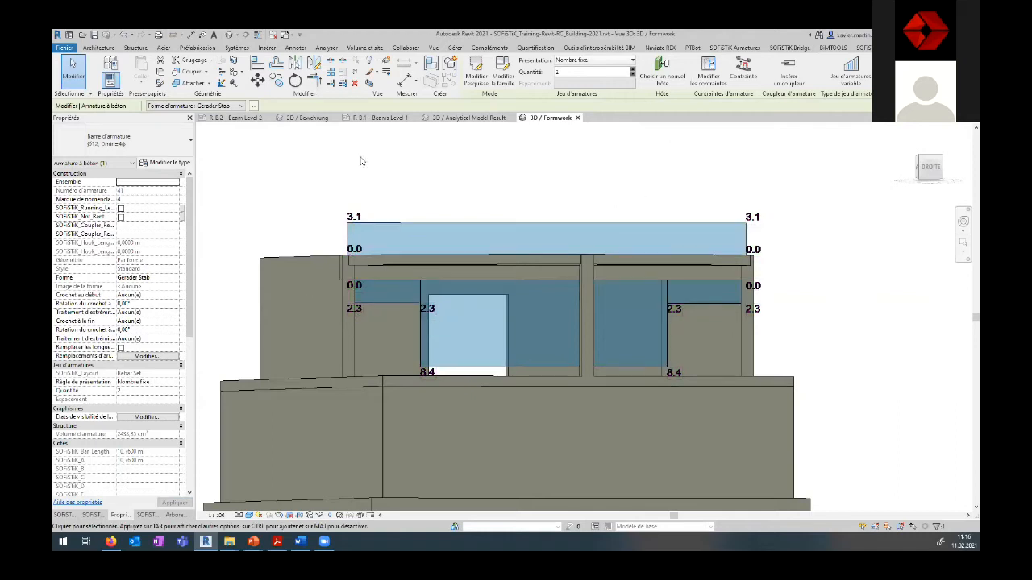
left_click(472, 117)
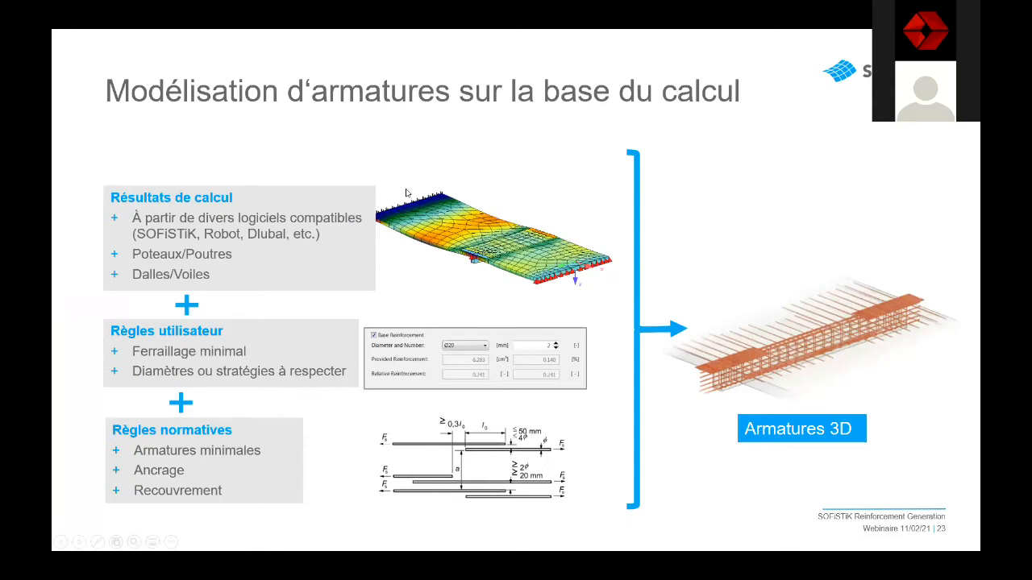
left_click(821, 478)
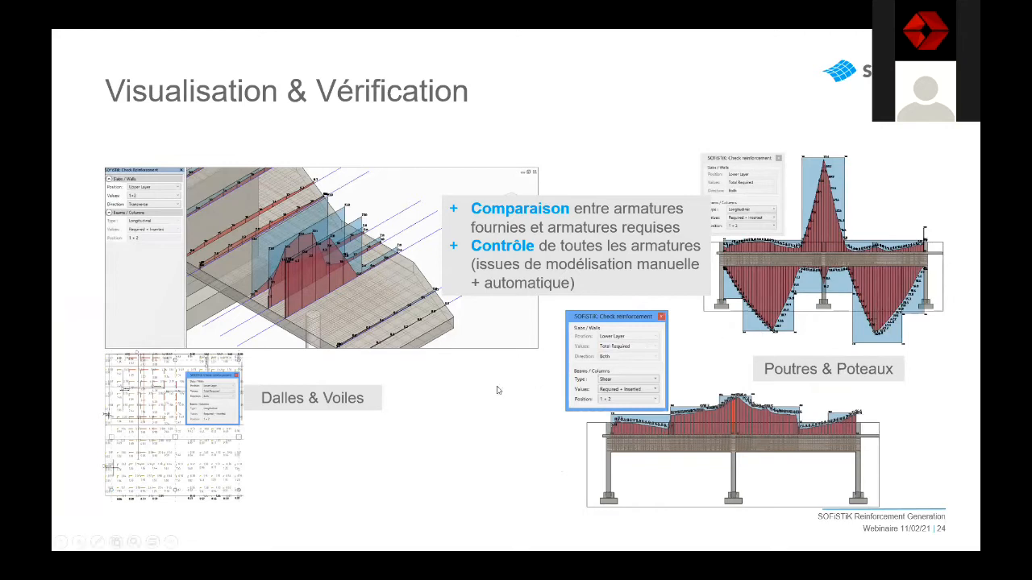
key("alt+Tab")
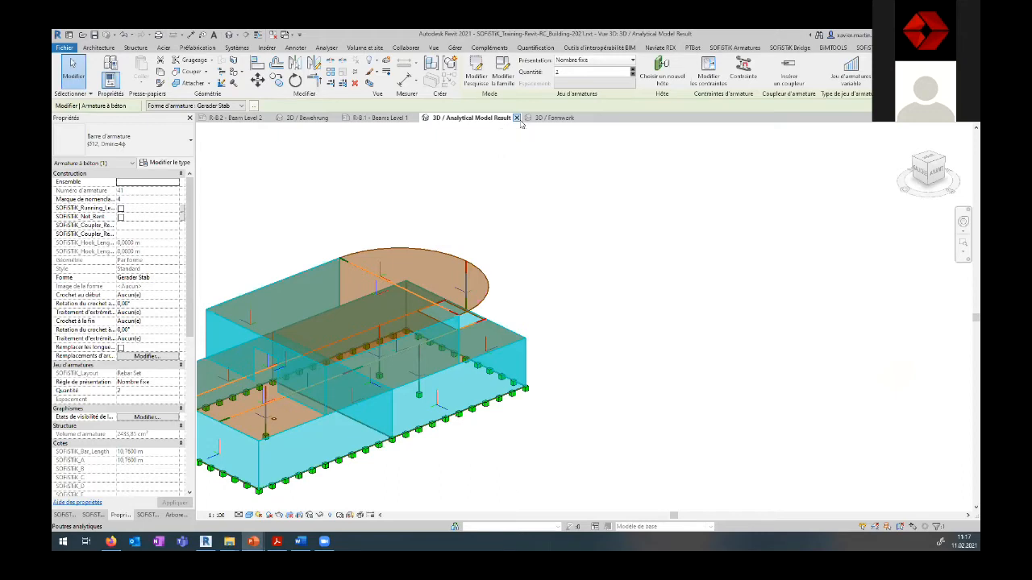
Step: Close the 3D / Analytical Model Result and 3D / Formwork views and open sheet R-B.1 - Beams Level 1 at its Section 1 / B1.1 elevation
left_click(520, 122)
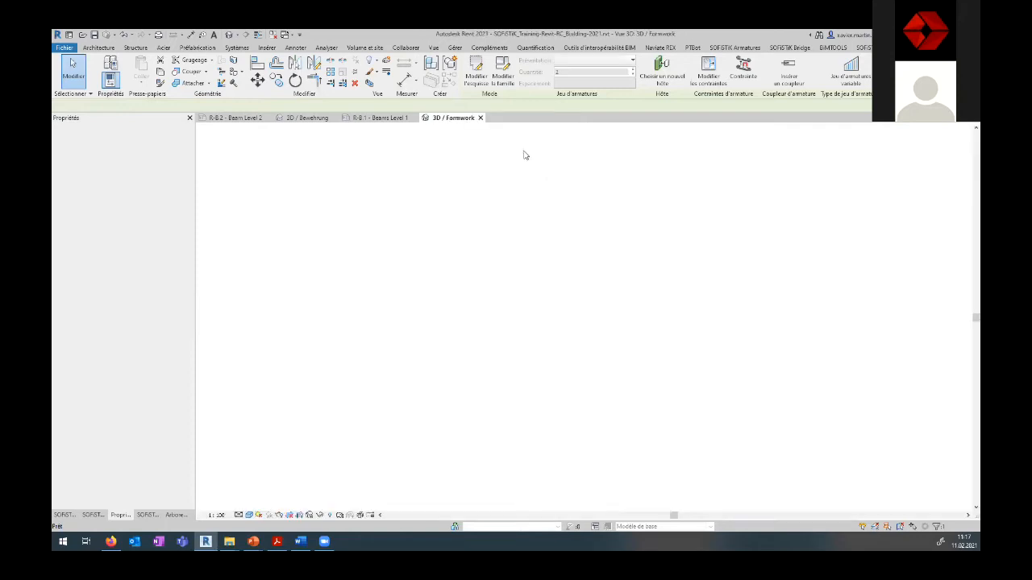
key("Escape")
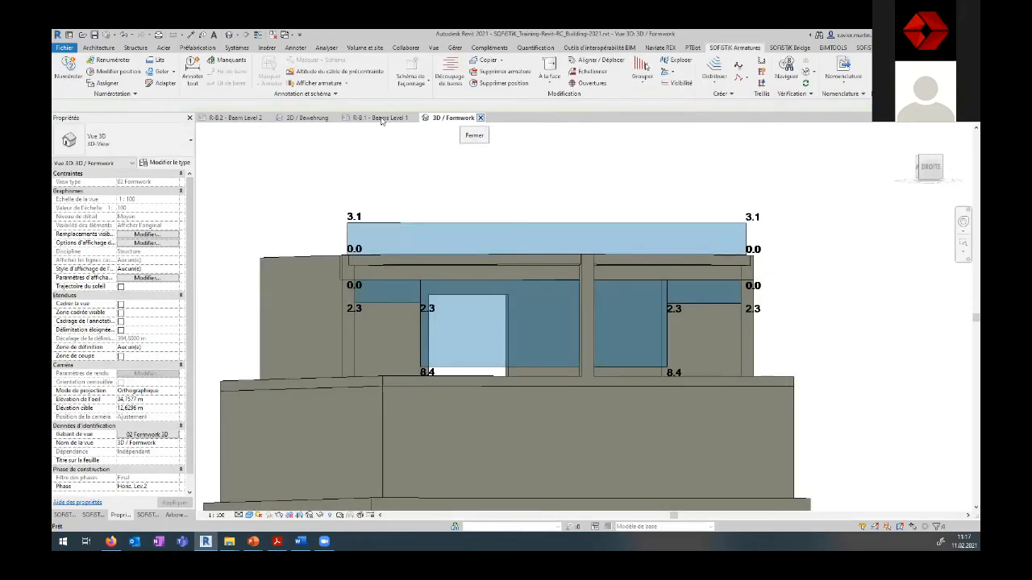
left_click(381, 117)
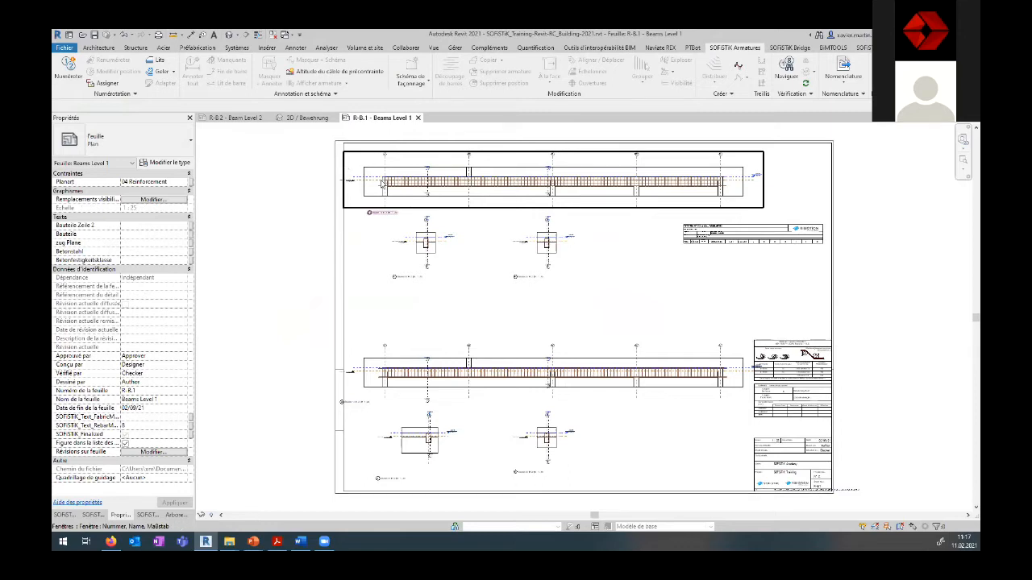
scroll(379, 192, "up", 3)
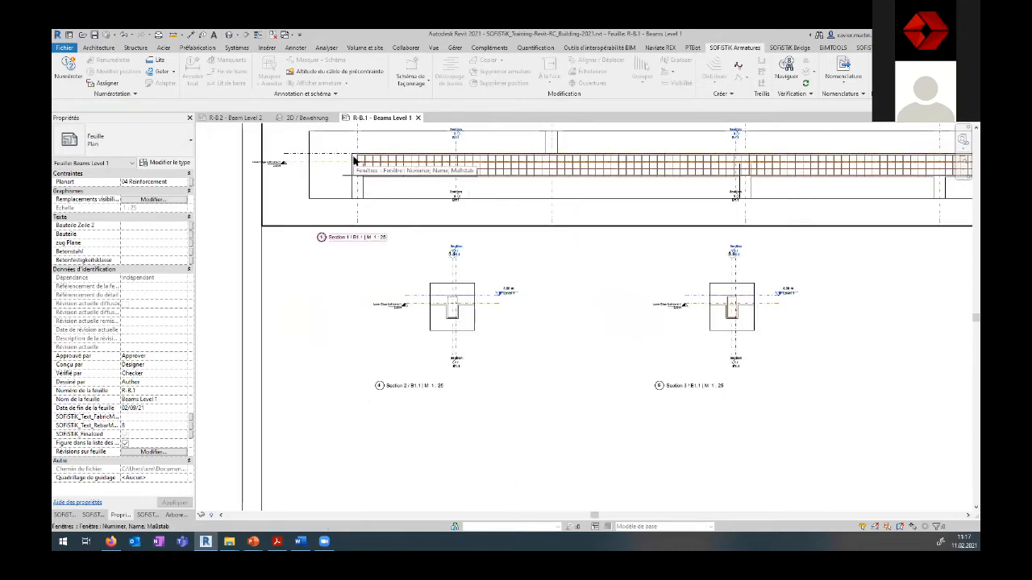
Step: Activate the Section 1 / B1.1 view on the sheet for editing at the beam's end near axis A
double_click(380, 208)
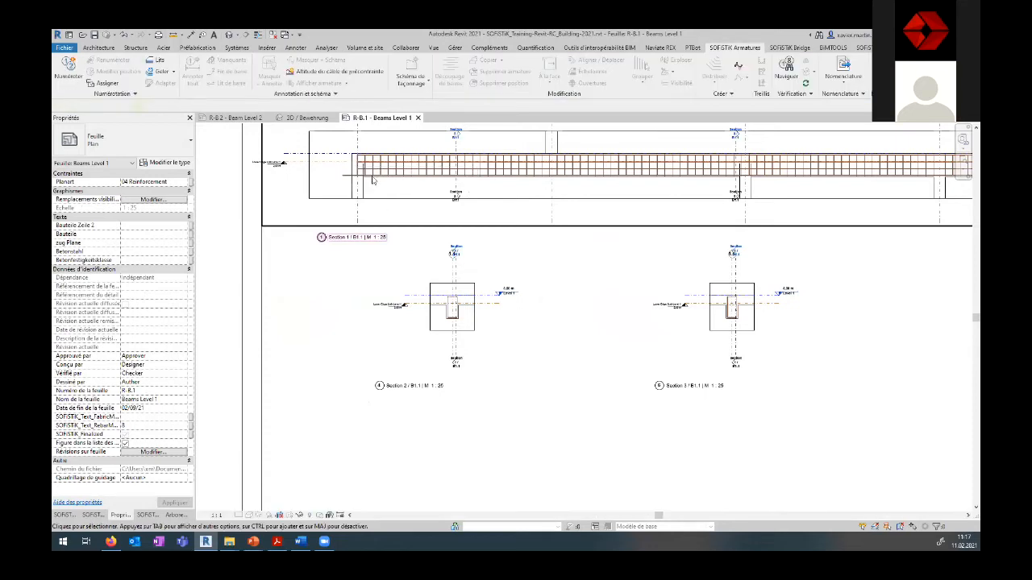
scroll(407, 354, "up", 4)
scroll(373, 311, "down", 4)
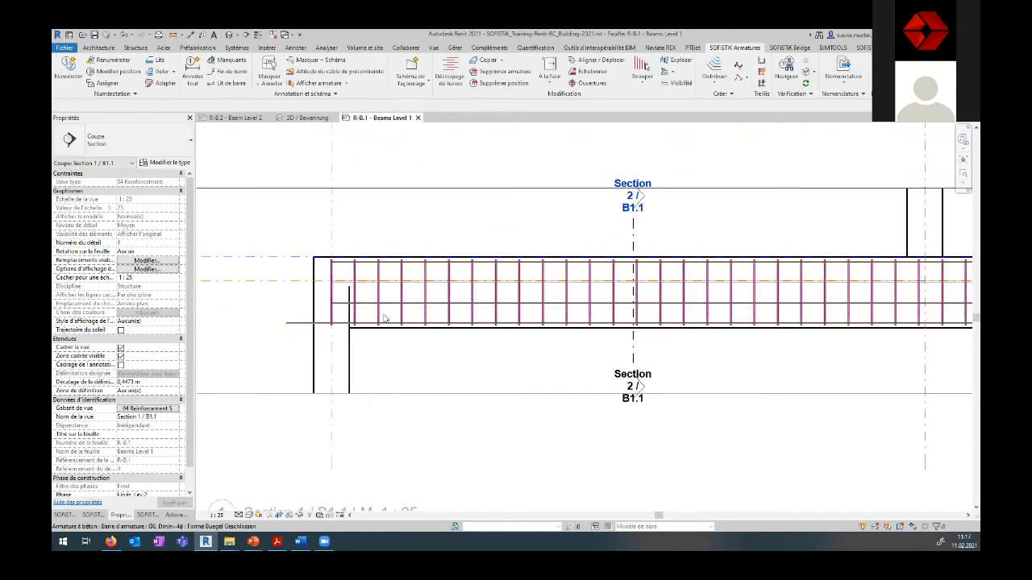
Step: Try to shorten the beam's stirrup set by moving its start away from axis A
left_click(643, 350)
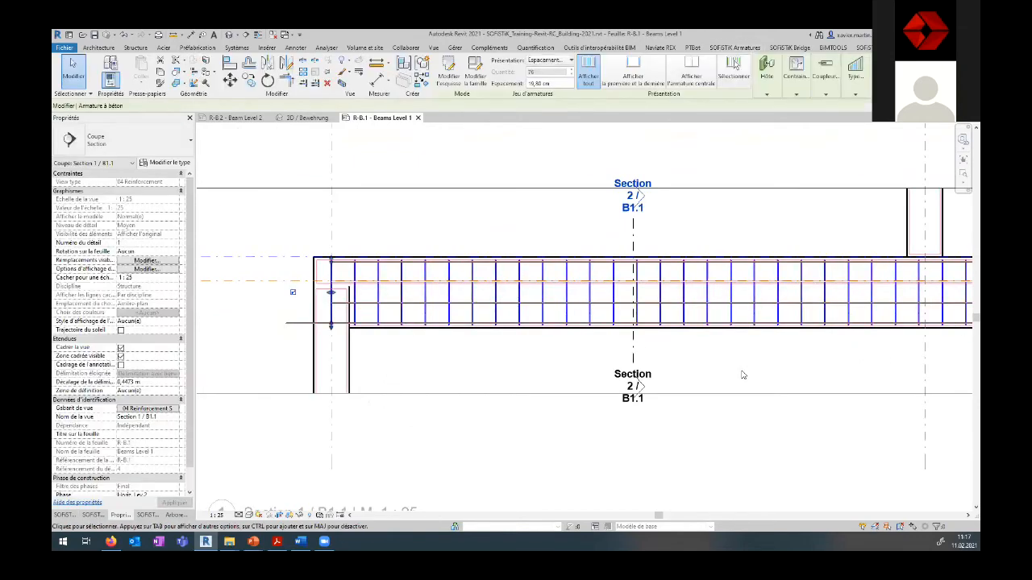
scroll(815, 387, "down", 4)
middle_click_drag(760, 394, 434, 370)
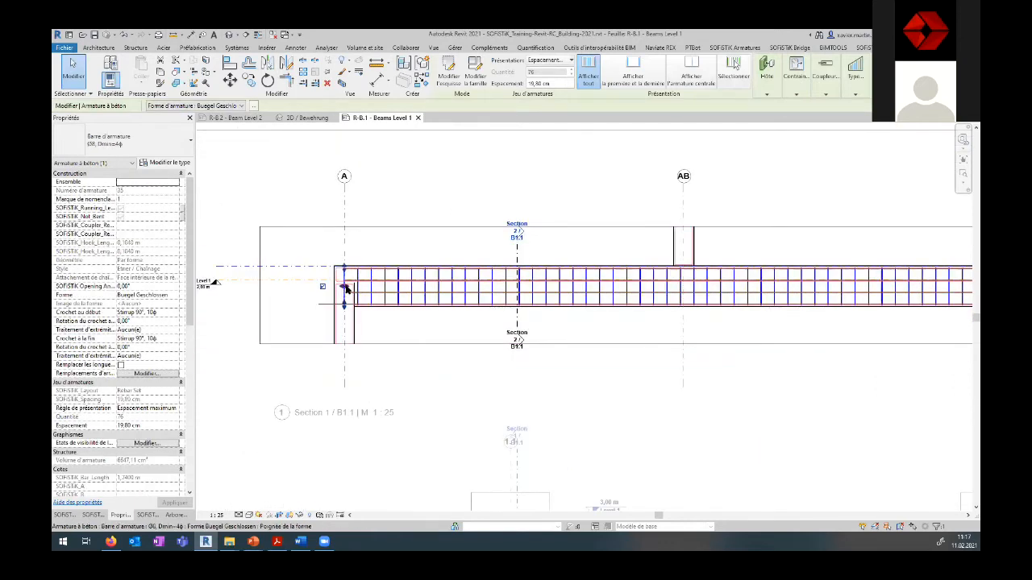
left_click_drag(346, 289, 415, 289)
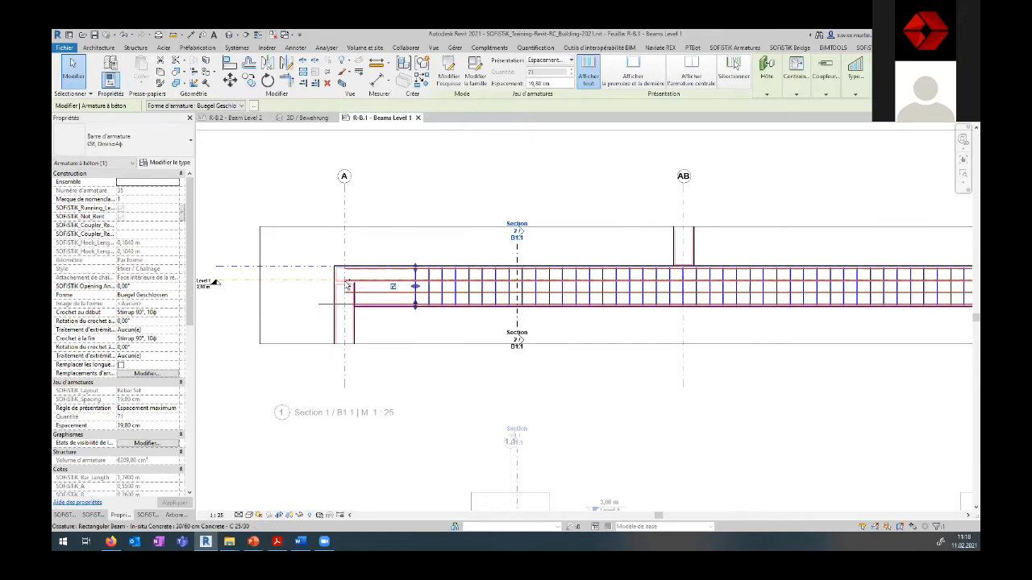
left_click(397, 376)
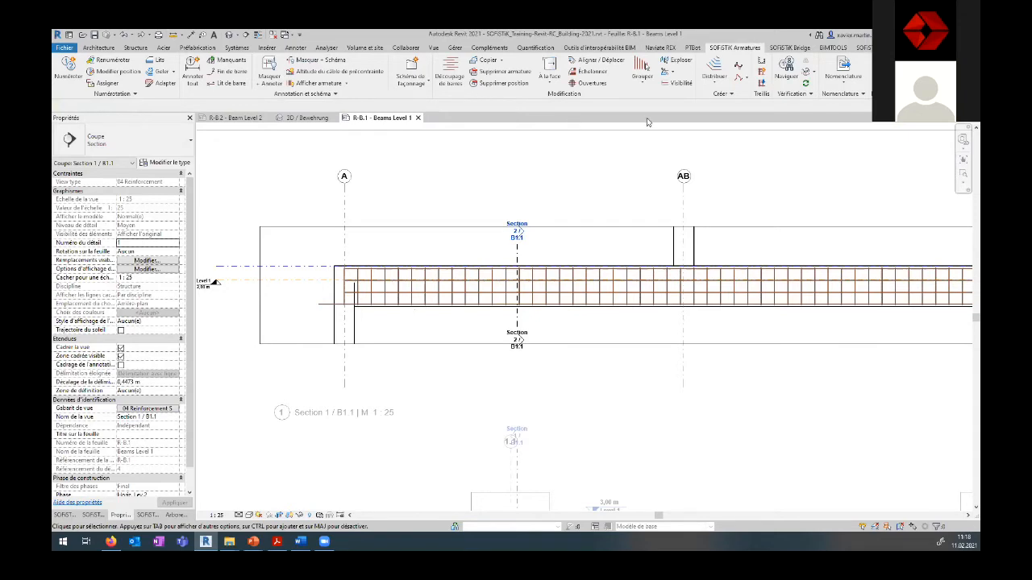
Step: Split the beam's stirrup set after the eighth stirrup from axis A
left_click(673, 72)
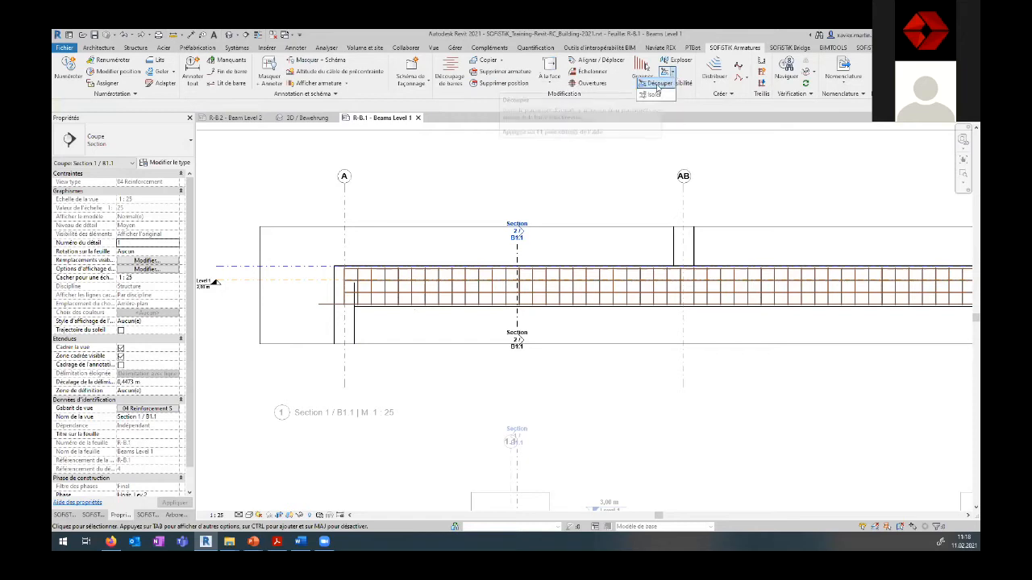
left_click(660, 84)
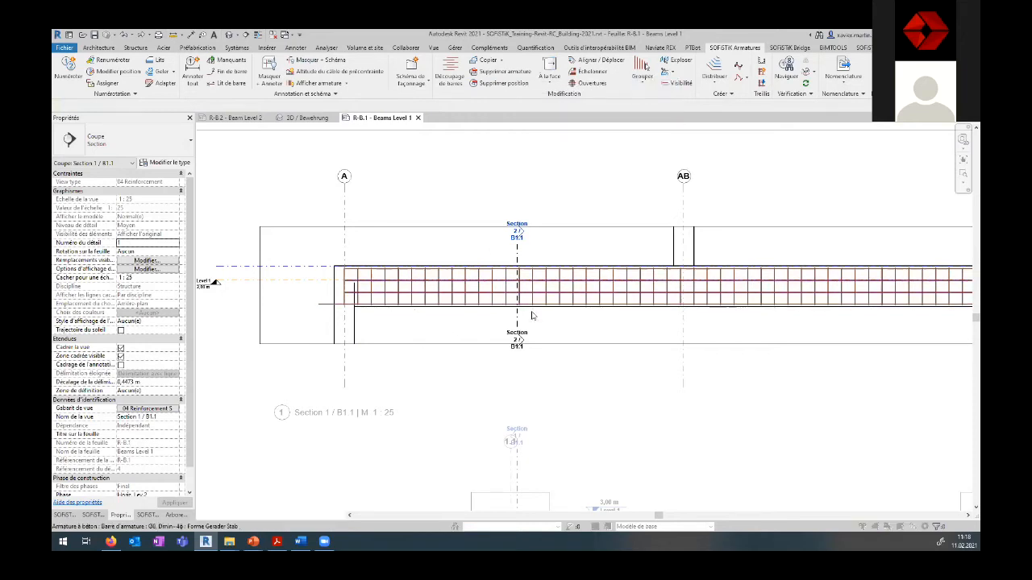
left_click(439, 289)
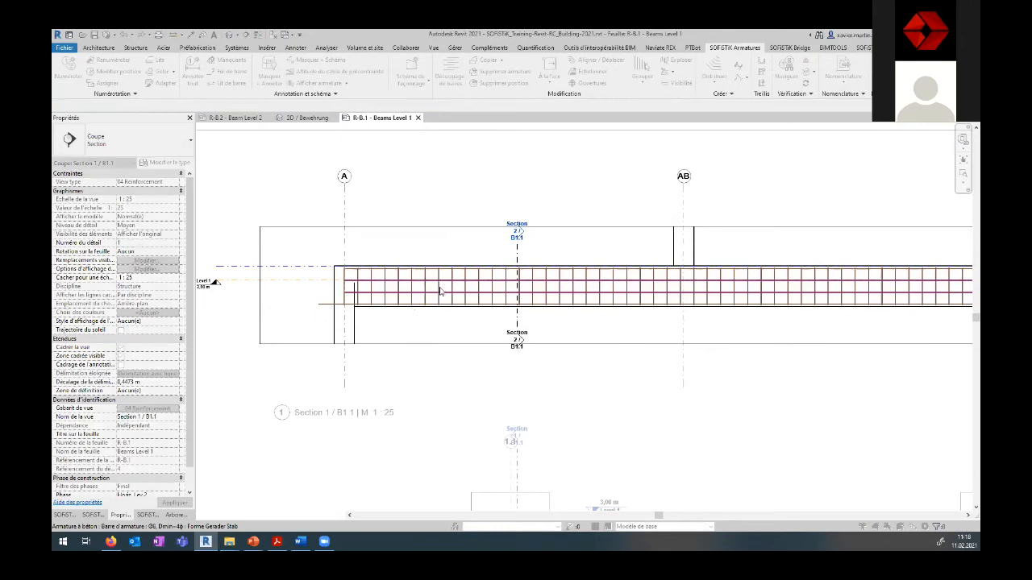
scroll(441, 290, "up", 3)
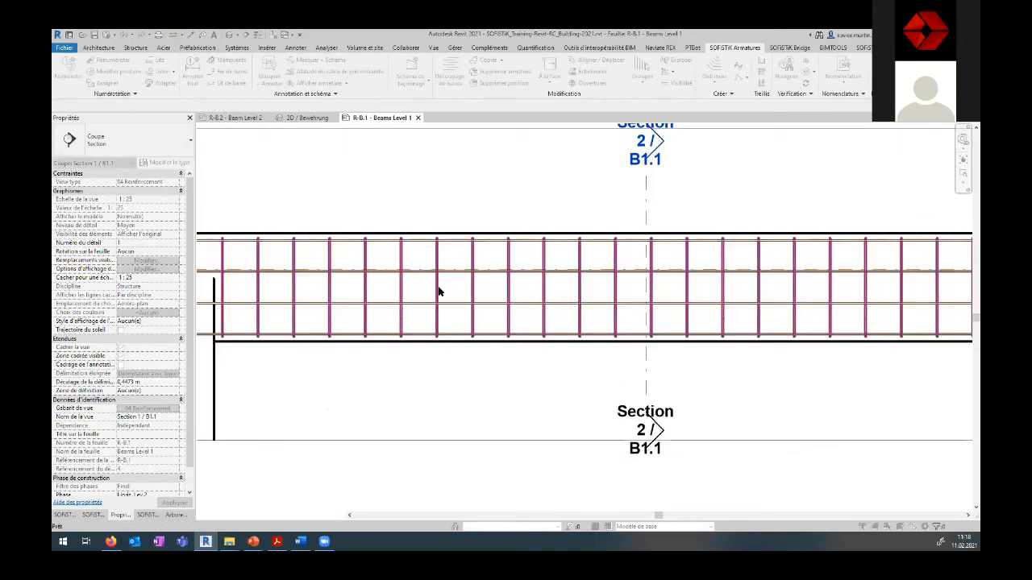
left_click(473, 331)
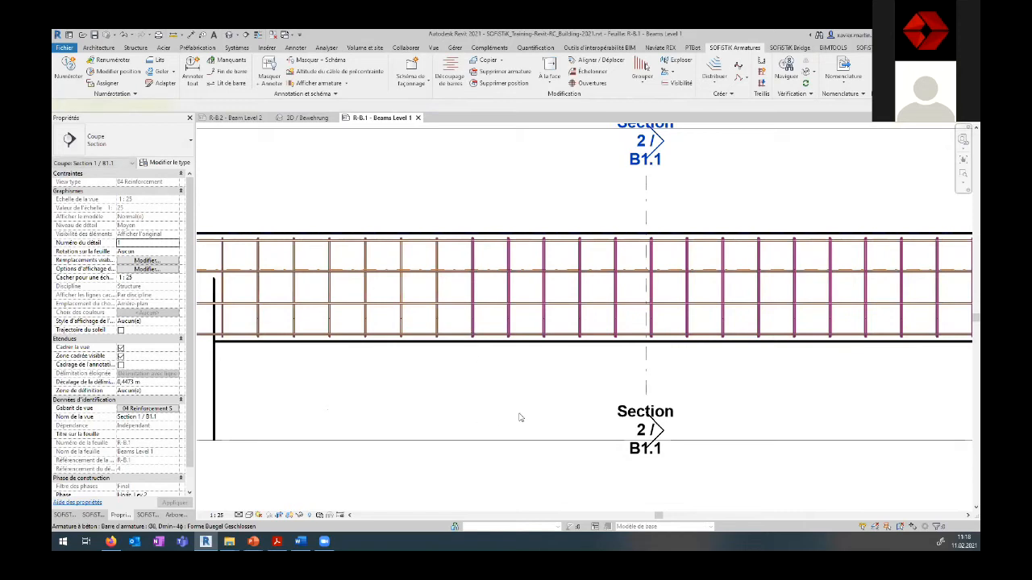
left_click(503, 337)
scroll(497, 375, "down", 2)
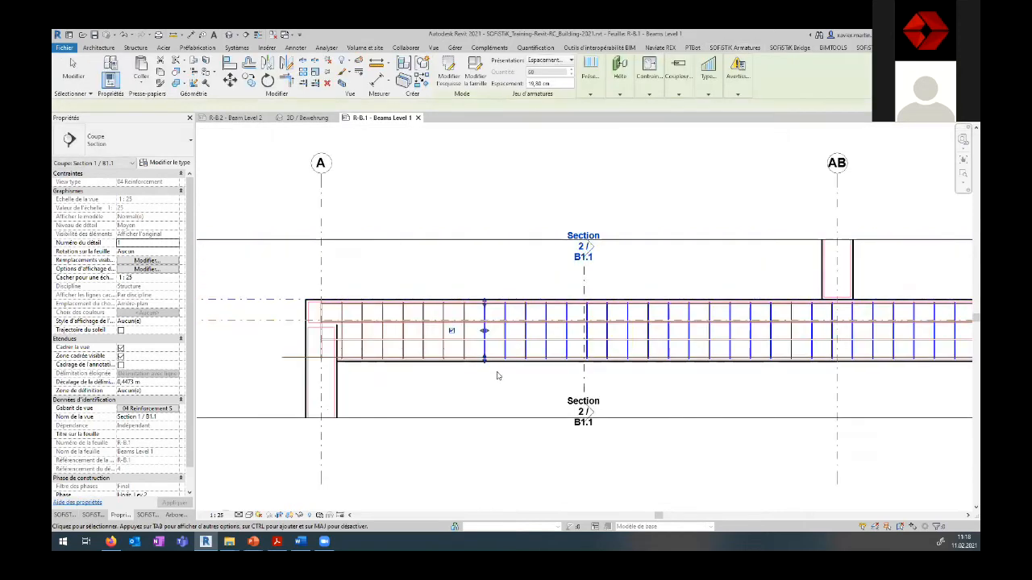
Step: Set the spacing of the short stirrup set at axis A to 10 cm
left_click(485, 357)
left_click(464, 352)
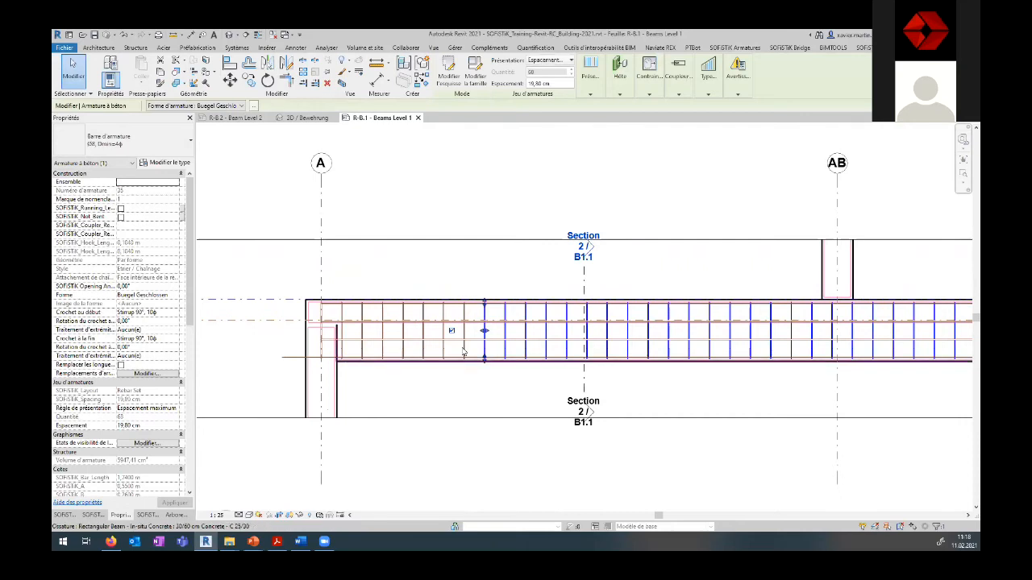
left_click(560, 84)
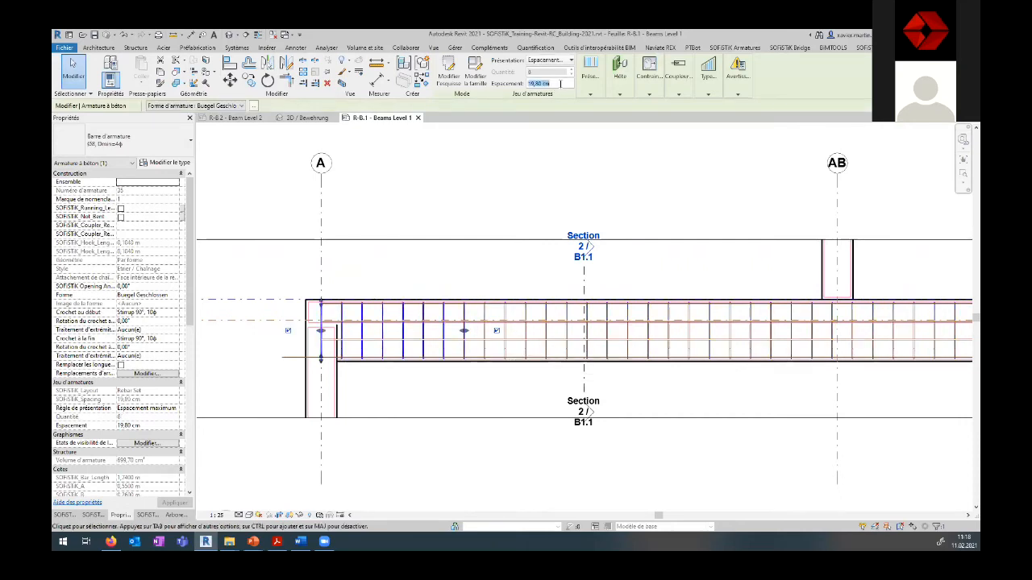
type("10")
key("Return")
key("Escape")
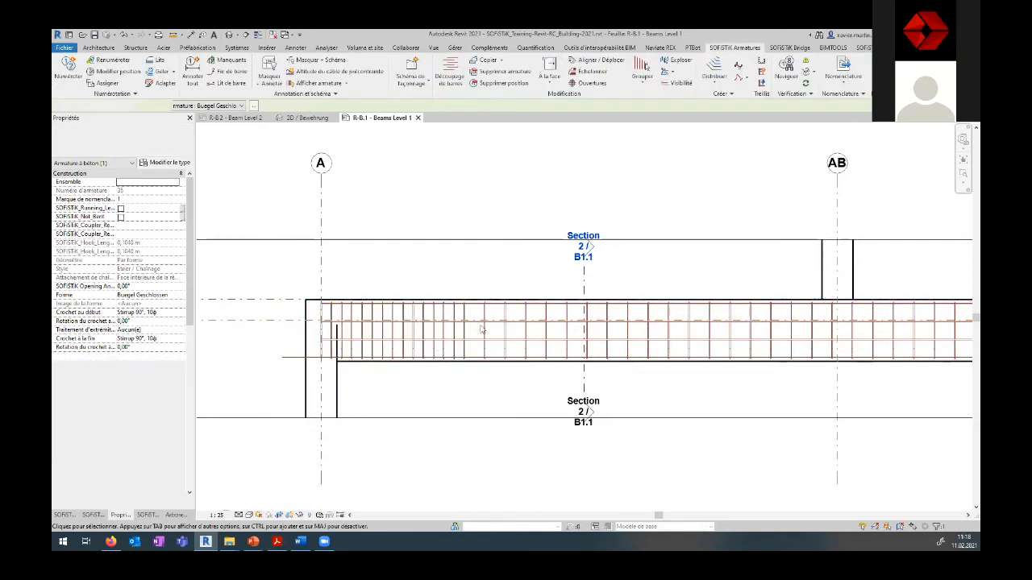
key("Escape")
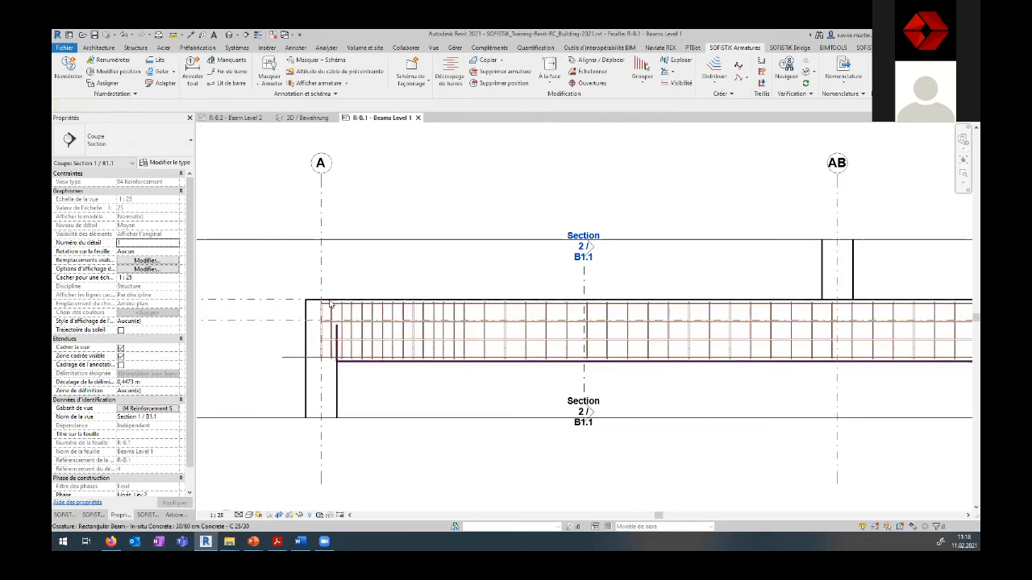
Step: Examine the stirrup layout along the Section 1 / B1.1 elevation and look over the cross-sections below it
scroll(833, 448, "down", 2)
middle_click_drag(813, 436, 578, 402)
middle_click_drag(780, 437, 433, 386)
middle_click_drag(353, 396, 618, 274)
scroll(355, 397, "up", 3)
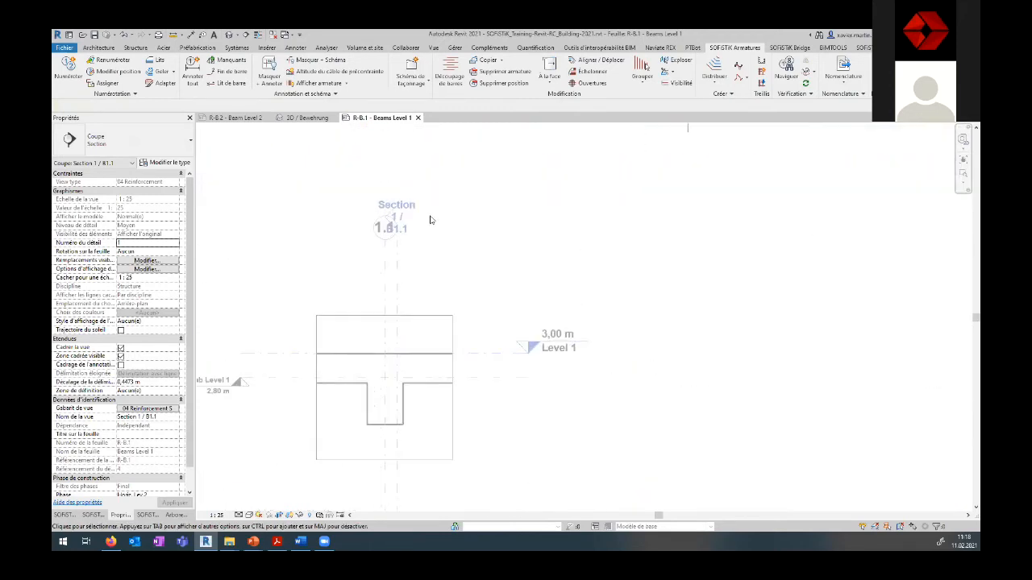
scroll(431, 234, "down", 3)
middle_click_drag(454, 219, 467, 360)
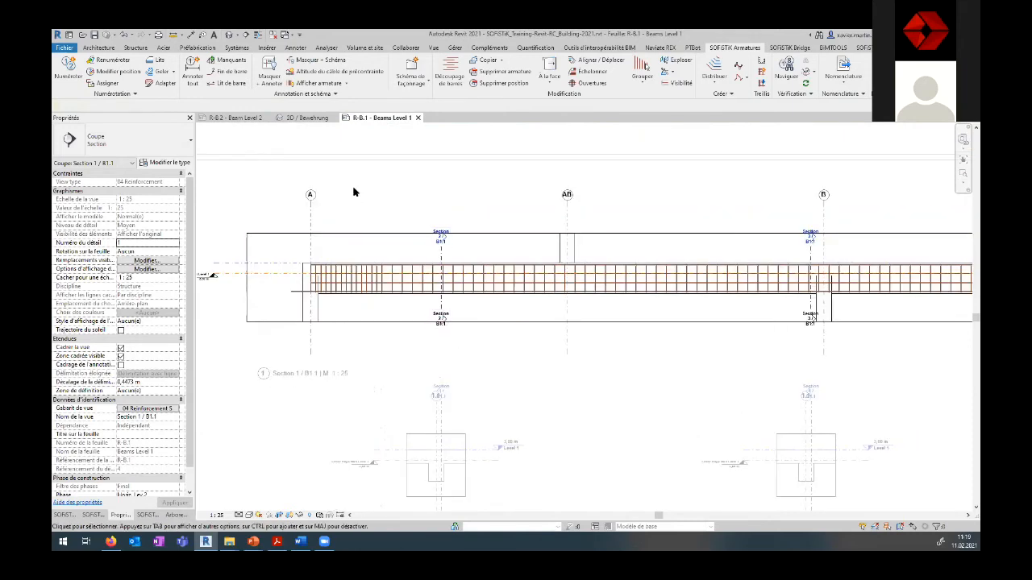
Step: Open the 3D / Bewehrung view of the shell model, show the PowerPoint slide on modelling complements and return to Revit
left_click(312, 121)
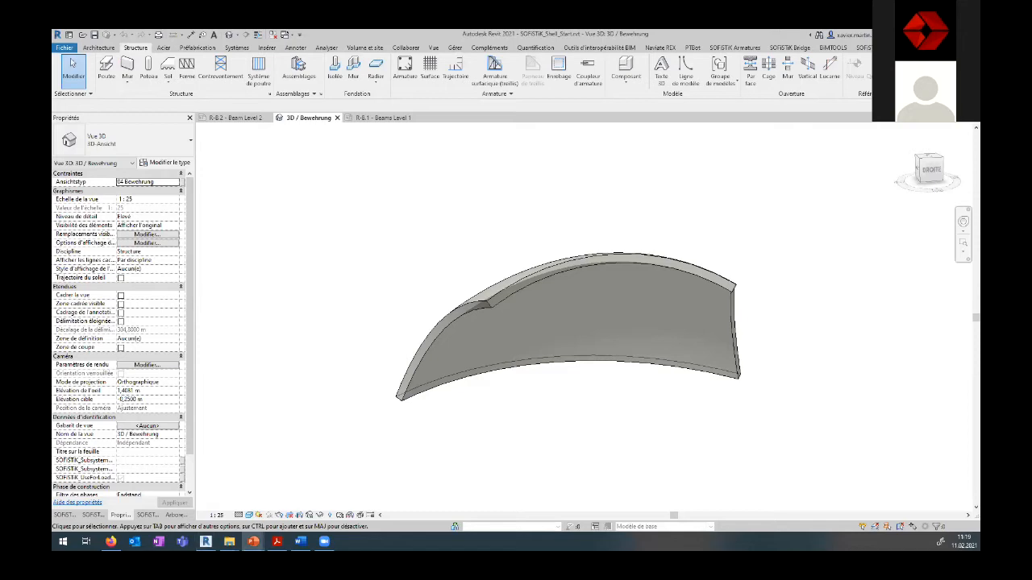
left_click(253, 542)
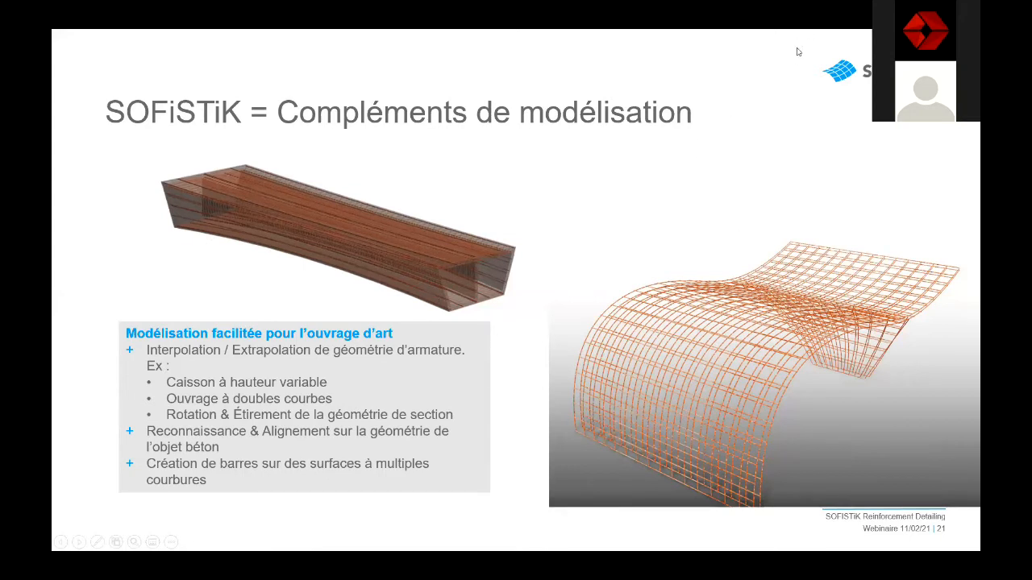
key("alt+Tab")
Step: Create free surface reinforcement on the curved shell in the main and transverse directions, with 1.000 m maximum spacing and Ø6, Dmin=15ϕ bars
left_click(755, 51)
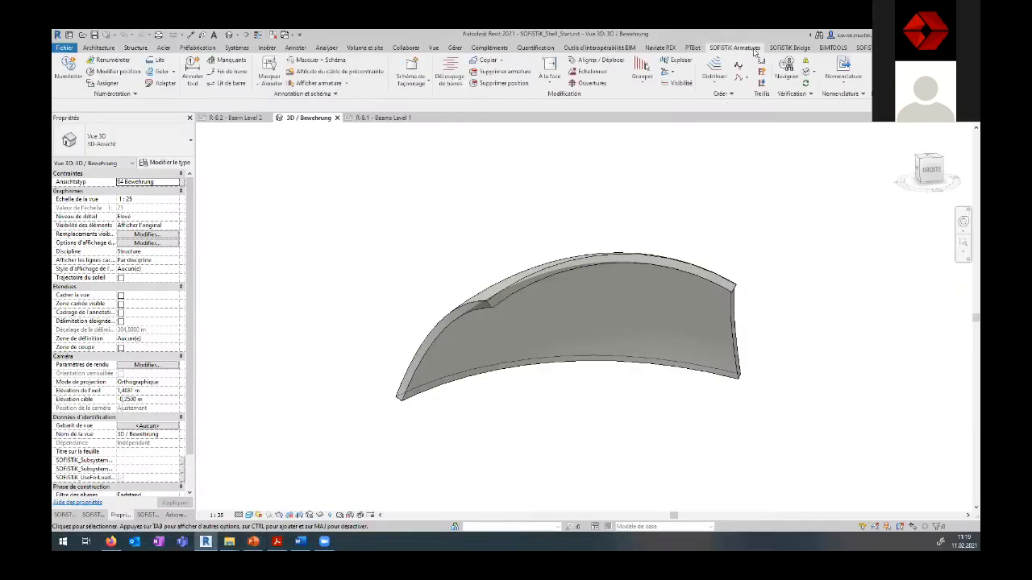
left_click(715, 84)
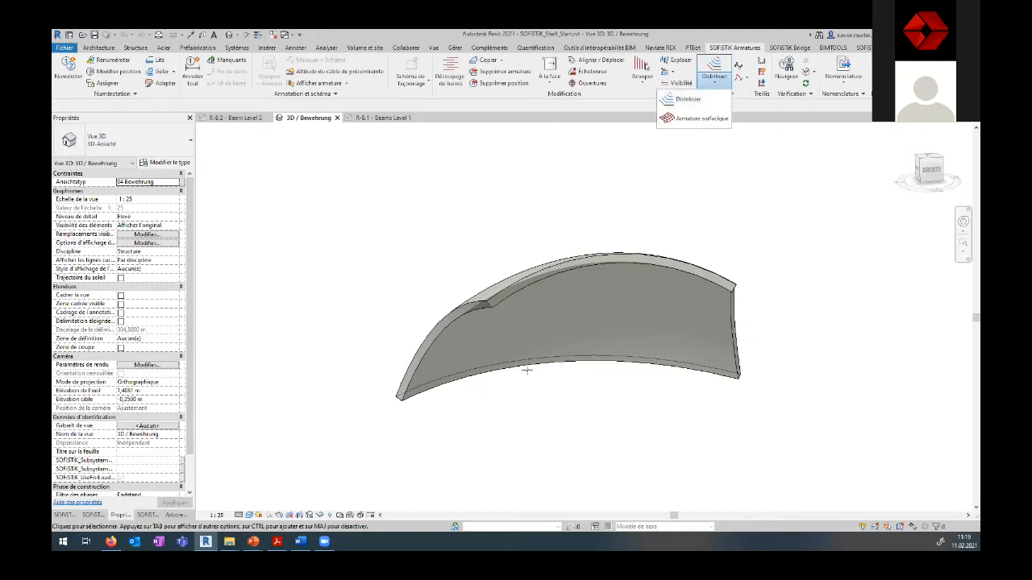
left_click(402, 379)
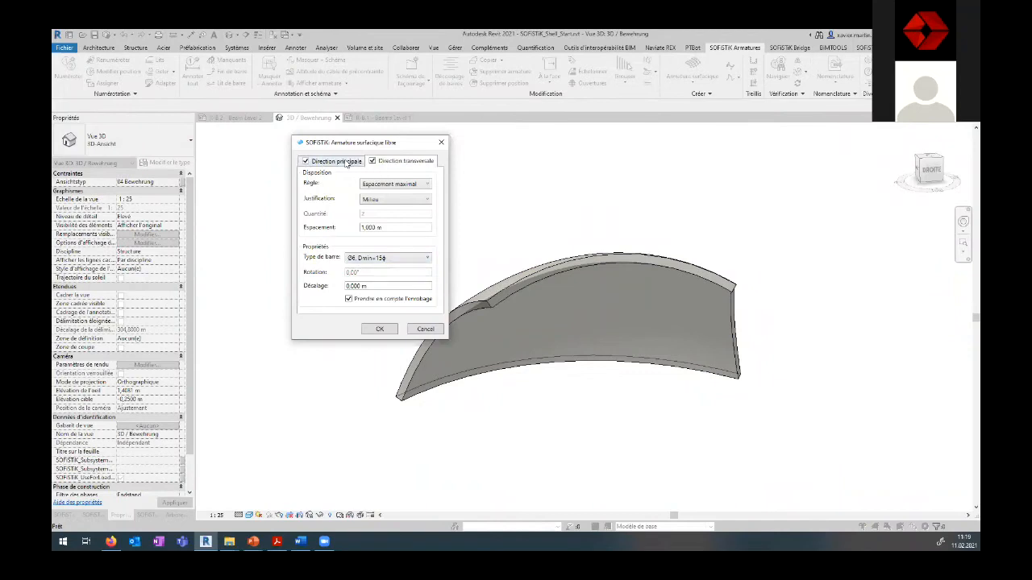
left_click(389, 331)
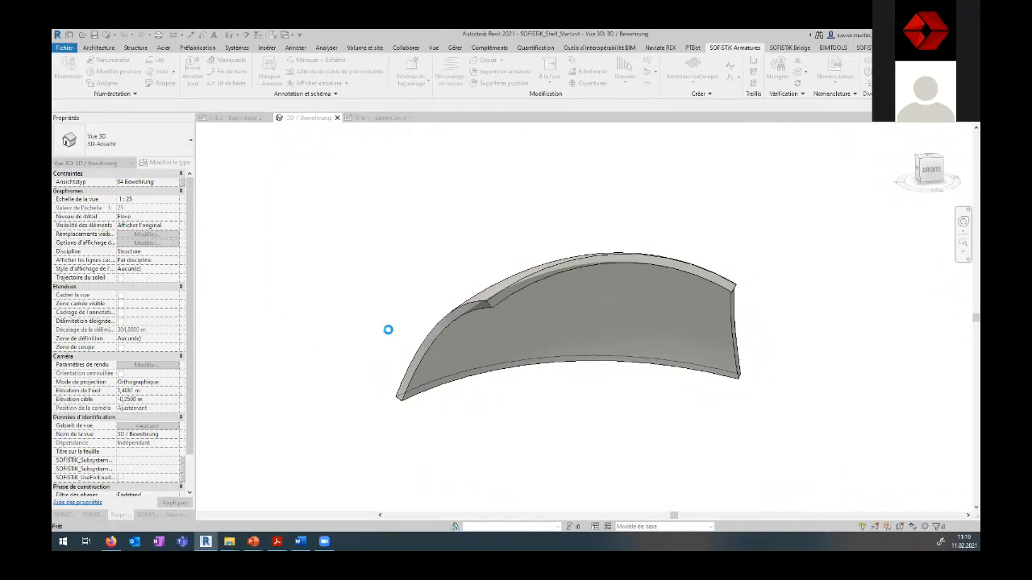
middle_click_drag(589, 408, 833, 360, "shift")
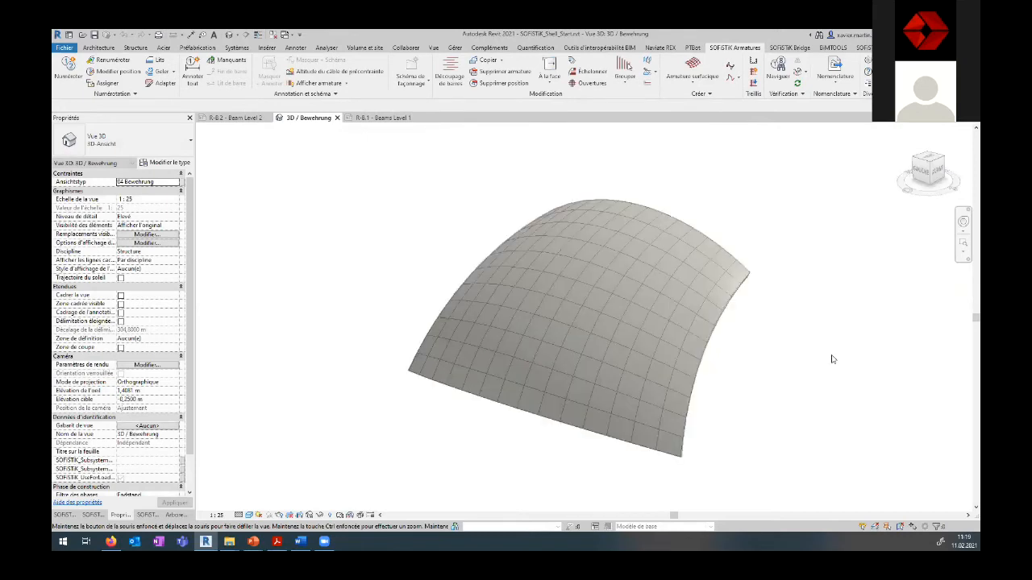
middle_click_drag(833, 359, 758, 350, "shift")
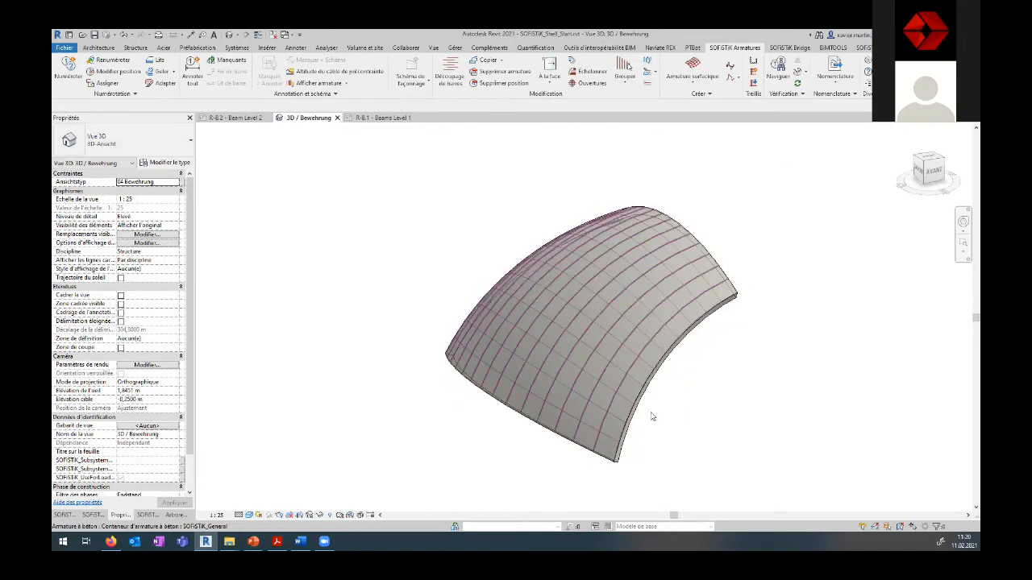
Step: Display the shell's reinforcement as solid bars in the active view only and inspect the bars near the shell's edge
scroll(657, 411, "up", 1)
scroll(538, 408, "up", 2)
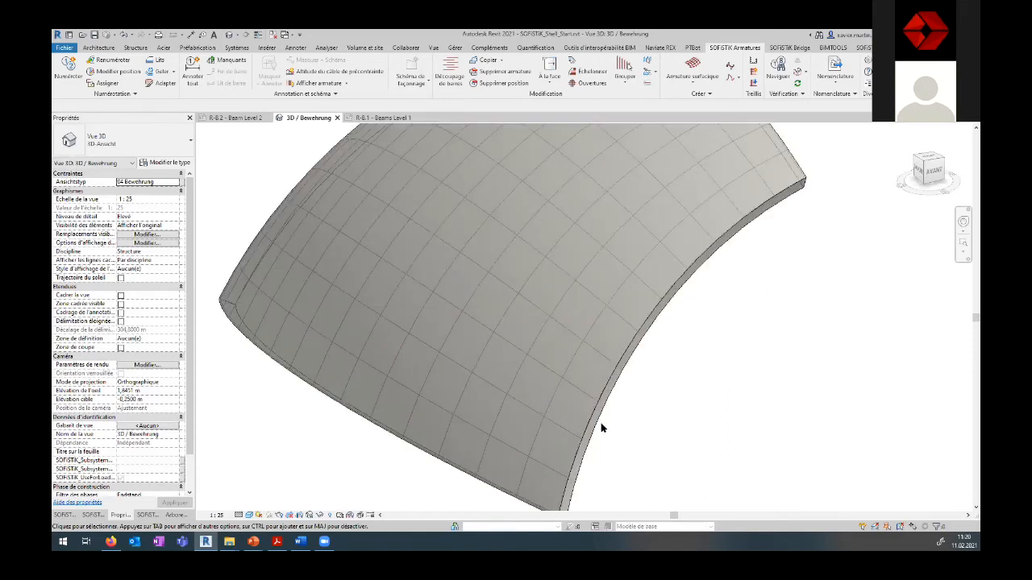
scroll(600, 428, "up", 2)
scroll(667, 428, "down", 5)
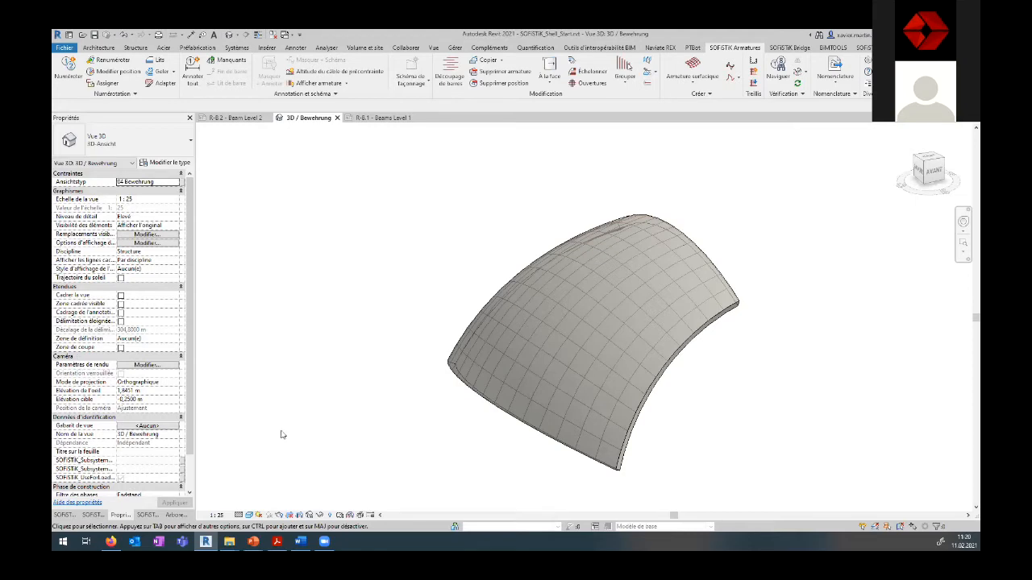
left_click(646, 86)
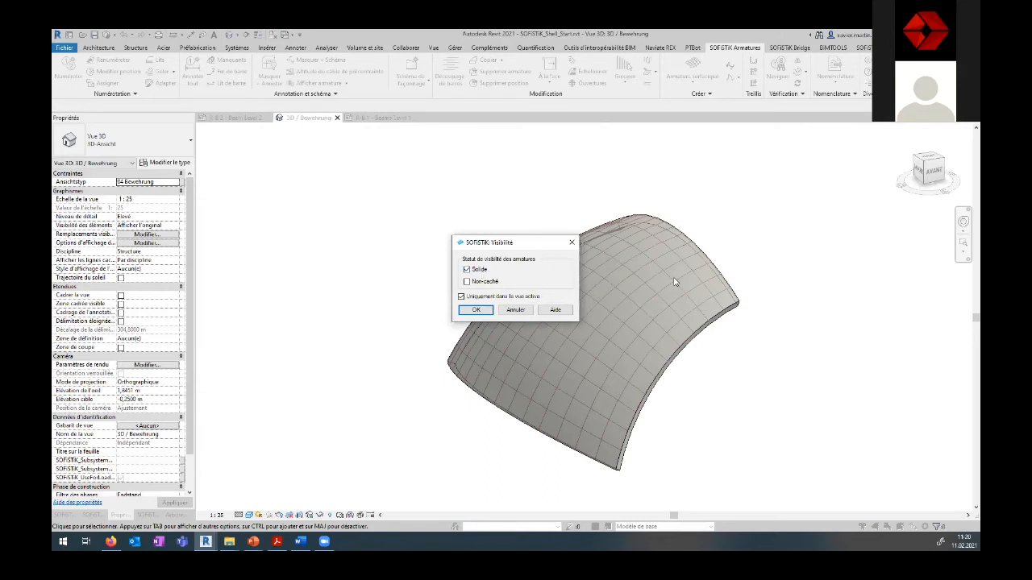
left_click(477, 311)
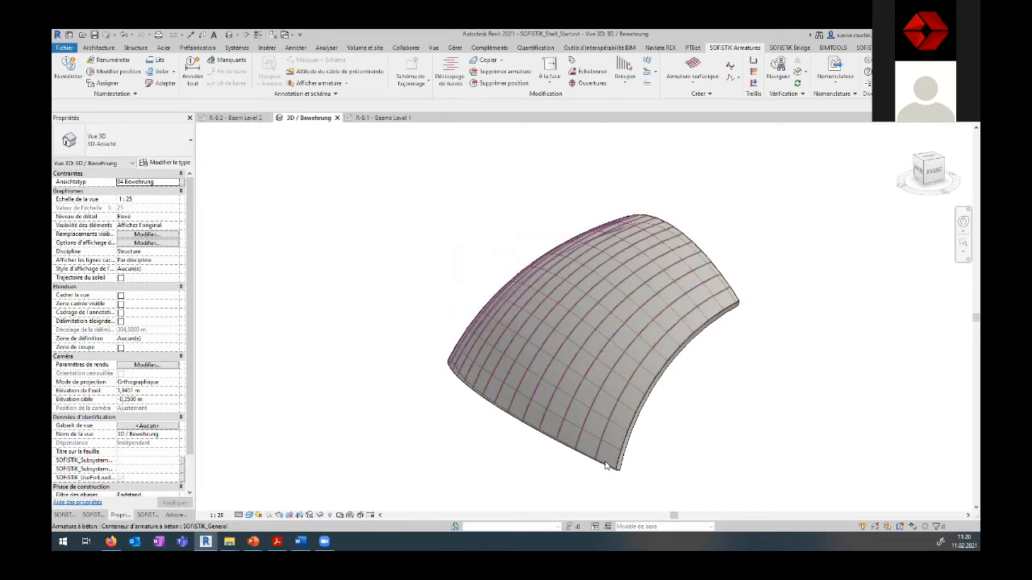
scroll(464, 419, "up", 10)
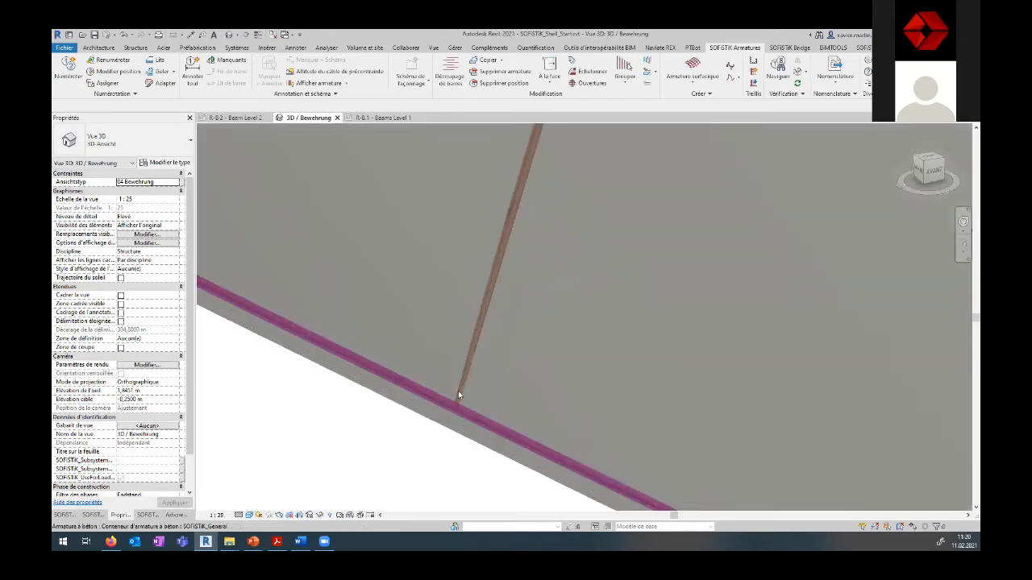
middle_click_drag(453, 391, 478, 393, "shift")
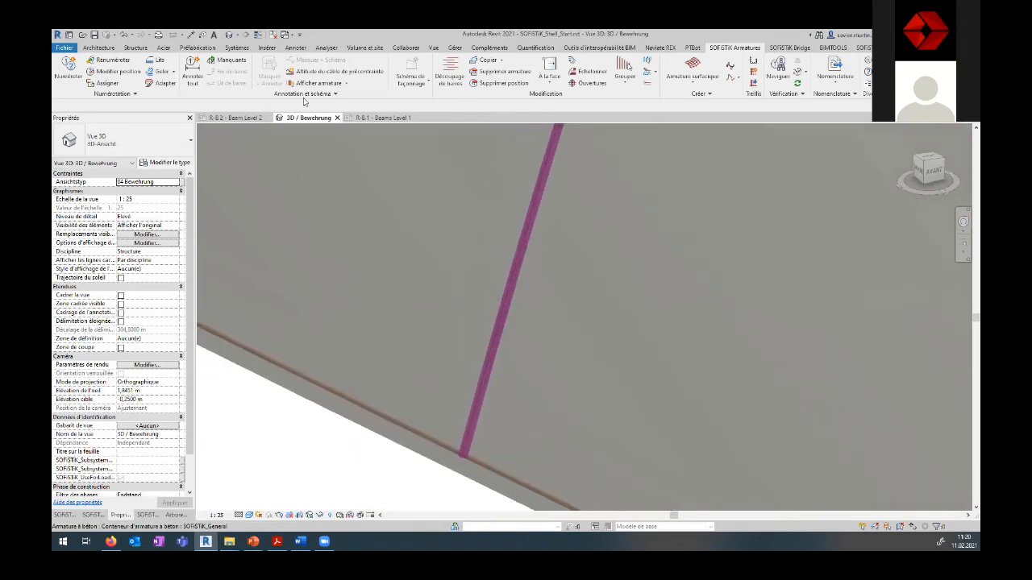
middle_click_drag(474, 403, 422, 228, "shift")
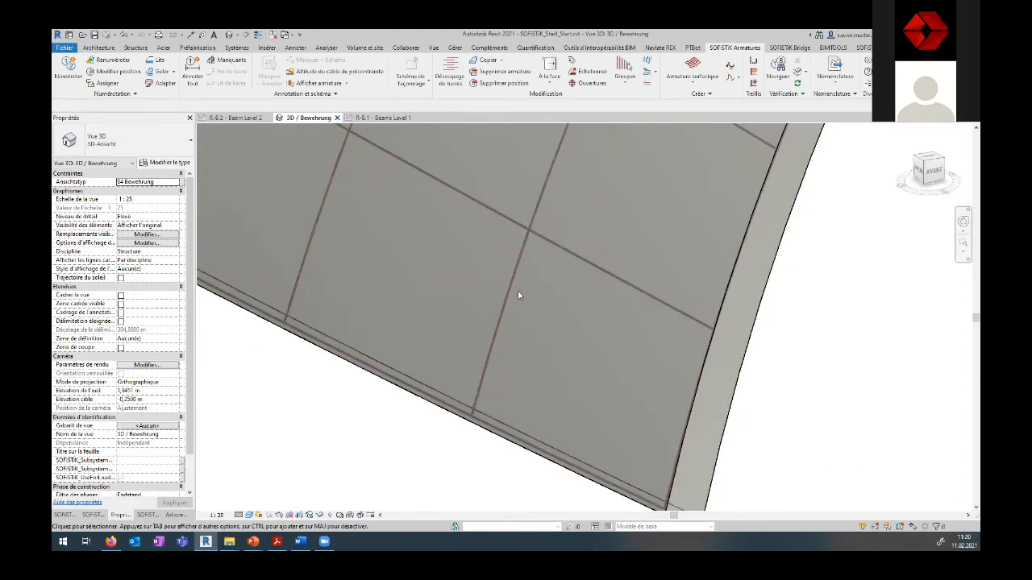
Step: Close SOFiSTiK_Shell_Start.rvt without saving its changes
double_click(56, 34)
key("Tab")
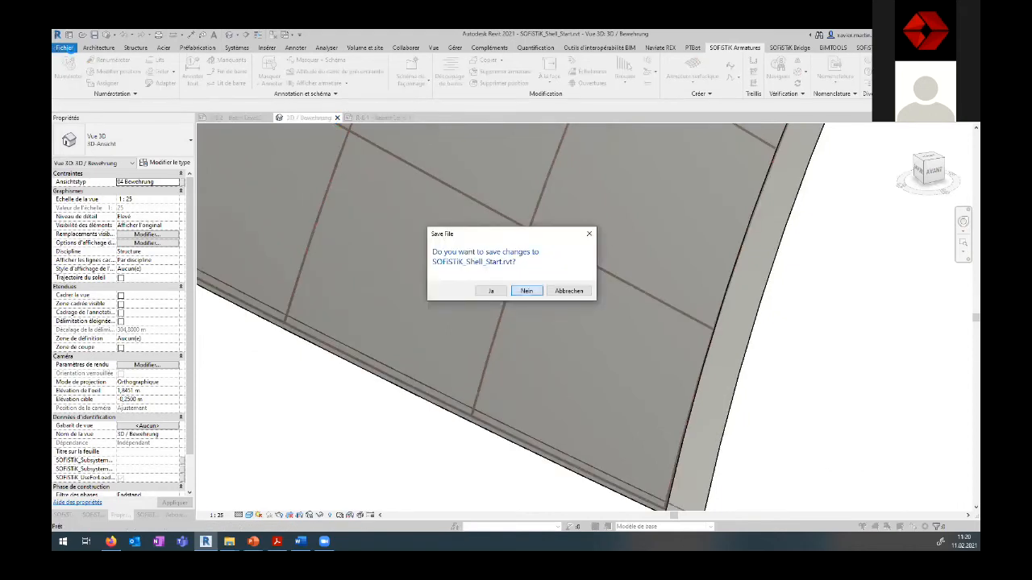
key("Return")
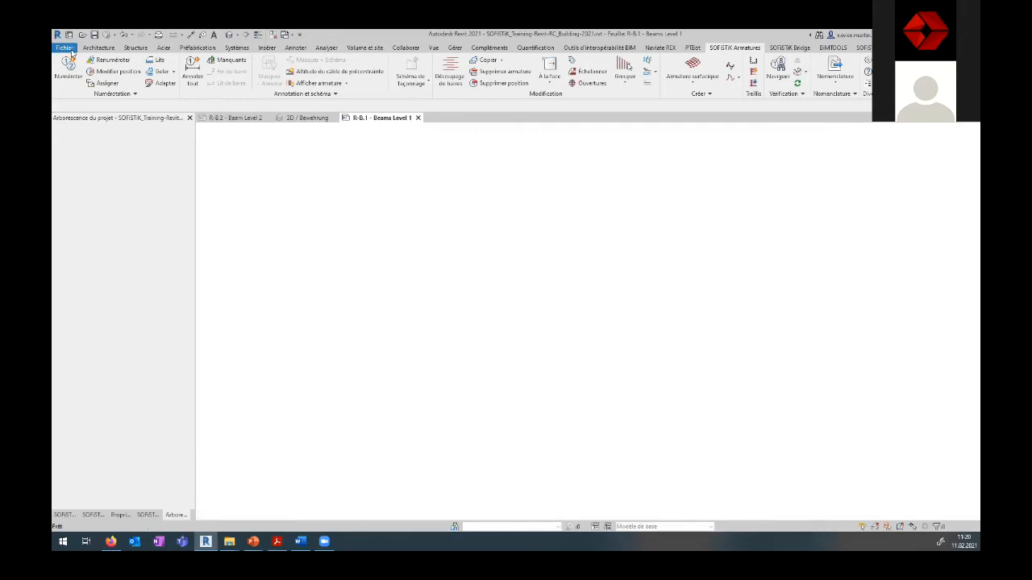
Step: Open the recent model DoubleCurved_Bridge-Start.rvt in its 3D Bridge view
left_click(73, 52)
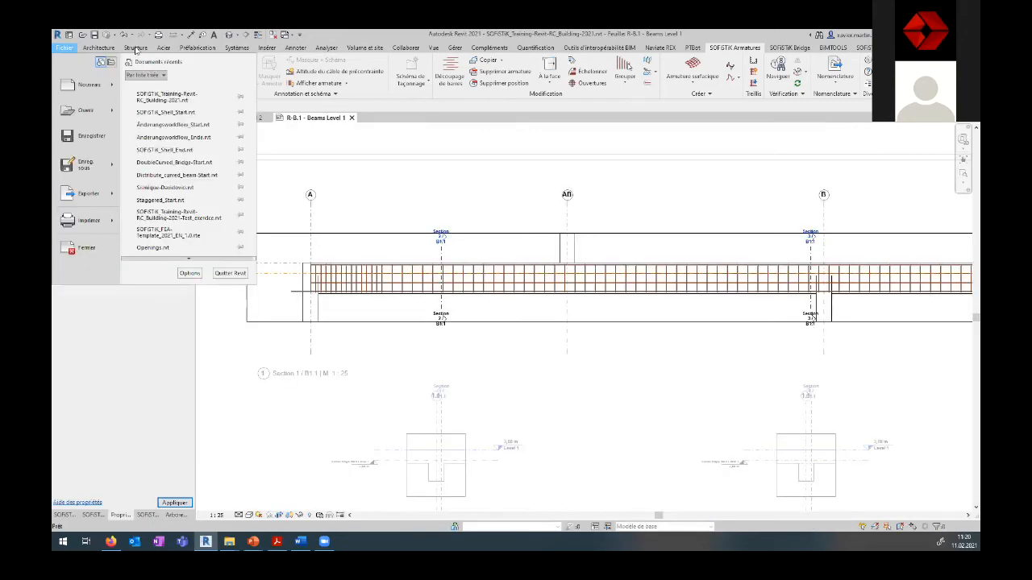
left_click(70, 52)
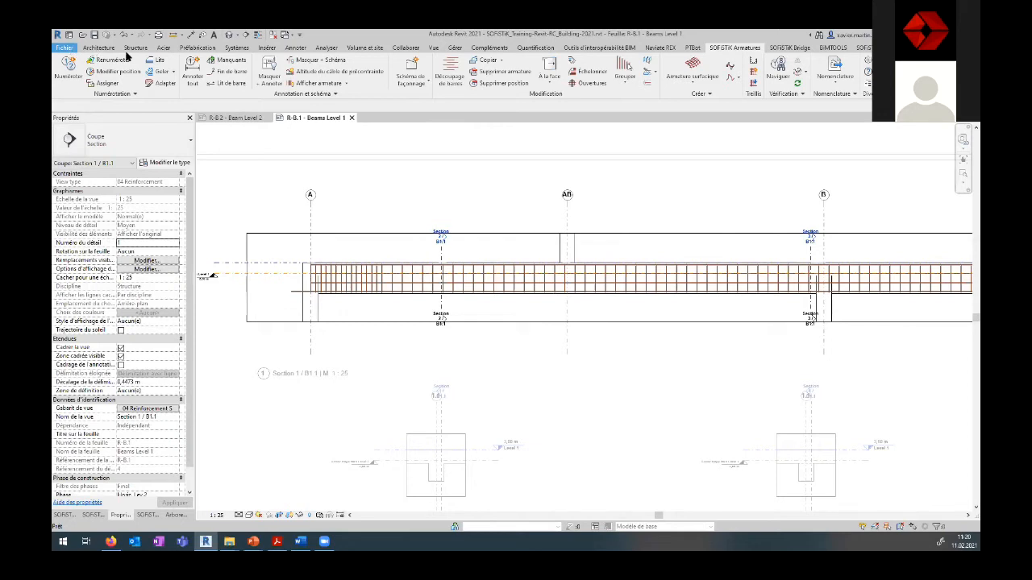
left_click(65, 48)
left_click(183, 163)
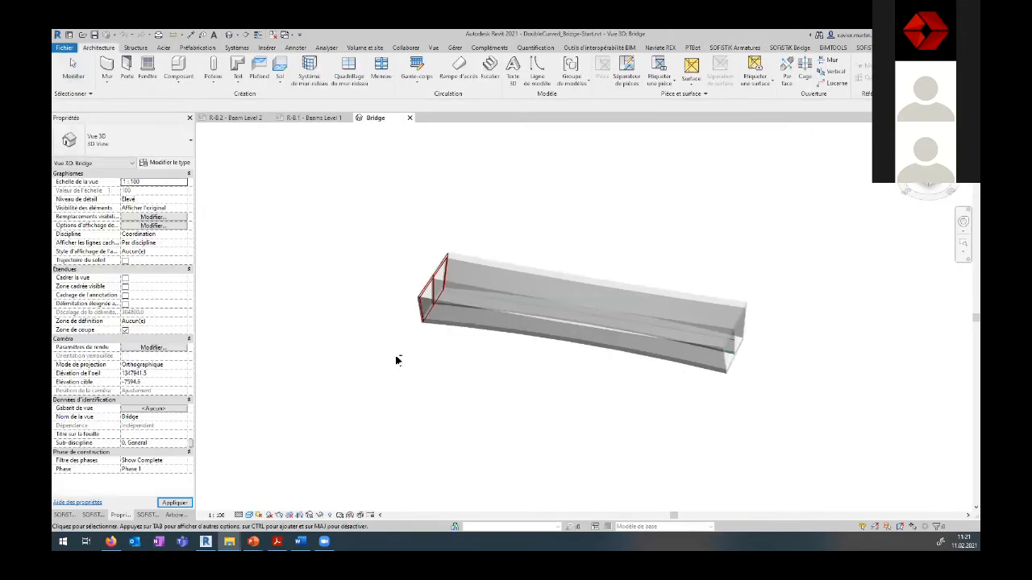
Step: Examine the double-curved box girder bridge from the side, from above and at its end section with the modelled bars
middle_click_drag(493, 406, 498, 402, "shift")
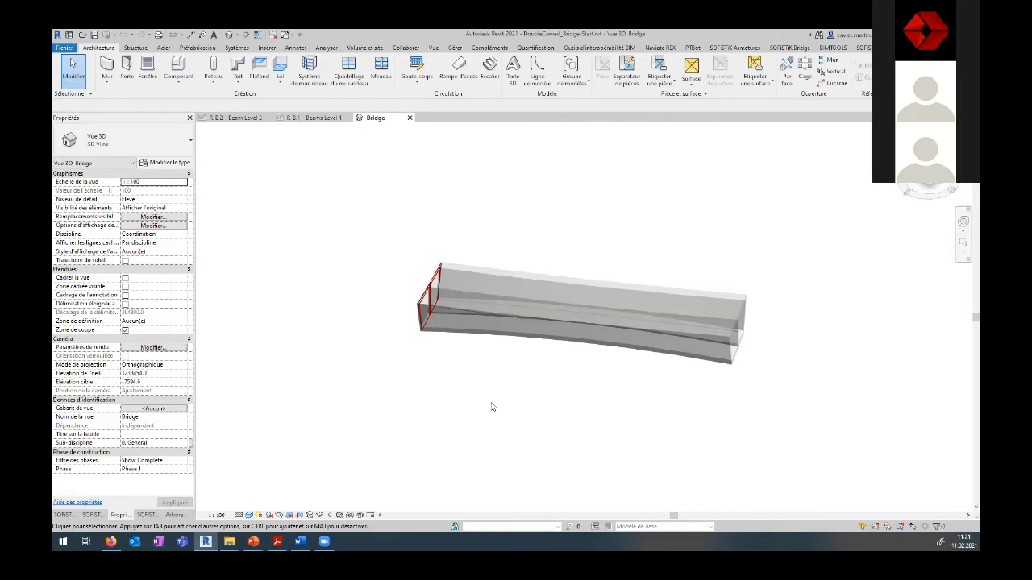
middle_click_drag(418, 410, 442, 299, "shift")
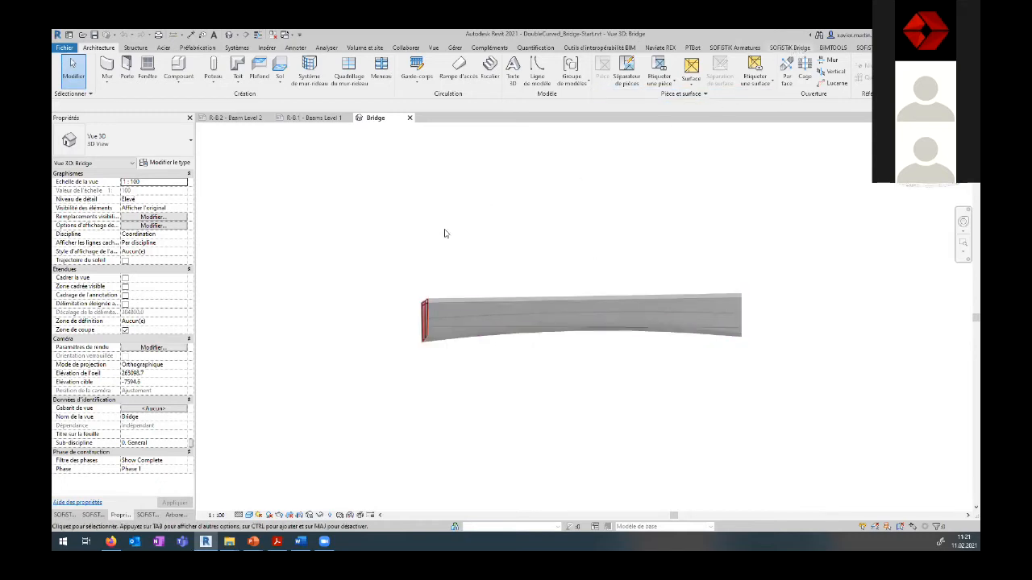
left_click(789, 48)
left_click(756, 48)
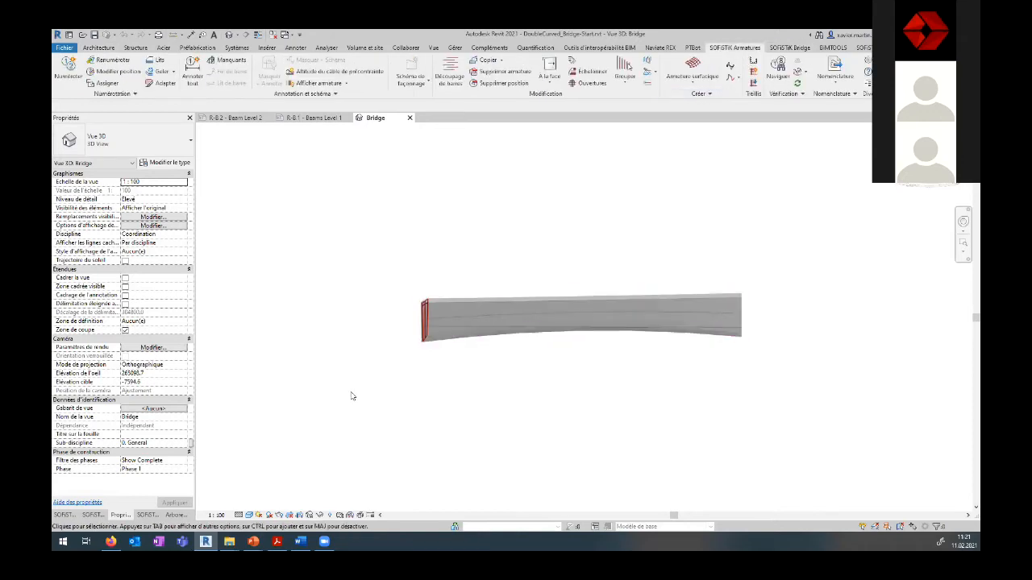
middle_click_drag(341, 384, 545, 357, "shift")
scroll(520, 407, "up", 3)
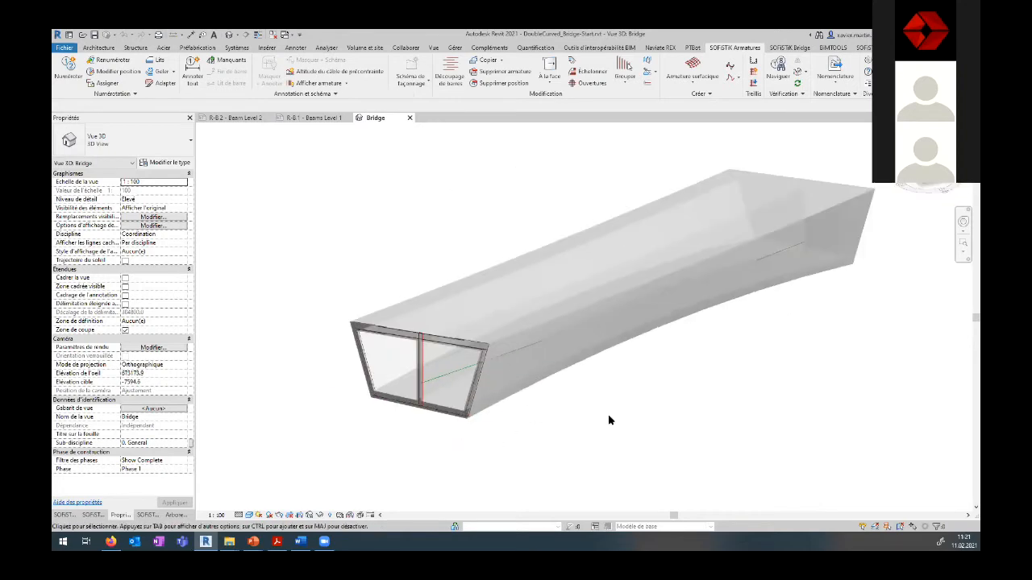
scroll(468, 373, "up", 2)
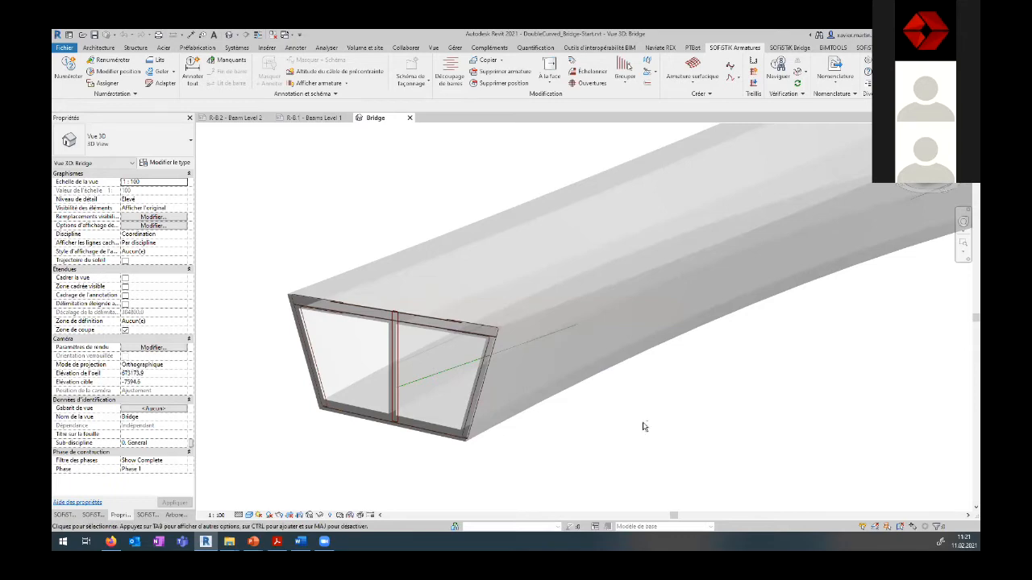
middle_click_drag(617, 417, 516, 353, "shift")
scroll(516, 353, "down", 3)
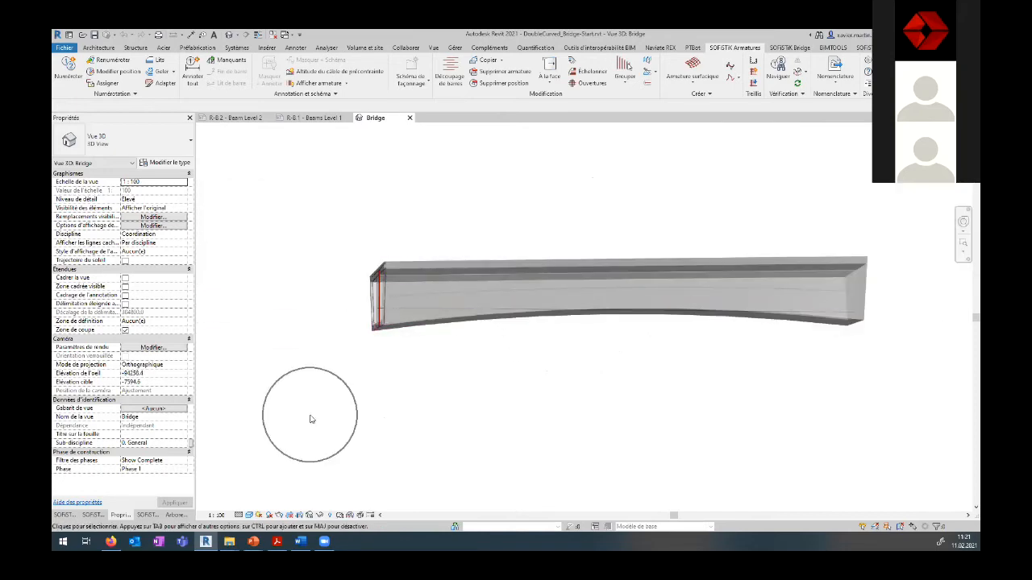
middle_click_drag(322, 420, 541, 318, "shift")
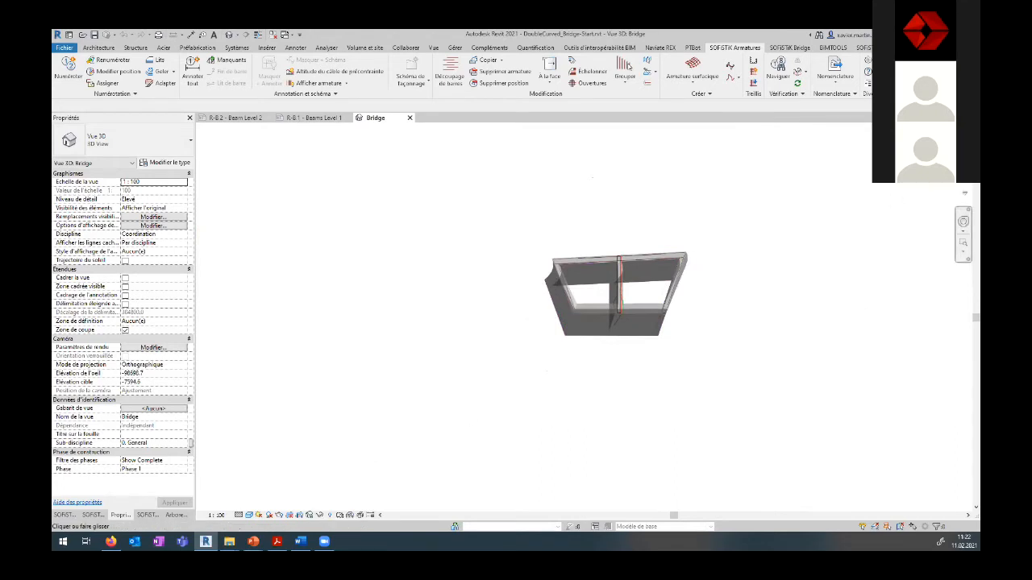
left_click(927, 162)
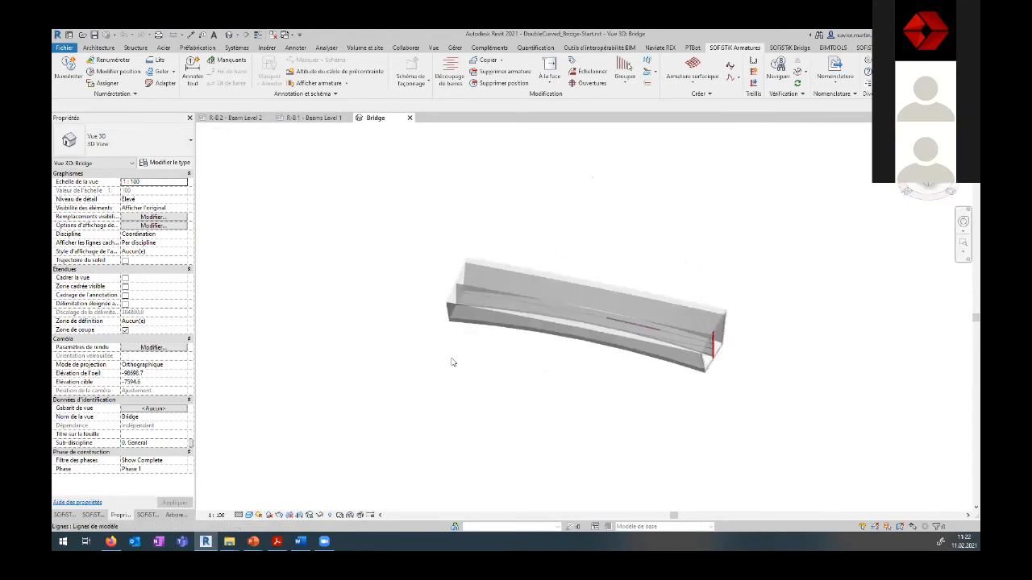
middle_click_drag(788, 360, 562, 392, "shift")
scroll(429, 200, "up", 6)
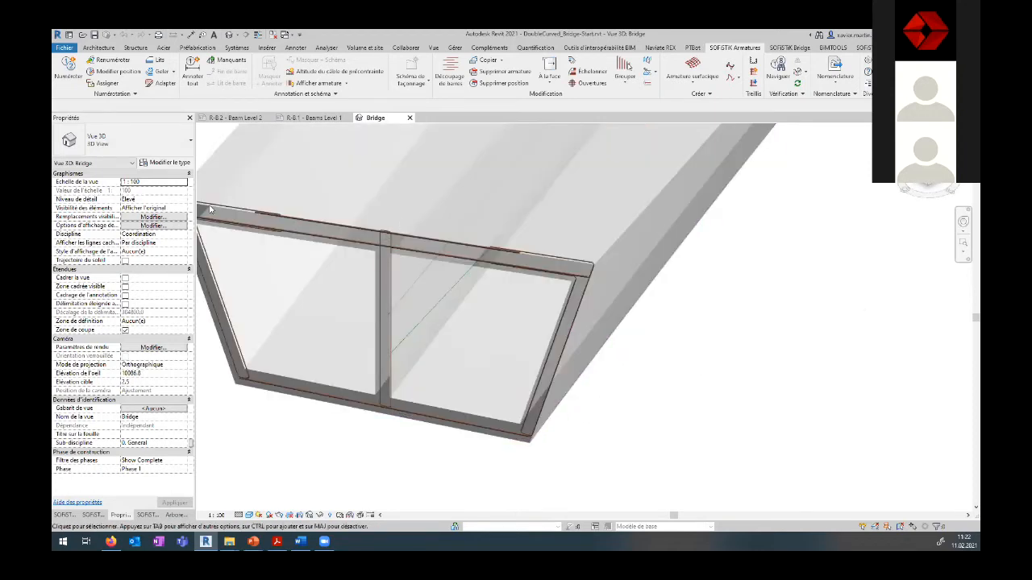
Step: Start a SOFiSTiK distribution of the outer web's reinforcement along the bridge, extrapolating from this end section without a second bar
left_click(695, 94)
left_click(689, 119)
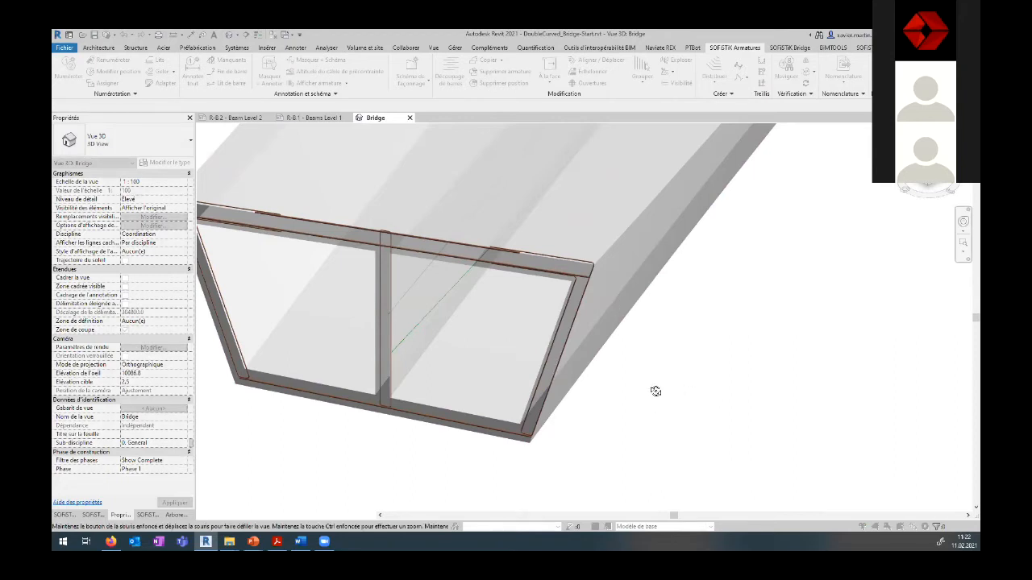
middle_click_drag(656, 392, 552, 291)
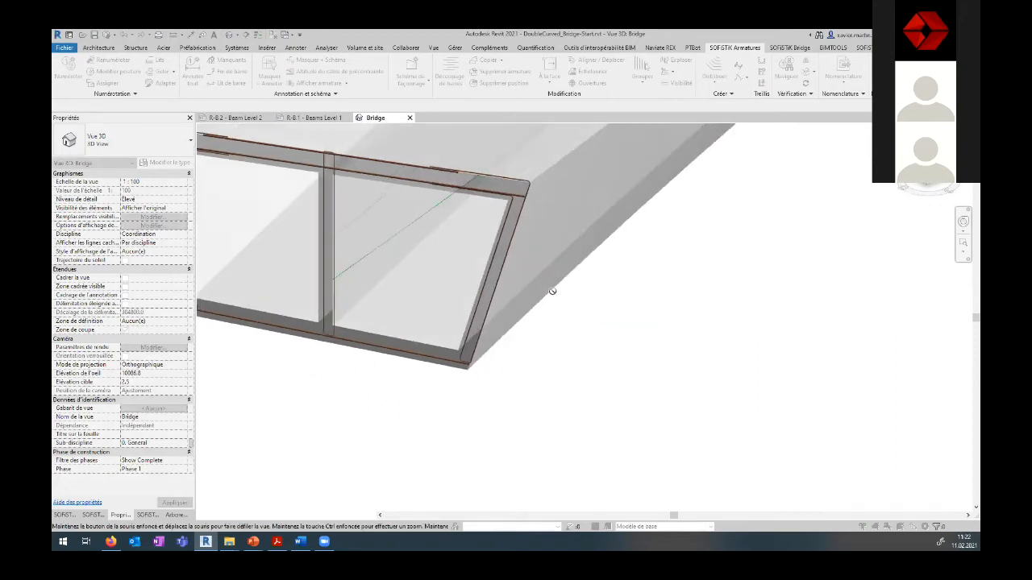
left_click(510, 256)
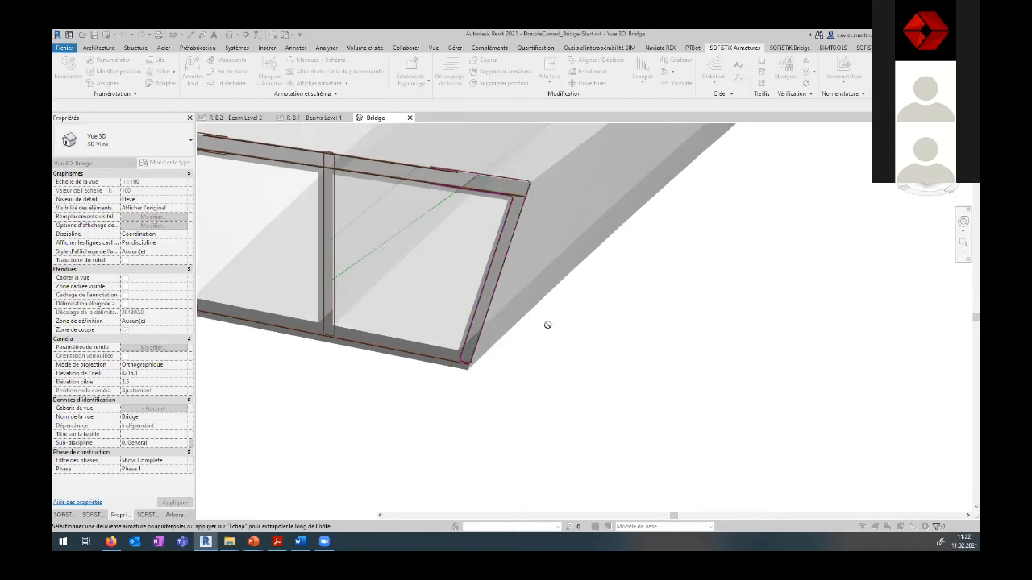
key("Escape")
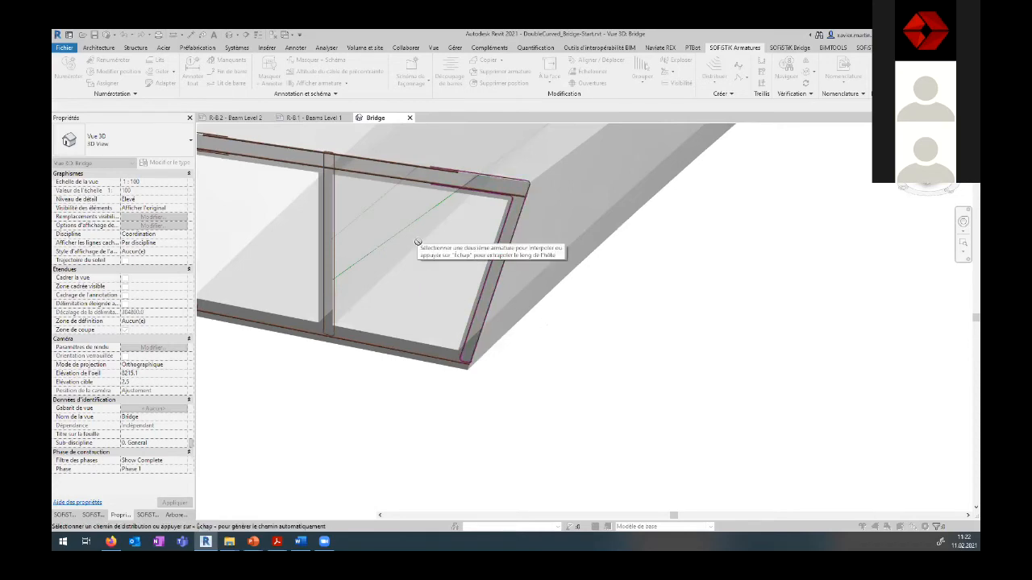
scroll(422, 274, "down", 2)
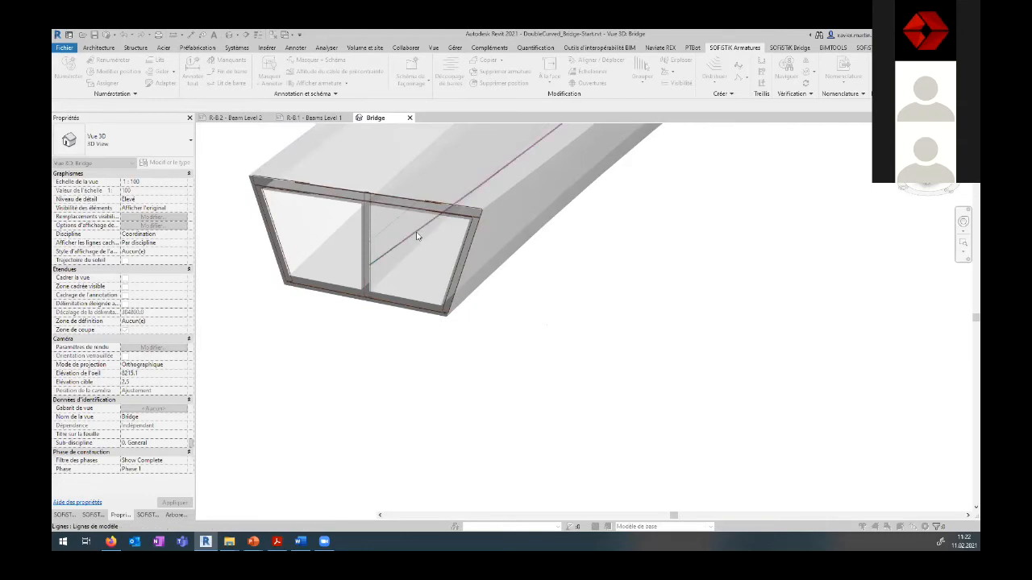
key("Escape")
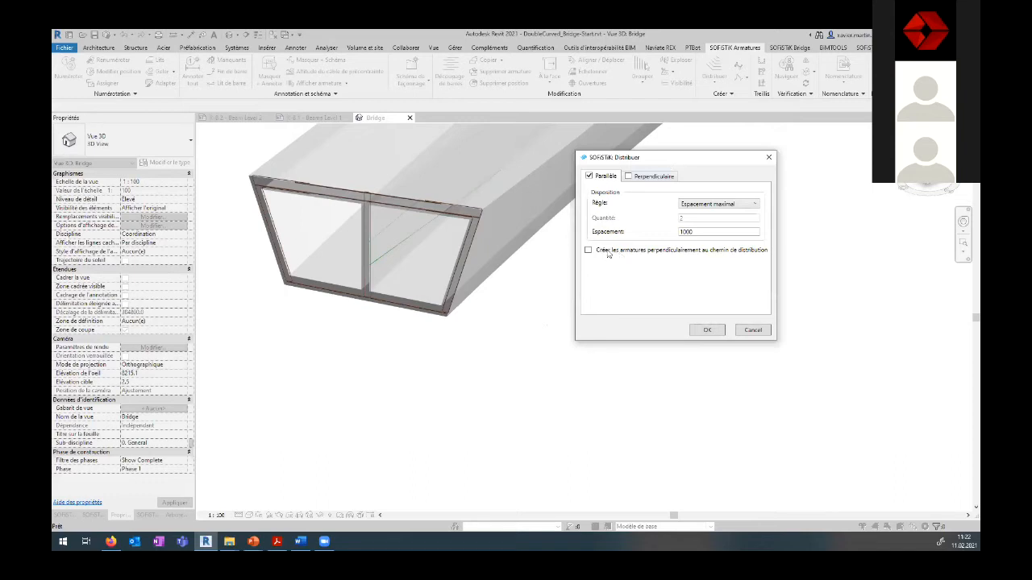
Step: Enable perpendicular bars in the distribution with a maximum spacing of 200 and accept the web's bar segments for them
left_click(633, 177)
left_click(631, 177)
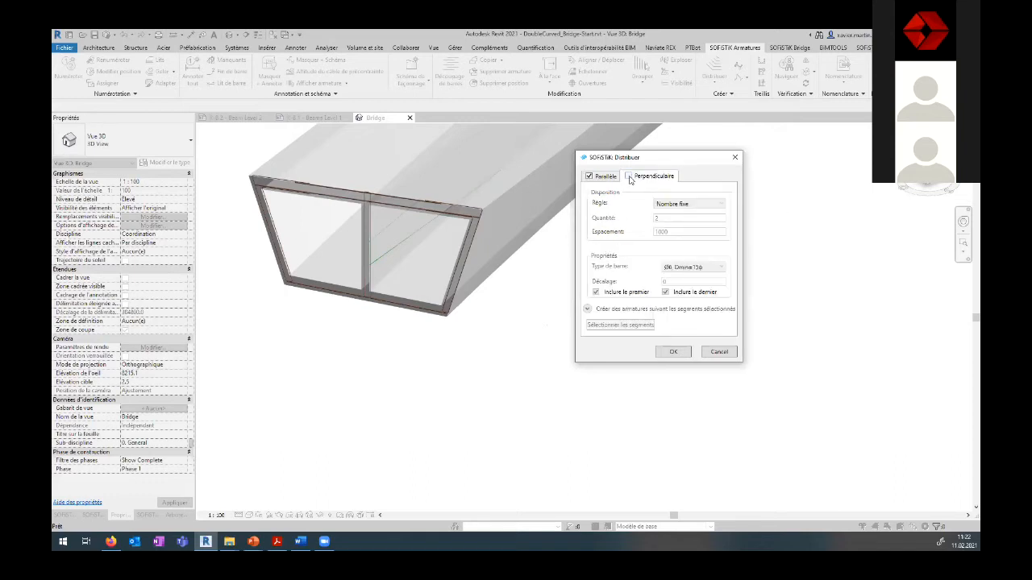
left_click(695, 204)
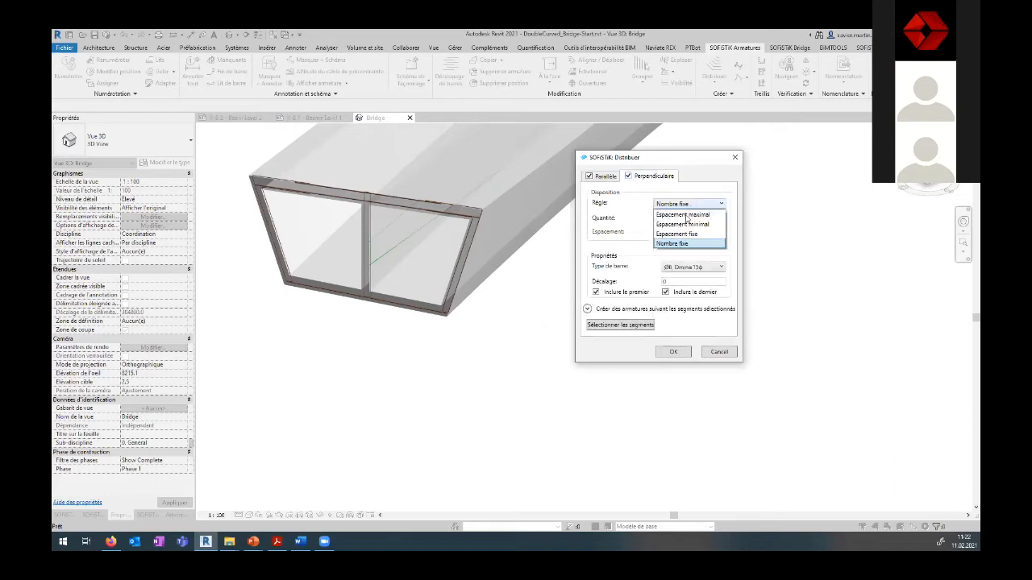
left_click(684, 234)
left_click(689, 204)
left_click(681, 215)
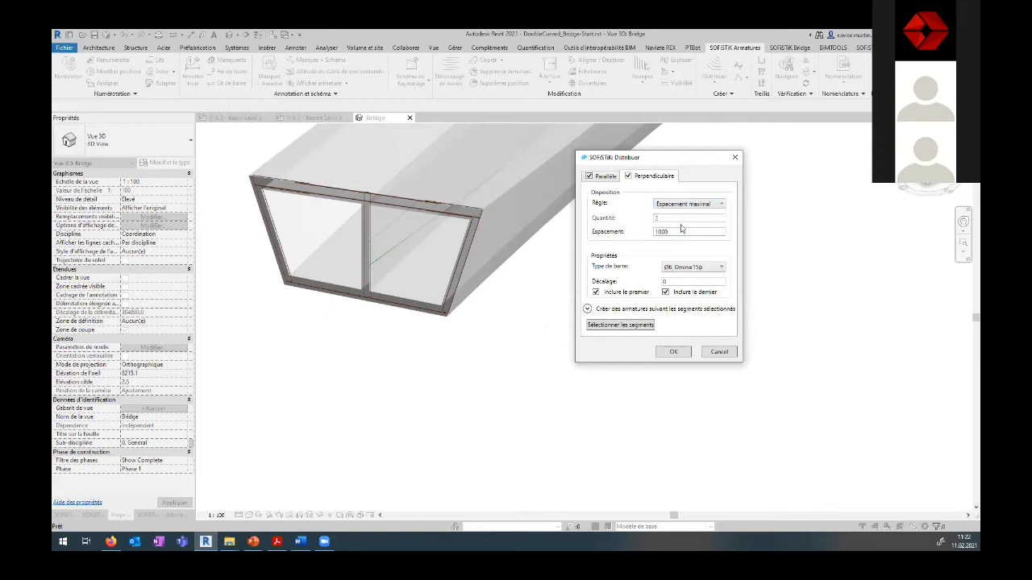
left_click_drag(673, 233, 647, 232)
type("200")
left_click(634, 325)
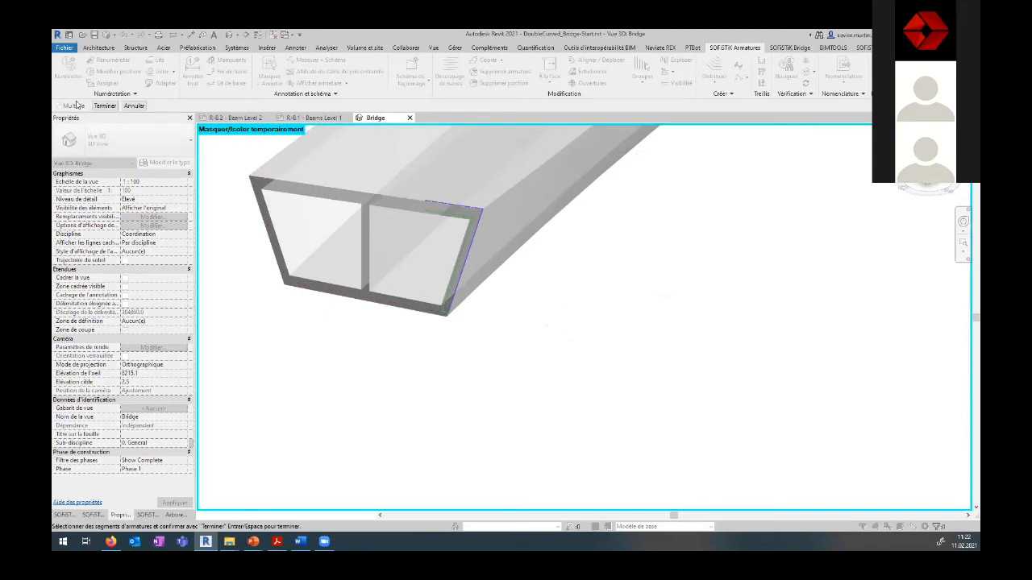
left_click(102, 107)
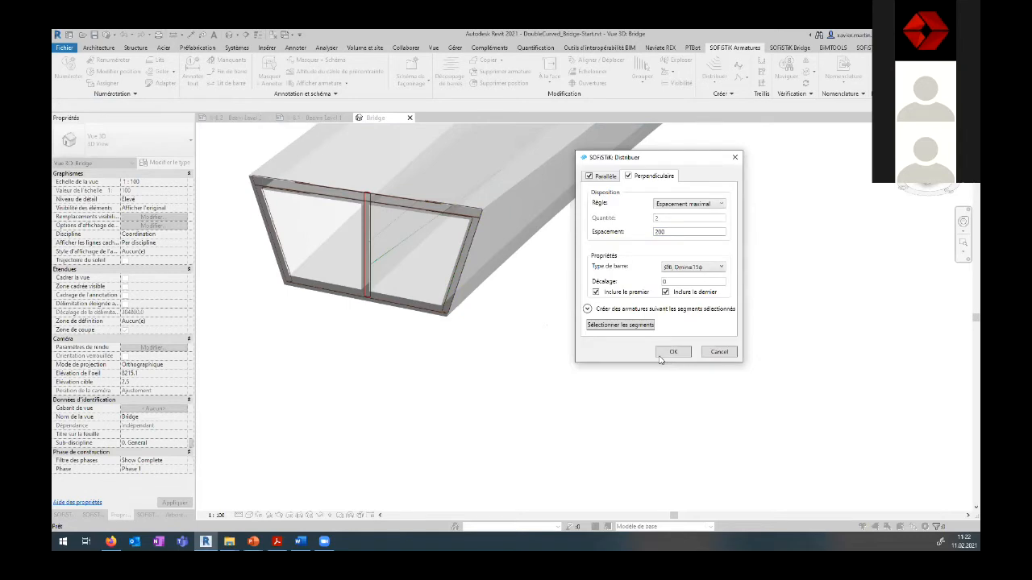
Step: Set the perpendicular bar type to Ø6, Dmin=4ϕ, create the distribution and check the bars along the girder's curved web
left_click(676, 268)
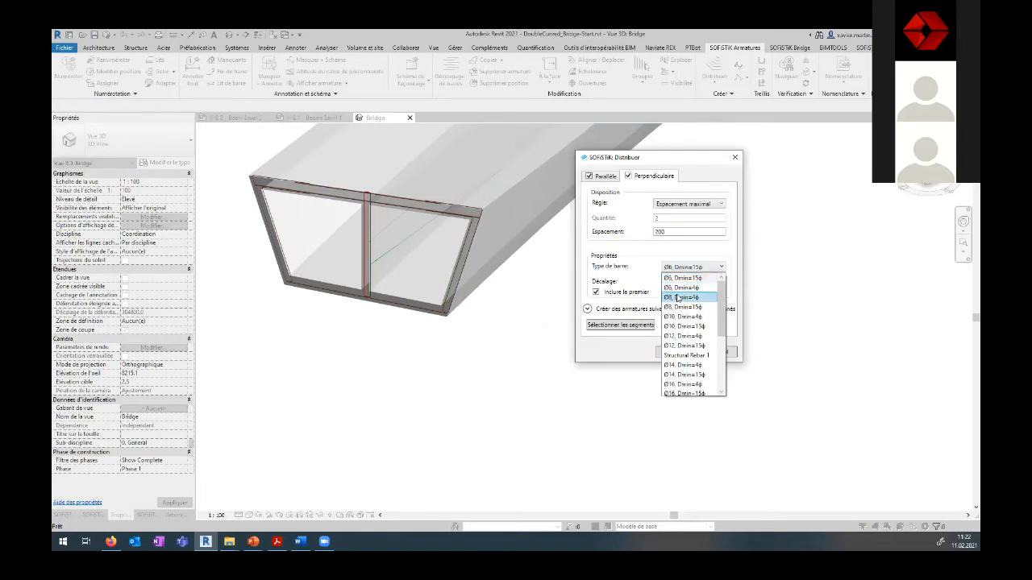
left_click(677, 288)
left_click(674, 353)
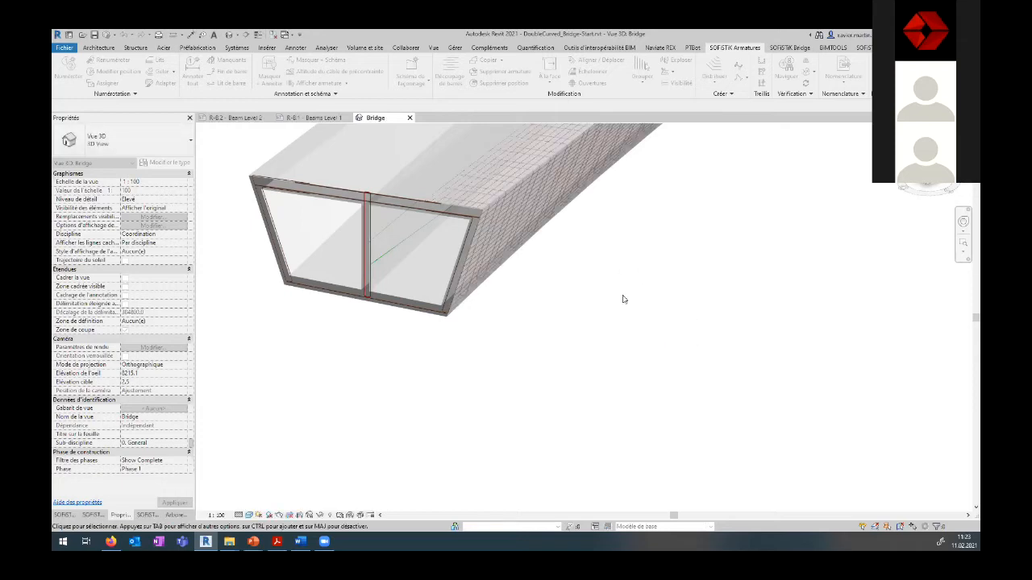
middle_click_drag(587, 404, 254, 302)
scroll(416, 354, "down", 1)
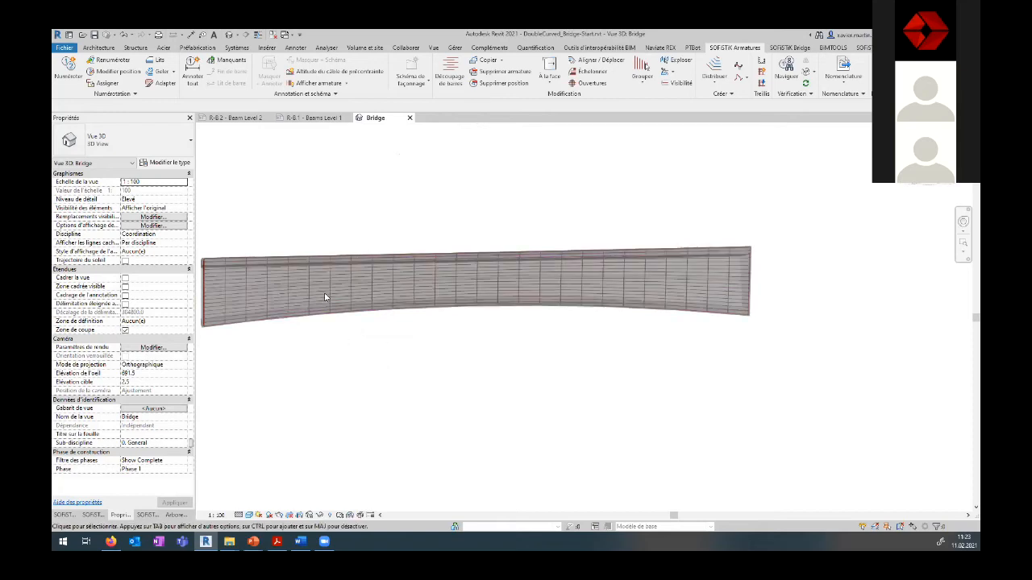
scroll(322, 302, "up", 1)
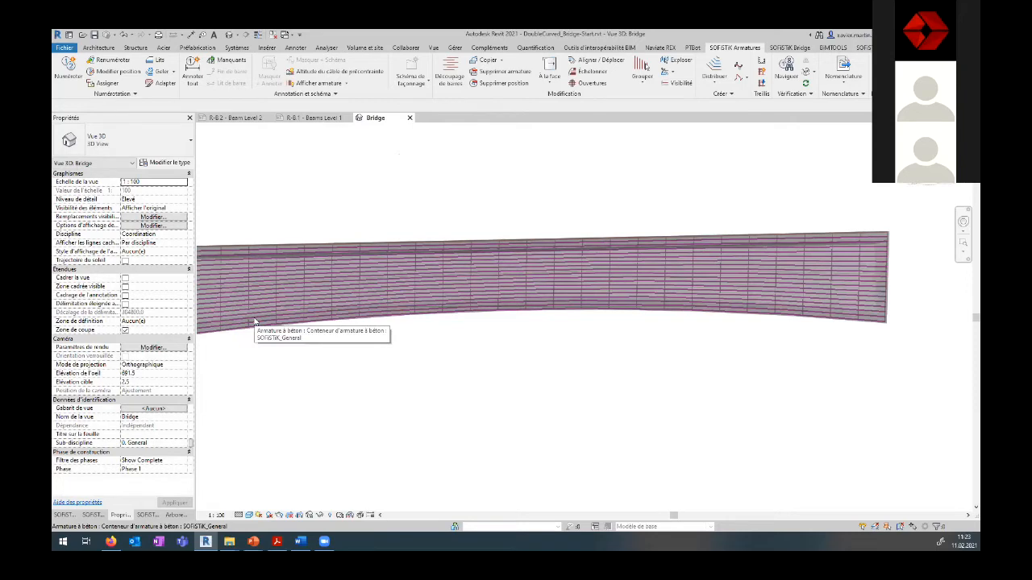
middle_click_drag(432, 378, 547, 413, "shift")
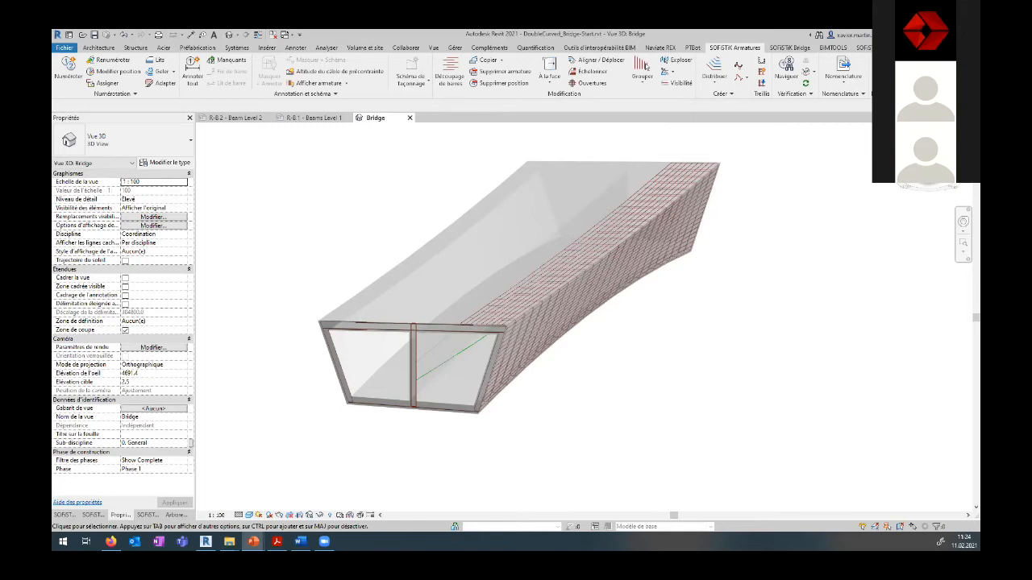
Step: Switch to the PowerPoint presentation and advance from the "Plannification du ferraillage" title slide to "Processus de ferraillage"
key("Right")
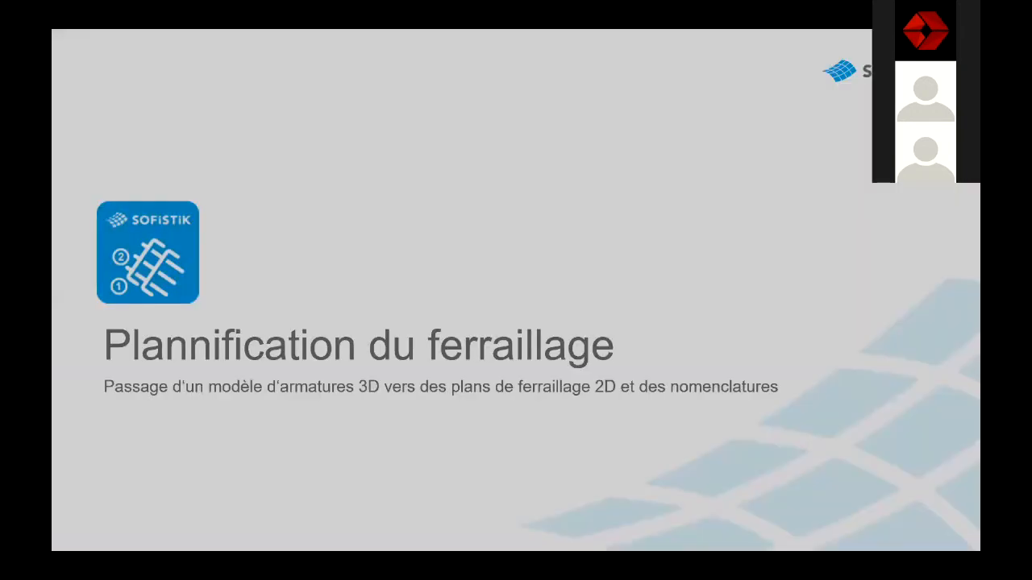
key("Right")
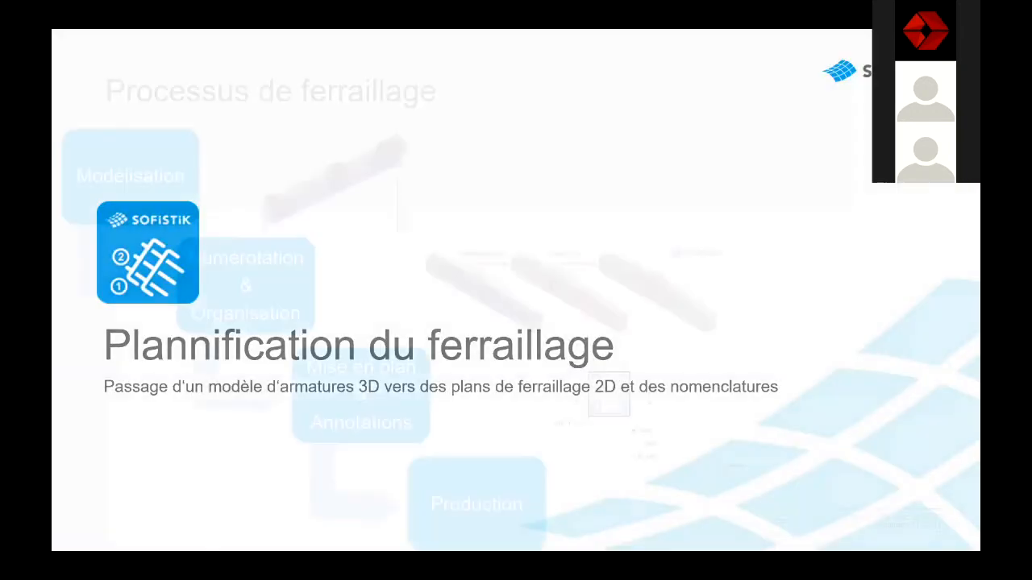
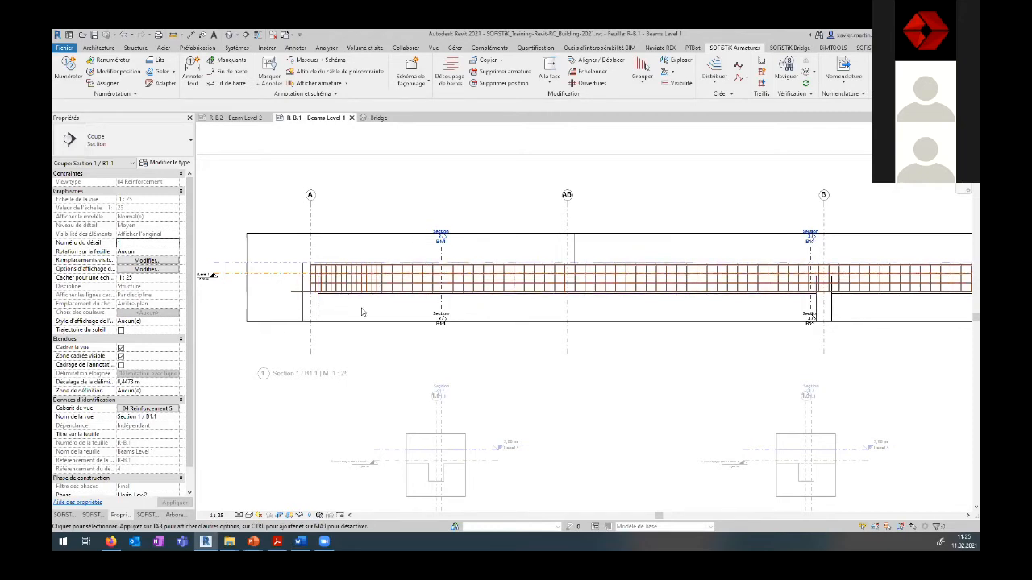
Step: Open the sheet R-S.2 - Slab + Beam Level 2 from the 04 Reinforcement sheets
scroll(361, 311, "up", 3)
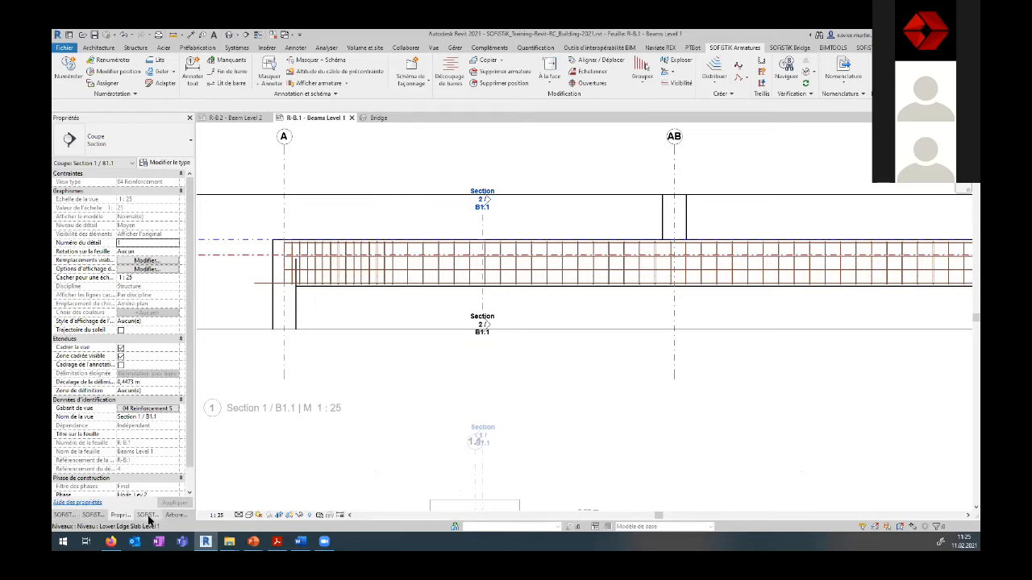
left_click(175, 515)
scroll(111, 436, "down", 5)
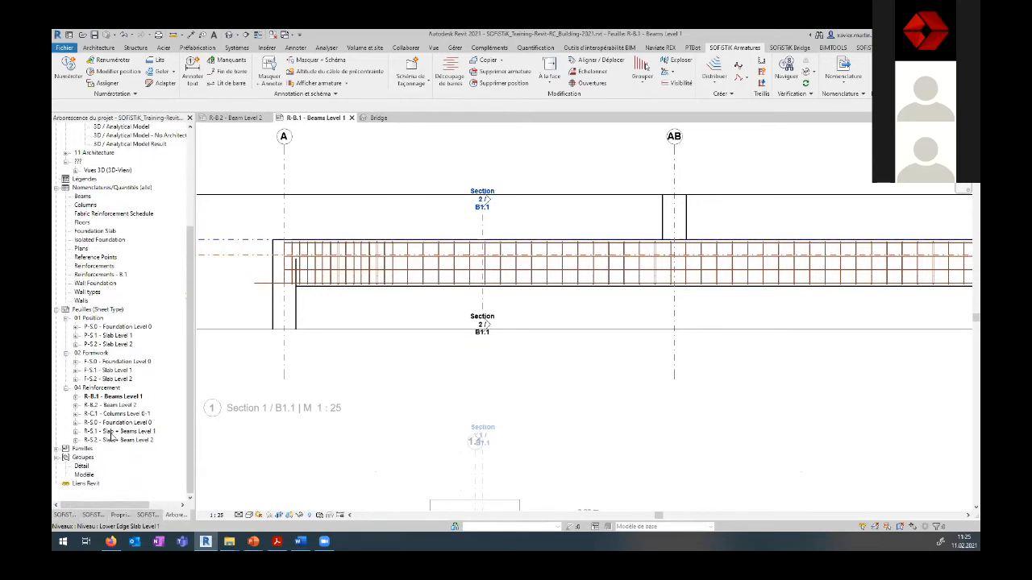
left_click(118, 440)
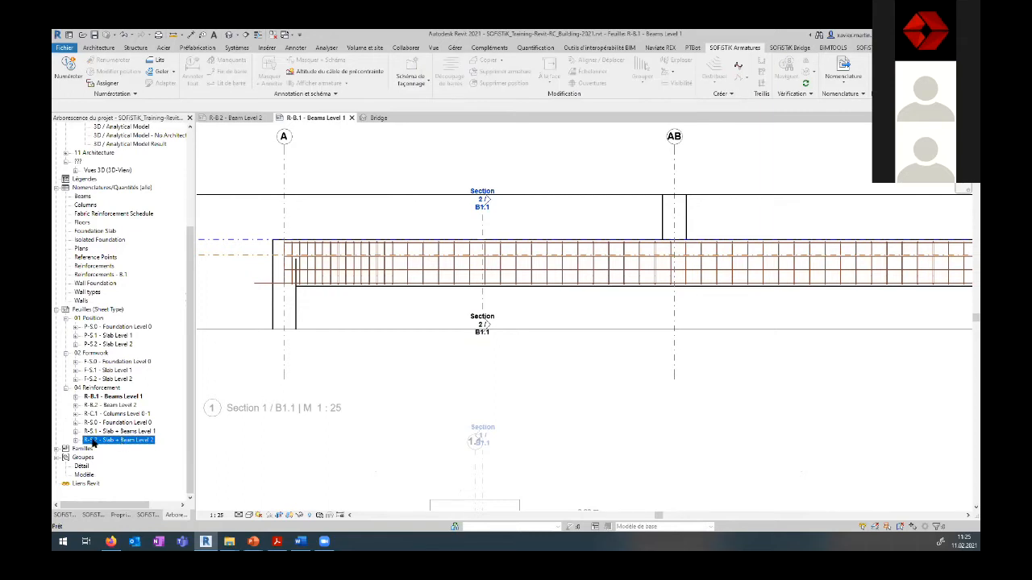
double_click(94, 442)
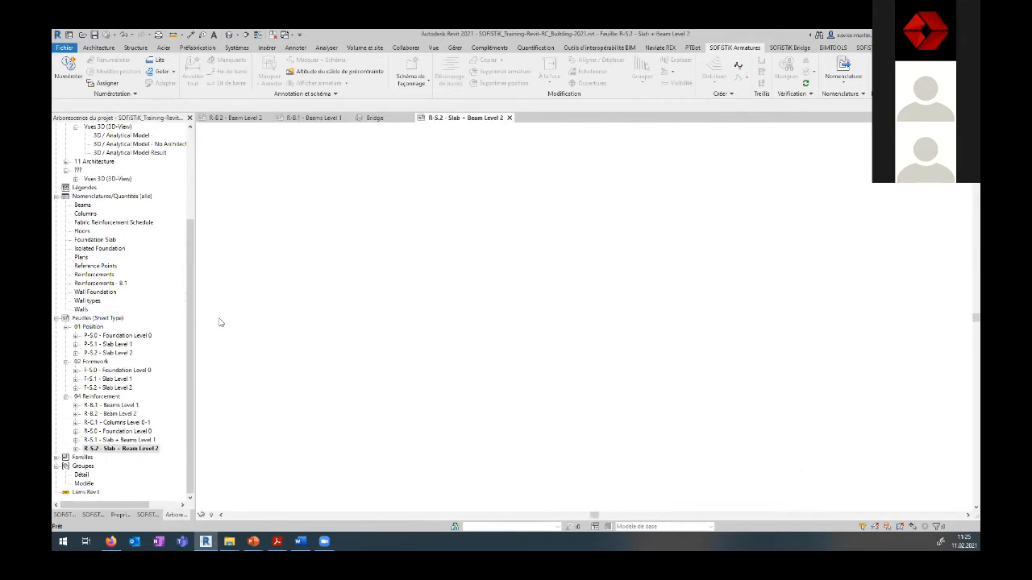
Step: Activate the Level 2 slab reinforcement plan view placed on the sheet for editing
double_click(679, 229)
scroll(709, 218, "up", 3)
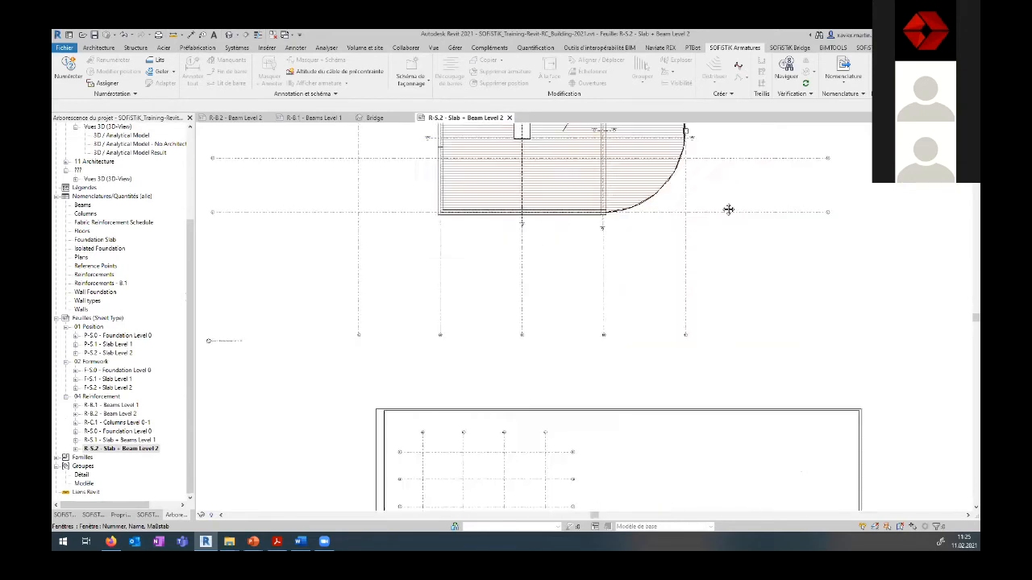
scroll(673, 364, "down", 5)
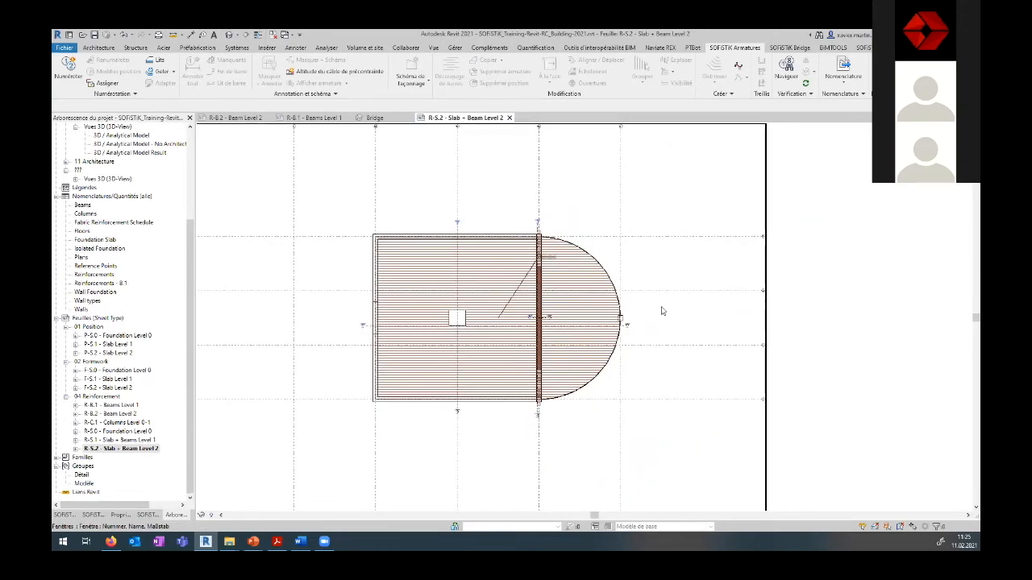
scroll(549, 284, "up", 1)
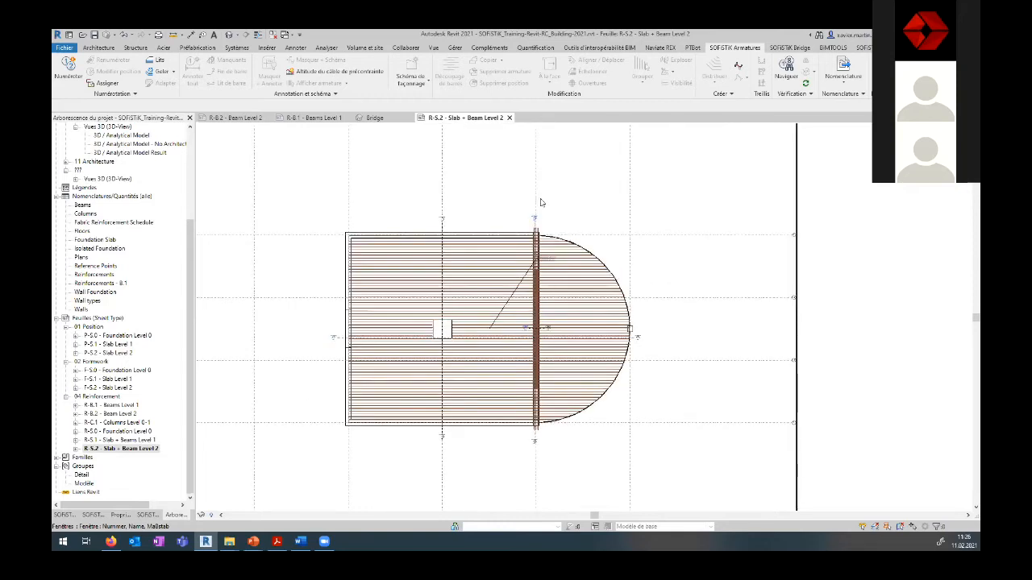
scroll(541, 241, "up", 2)
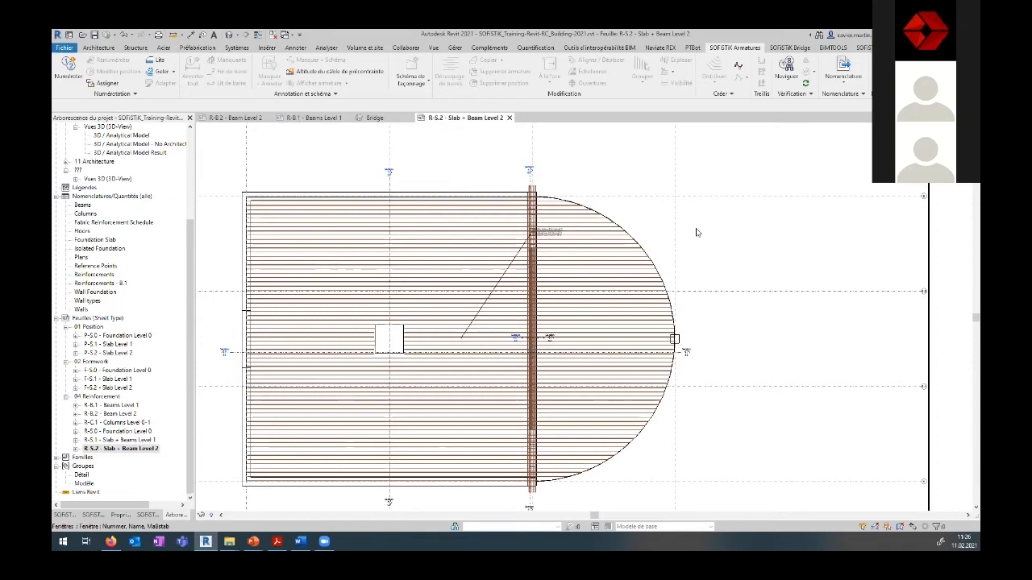
double_click(475, 234)
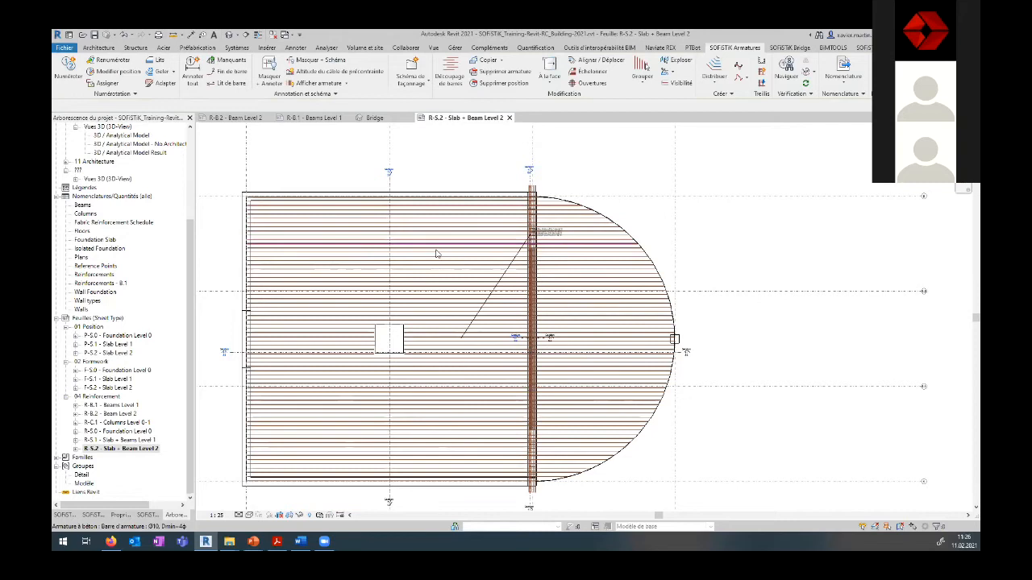
Step: Select a single horizontal slab bar, examine its properties and clear the selection
left_click(425, 296)
left_click(121, 515)
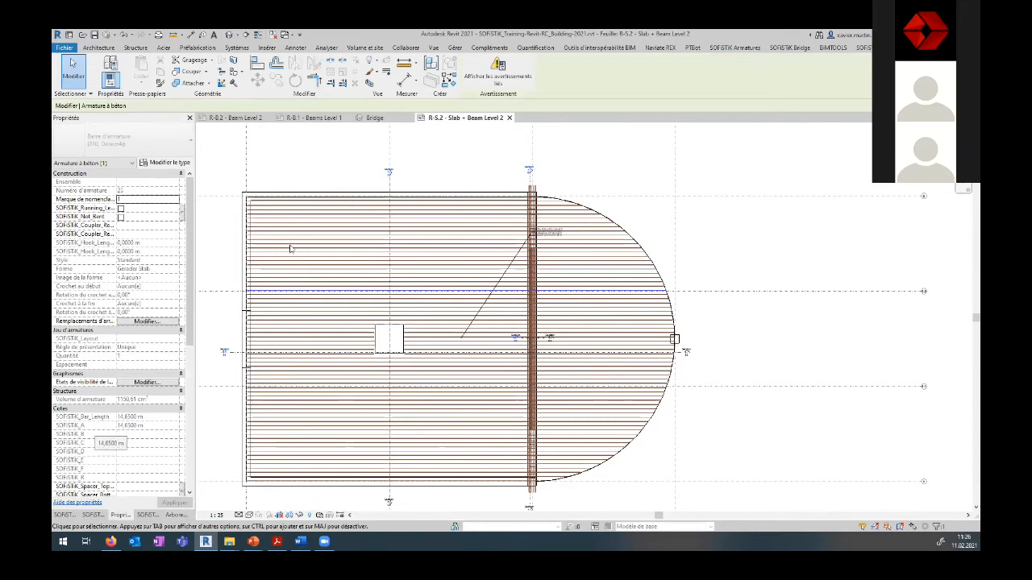
left_click(269, 179)
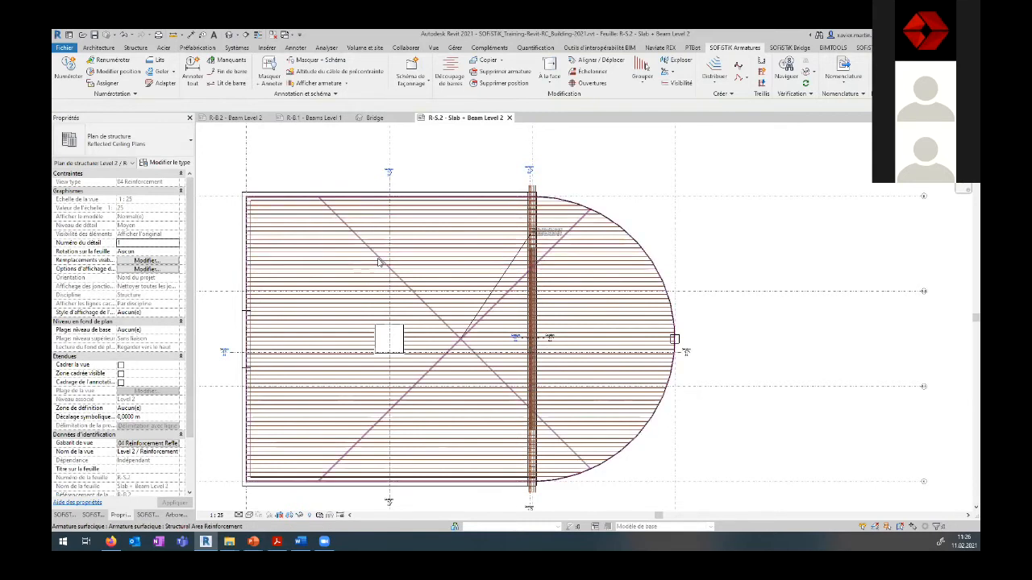
Step: Explode the slab's structural area reinforcement into separate rebar sets with the SOFiSTiK Exploser command
left_click(379, 262)
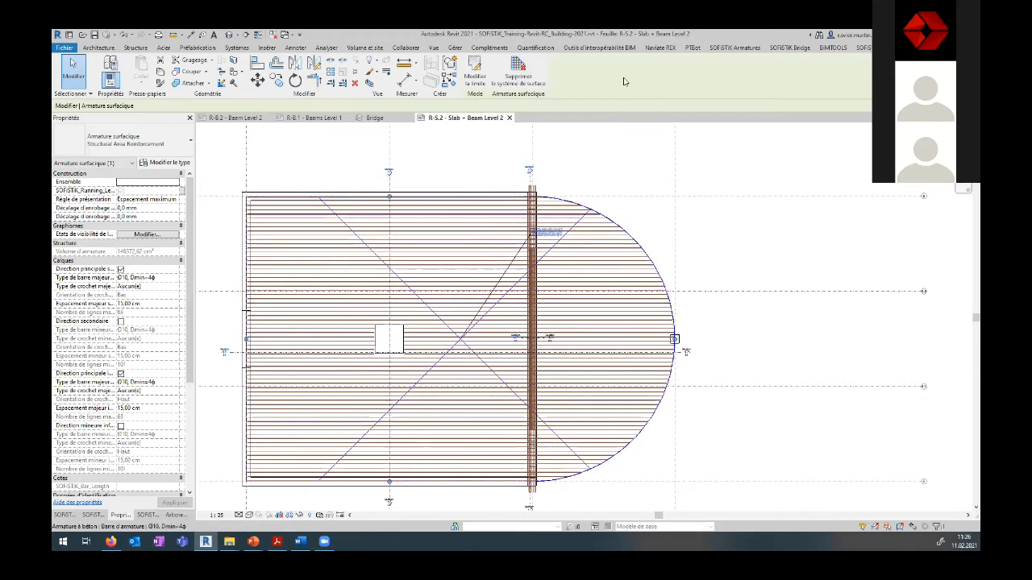
left_click(758, 48)
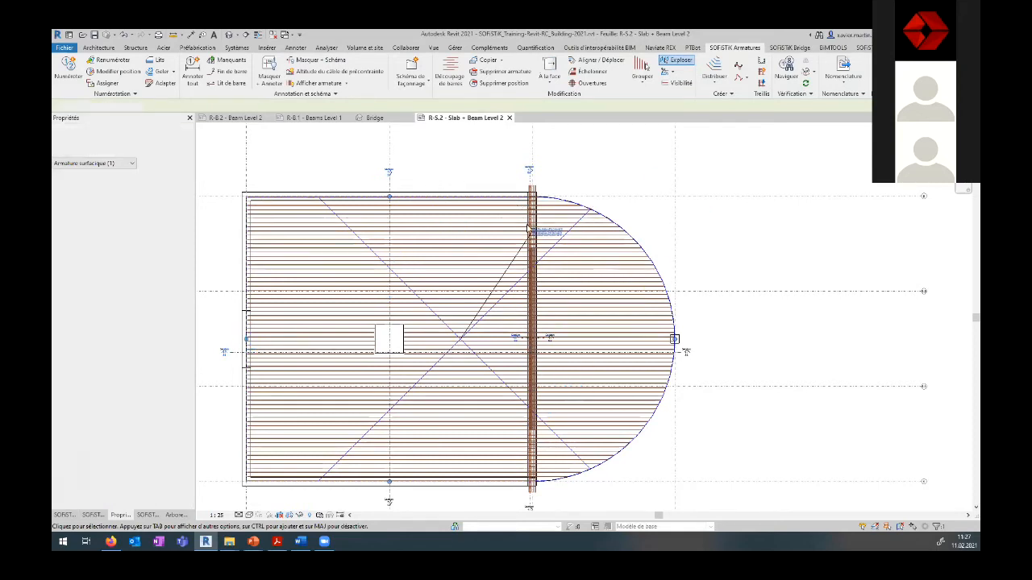
left_click(758, 355)
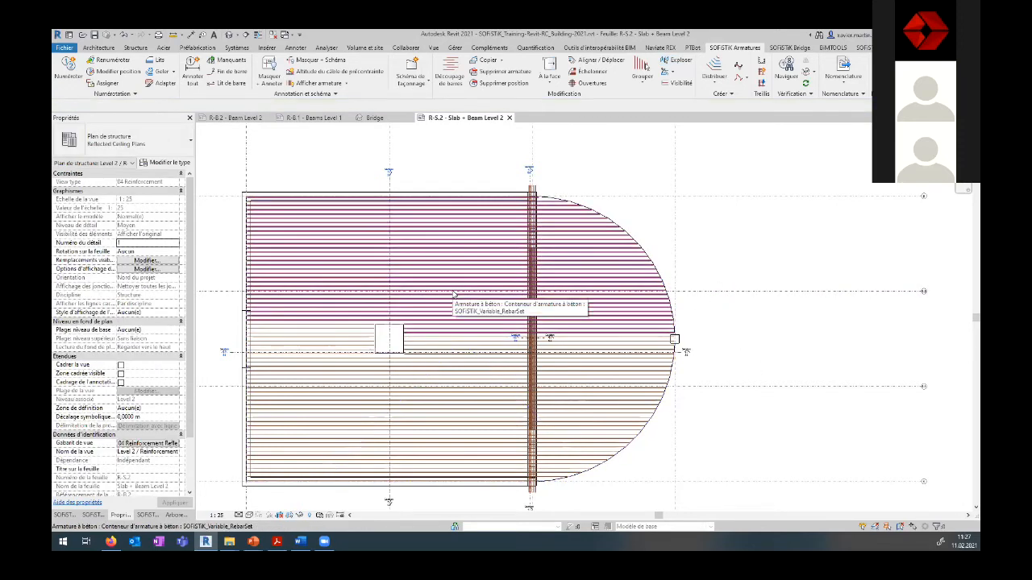
Step: Select the exploded rebar sets in the slab's upper and lower halves to check how the bars are grouped
left_click(453, 295)
left_click(466, 382)
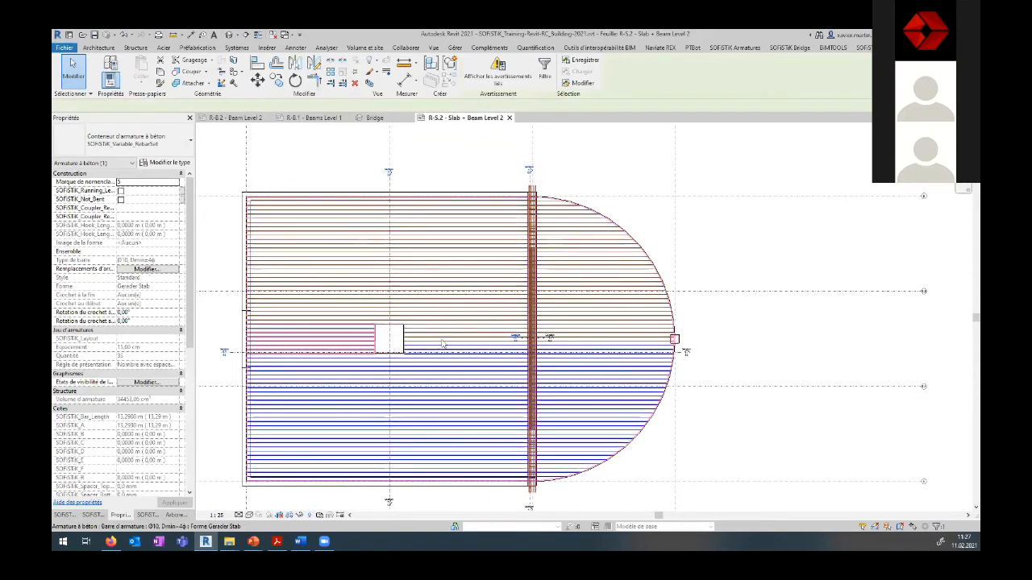
left_click(700, 244)
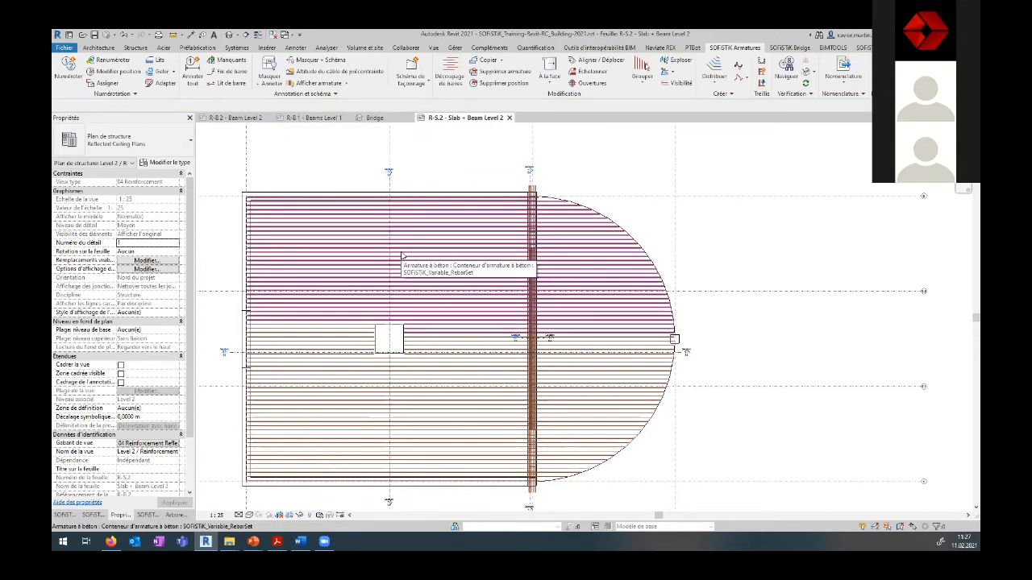
Step: Stagger the first rebar set in the slab's upper half with Nombre 5, starting at the last bar (Dernière barre)
left_click(451, 79)
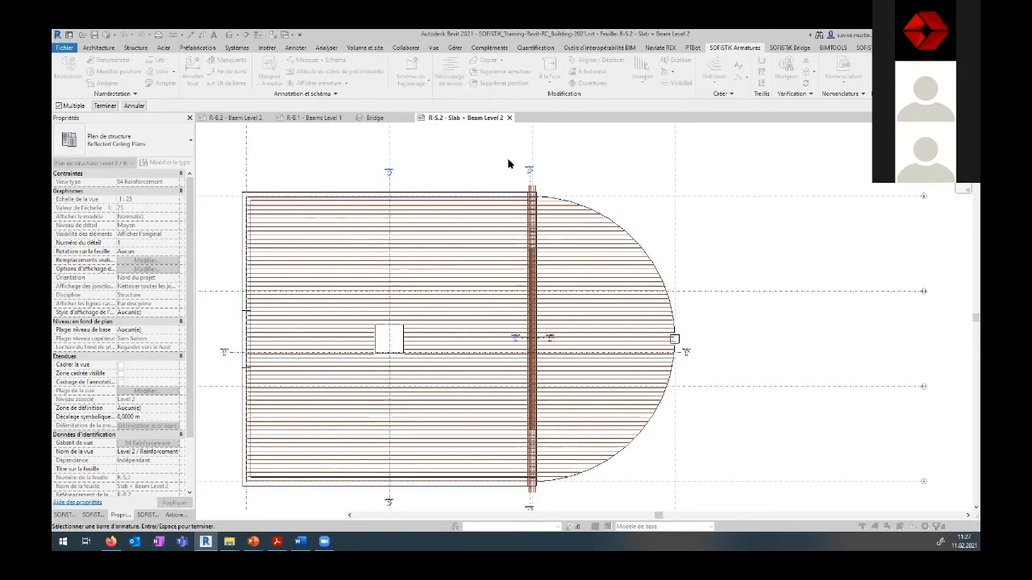
key("Escape")
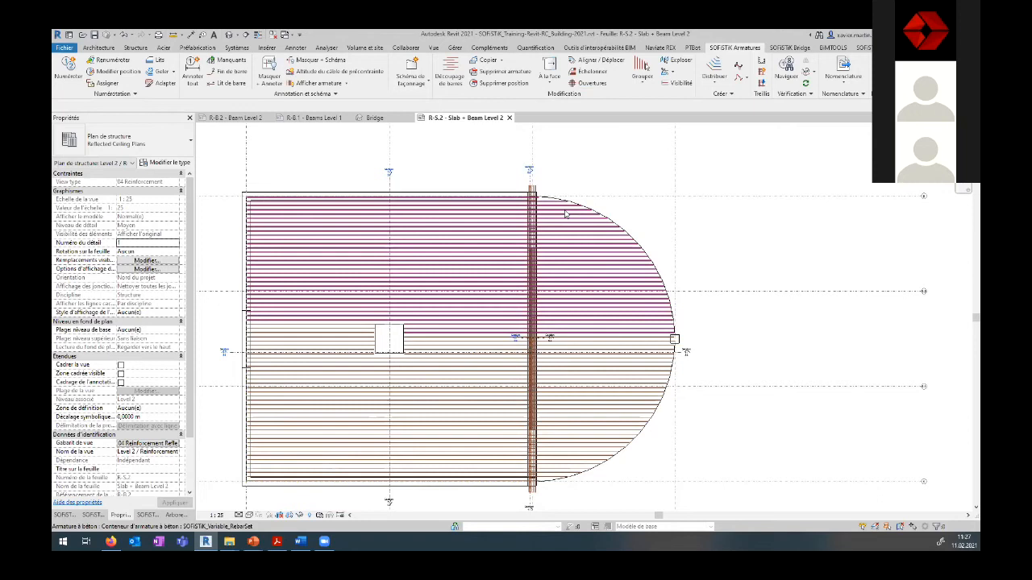
left_click(595, 72)
left_click(575, 236)
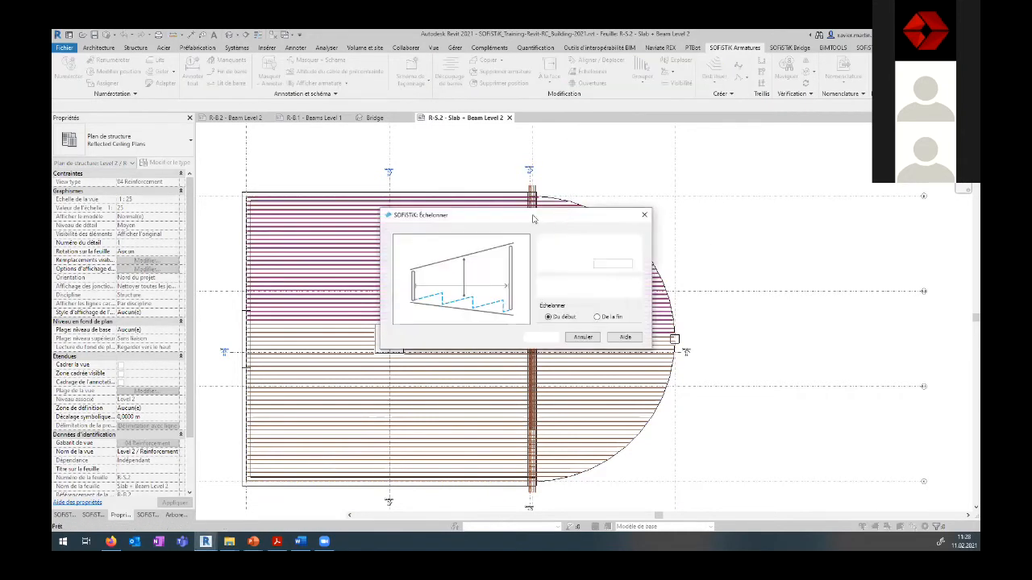
left_click_drag(528, 221, 365, 196)
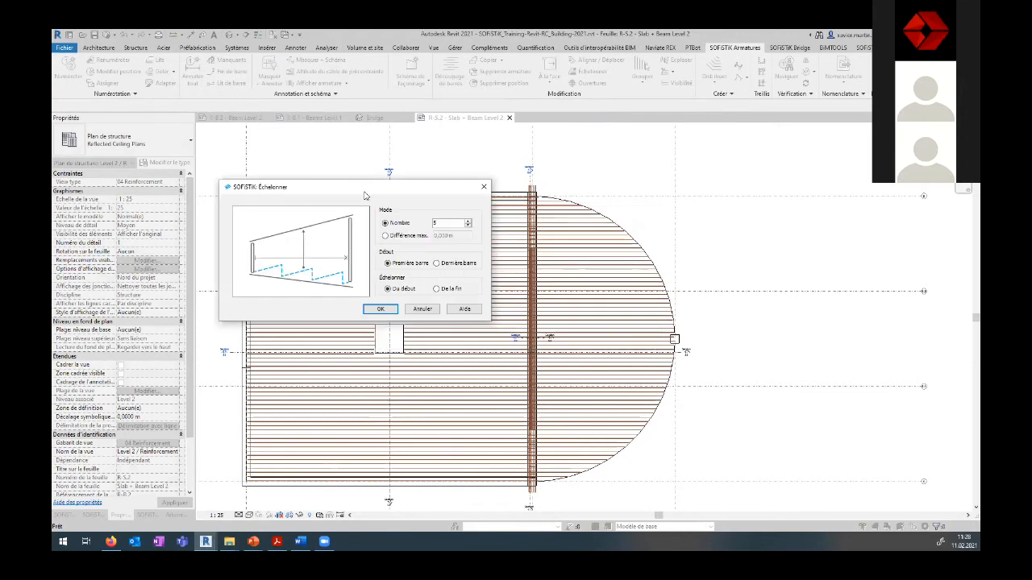
left_click(449, 266)
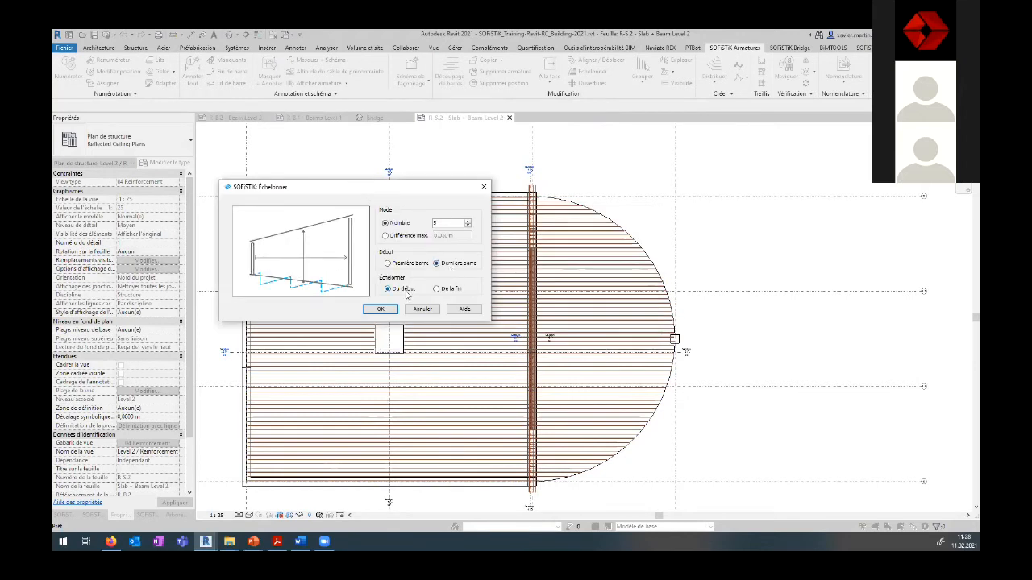
left_click(381, 310)
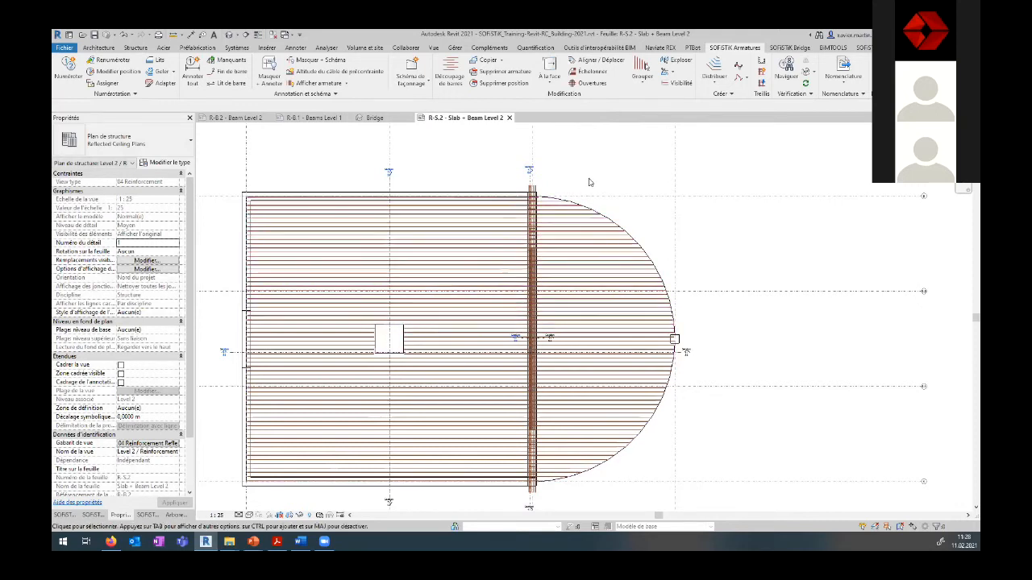
Step: Stagger the overlapping second rebar set in the slab's upper half with Nombre 5, also starting at the last bar
left_click(452, 78)
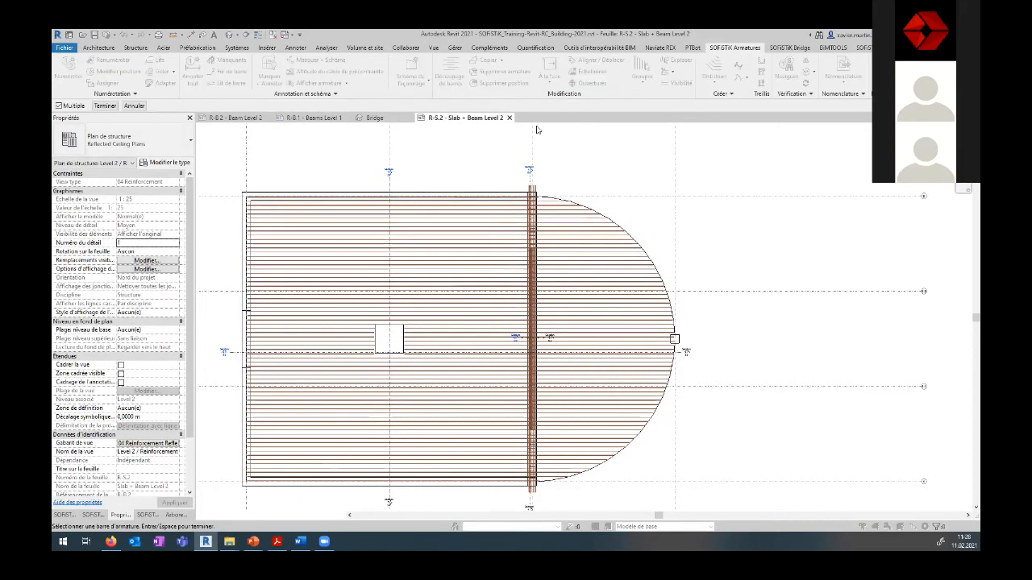
key("Escape")
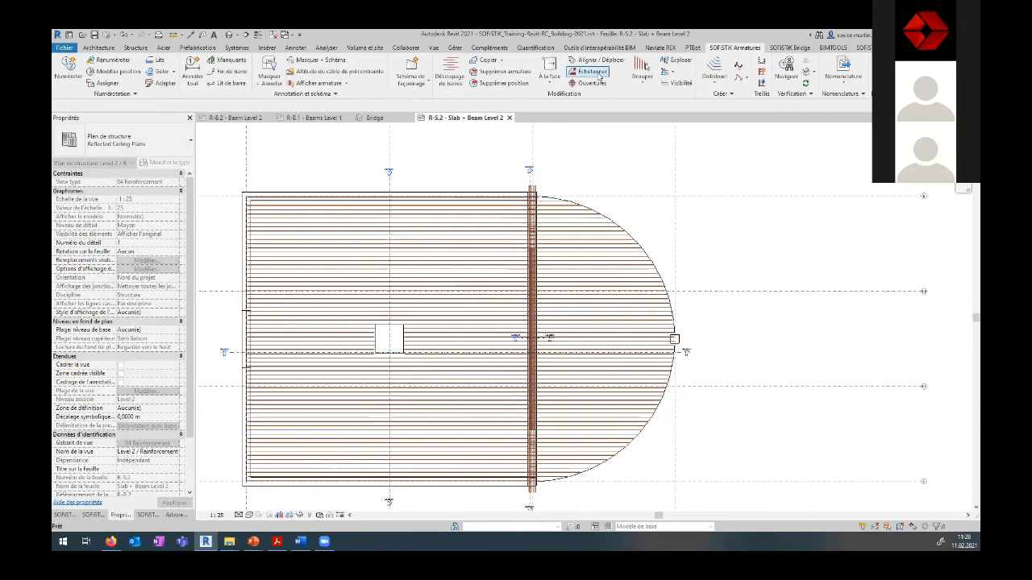
left_click(573, 210)
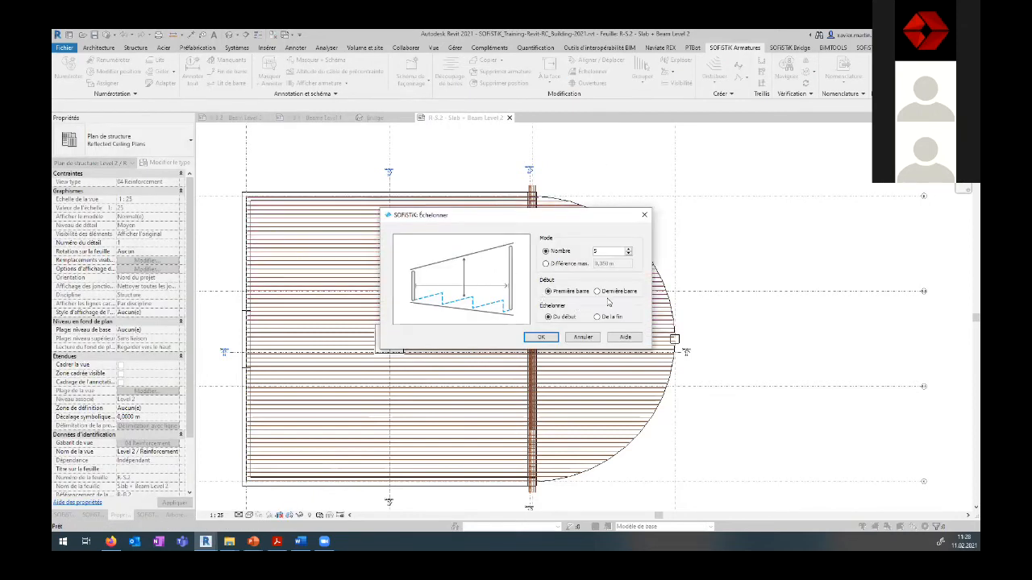
left_click(606, 292)
left_click(548, 337)
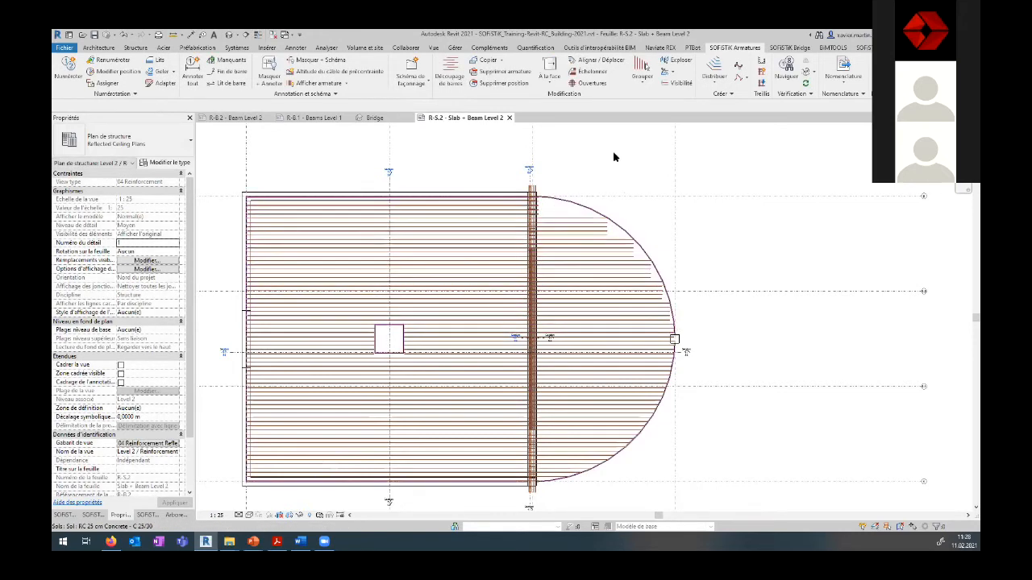
Step: Stagger both overlapping rebar sets in the slab's lower half with Nombre 5, starting at the first bar (Première barre)
left_click(589, 78)
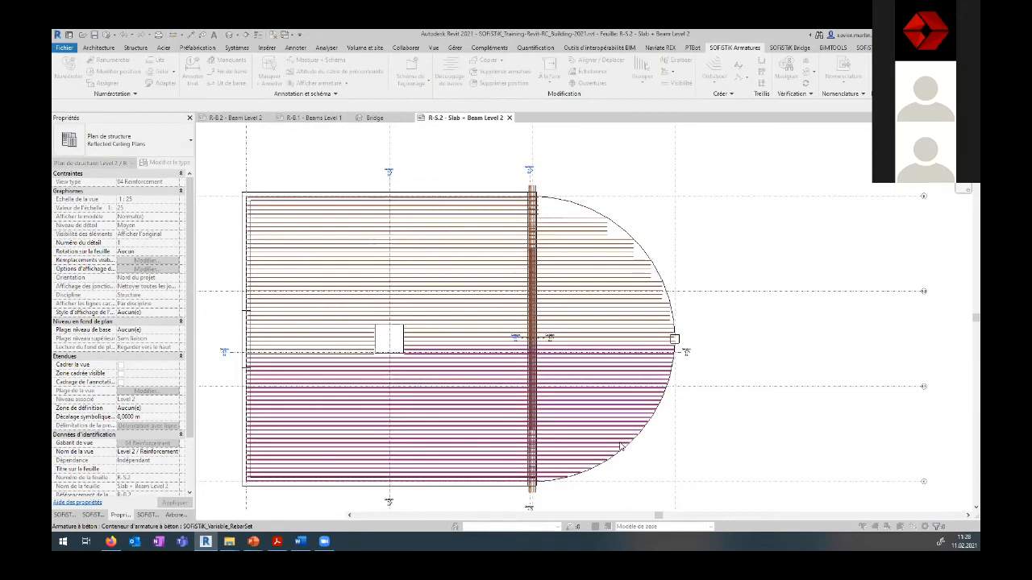
left_click(674, 340)
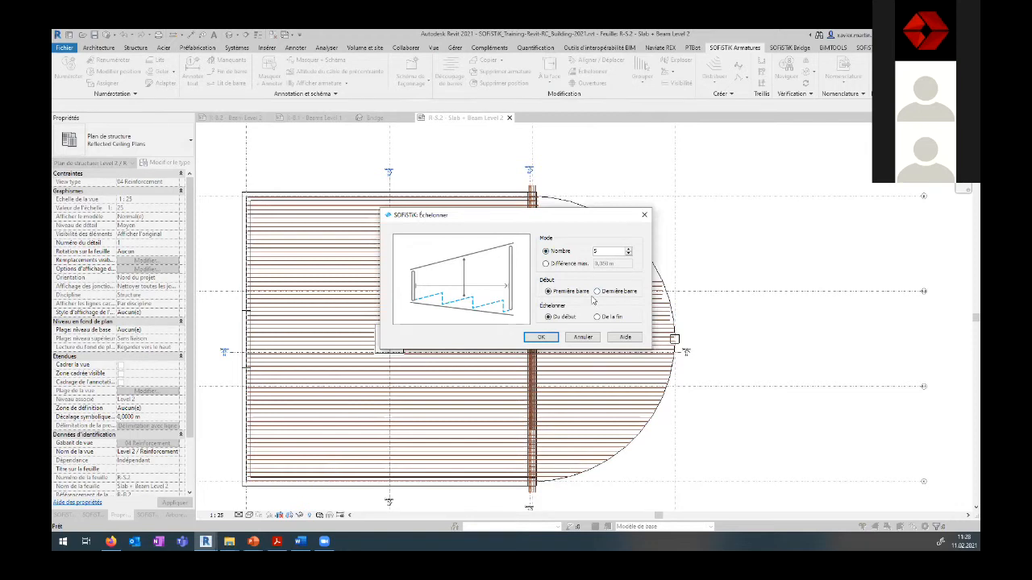
left_click(550, 337)
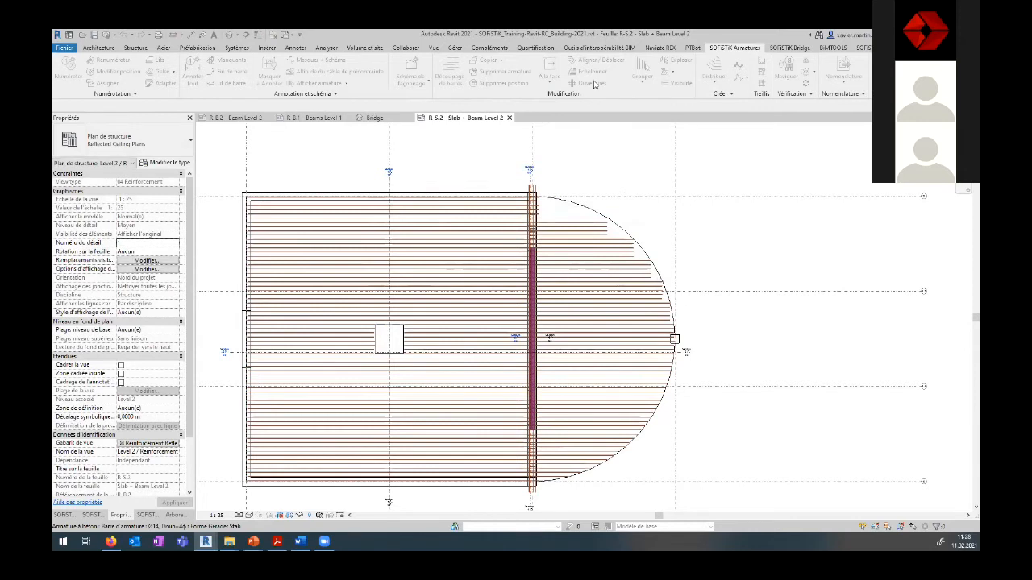
left_click(571, 479)
left_click(597, 291)
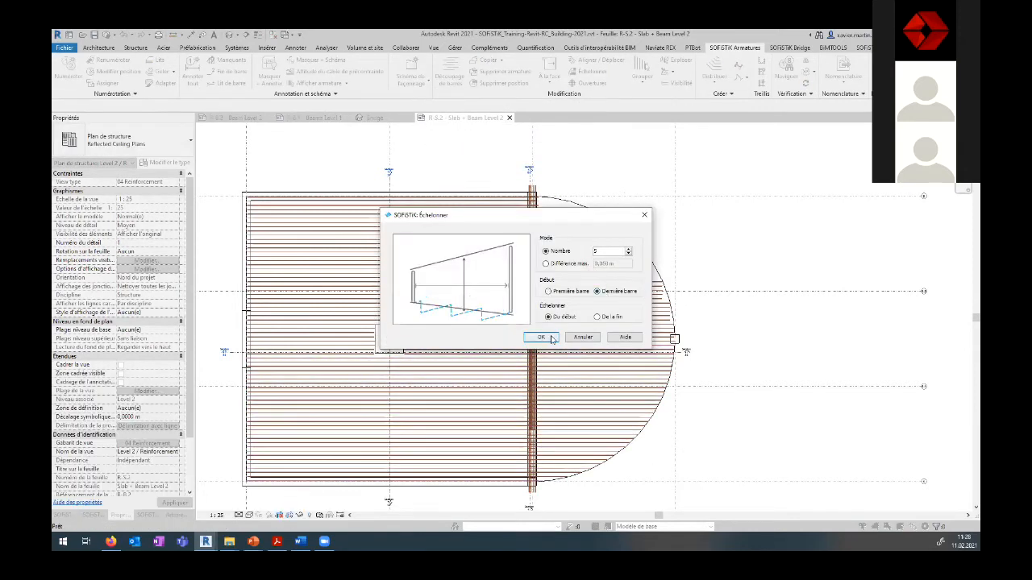
left_click(564, 292)
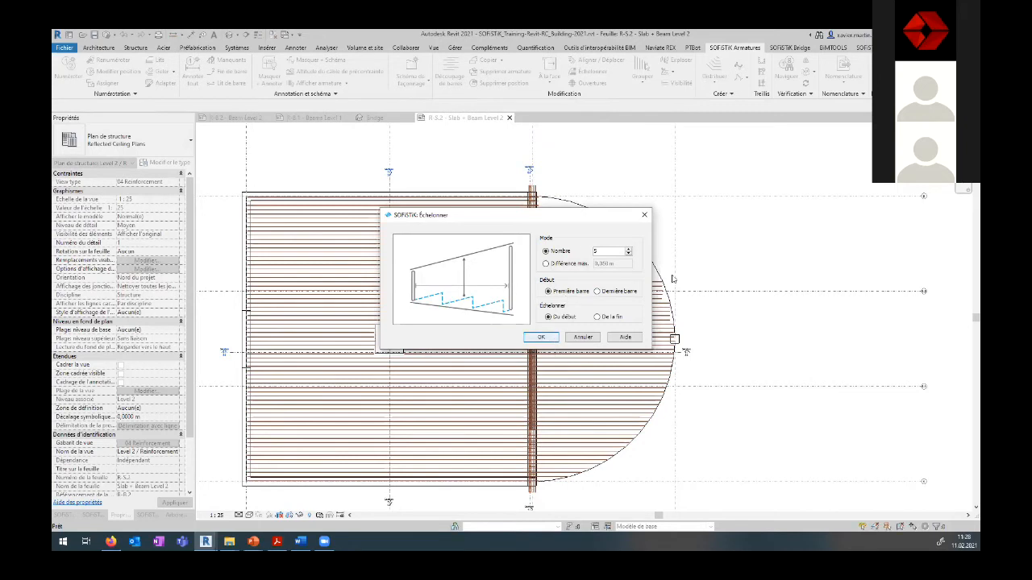
key("Return")
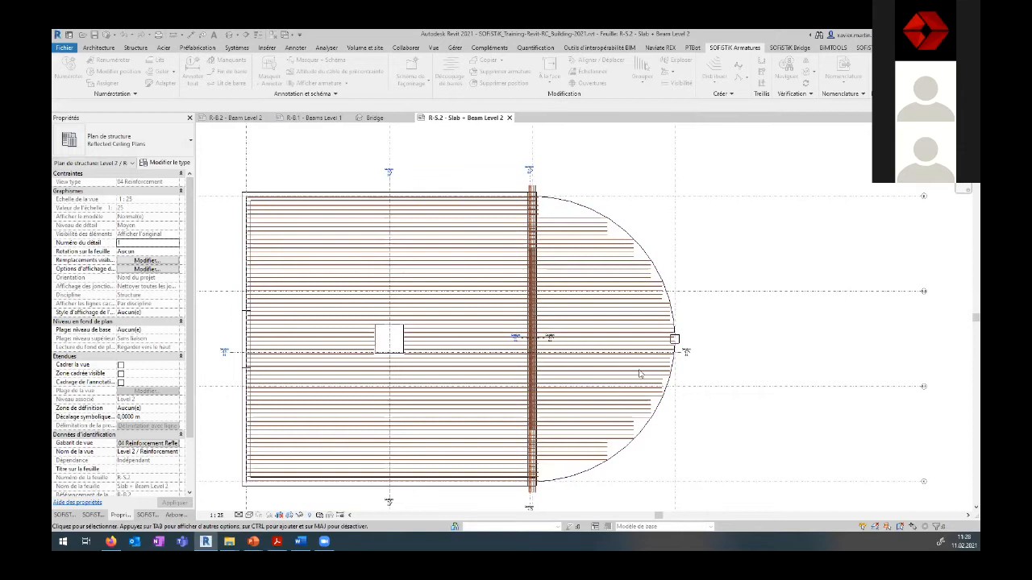
Step: Explode the two overlapping staggered rebar sets in the slab's upper half into separate bars
left_click(367, 271)
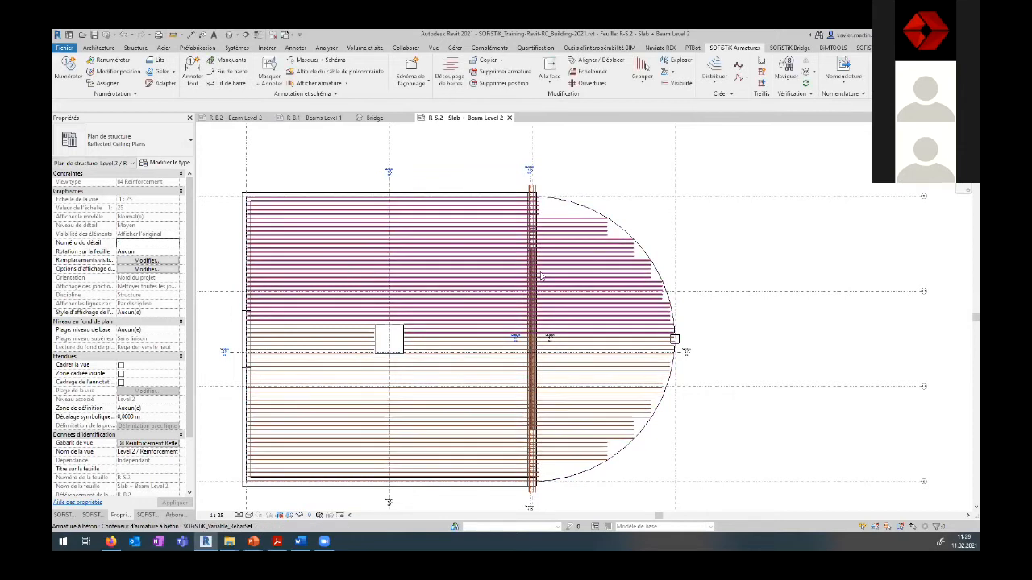
left_click(449, 74)
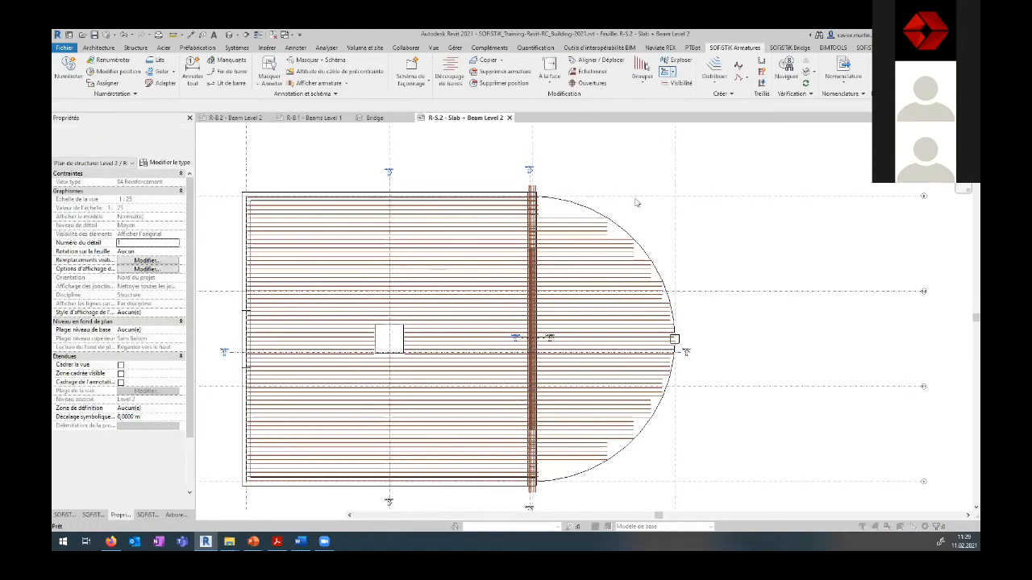
left_click(601, 237)
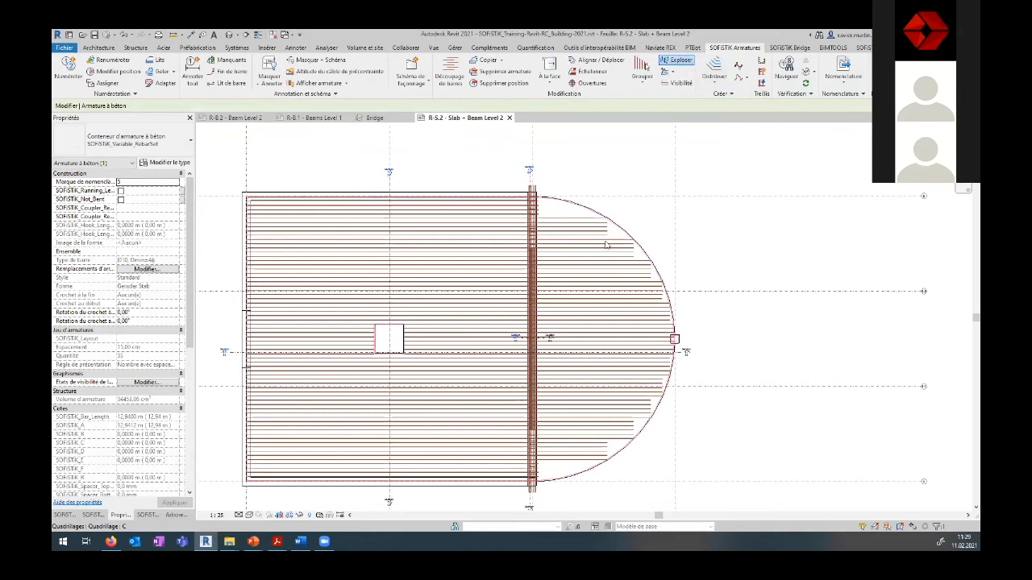
left_click(521, 150)
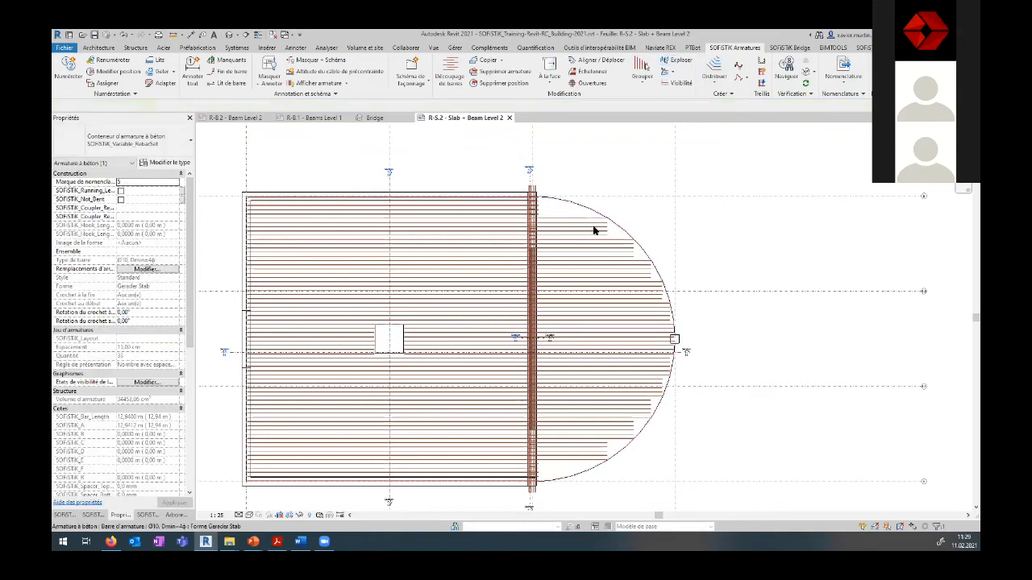
Step: Split the exploded bars in the slab's upper half into whole bars with a variable end bar, arranged from the end (Fin)
left_click(449, 74)
left_click(445, 171)
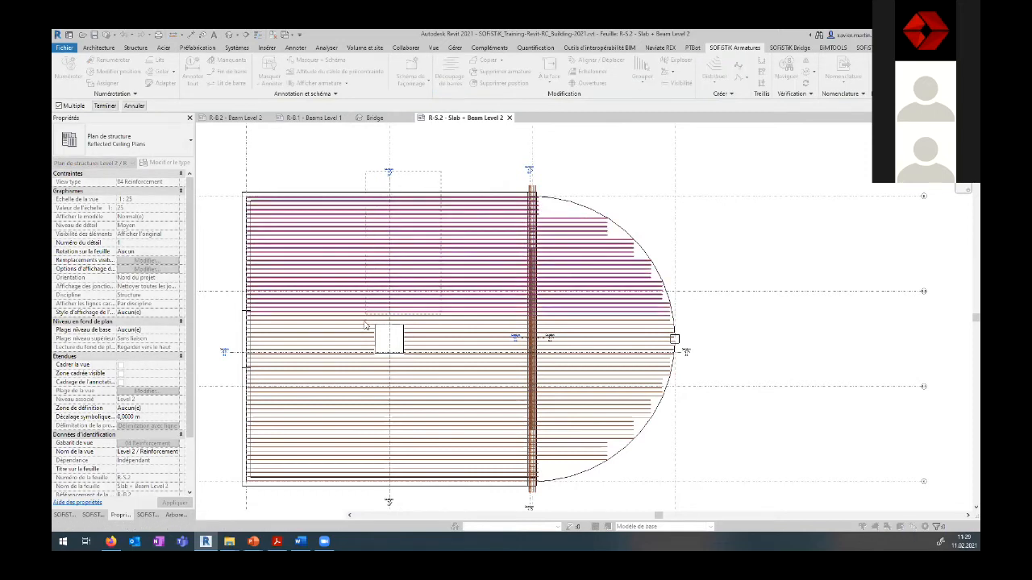
left_click(103, 107)
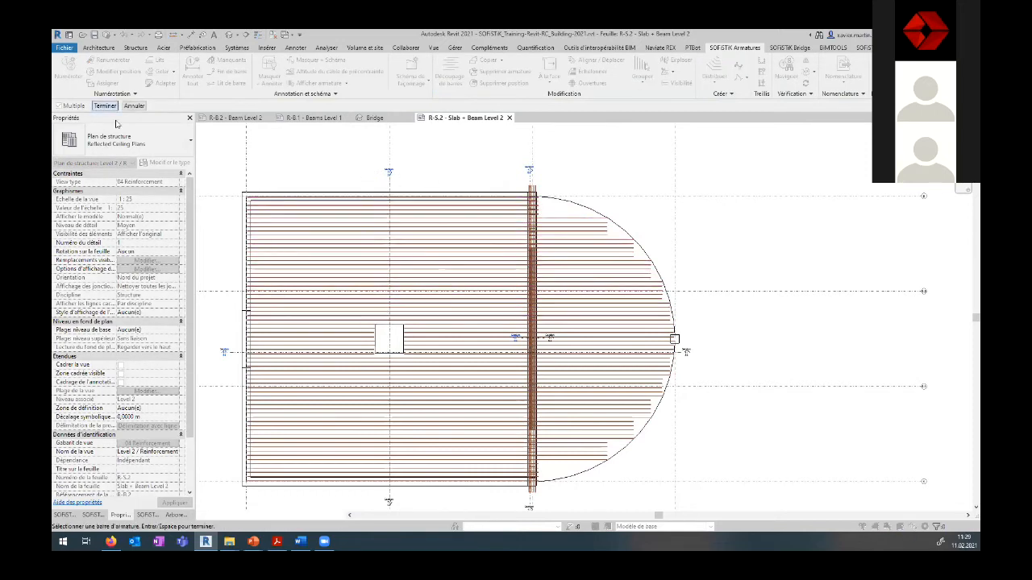
left_click(539, 252)
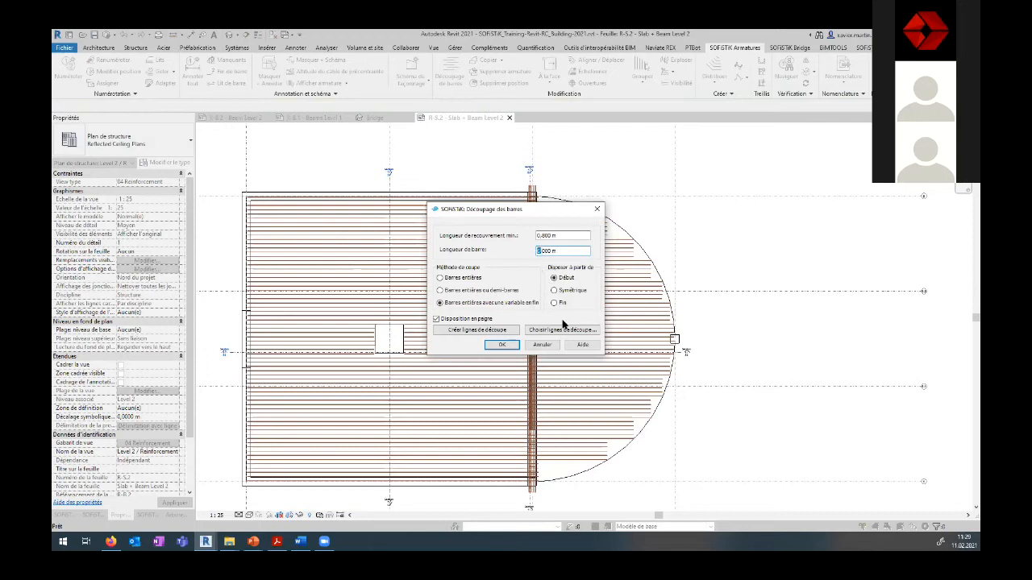
left_click(553, 303)
left_click(502, 345)
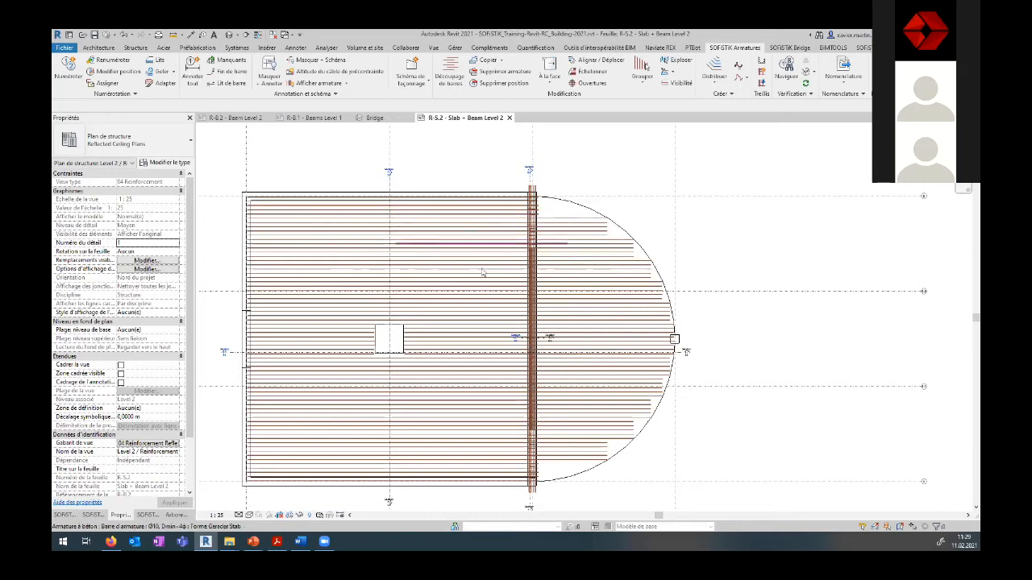
scroll(473, 315, "down", 1)
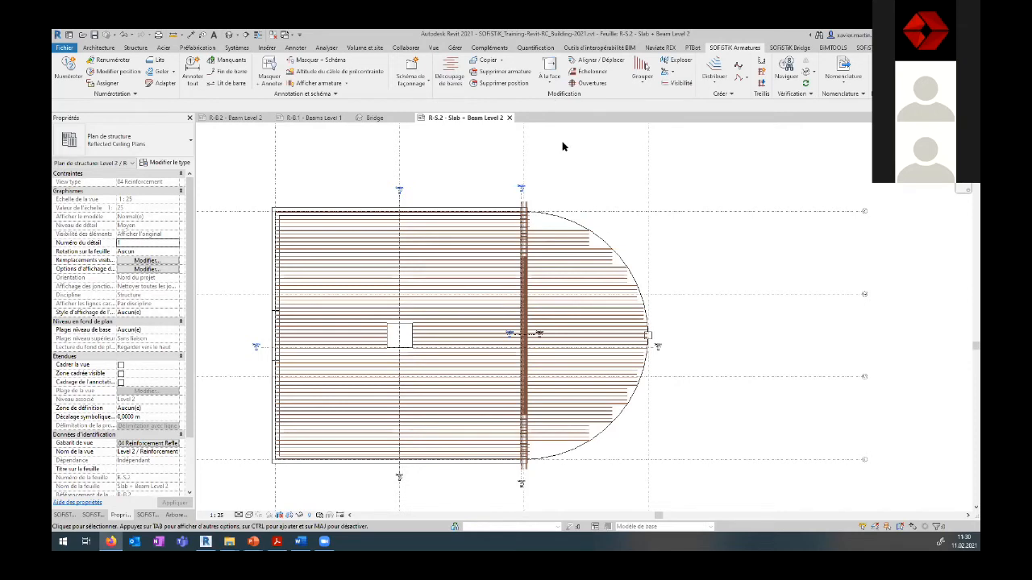
Step: Switch to the browser documentation on Ouvertures, watch the SOFiSTiK RCD 2016 IgnoreOpenings video full screen, and return to Revit
key("alt+Tab")
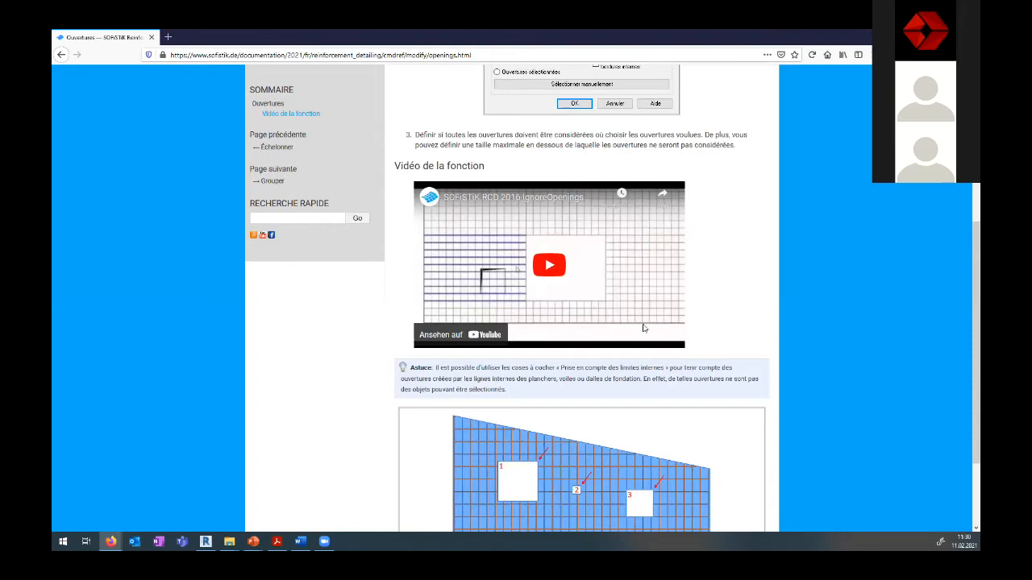
left_click(643, 328)
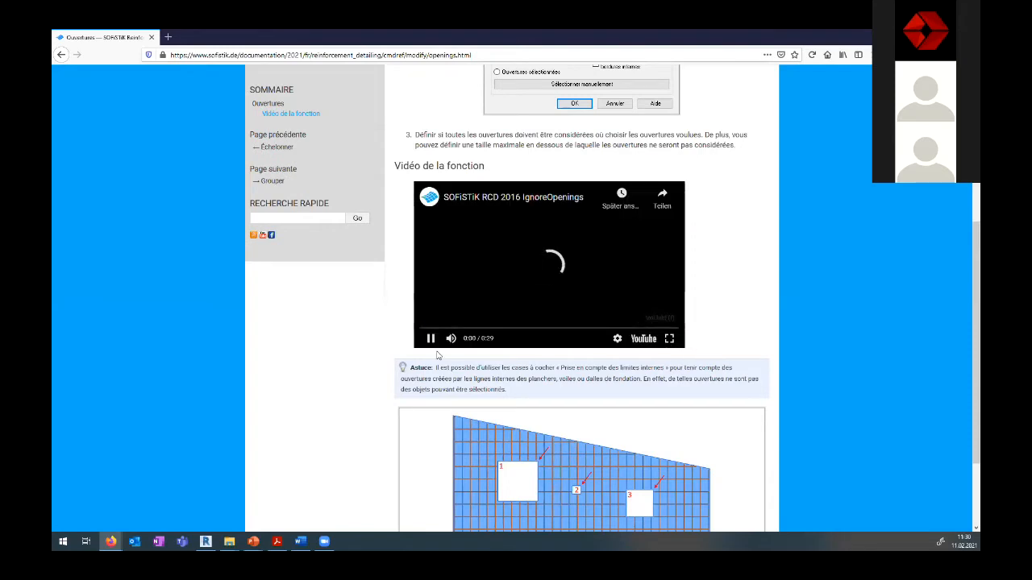
key("f")
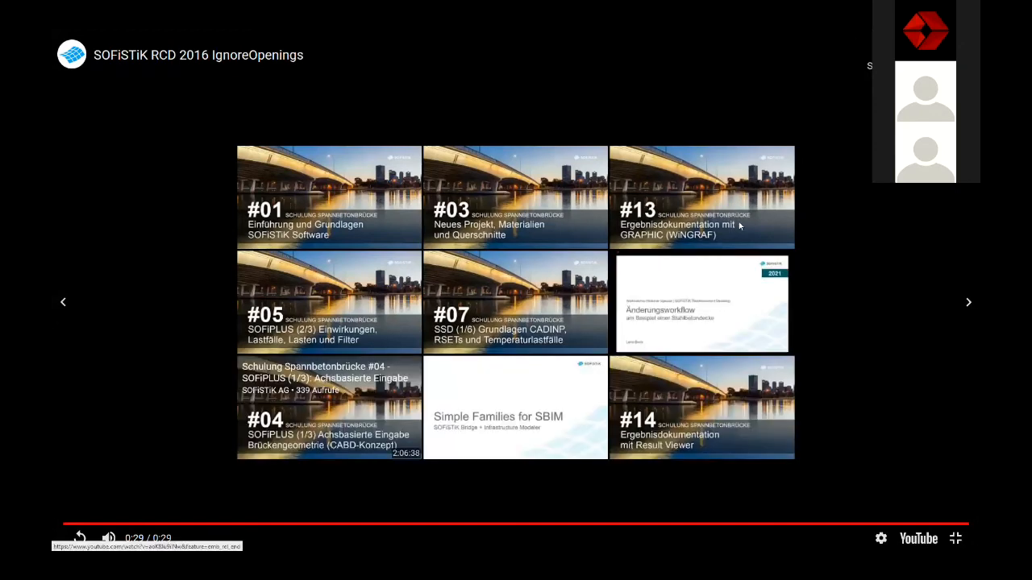
key("Escape")
key("alt+Tab")
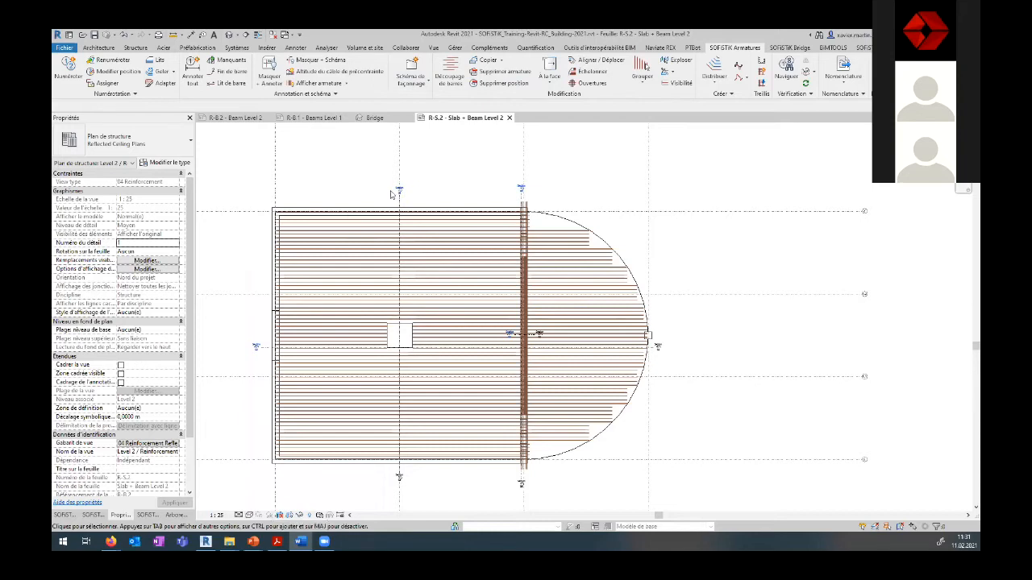
Step: Open the recent project Änderungsworkflow_Start.rvt and browse its project tree
left_click(73, 48)
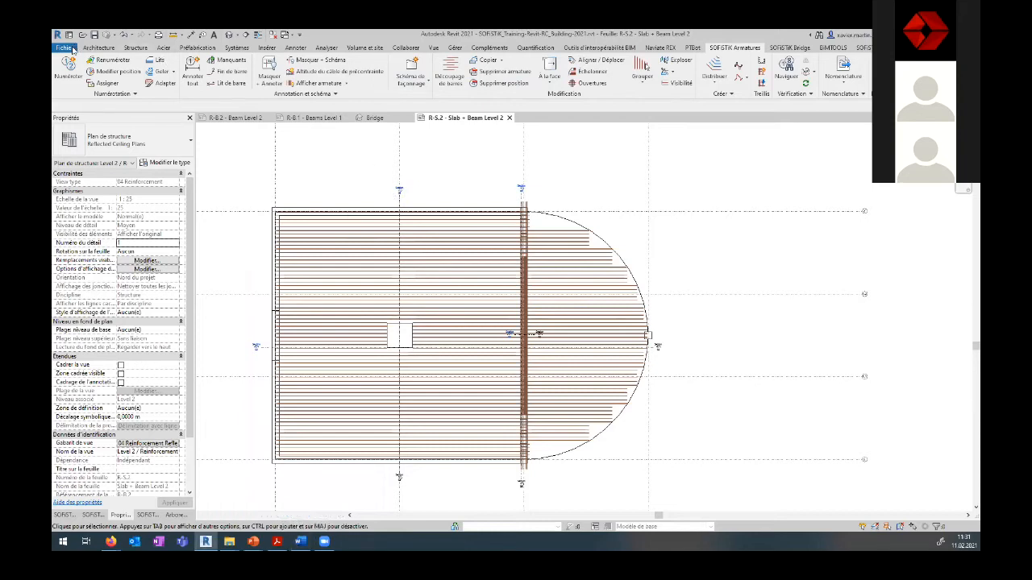
left_click(73, 50)
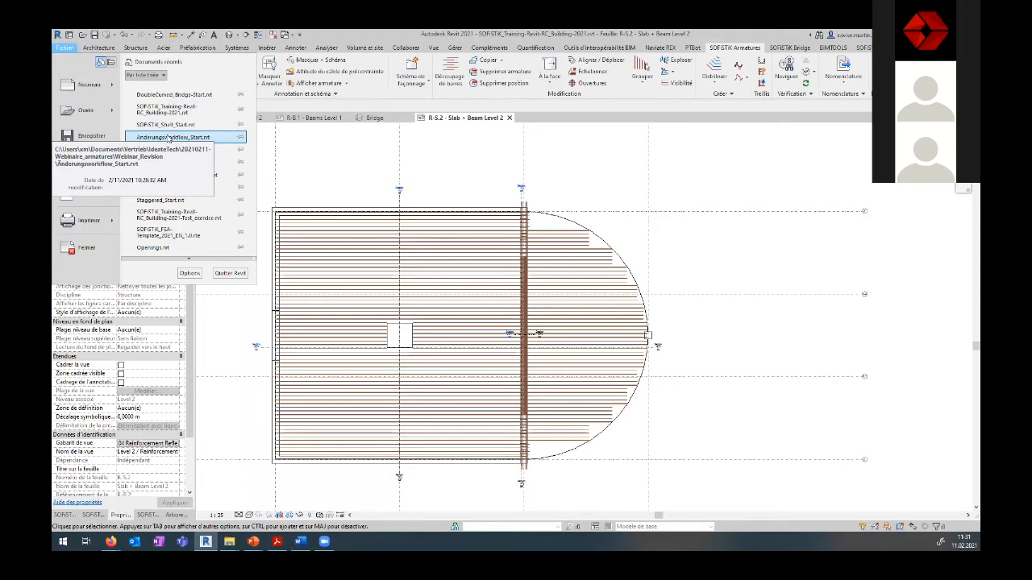
key("Escape")
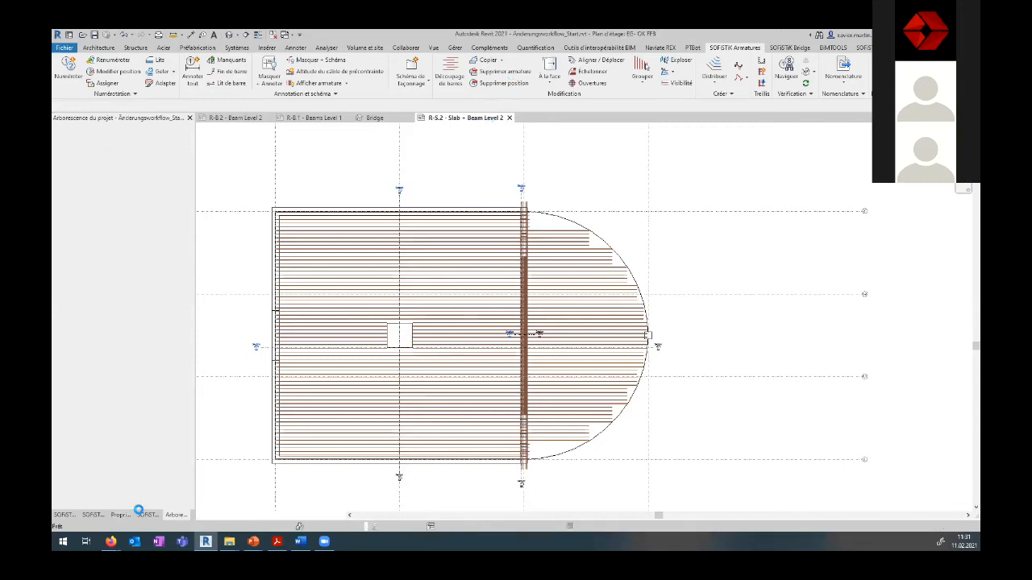
left_click(173, 516)
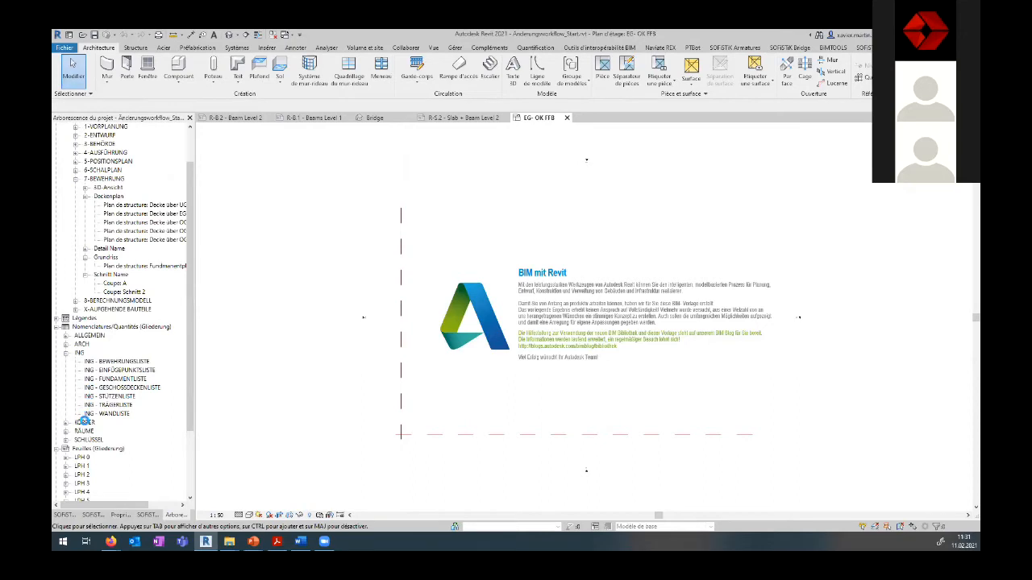
scroll(86, 452, "down", 4)
left_click(121, 448)
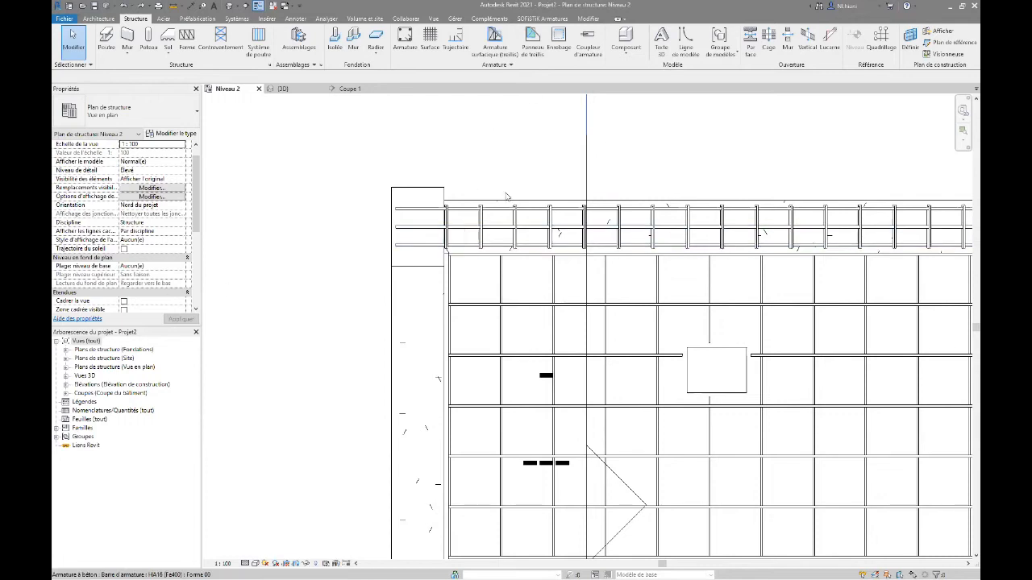
Step: Try shortening the beam's upper longitudinal bar inside the column, and stretch its end back to the column's cover line
scroll(445, 194, "up", 3)
left_click(370, 224)
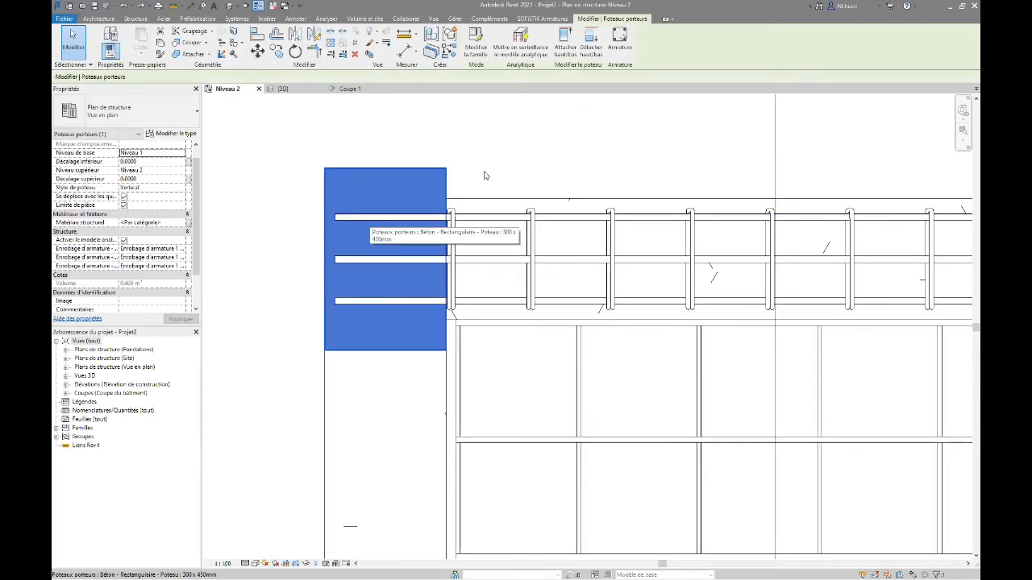
key("Escape")
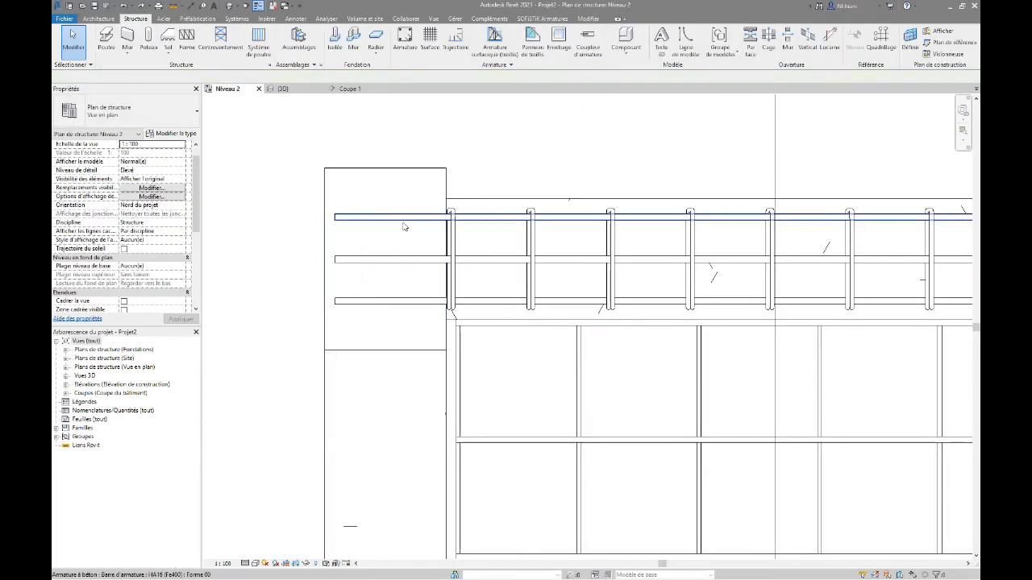
left_click(404, 227)
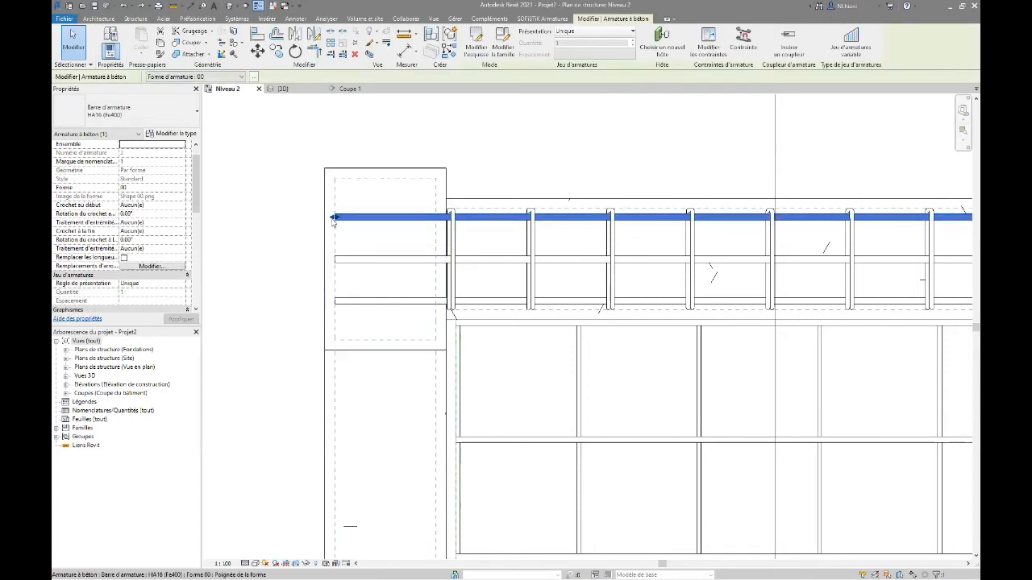
mouse_move(334, 219)
left_mouse_down()
mouse_move(394, 226)
mouse_move(333, 228)
left_mouse_up()
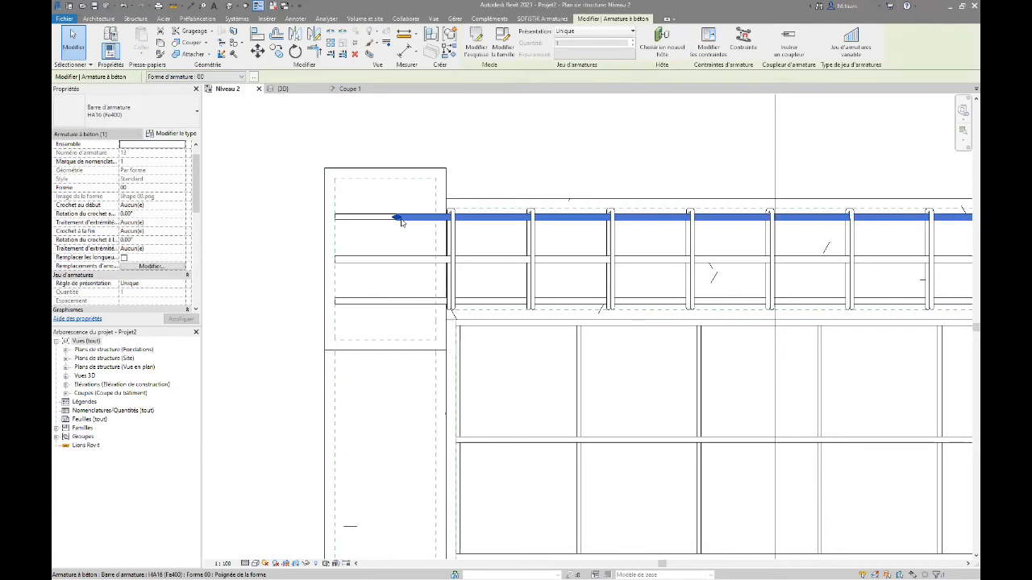
left_click_drag(387, 219, 333, 218)
left_click(525, 150)
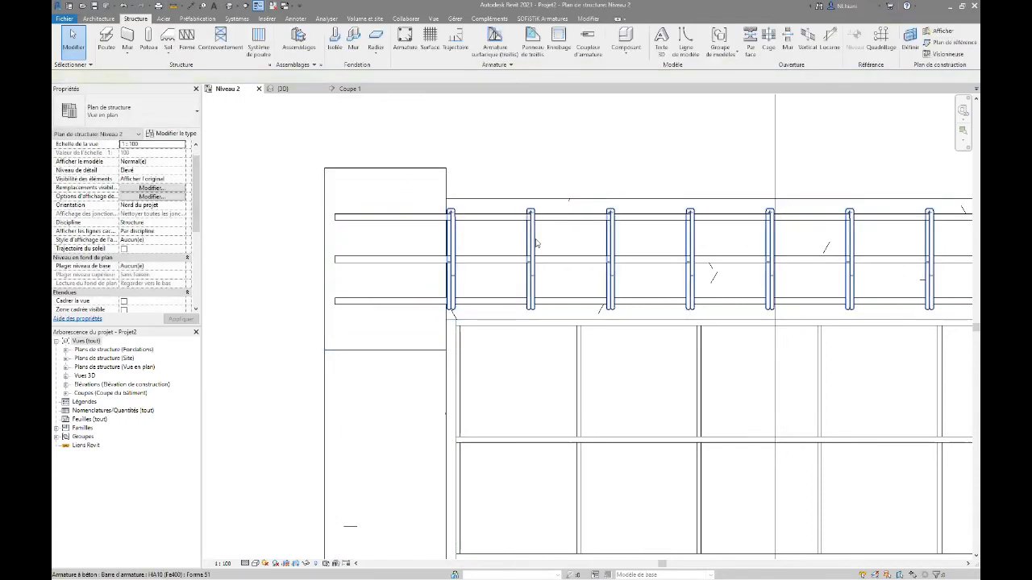
Step: Try shifting the start of the beam's HA10 stirrup set freehand away from the column face
left_click(536, 243)
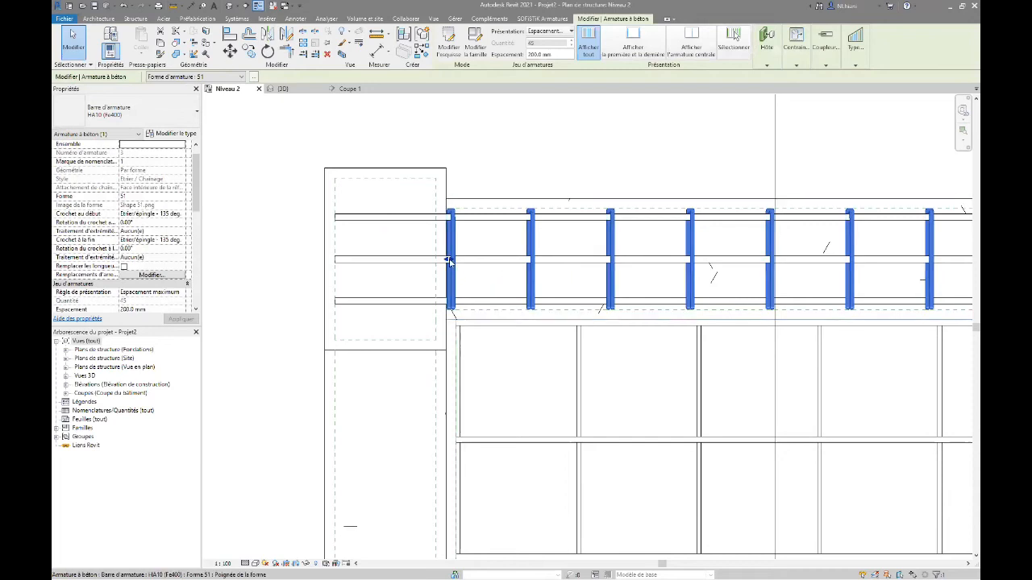
left_click_drag(449, 259, 470, 260)
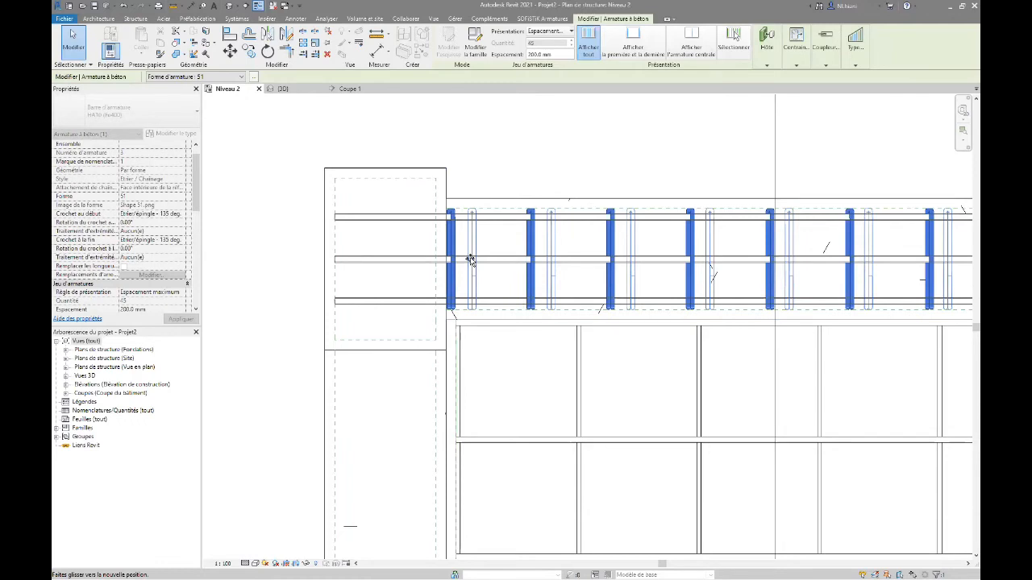
left_click_drag(470, 260, 479, 260)
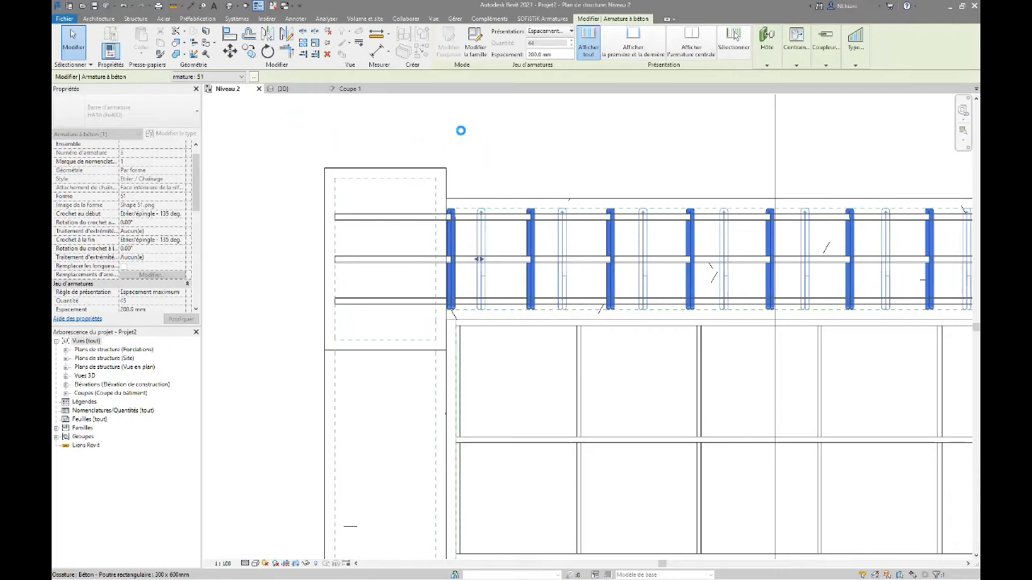
Step: Draw a horizontal detail line in the beam from the column face as a setback reference, dismissing the save reminder without saving
left_click(135, 18)
left_click(510, 45)
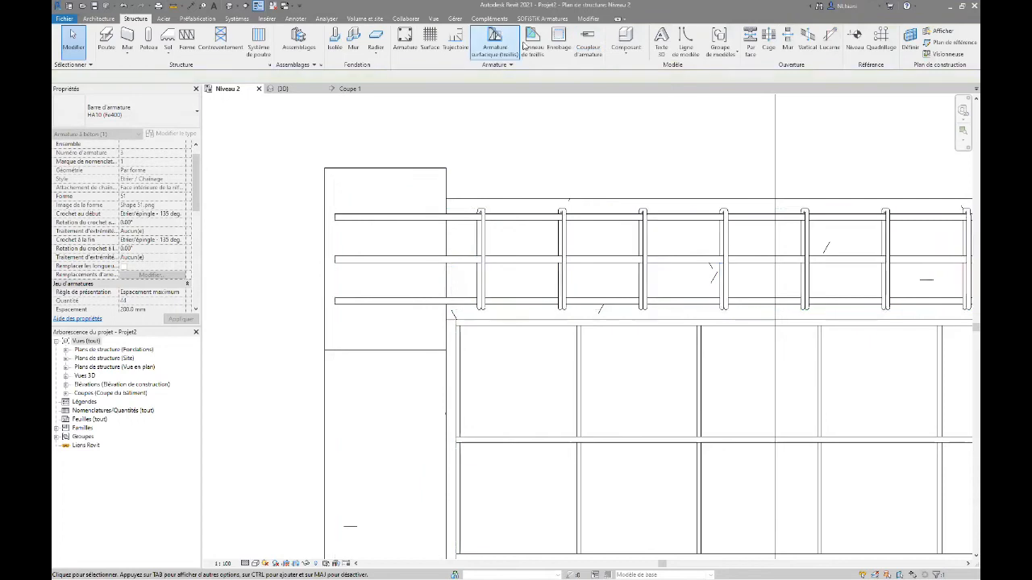
left_click(292, 18)
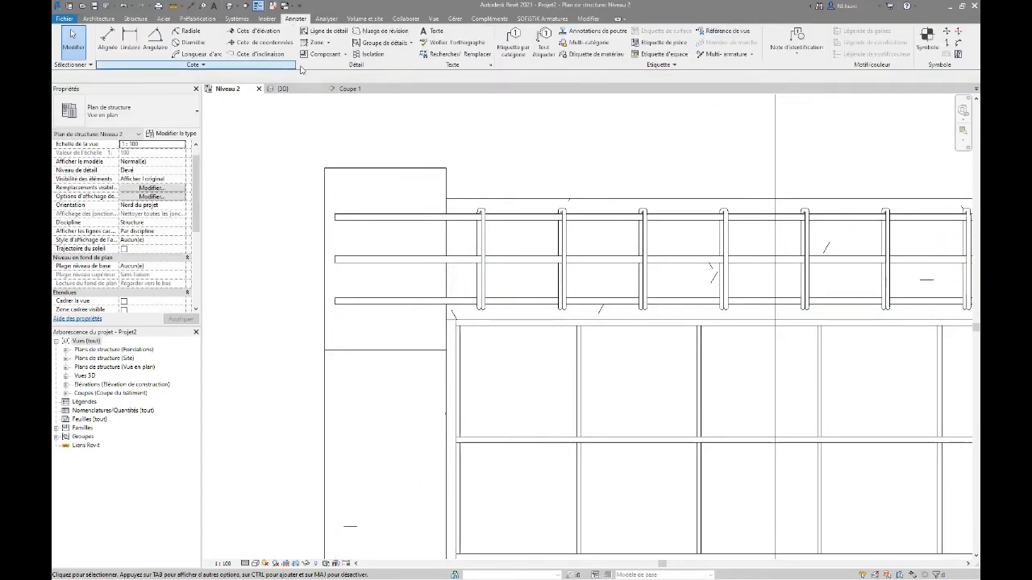
left_click(322, 36)
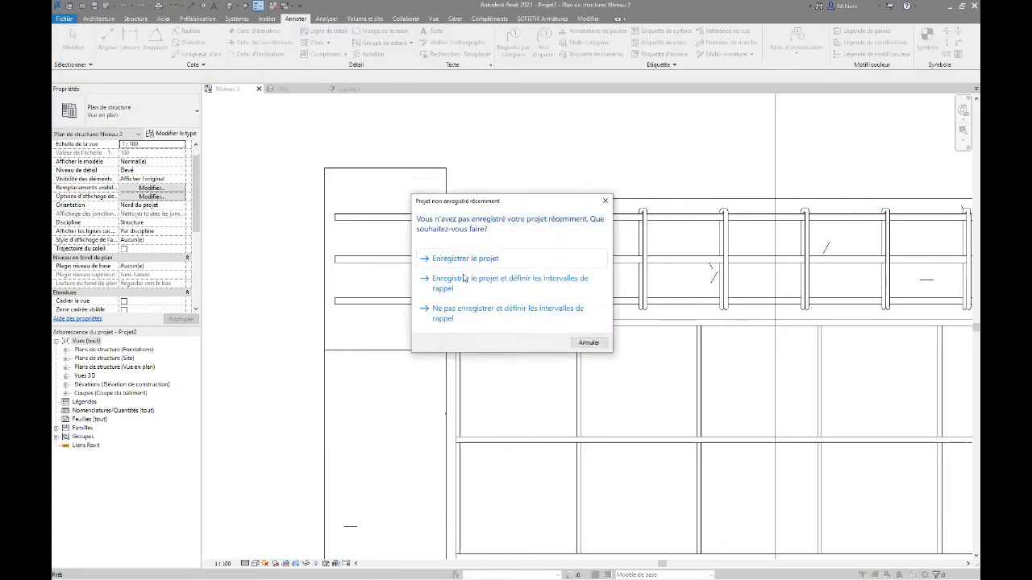
left_click(589, 343)
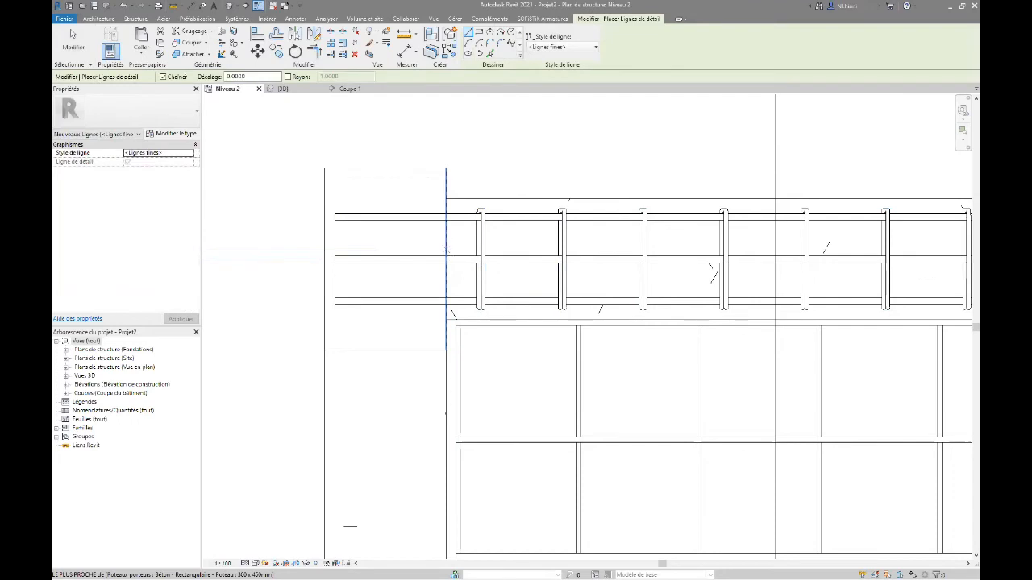
left_click(505, 241)
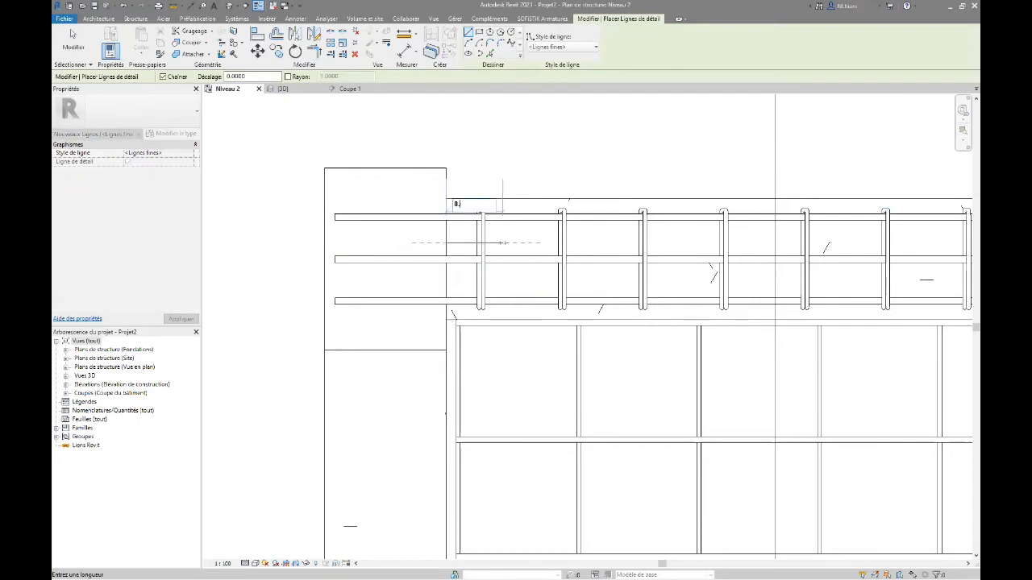
left_click(446, 242)
key("Escape")
key("Escape")
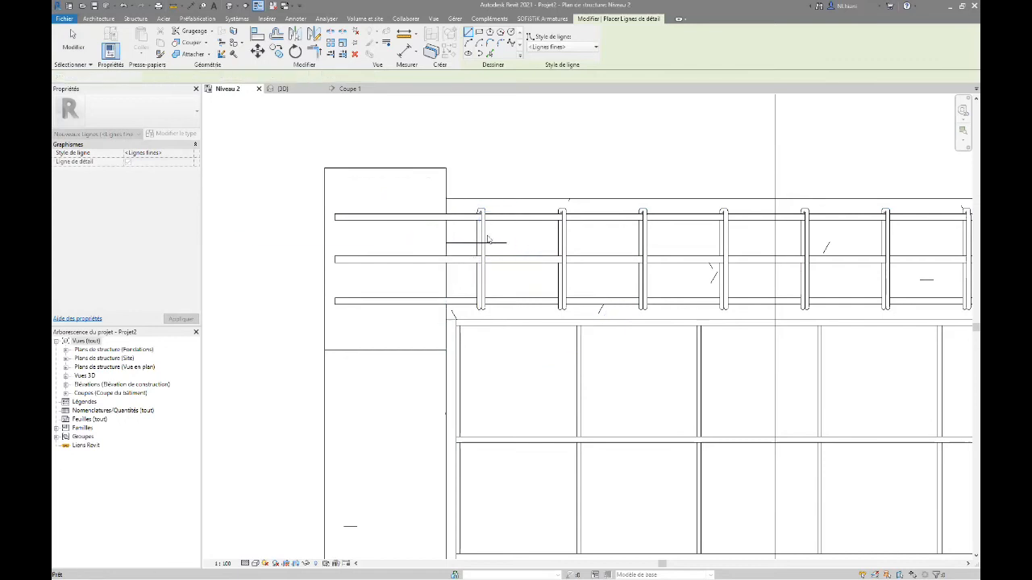
Step: Stretch the start of the beam's stirrup set to the free end of the detail line
left_click(477, 261)
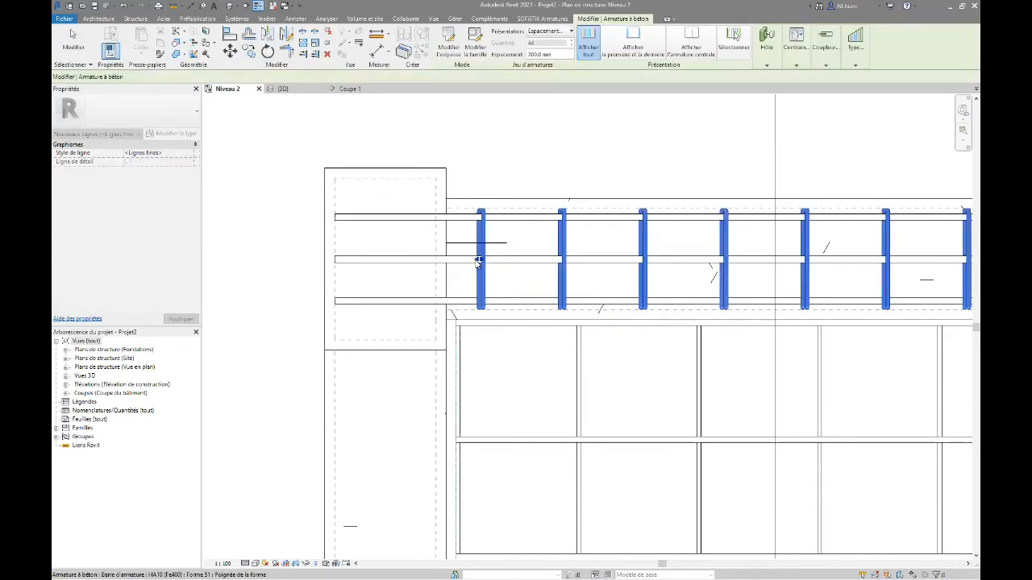
left_click_drag(478, 259, 505, 244)
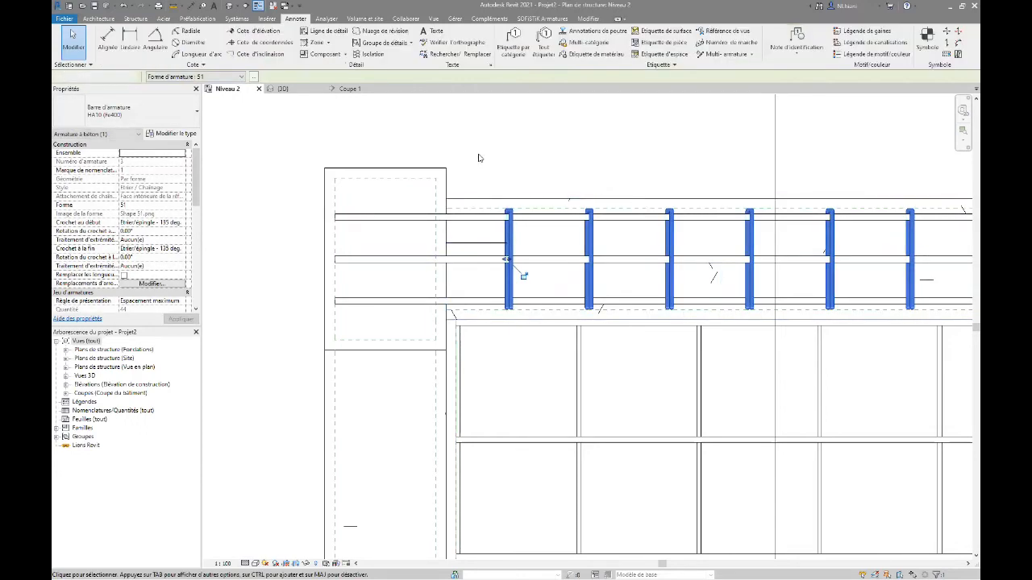
left_click(471, 229)
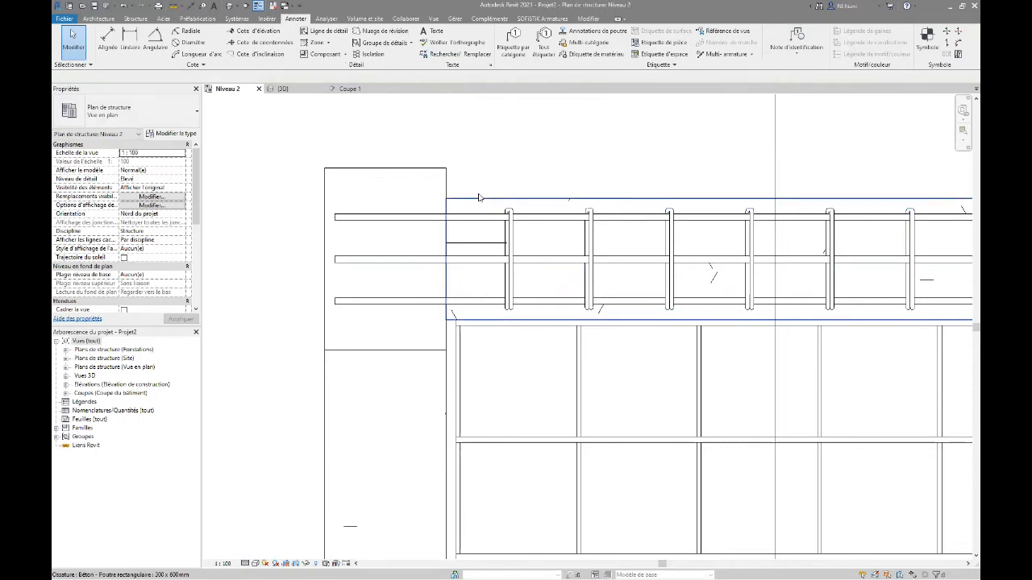
Step: Delete the horizontal detail line that served as the setback reference in the beam
left_click(482, 245)
key("Escape")
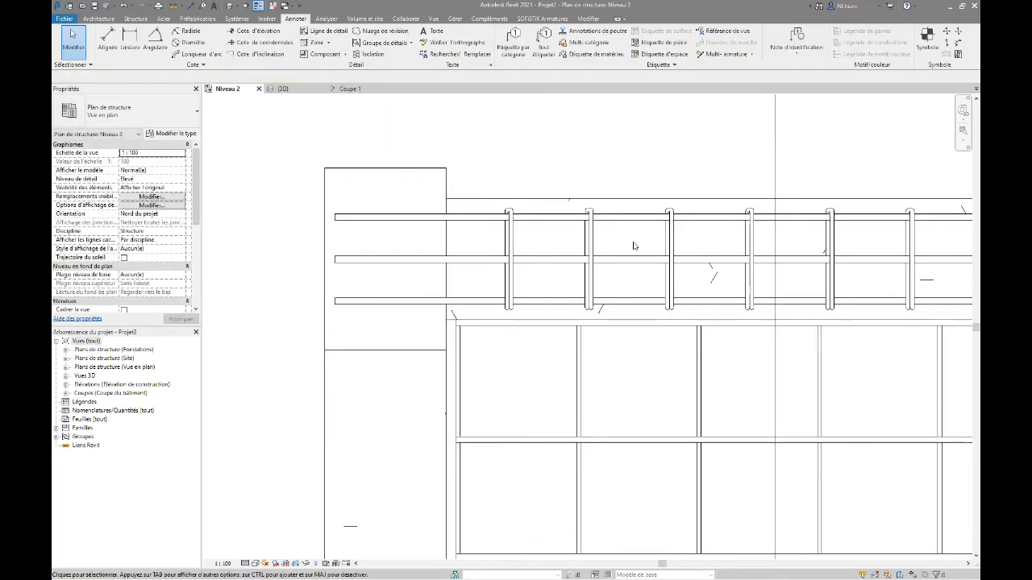
scroll(692, 260, "down", 4)
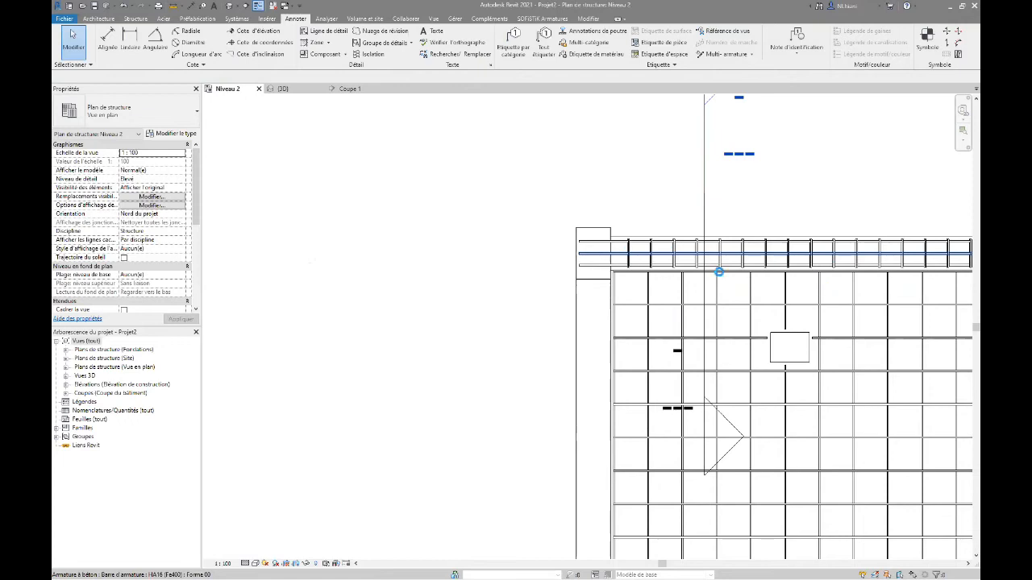
middle_click_drag(677, 272, 309, 282)
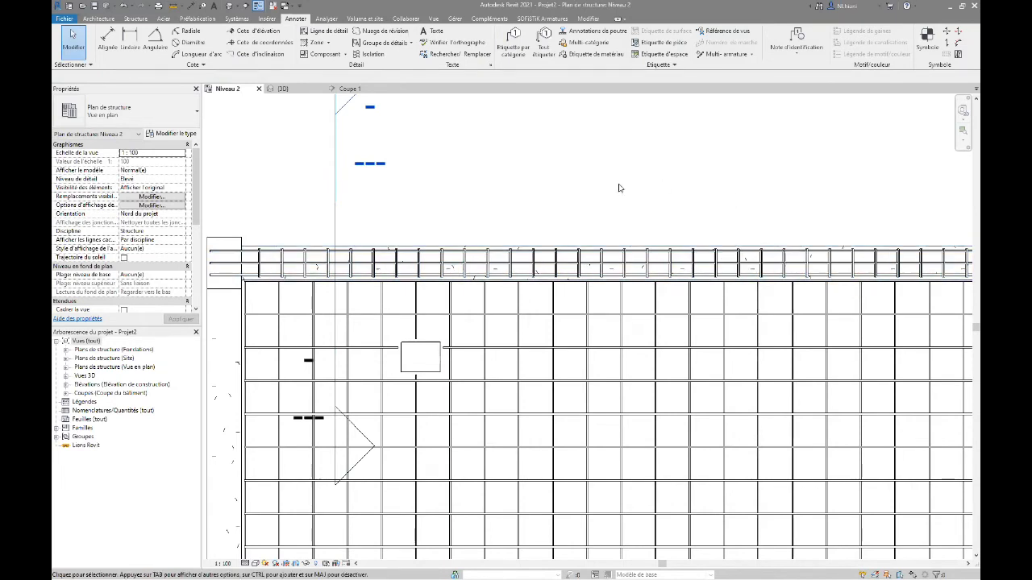
scroll(512, 158, "down", 2)
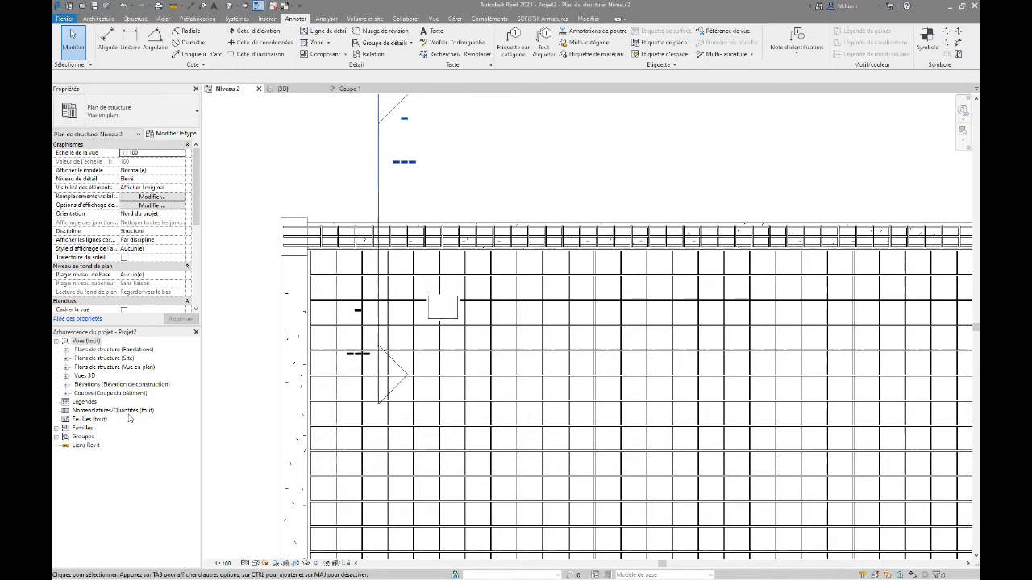
Step: Create a new sheet with the Métrique A0 title block
right_click(74, 421)
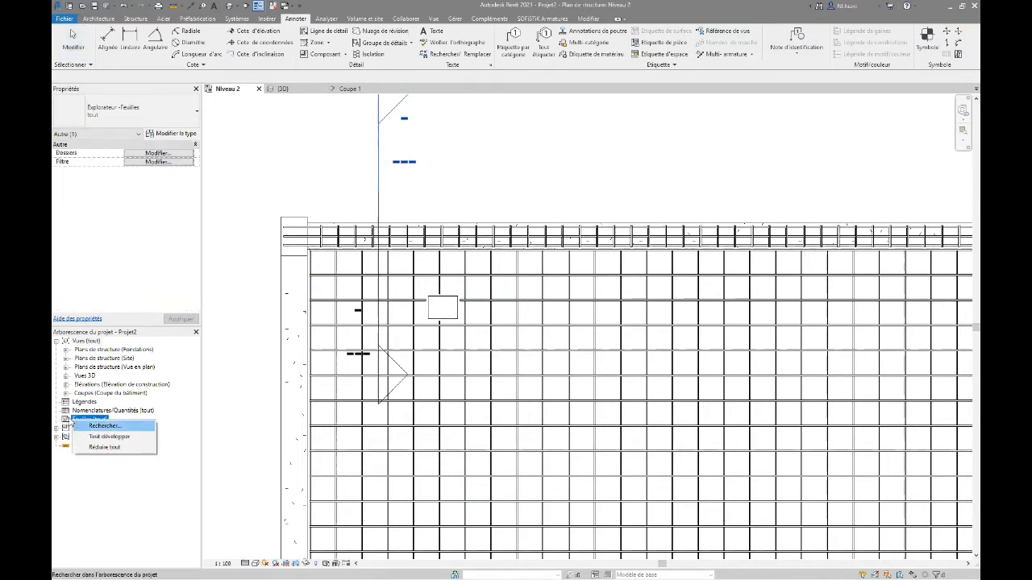
left_click(72, 426)
right_click(74, 422)
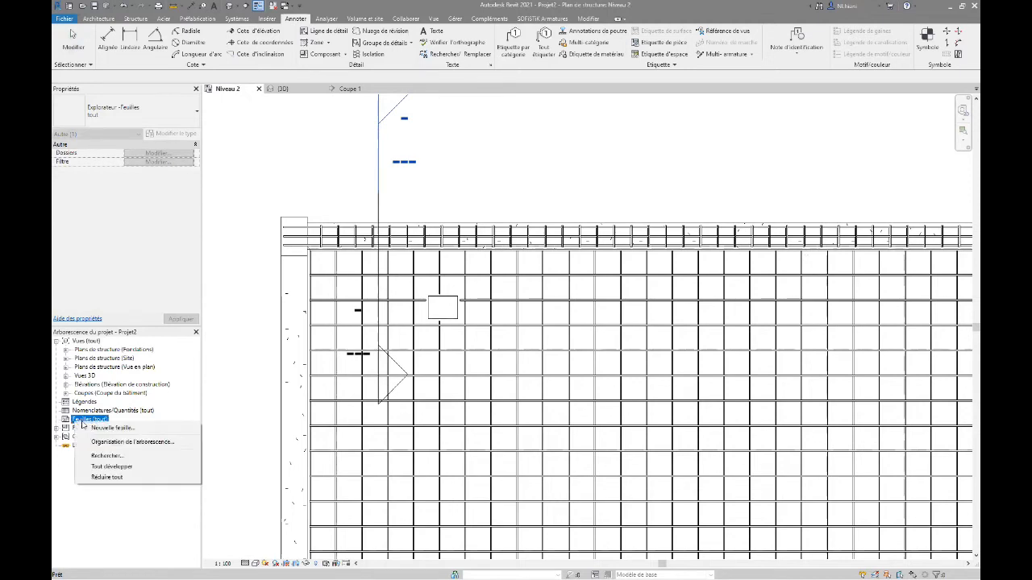
left_click(102, 435)
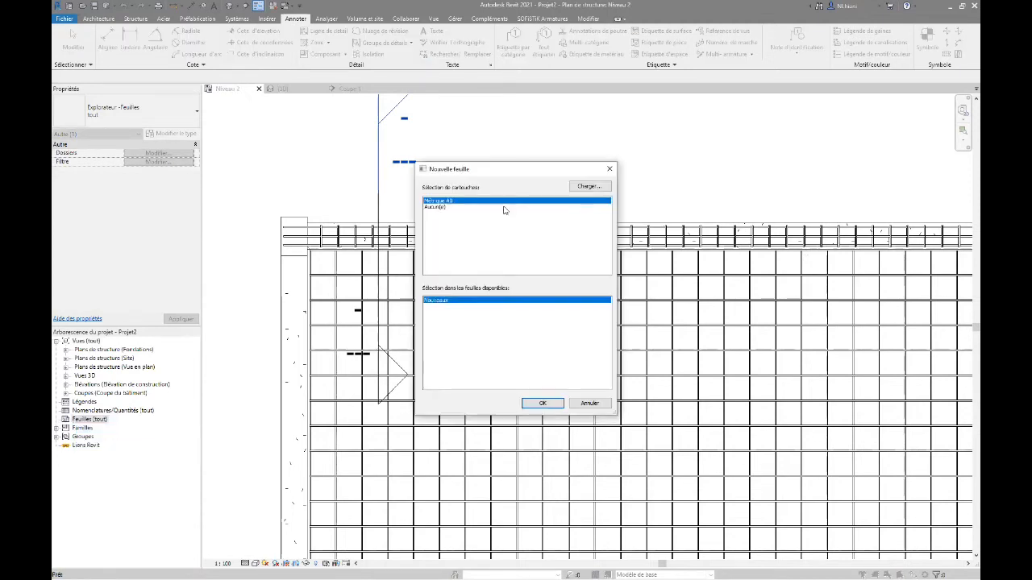
left_click(542, 404)
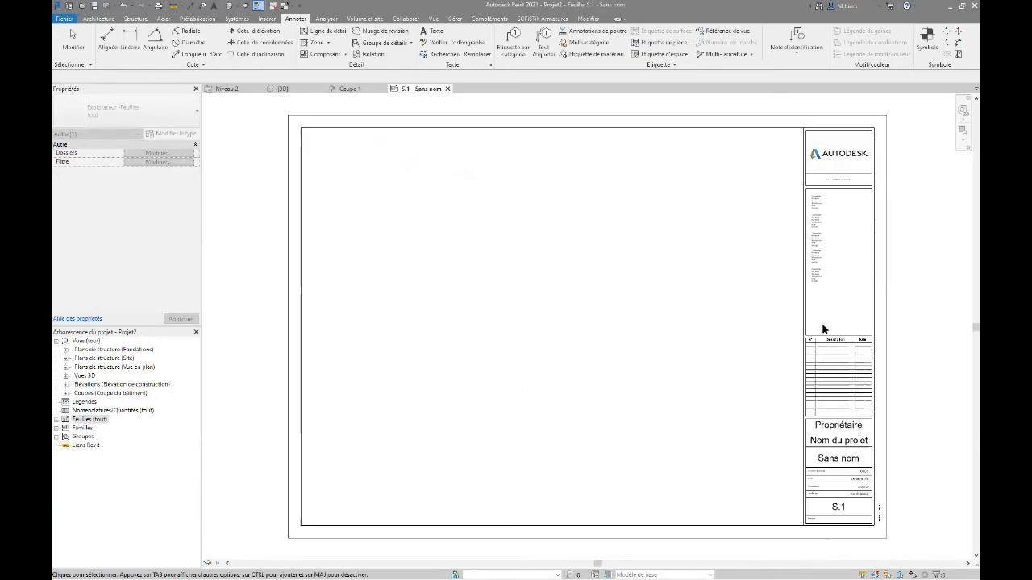
Step: Place the Niveau 2 structural plan on the new sheet, inside the title block's drawing area
scroll(855, 370, "up", 3)
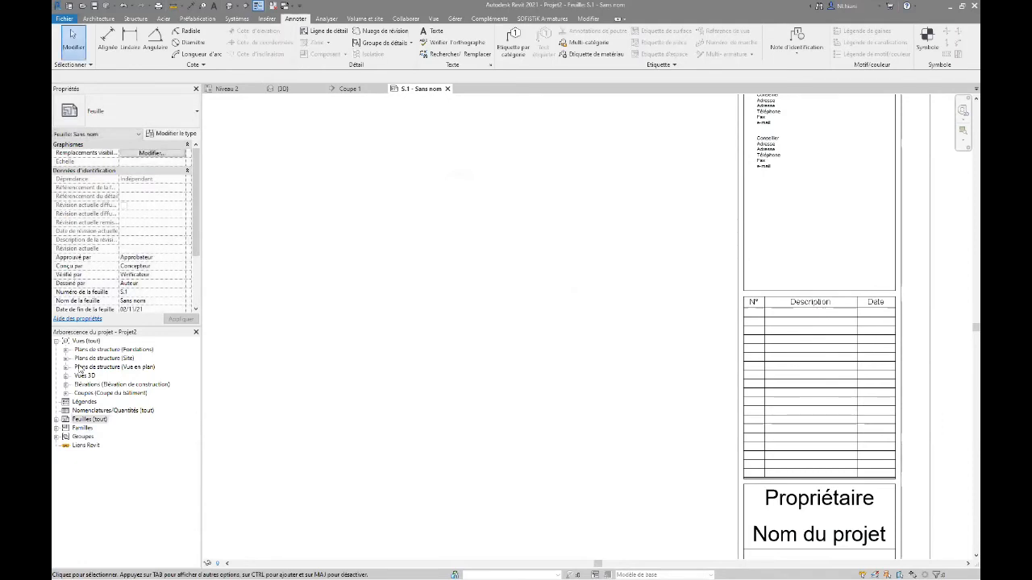
left_click(66, 367)
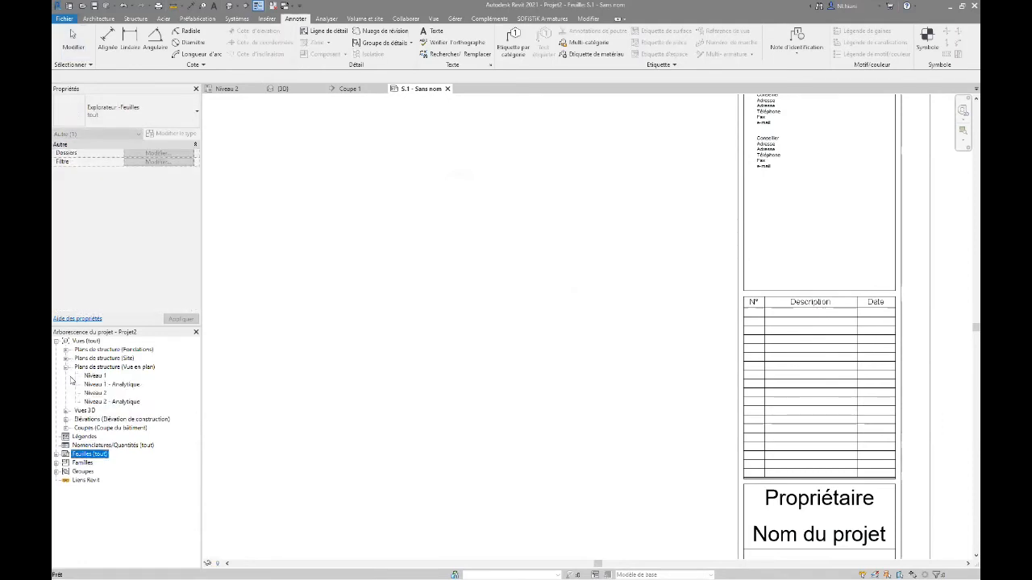
left_click(96, 394)
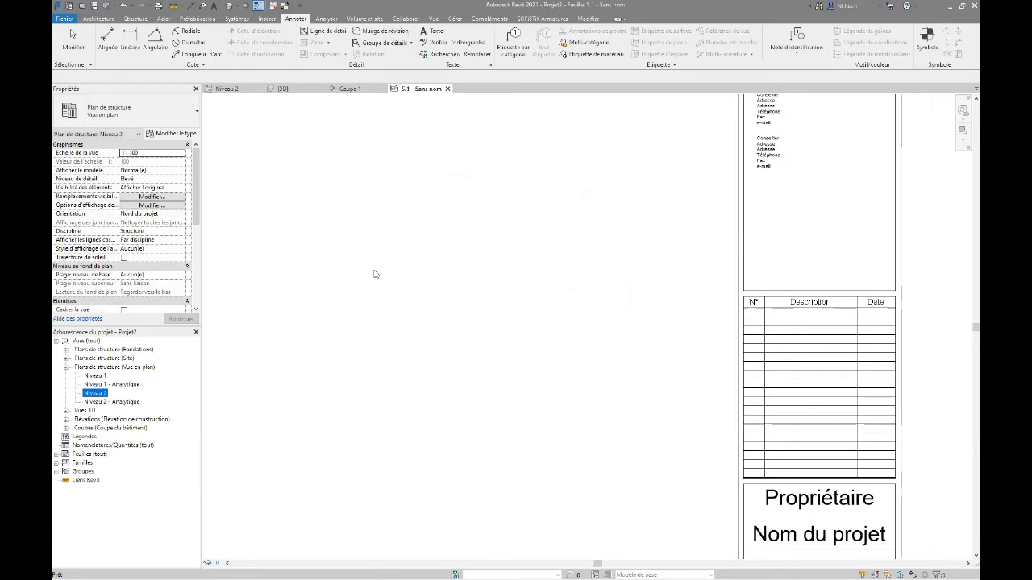
left_click_drag(610, 355, 608, 360)
scroll(527, 364, "down", 2)
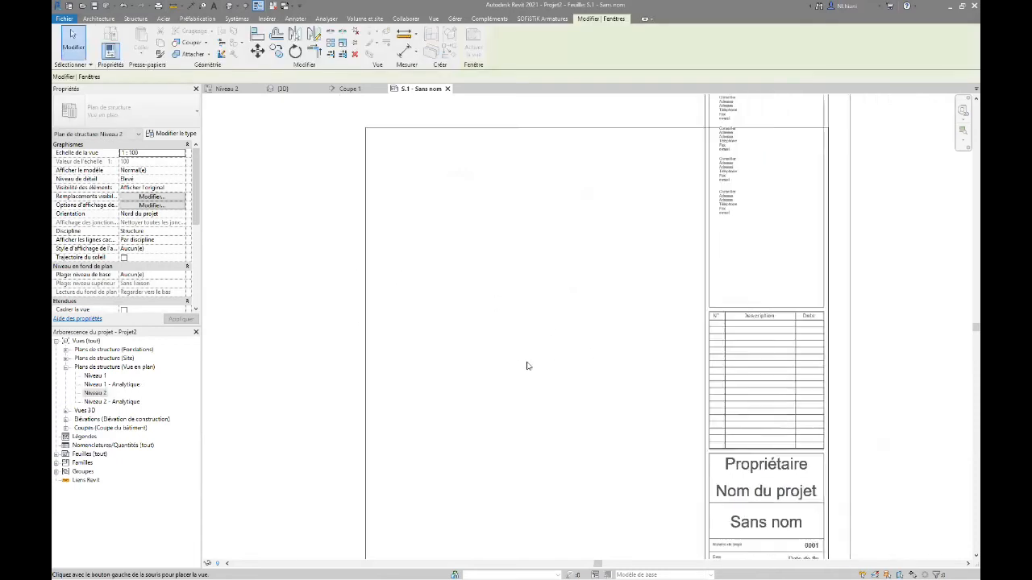
scroll(584, 368, "up", 3)
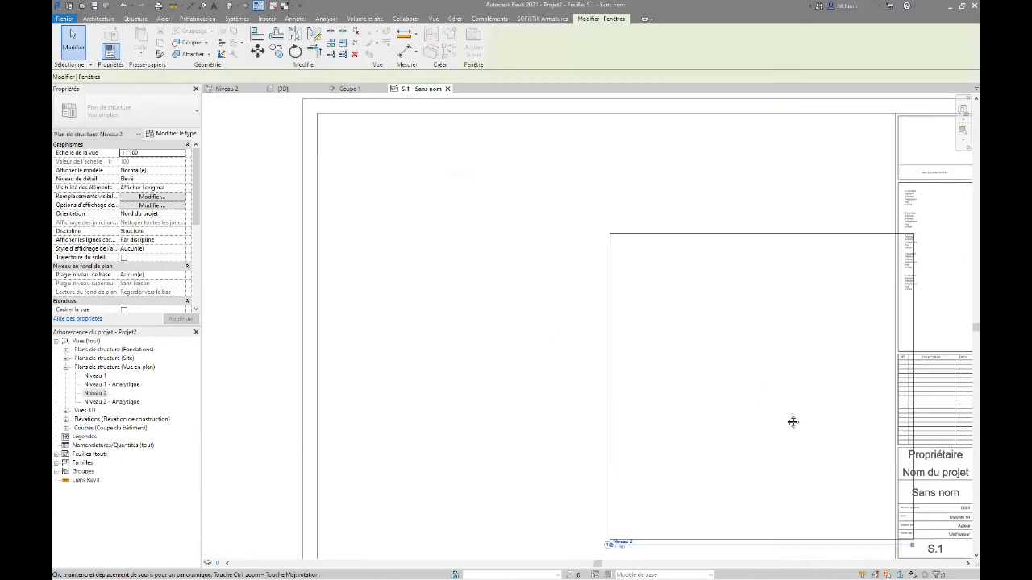
left_click(502, 304)
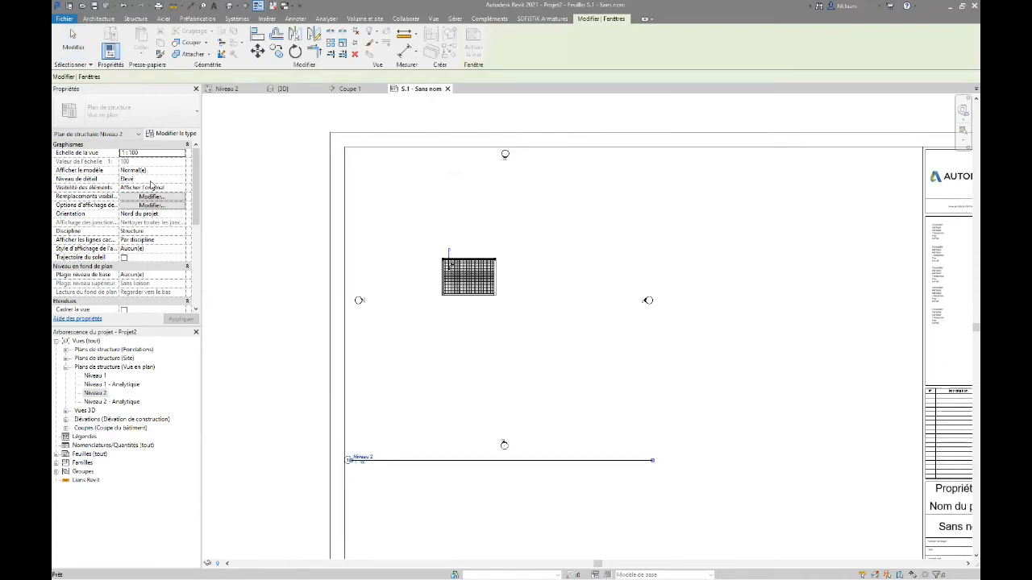
Step: In the Niveau 2 plan view, enable view cropping and make the crop region visible
left_click(242, 89)
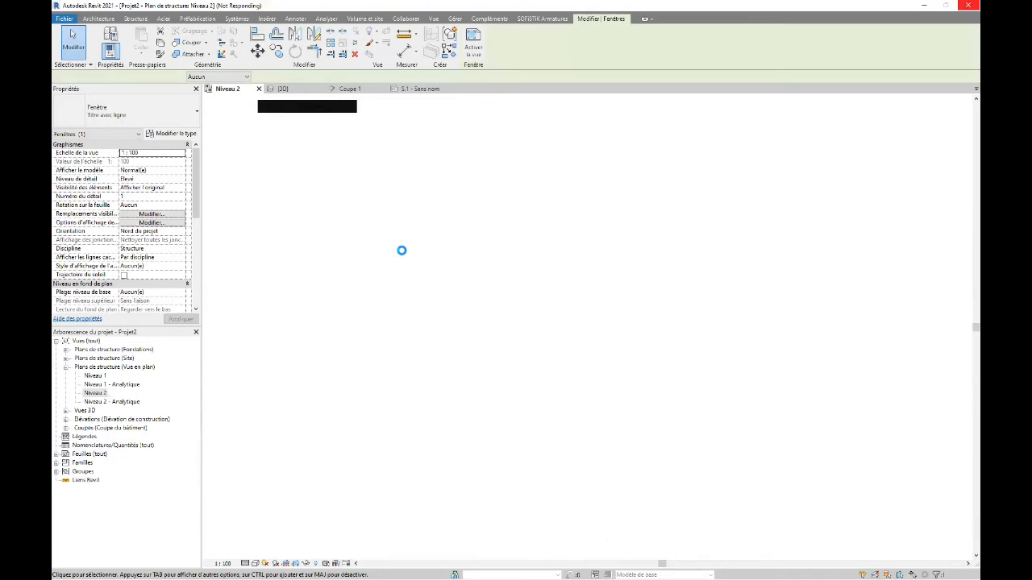
scroll(317, 201, "down", 4)
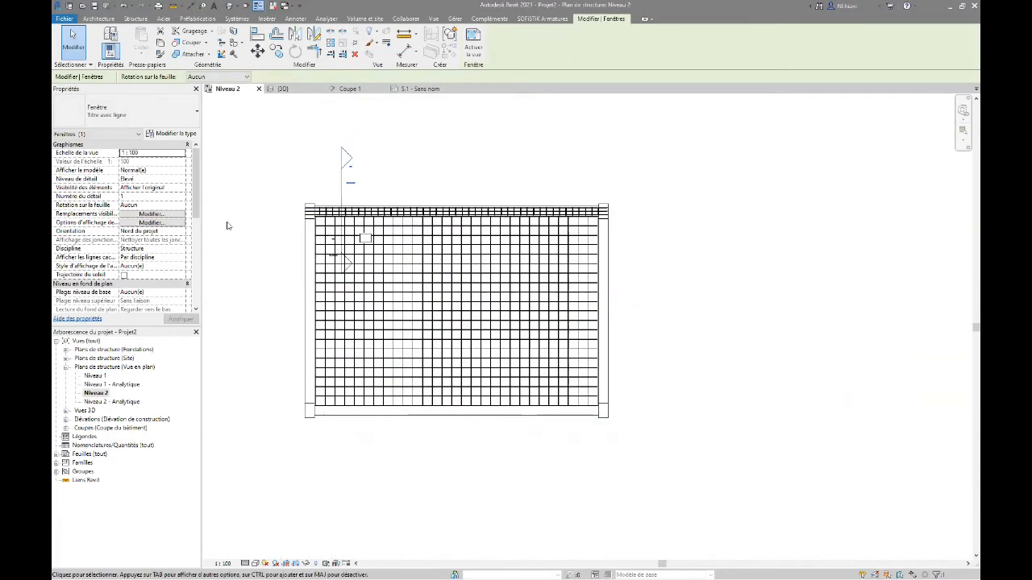
scroll(182, 244, "down", 5)
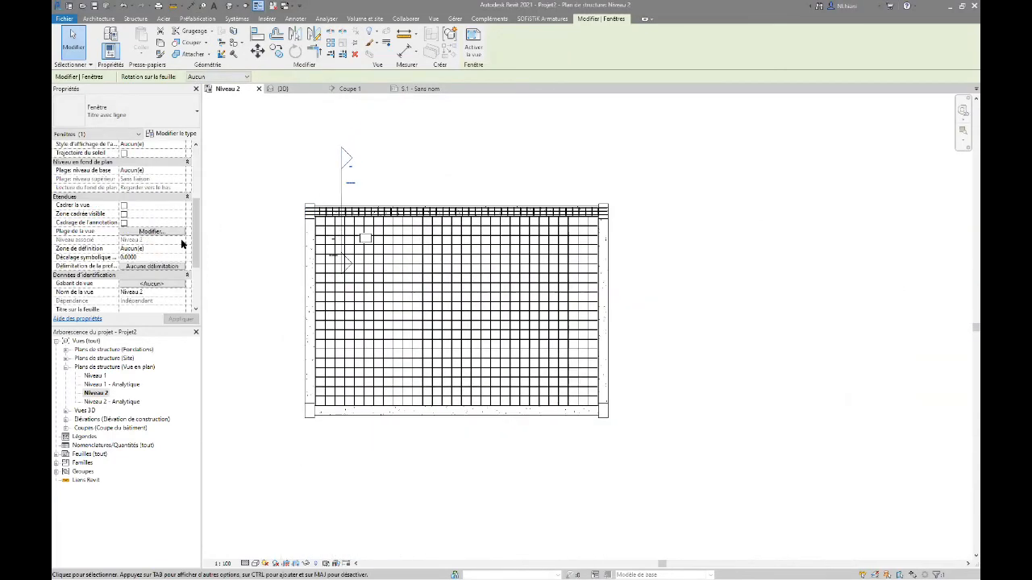
left_click(123, 205)
left_click(123, 214)
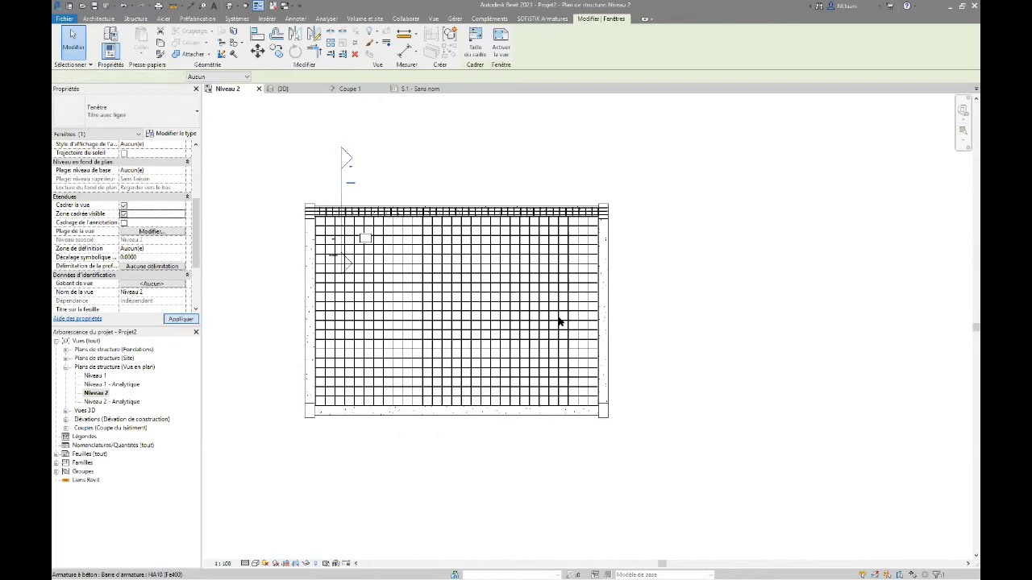
Step: Tighten all four sides of the Niveau 2 crop region closely around the reinforced slab and its columns
scroll(560, 323, "down", 3)
scroll(459, 293, "down", 3)
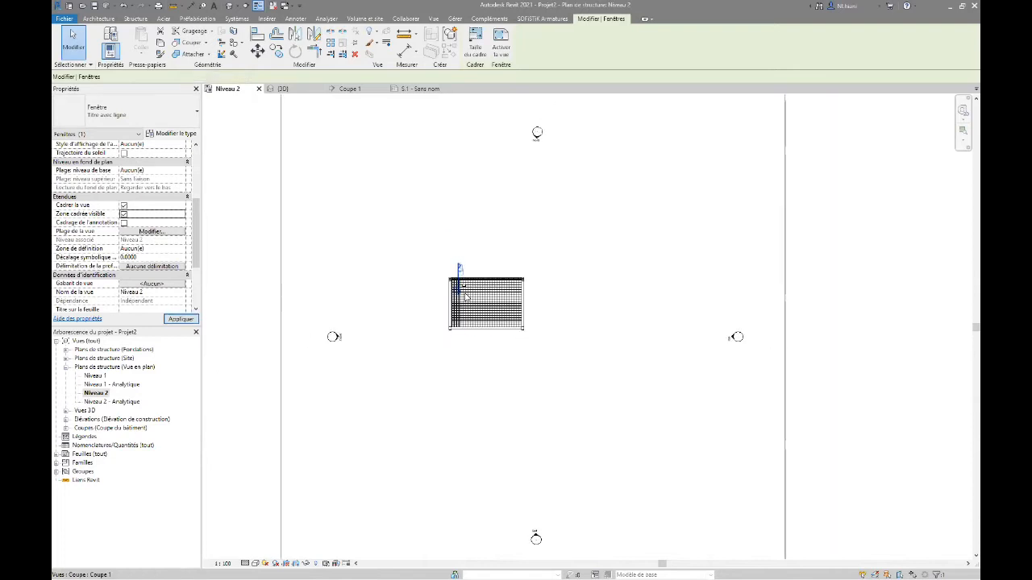
left_click(282, 256)
left_click_drag(281, 337, 443, 337)
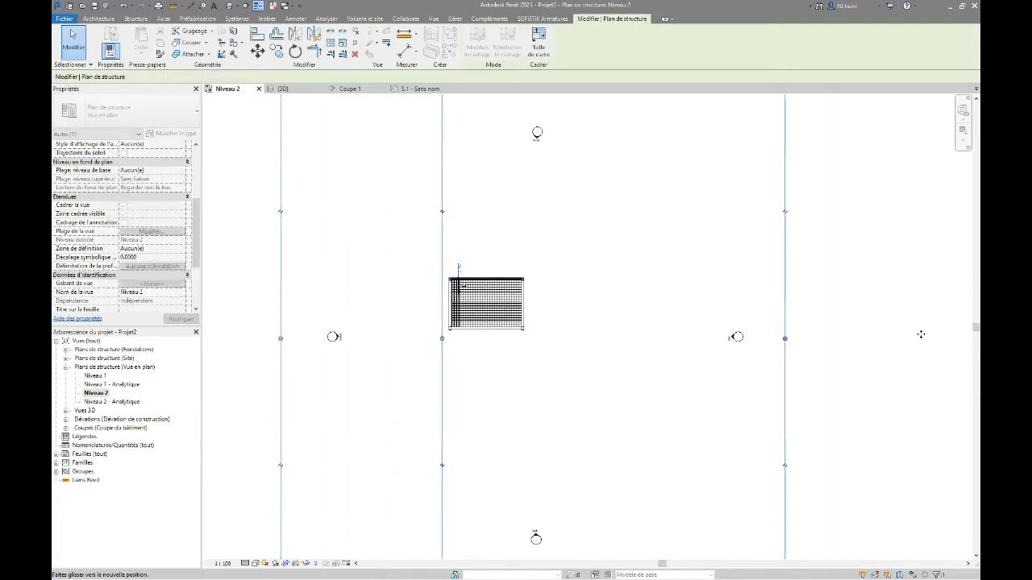
left_click_drag(783, 339, 529, 315)
middle_click_drag(511, 265, 519, 413)
left_click_drag(487, 245, 484, 445)
middle_click_drag(484, 444, 543, 173)
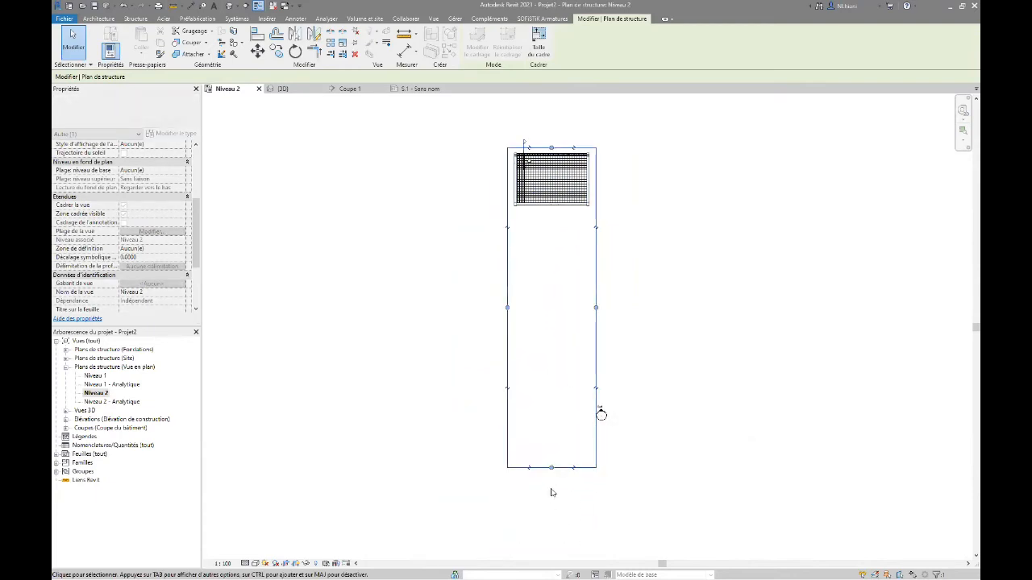
left_click_drag(551, 471, 551, 210)
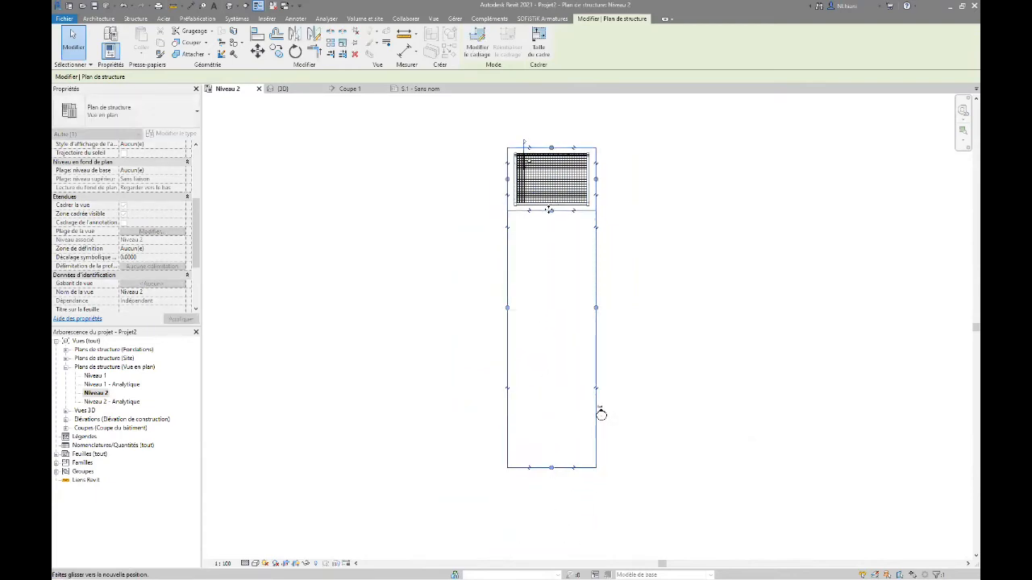
left_click(362, 221)
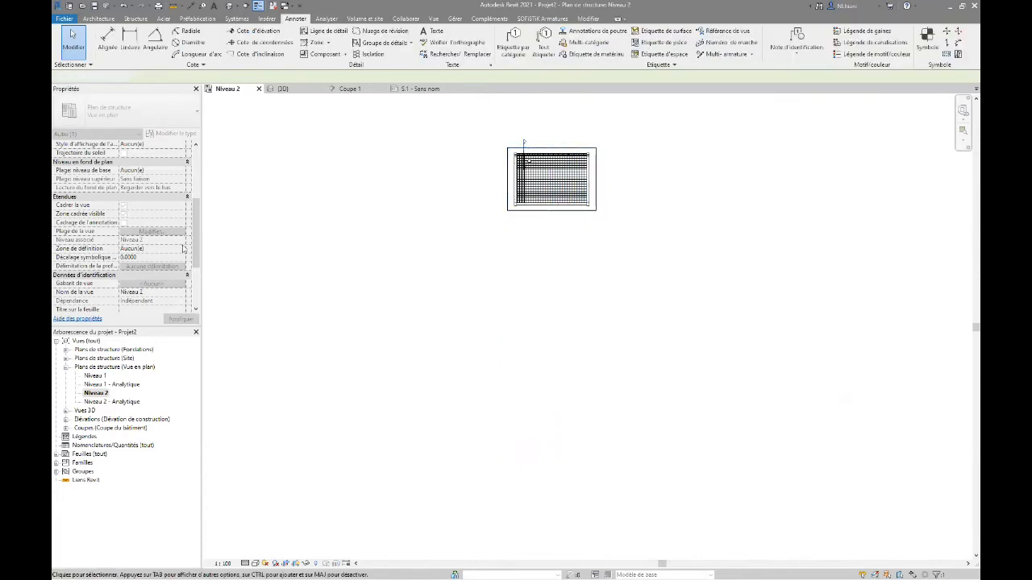
Step: Hide the crop region boundary of the Niveau 2 view and return to sheet S.1
scroll(173, 234, "down", 1)
scroll(148, 250, "up", 1)
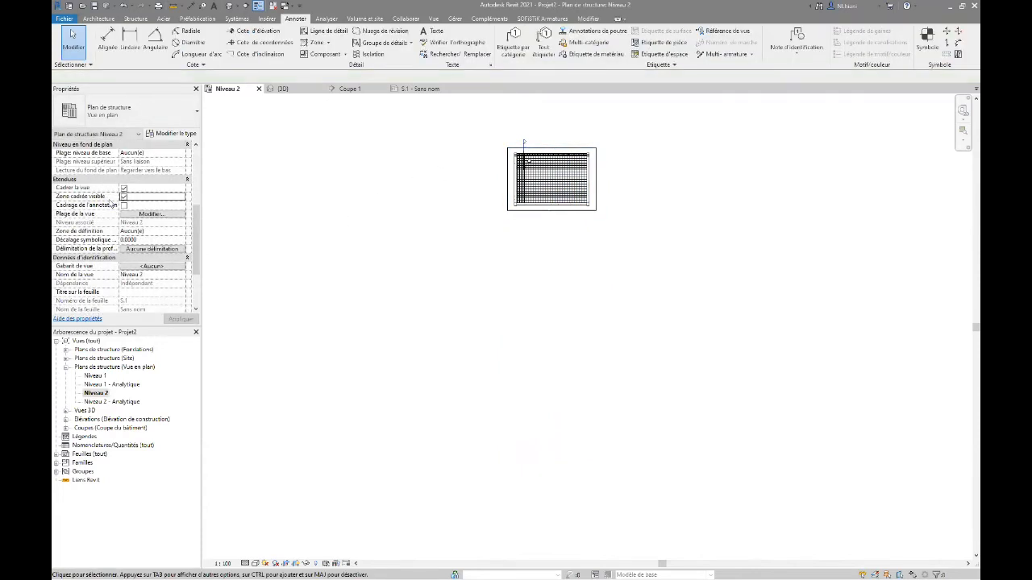
left_click(123, 197)
left_click(418, 89)
Step: Move the Niveau 2 viewport into the sheet's upper-left corner and place its title just below the plan
left_click(479, 292)
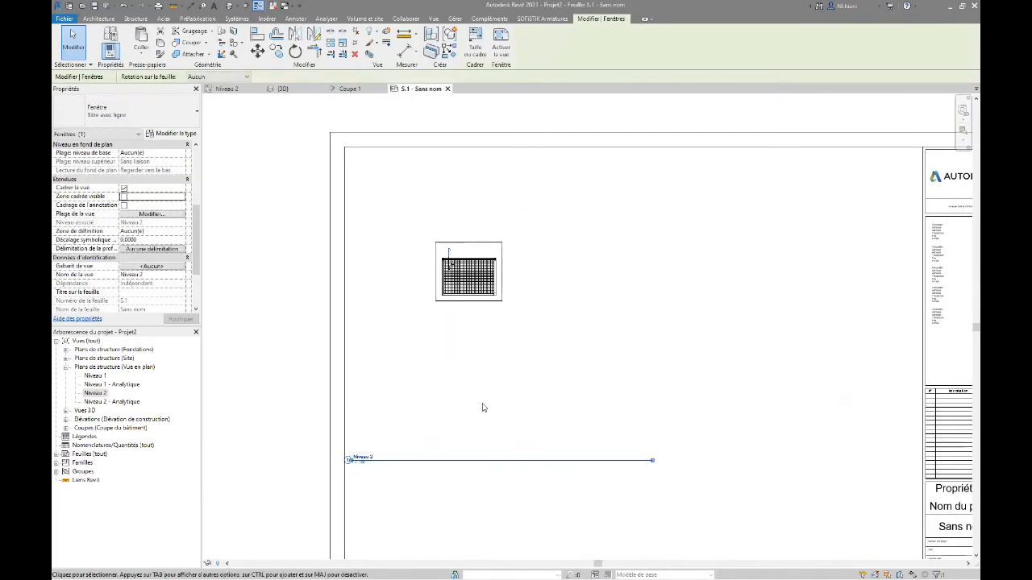
left_click_drag(462, 264, 396, 178)
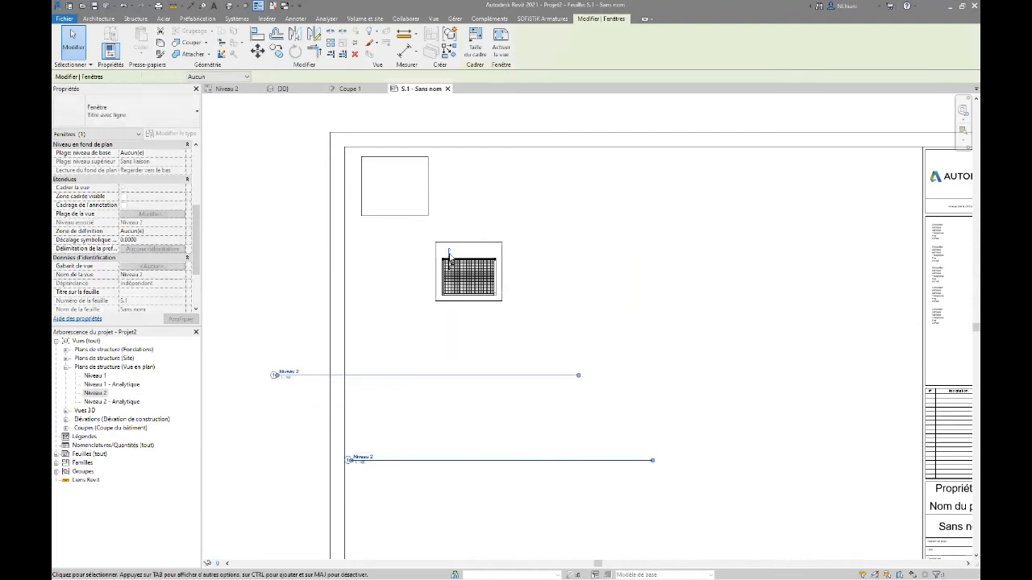
left_click(389, 322)
left_click(308, 374)
left_click_drag(287, 375, 371, 234)
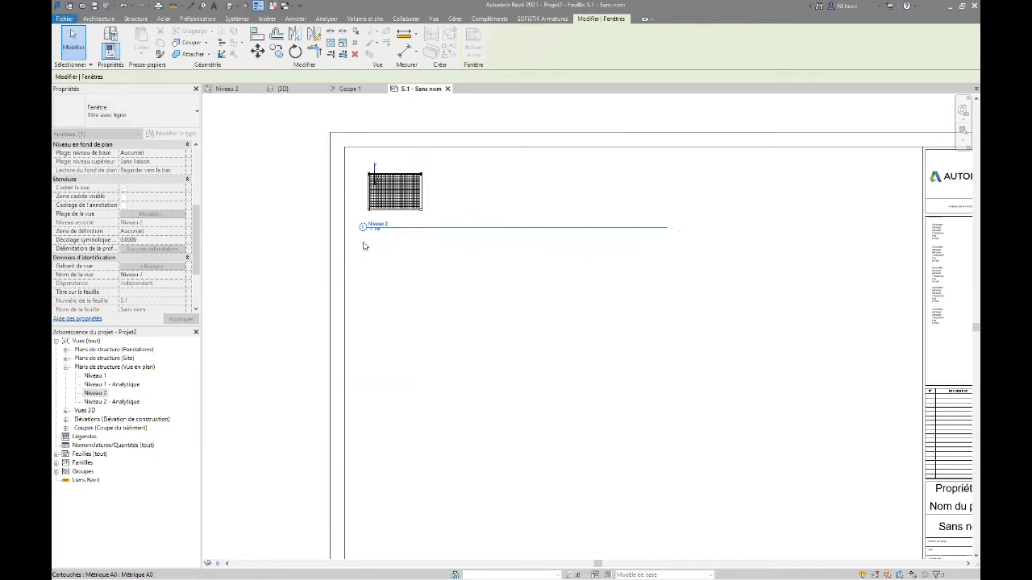
Step: Edit the Niveau 2 viewport's type to remove the extension line from its title
left_click(420, 192)
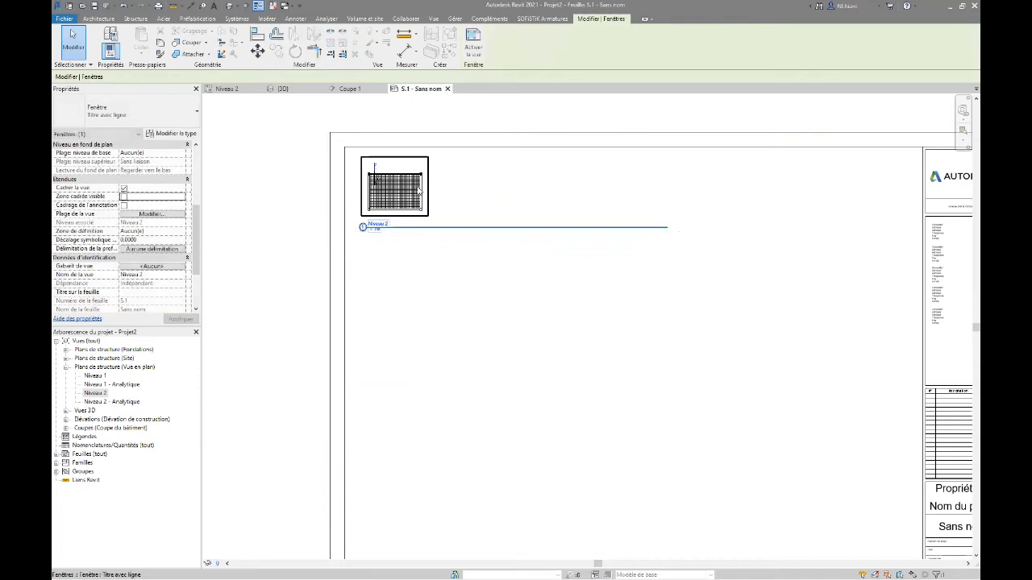
left_click(353, 192)
left_click(172, 134)
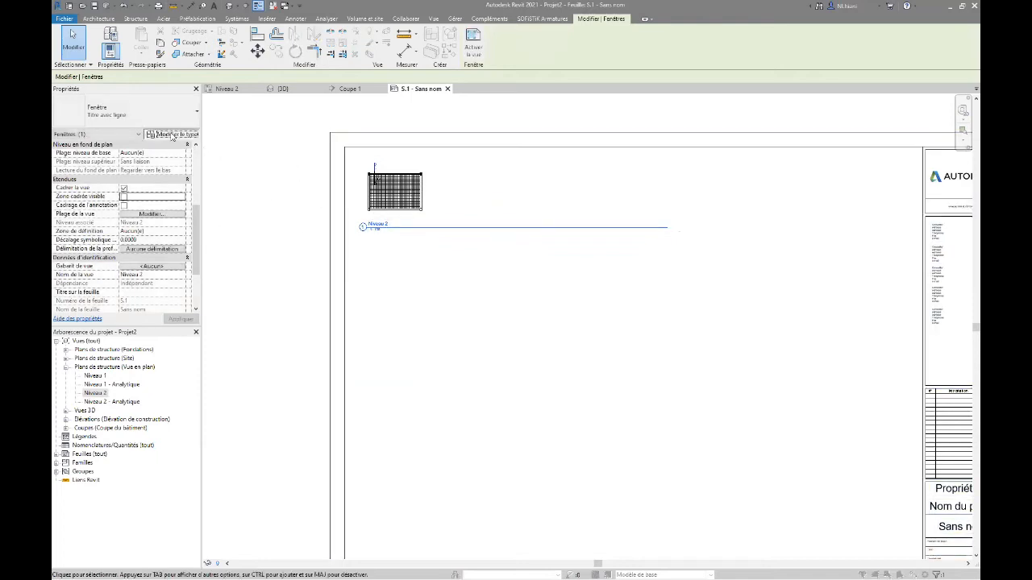
left_click(758, 286)
key("Return")
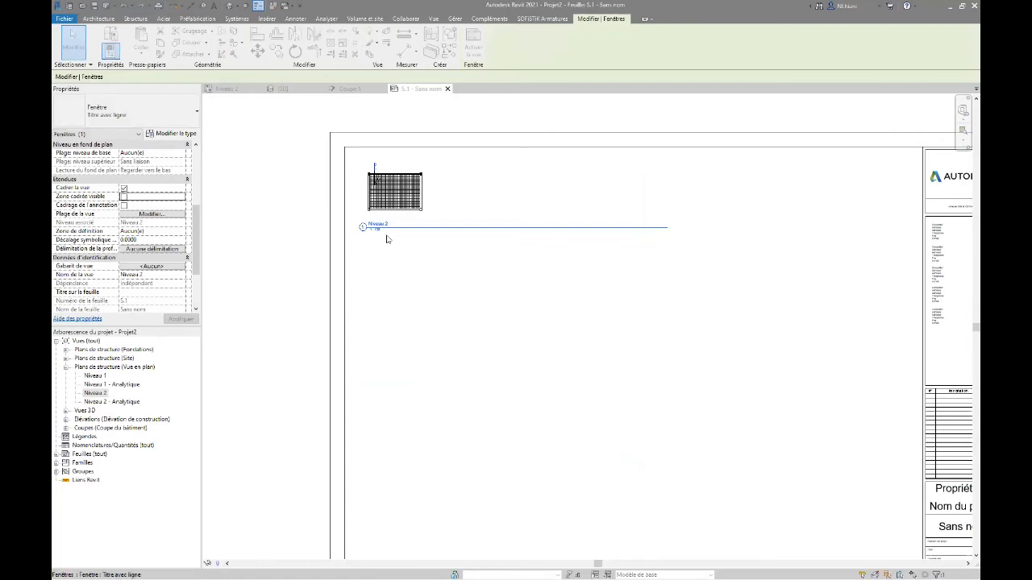
Step: Nudge the Niveau 2 viewport title slightly closer to the plan
scroll(369, 223, "up", 4)
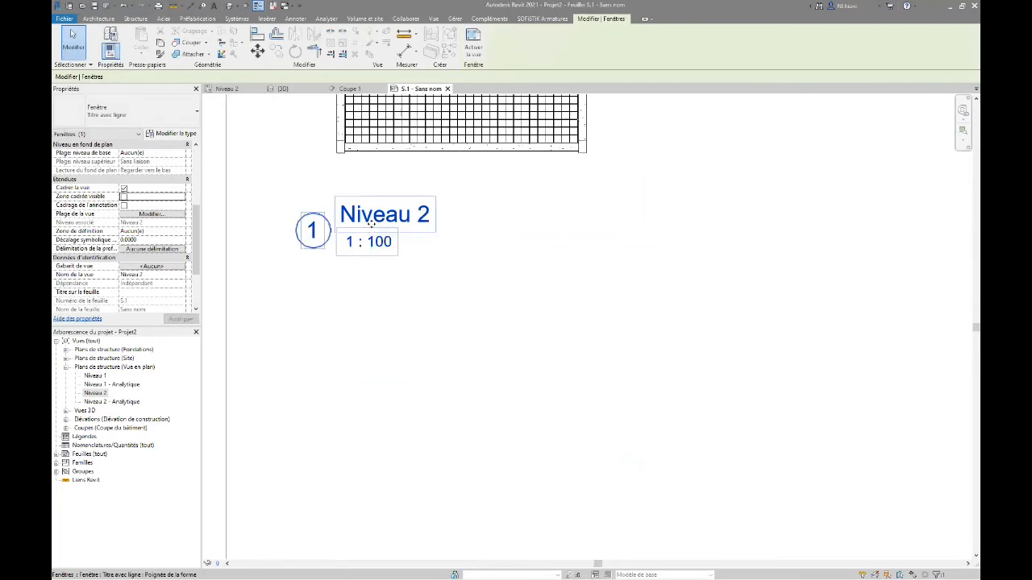
left_click_drag(373, 212, 373, 192)
left_click(460, 265)
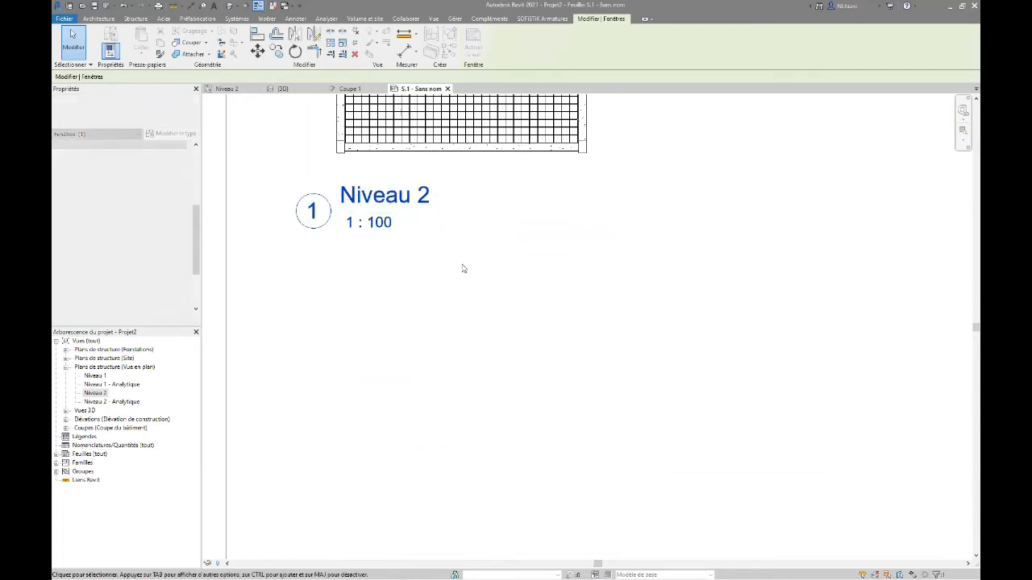
Step: Place the Coupe 1 section view on sheet S.1 beside the Niveau 2 plan
scroll(484, 312, "down", 4)
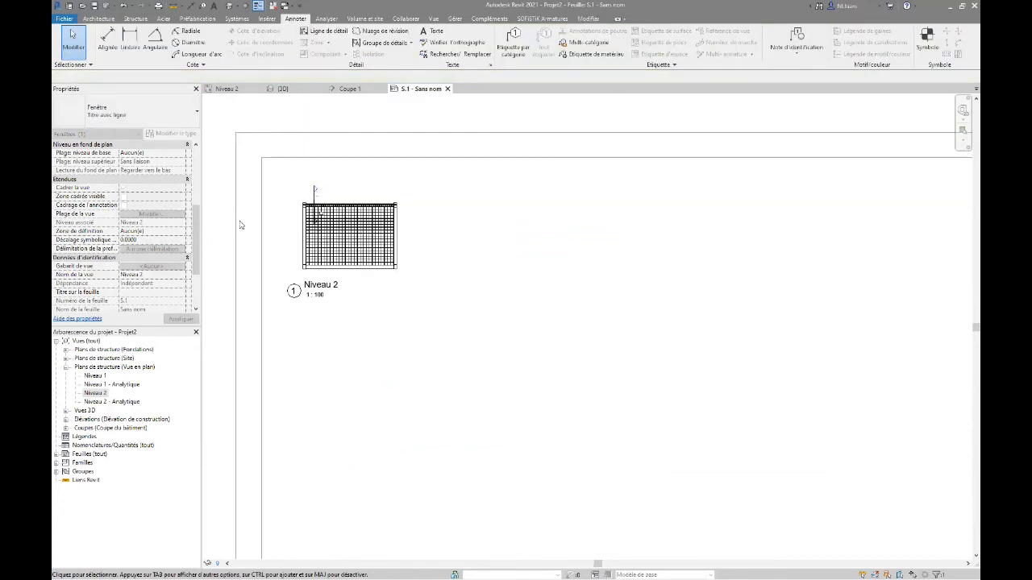
double_click(87, 429)
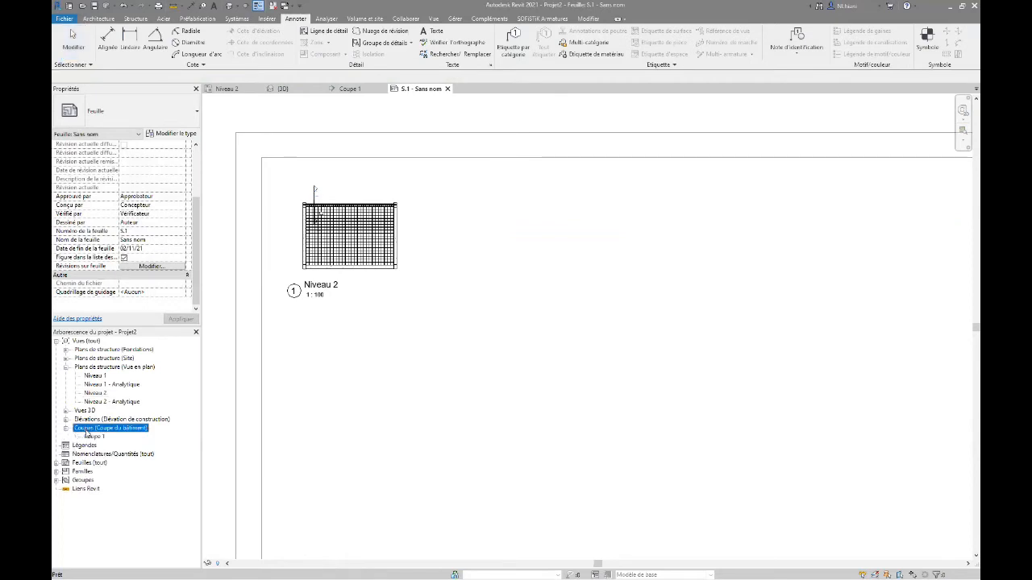
left_click(93, 436)
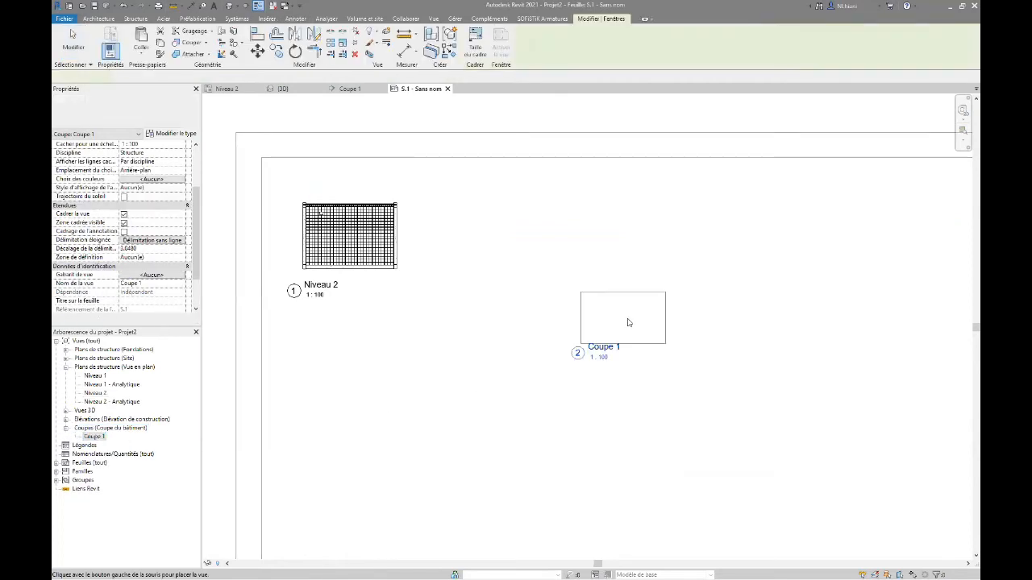
left_click(500, 234)
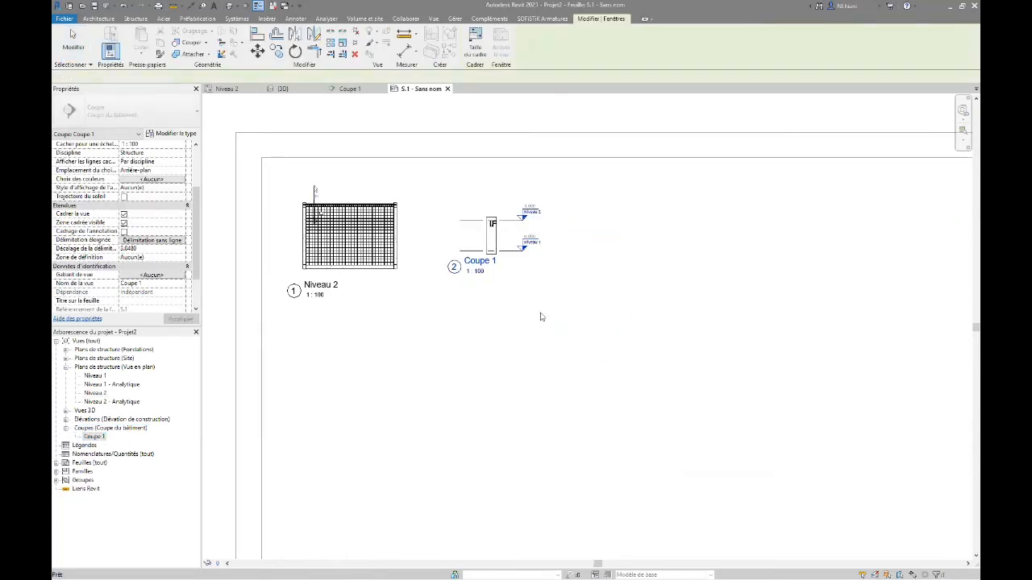
Step: Examine the beam reinforcement in the Coupe 1 viewport and the overall layout of the sheet
scroll(468, 245, "up", 8)
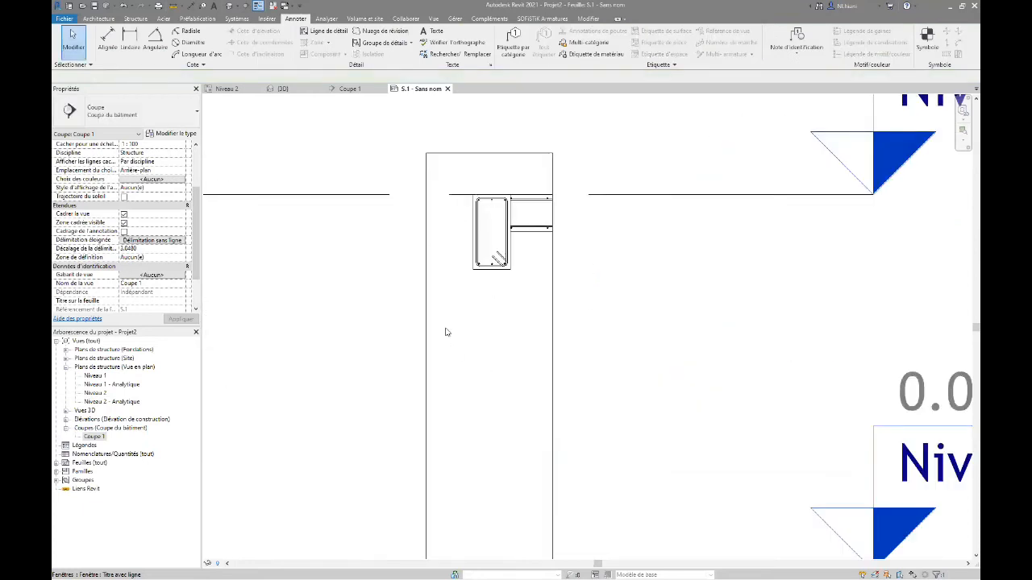
scroll(450, 332, "down", 6)
left_click(469, 320)
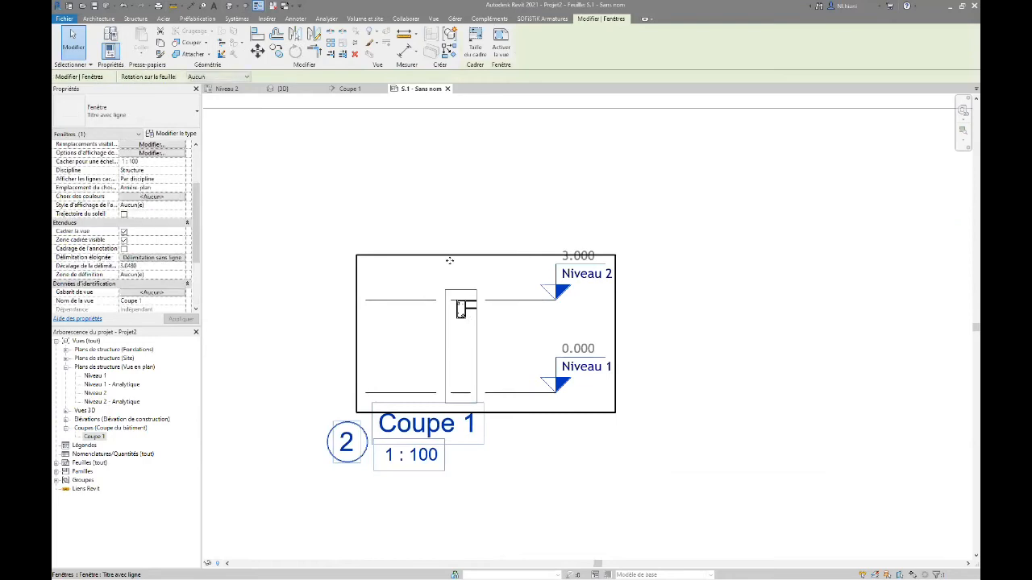
scroll(722, 311, "down", 3)
scroll(721, 311, "down", 3)
middle_click_drag(723, 316, 397, 287)
left_click(470, 290)
scroll(637, 309, "down", 4)
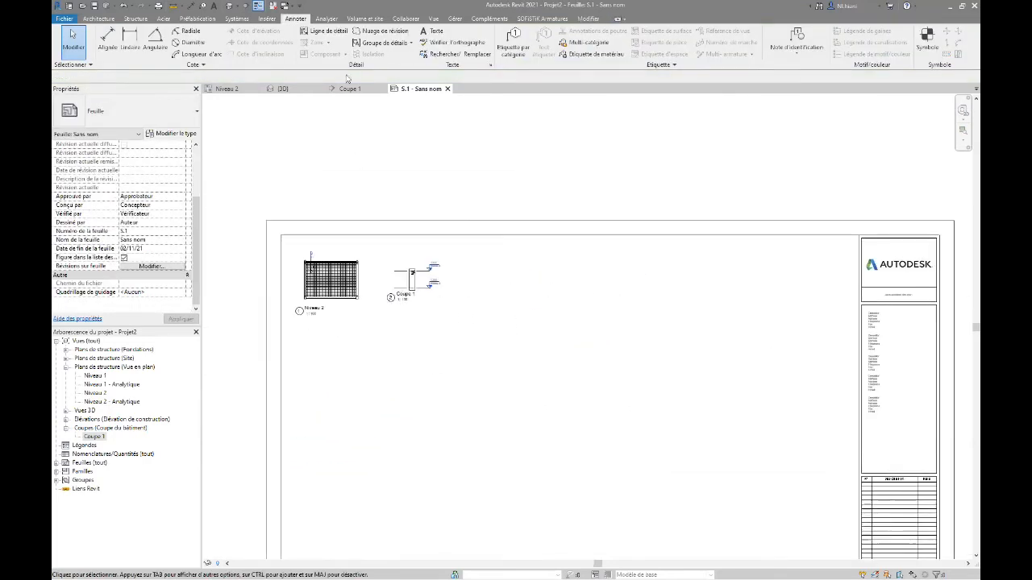
Step: Open the sheet revisions settings and set the first revision's description to "Maj des armatures dalle"
left_click(433, 18)
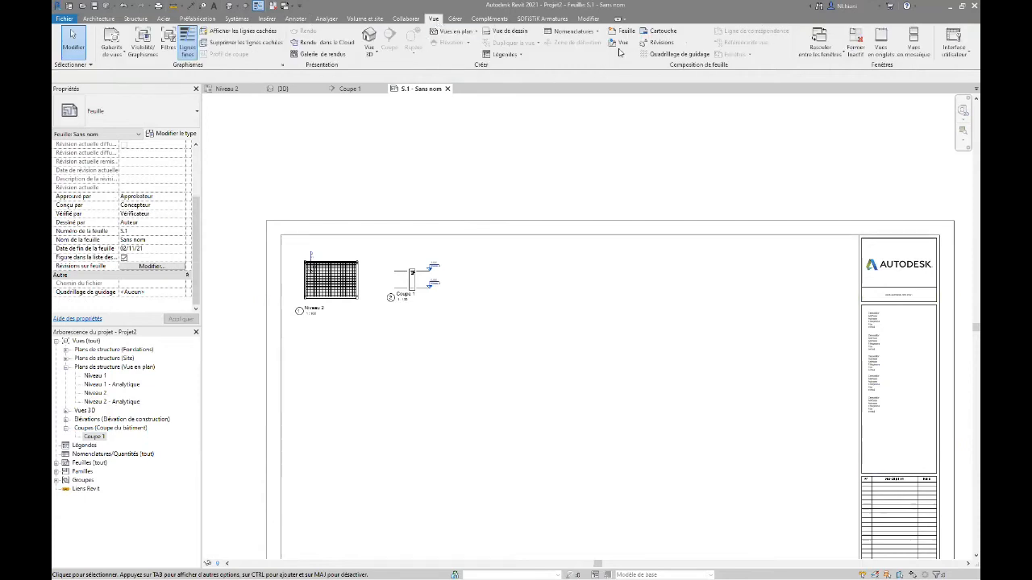
left_click(659, 42)
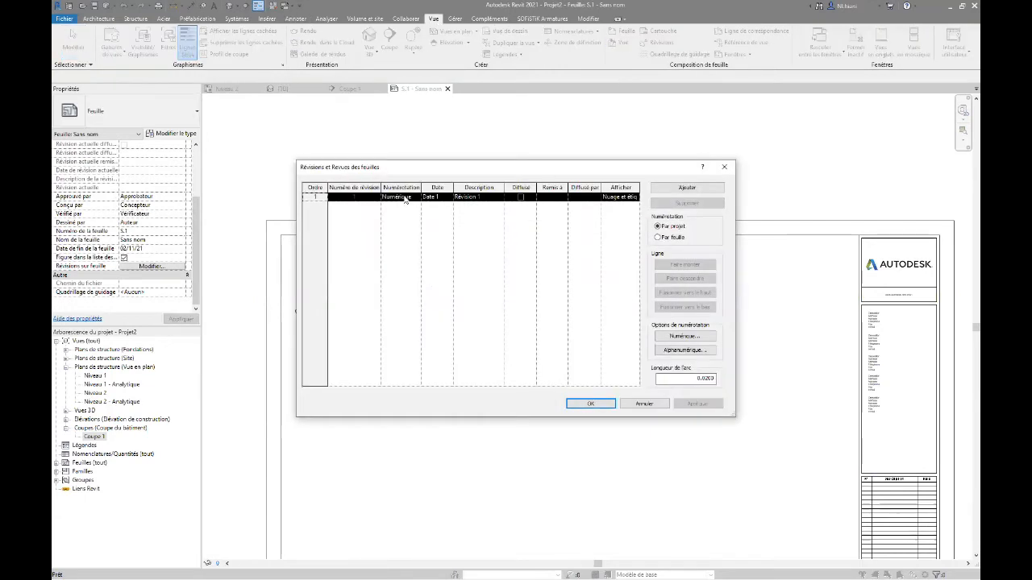
left_click(478, 197)
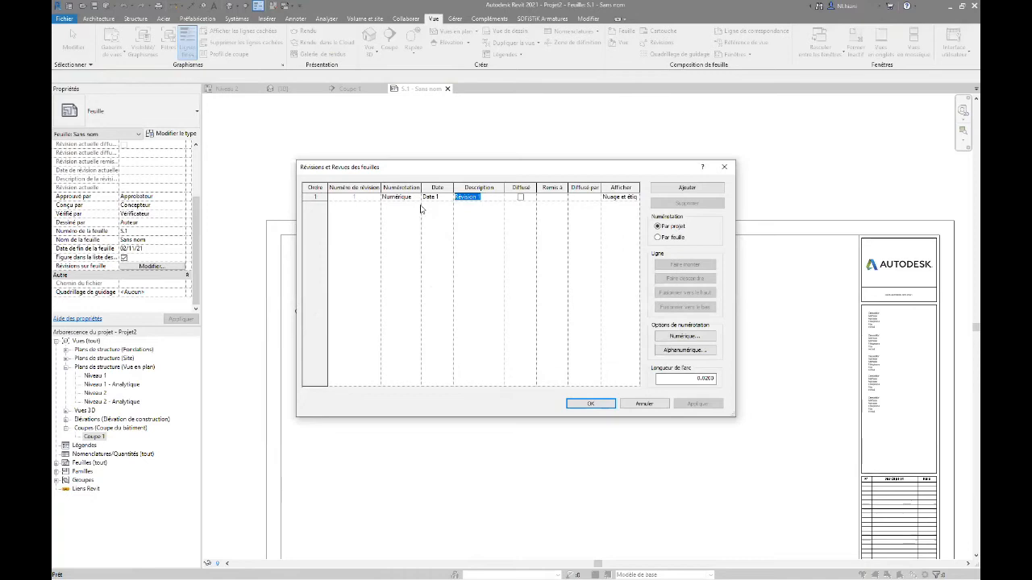
type("Maj des armatures")
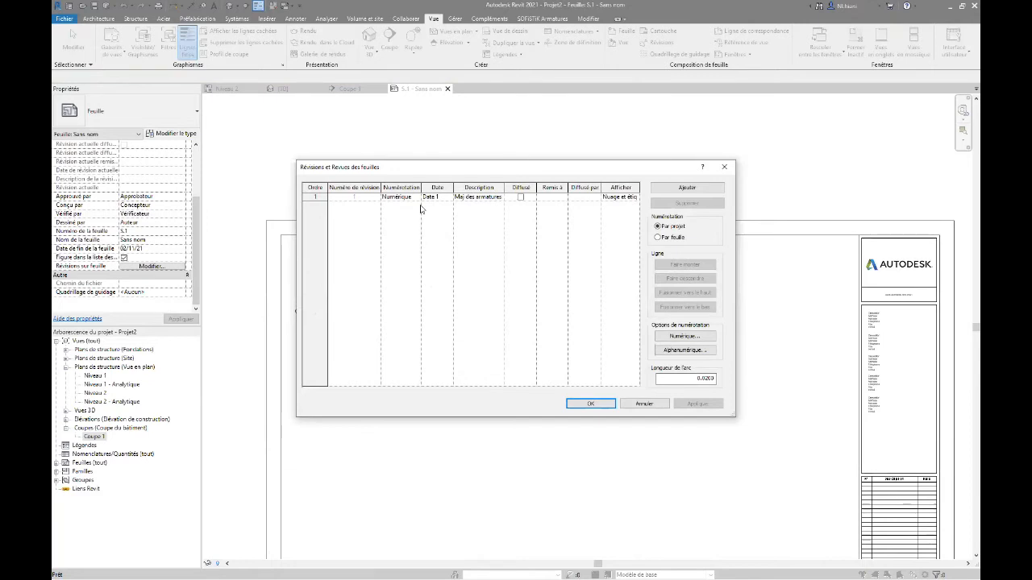
key("Tab")
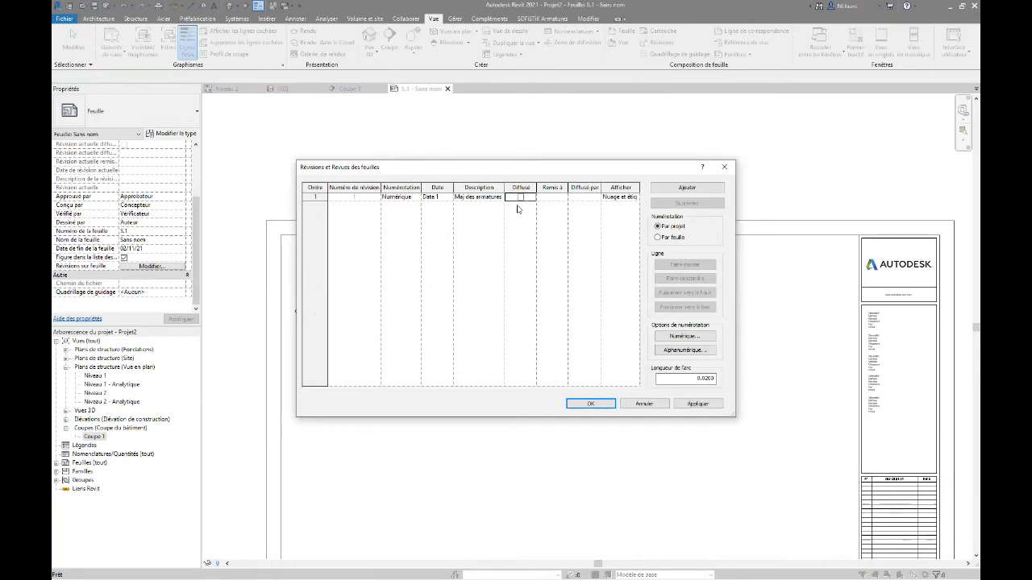
Step: Add a second revision with the description "Maj armatures poutres" and apply the revision list
left_click(687, 189)
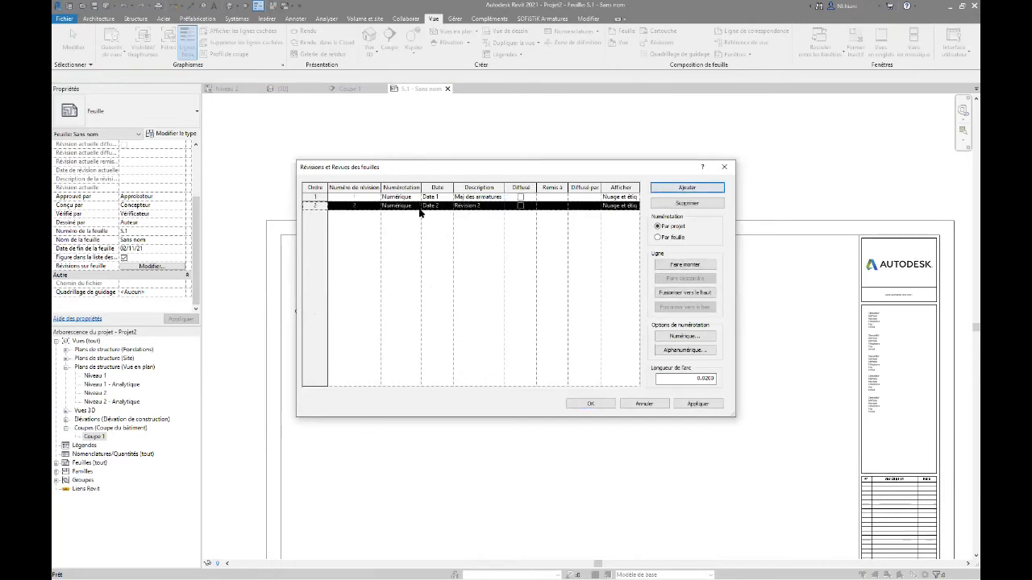
left_click(466, 205)
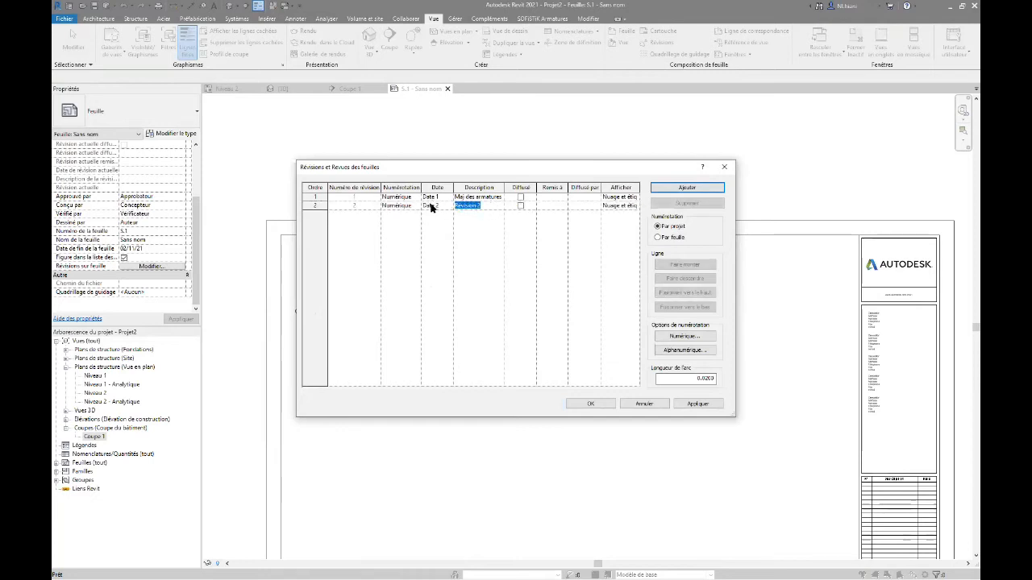
key("BackSpace")
key("BackSpace")
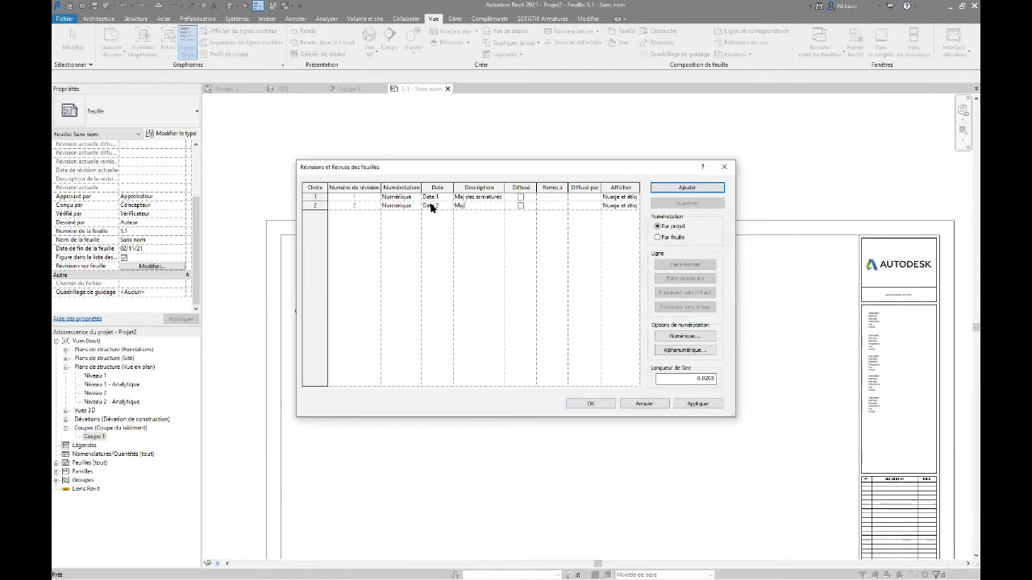
type("Maj armatu")
key("Tab")
left_click(697, 403)
left_click(590, 404)
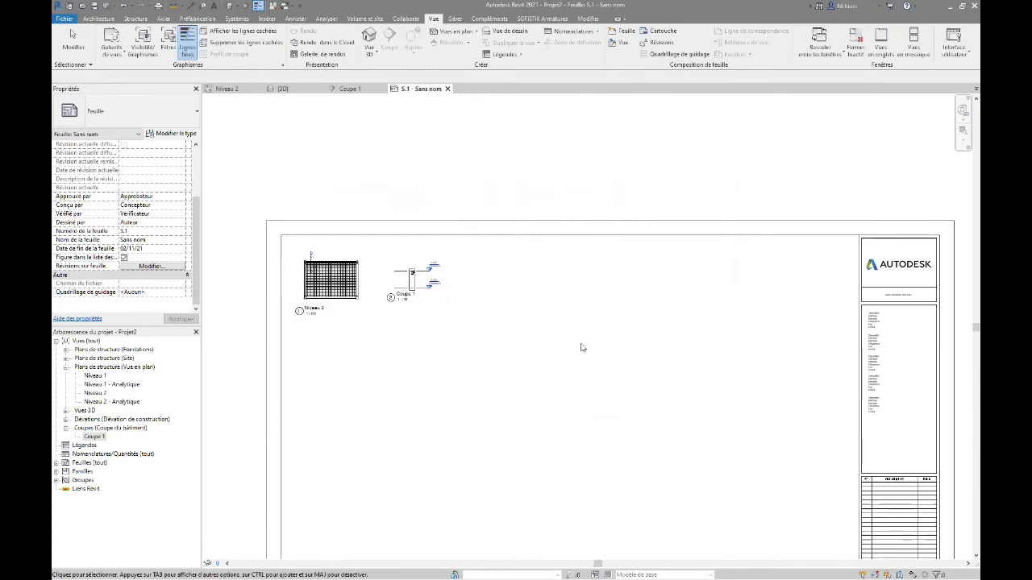
Step: Check the title block's revision table and review the project's revision list
scroll(687, 398, "down", 1)
scroll(687, 398, "down", 1)
middle_click_drag(687, 397, 586, 286)
scroll(772, 396, "up", 2)
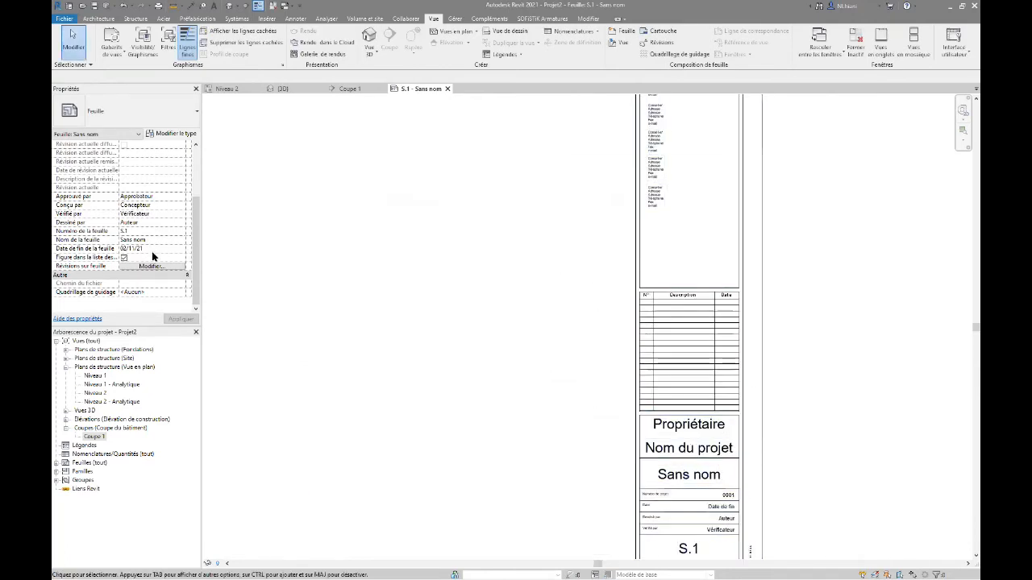
scroll(153, 256, "up", 3)
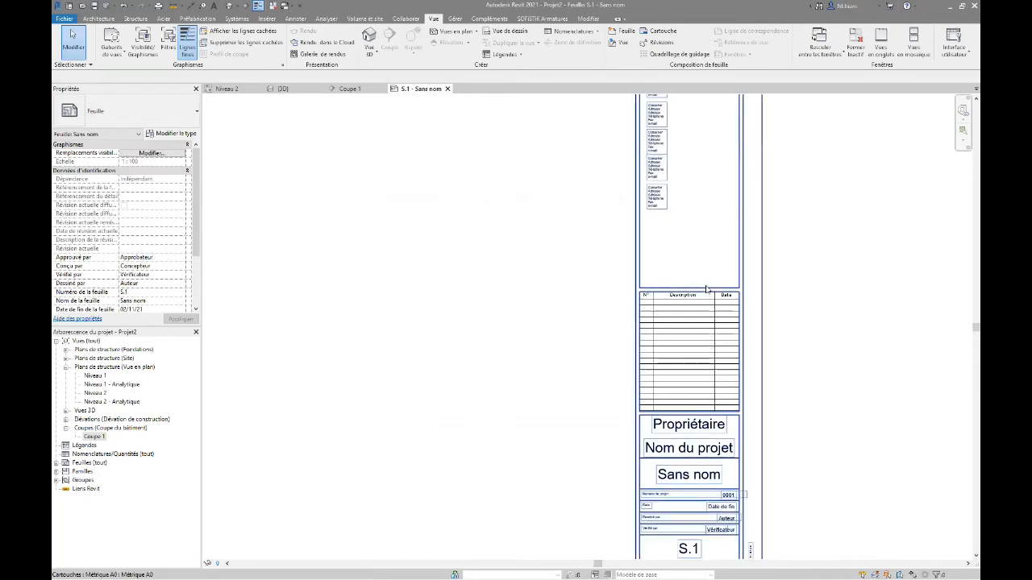
left_click(708, 335)
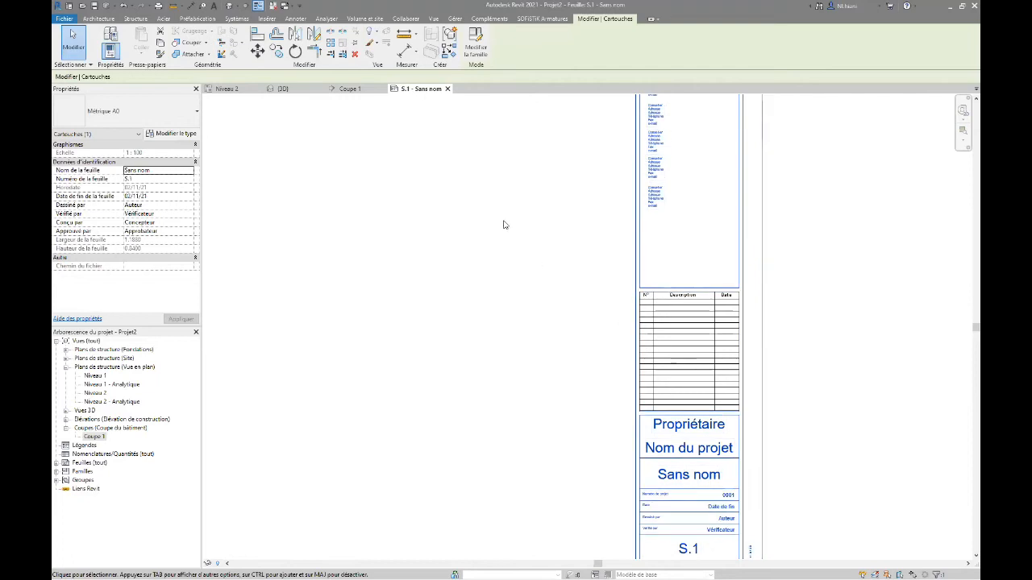
left_click(543, 297)
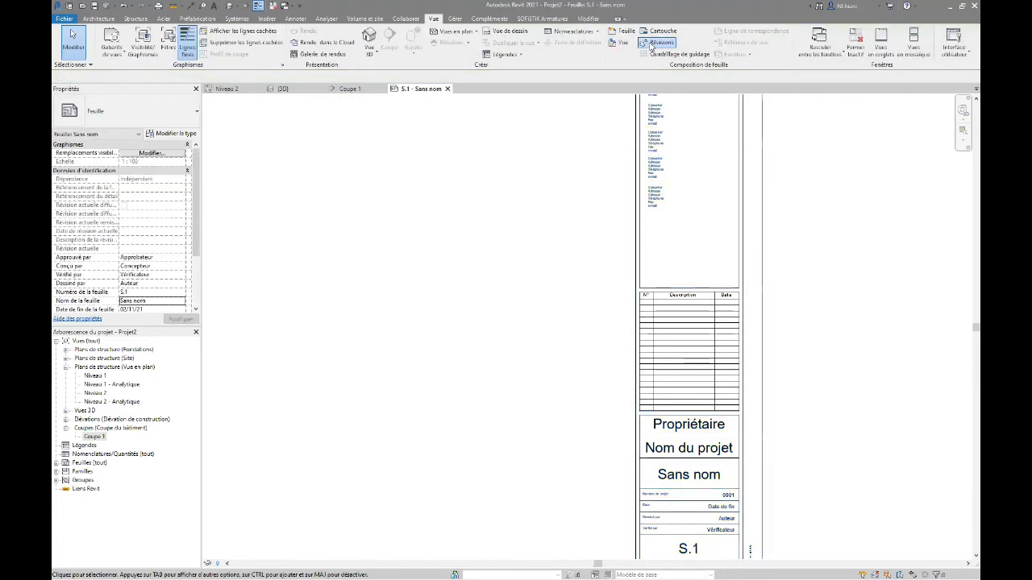
left_click(660, 42)
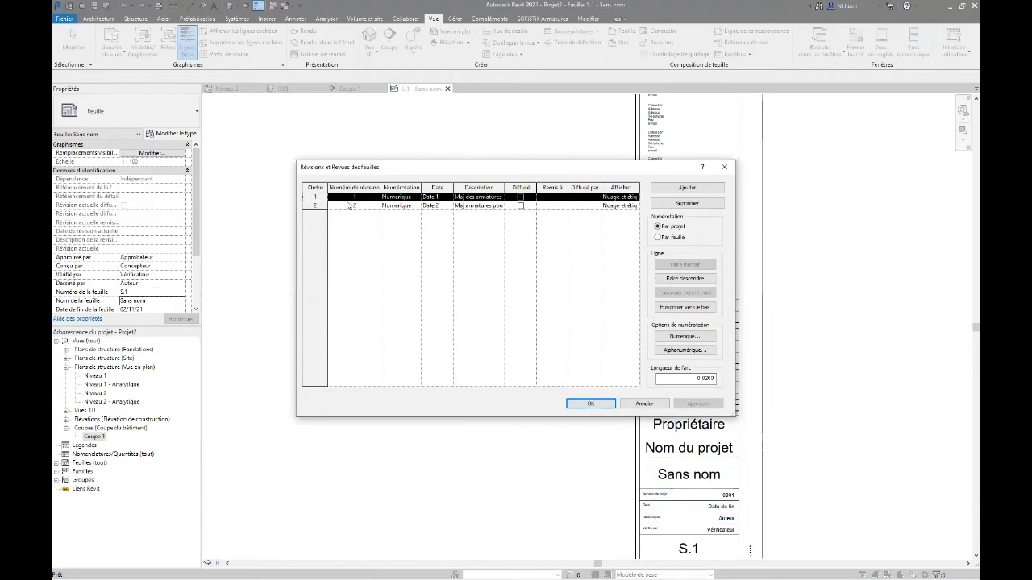
left_click(589, 403)
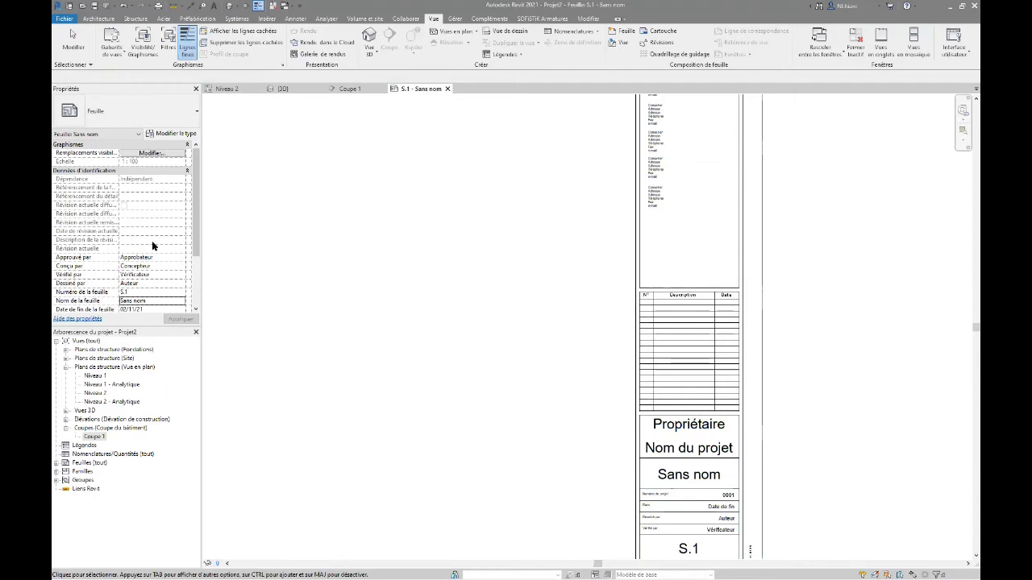
Step: Include both revisions in the revision schedule of sheet S.1
scroll(153, 246, "down", 2)
left_click(142, 266)
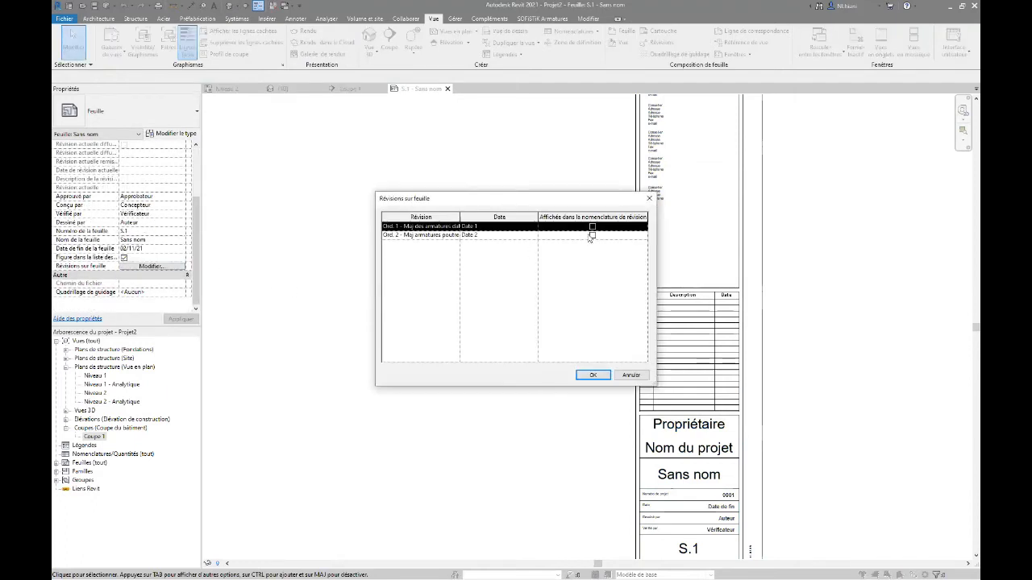
left_click(593, 227)
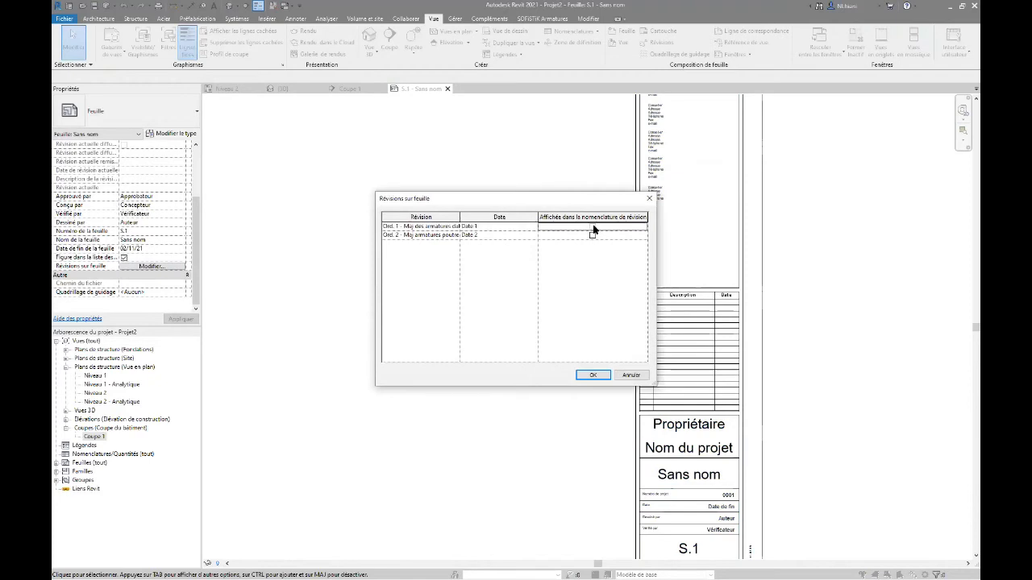
left_click(592, 375)
scroll(683, 312, "up", 5)
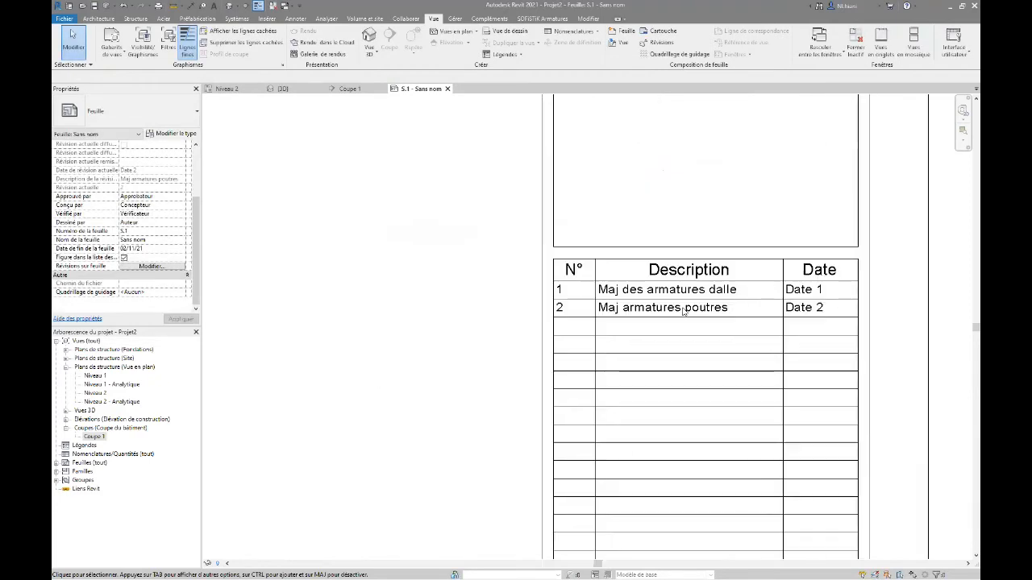
Step: Set the date of revision 1 to 11/02/2021 and of revision 2 to 21/02/2021, and apply them
left_click(657, 42)
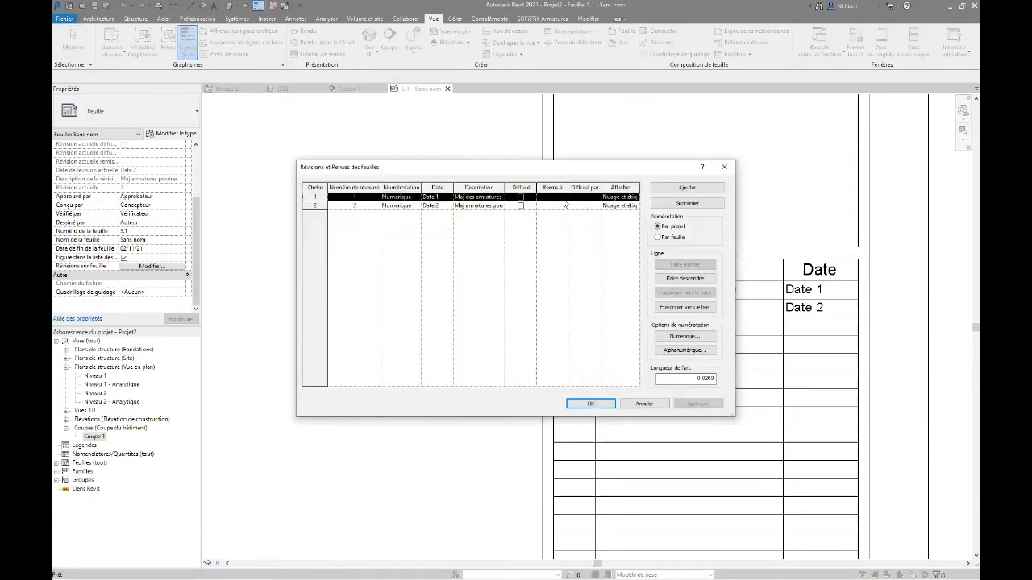
left_click(436, 197)
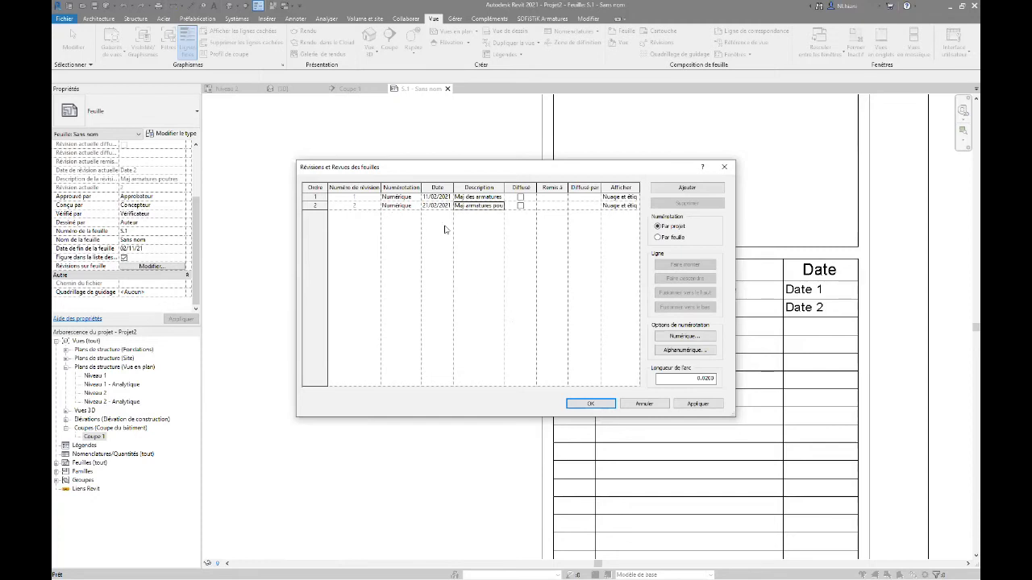
left_click(698, 404)
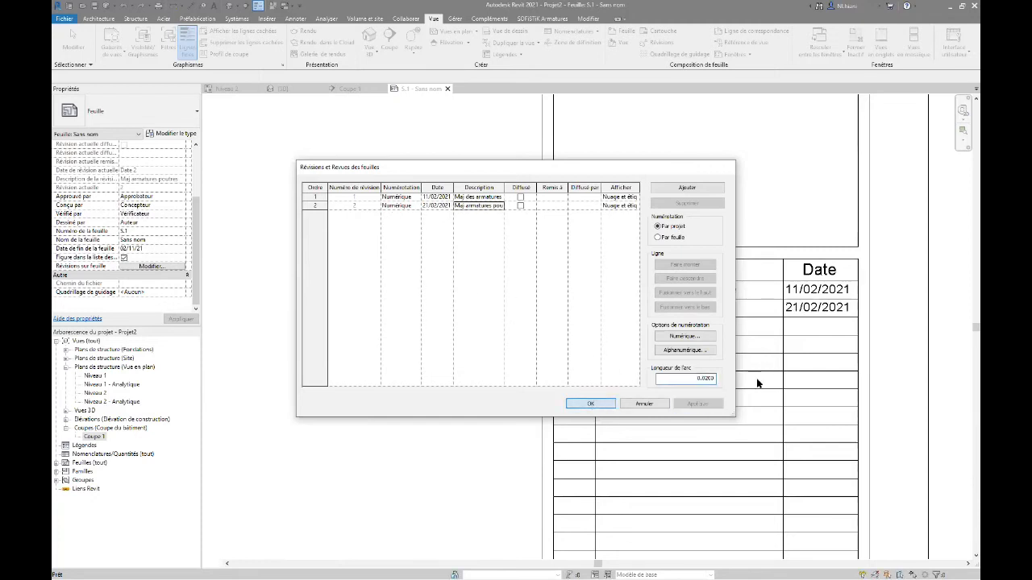
left_click(592, 403)
scroll(527, 254, "down", 5)
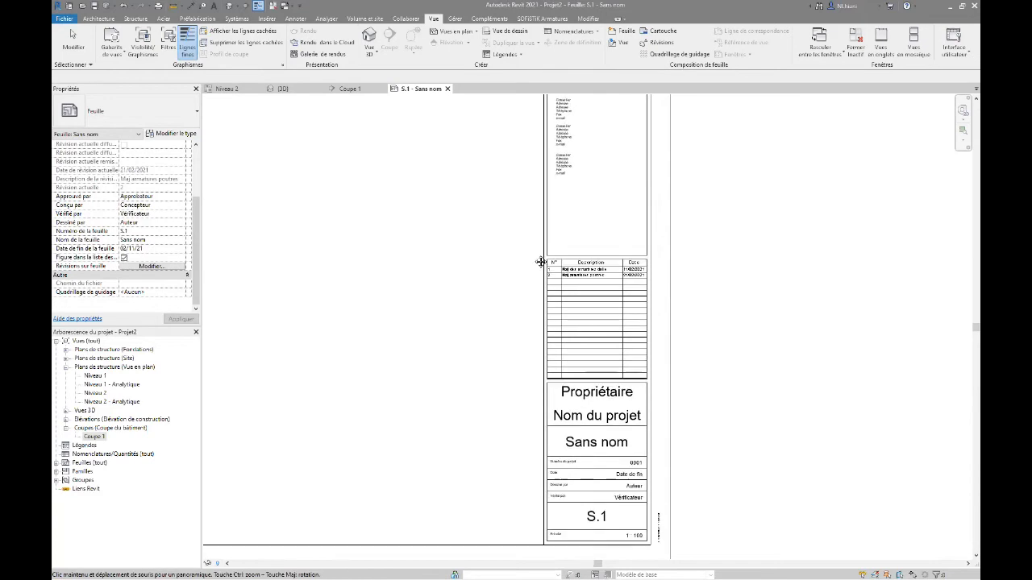
Step: In section Coupe 1, sketch a rectangular revision cloud around the reinforced beam, assign it to revision 2, and finish the sketch
left_click(349, 89)
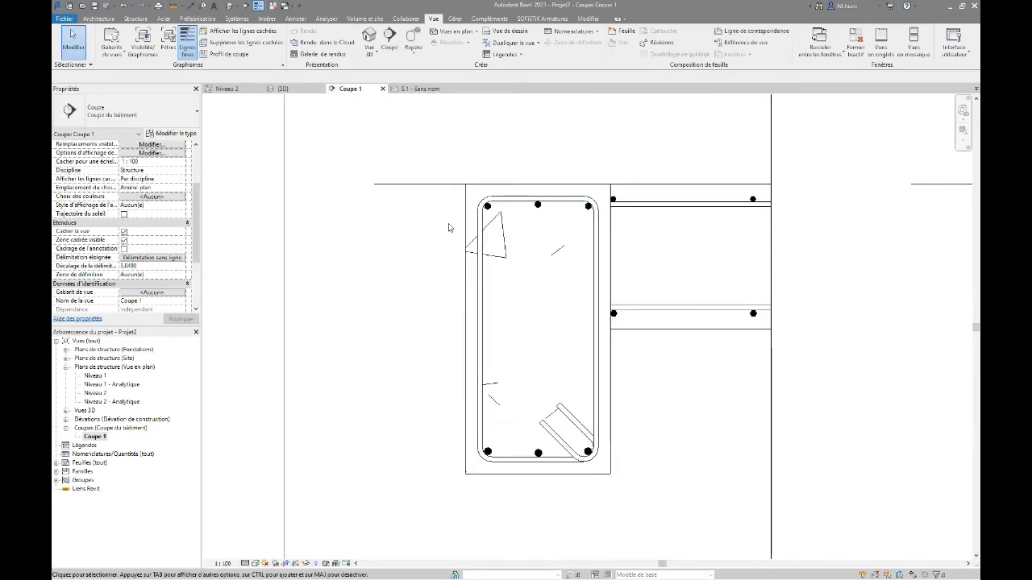
scroll(591, 231, "down", 3)
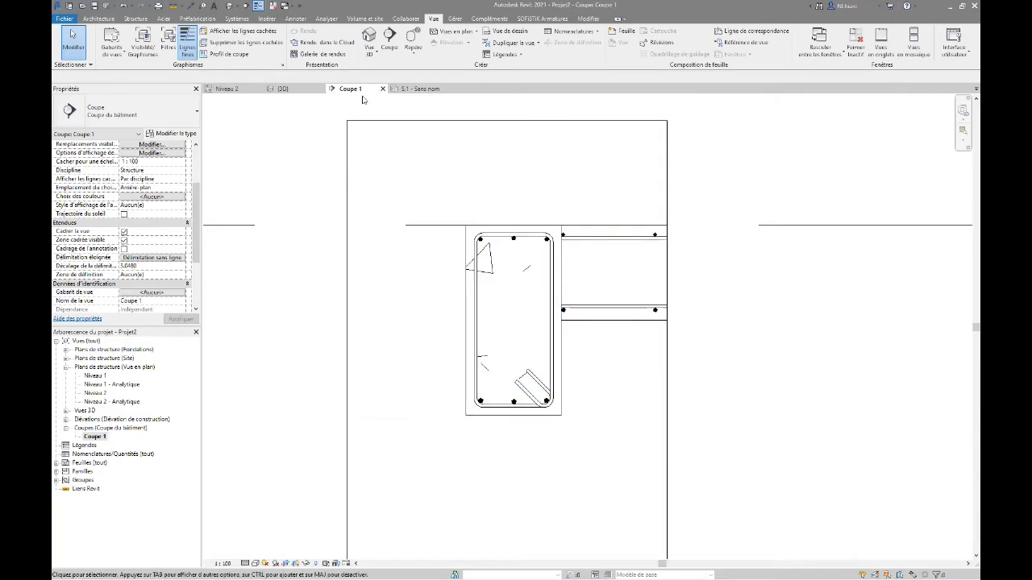
left_click(294, 19)
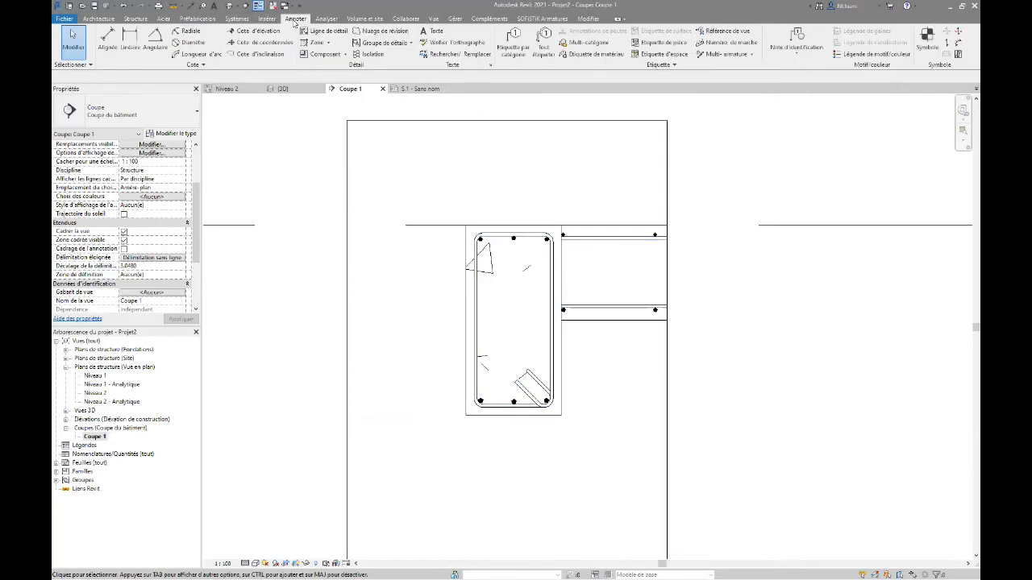
left_click(371, 32)
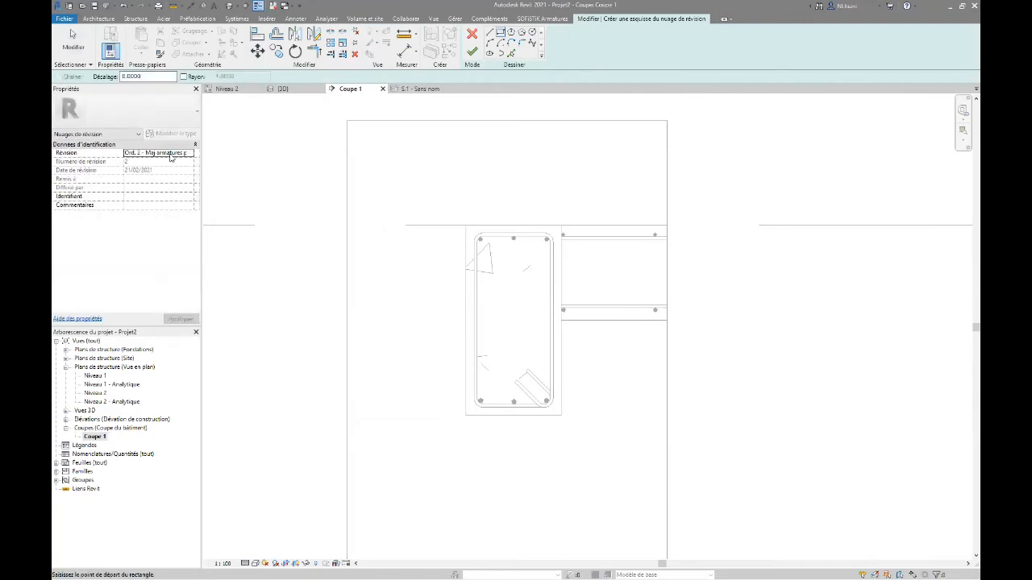
left_click(187, 153)
left_click(161, 169)
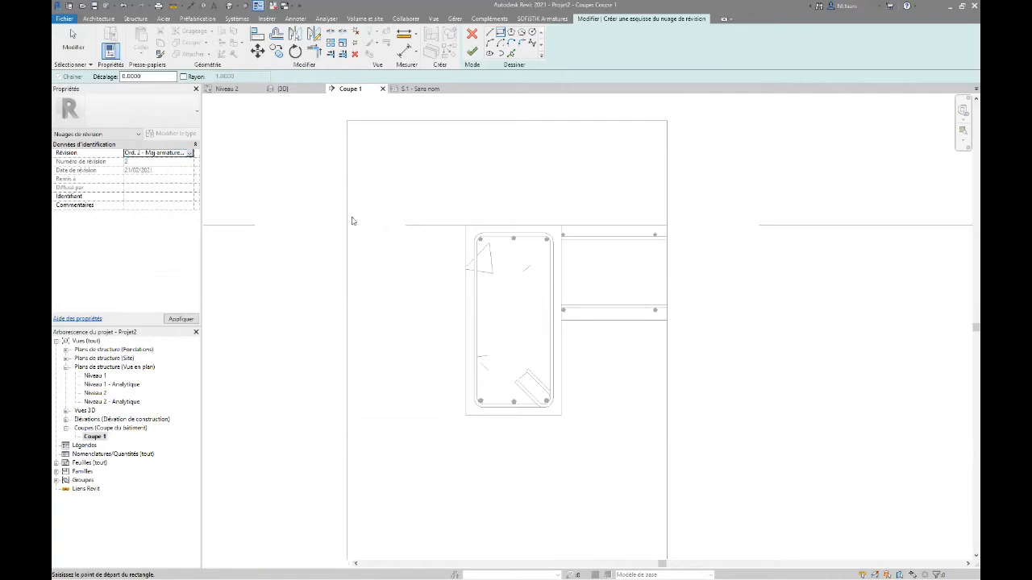
left_click(420, 185)
left_click(582, 410)
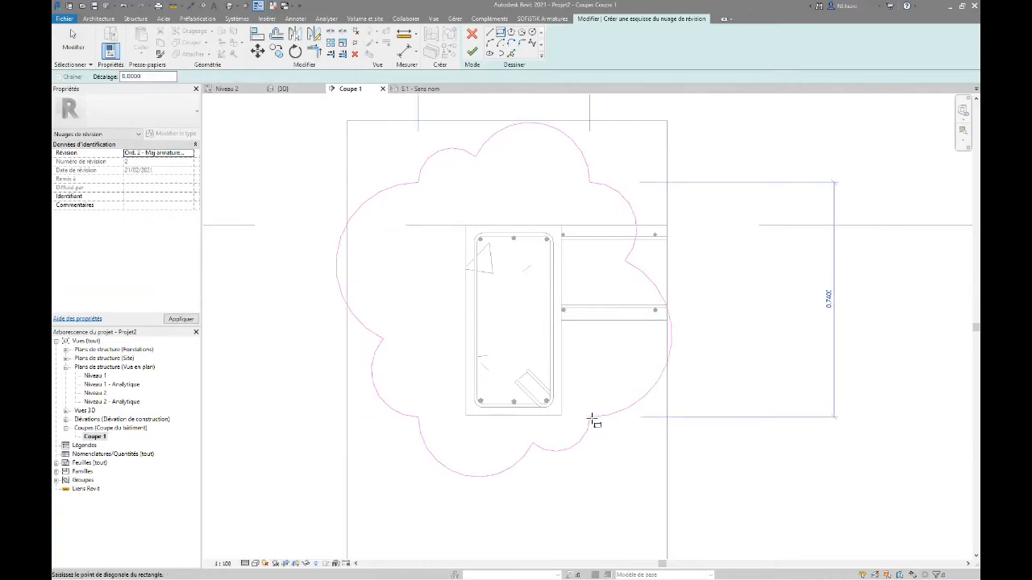
left_click(472, 54)
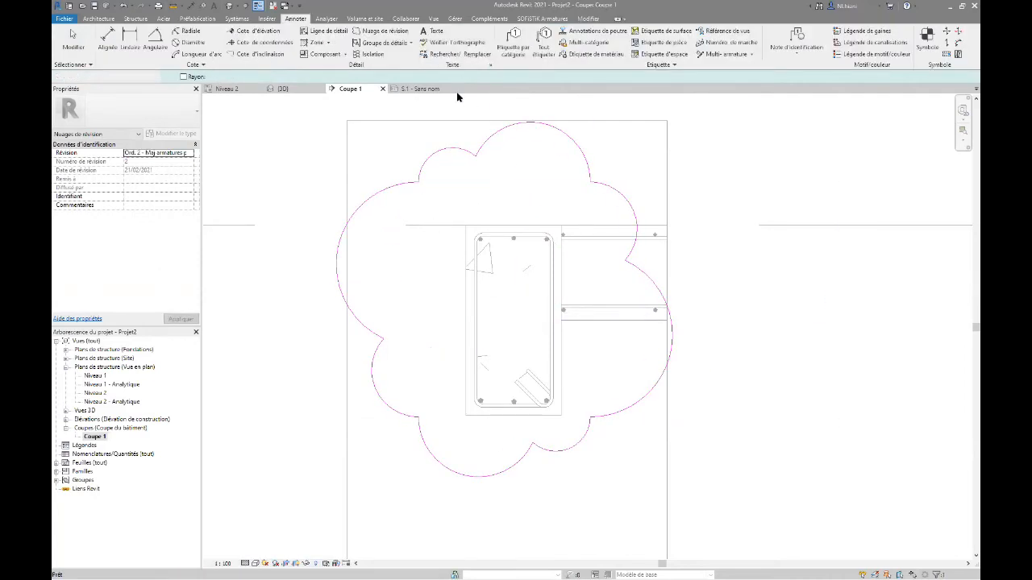
scroll(377, 240, "down", 1)
left_click(459, 207)
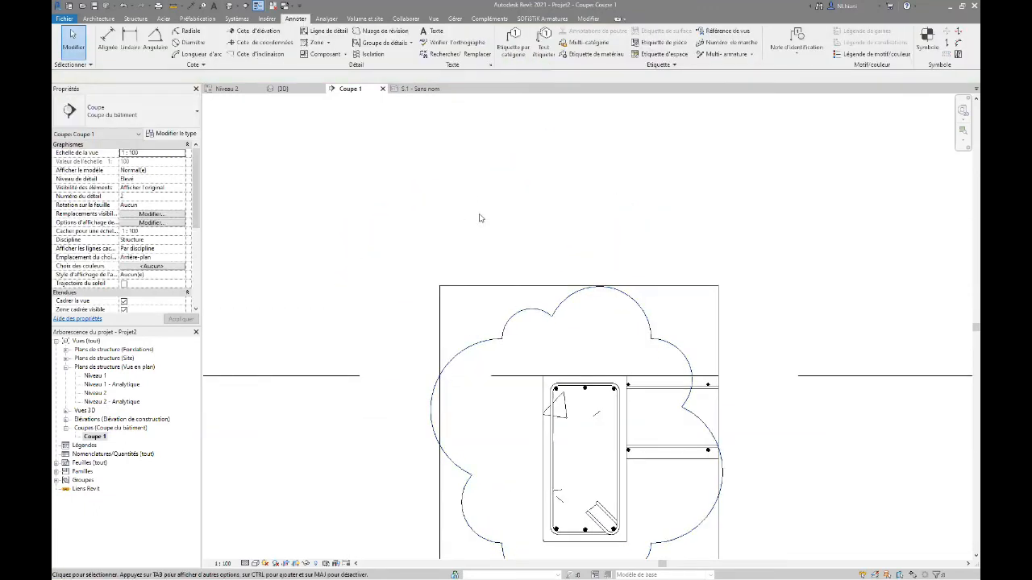
Step: Find the revision clouds annotation category in the visibility/graphics overrides of Coupe 1 and open the object styles
key("v")
key("g")
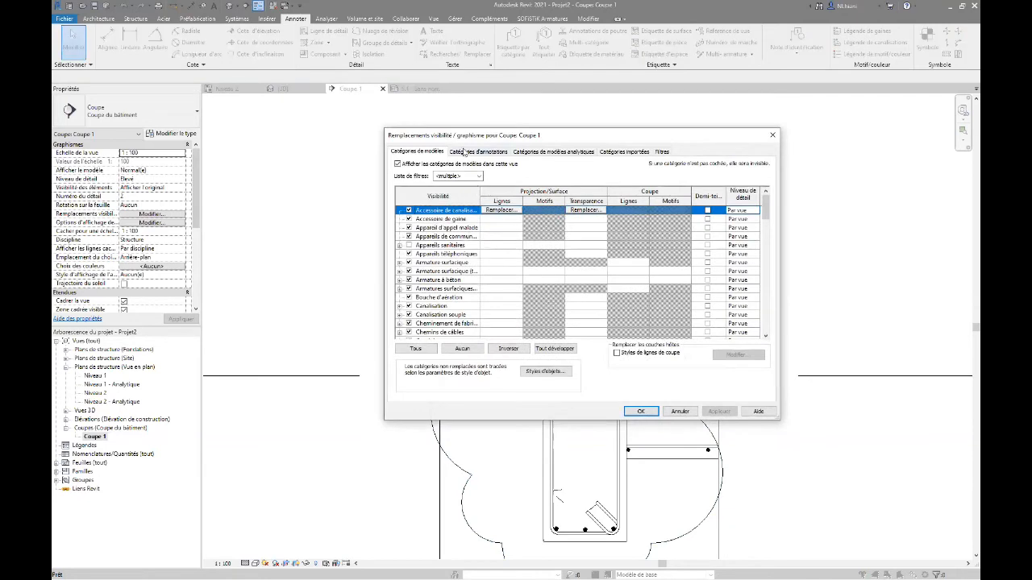
left_click(486, 152)
scroll(458, 296, "down", 12)
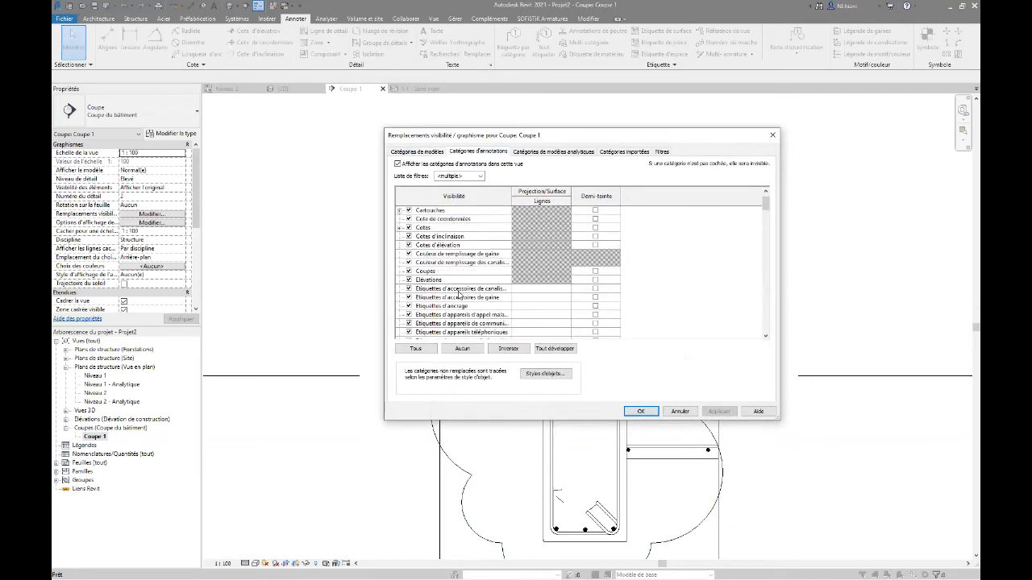
scroll(455, 308, "down", 10)
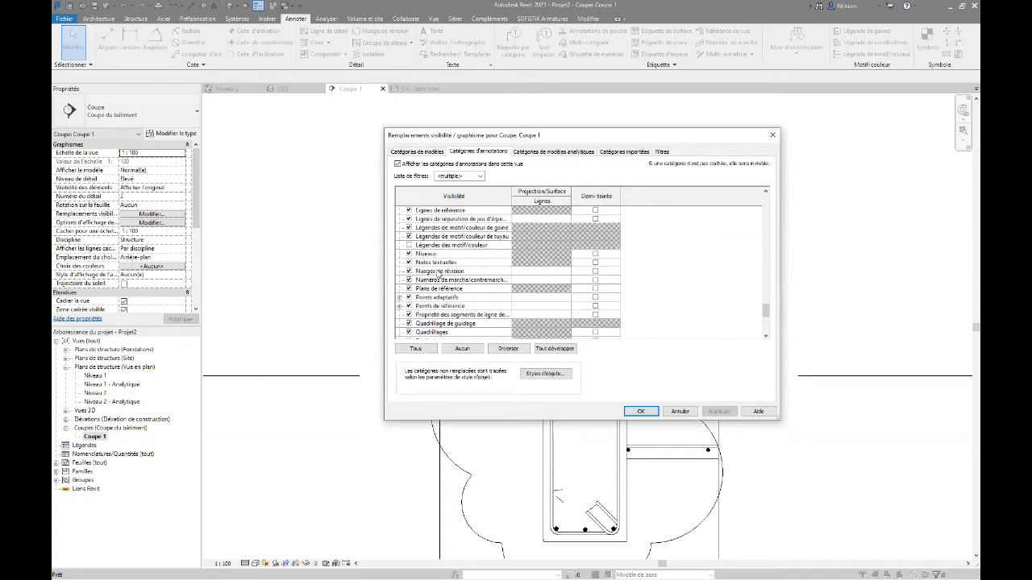
left_click(527, 375)
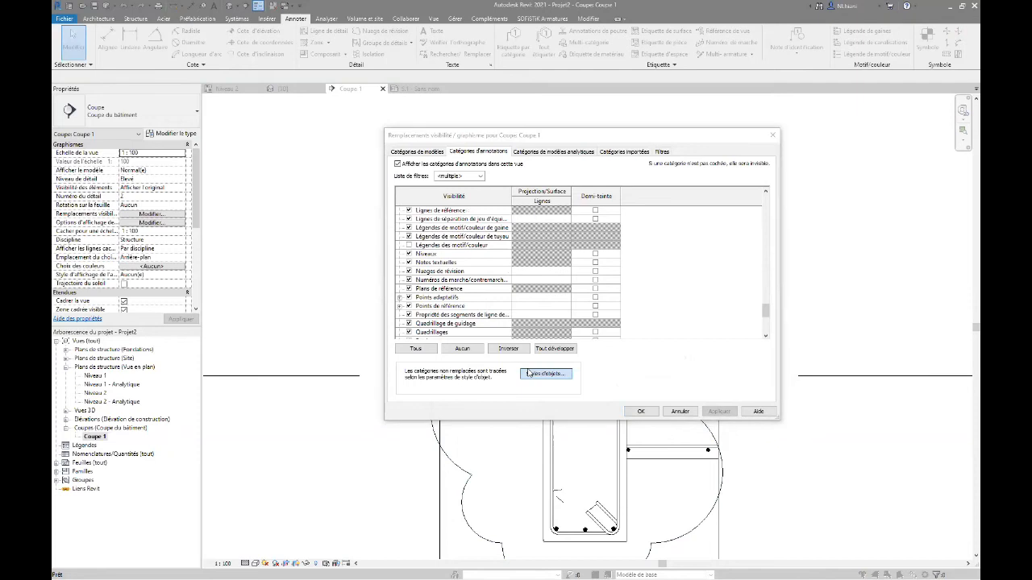
Step: Set the line colour of the revision clouds category to red in the annotation object styles and apply it
scroll(477, 317, "down", 6)
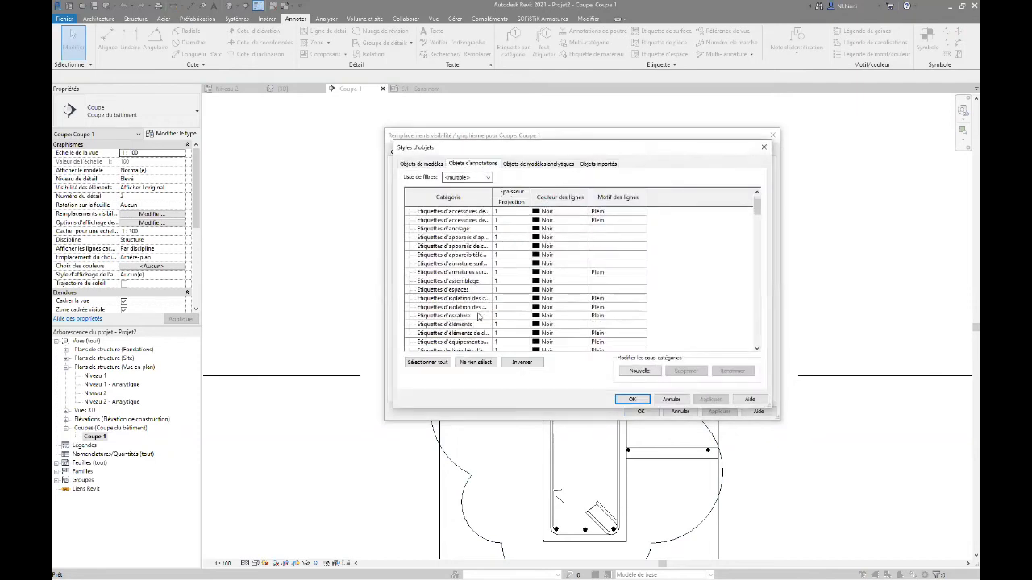
scroll(477, 318, "down", 10)
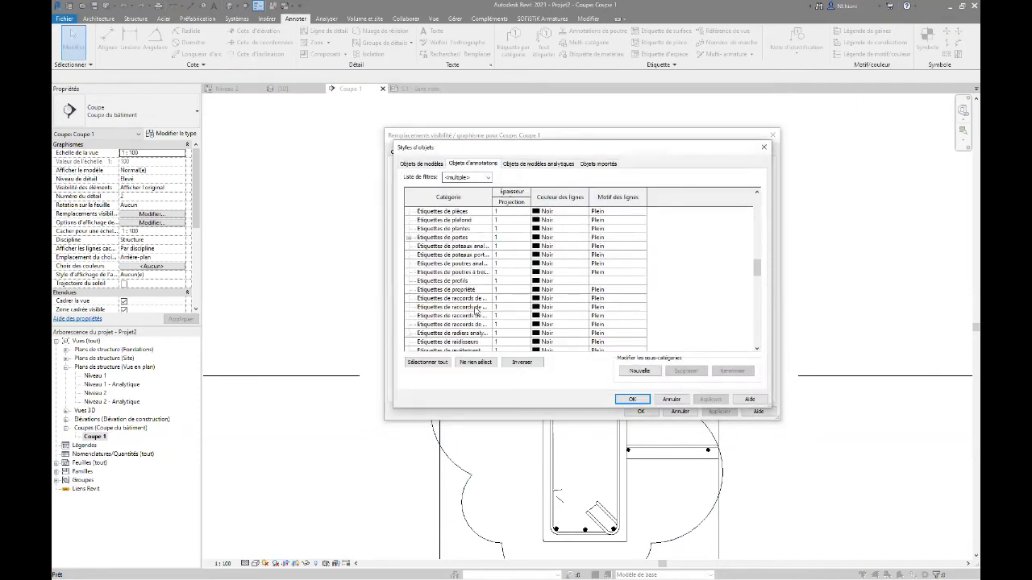
scroll(474, 309, "down", 12)
scroll(475, 310, "down", 5)
left_click(455, 298)
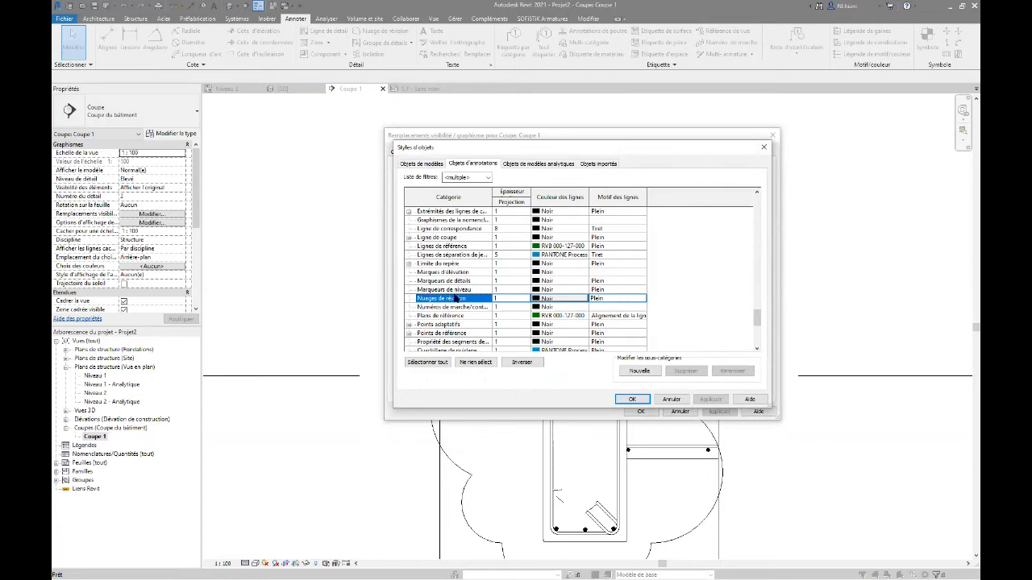
left_click(552, 300)
left_click(494, 286)
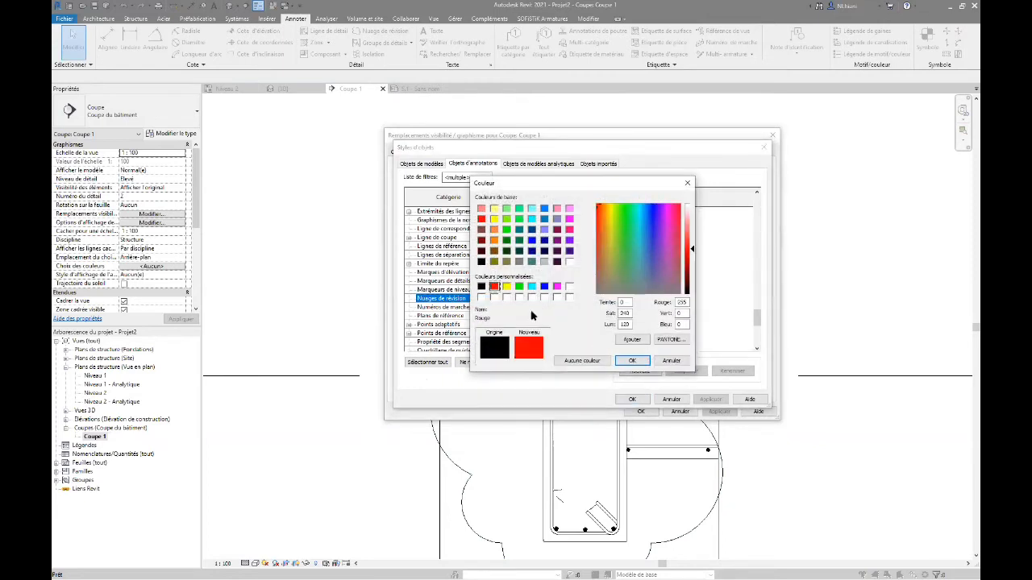
left_click(631, 362)
left_click(633, 399)
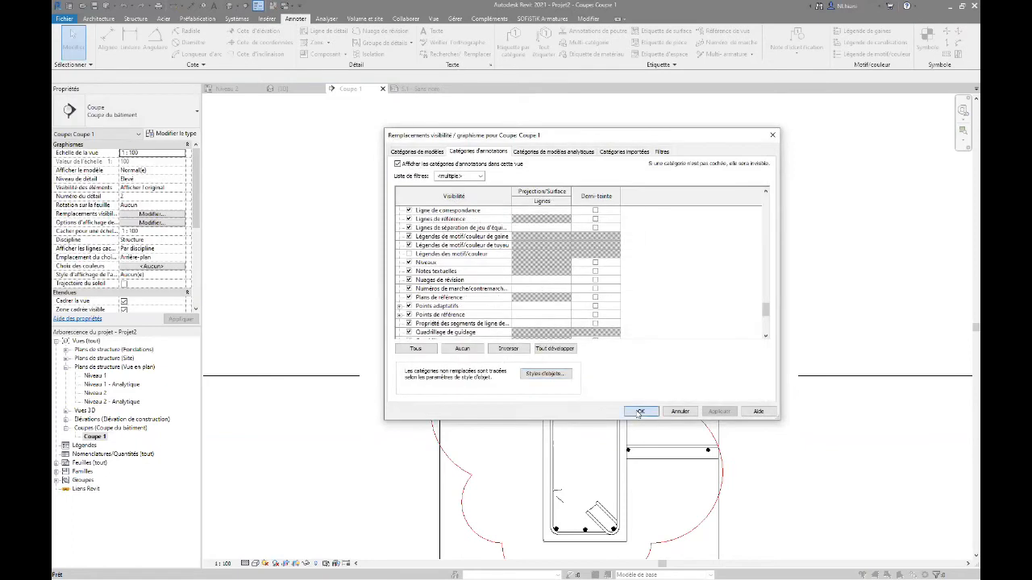
left_click(640, 412)
Step: Tag the revision cloud in the section by category, with a leader, beside the beam
scroll(444, 230, "down", 1)
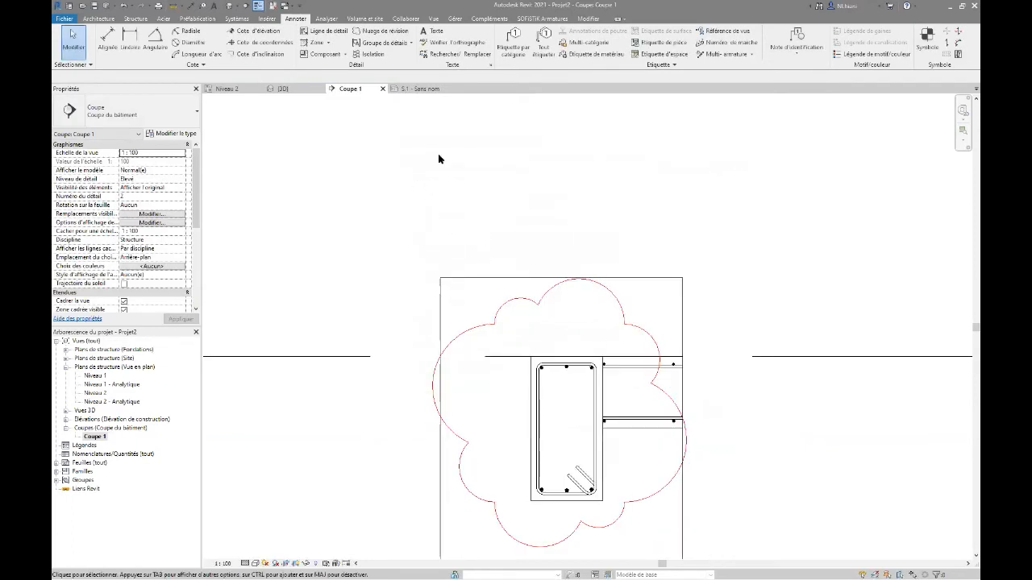
left_click(508, 53)
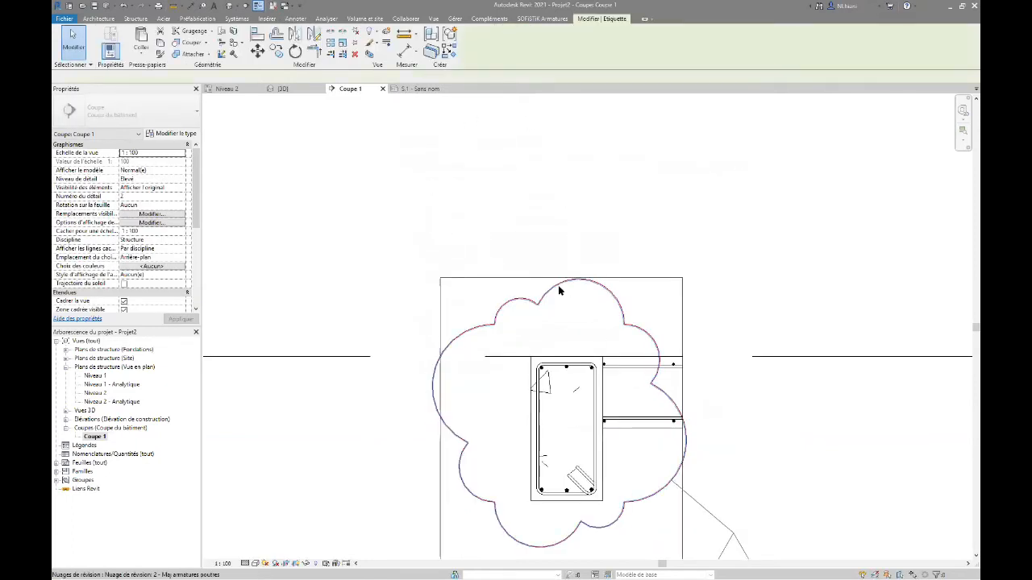
left_click(560, 284)
scroll(452, 484, "down", 3)
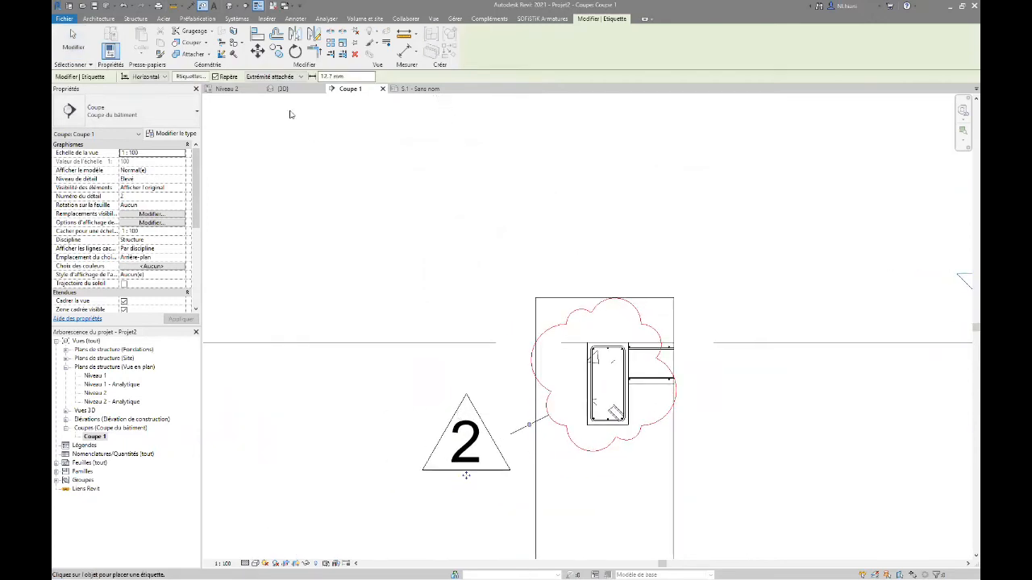
Step: In the Niveau 2 plan, sketch a rectangular revision cloud over the slab reinforcement, assign it to revision 1, and finish the sketch
left_click(229, 88)
scroll(549, 159, "up", 5)
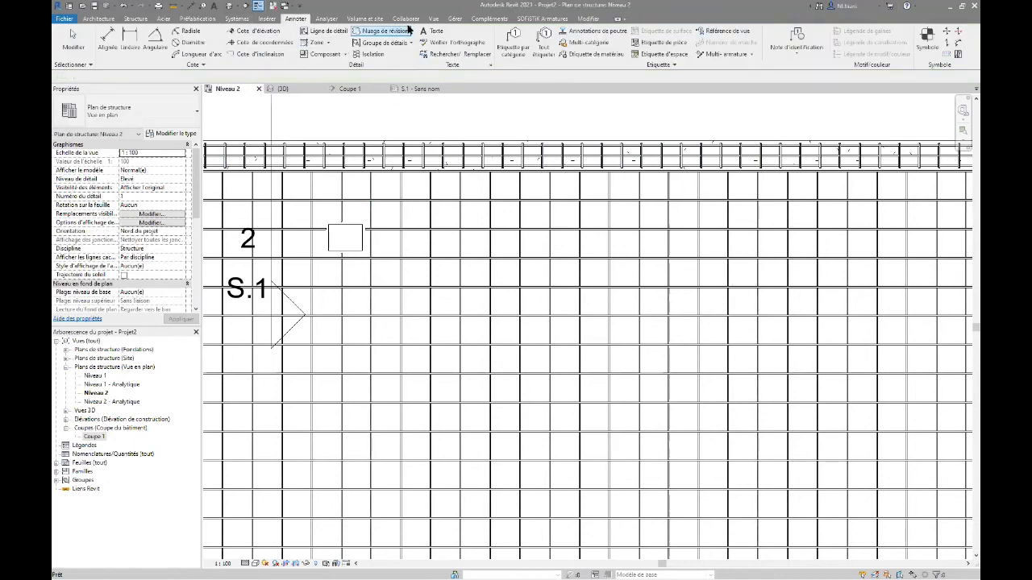
left_click(379, 30)
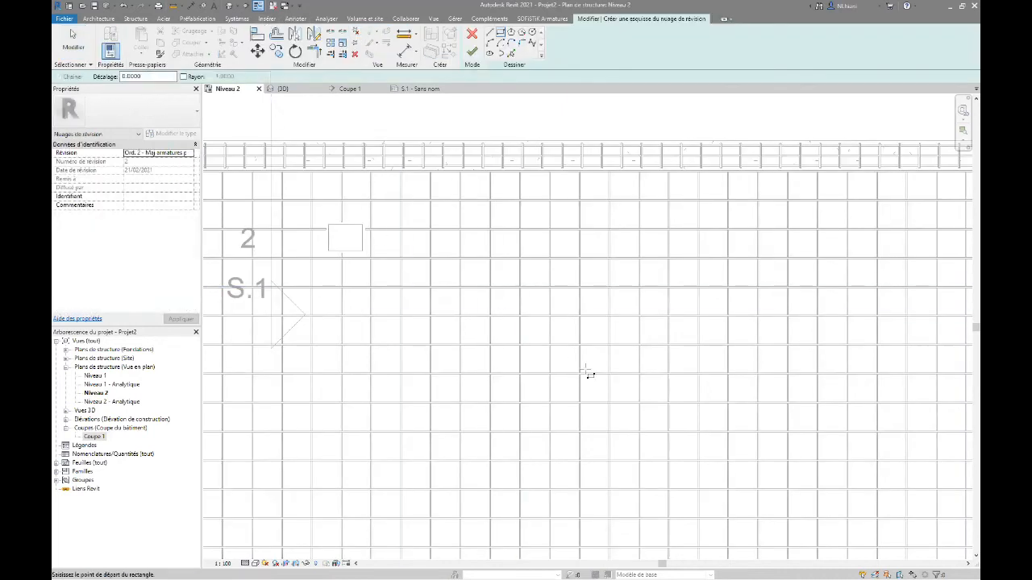
left_click(189, 154)
left_click(142, 163)
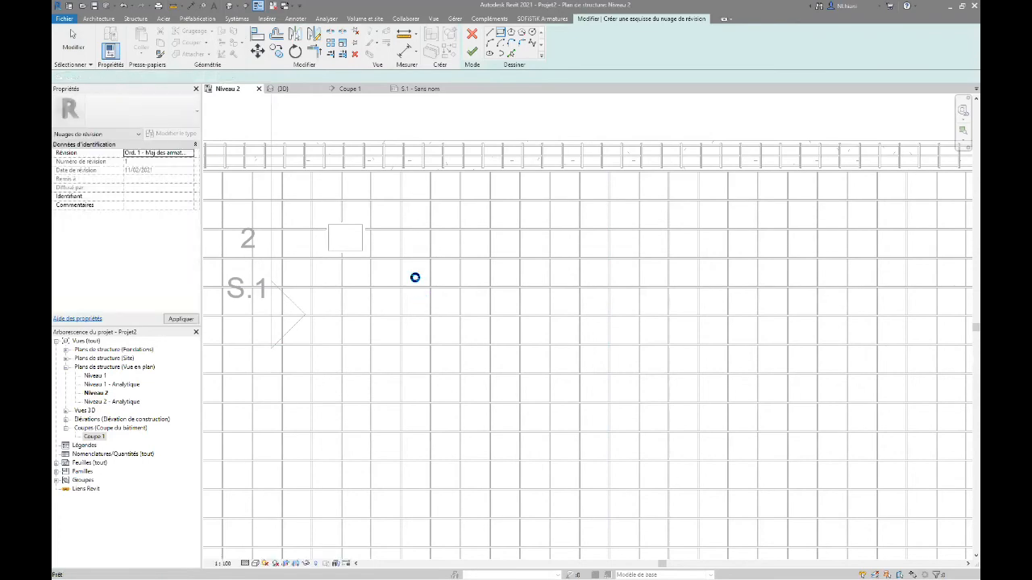
scroll(418, 277, "down", 3)
left_click(450, 225)
left_click(517, 303)
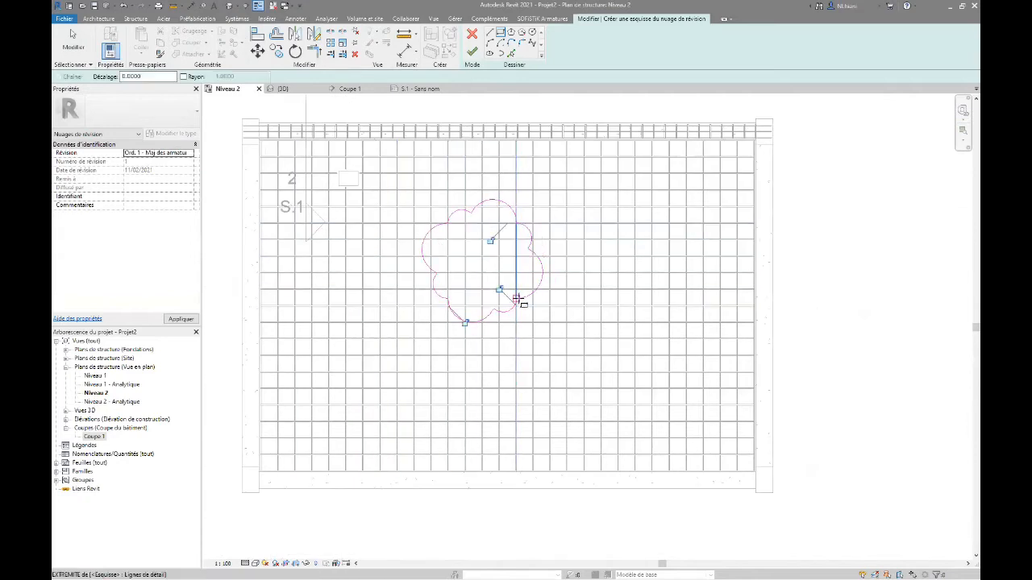
left_click(472, 51)
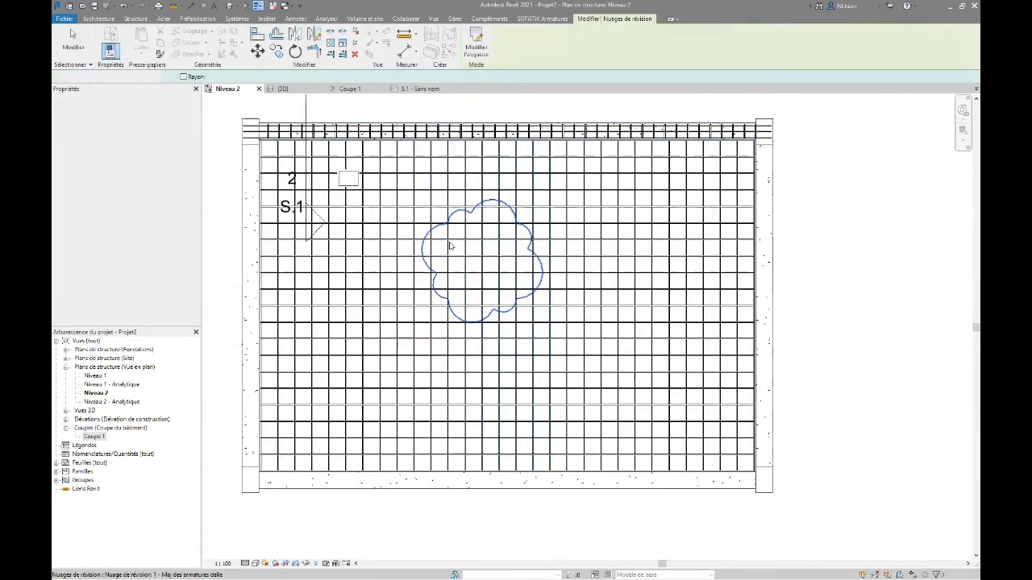
left_click(510, 226)
Step: Tag the slab's revision cloud by category with a leader and end the tagging command
scroll(467, 198, "up", 1)
left_click(512, 41)
left_click(474, 219)
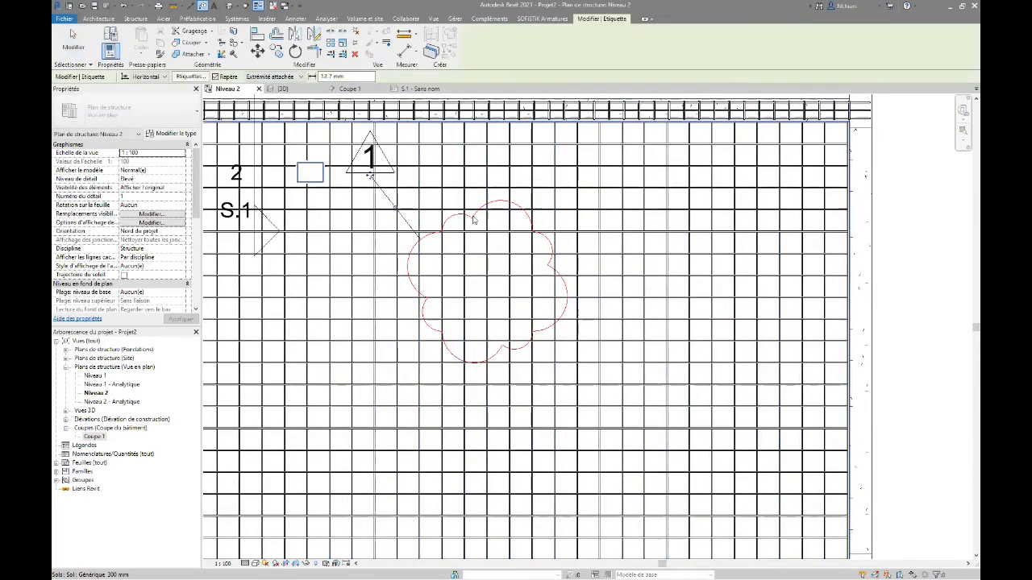
key("Escape")
key("Escape")
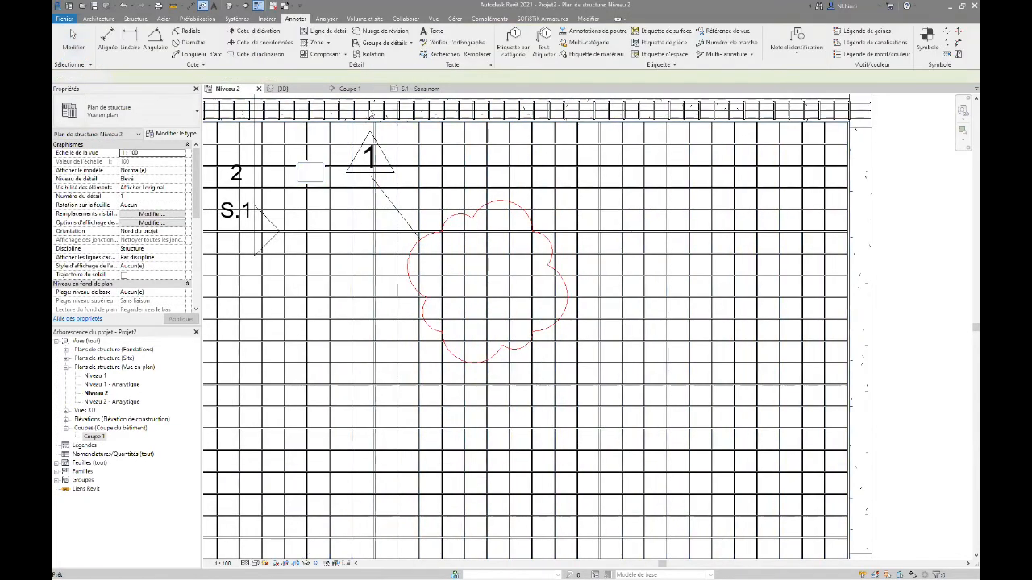
Step: Open sheet S.1 and examine the tagged revision clouds in the Niveau 2 and Coupe 1 views
left_click(419, 89)
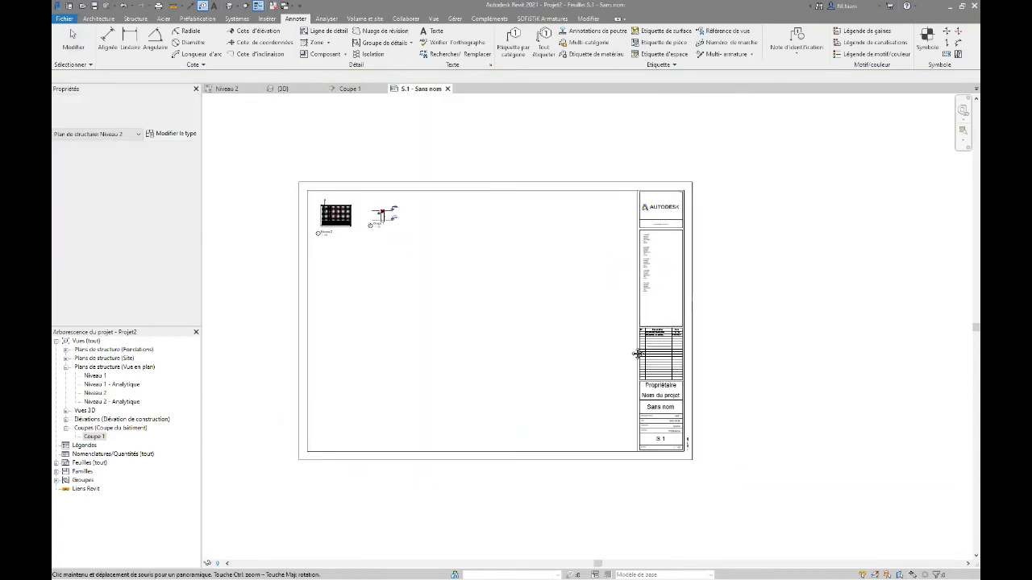
left_click(335, 214)
scroll(330, 212, "up", 10)
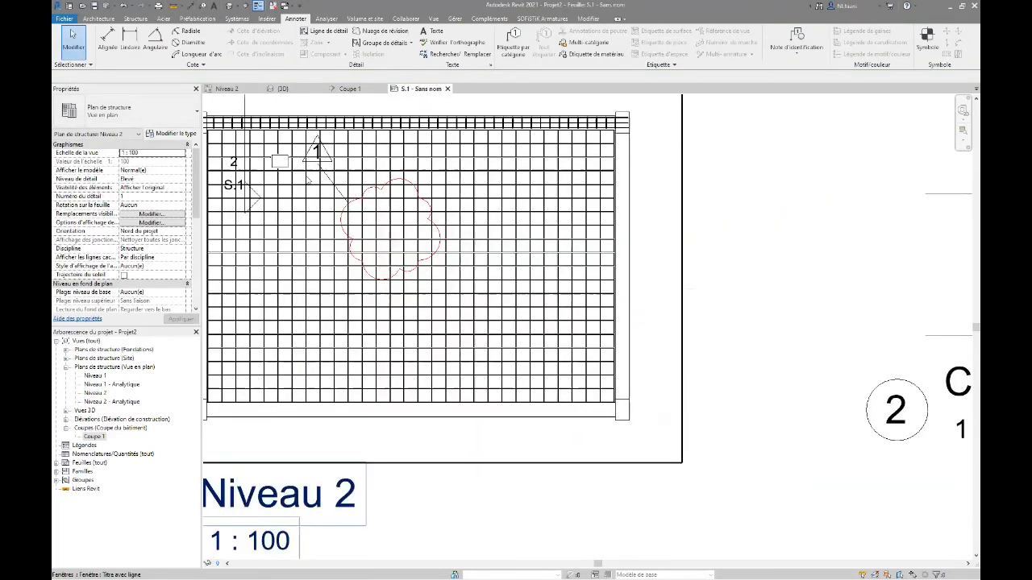
middle_click_drag(507, 272, 323, 270)
scroll(354, 265, "down", 2)
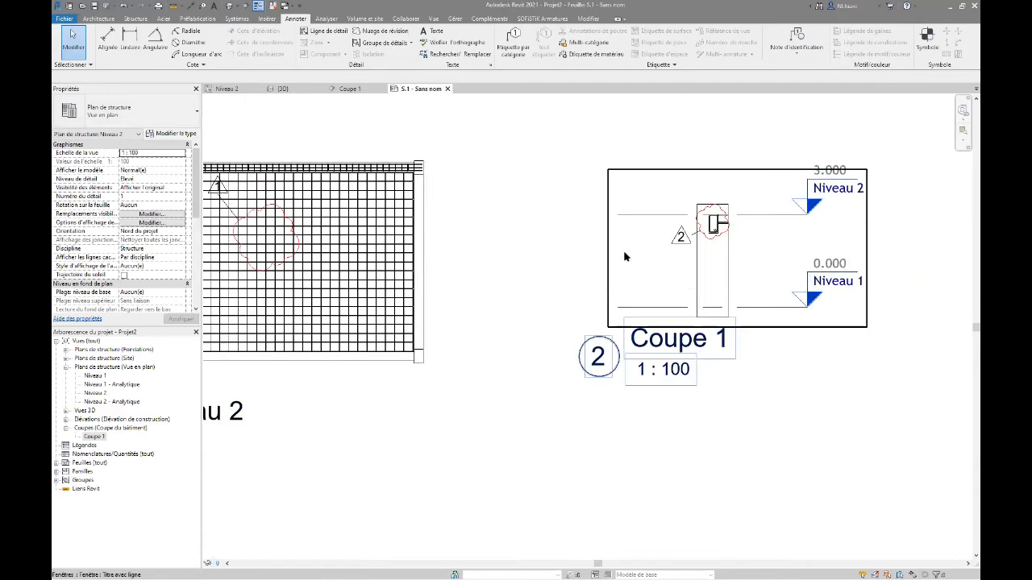
scroll(661, 352, "down", 3)
middle_click_drag(657, 352, 629, 320)
scroll(498, 302, "down", 1)
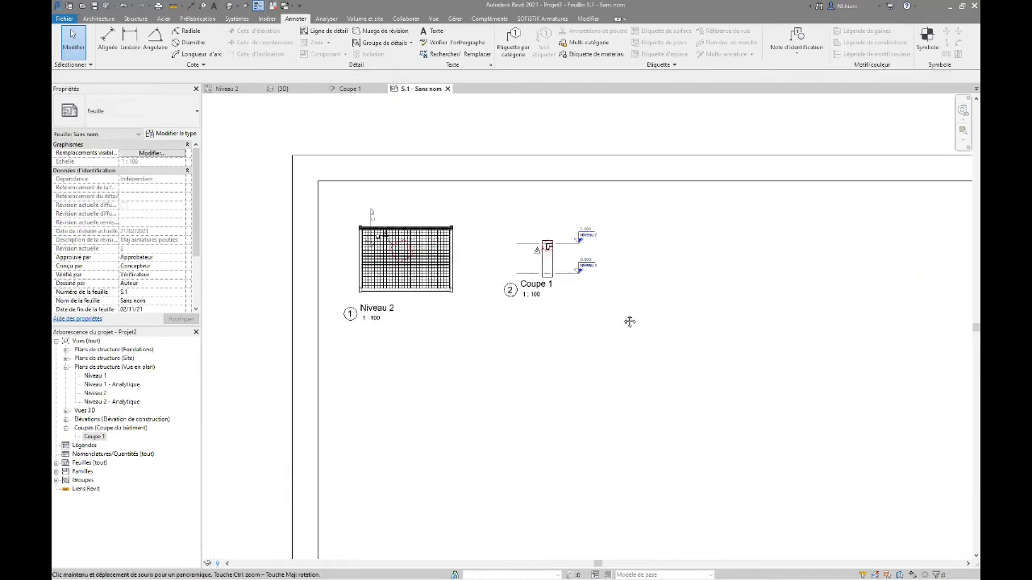
scroll(406, 247, "up", 4)
scroll(355, 242, "up", 1)
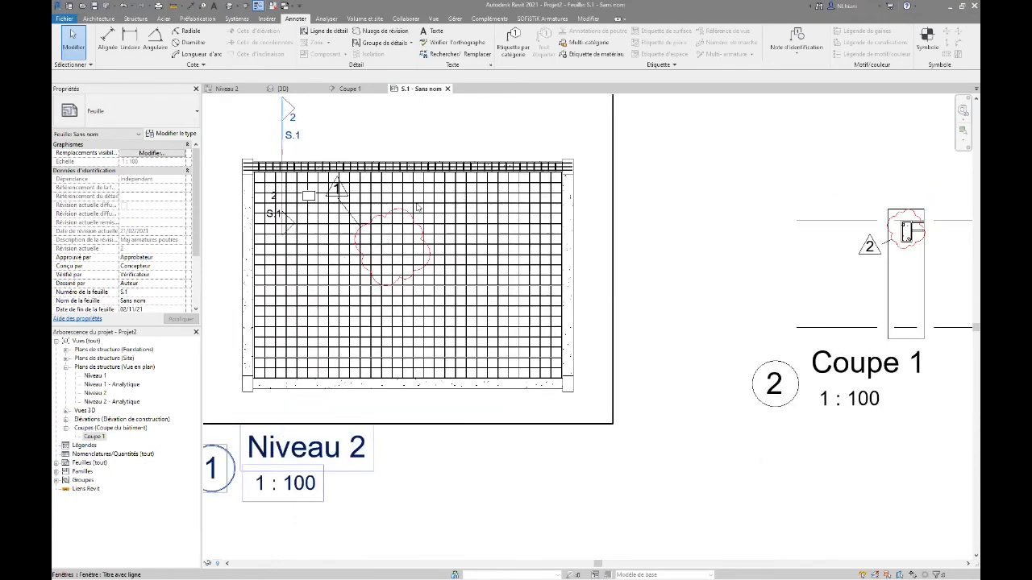
Step: Compare the revision clouds on sheet S.1 with the revision table in its title block
scroll(375, 258, "down", 5)
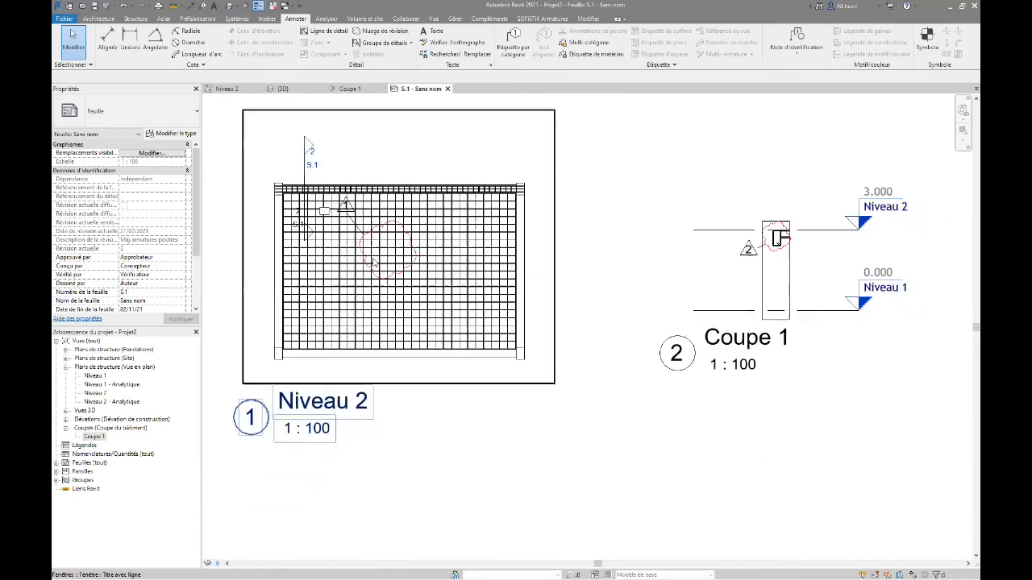
middle_click_drag(505, 327, 63, 254)
middle_click_drag(746, 387, 258, 320)
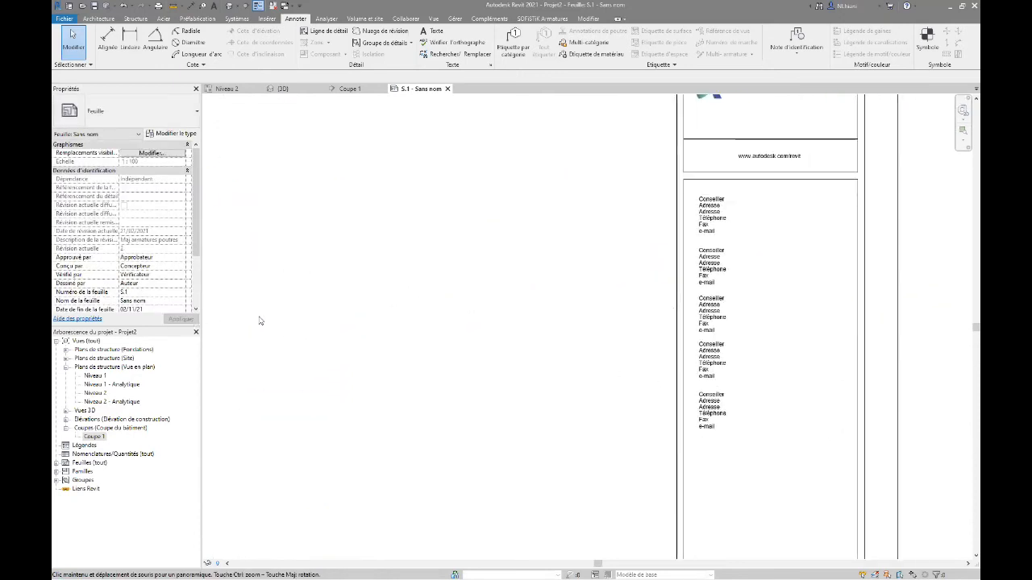
scroll(794, 318, "down", 1)
middle_click_drag(710, 344, 637, 223)
scroll(661, 320, "up", 3)
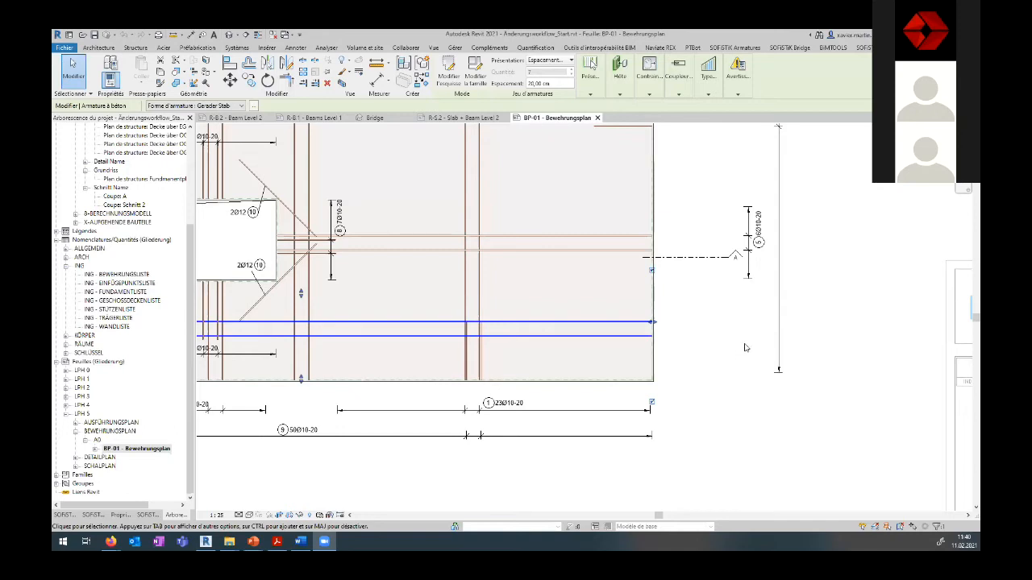
Step: Examine the slab reinforcement around the opening and the projecting slab corner in the plan on sheet BP-01
scroll(734, 361, "down", 2)
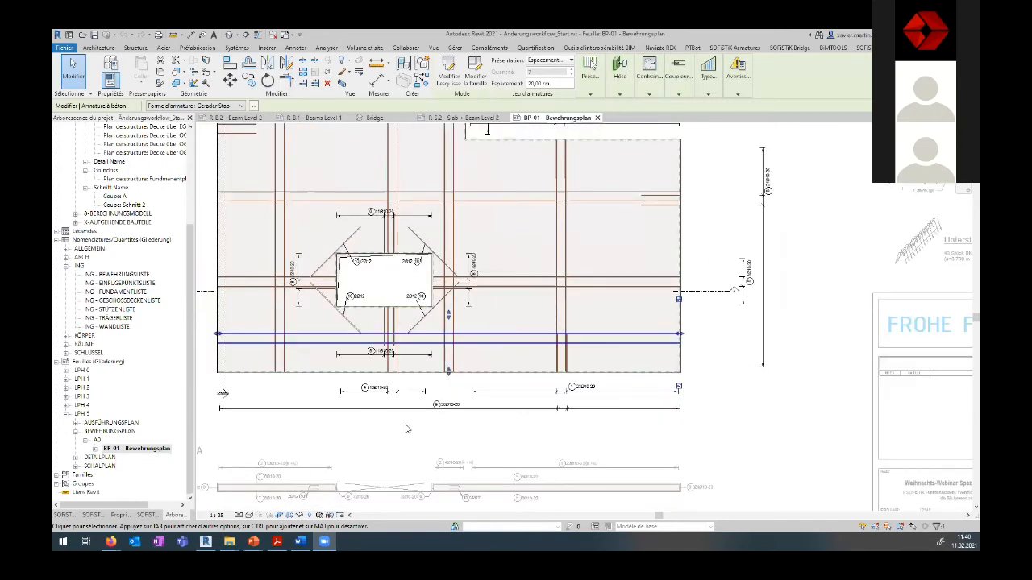
left_click(750, 405)
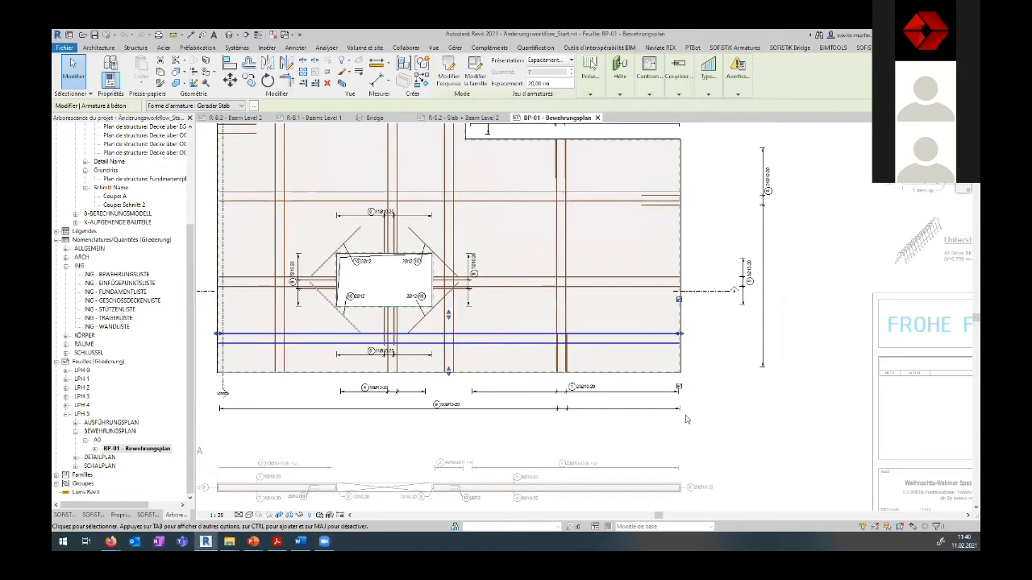
mouse_move(815, 293)
middle_mouse_down()
mouse_move(734, 362)
mouse_move(682, 387)
middle_mouse_up()
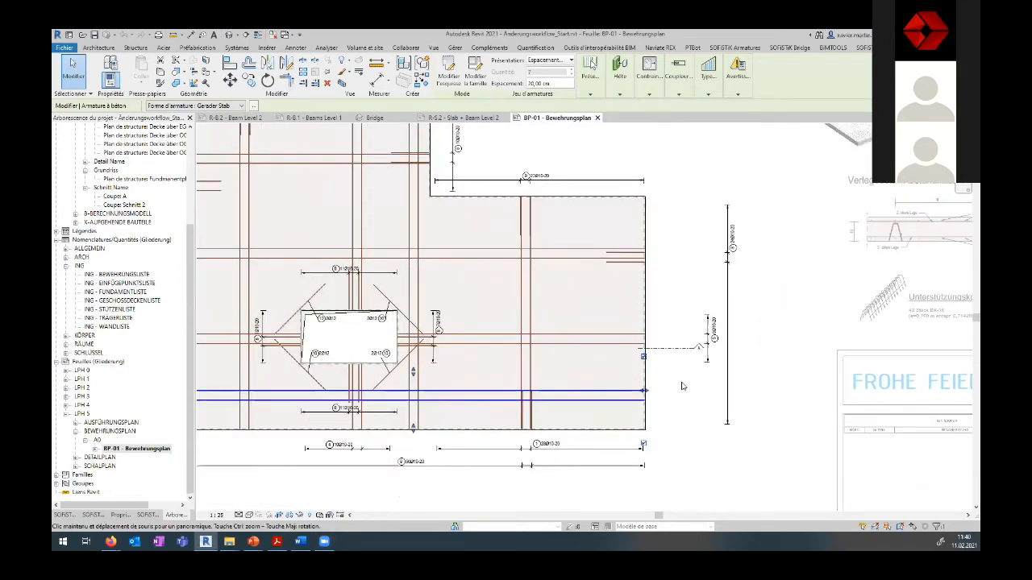
scroll(669, 399, "up", 3)
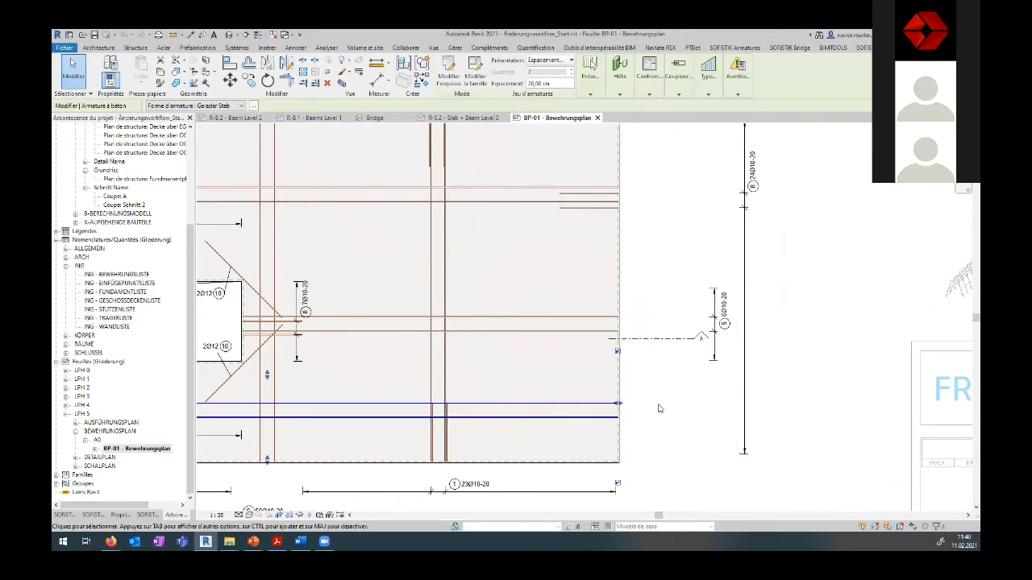
scroll(658, 409, "down", 1)
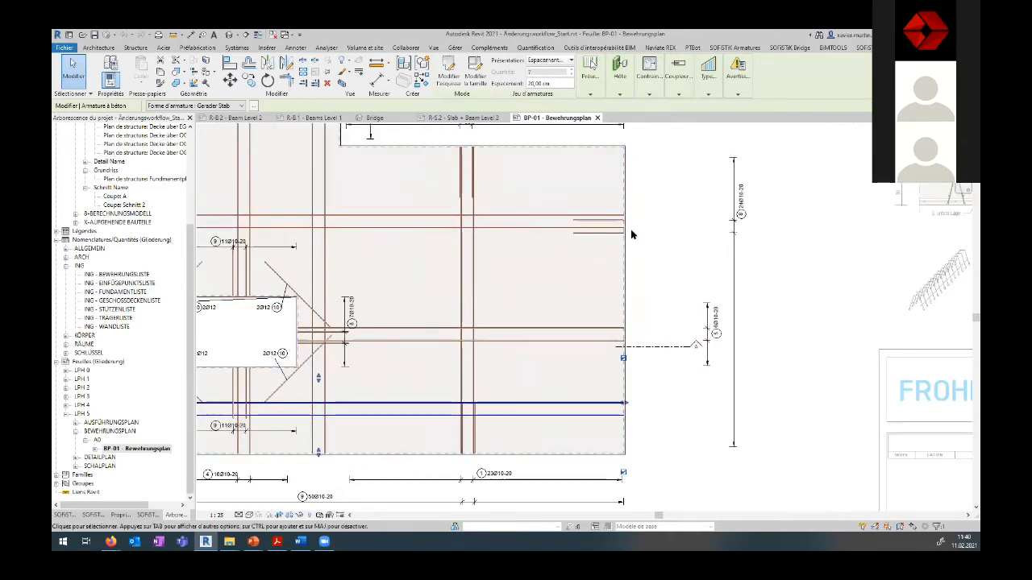
left_click(590, 145)
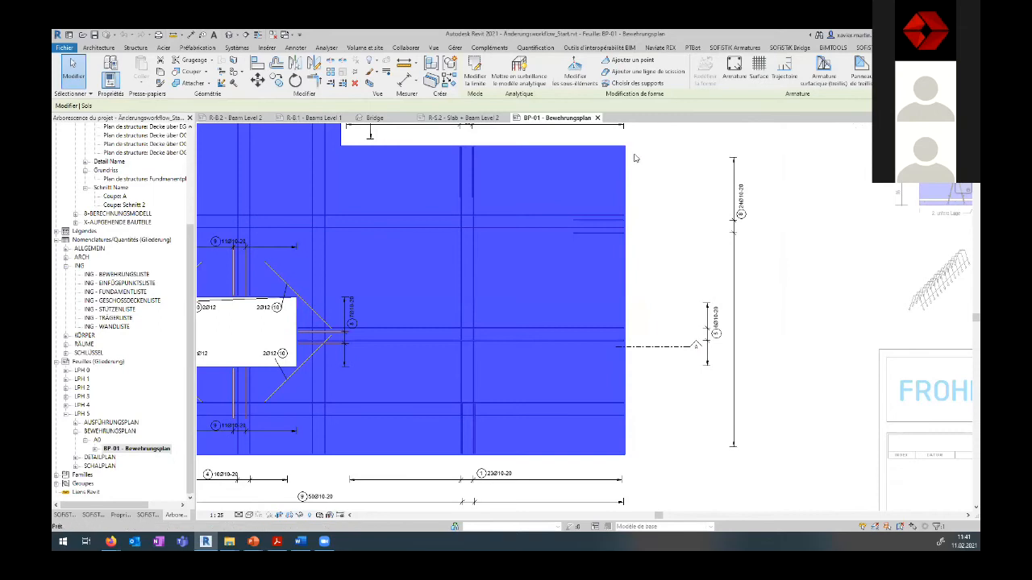
key("Escape")
left_click(619, 148)
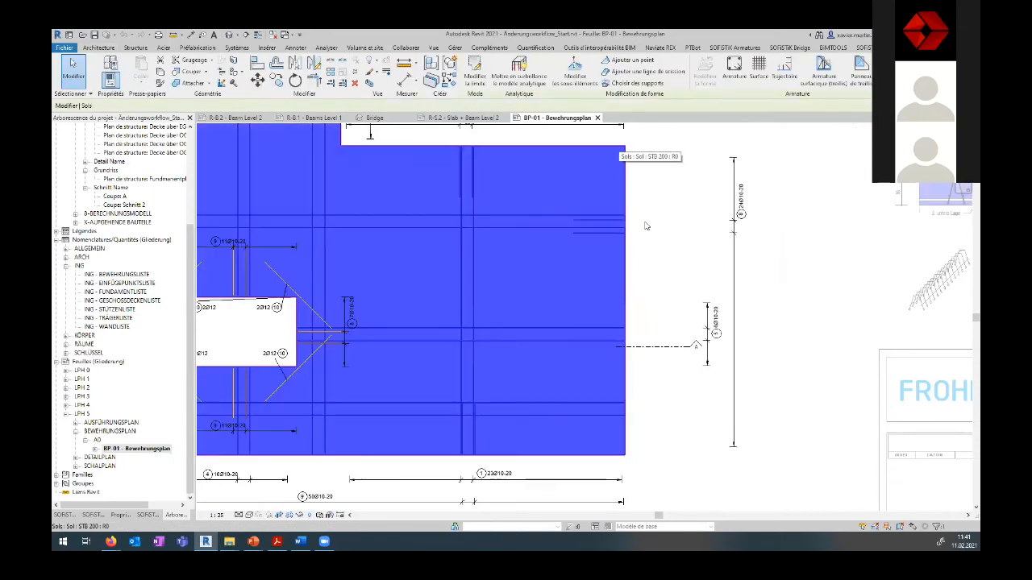
key("Escape")
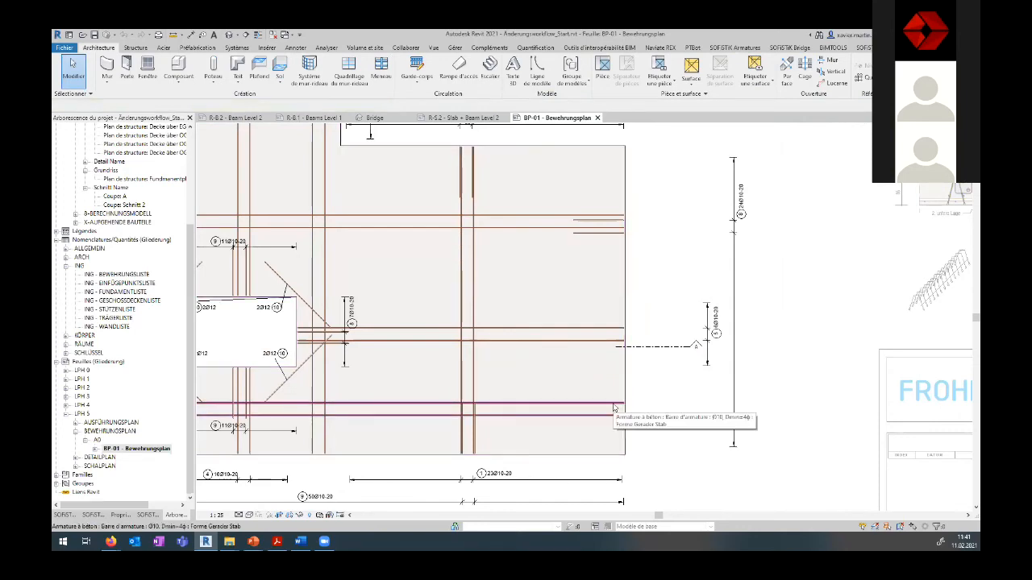
Step: Try to modify the constraints of the horizontal bars near the slab's lower edge by setting their end offset to -1 m
left_click(615, 408)
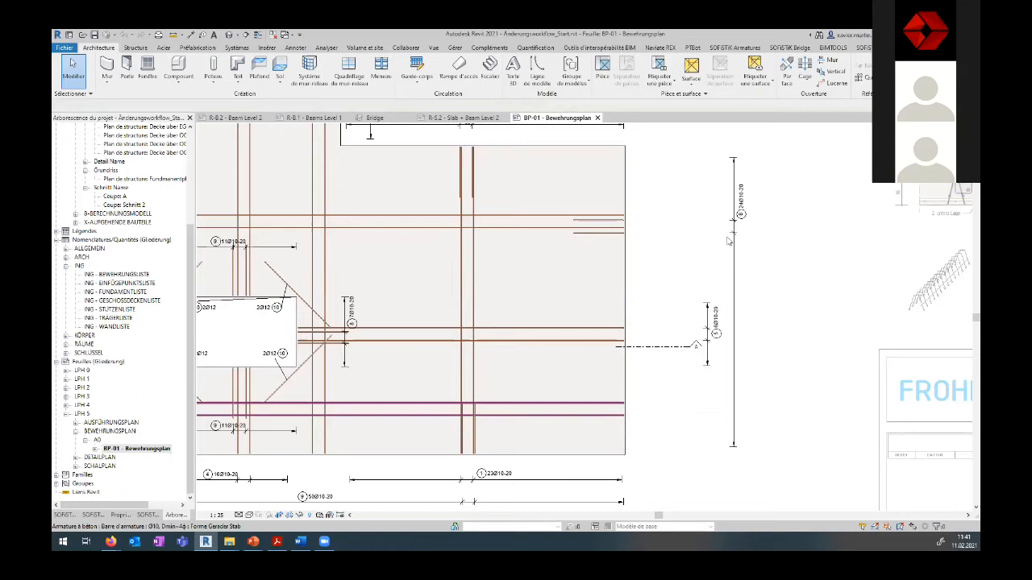
left_click(650, 94)
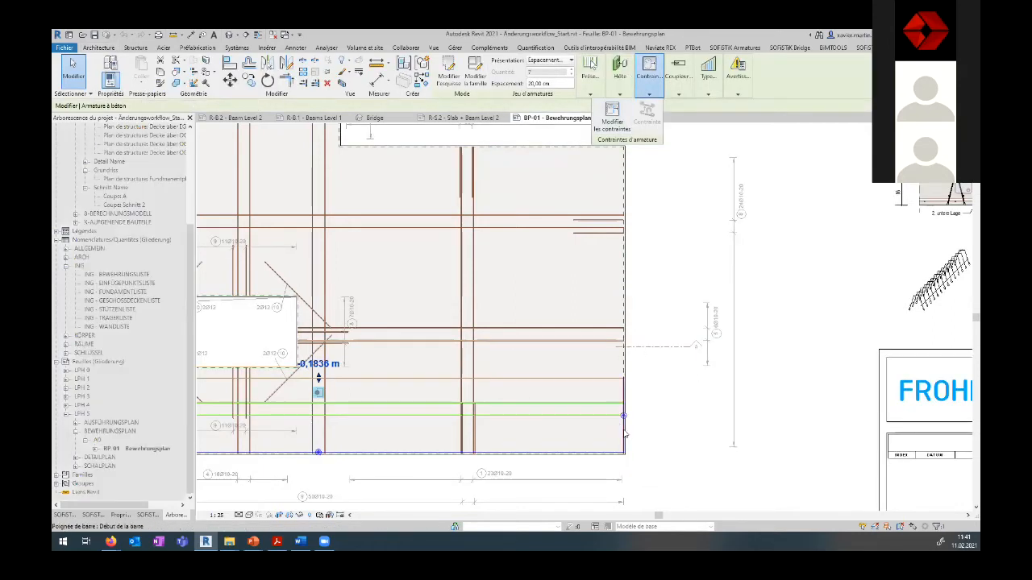
scroll(622, 427, "up", 6)
left_click(638, 381)
left_click(648, 393)
scroll(694, 393, "down", 1)
left_click(665, 383)
left_click(653, 379)
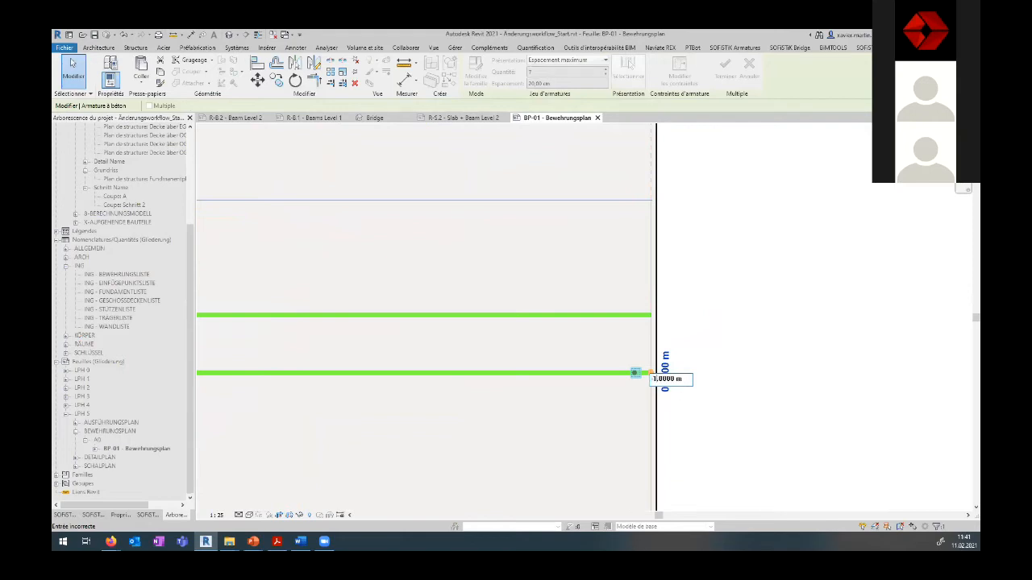
type("-1")
key("Return")
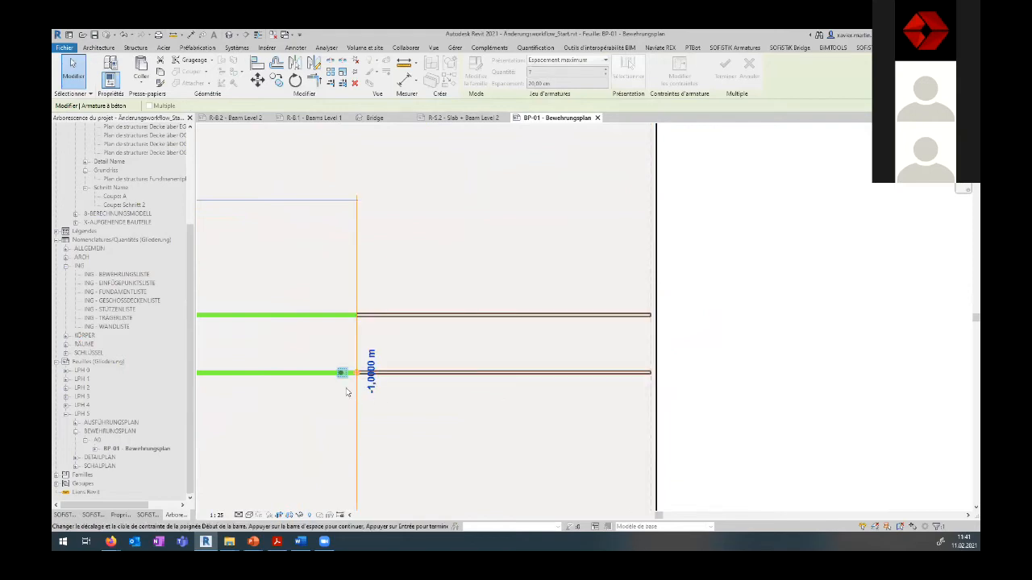
scroll(357, 405, "down", 2)
left_click(357, 380)
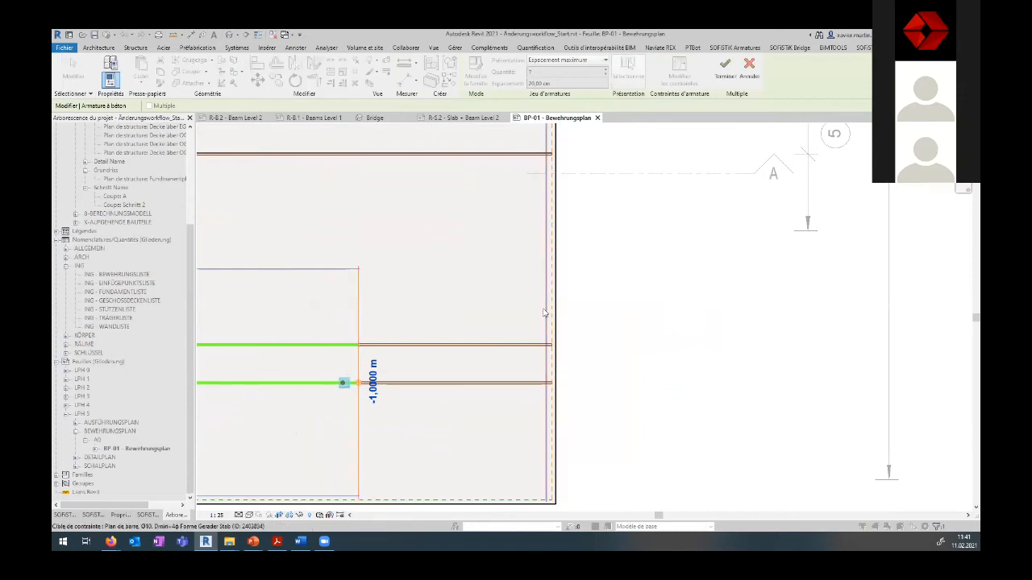
left_click(749, 71)
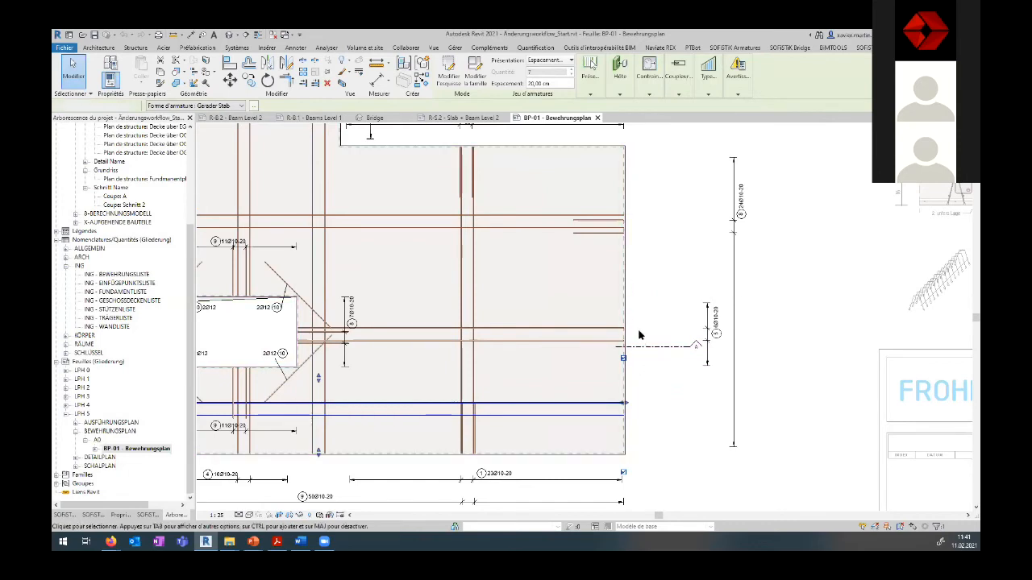
key("Escape")
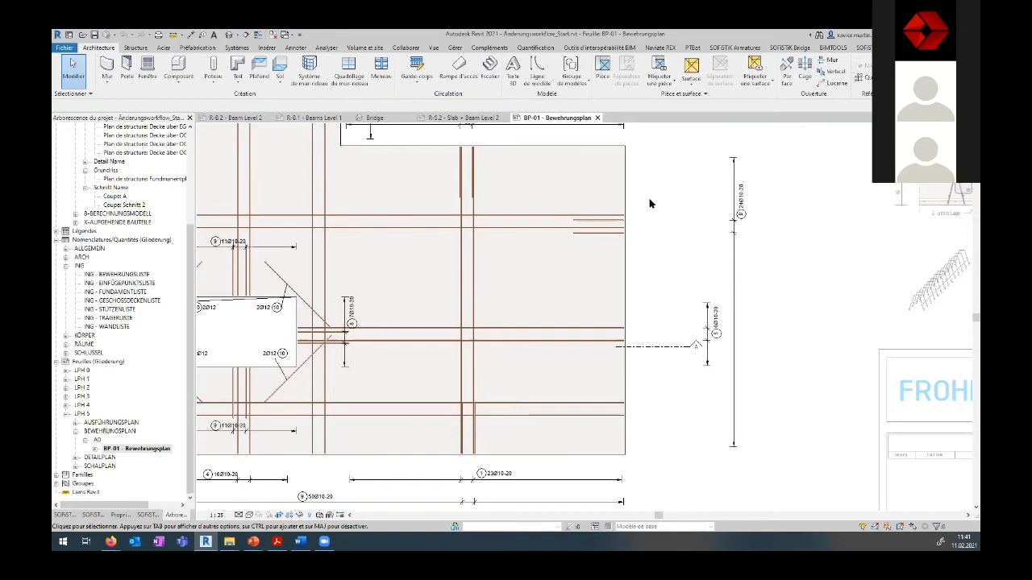
Step: Edit the slab boundary, set the projecting part's upper edge length to 5.5 m, and finish the sketch
left_click(652, 157)
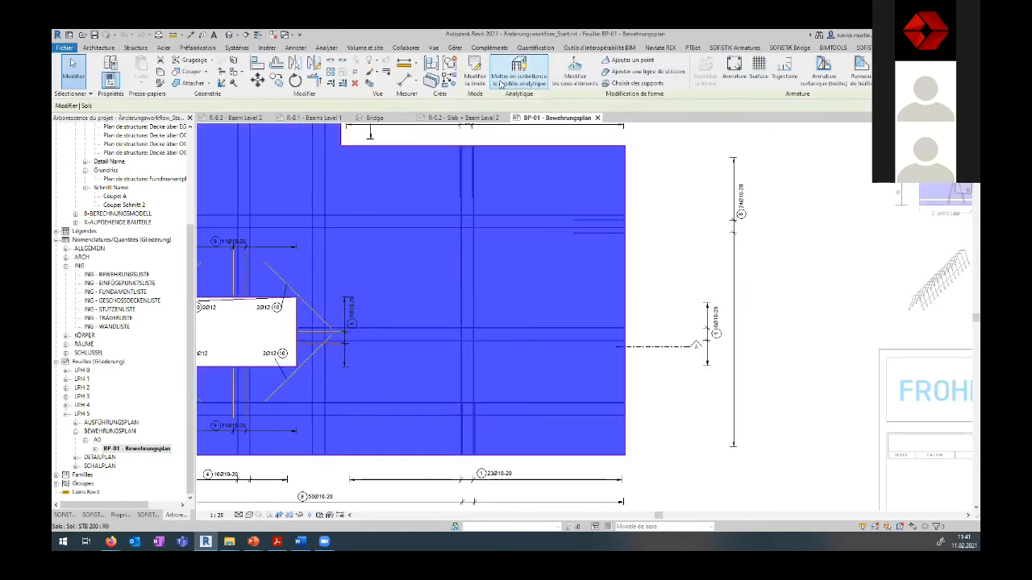
left_click(475, 71)
middle_click_drag(646, 210, 655, 304)
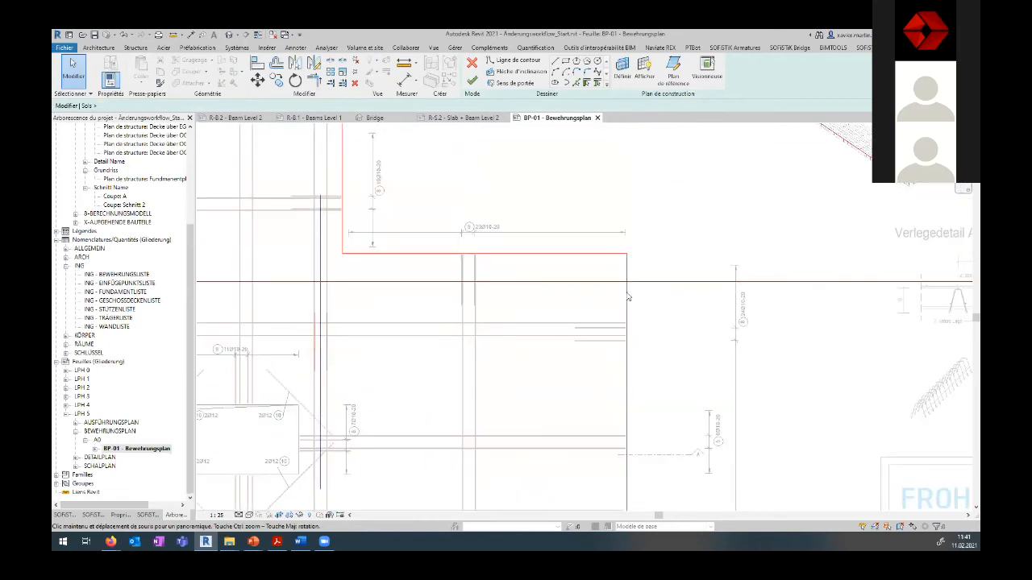
middle_click_drag(544, 256, 544, 279)
left_click(545, 276)
left_click(472, 241)
left_click(465, 242)
key("Delete")
type("5,5000")
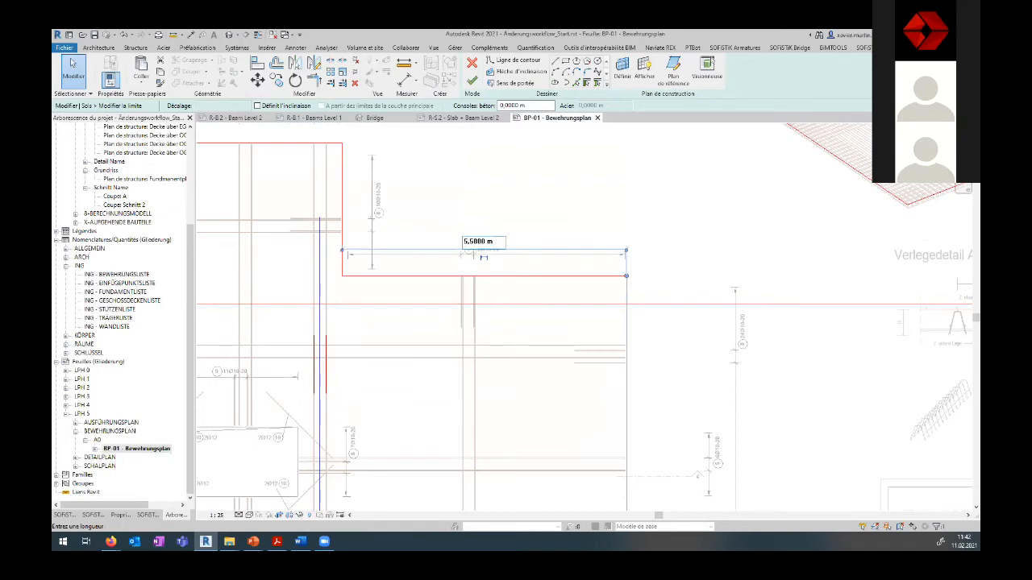
key("Return")
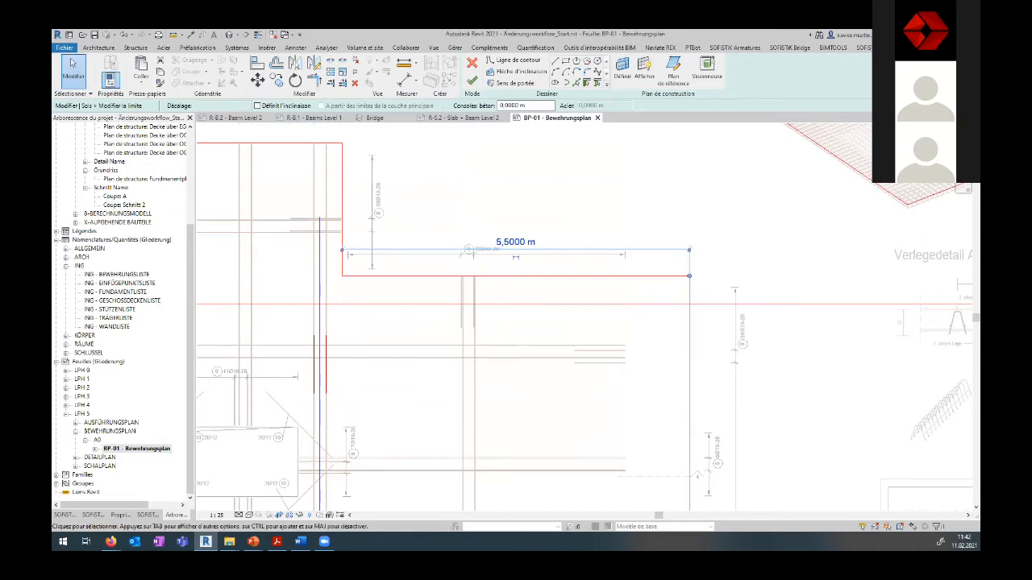
left_click(470, 82)
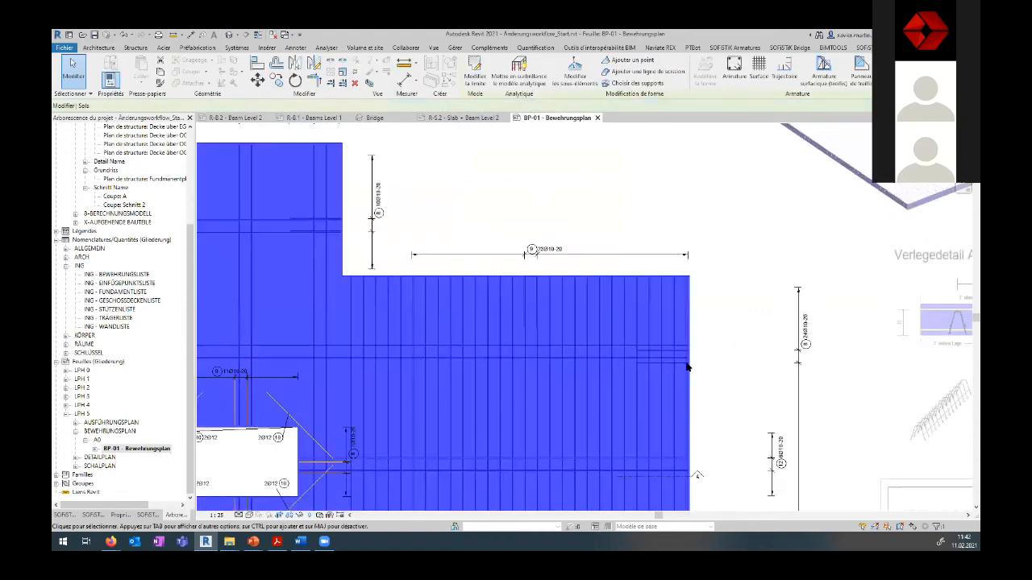
key("Escape")
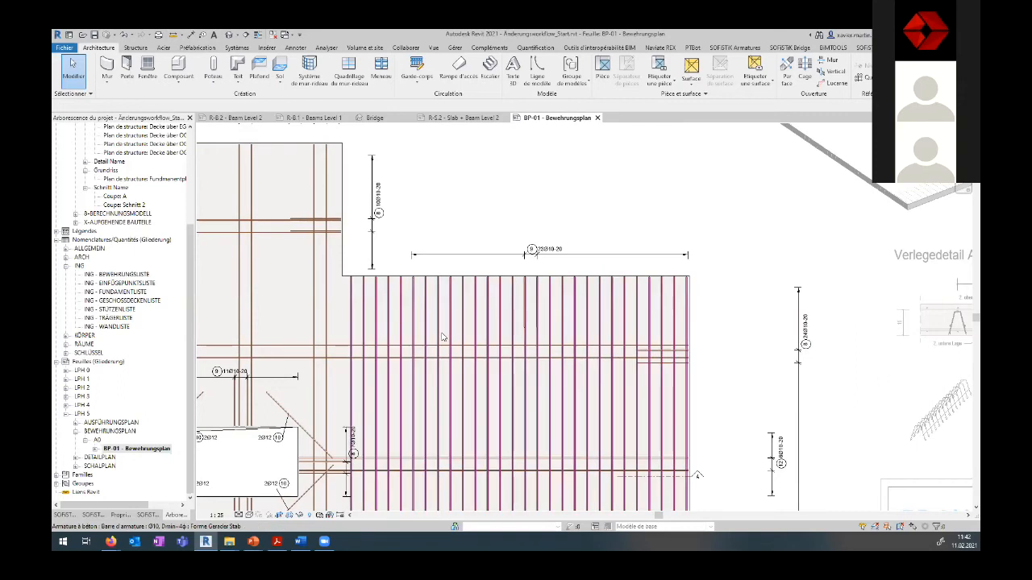
Step: Inspect the vertical bar set in the extended part of the slab and undo the boundary extension
left_click(465, 337)
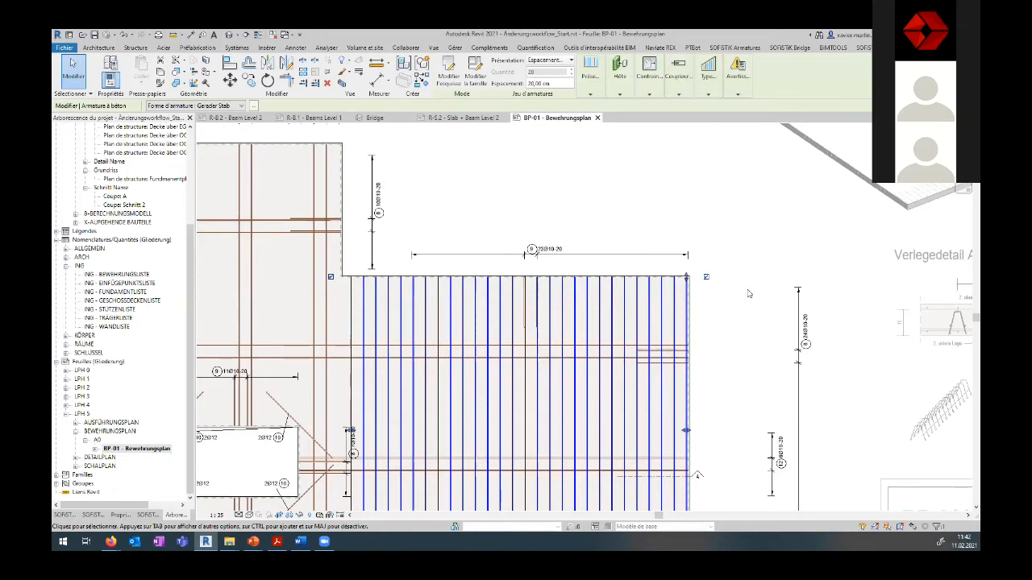
key("s")
key("b")
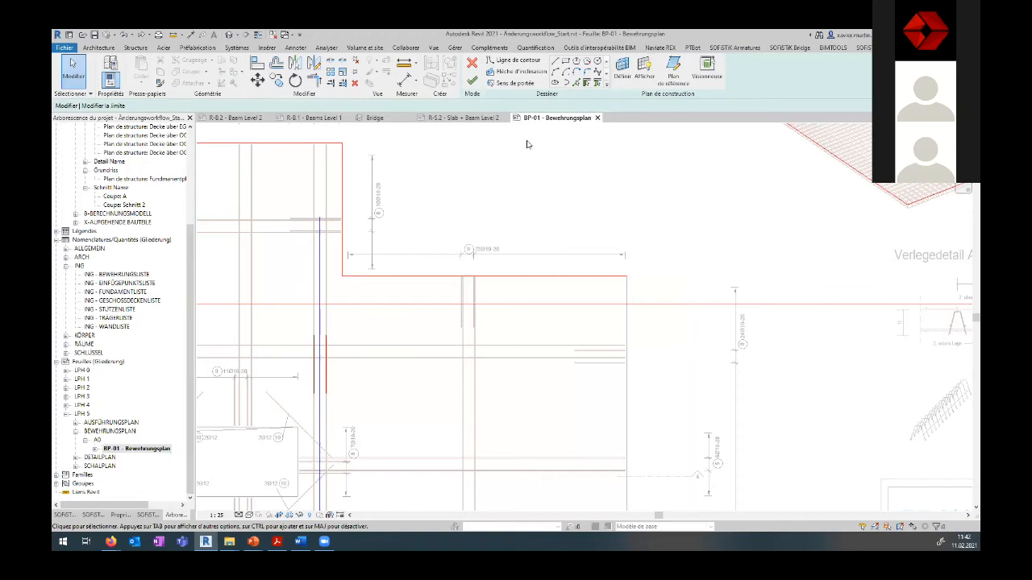
middle_click_drag(647, 485, 645, 355)
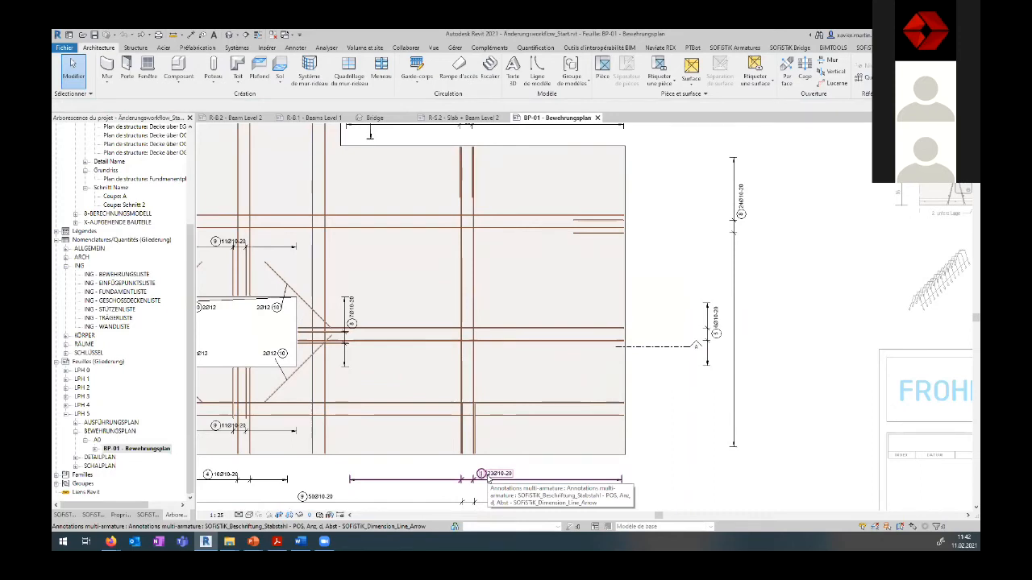
Step: Freeze the reinforcement visible in the slab plan with SOFiSTiK and close the separate Decke über EG - Bewehrung view
scroll(562, 467, "down", 1)
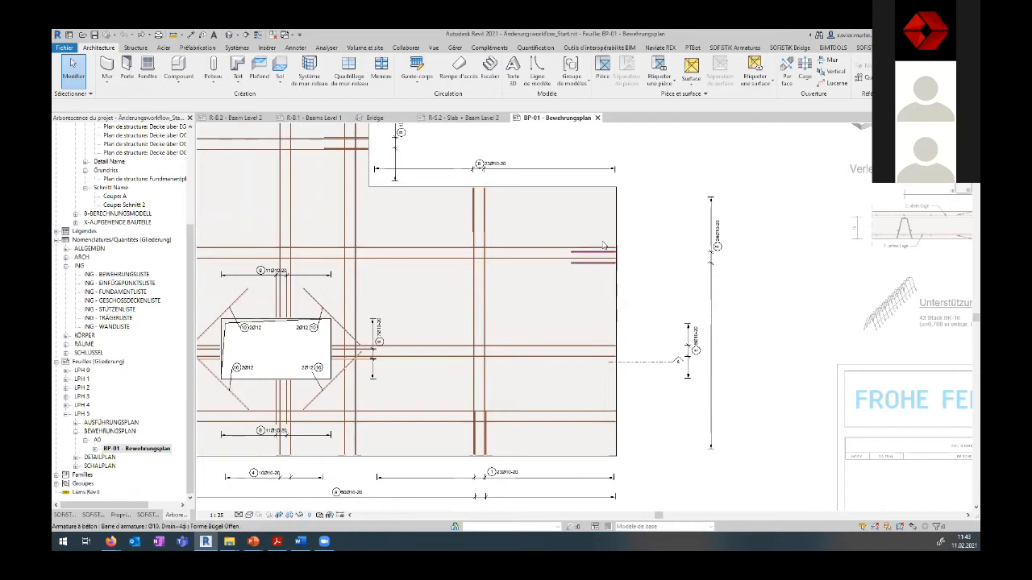
left_click(753, 48)
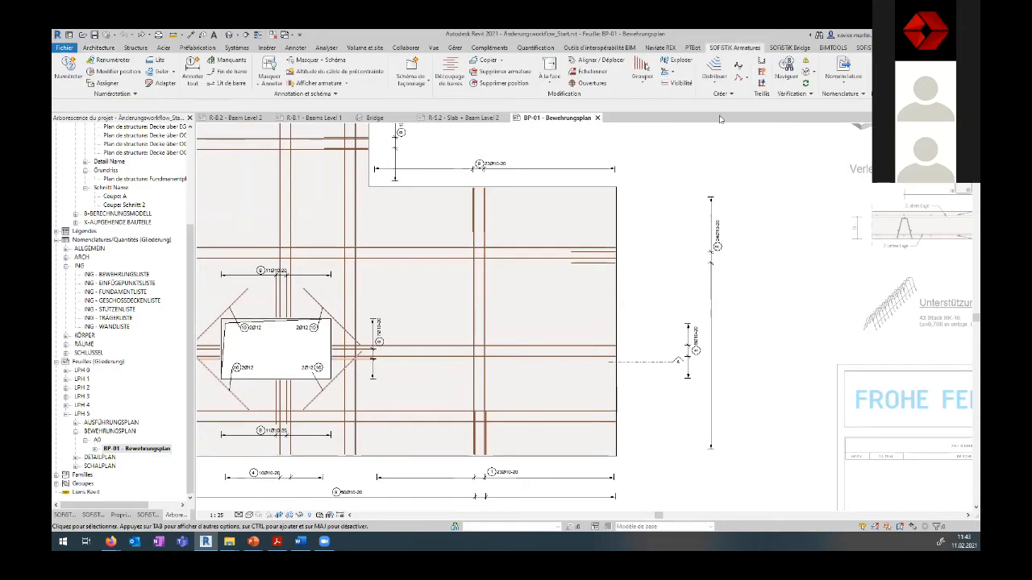
scroll(586, 350, "down", 1)
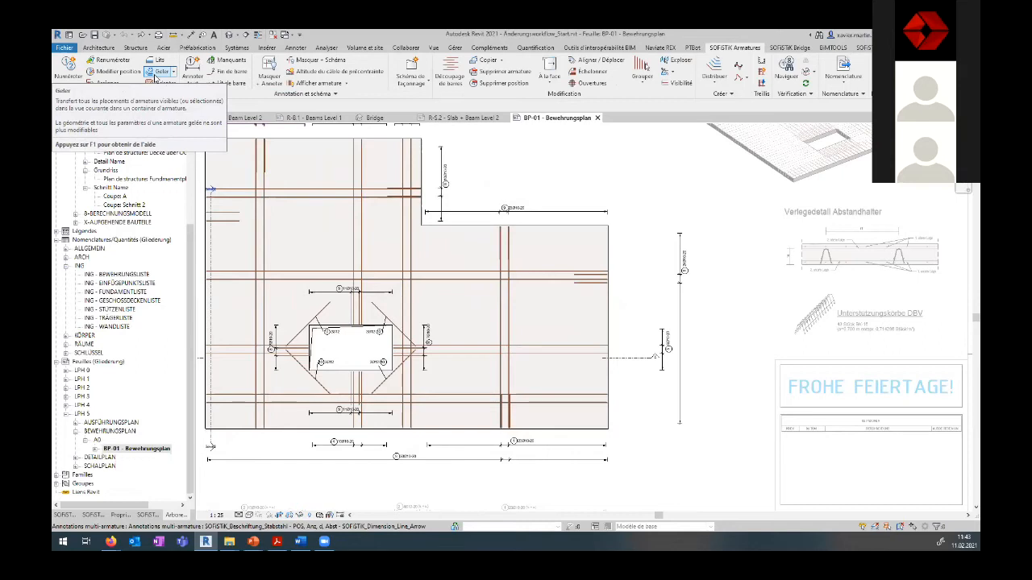
left_click(154, 76)
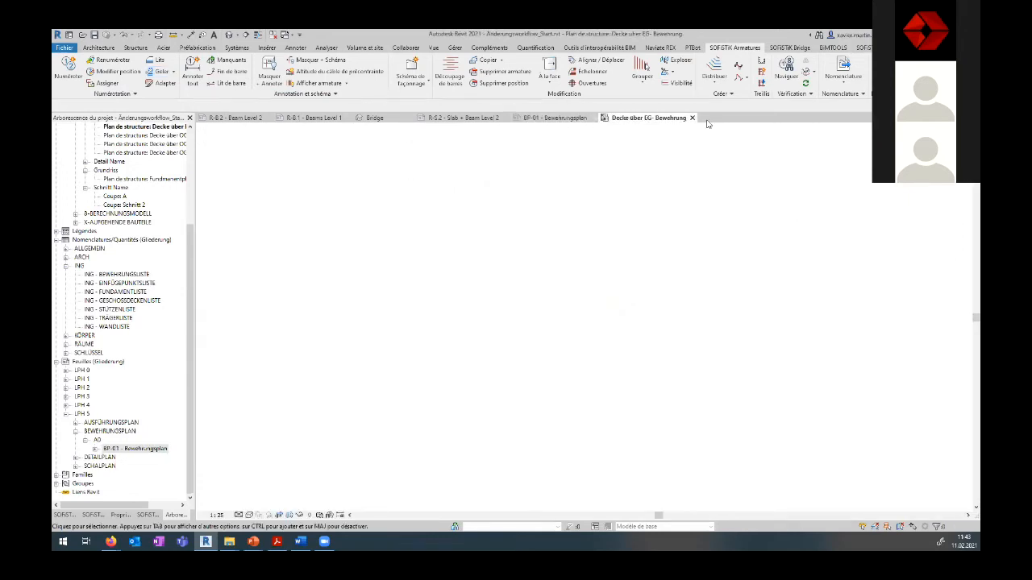
left_click(692, 119)
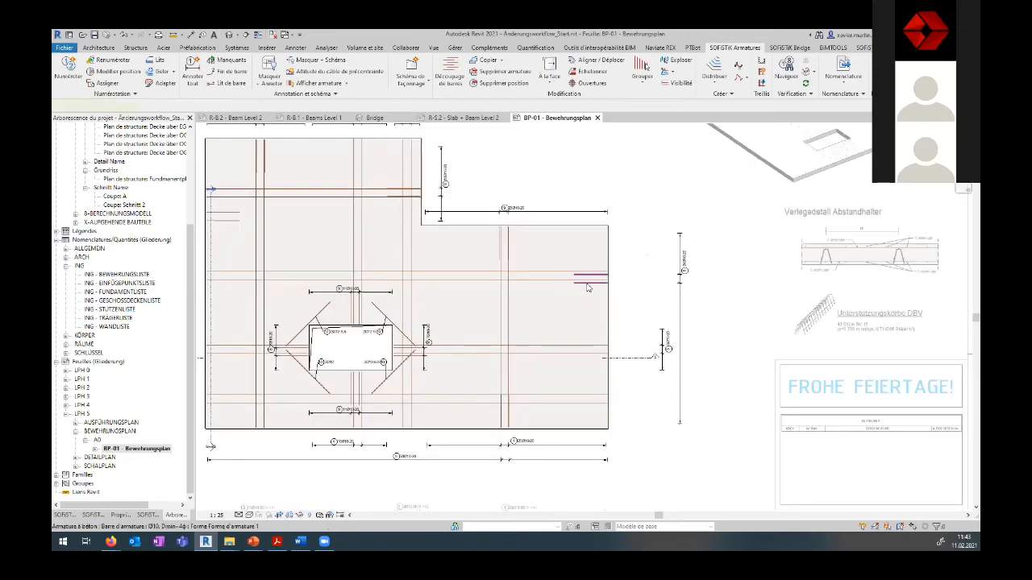
Step: Check the properties of the frozen edge bars and the long horizontal bar set, including their SOFiSTiK dimensions and frozen status
left_click(570, 306)
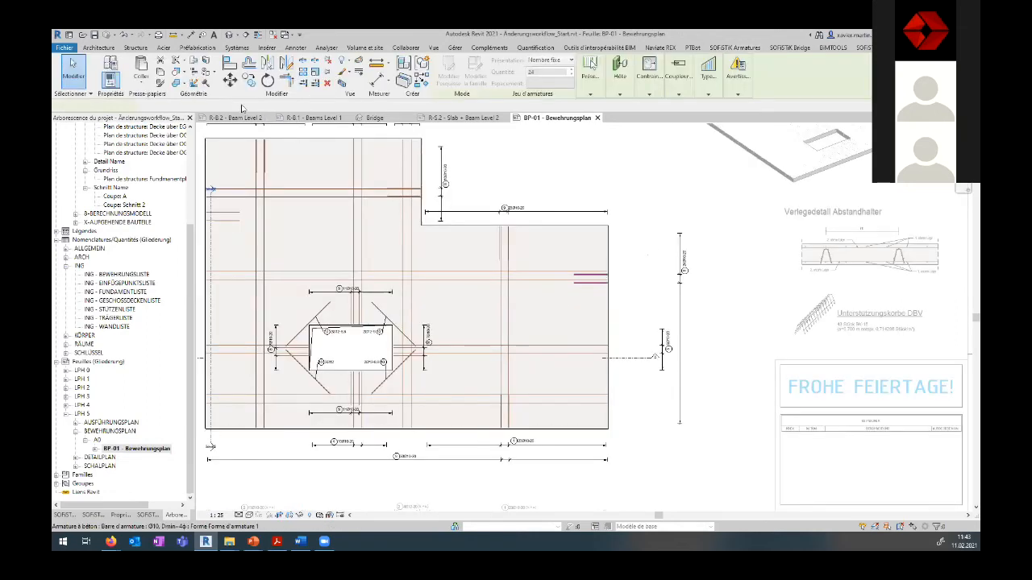
left_click(120, 515)
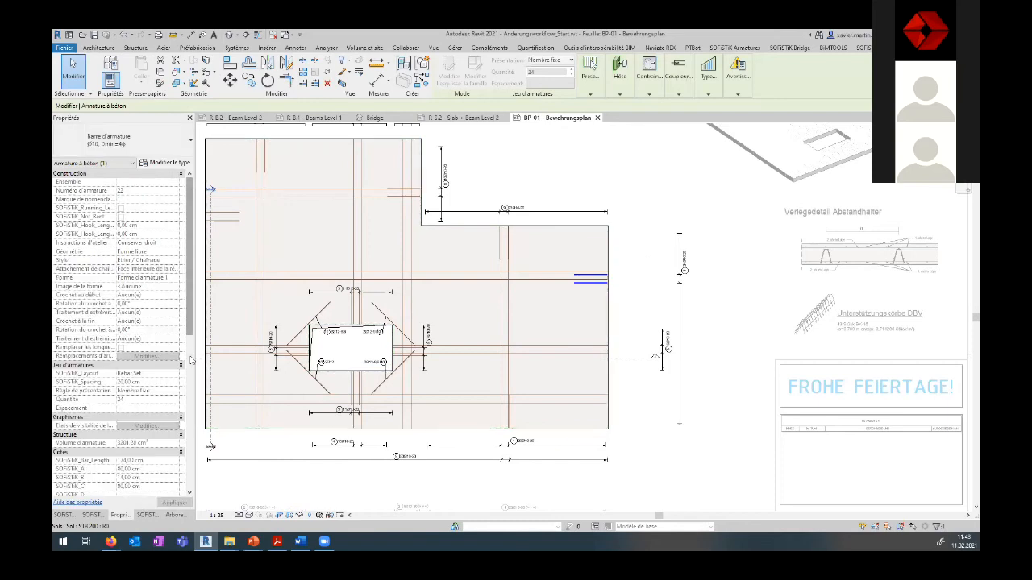
scroll(129, 282, "down", 5)
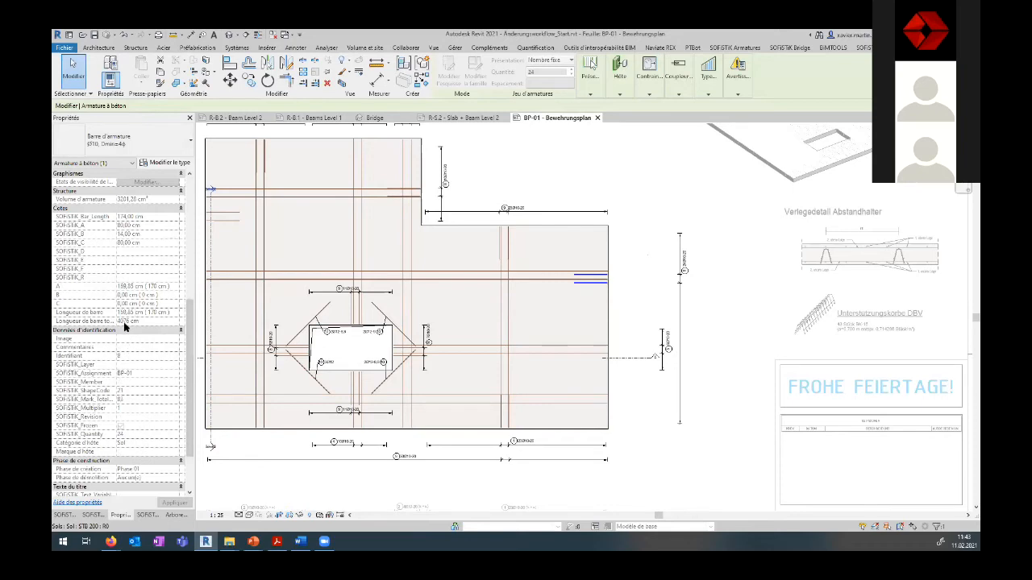
left_click(566, 276)
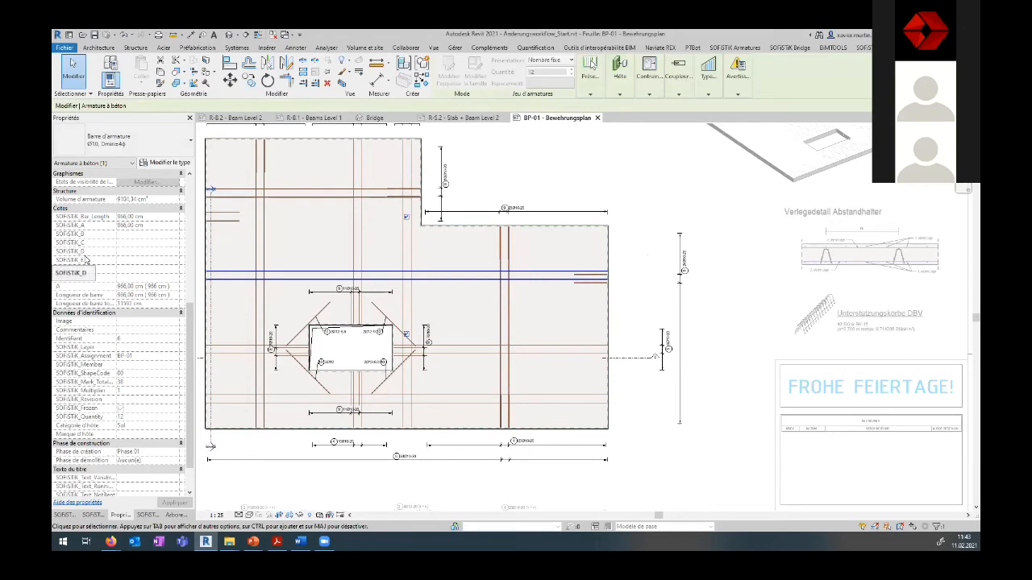
left_click(623, 239)
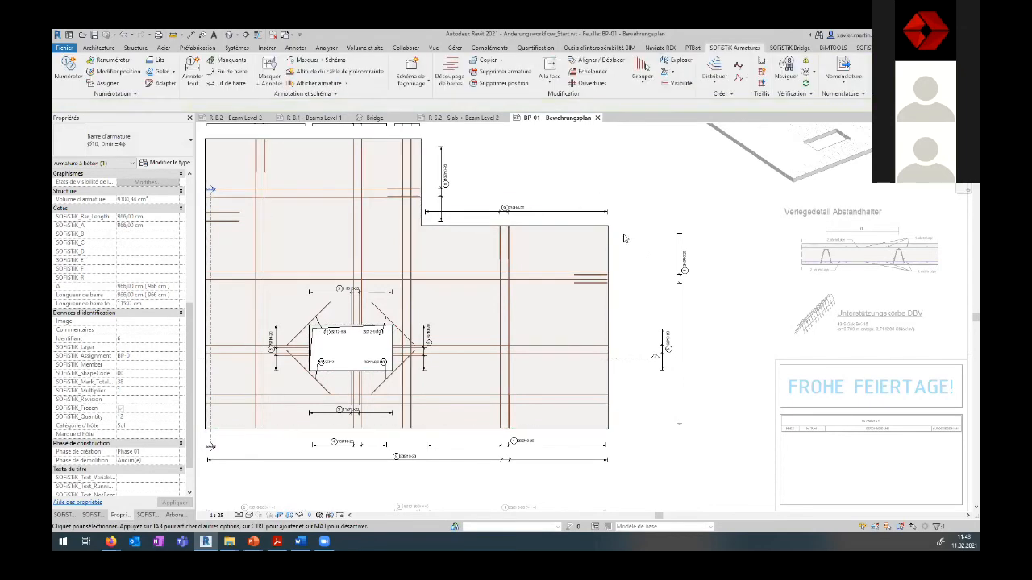
Step: Edit the slab boundary to lengthen the projecting part's upper edge to 5.5 m, and finish the sketch
left_click(608, 238)
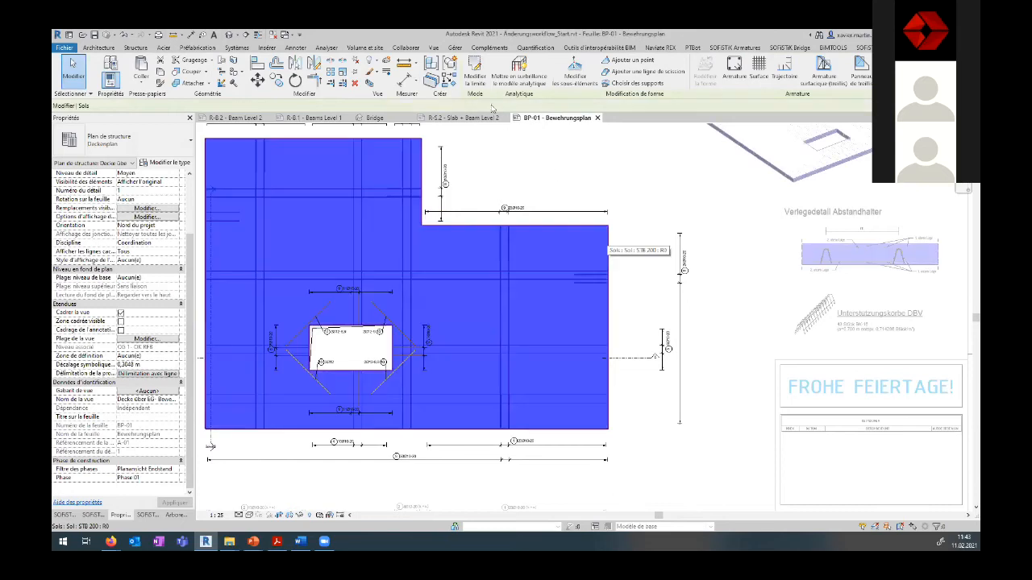
left_click(482, 85)
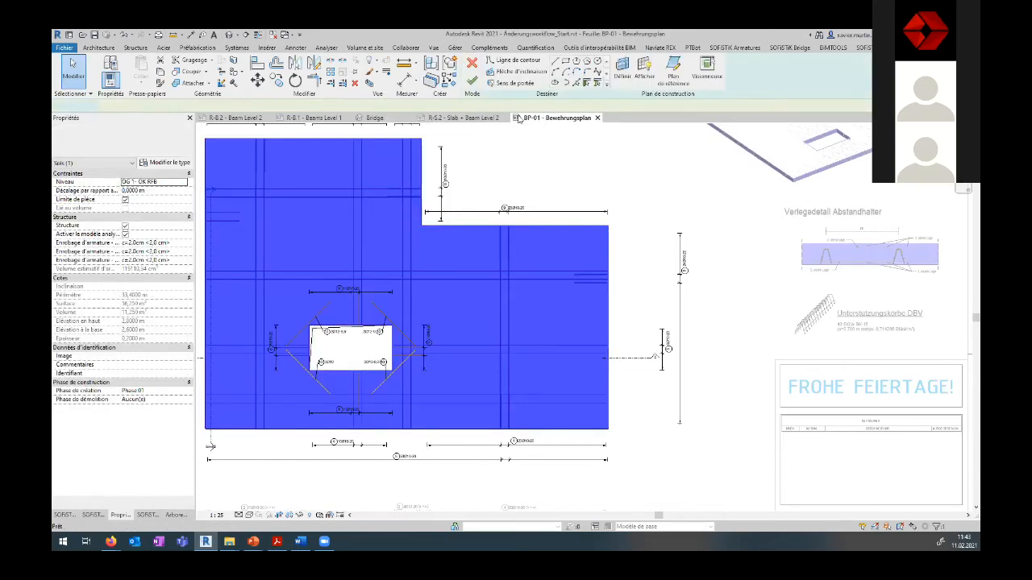
left_click(608, 236)
left_click(500, 192)
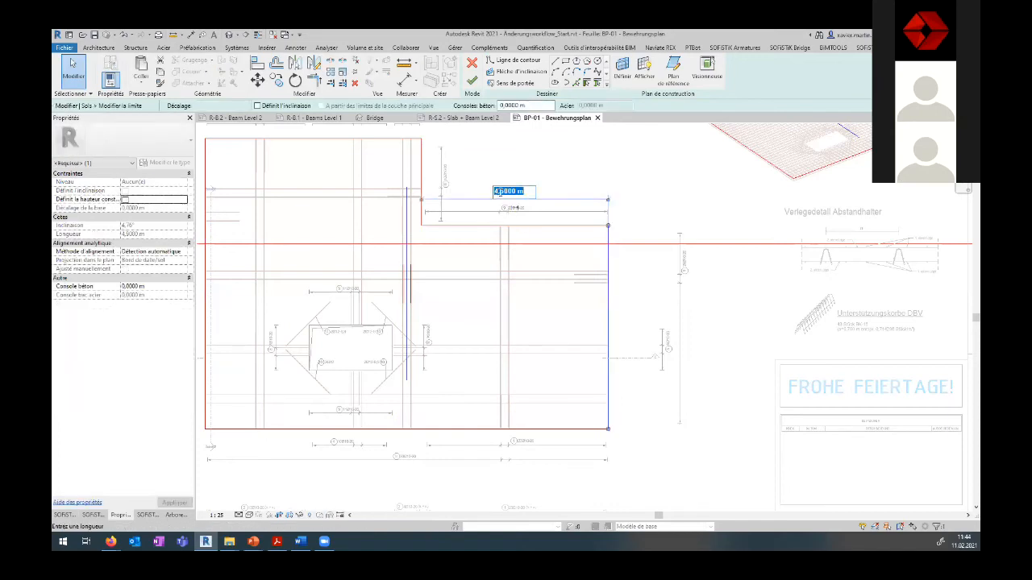
left_click(496, 192)
type("5")
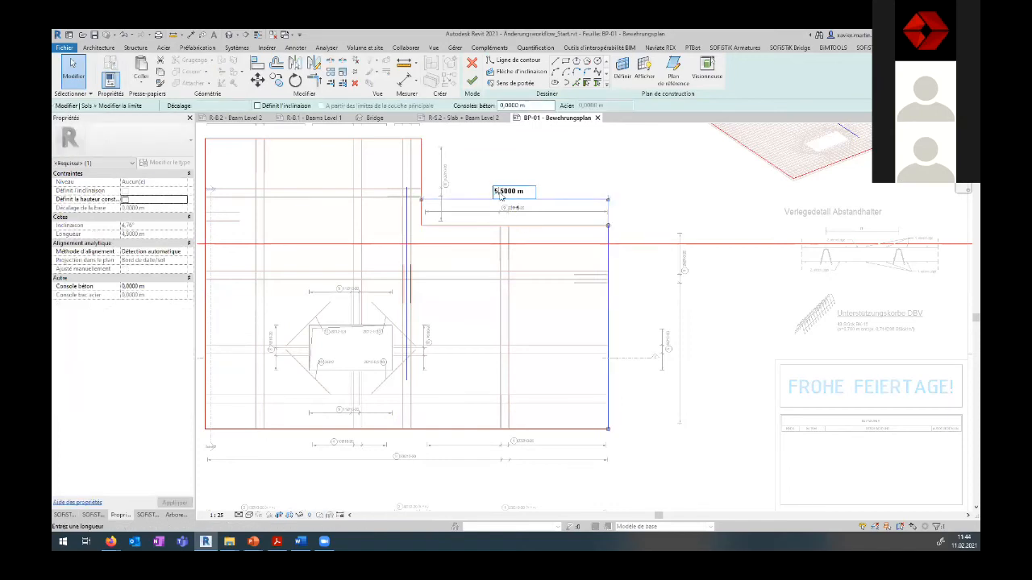
key("Return")
left_click(473, 81)
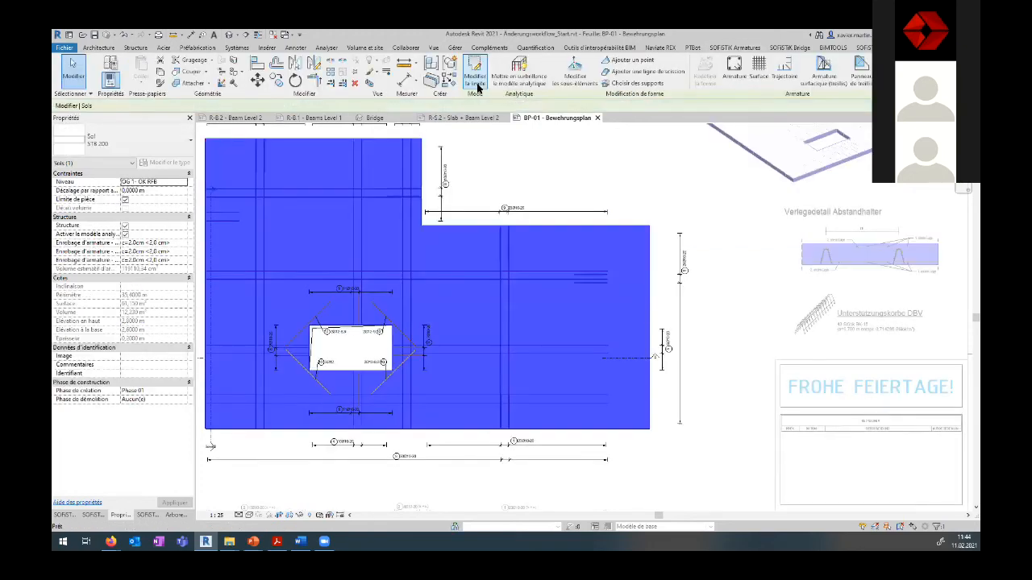
left_click(696, 279)
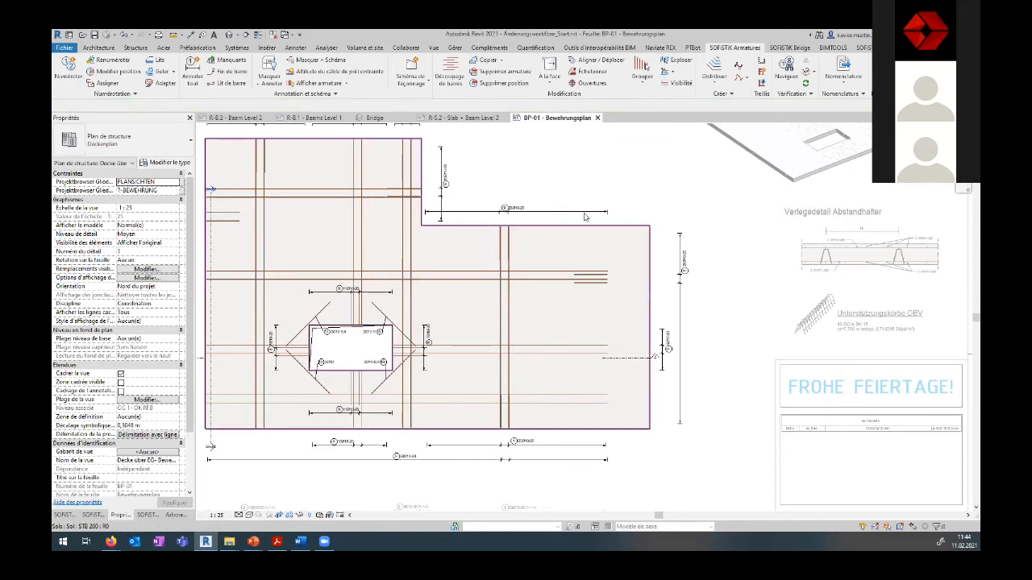
Step: Deactivate the plan viewport and examine the frozen reinforcement in the sheet's 3D view against the extended slab end
middle_click_drag(693, 208, 526, 363)
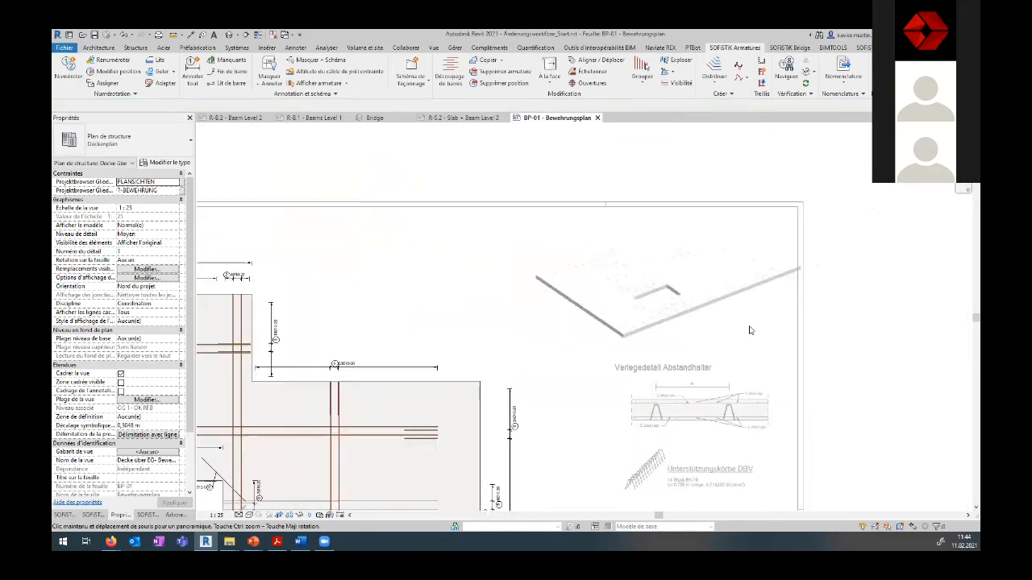
double_click(810, 249)
scroll(809, 249, "up", 1)
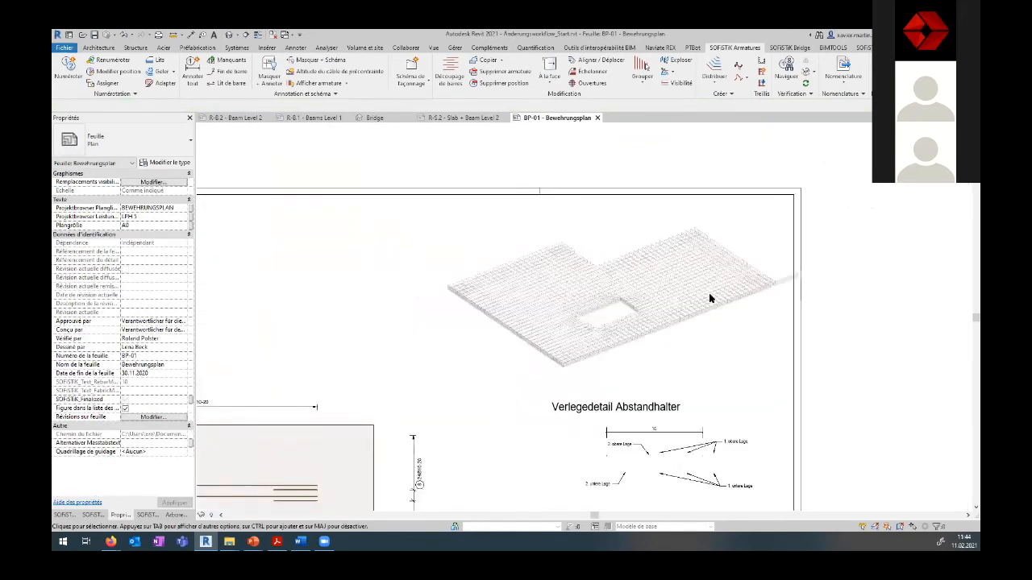
scroll(726, 333, "up", 2)
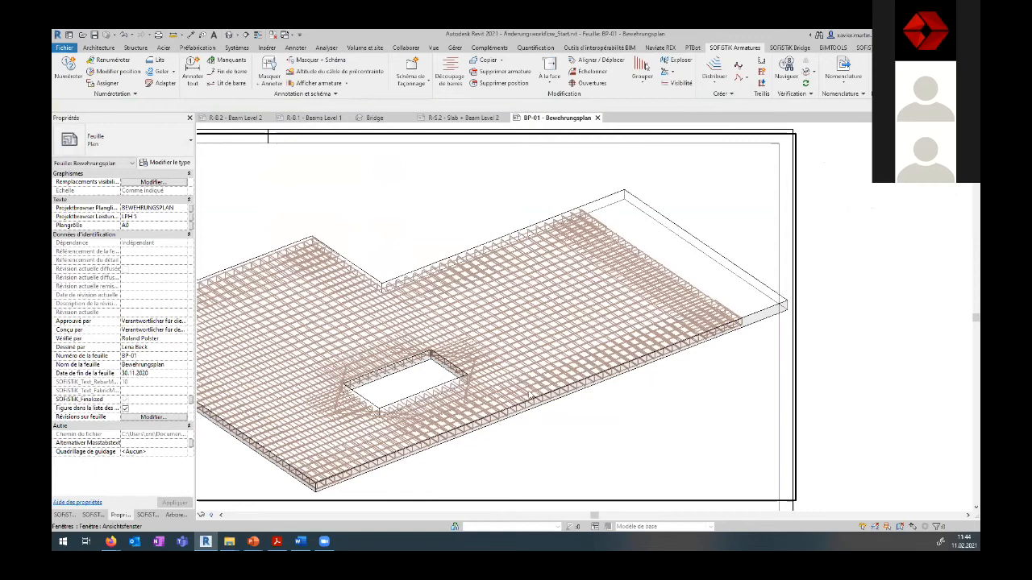
scroll(476, 387, "down", 3)
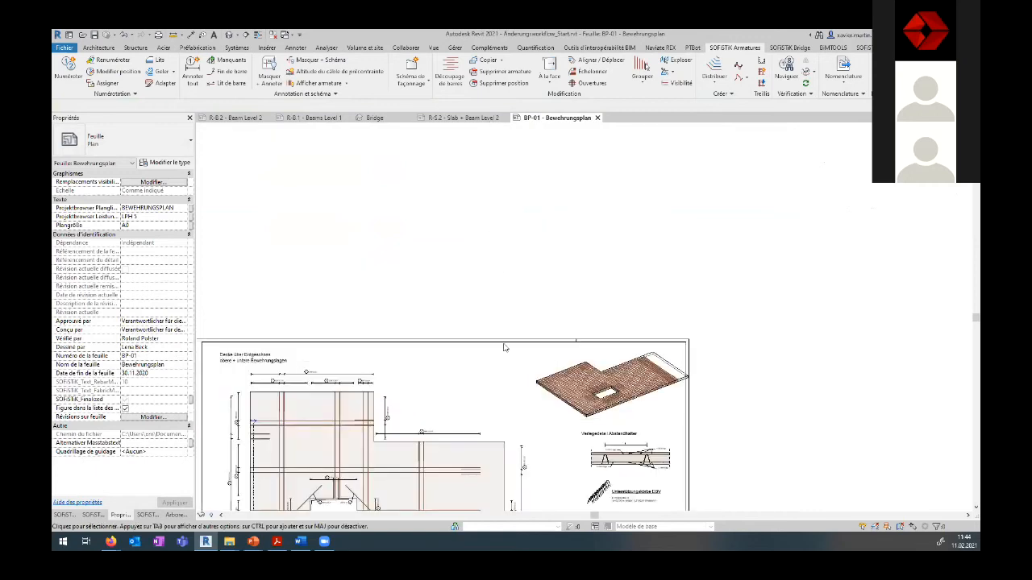
Step: Activate the plan viewport and move the short horizontal edge bar set 1 m towards the extended slab edge
scroll(504, 348, "up", 5)
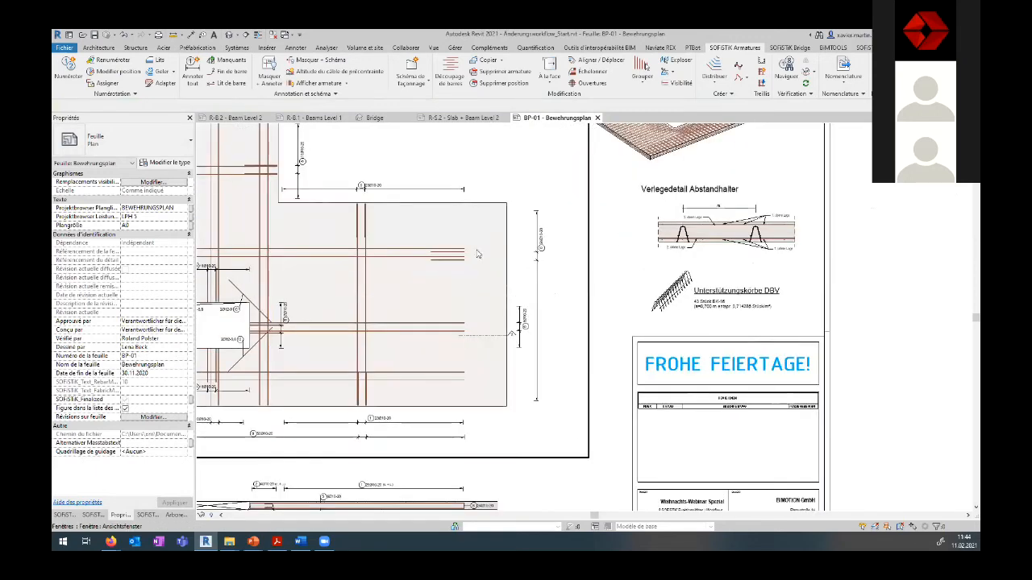
left_click(448, 268)
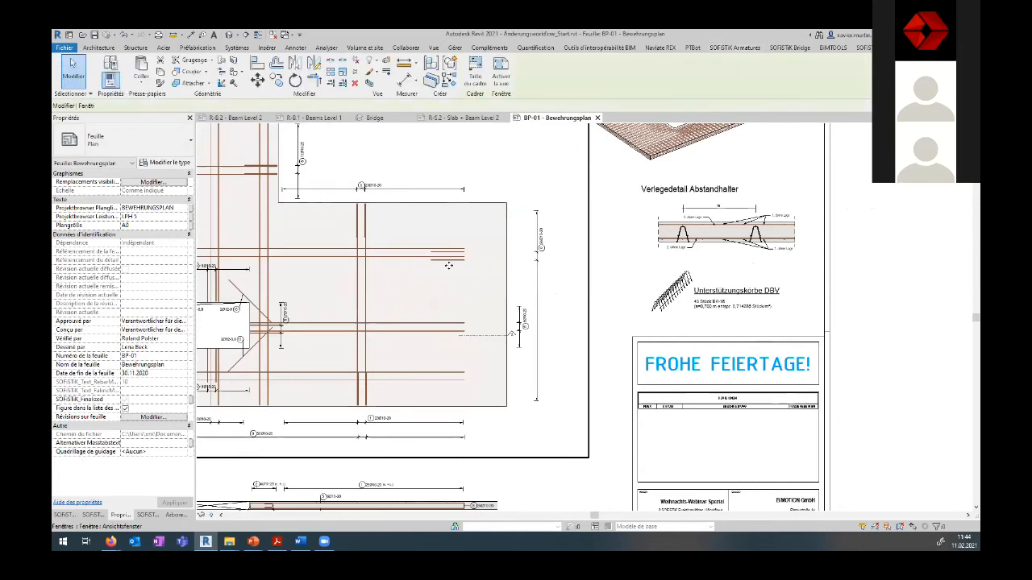
double_click(448, 266)
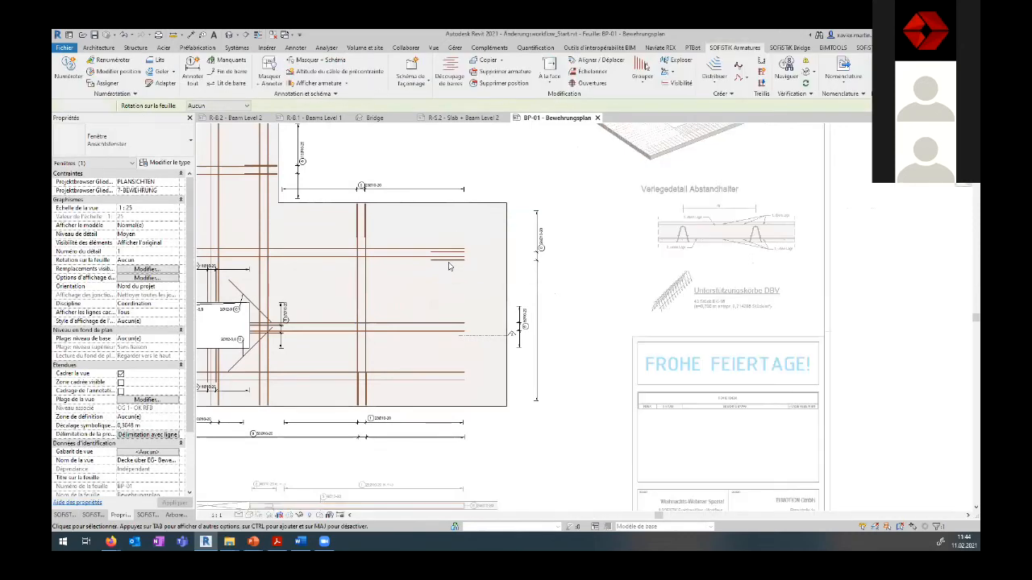
left_click(468, 264)
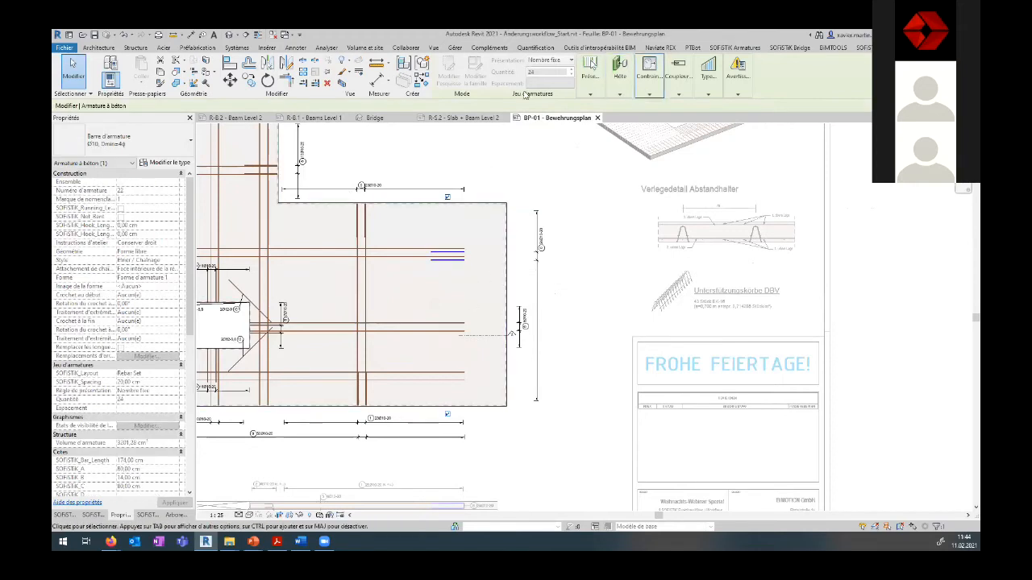
key("m")
key("v")
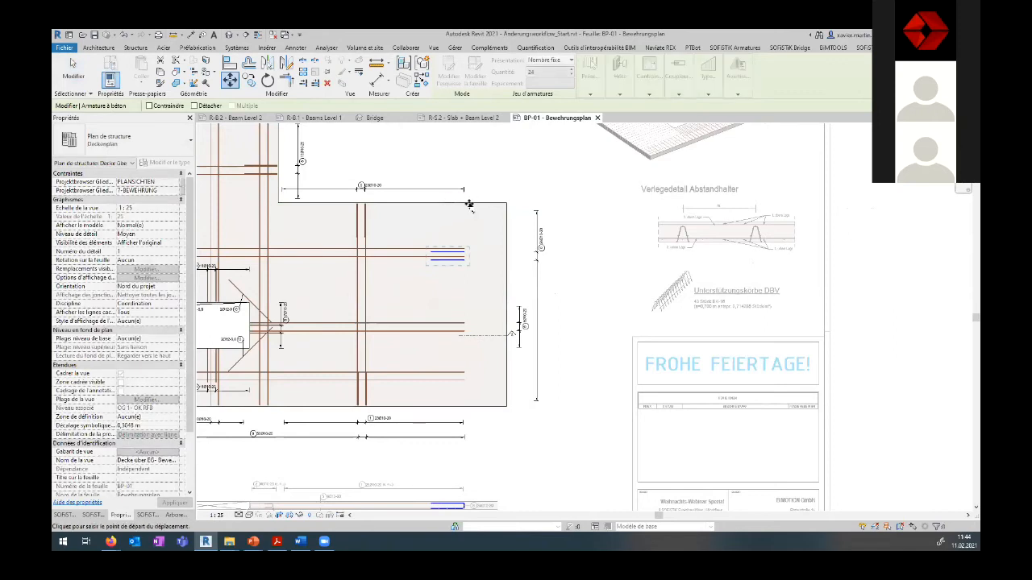
left_click(470, 202)
type("1")
key("Return")
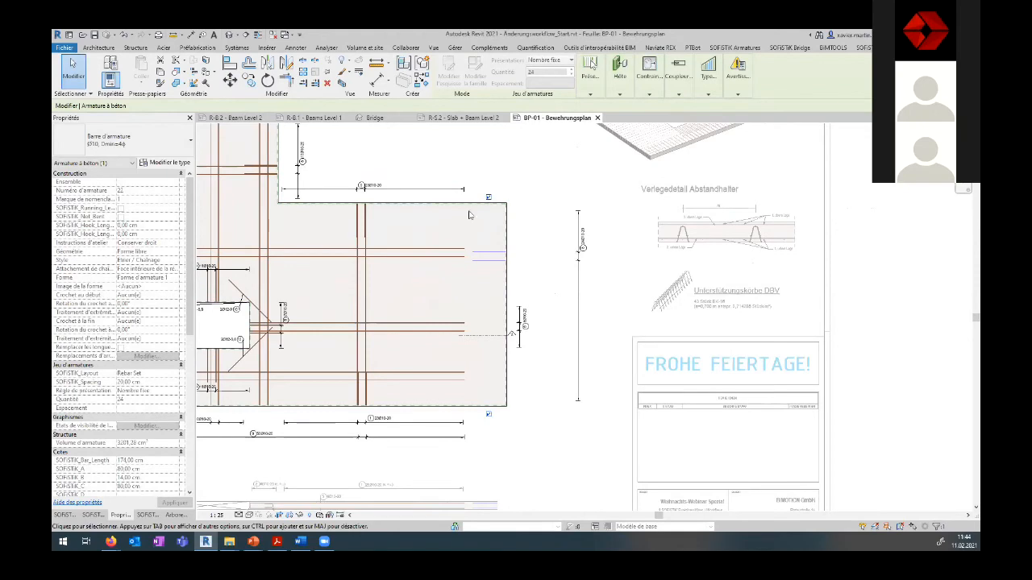
key("Escape")
Step: Check the moved edge bars in the sheet's 3D view, then close Änderungsworkflow_Start.rvt without saving
middle_click_drag(618, 189, 425, 420)
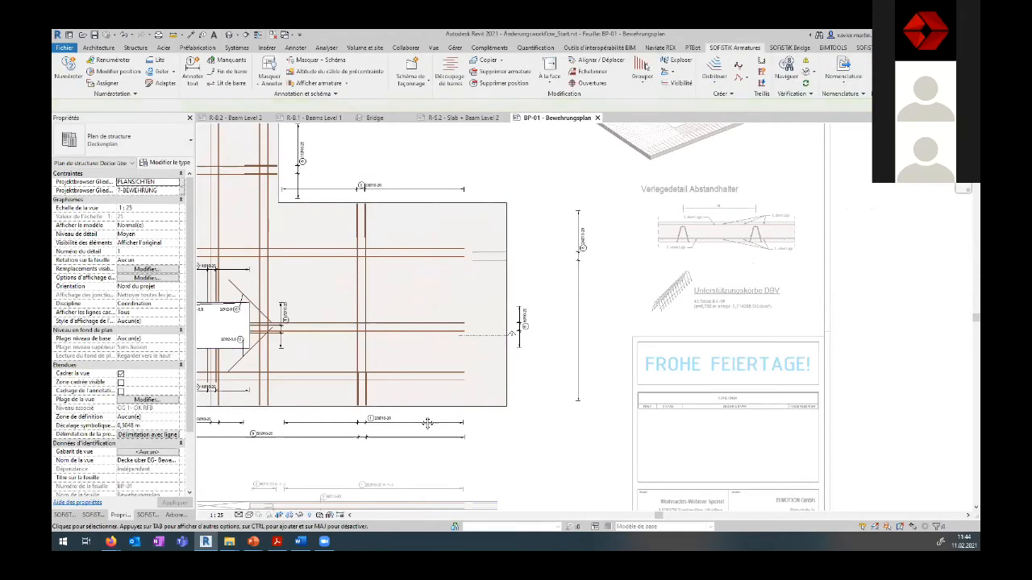
scroll(617, 289, "up", 2)
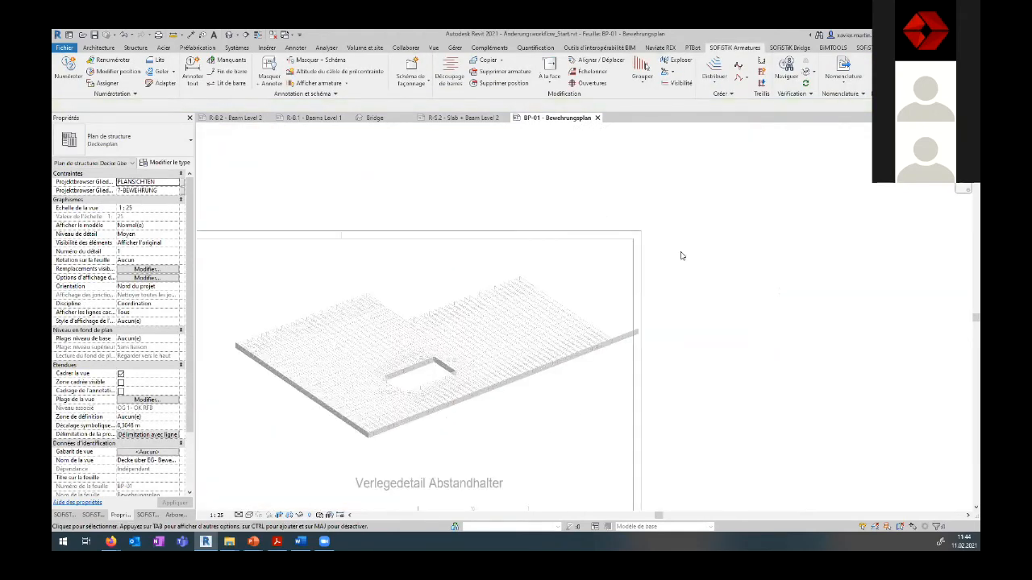
scroll(613, 279, "up", 2)
double_click(569, 354)
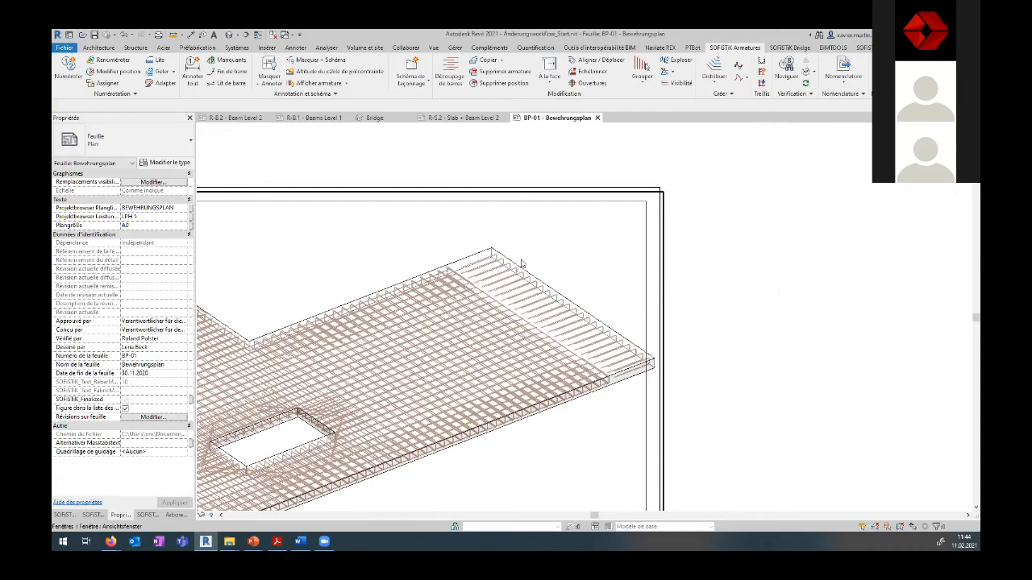
left_click(597, 118)
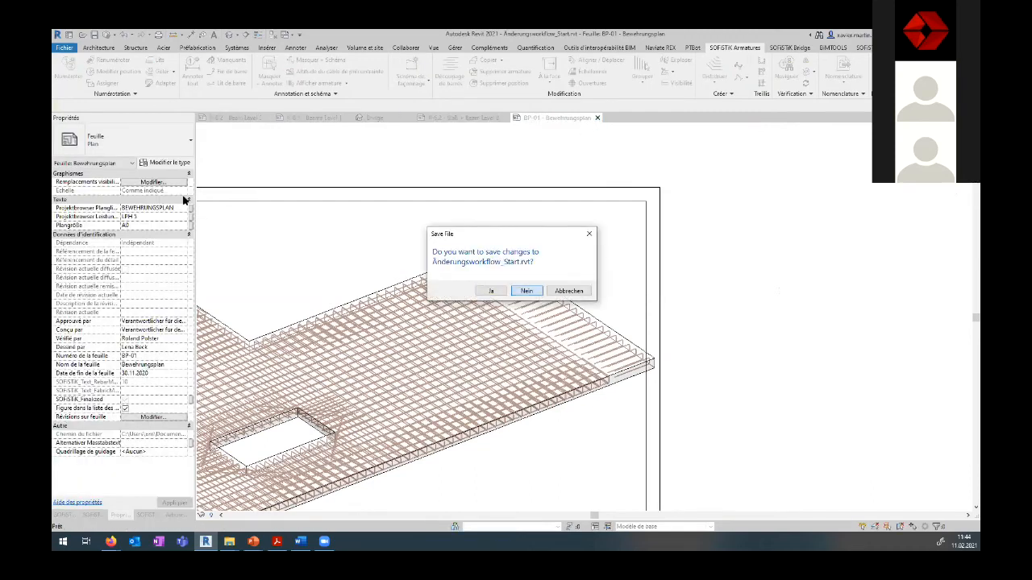
left_click(526, 291)
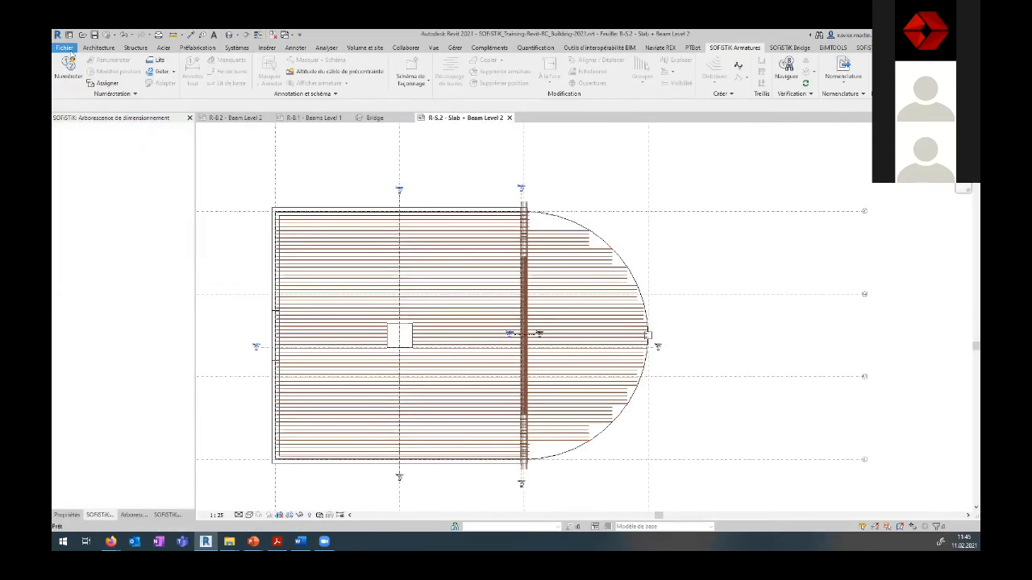
Step: Open the recent project Änderungsworkflow_Ende.rvt and display its BP-01 - Bewehrungsplan sheet at the clouded slab extension
left_click(66, 48)
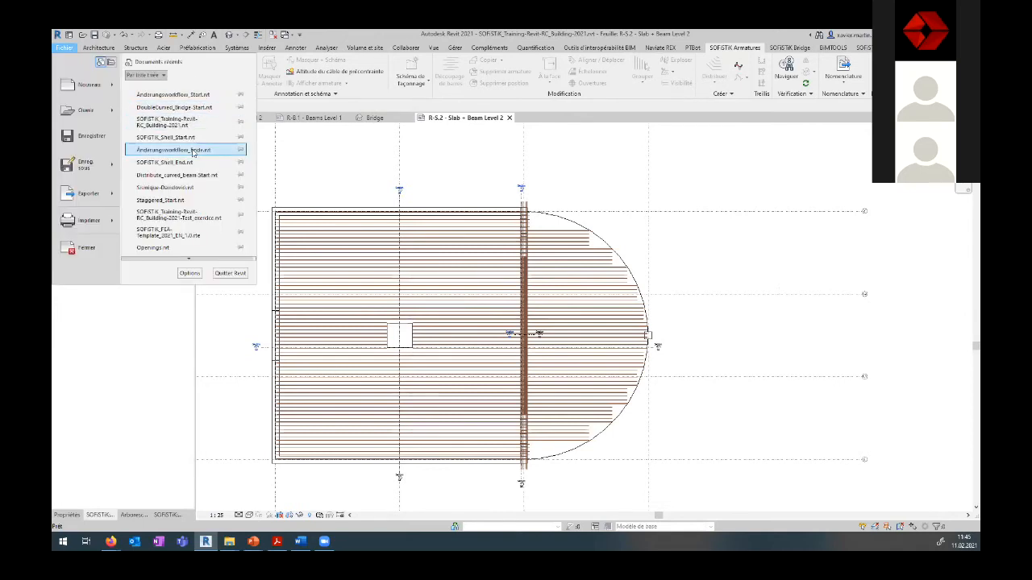
left_click(192, 153)
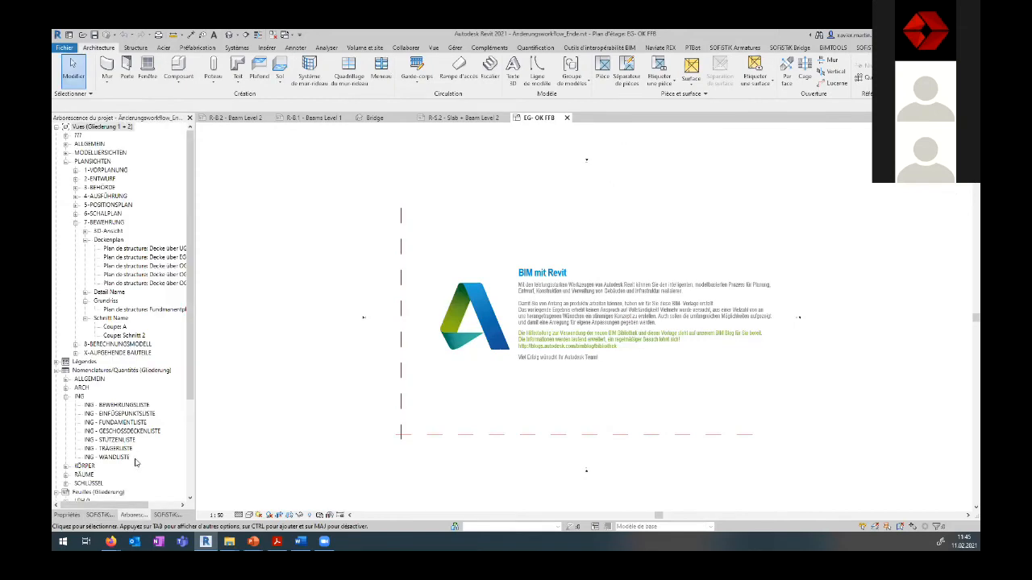
double_click(134, 458)
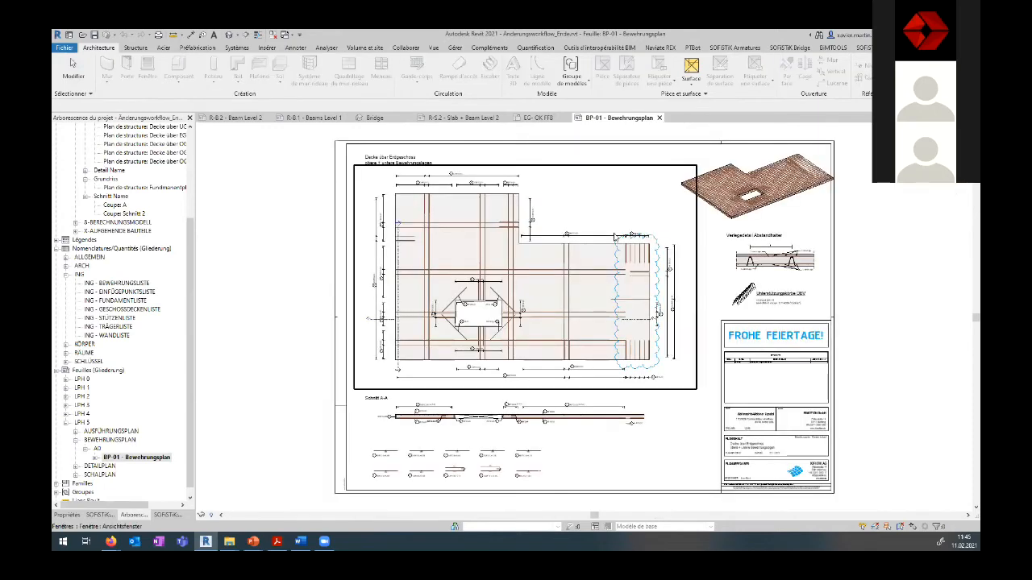
scroll(633, 242, "up", 3)
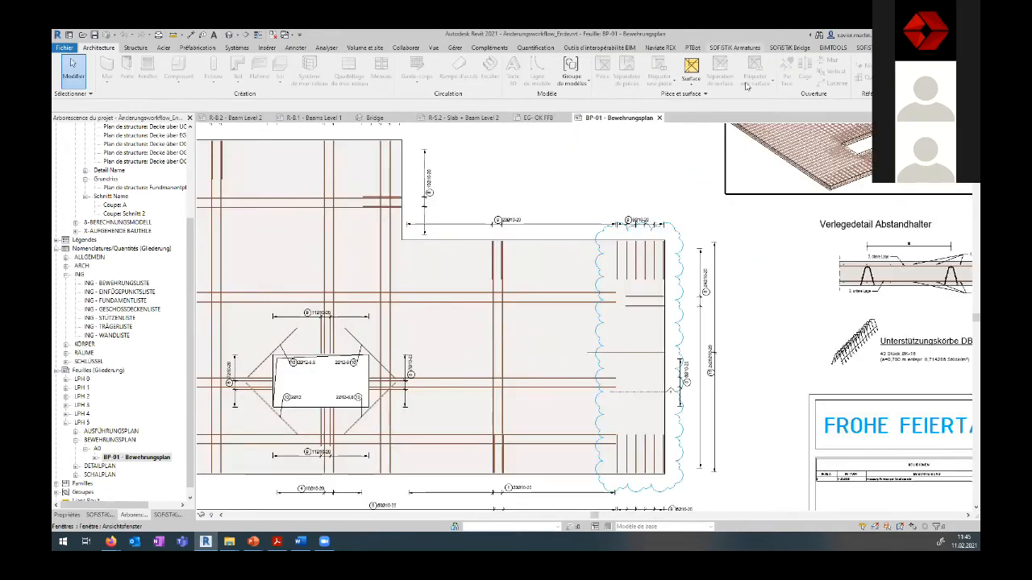
Step: Request the SOFiSTiK reinforcement schedule for sheet BP-01 - Bewehrungsplan, choosing the revision Ord. 2 - Anpassung Abmessungen
left_click(735, 48)
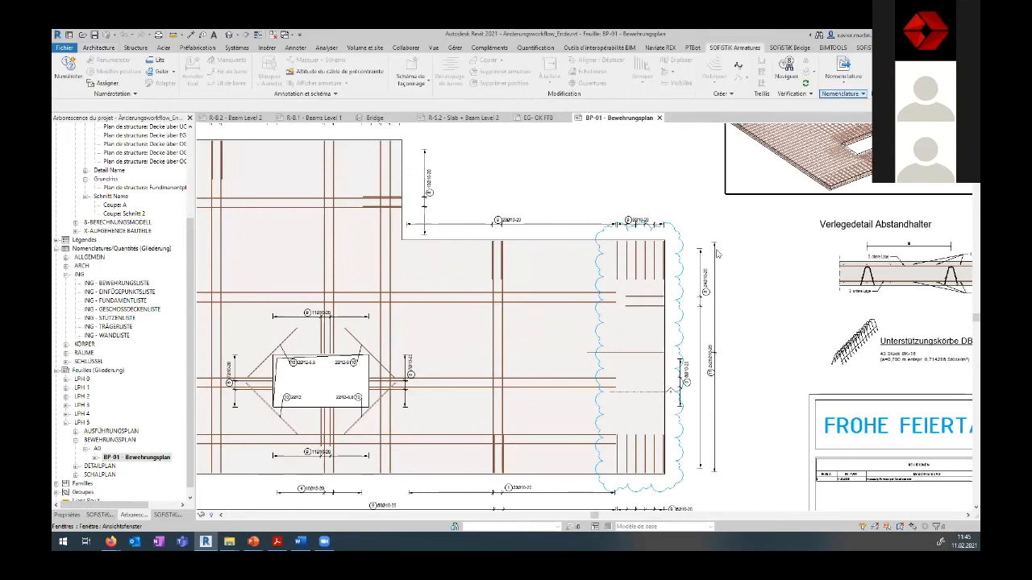
scroll(406, 219, "up", 2)
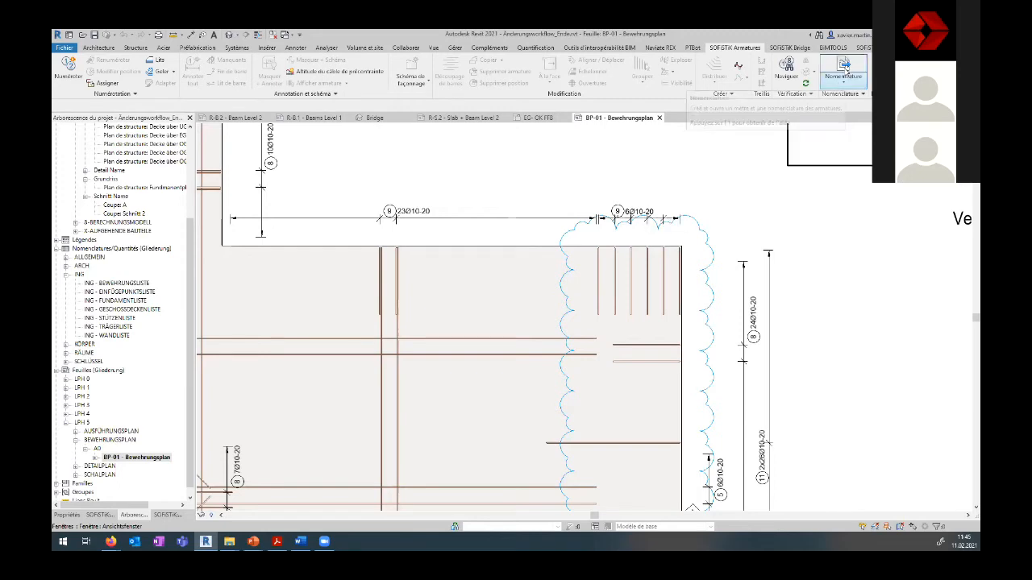
left_click(844, 69)
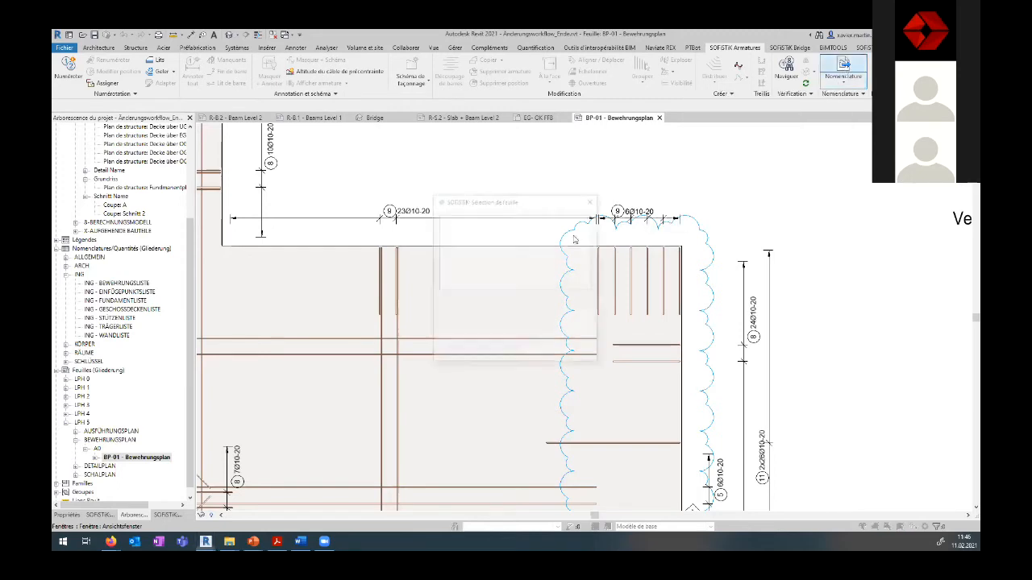
left_click(500, 329)
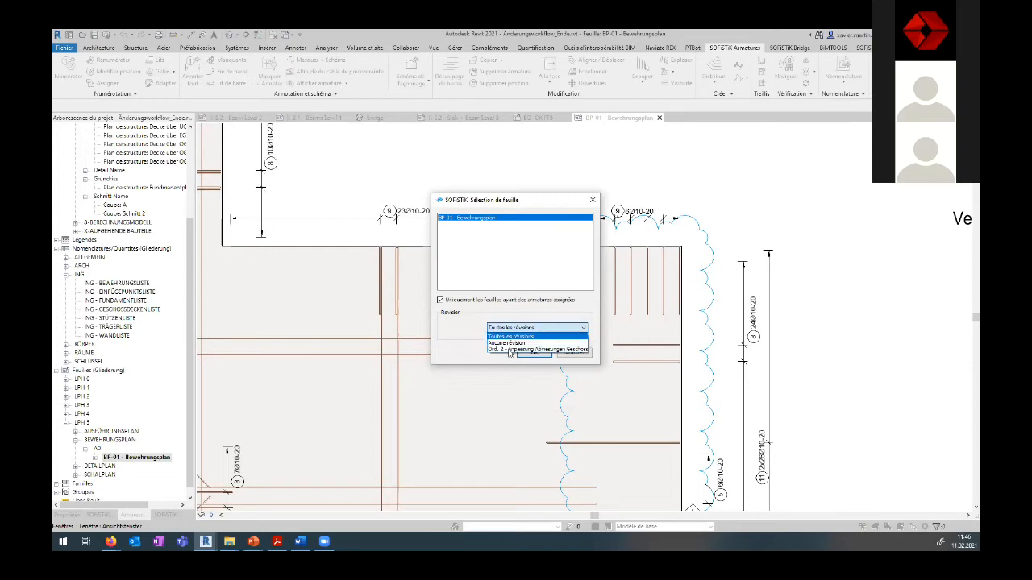
left_click(507, 349)
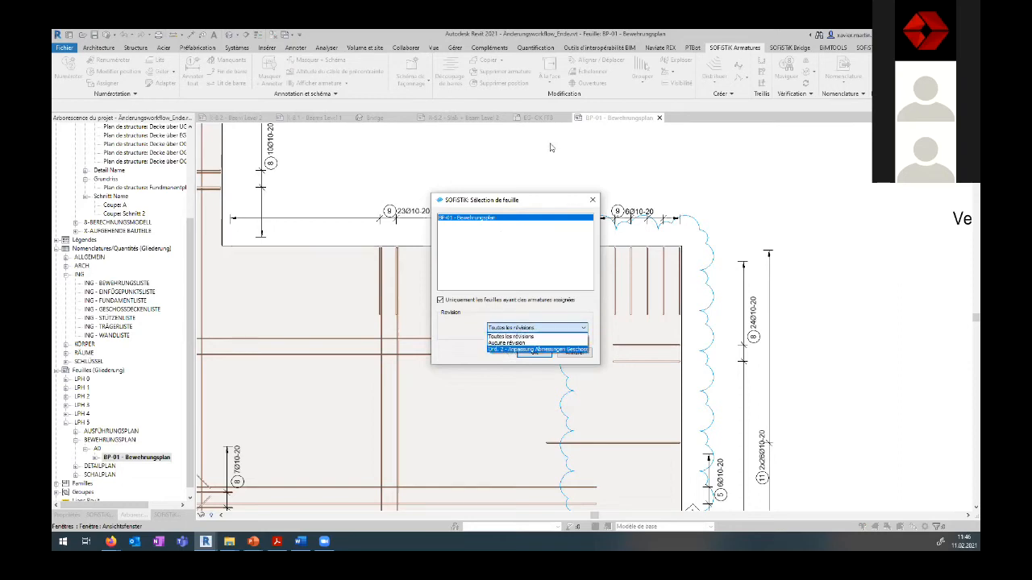
left_click(533, 353)
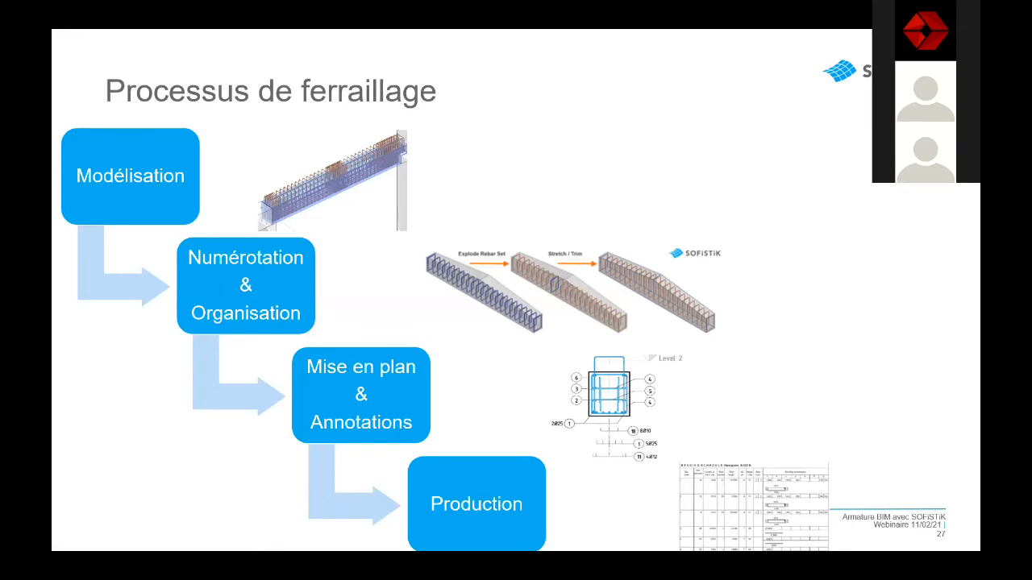
key("Right")
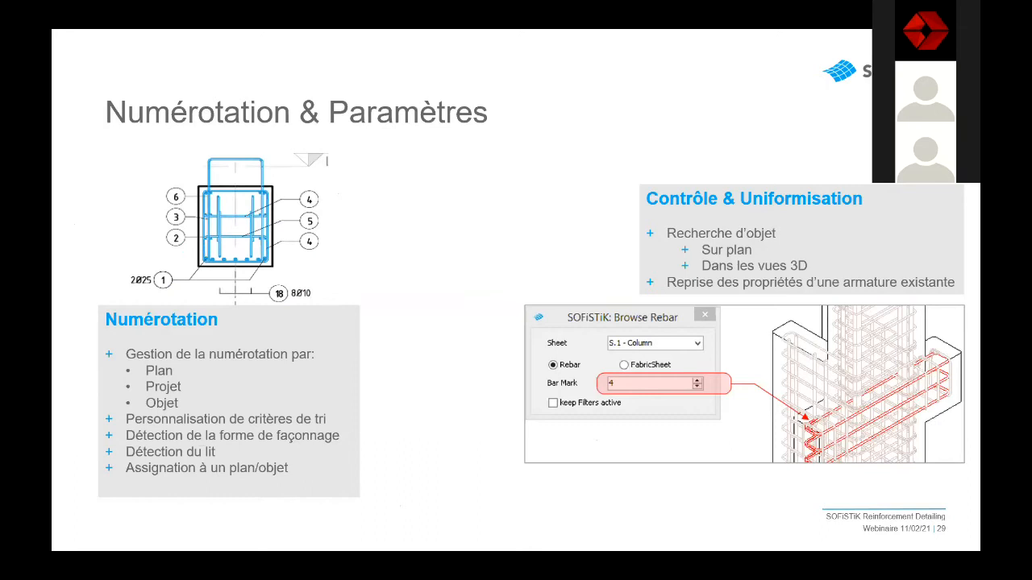
Step: Return to Revit, activate the plan viewport, and display the properties of the short vertical bar set inside the revision cloud
key("alt+Tab")
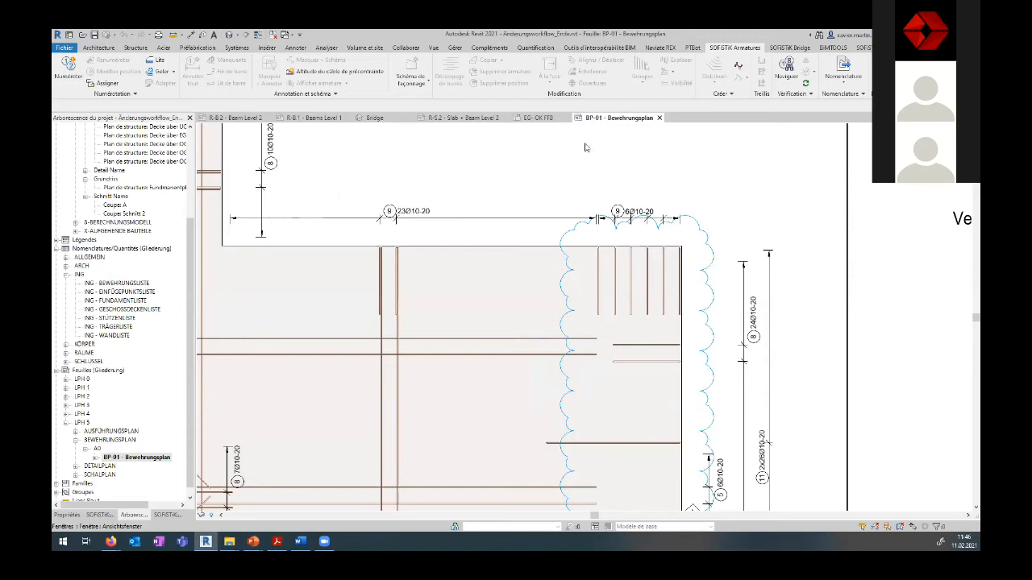
double_click(613, 280)
left_click(613, 280)
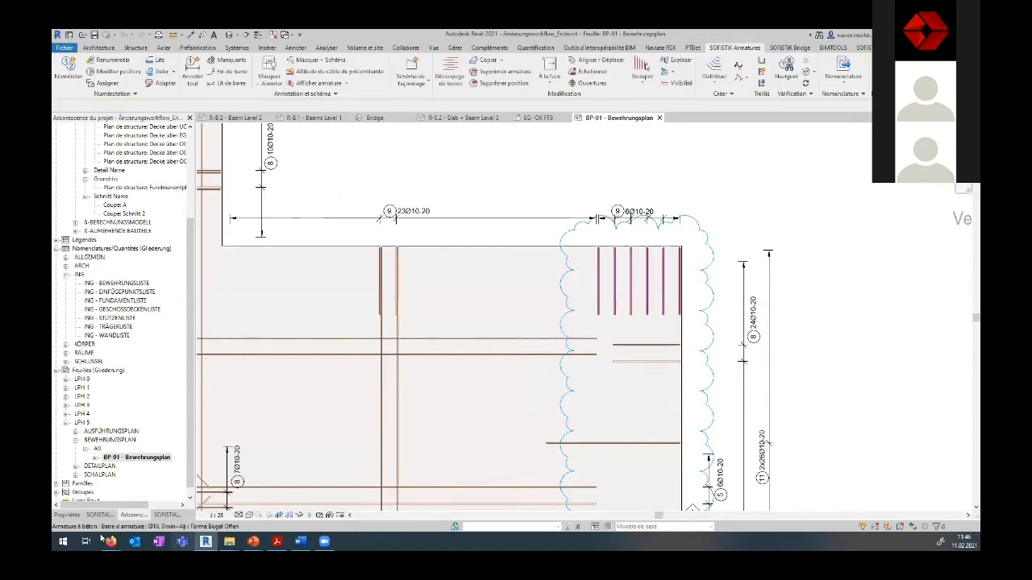
left_click(67, 515)
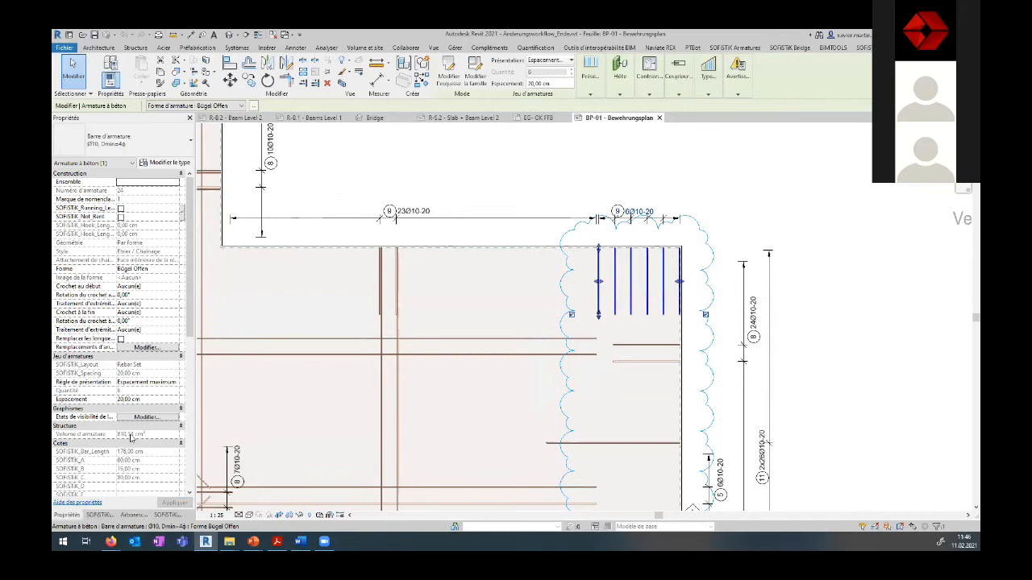
Step: Check the Identifiant number of the short vertical bar set inside the revision cloud, then clear the selection
scroll(133, 439, "down", 3)
scroll(157, 452, "down", 2)
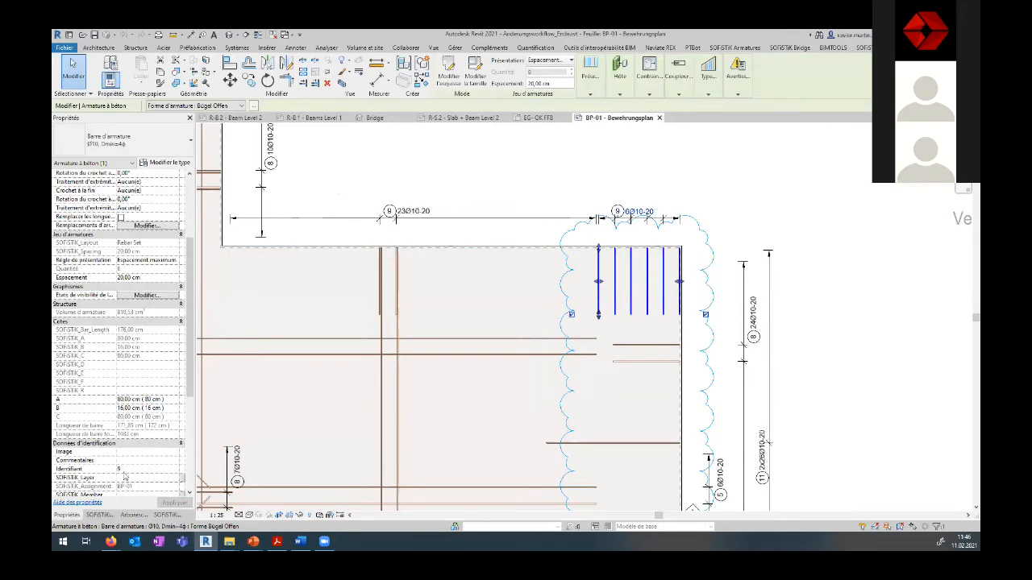
left_click(123, 468)
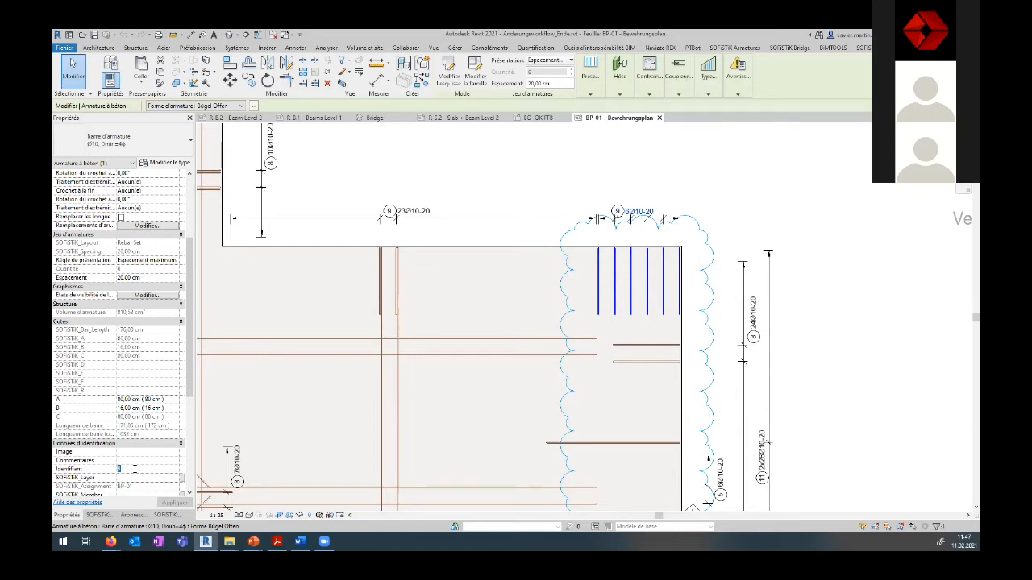
left_click(415, 346)
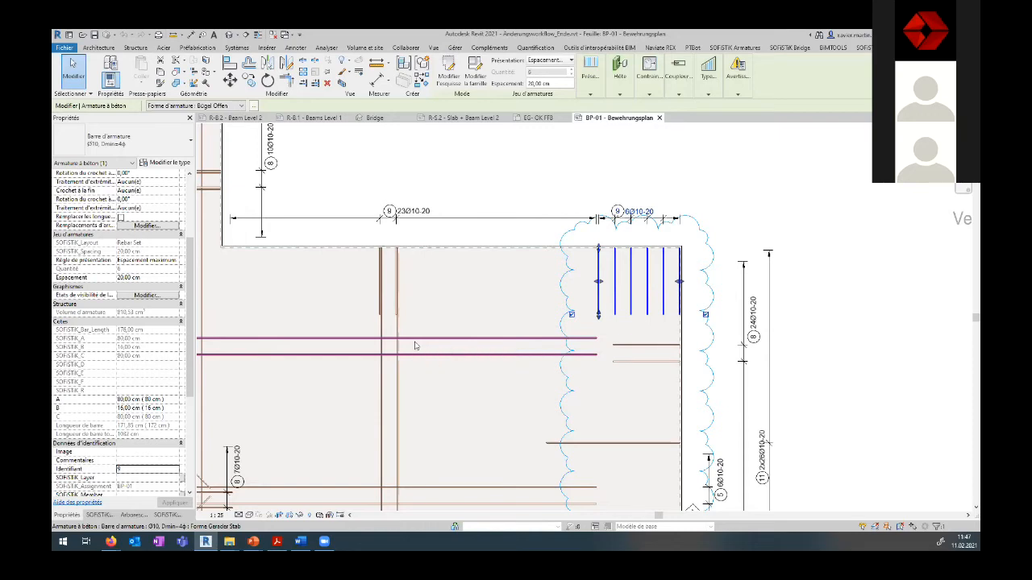
left_click(506, 171)
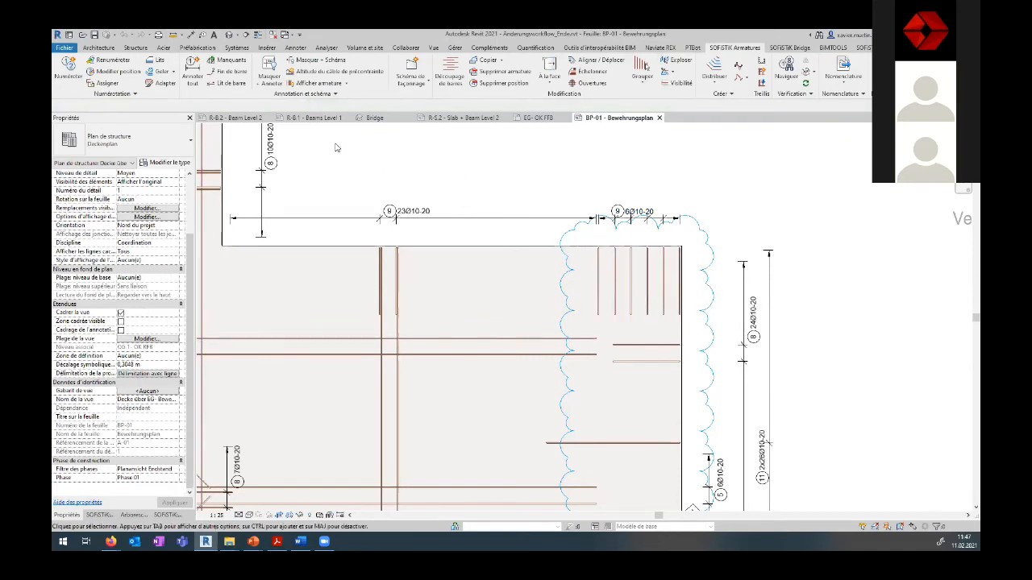
Step: Switch to sheet R-S.2 - Slab + Beam Level 2 and display the properties of the slab plan's lower variable bar set
left_click(463, 118)
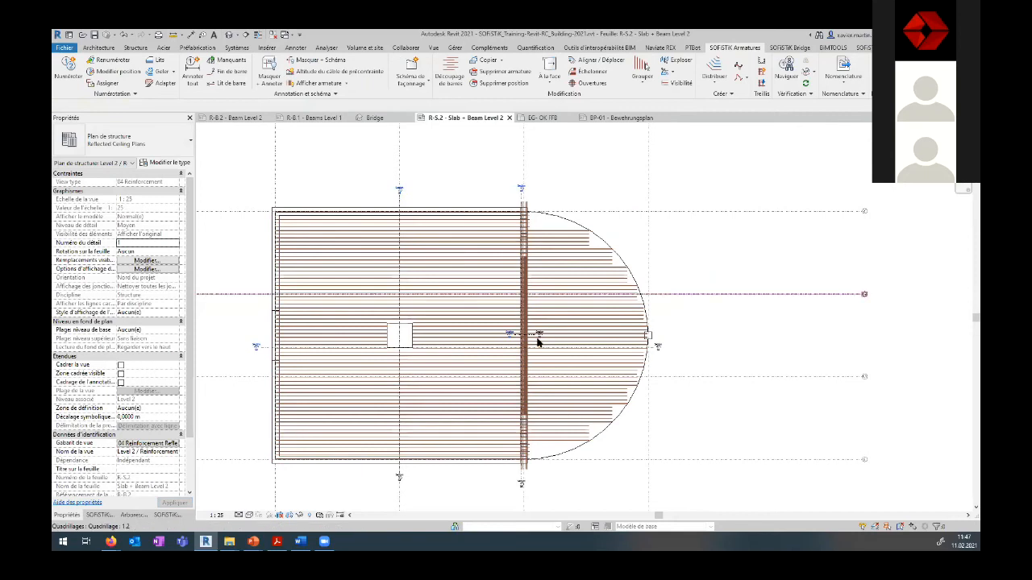
scroll(539, 343, "down", 3)
scroll(489, 264, "down", 1)
middle_click_drag(560, 410, 485, 198)
middle_click_drag(416, 463, 391, 343)
scroll(393, 346, "up", 3)
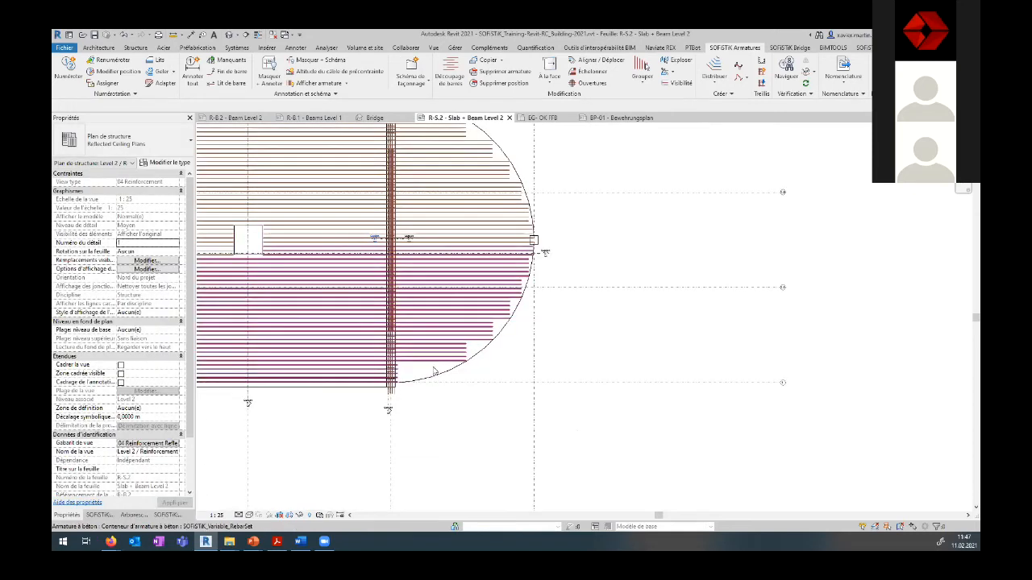
scroll(434, 371, "up", 2)
left_click(421, 362)
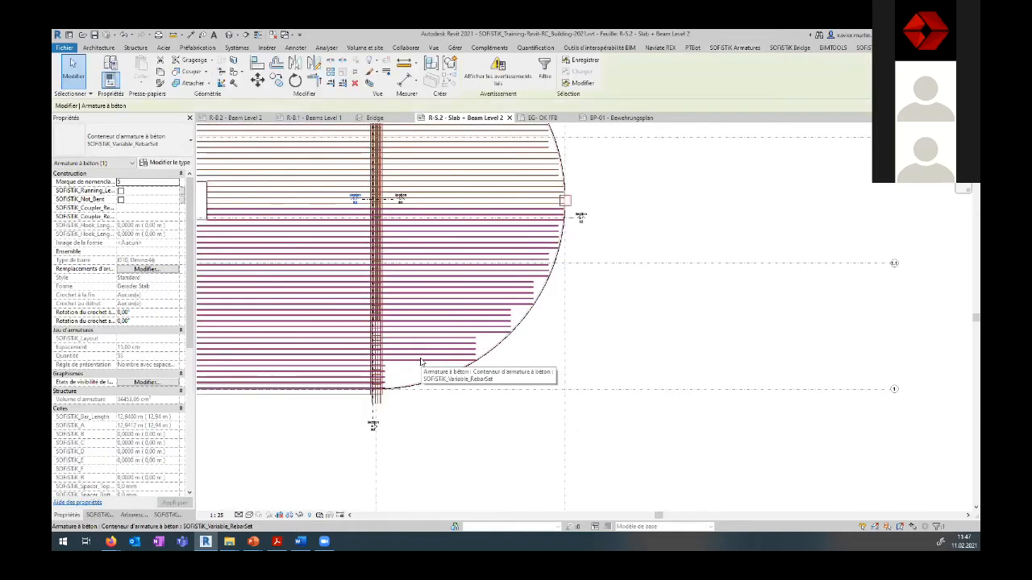
Step: Deactivate the plan viewport and review the numbering mode in the SOFiSTiK numbering settings, closing them without changes
scroll(472, 460, "down", 3)
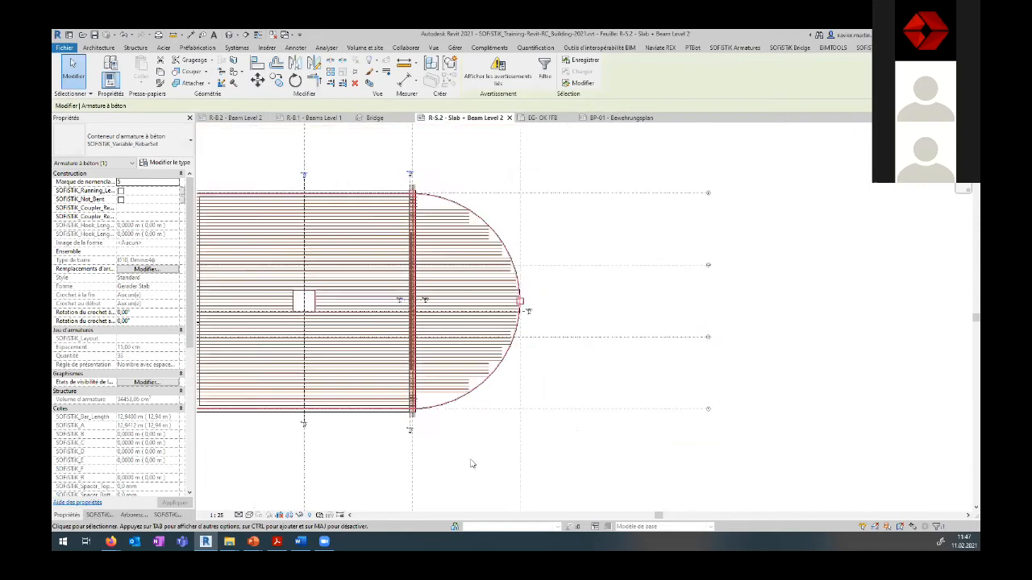
middle_click_drag(464, 273, 446, 164)
middle_click_drag(431, 443, 444, 390)
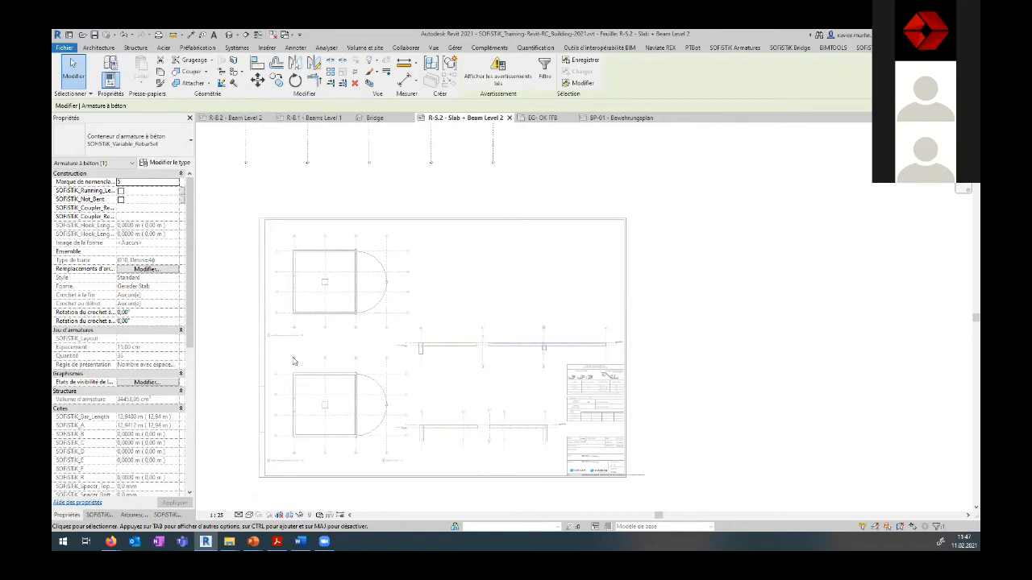
key("Escape")
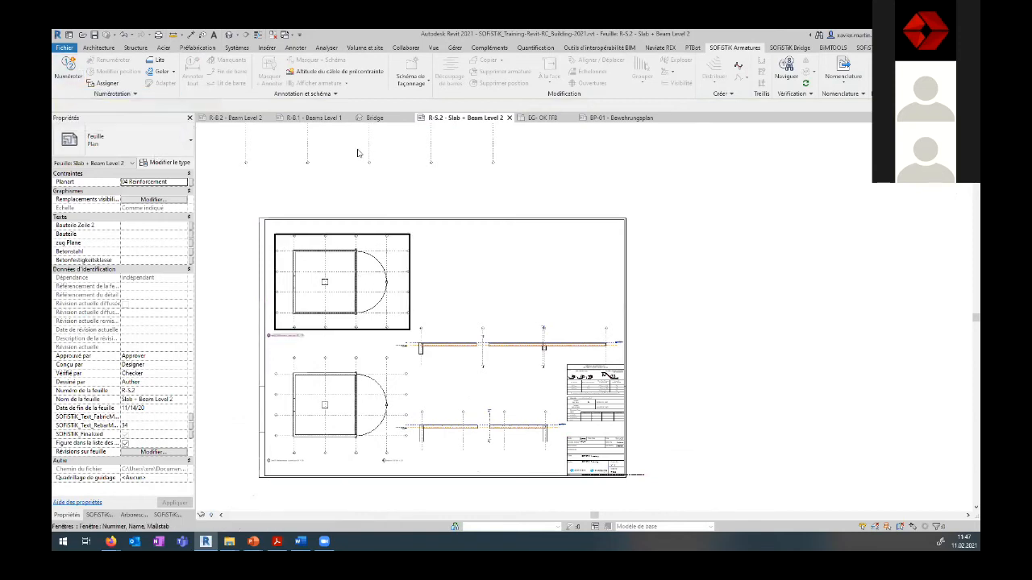
middle_click_drag(413, 330, 408, 378)
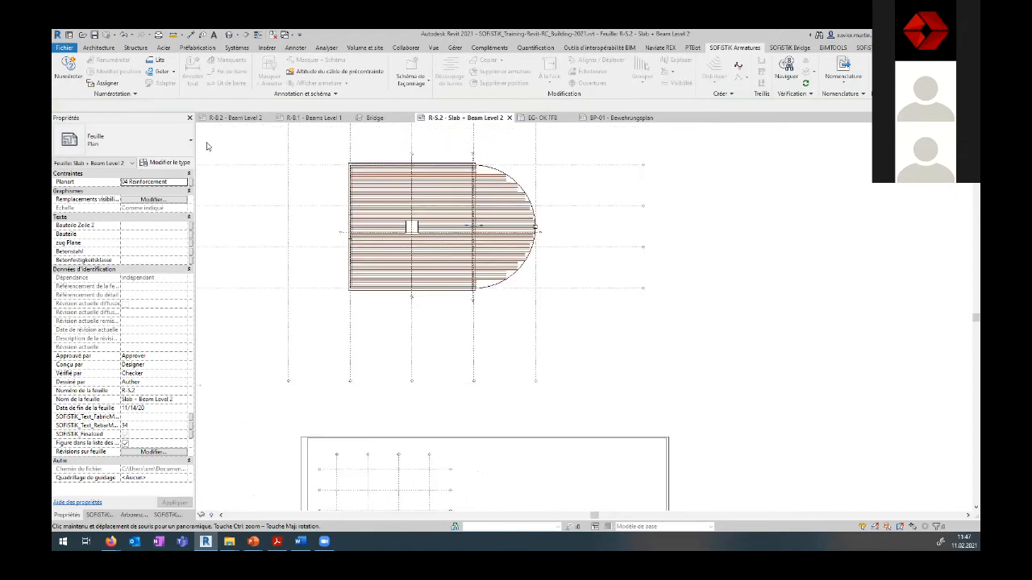
left_click(135, 96)
left_click(87, 118)
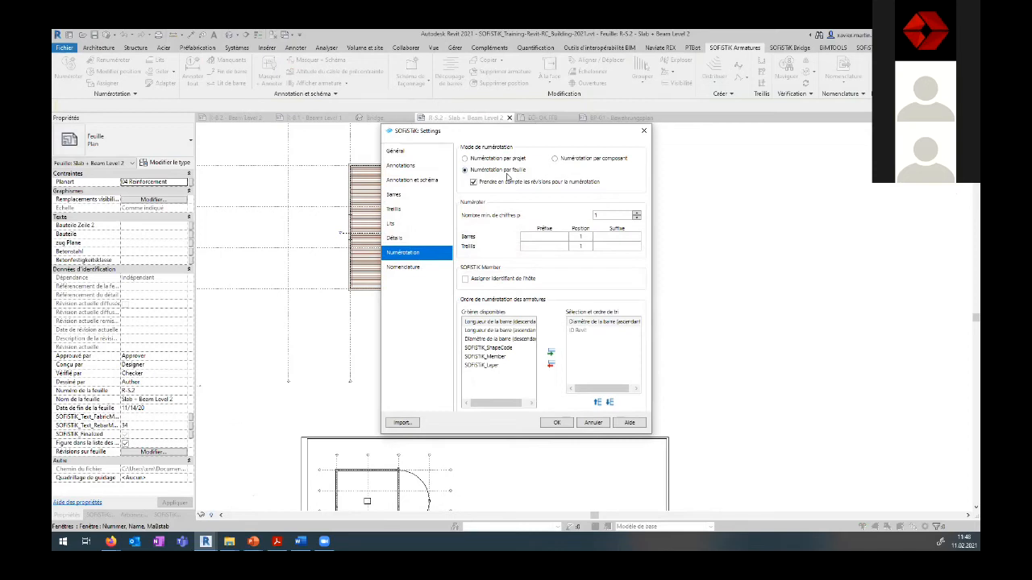
key("Escape")
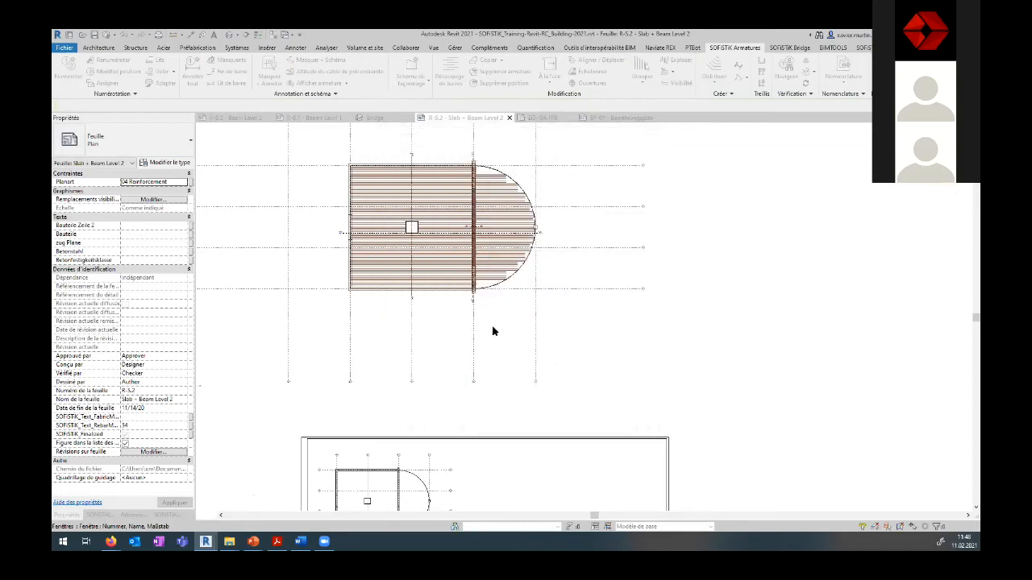
Step: Activate the slab plan viewport and assign its reinforcement to sheet R-S.2 - Slab + Beam Level 2, ignoring all already assigned elements
left_click(498, 318)
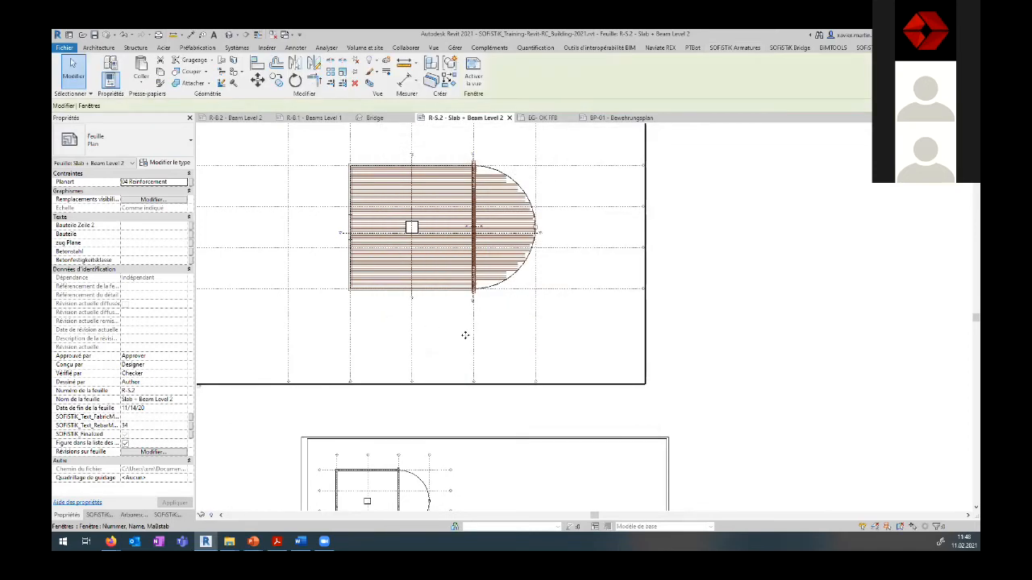
double_click(398, 332)
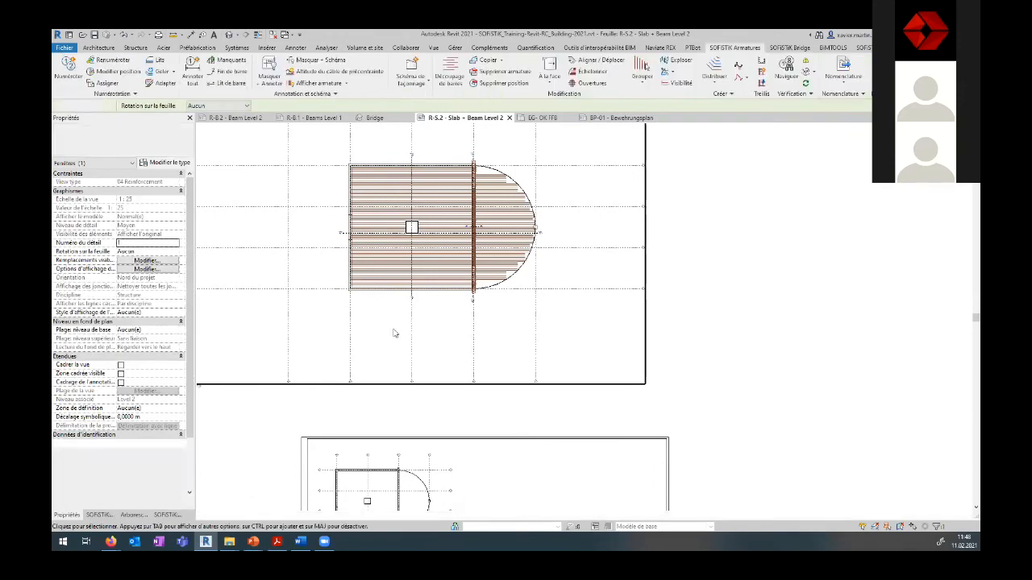
left_click(104, 83)
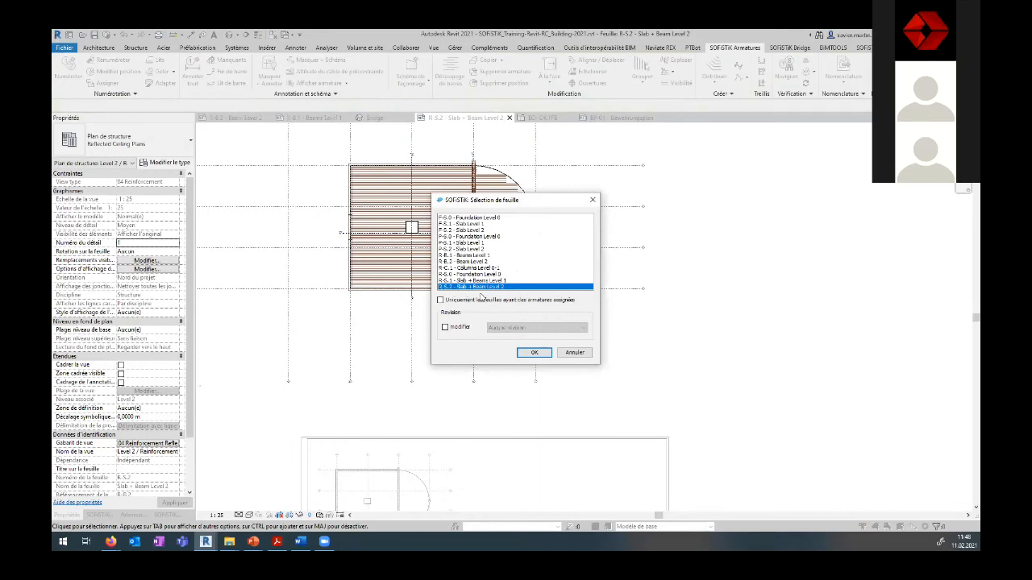
left_click(544, 354)
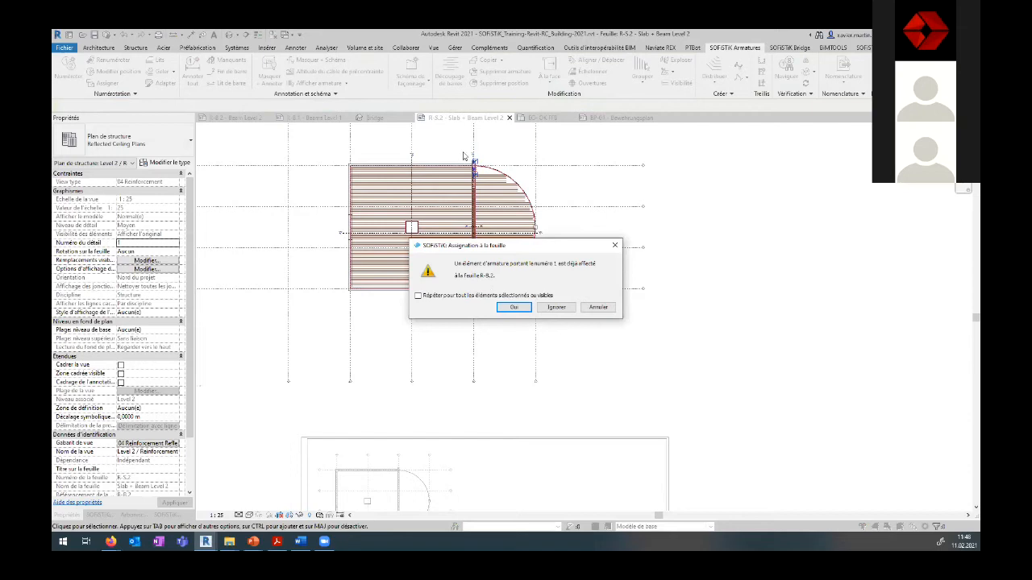
left_click(556, 307)
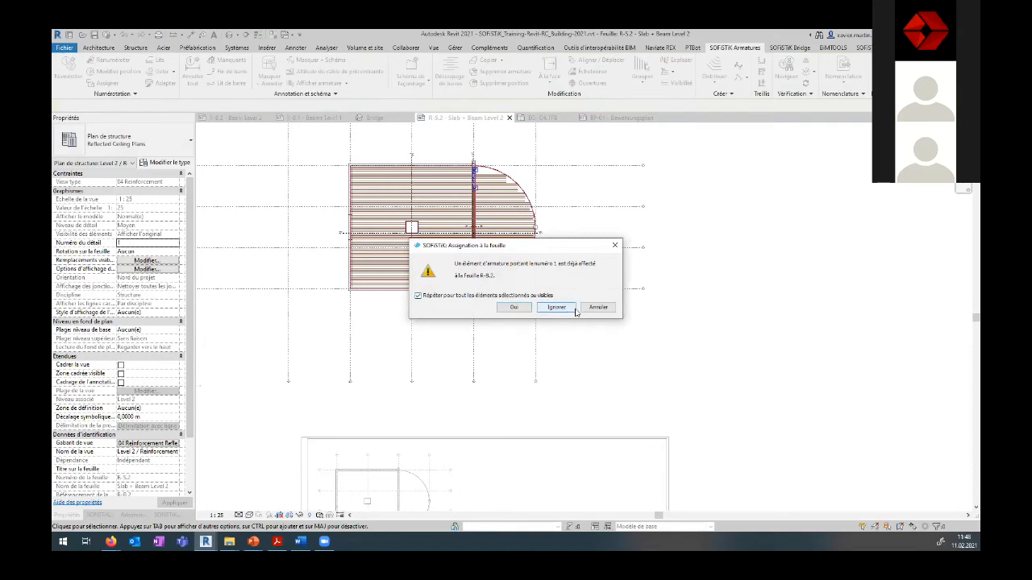
left_click(556, 307)
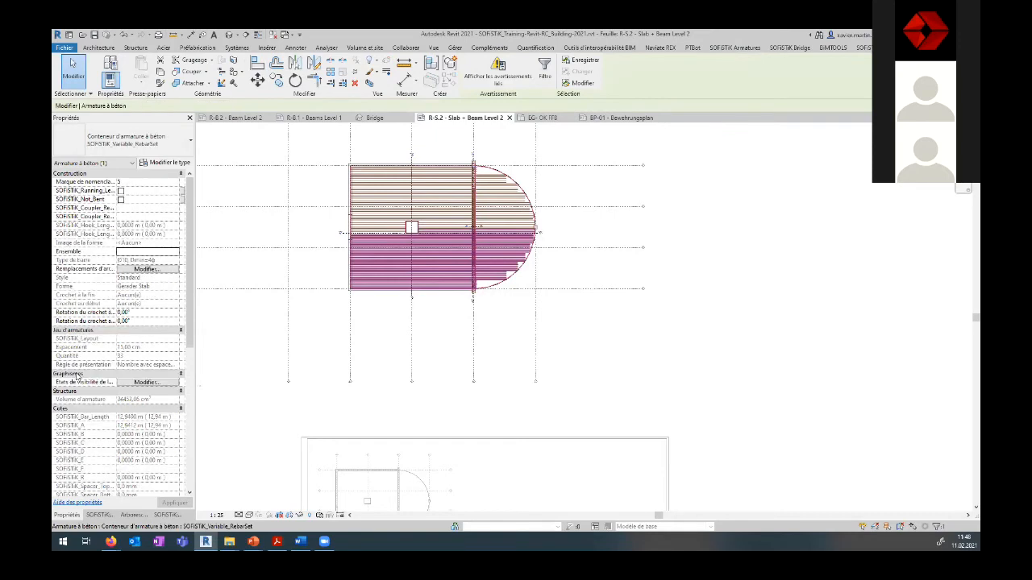
Step: Check the identification data and sheet assignment of the lower variable bar set, then clear the selection
scroll(82, 334, "down", 3)
scroll(111, 429, "down", 3)
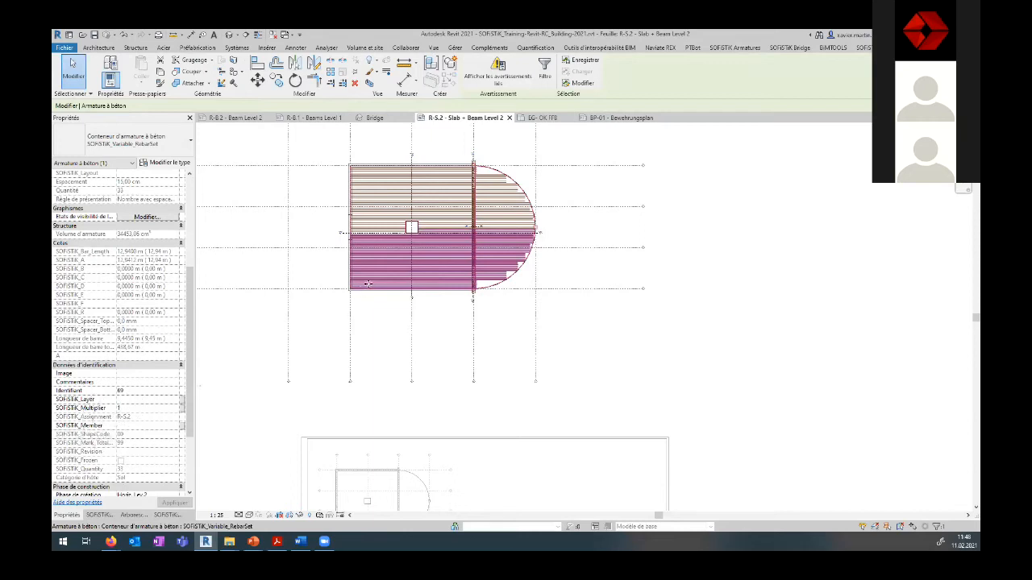
left_click(125, 422)
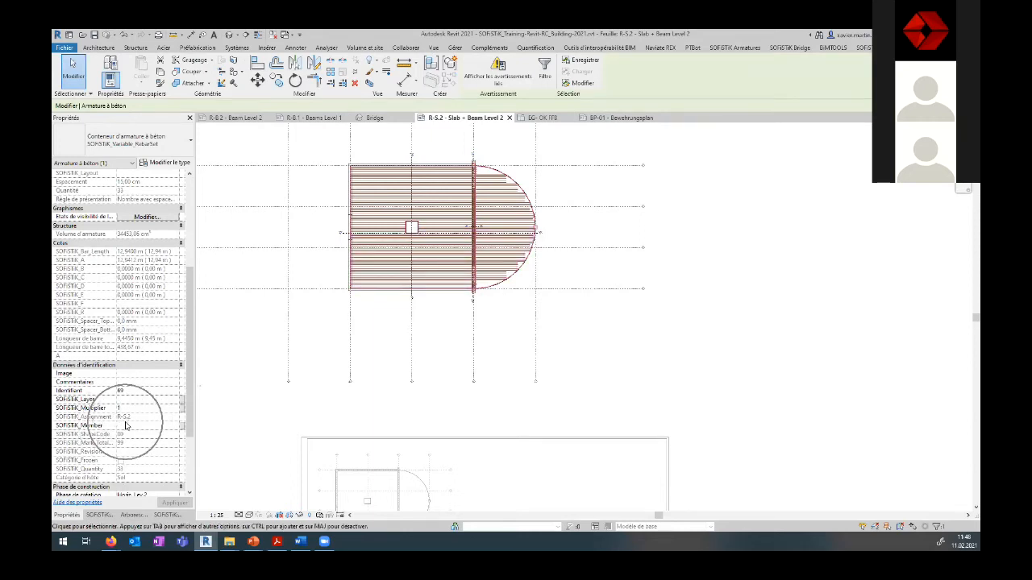
left_click(217, 371)
middle_click_drag(311, 437, 299, 345)
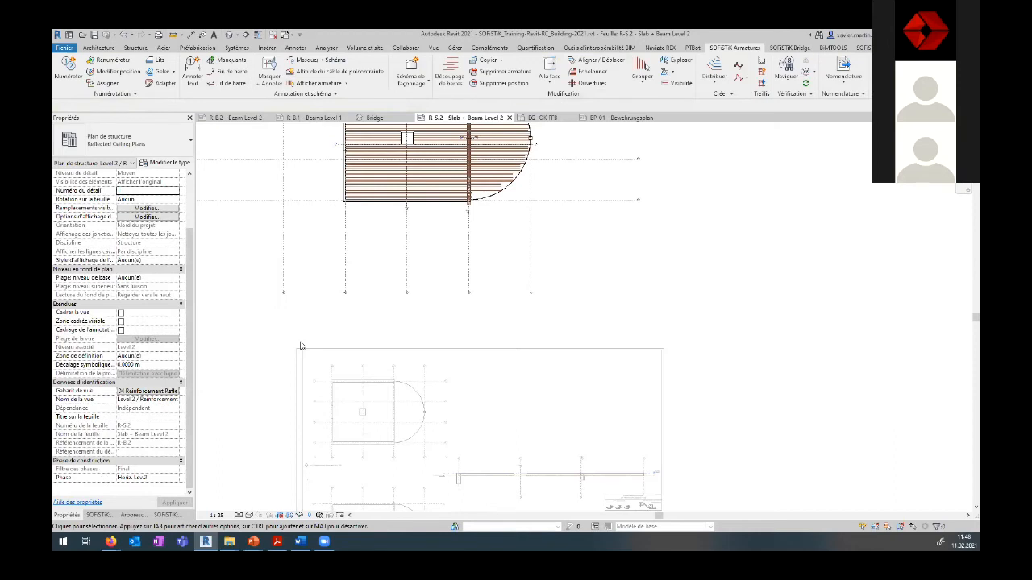
Step: Assign layers to the plan's bars with the Lits tool and check the SOFiSTiK_Layer value of the lower variable bar set
left_click(136, 94)
left_click(159, 65)
left_click(370, 191)
scroll(86, 442, "down", 5)
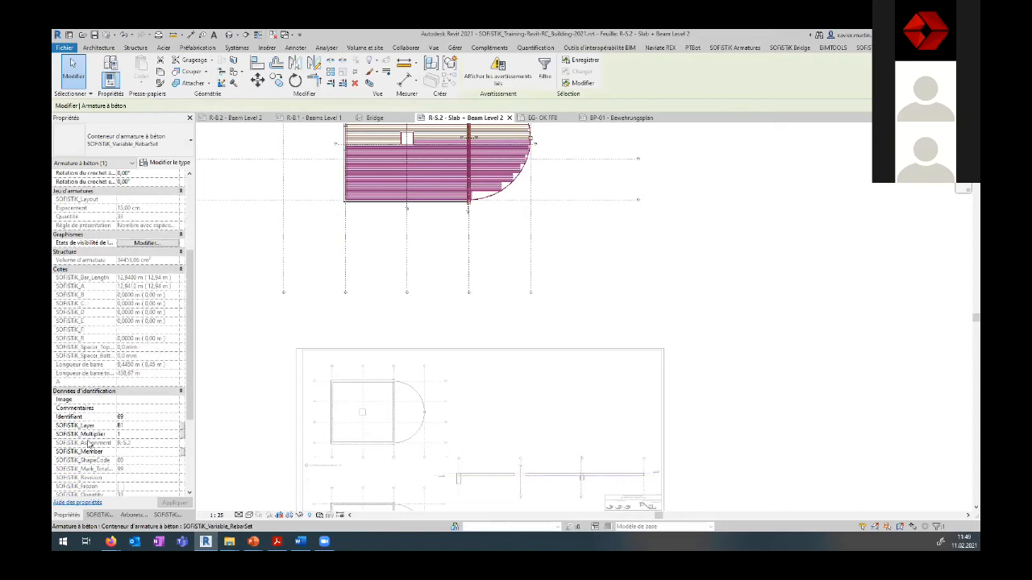
left_click(125, 425)
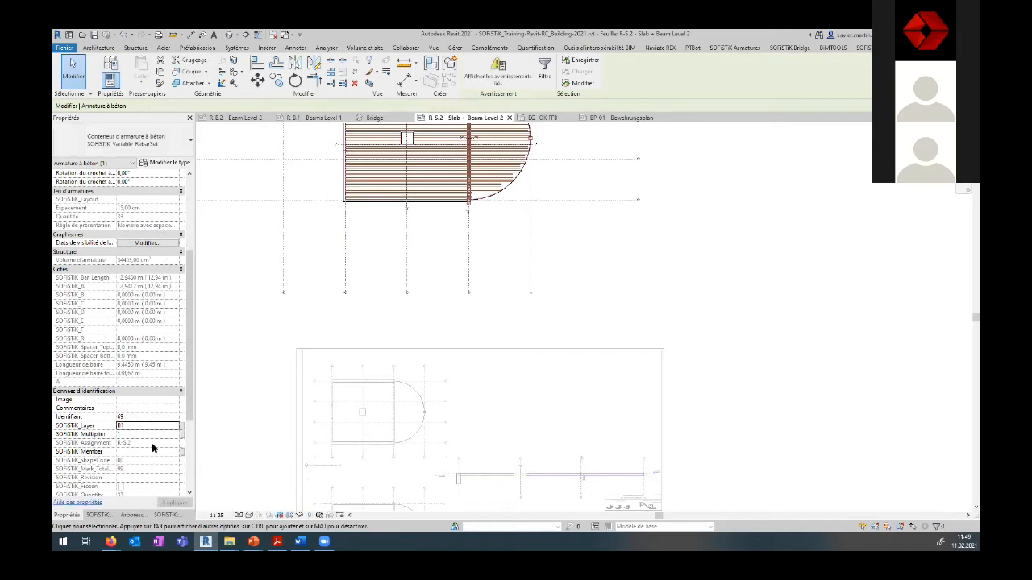
left_click(270, 310)
Step: Review the Lits settings for slab bar layer names, including the upper face's two layers, then cancel the dialog
left_click(136, 94)
left_click(81, 117)
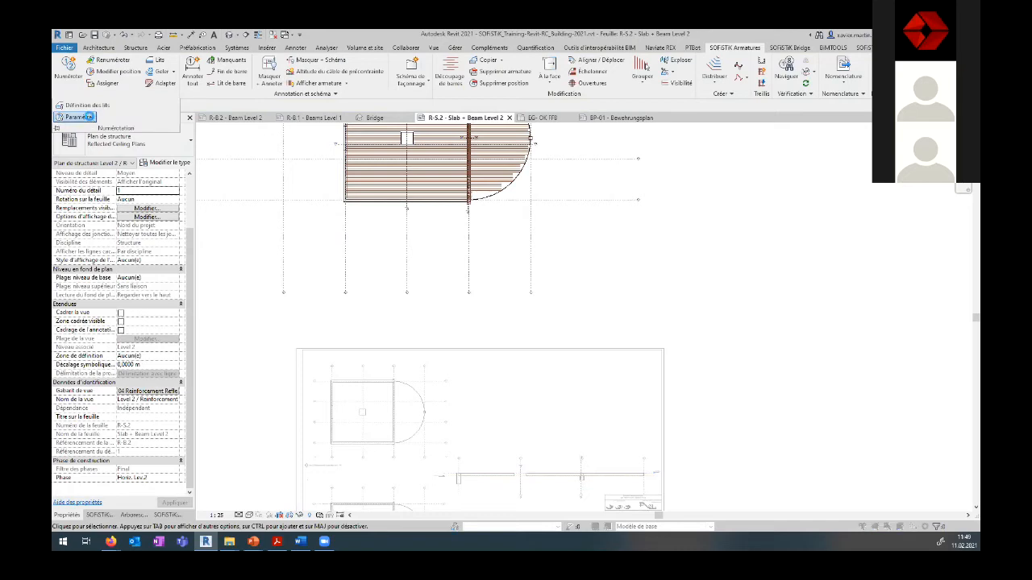
left_click(392, 223)
left_click_drag(525, 136, 369, 176)
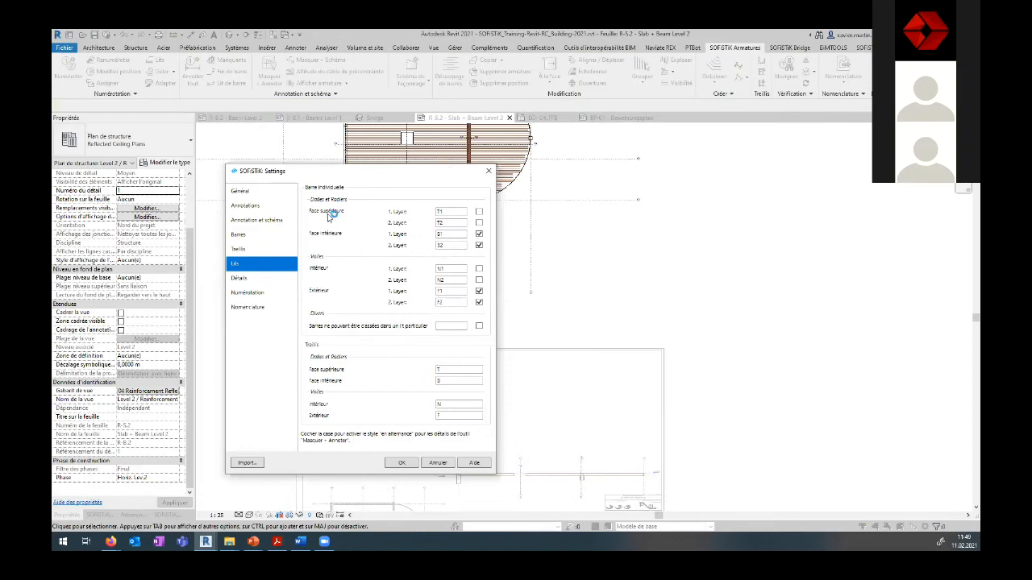
double_click(441, 212)
double_click(441, 223)
left_click(442, 463)
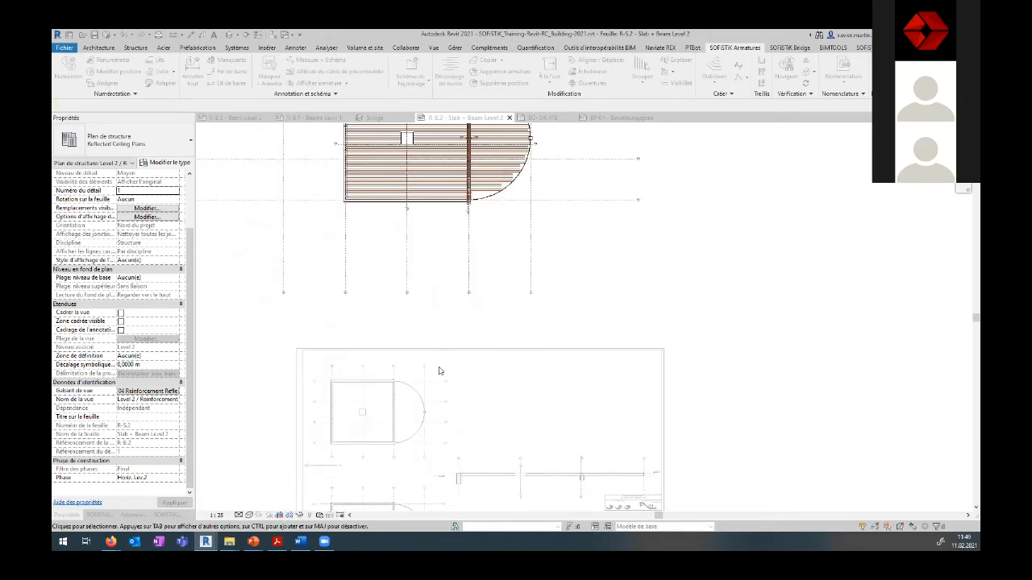
Step: Deactivate the viewport and examine the title of the Level 2 / Reinforcement - Upper layer plan on the sheet
middle_click_drag(278, 477, 311, 311)
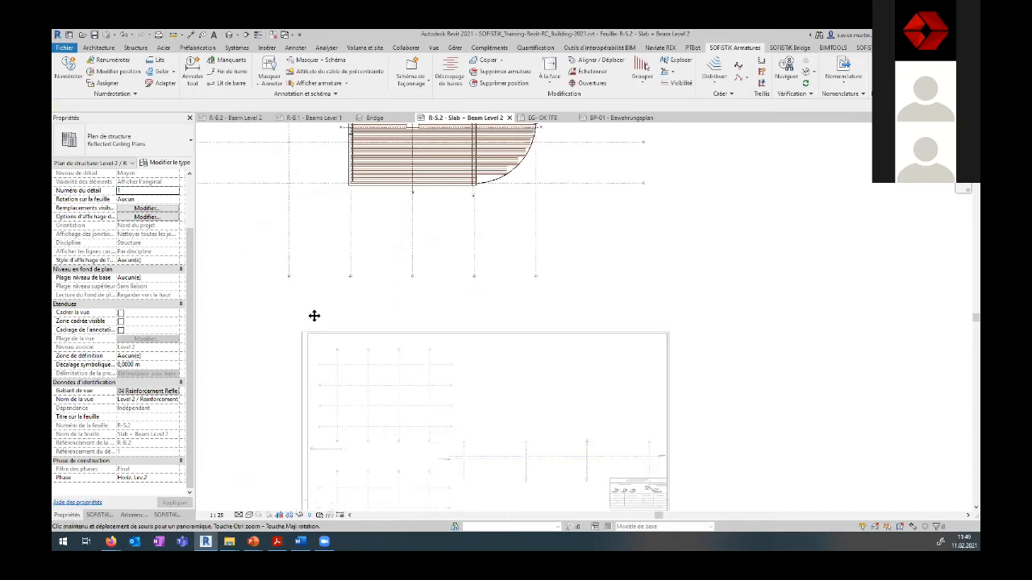
double_click(295, 359)
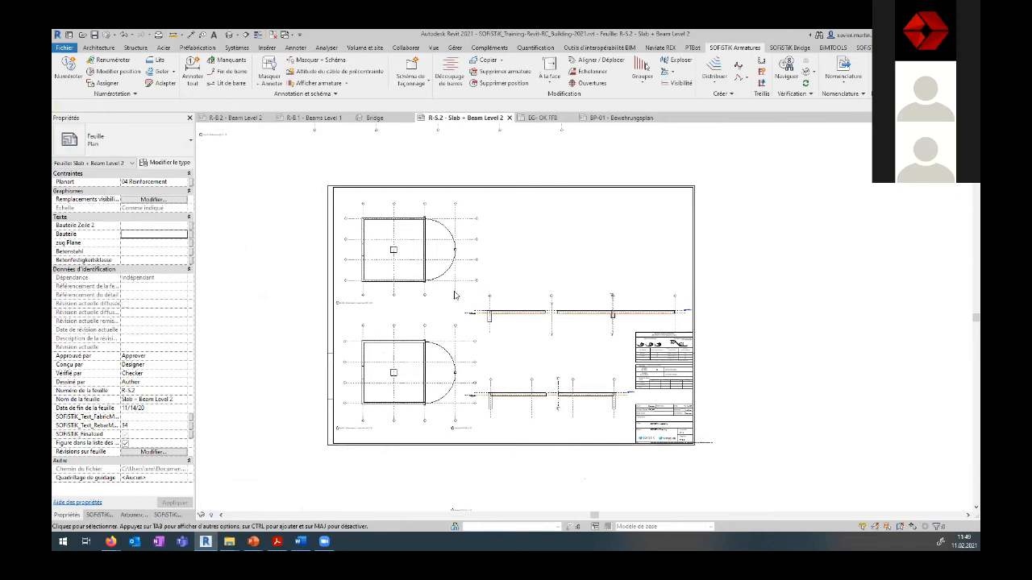
scroll(362, 304, "up", 5)
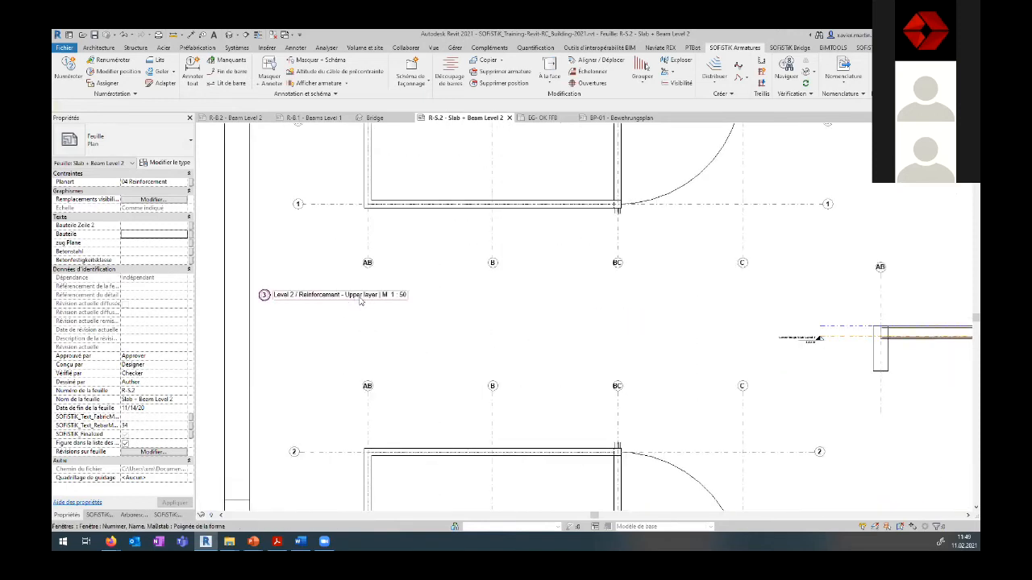
scroll(347, 302, "down", 3)
middle_click_drag(384, 416, 382, 303)
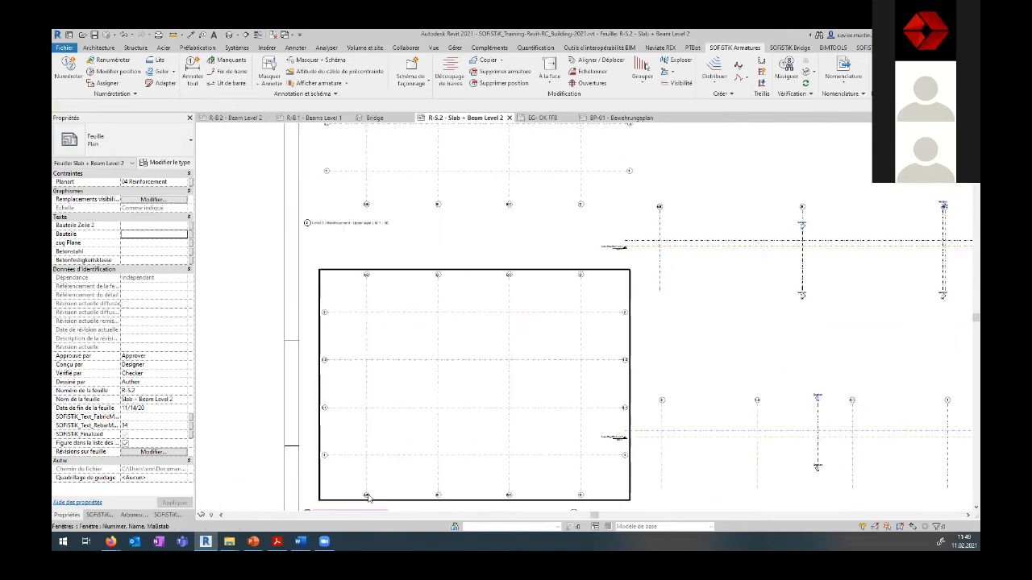
middle_click_drag(417, 258, 377, 352)
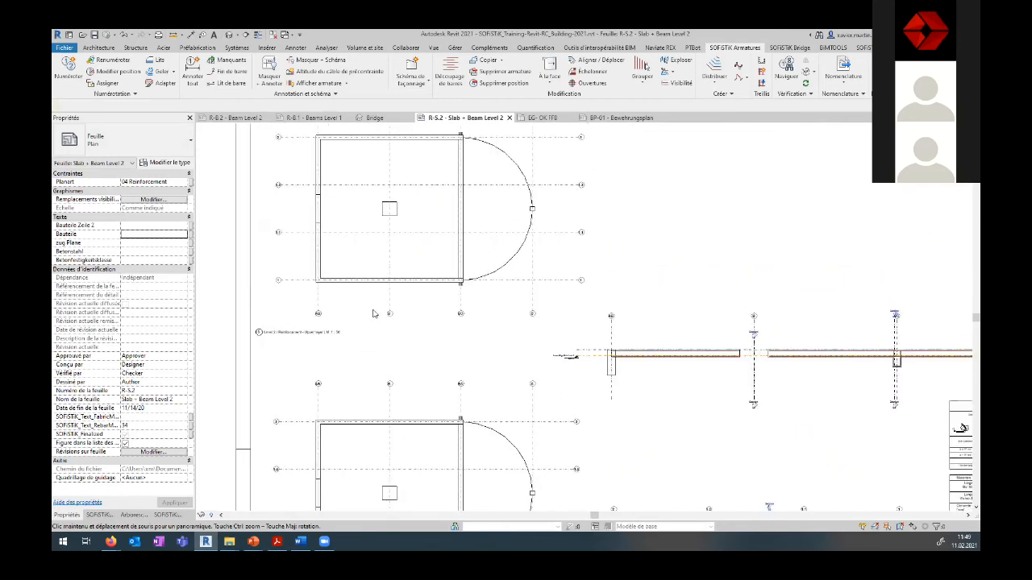
Step: Activate the Upper layer plan, check the SOFiSTiK_Layer value of its lower variable bar set, and clear the selection
double_click(452, 246)
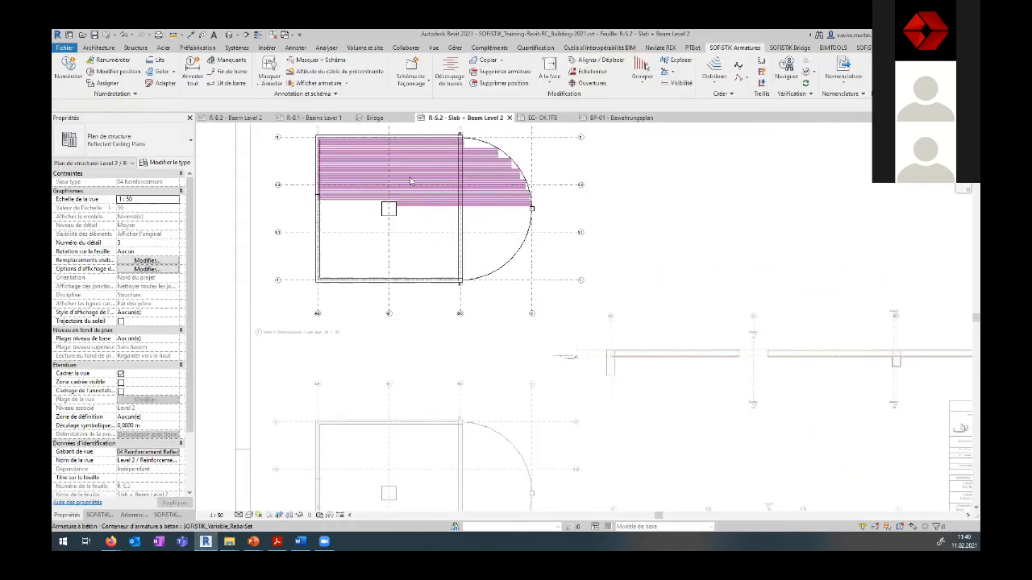
left_click(410, 221)
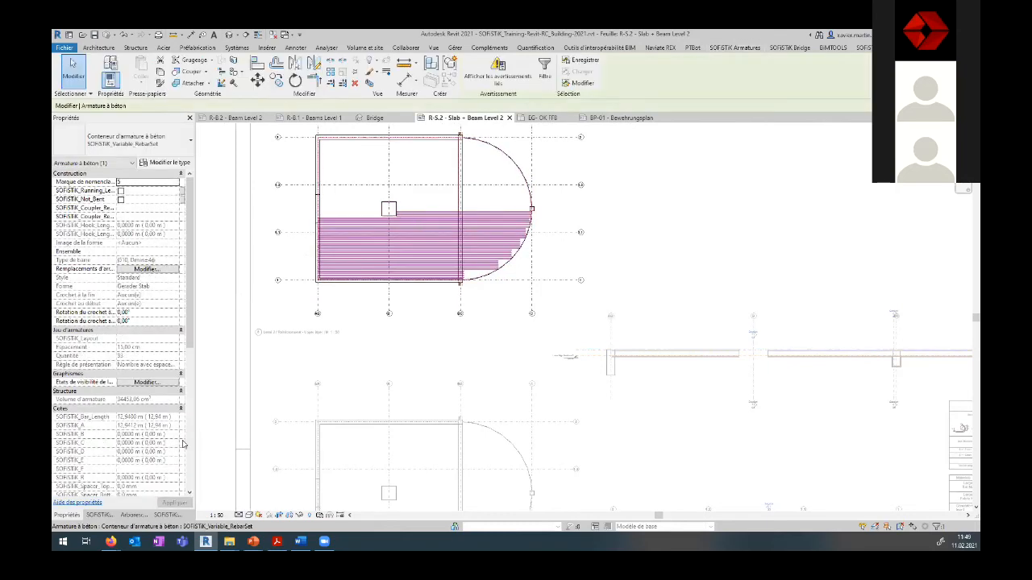
scroll(136, 455, "down", 5)
left_click(227, 427)
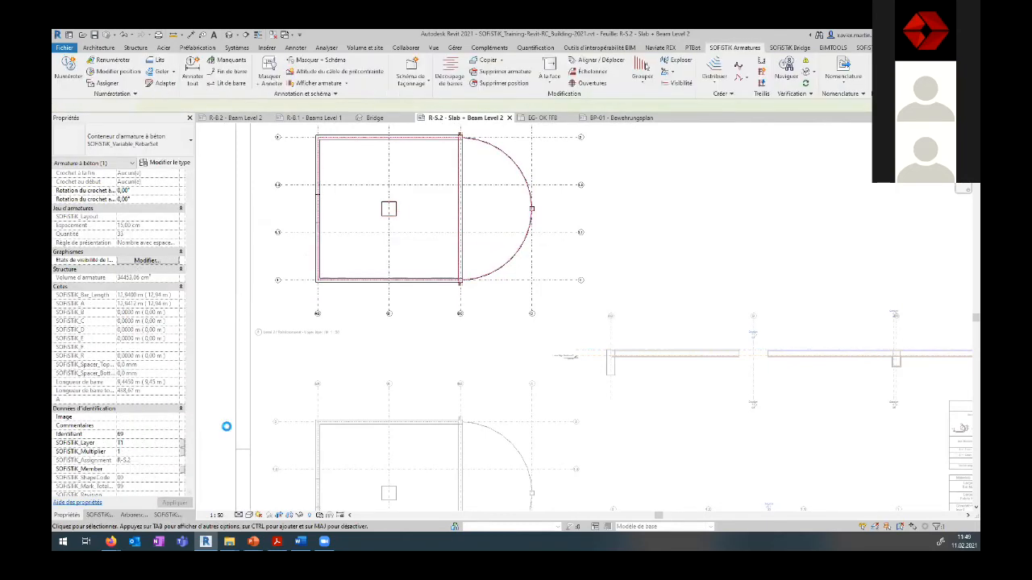
Step: Activate the plan below the Upper layer plan, check the SOFiSTiK_Layer value of its straight Ø10 bar, and deactivate the viewport
left_click(574, 323)
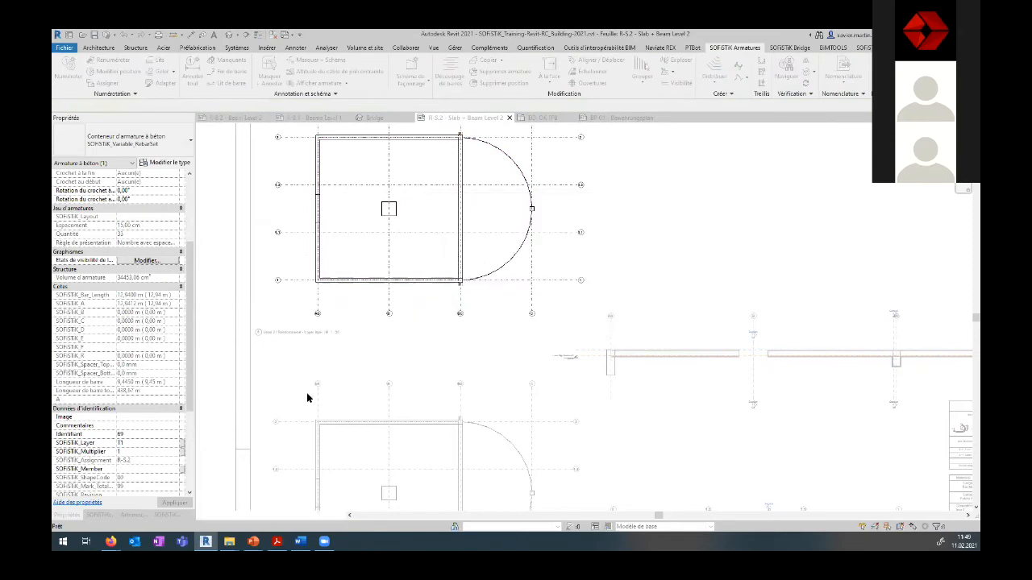
double_click(417, 463)
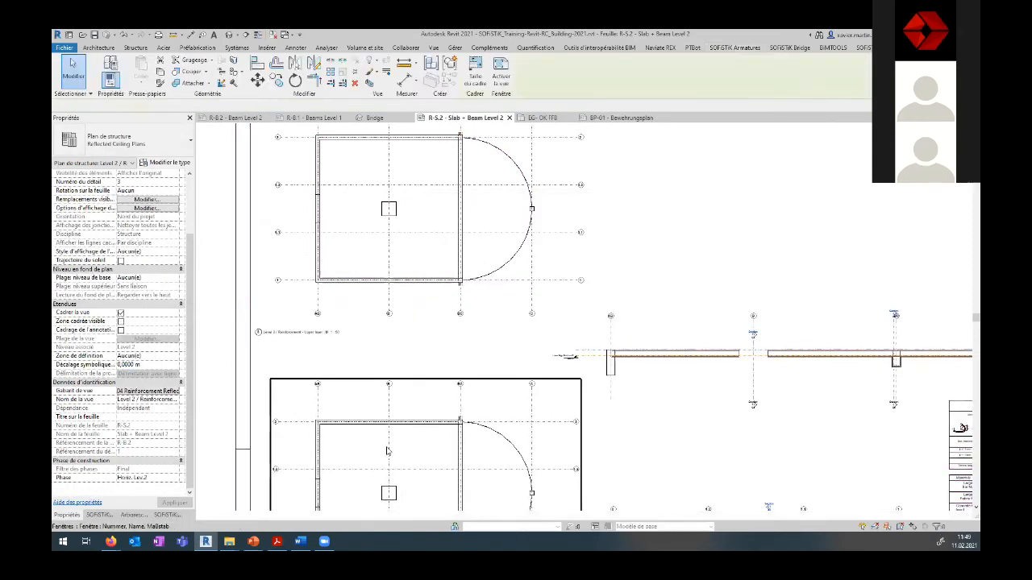
left_click(435, 448)
scroll(138, 462, "down", 5)
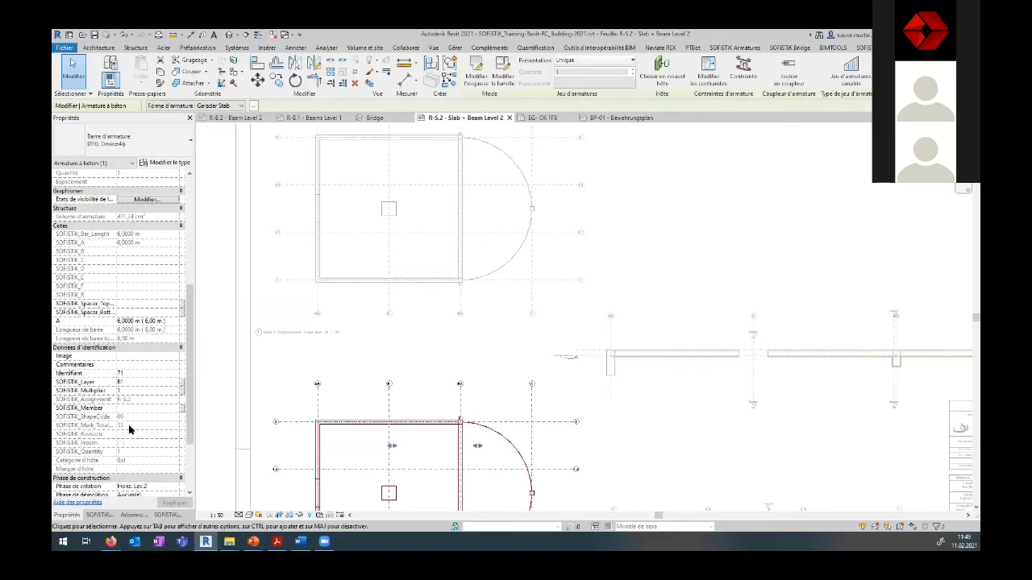
double_click(223, 363)
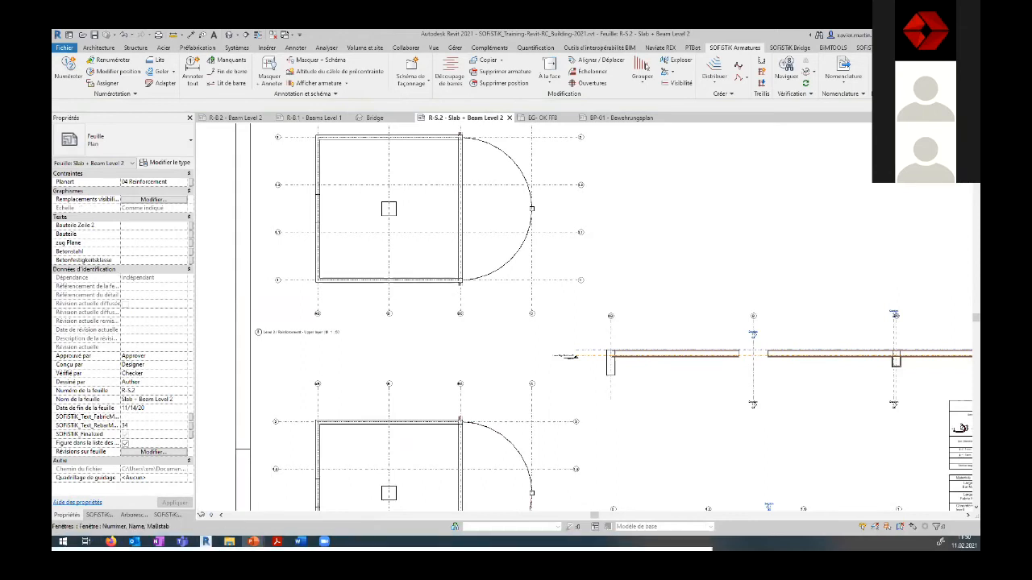
Step: Glance at the numbering slide in PowerPoint, return to Revit, and review the sheet-based numbering settings, including bar prefix and suffix
left_click(253, 541)
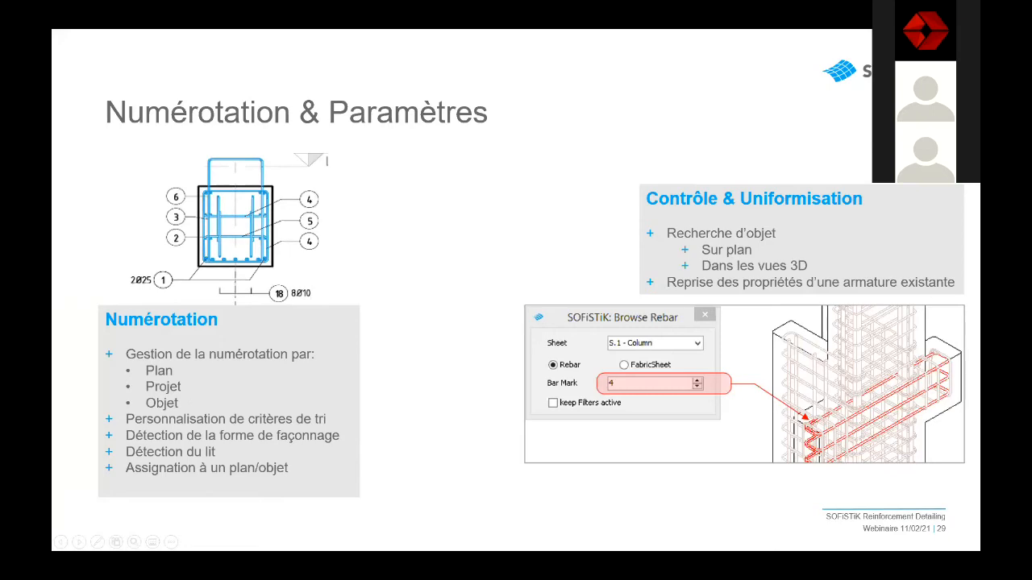
key("alt+Tab")
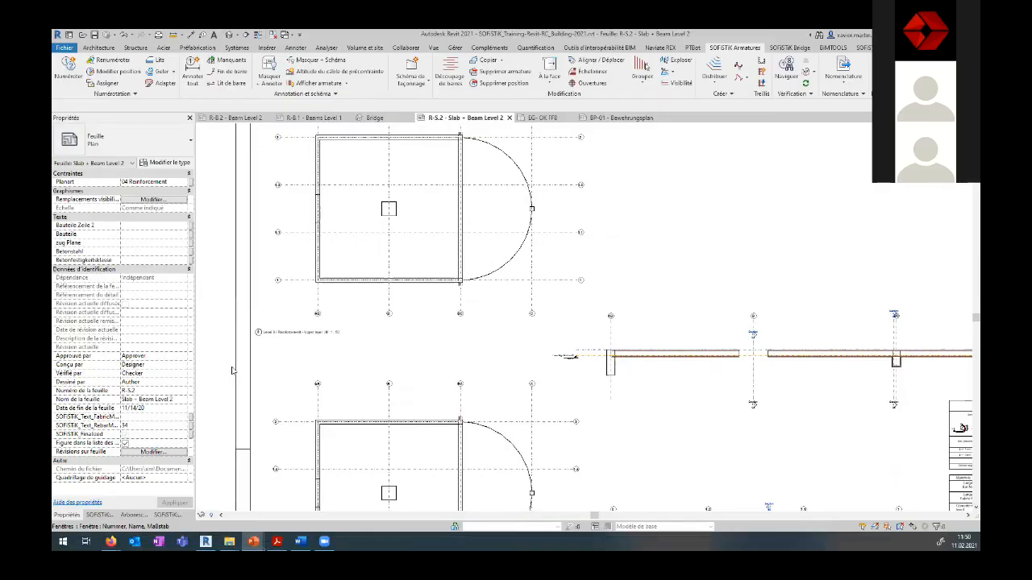
left_click(134, 94)
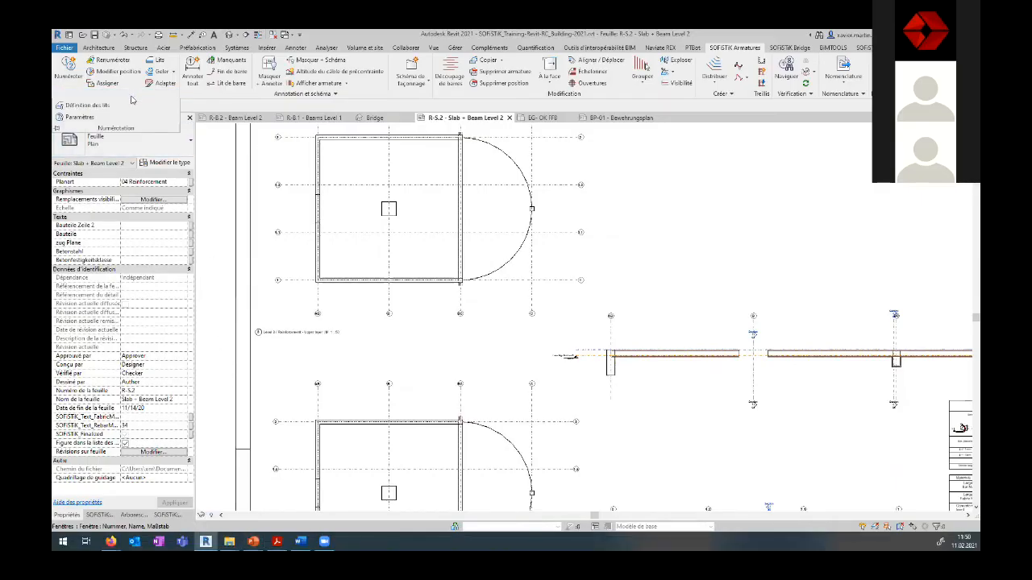
left_click(79, 118)
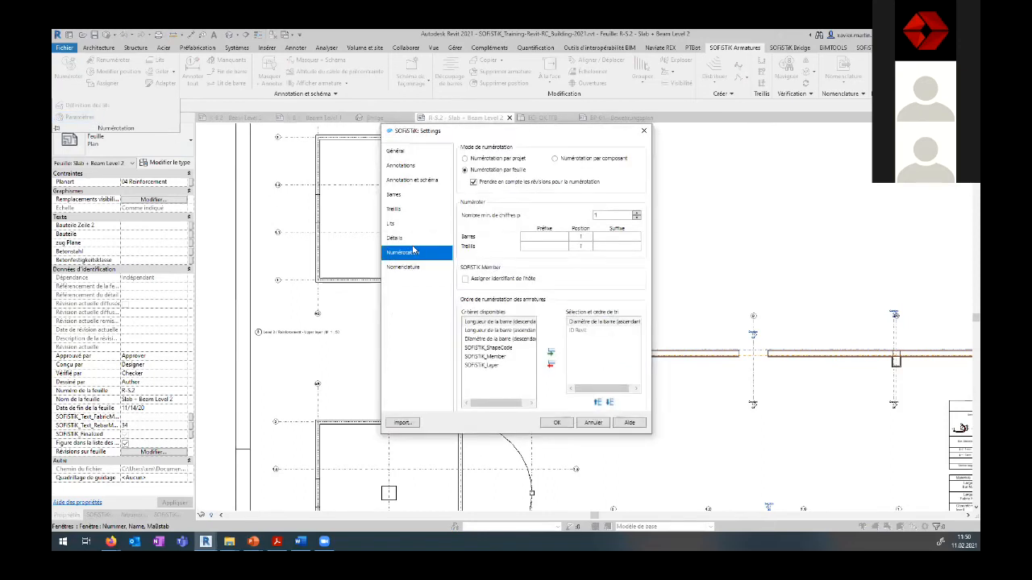
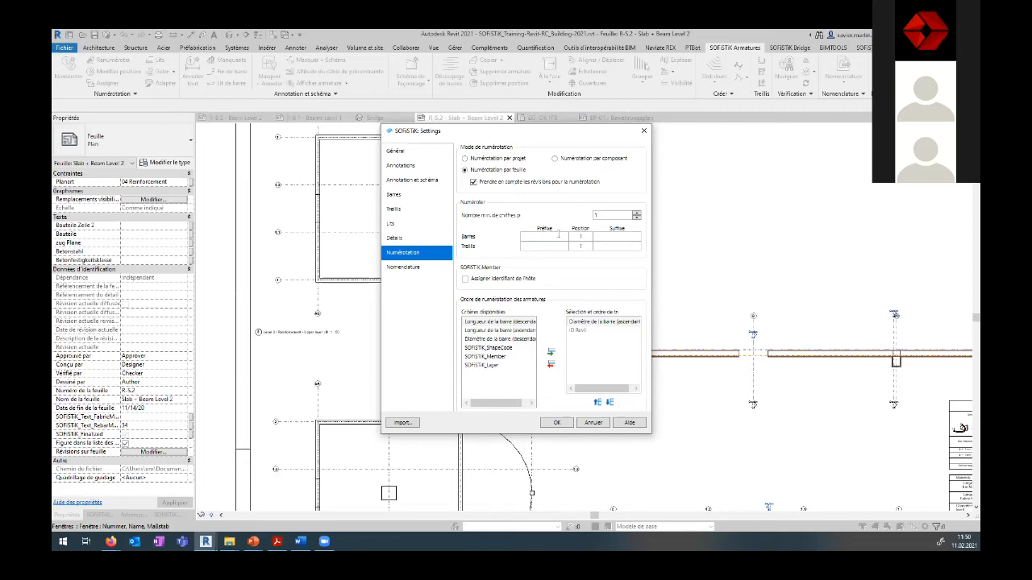
left_click(618, 235)
left_click(556, 422)
Step: Number the sheet's individual bars, meshes and tendons from 1 in increments of 1, generating new numbers
middle_click_drag(607, 278, 588, 534)
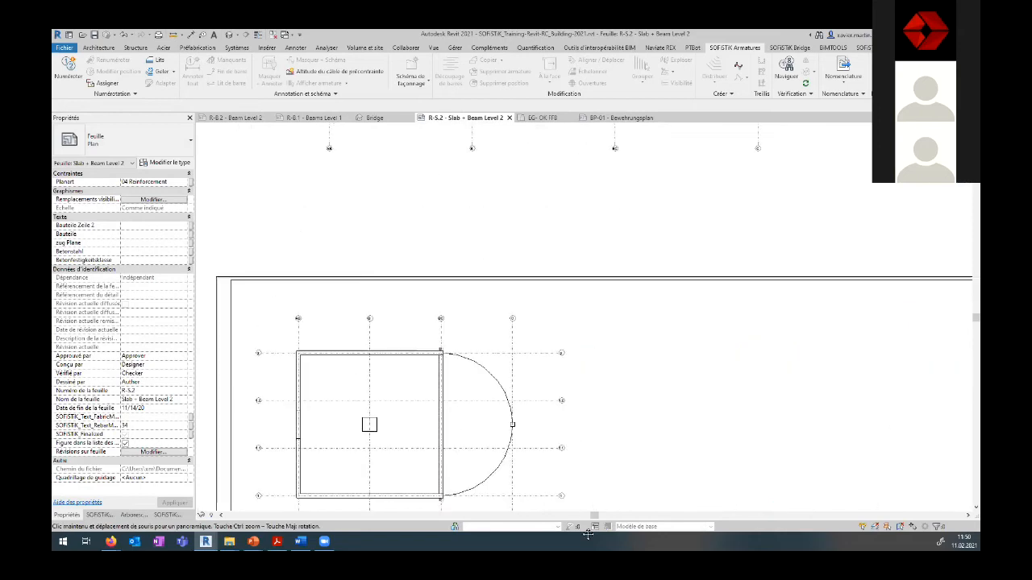
scroll(587, 302, "down", 4)
middle_click_drag(575, 305, 555, 336)
left_click(68, 84)
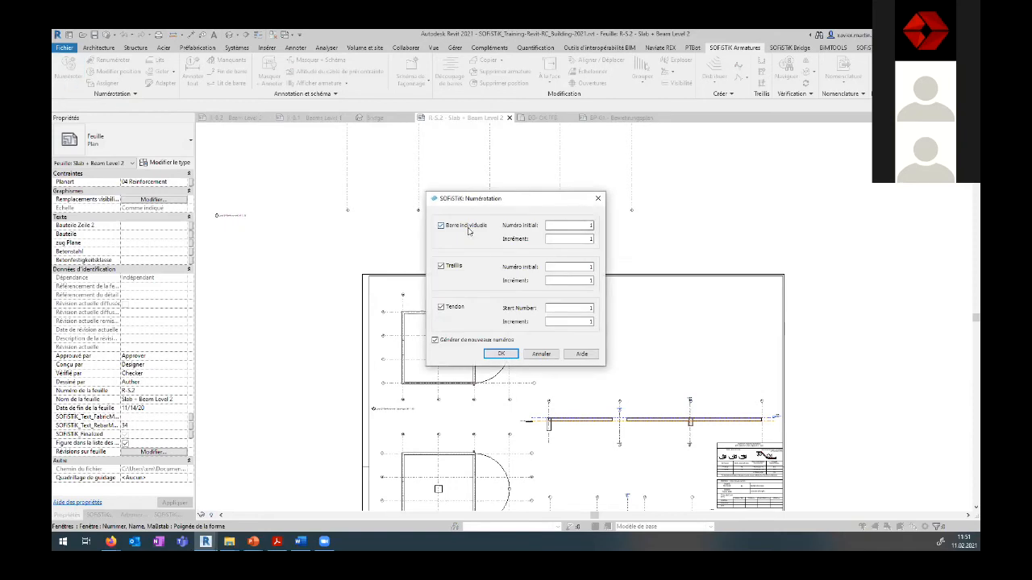
left_click(510, 354)
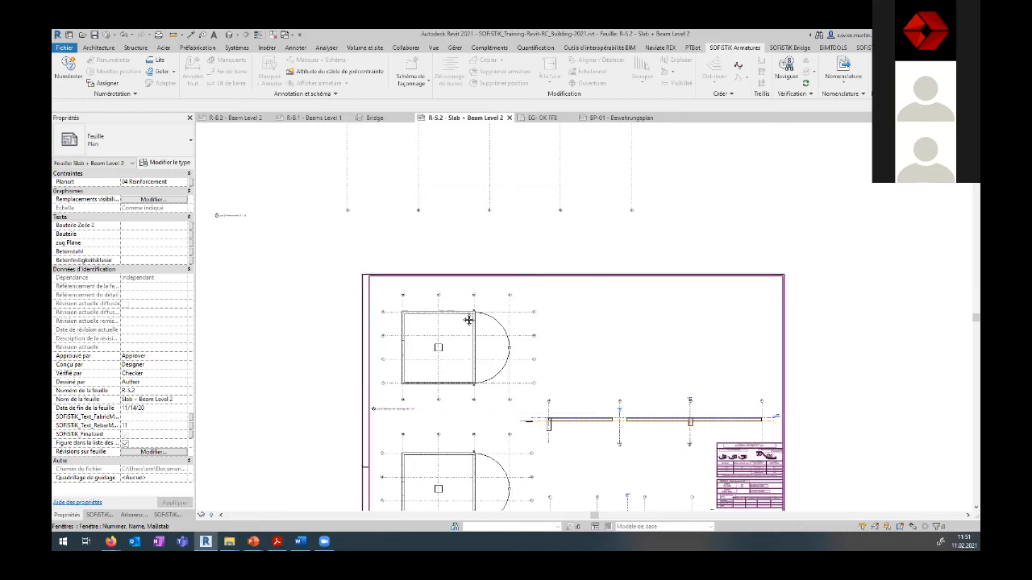
Step: Activate the 1:25 plan above the sheet frame, set the identifier of its lower variable bar set to 3, and clear the selection
middle_click_drag(462, 388, 453, 460)
scroll(454, 460, "up", 4)
left_click(500, 417)
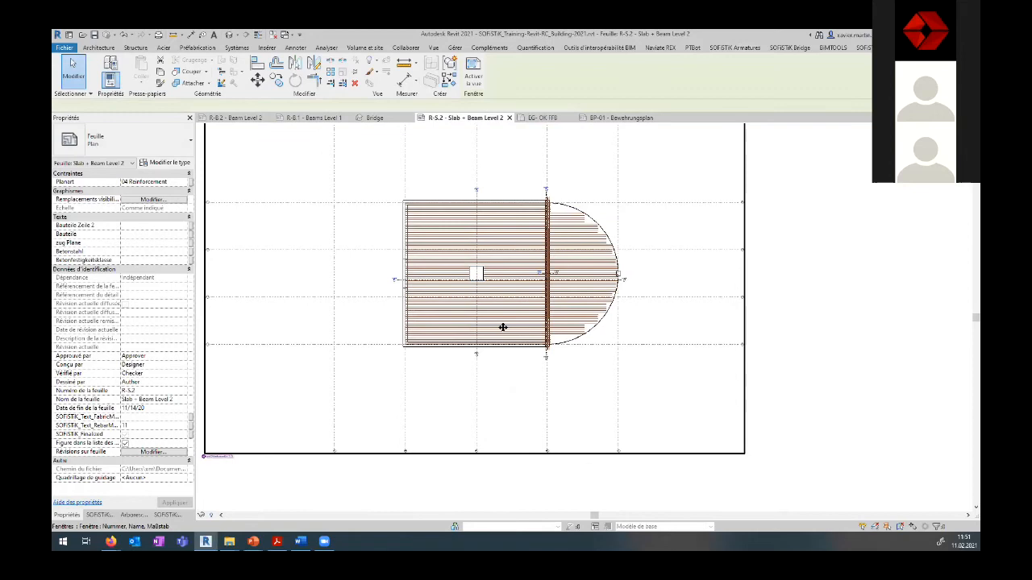
double_click(507, 336)
left_click(507, 337)
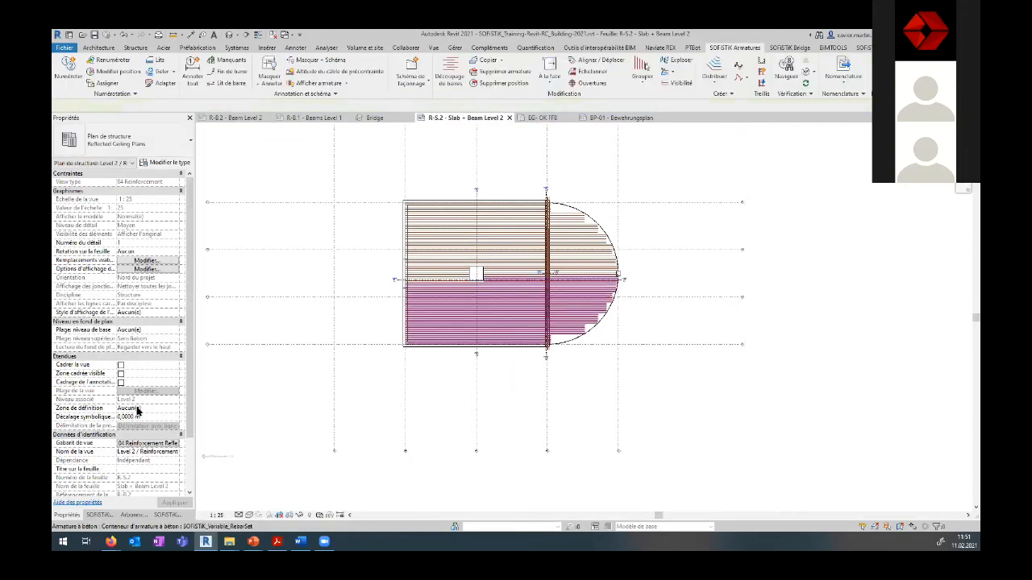
scroll(136, 414, "down", 5)
left_click(129, 364)
type("3")
left_click(320, 444)
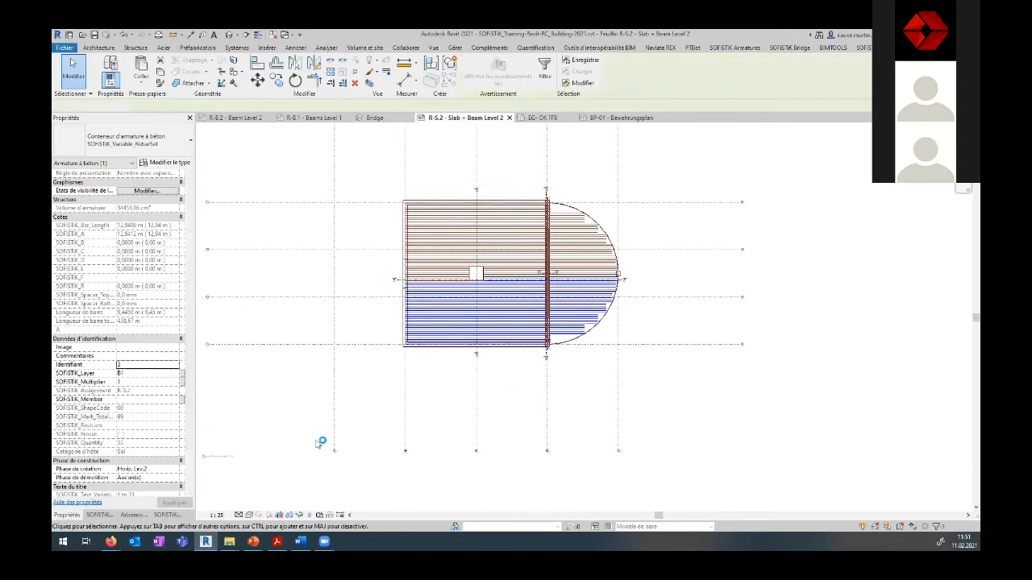
Step: Switch to the BP-01 - Bewehrungsplan sheet and examine the identifier and dimensions of the upper bar set inside the revision cloud
key("alt+Tab")
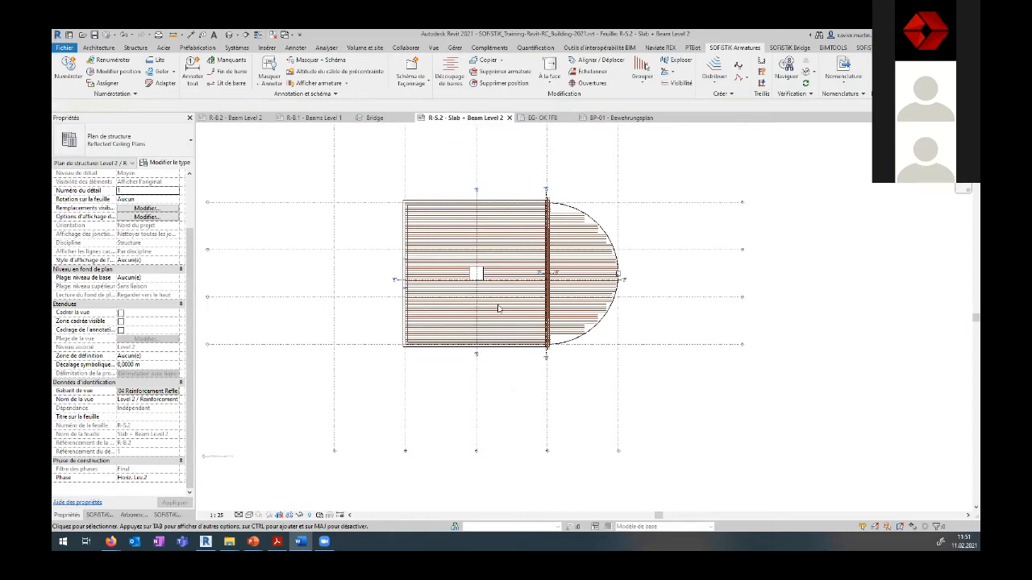
left_click(613, 118)
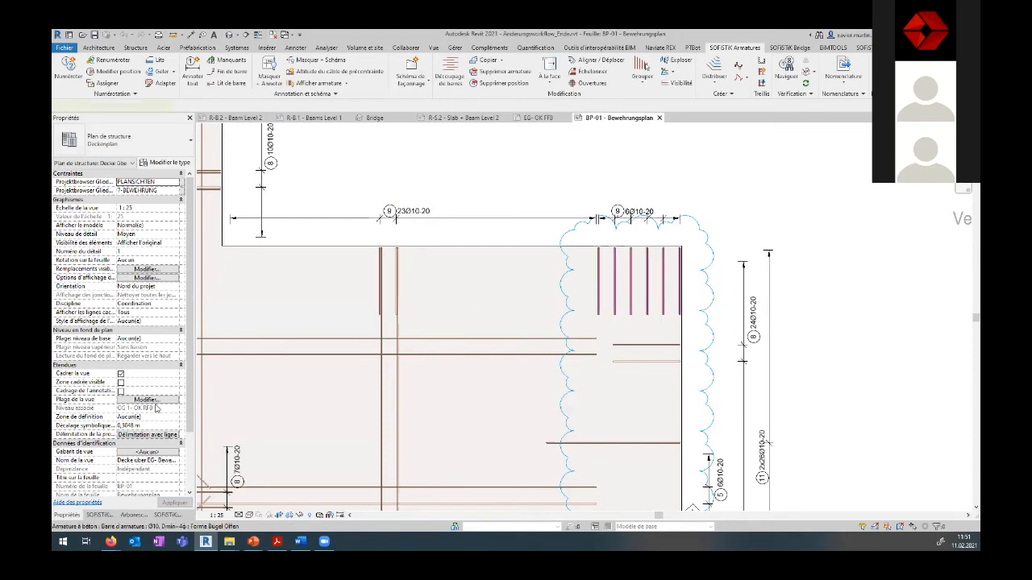
scroll(137, 353, "down", 6)
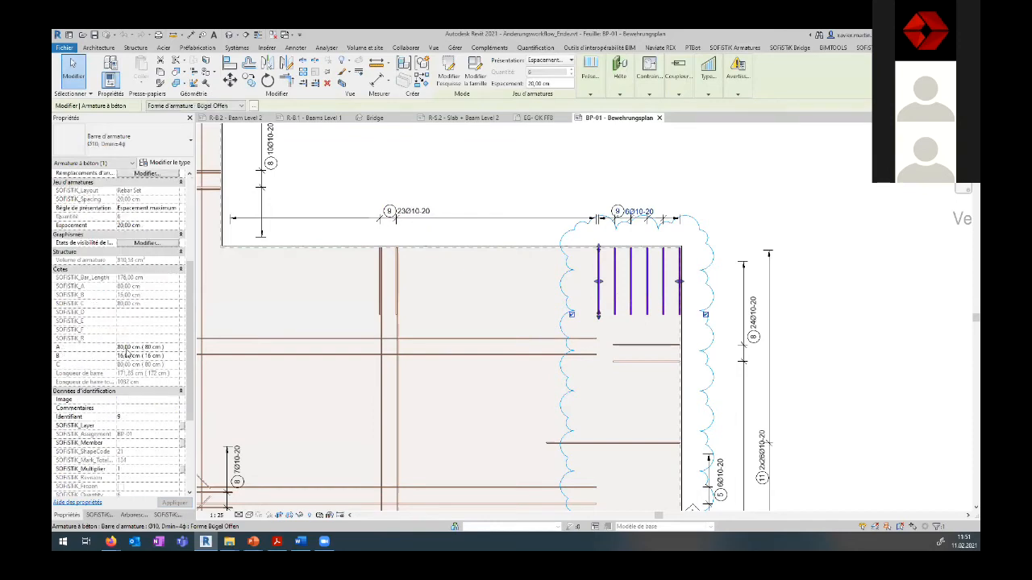
key("ctrl")
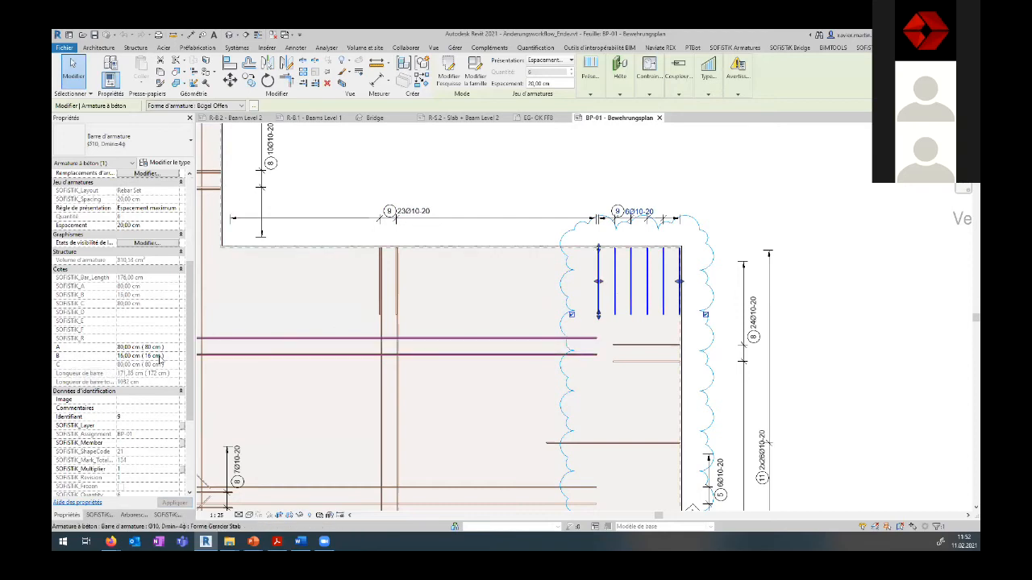
left_click(352, 176)
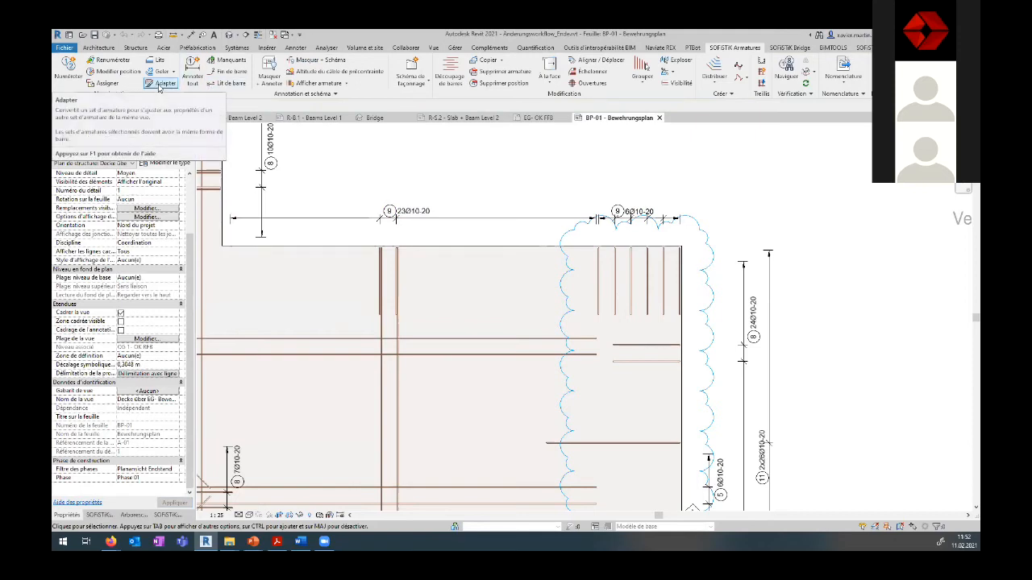
left_click(160, 86)
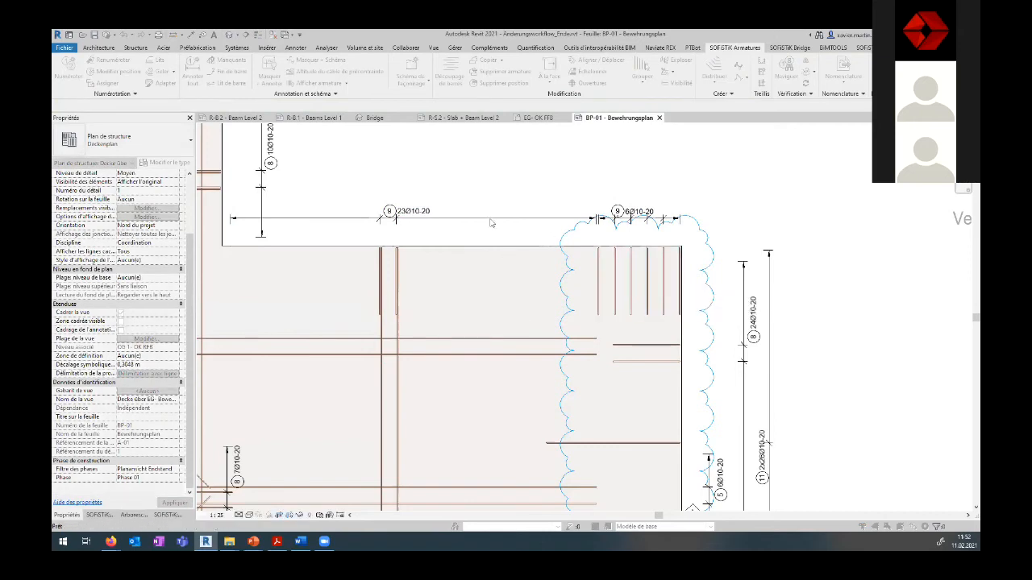
key("Escape")
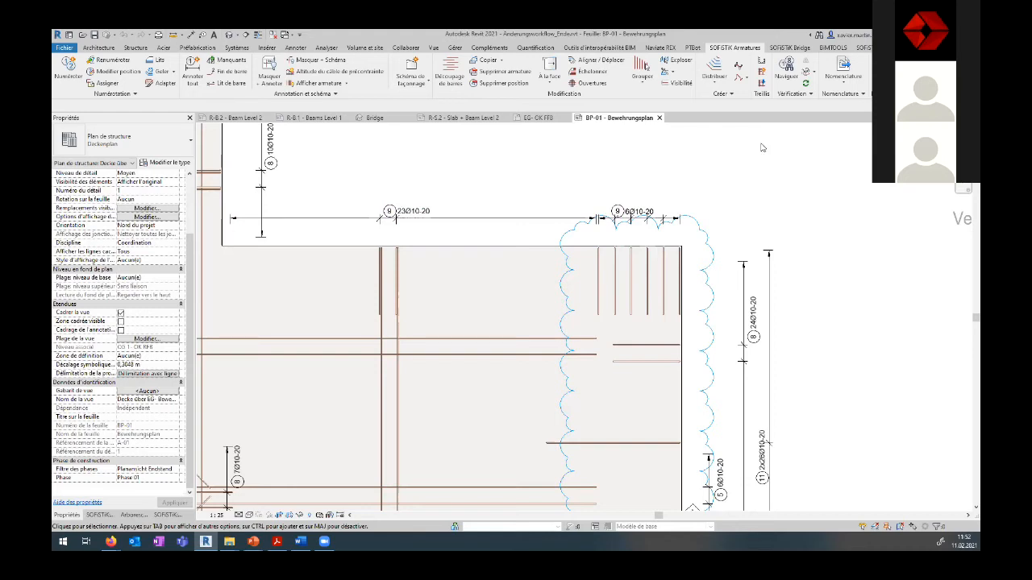
Step: Locate bar number 9 assigned to BP-01 - Bewehrungsplan with the Naviguer tool, check the available assignments, and close the tool
left_click(784, 85)
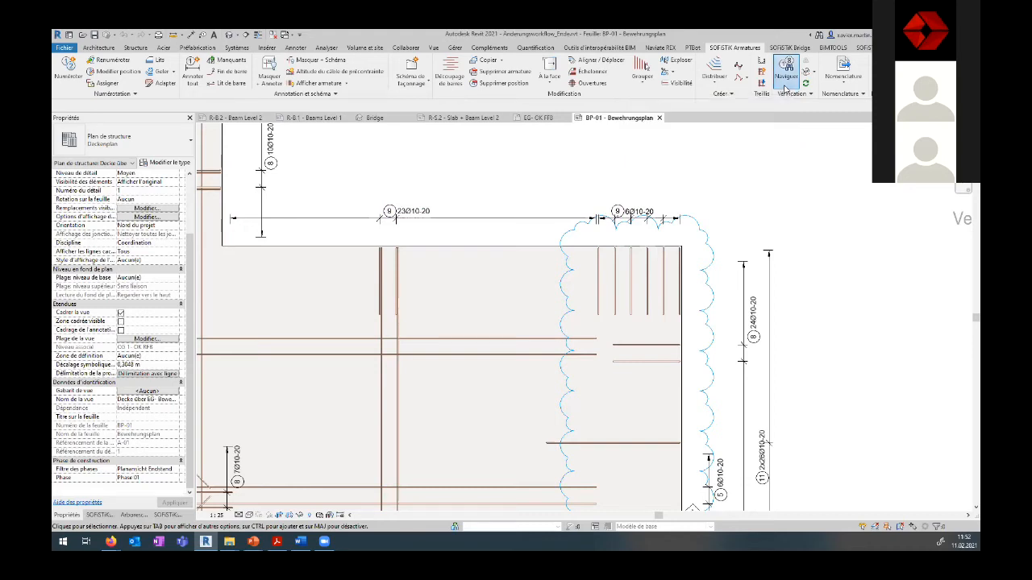
left_click(615, 287)
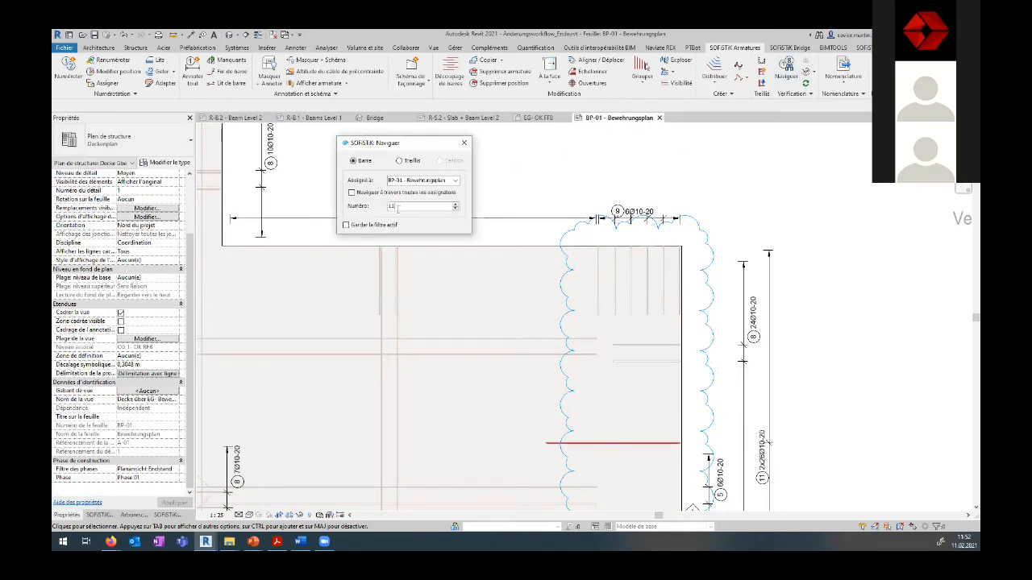
type("9")
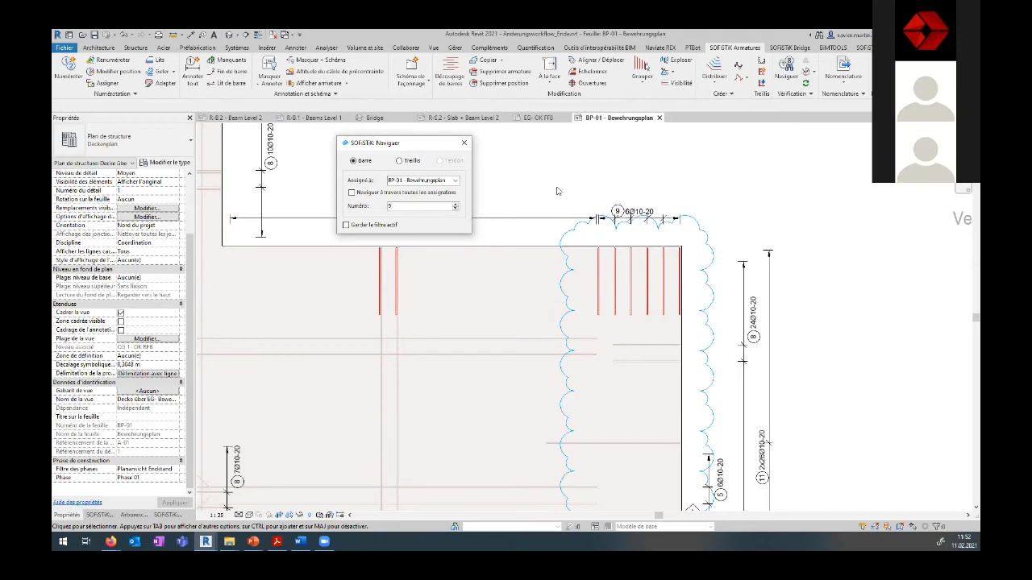
left_click(453, 181)
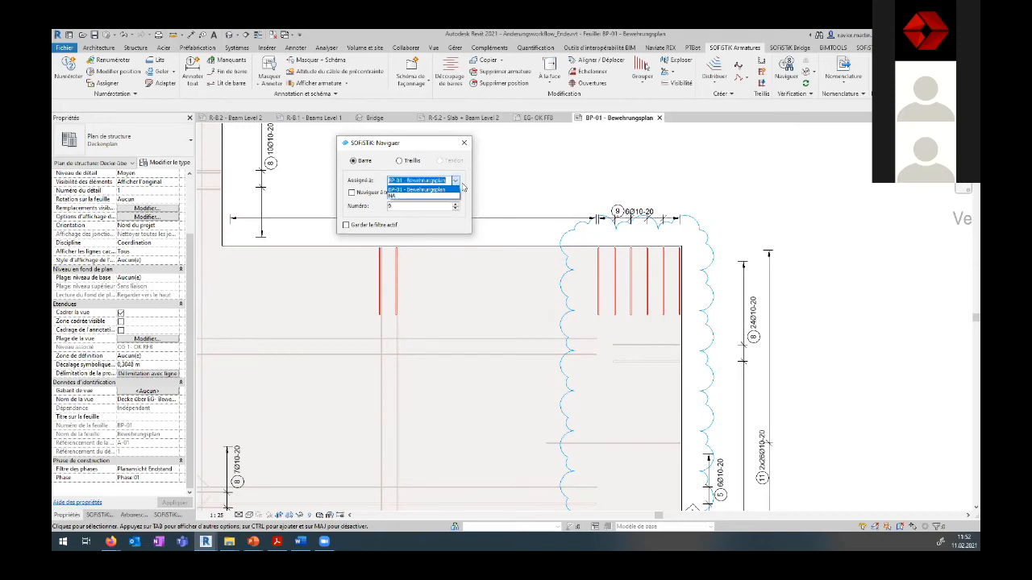
left_click(460, 162)
left_click(464, 142)
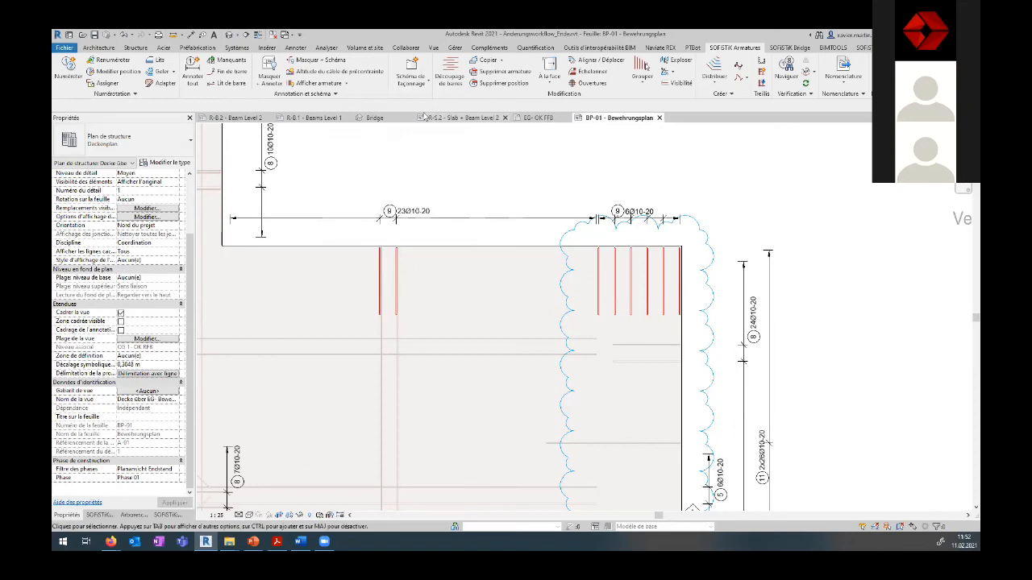
Step: Return to the R-S.2 - Slab + Beam Level 2 sheet, deactivate the 1:25 plan, and activate the Reinforcement - Upper layer plan
left_click(454, 119)
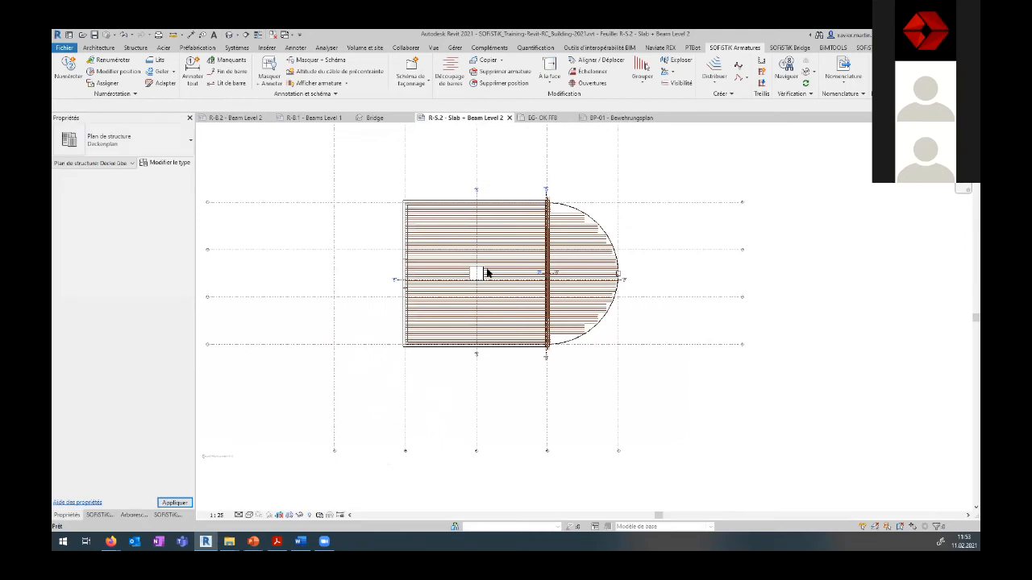
scroll(459, 389, "down", 4)
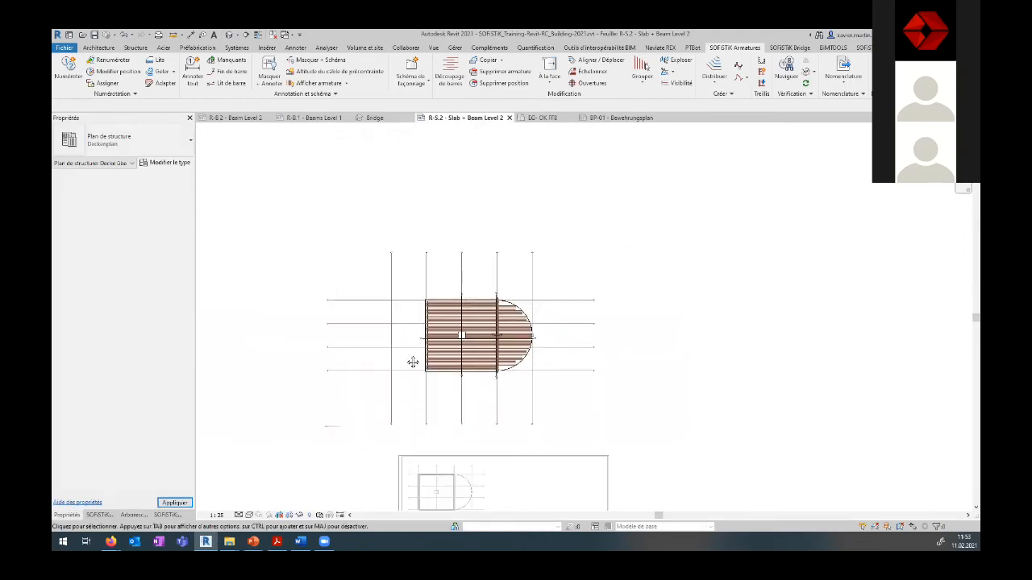
left_click(401, 286)
middle_click_drag(401, 286, 390, 175)
double_click(359, 419)
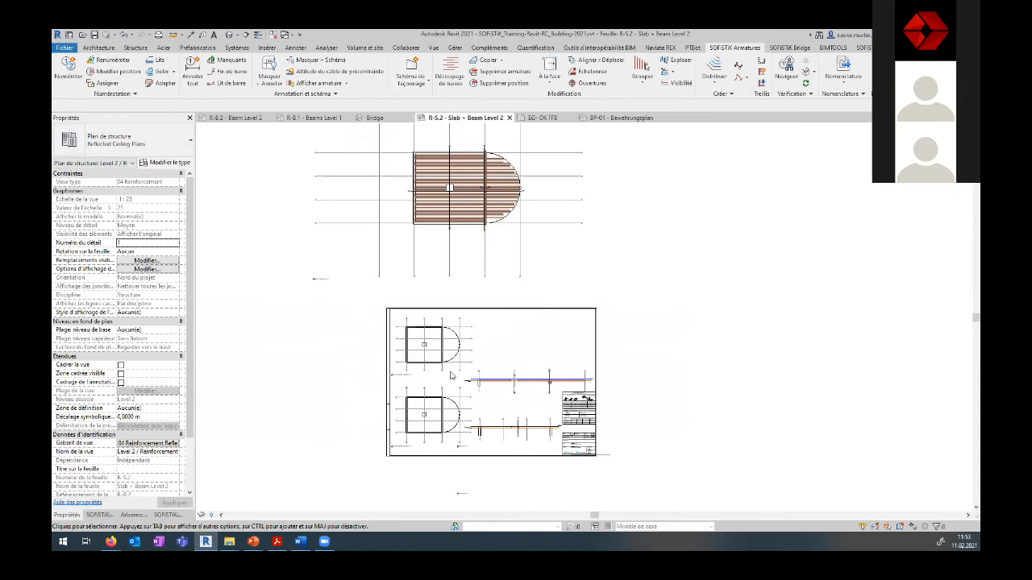
scroll(451, 375, "up", 4)
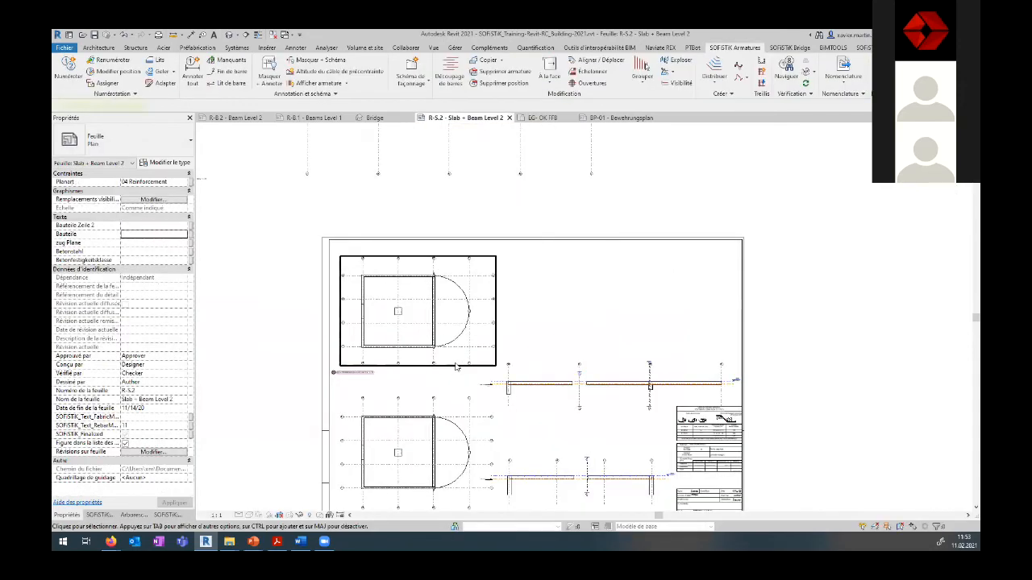
double_click(457, 366)
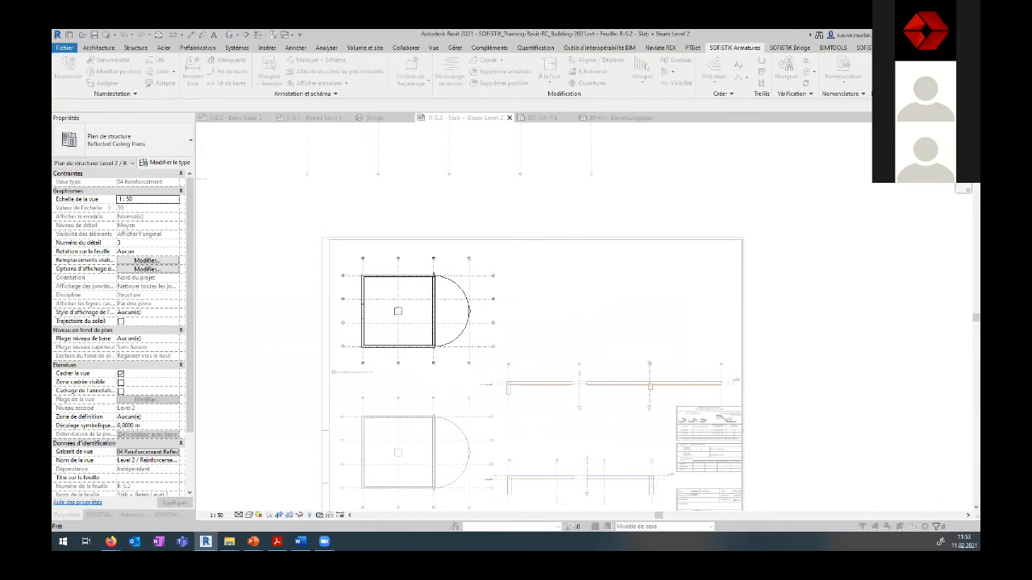
Step: Examine the Upper layer plan's view filters and open the Reinforcement - Lower Layer filter definition
key("v")
key("v")
left_click(540, 187)
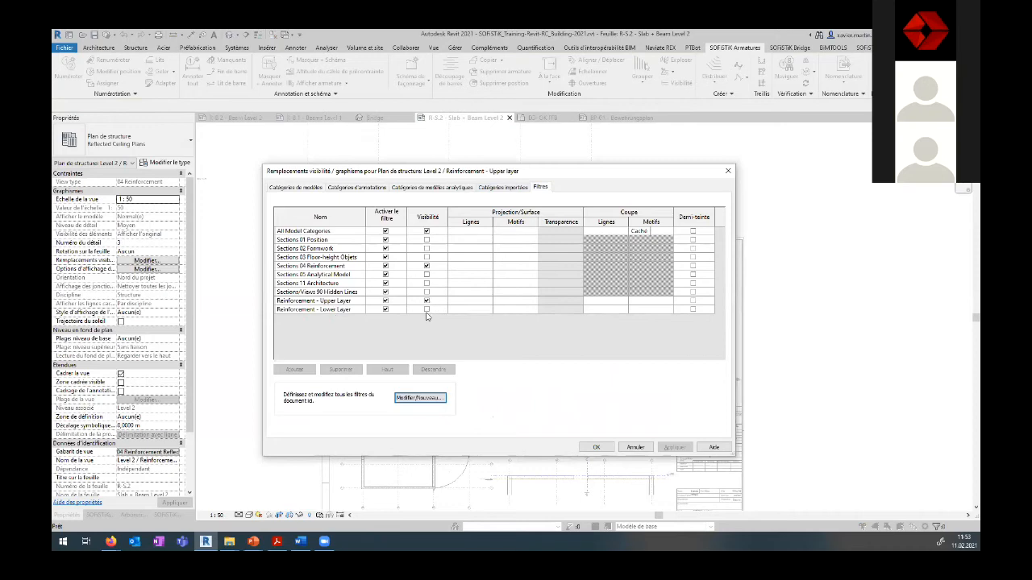
left_click(439, 405)
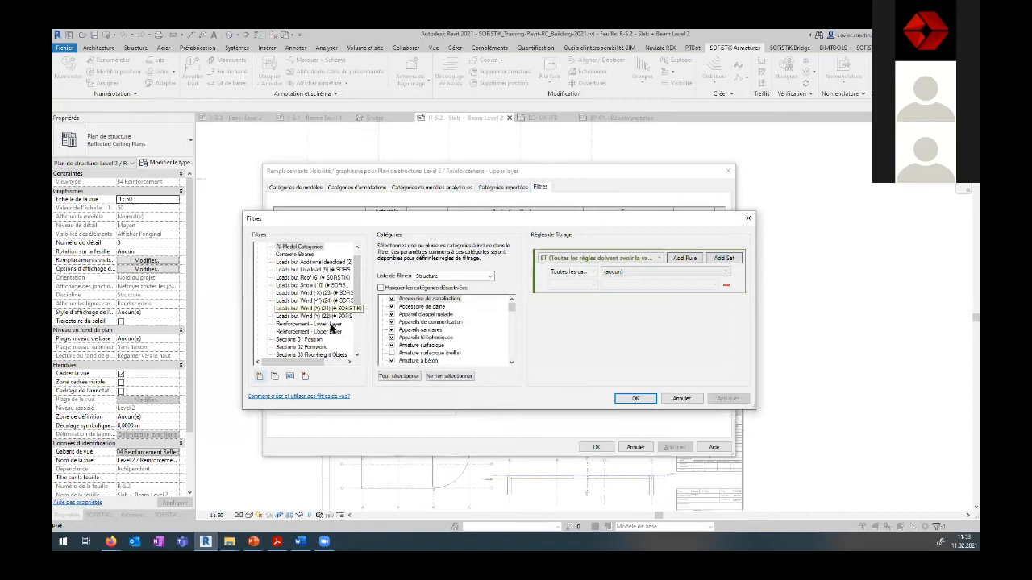
left_click(330, 323)
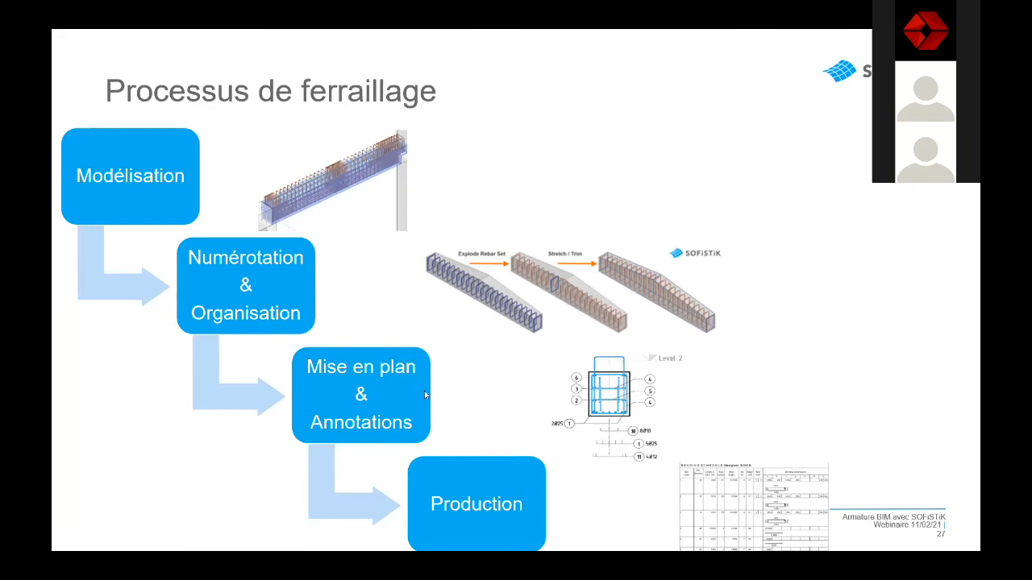
Step: Switch to Revit and shorten the middle longitudinal bar of the upper beam at its left column end in the Niveau 2 plan
key("alt+Tab")
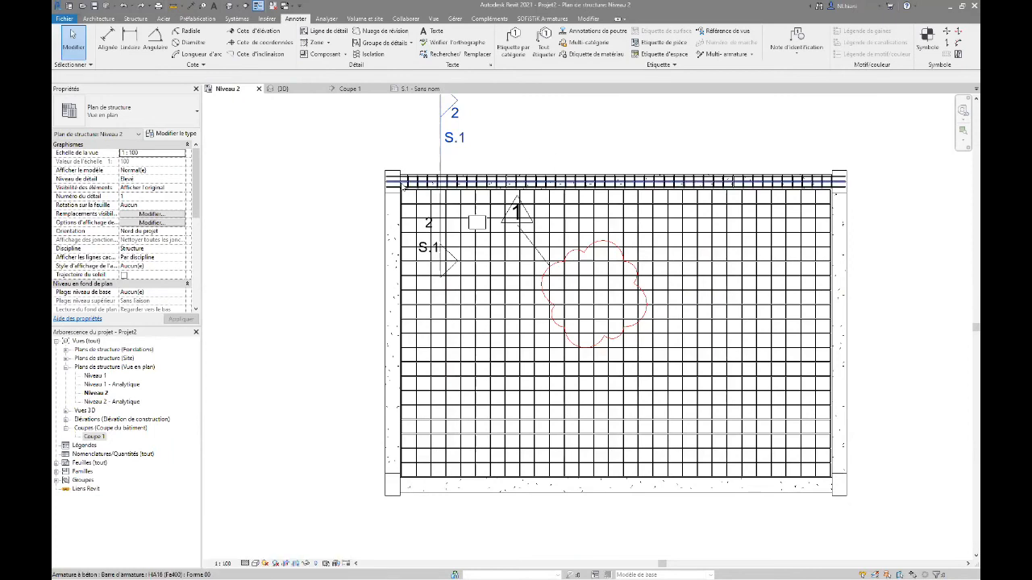
scroll(393, 184, "up", 2)
scroll(393, 186, "up", 3)
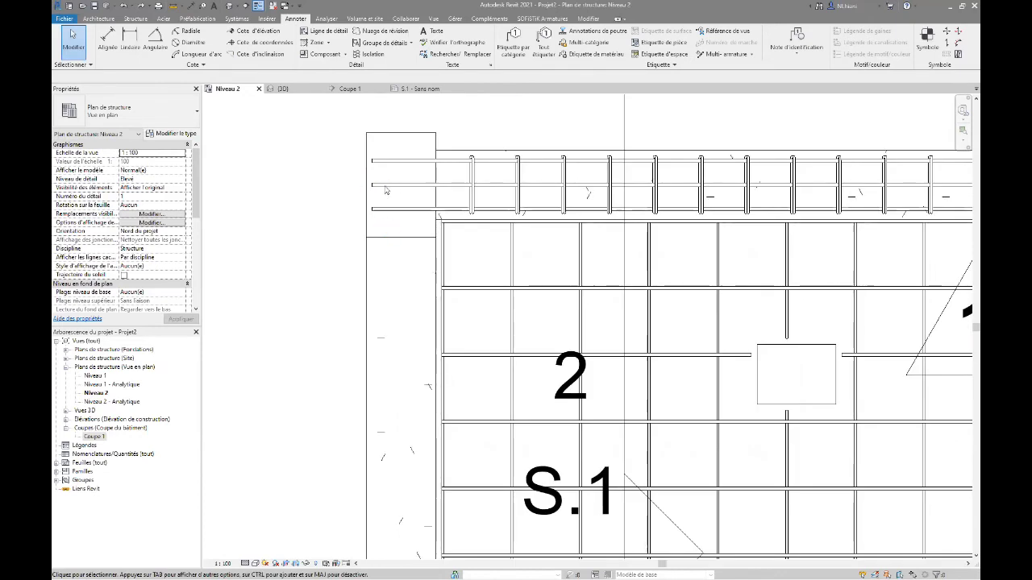
scroll(385, 191, "up", 2)
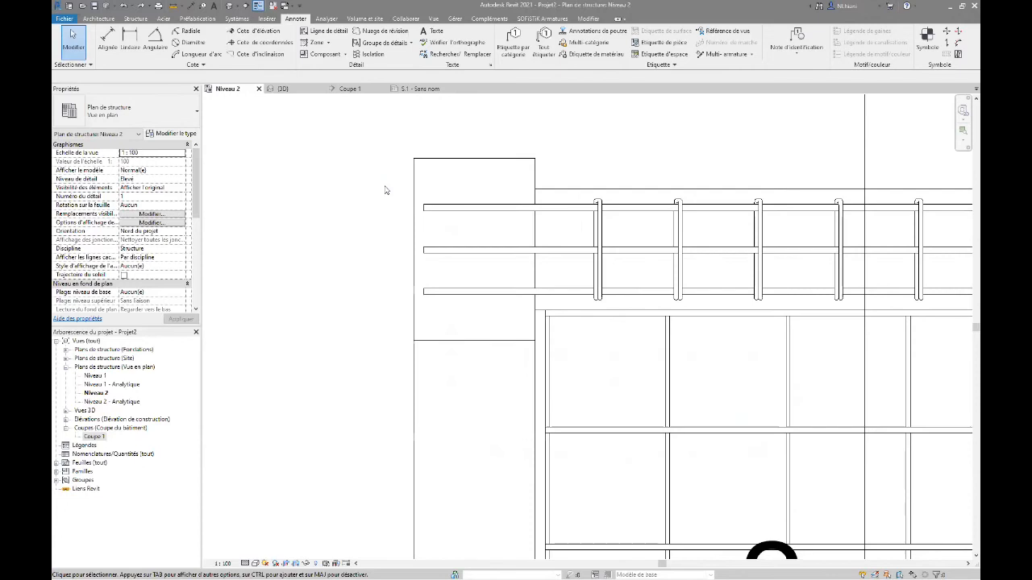
left_click(450, 208)
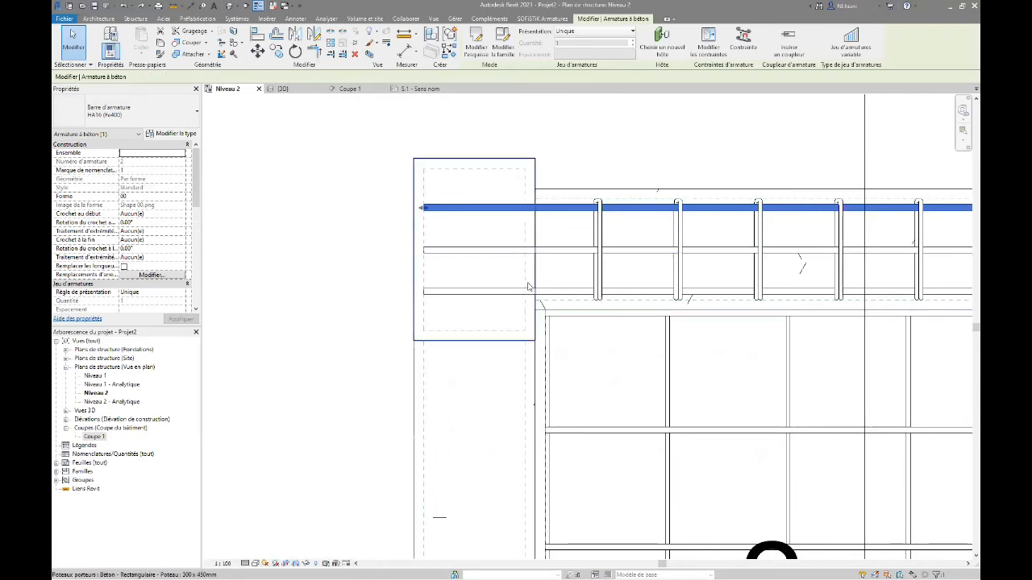
left_click(463, 252)
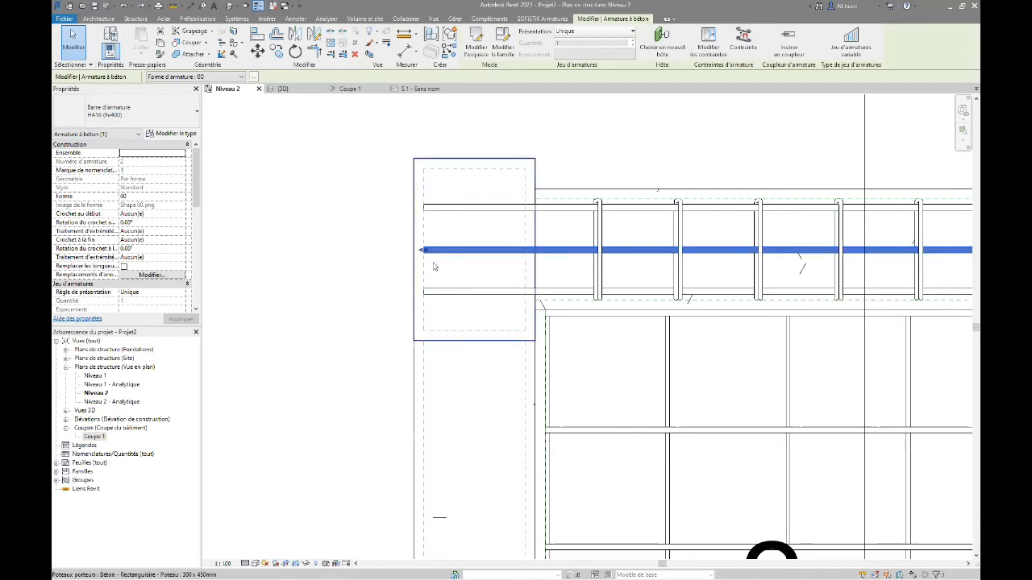
left_click_drag(425, 253, 452, 252)
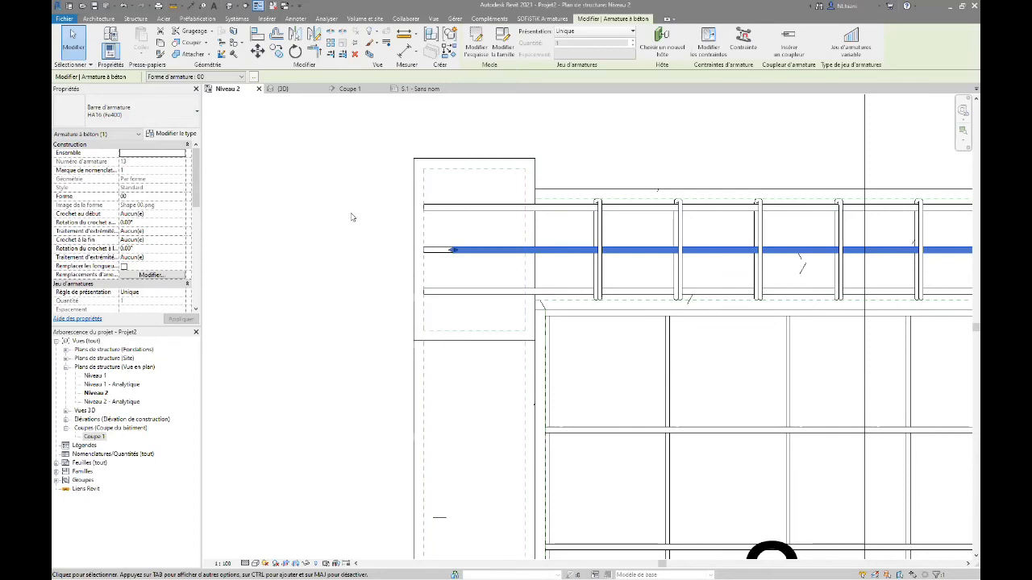
Step: Examine the shortened middle bar along the whole beam in the Niveau 2 plan and clear the selection
scroll(357, 233, "down", 3)
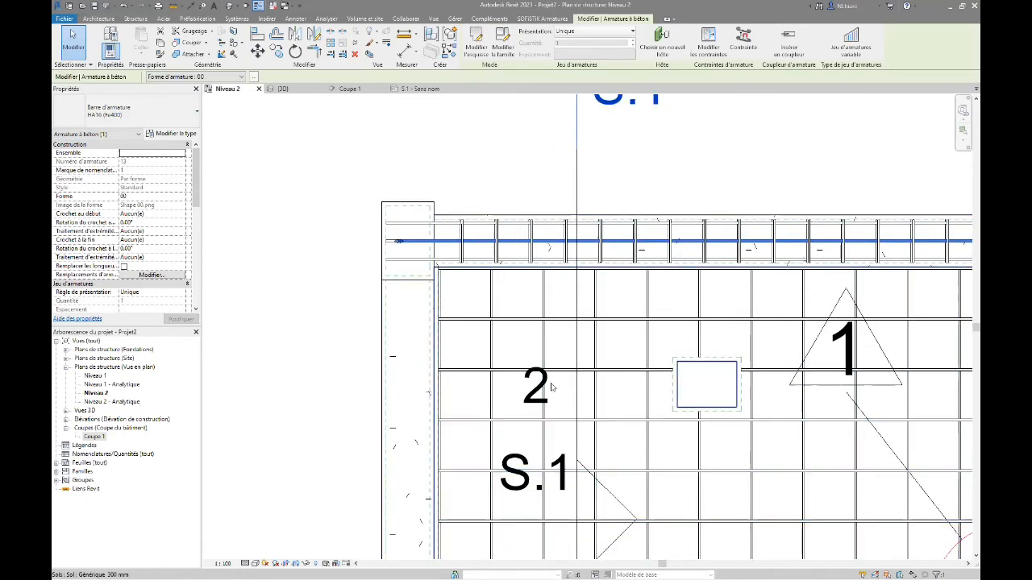
scroll(431, 257, "up", 4)
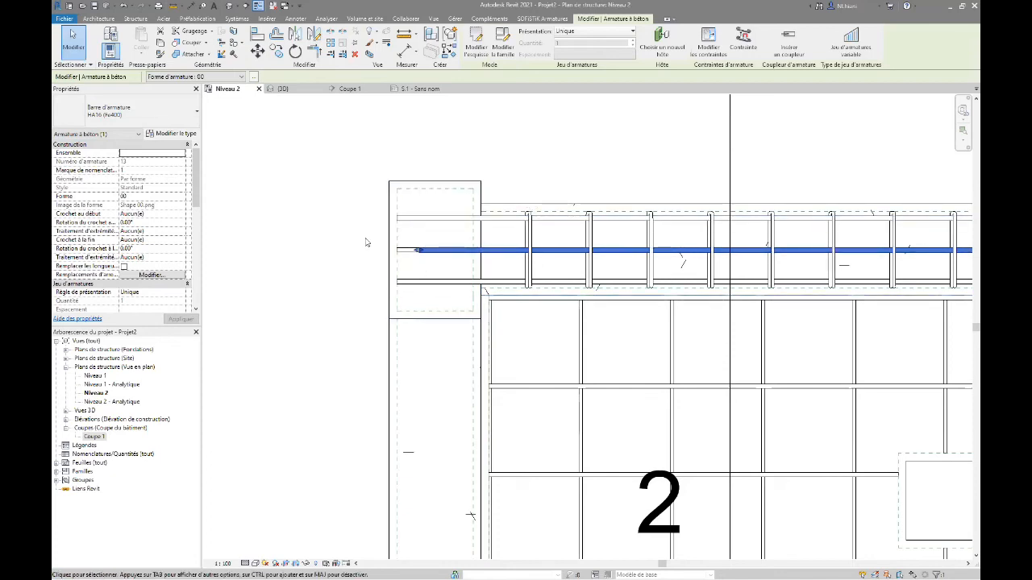
scroll(374, 233, "down", 1)
scroll(374, 233, "down", 1)
scroll(524, 286, "down", 3)
middle_click_drag(540, 290, 274, 214)
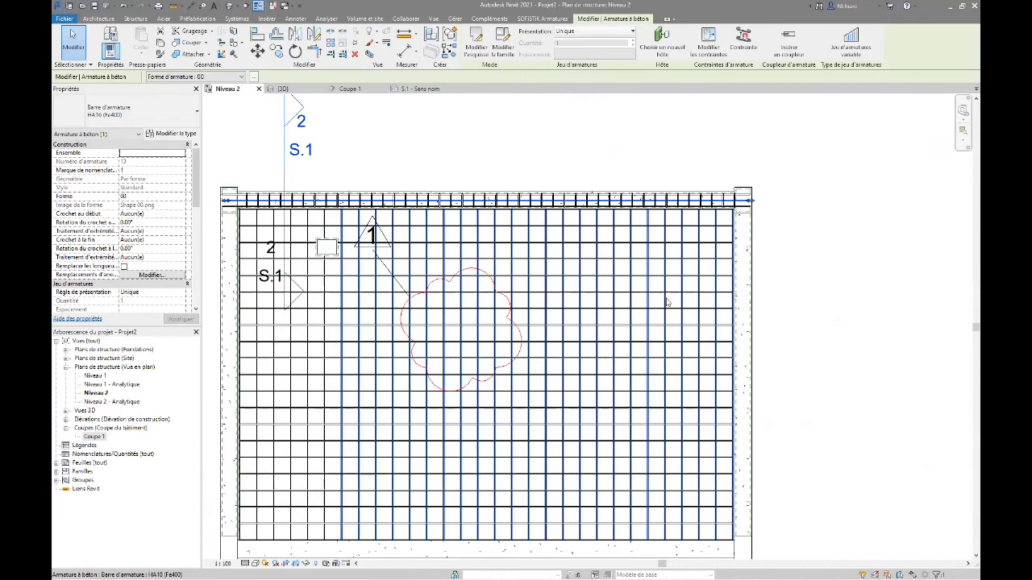
middle_click_drag(502, 267, 621, 292)
left_click(404, 178)
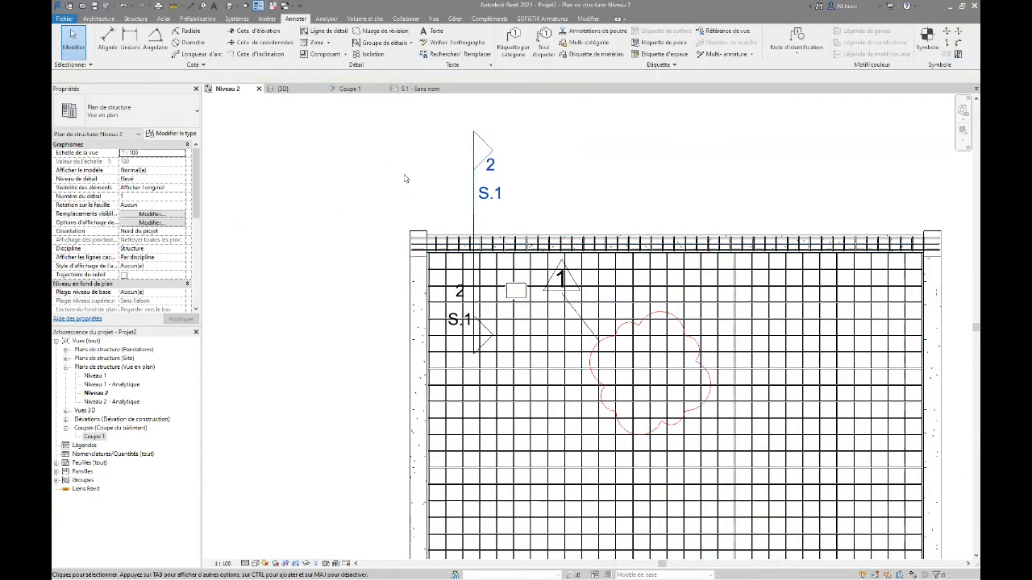
Step: Annotate the upper beam's stirrup set with a multi-rebar annotation, placing its dimension line and label above the beam
scroll(420, 235, "up", 5)
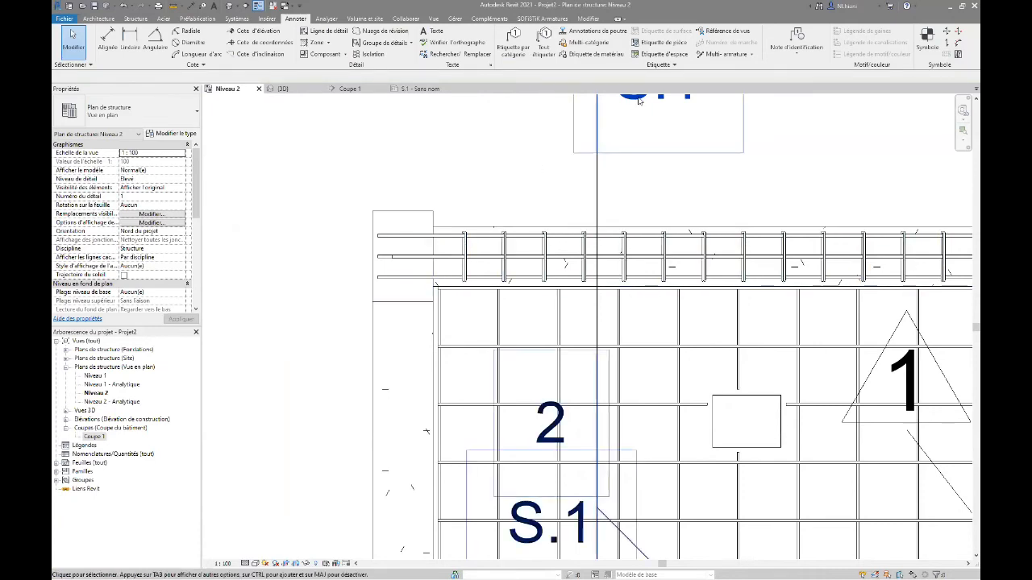
left_click(723, 54)
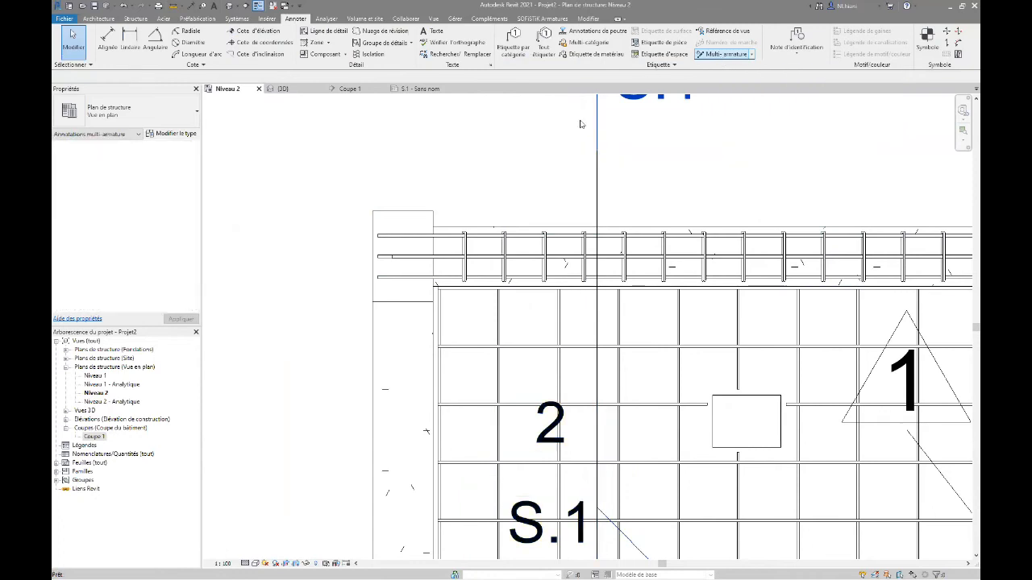
left_click(464, 252)
scroll(451, 290, "down", 4)
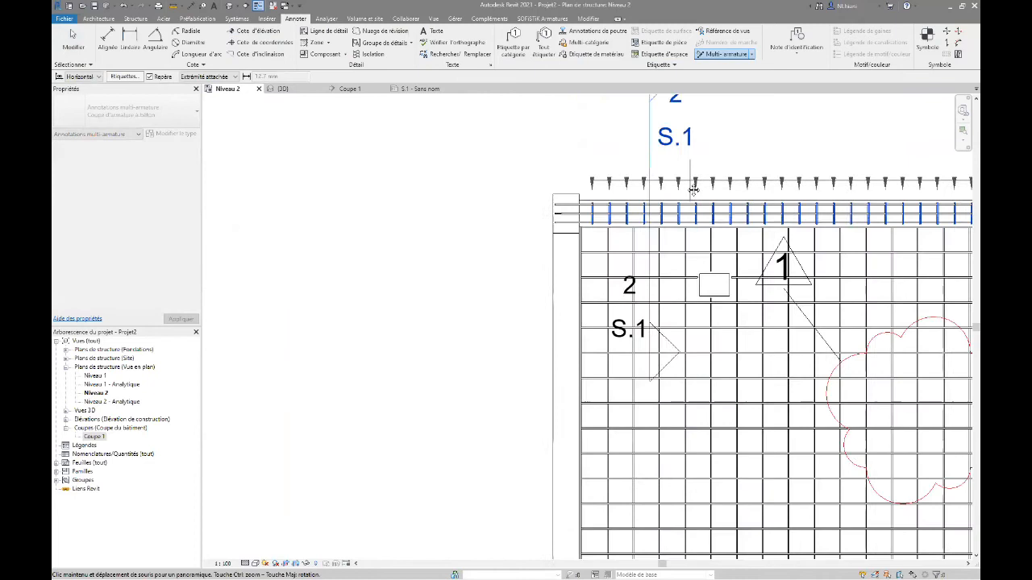
left_click(444, 289)
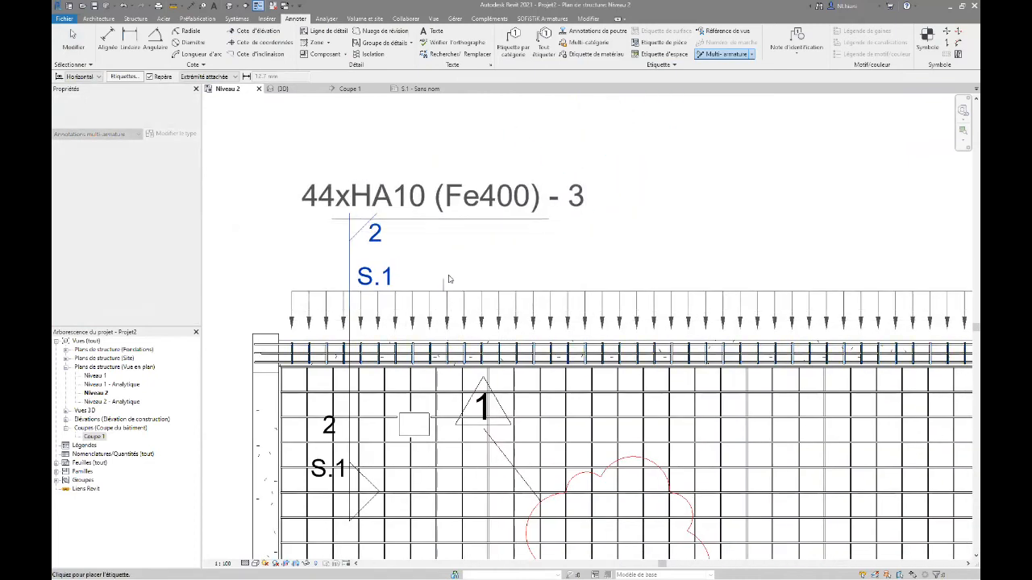
left_click(515, 259)
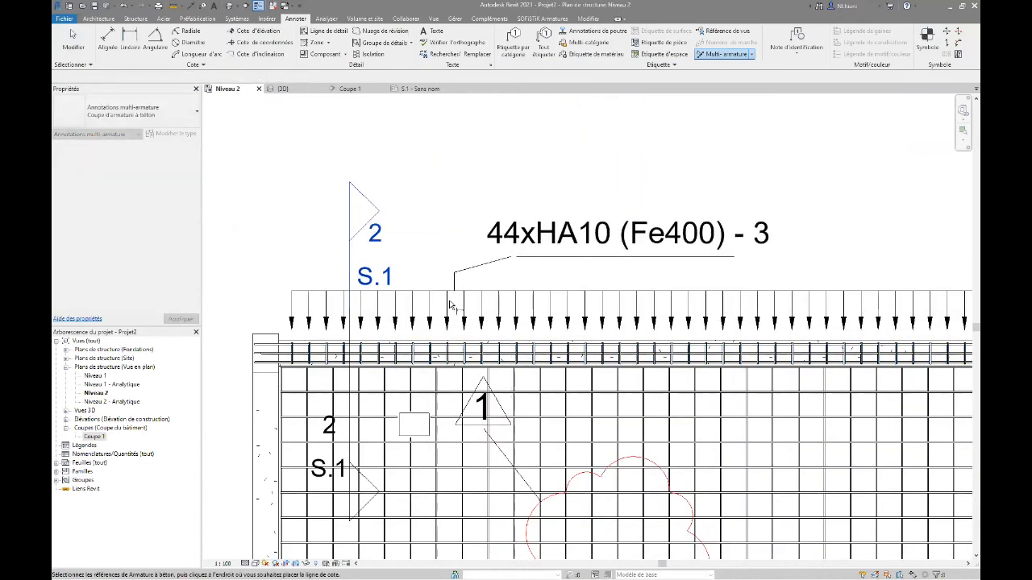
scroll(967, 365, "down", 1)
middle_click_drag(836, 350, 684, 347)
scroll(375, 247, "up", 2)
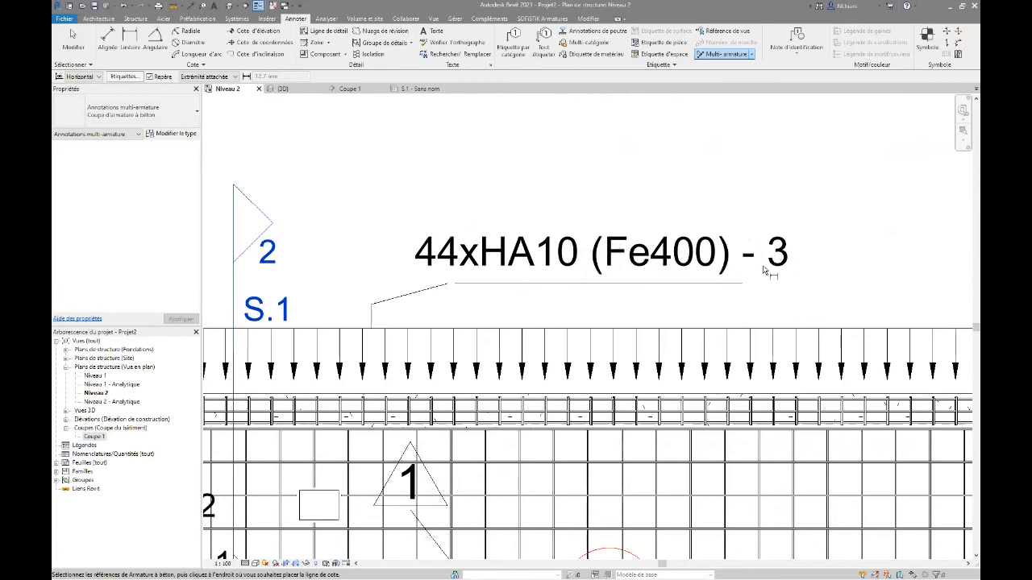
right_click(378, 270)
left_click(383, 272)
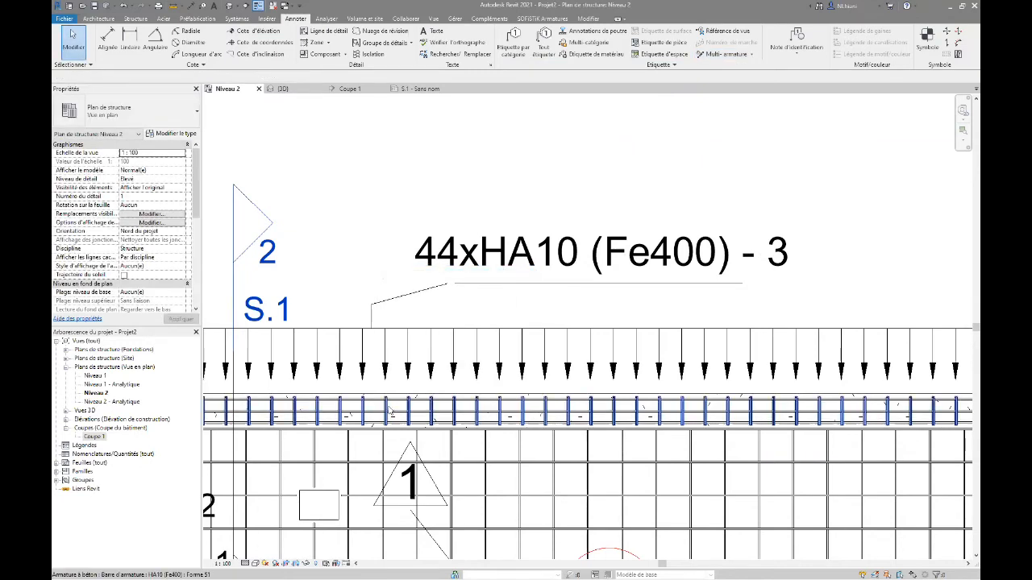
Step: Select the beam's stirrup set and then its multi-rebar annotation to compare the bar properties with the label
left_click(391, 409)
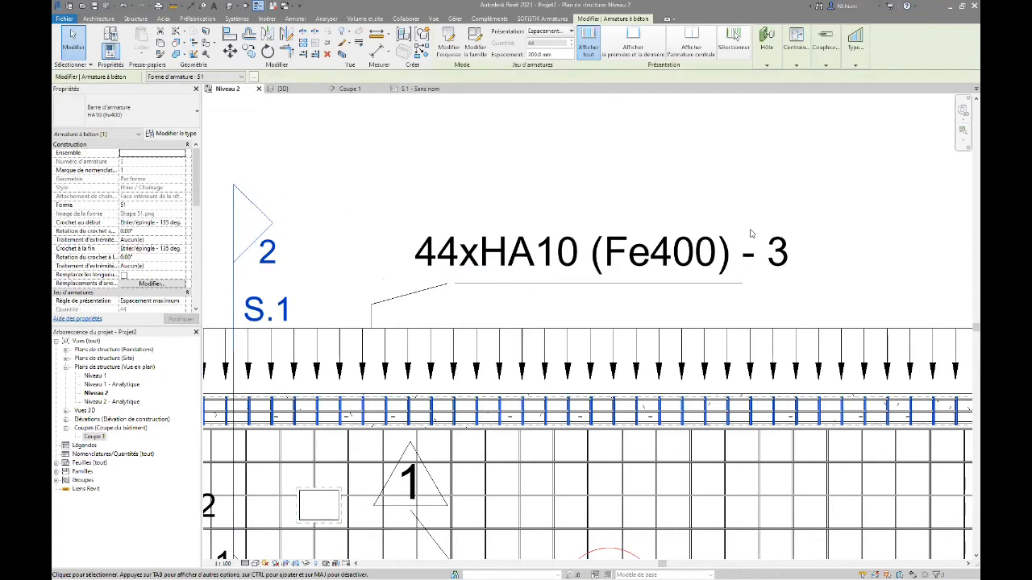
key("Escape")
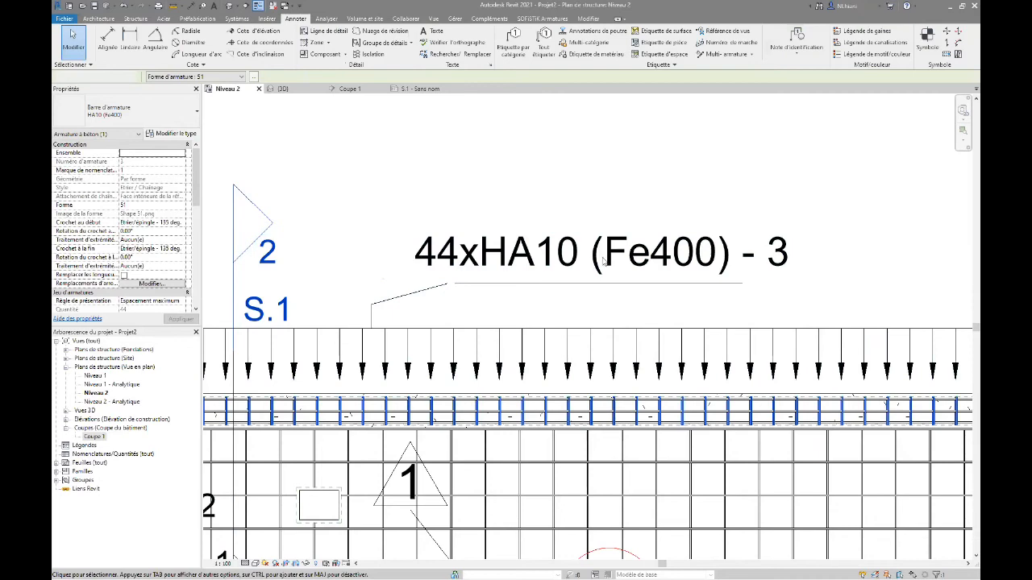
left_click(603, 260)
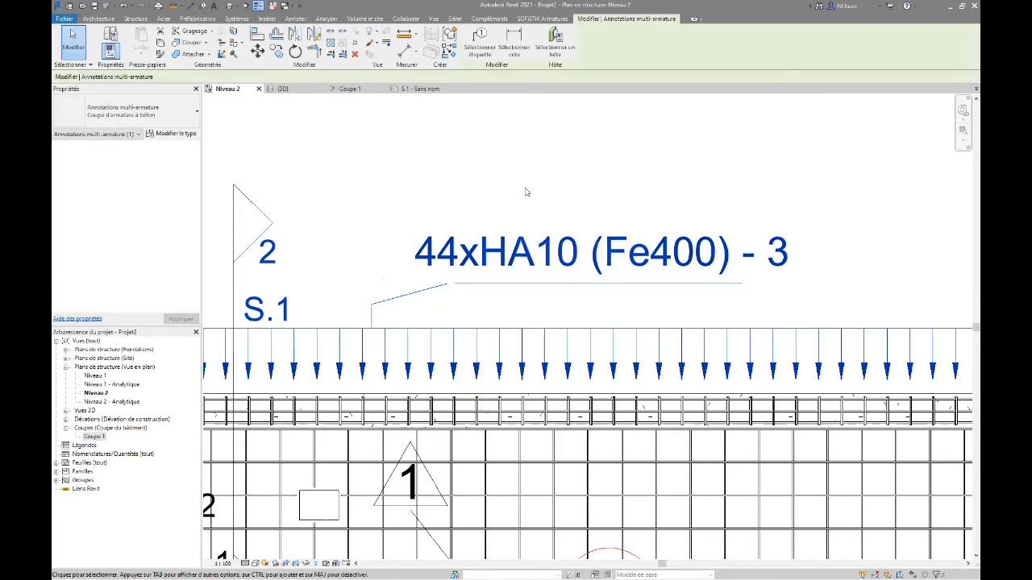
left_click(485, 169)
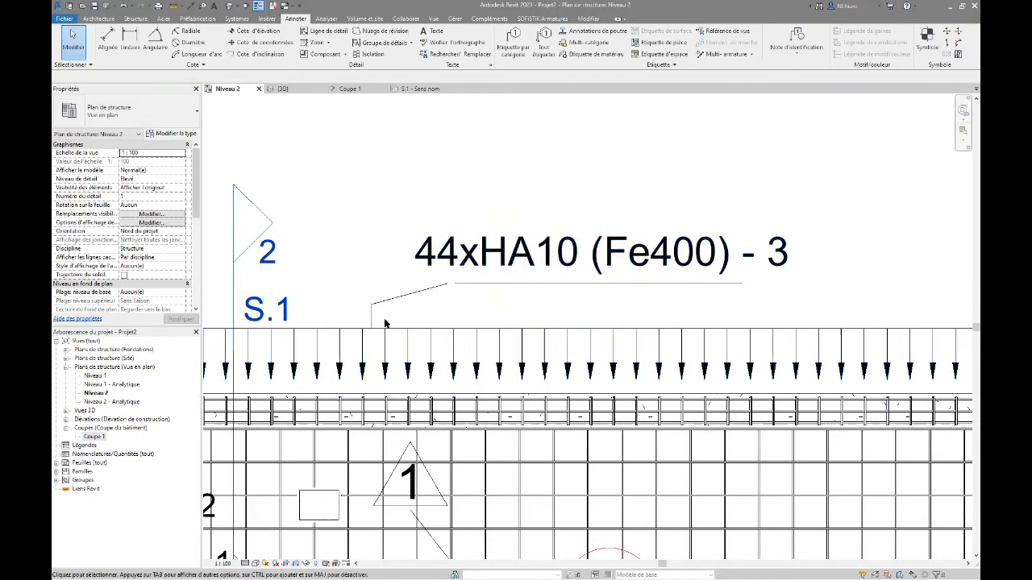
Step: Add a multi-rebar annotation to the slab's leftmost set of vertical bars, with its dimension line and label below the slab
scroll(488, 292, "down", 2)
middle_click_drag(520, 279, 951, 92)
middle_click_drag(576, 299, 520, 339)
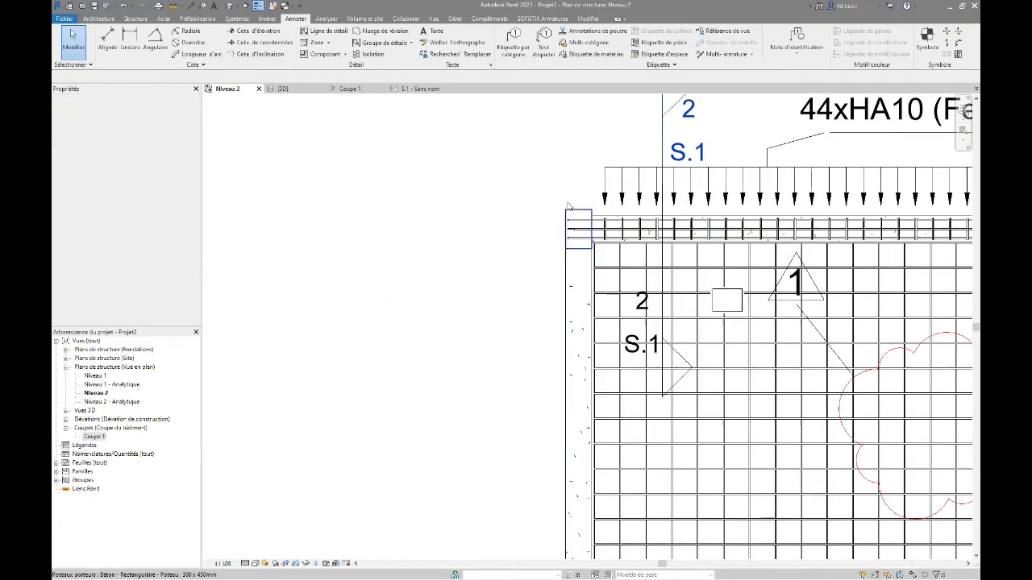
left_click(711, 55)
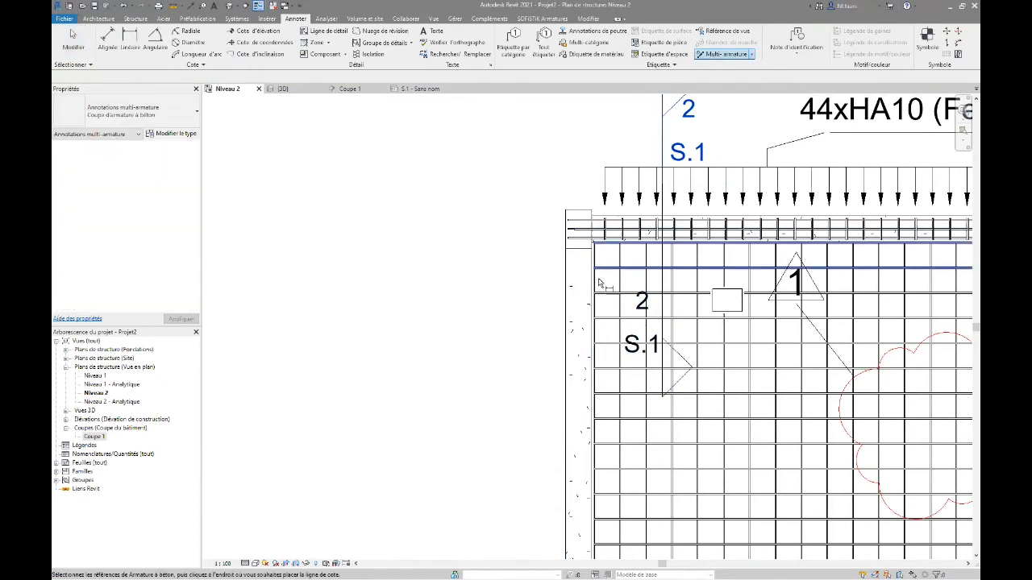
scroll(596, 276, "up", 1)
left_click(623, 291)
scroll(626, 454, "down", 3)
middle_click_drag(626, 454, 577, 106)
scroll(591, 296, "up", 3)
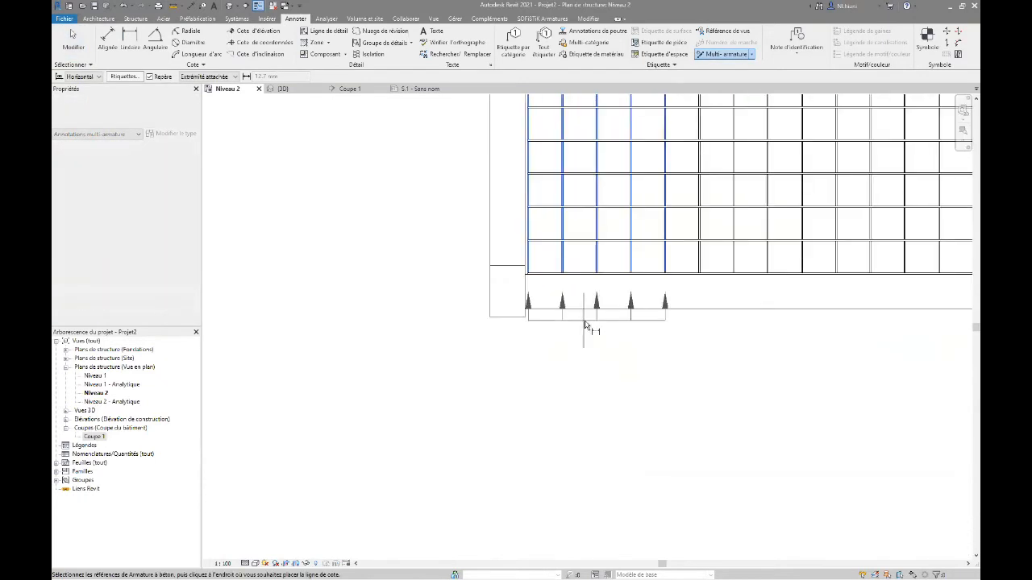
left_click(586, 333)
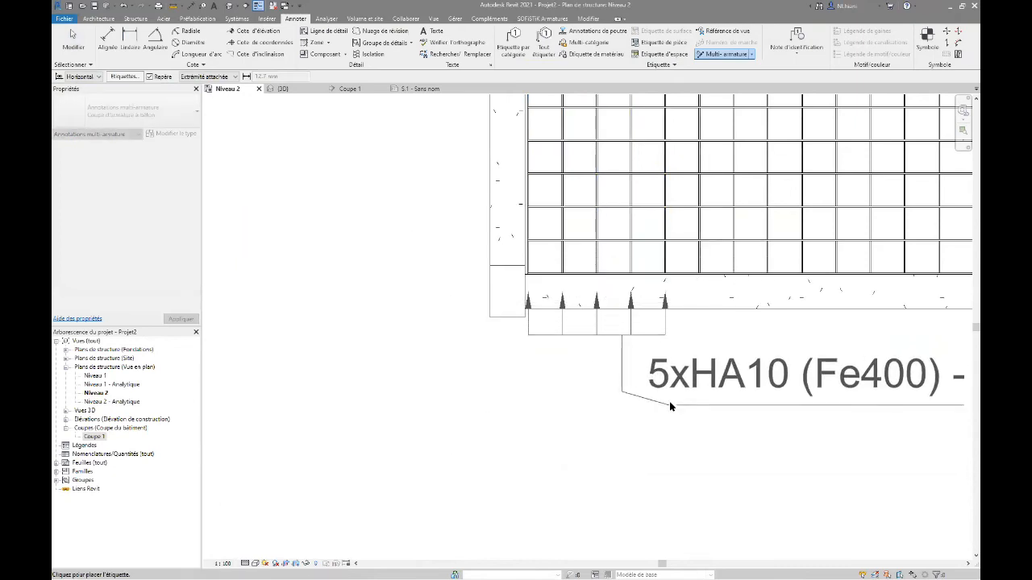
left_click(669, 403)
scroll(622, 401, "down", 1)
middle_click_drag(620, 401, 471, 395)
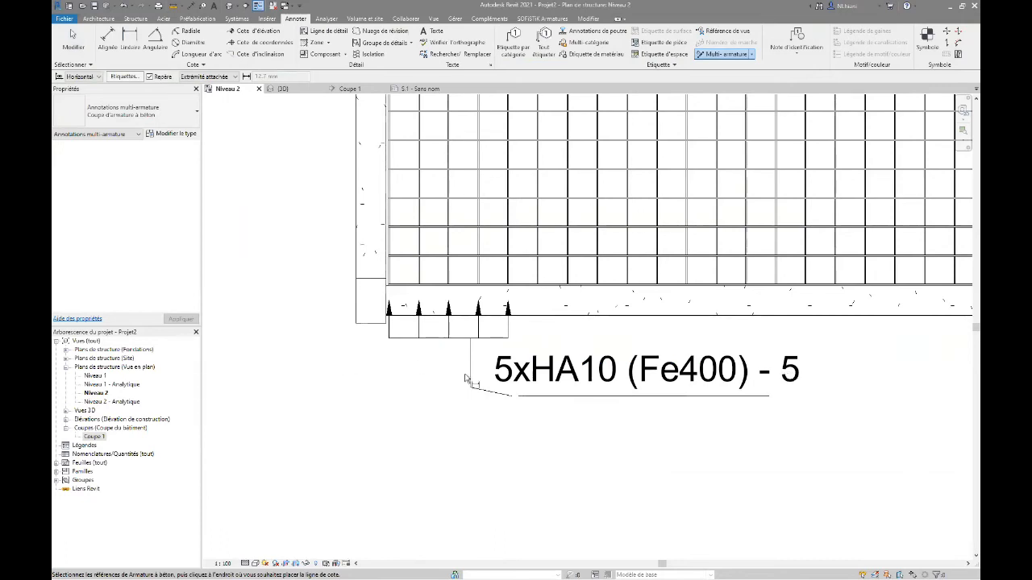
Step: Set the multi-rebar annotation command to the aligned variant, Annotation multi-armature alignée
scroll(578, 368, "down", 2)
middle_click_drag(502, 398, 335, 391)
scroll(428, 290, "down", 5)
middle_click_drag(444, 312, 447, 332)
scroll(448, 332, "up", 1)
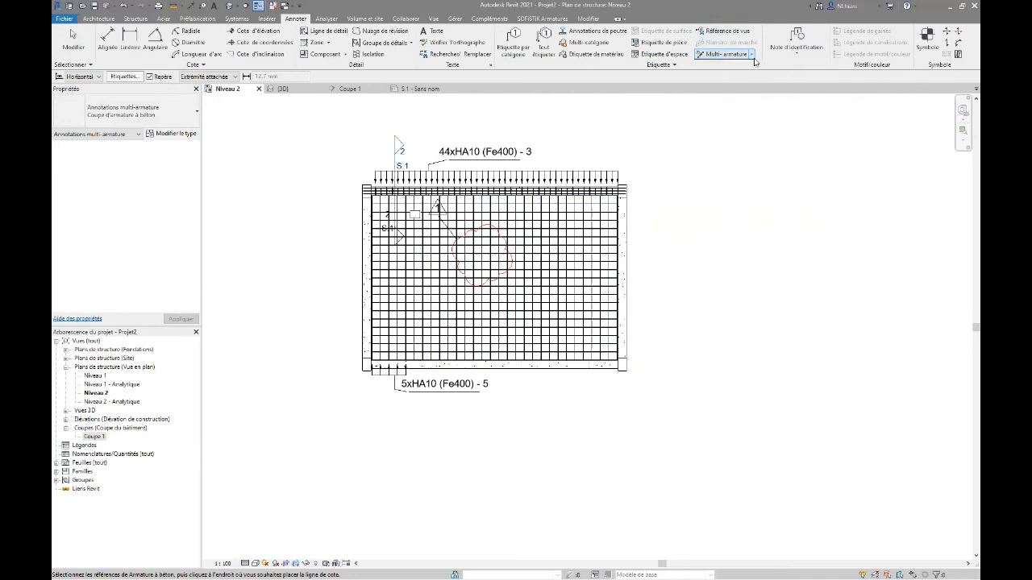
left_click(753, 54)
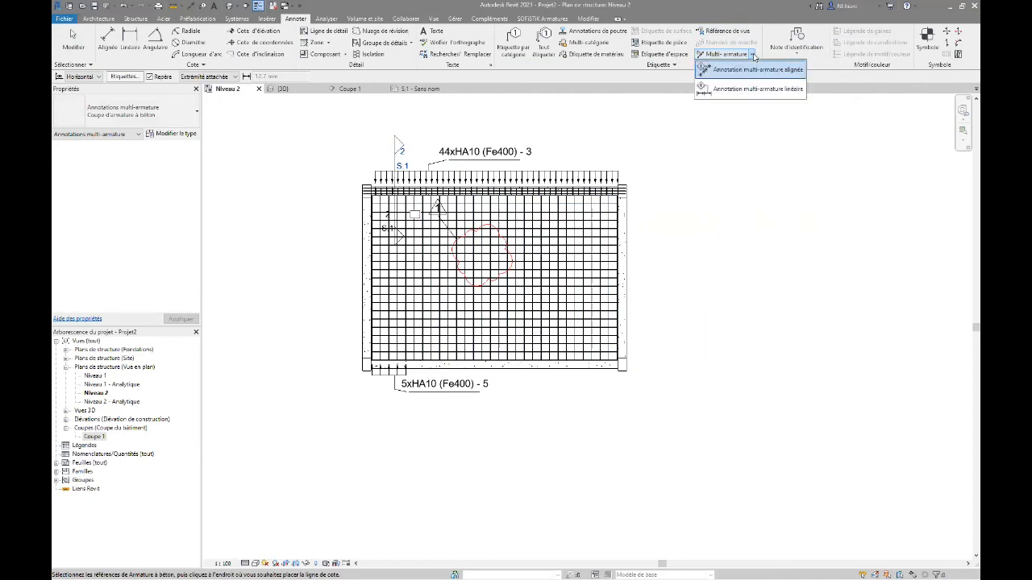
left_click(756, 69)
scroll(445, 208, "up", 4)
middle_click_drag(445, 208, 518, 324)
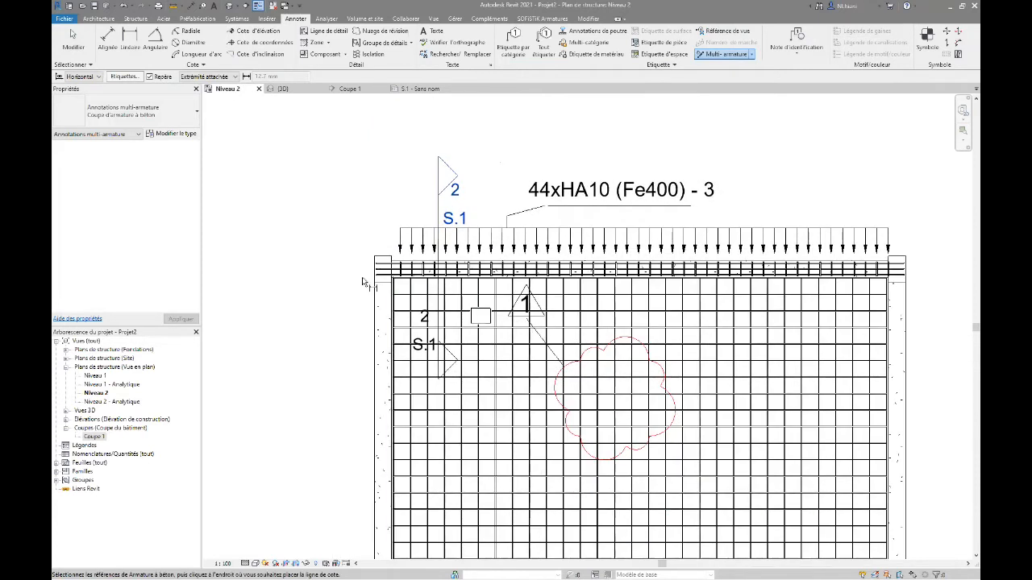
scroll(363, 280, "up", 4)
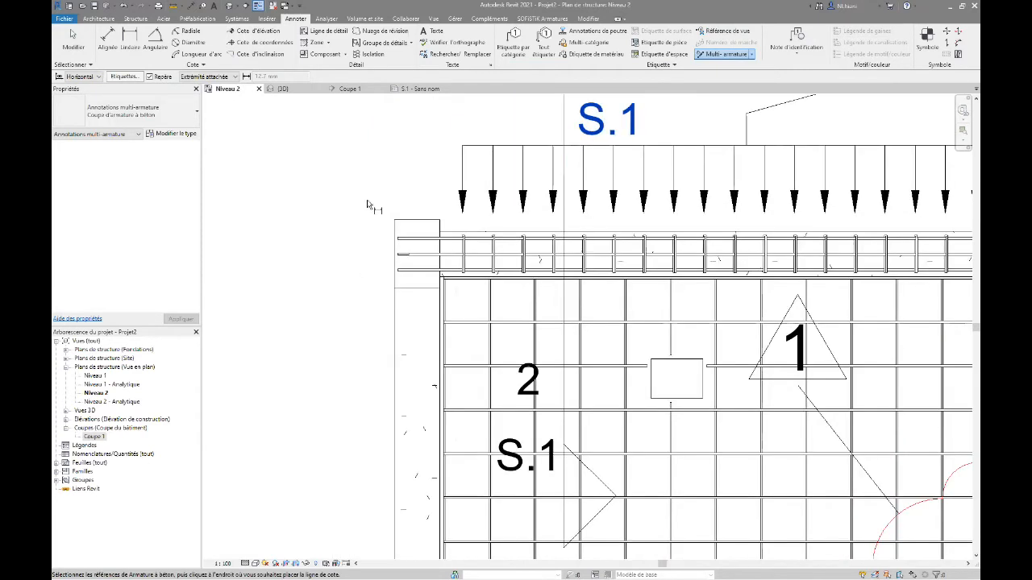
Step: Annotate the beam's three upper longitudinal bars in the Coupe 1 section with one multi-rebar annotation placed above the beam
left_click(351, 89)
scroll(601, 350, "up", 6)
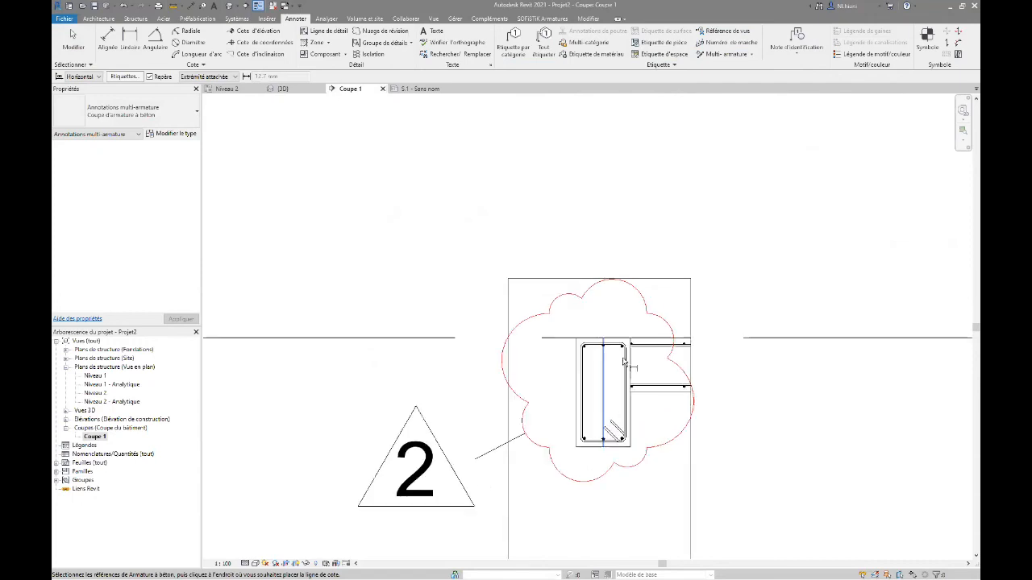
left_click(525, 339)
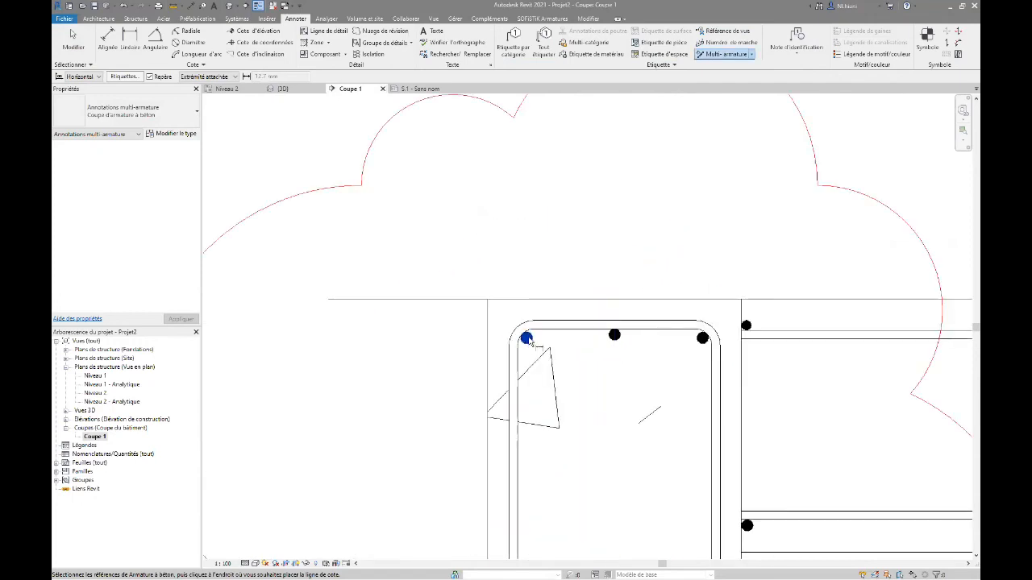
left_click(614, 336)
left_click(702, 337)
scroll(668, 182, "down", 2)
mouse_move(652, 238)
middle_mouse_down()
mouse_move(632, 303)
mouse_move(560, 424)
middle_mouse_up()
left_click(606, 205)
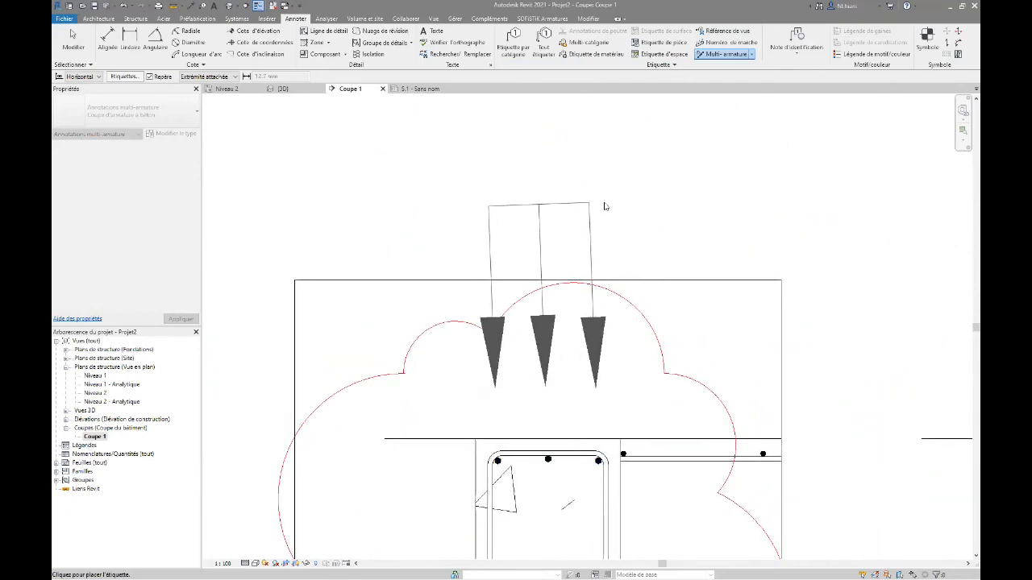
left_click(623, 174)
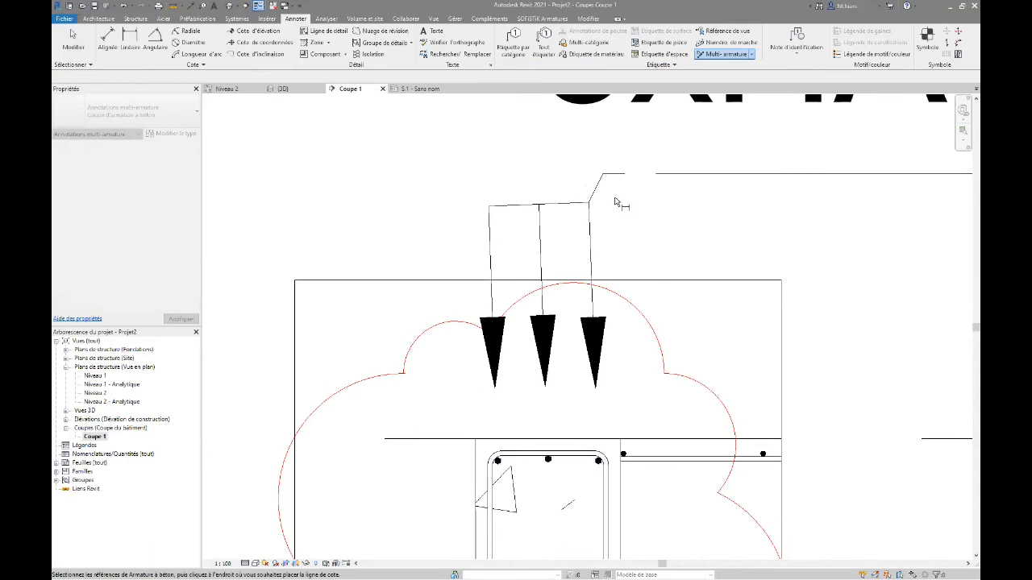
scroll(616, 215, "down", 2)
middle_click_drag(607, 255, 580, 296)
key("Escape")
key("Escape")
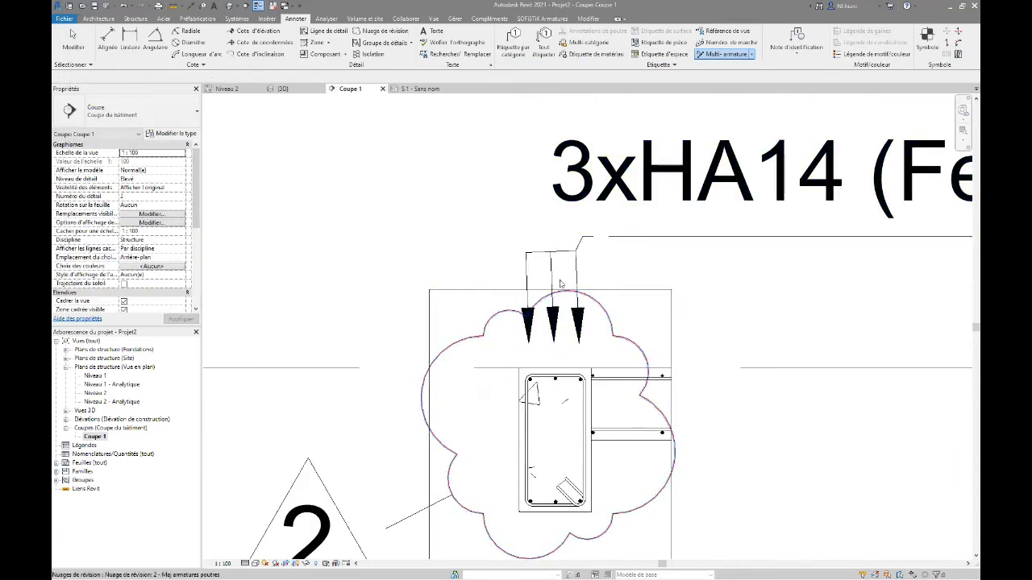
Step: Examine the type properties of the multi-rebar annotation above the beam in the Coupe 1 section, including its tag family and dimension style
scroll(516, 286, "down", 1)
middle_click_drag(516, 286, 403, 279)
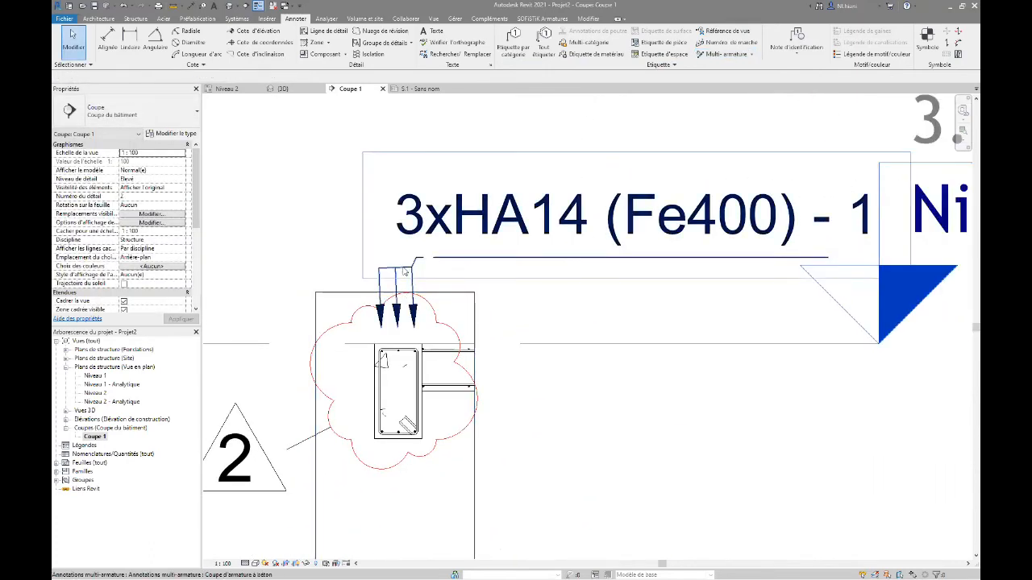
left_click(404, 279)
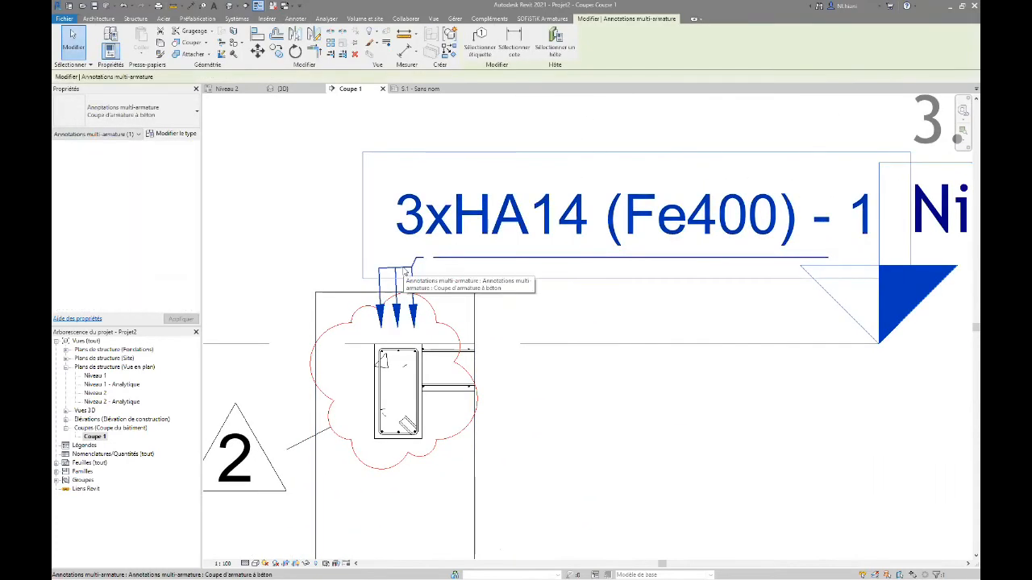
left_click(173, 134)
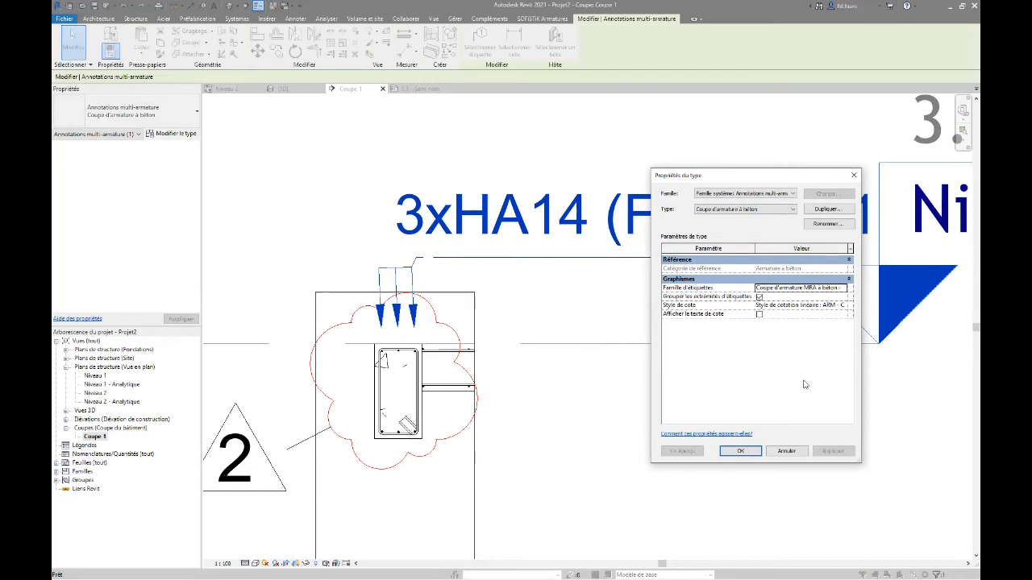
key("Escape")
key("Escape")
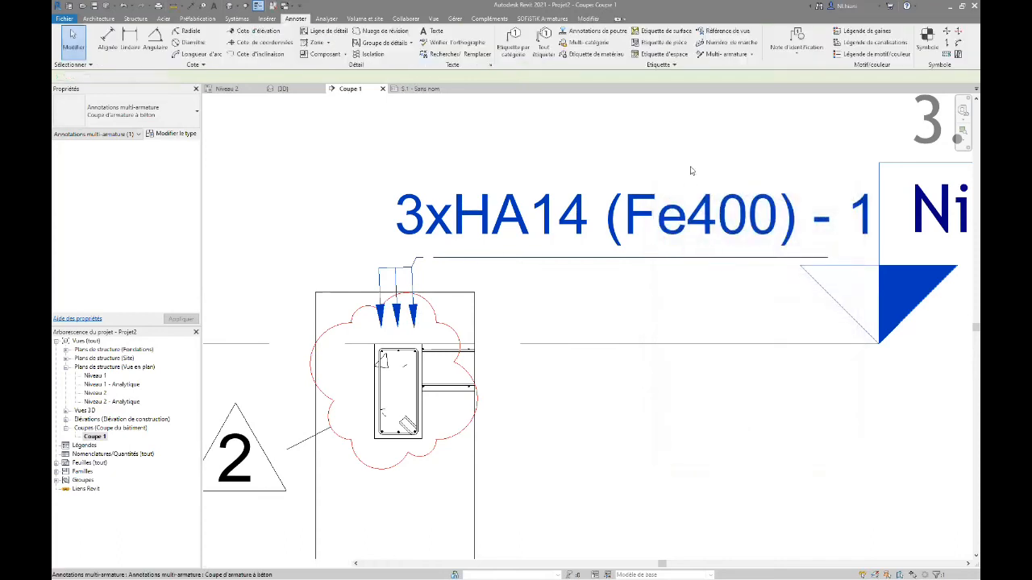
left_click(599, 231)
scroll(588, 286, "down", 2)
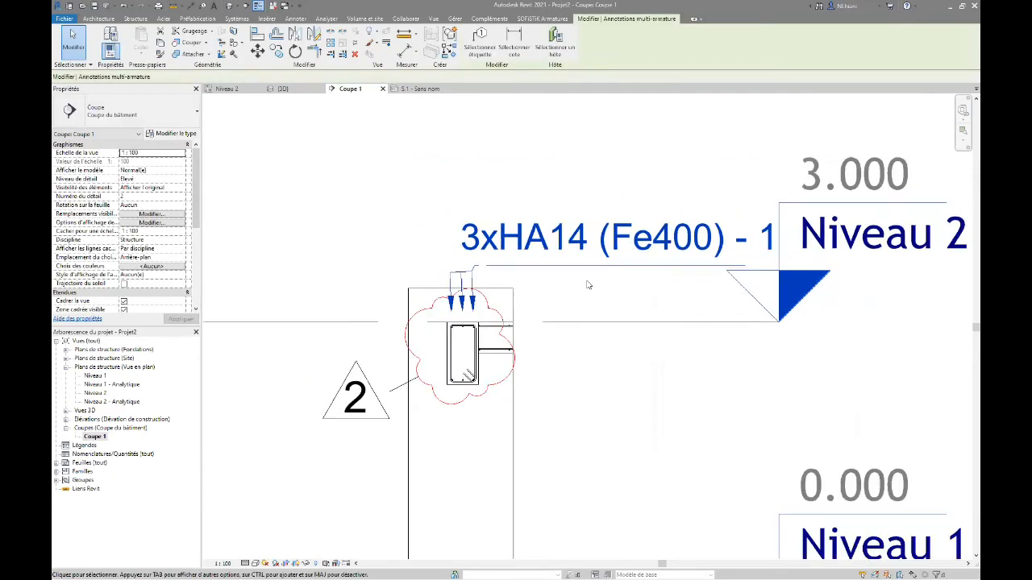
scroll(451, 270, "up", 2)
key("Escape")
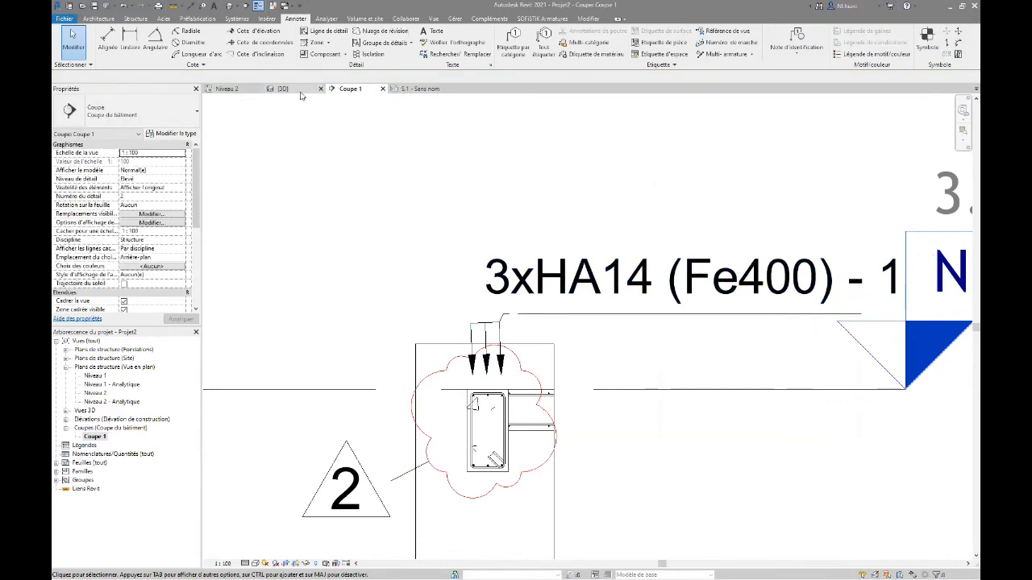
Step: Return to the Niveau 2 plan and look over the beam annotation and the slab's bar sets
left_click(223, 89)
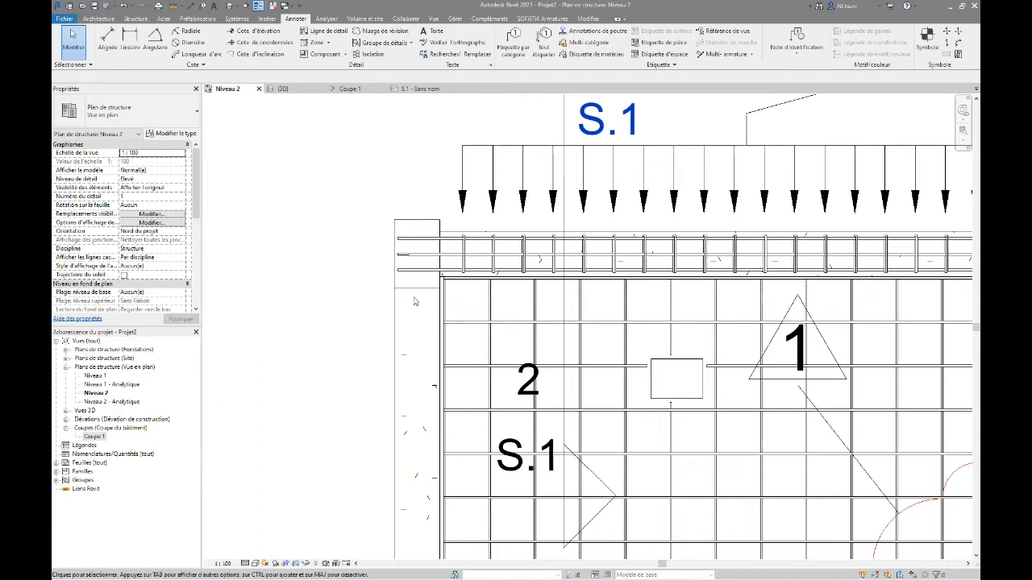
scroll(415, 334, "down", 5)
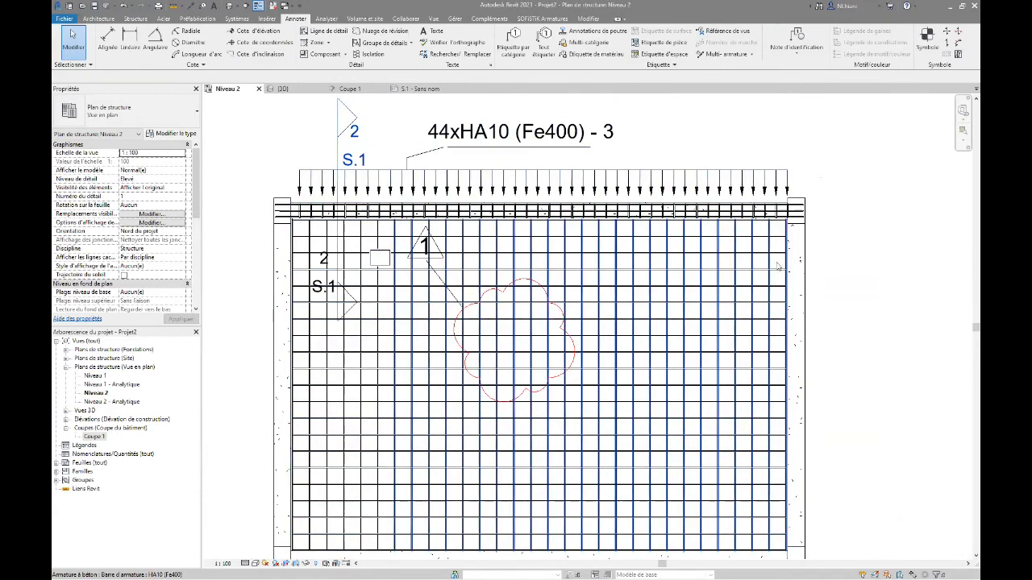
middle_click_drag(566, 327, 455, 243)
middle_click_drag(597, 308, 595, 323)
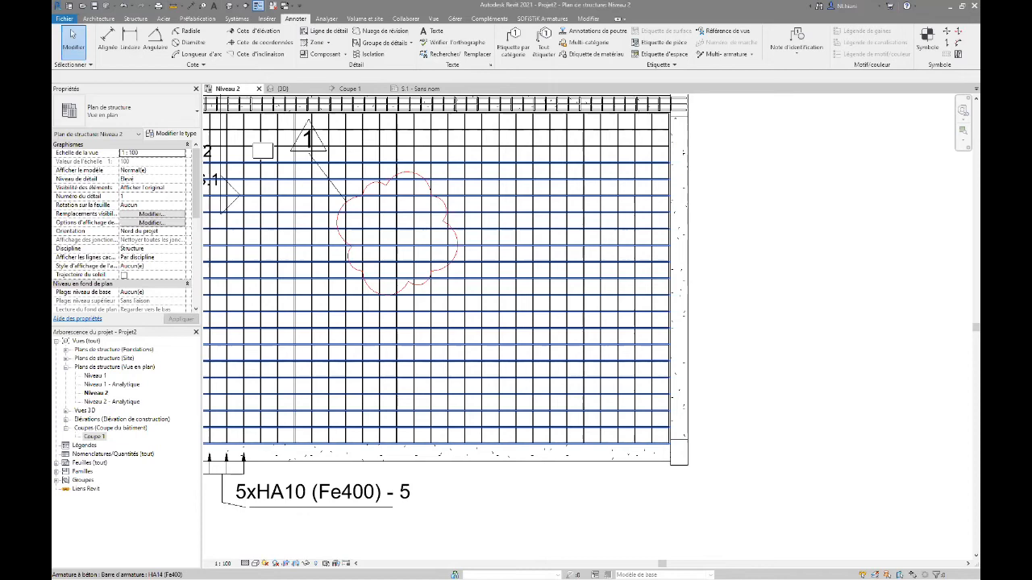
middle_click_drag(629, 412, 810, 507)
mouse_move(434, 177)
middle_mouse_down()
mouse_move(415, 246)
mouse_move(482, 271)
middle_mouse_up()
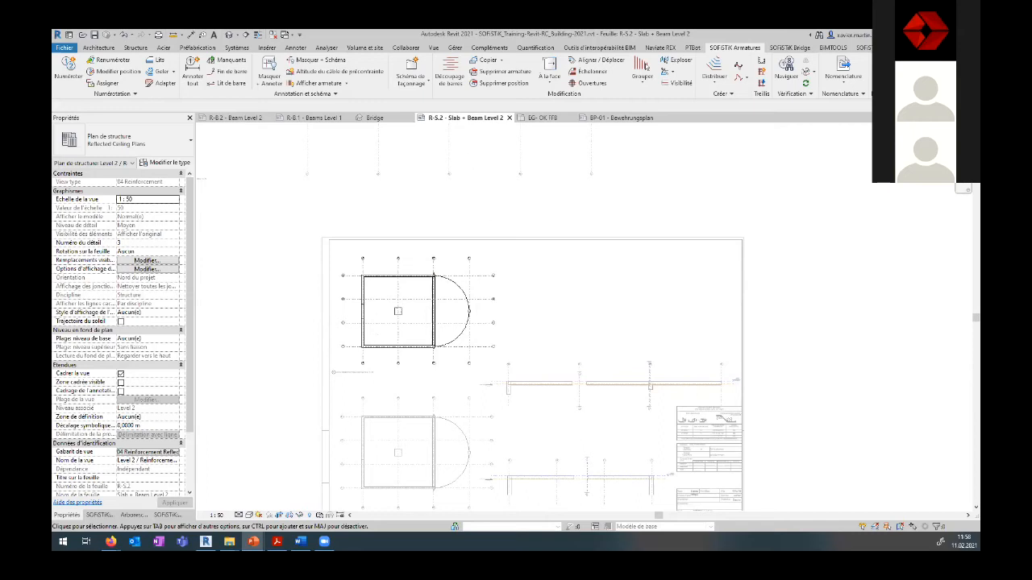
Step: Show the Annotation slide of the presentation and return to the Revit training model
key("shift+F5")
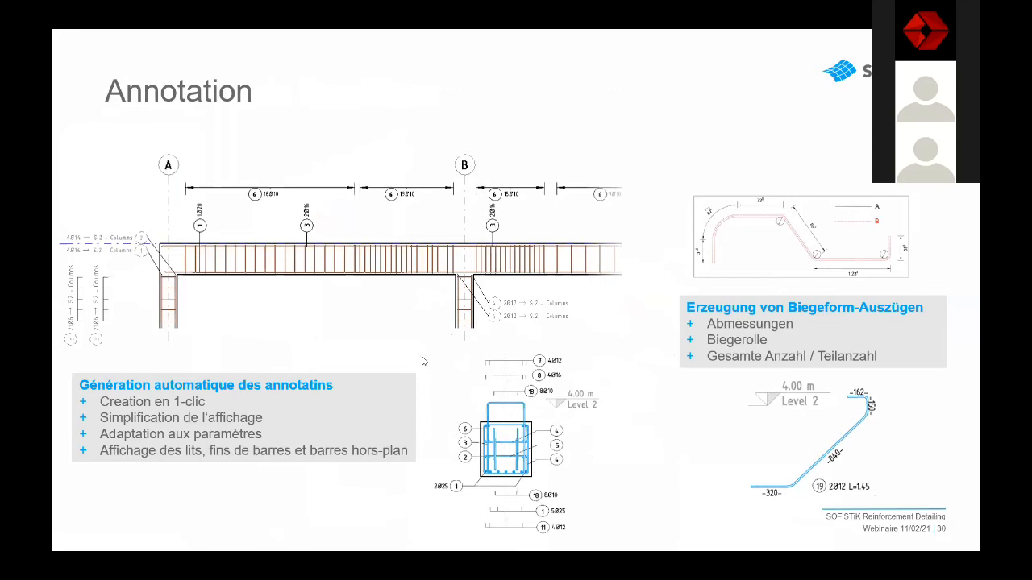
key("alt+Tab")
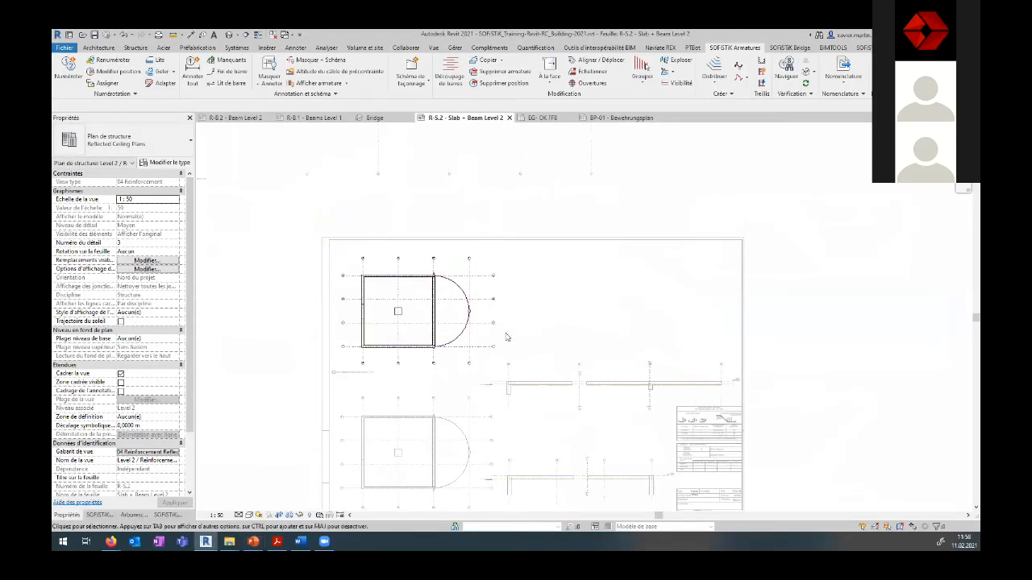
Step: Activate the lower slab plan on the R-S.2 - Slab + Beam Level 2 sheet and automatically annotate all its reinforcement with Annoter tout
double_click(427, 452)
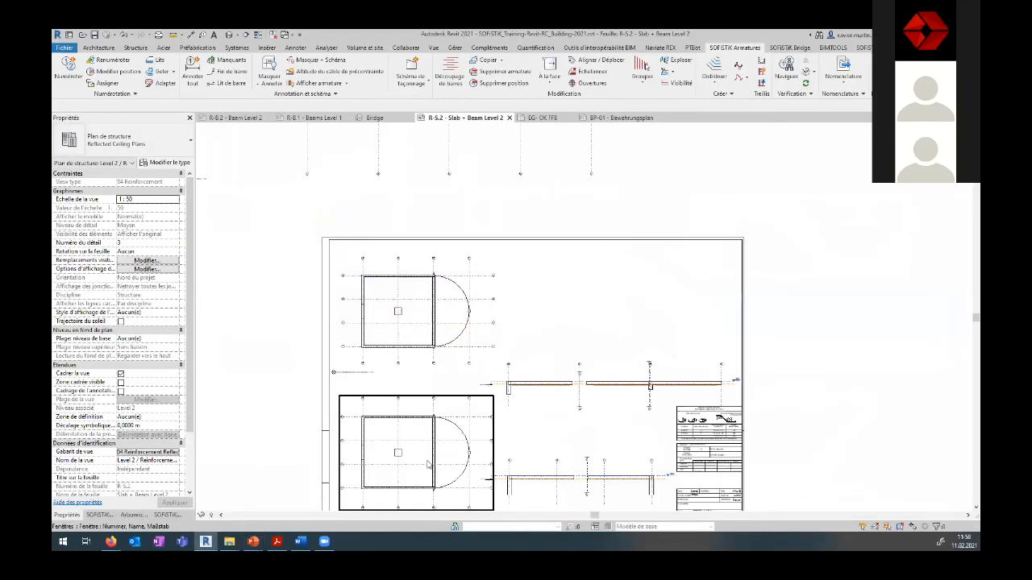
left_click(195, 84)
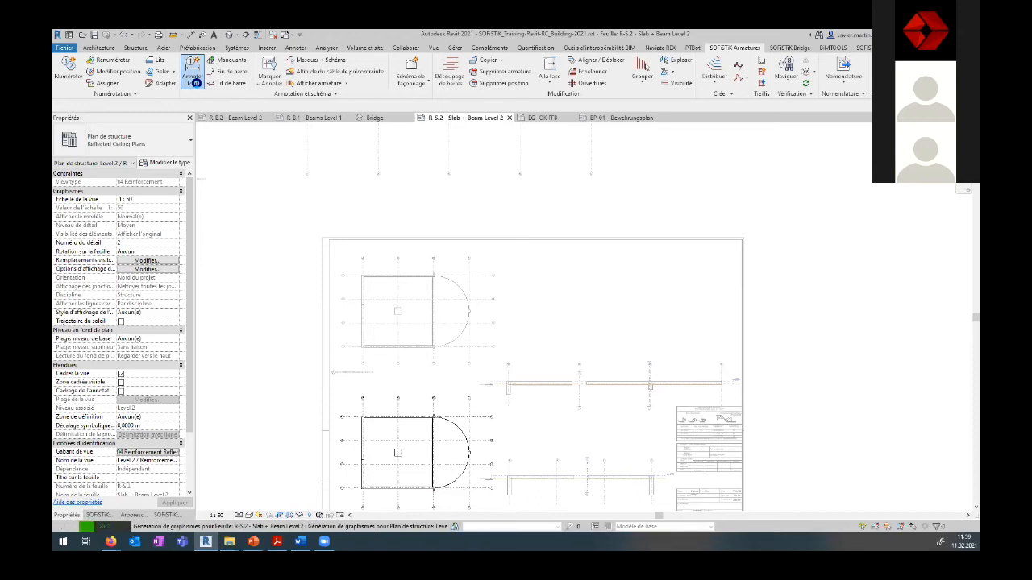
left_click(194, 81)
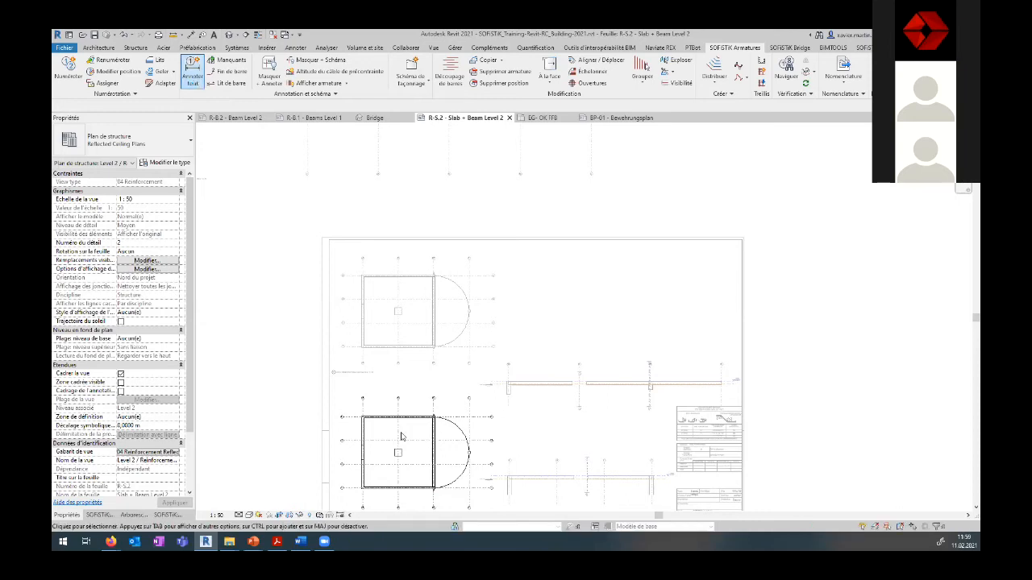
scroll(400, 436, "up", 4)
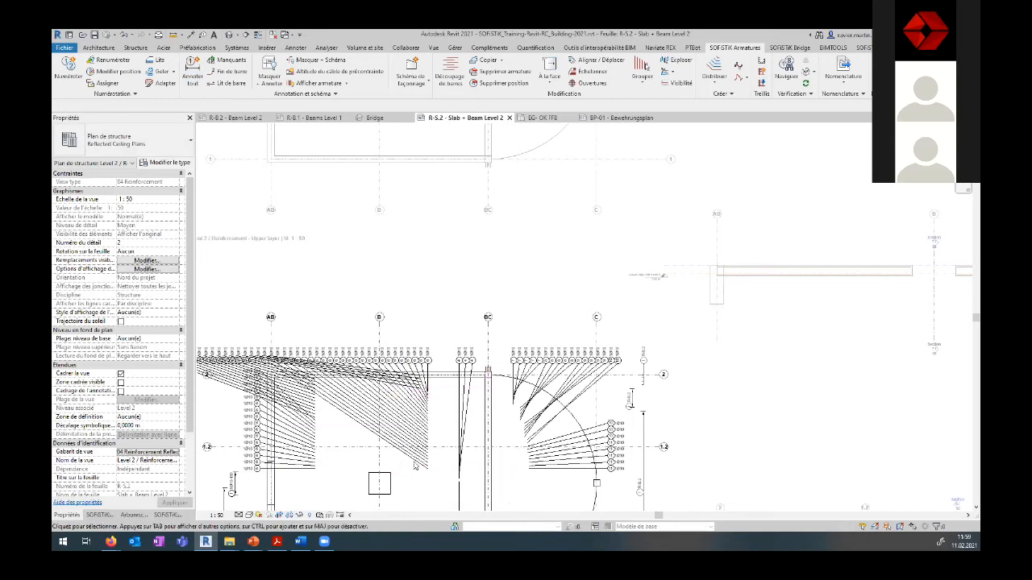
scroll(453, 299, "down", 4)
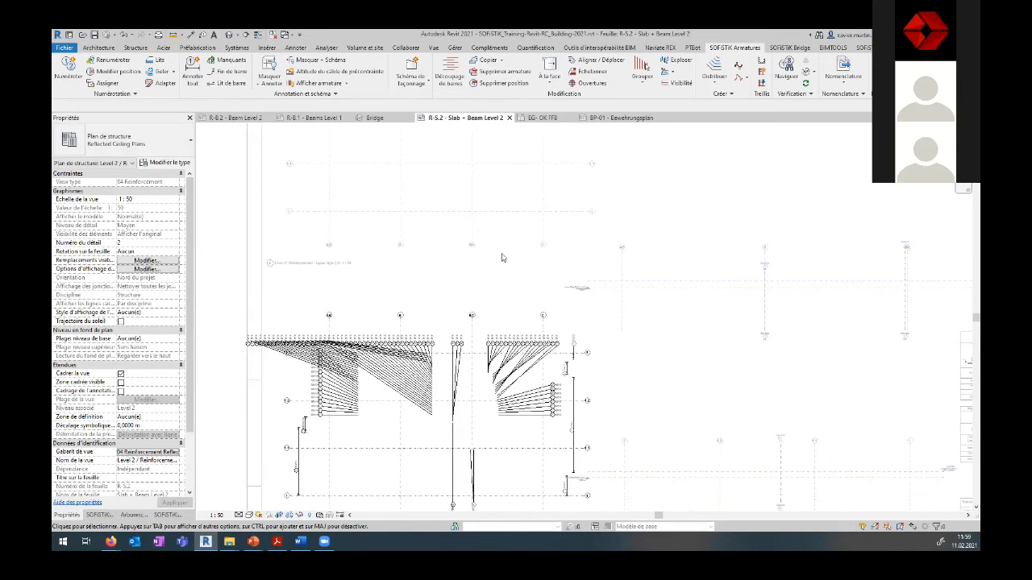
Step: Leave the lower slab plan and activate the upper slab plan's viewport on the same sheet
double_click(445, 159)
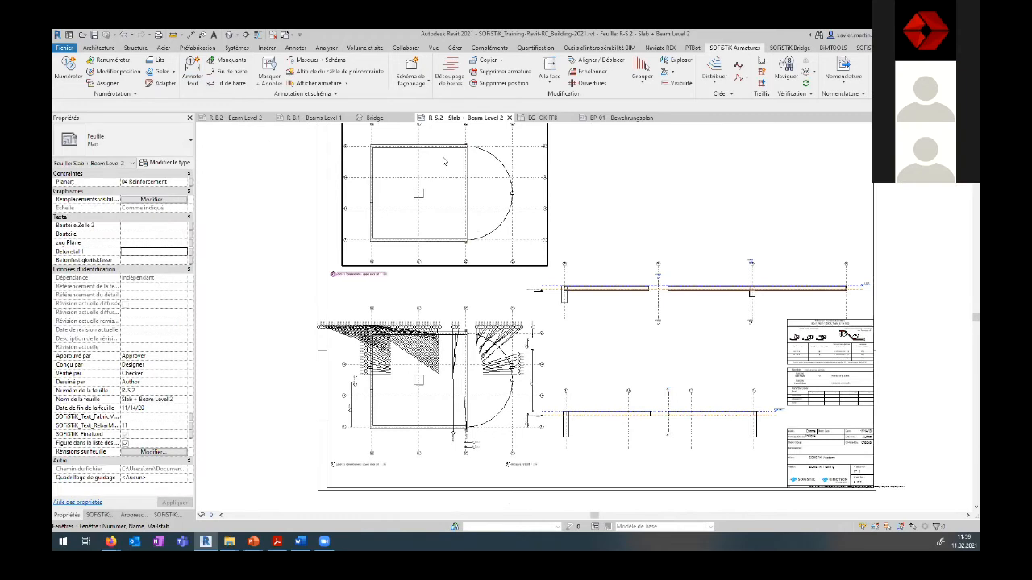
left_click(454, 185)
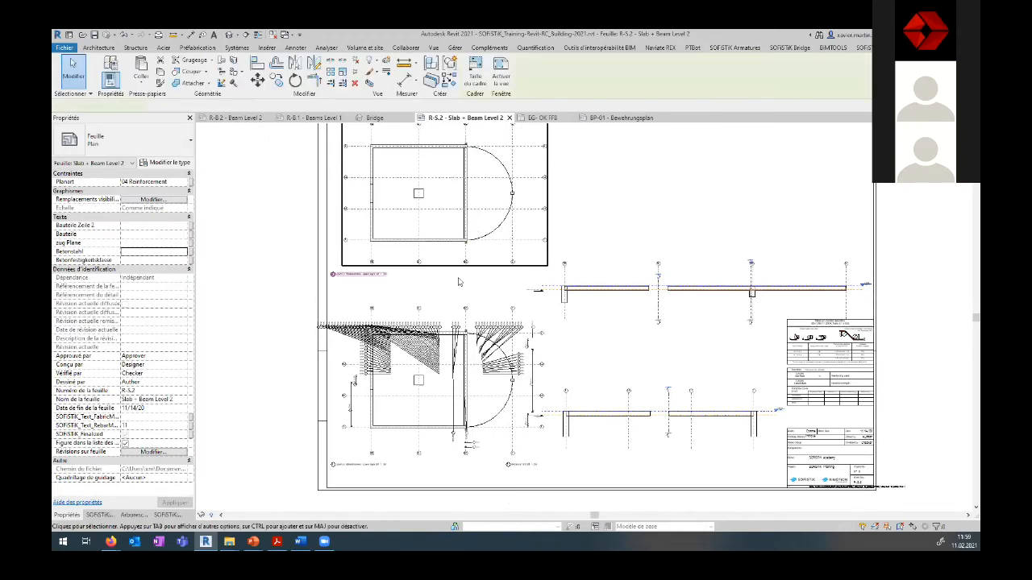
scroll(461, 282, "up", 2)
scroll(411, 347, "up", 3)
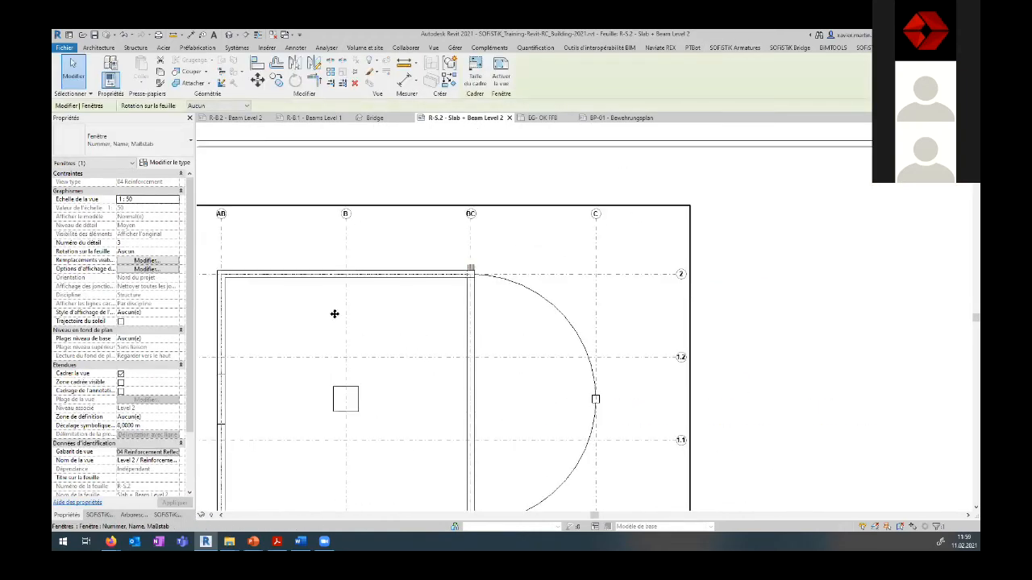
left_click(317, 170)
double_click(432, 390)
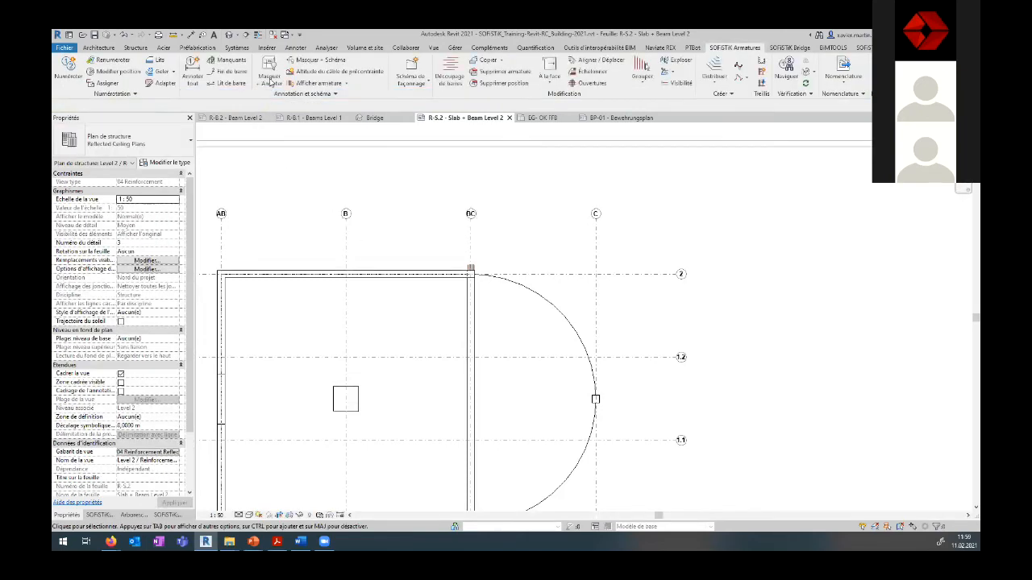
Step: Apply Masquer + Annoter to the horizontal bar set between the slab's left wall and the square column
left_click(271, 81)
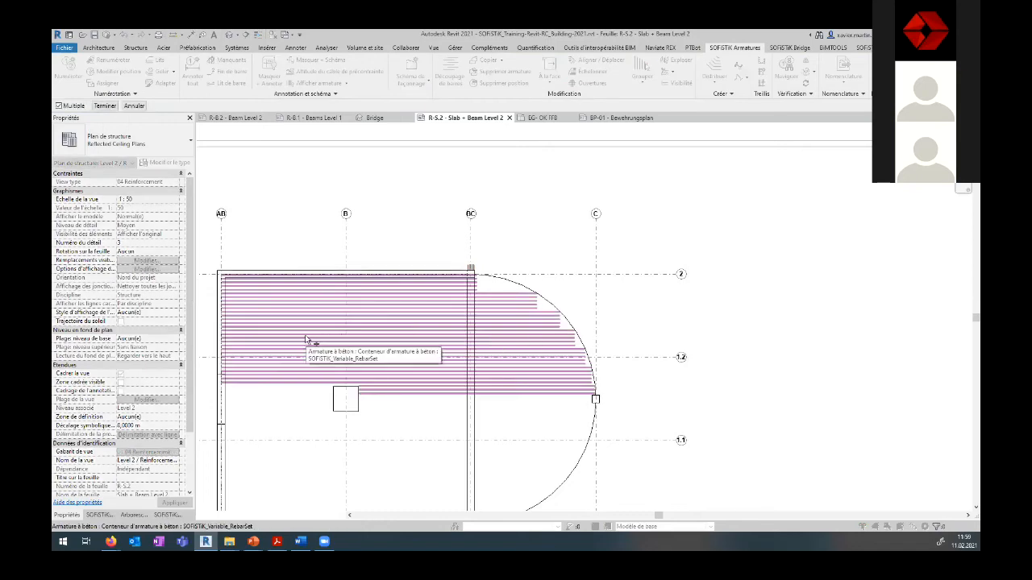
left_click(307, 372)
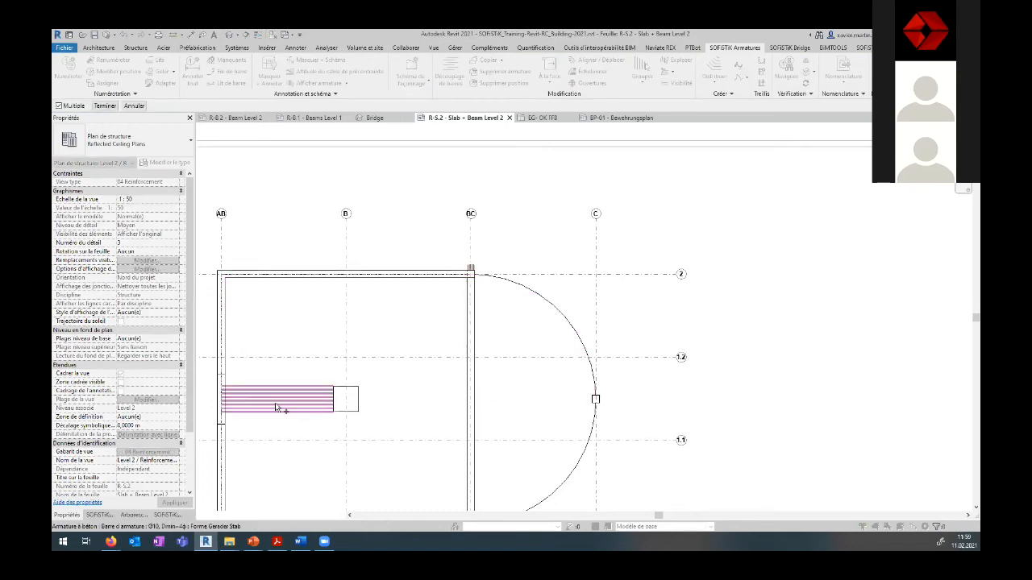
left_click(105, 105)
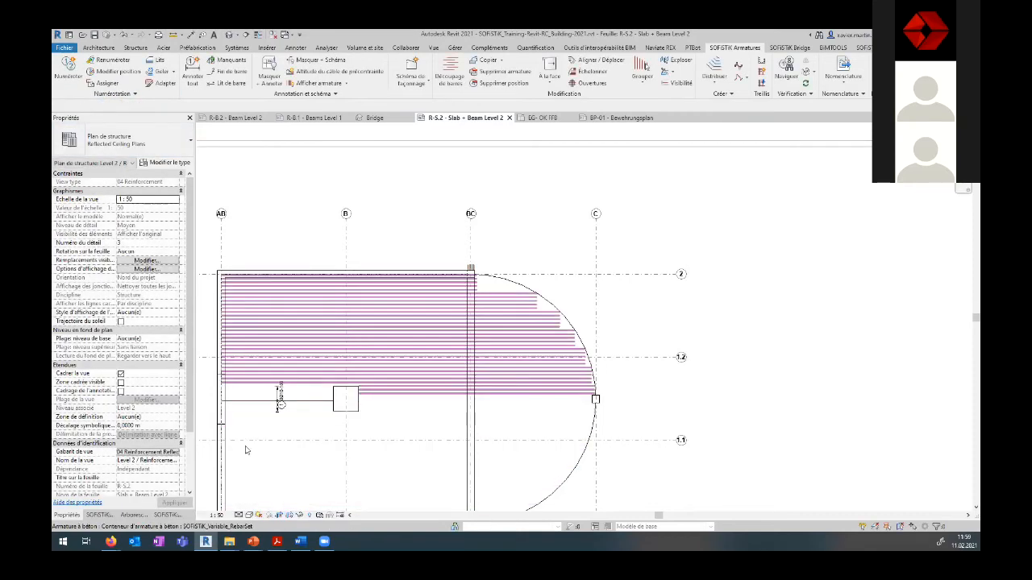
scroll(221, 408, "up", 2)
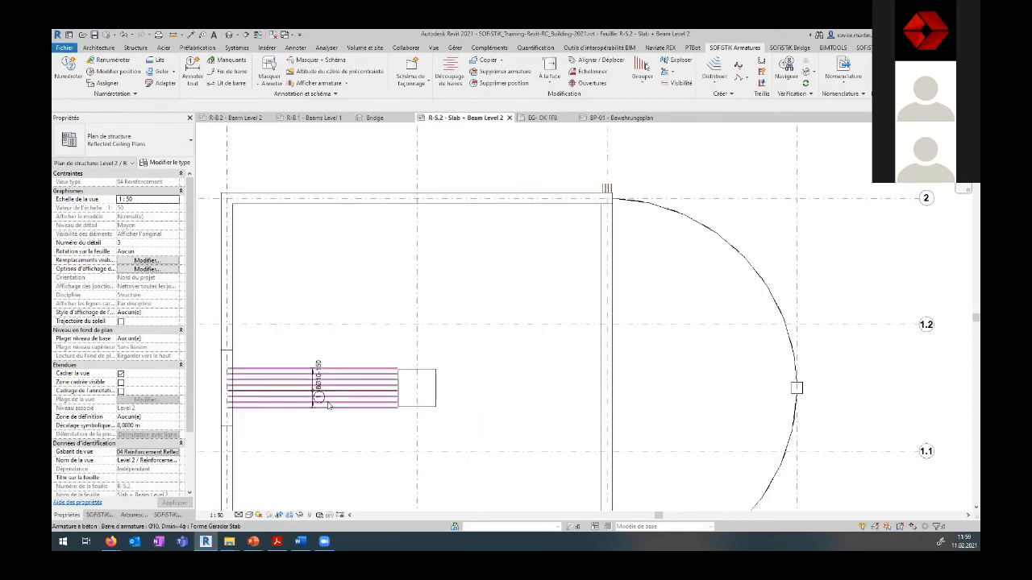
scroll(215, 411, "up", 1)
scroll(215, 413, "up", 2)
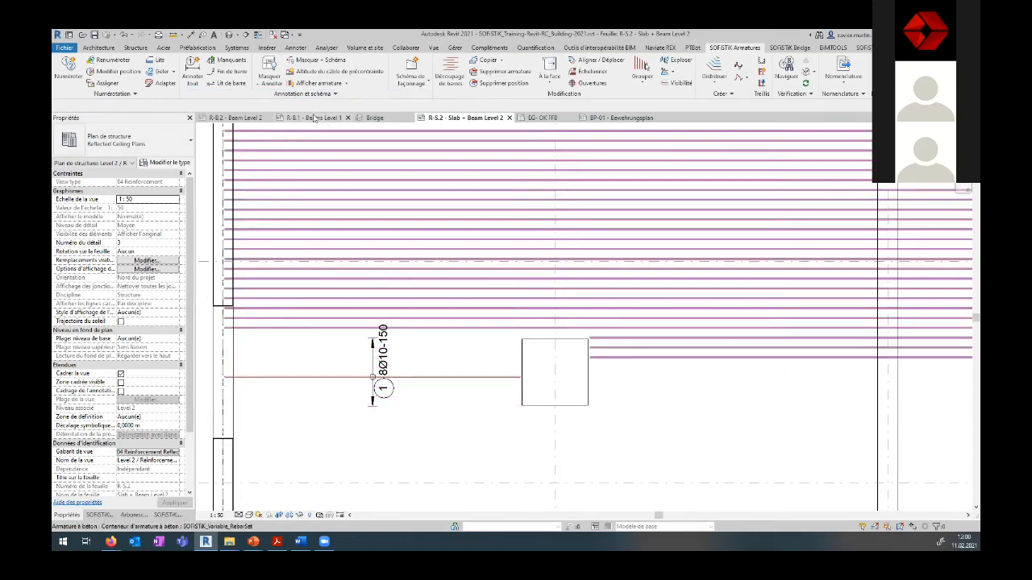
Step: Open the R-B.2 - Beam Level 2 sheet and apply Masquer + Annoter to the beam's stirrup sets in Section 4 / B2
left_click(234, 118)
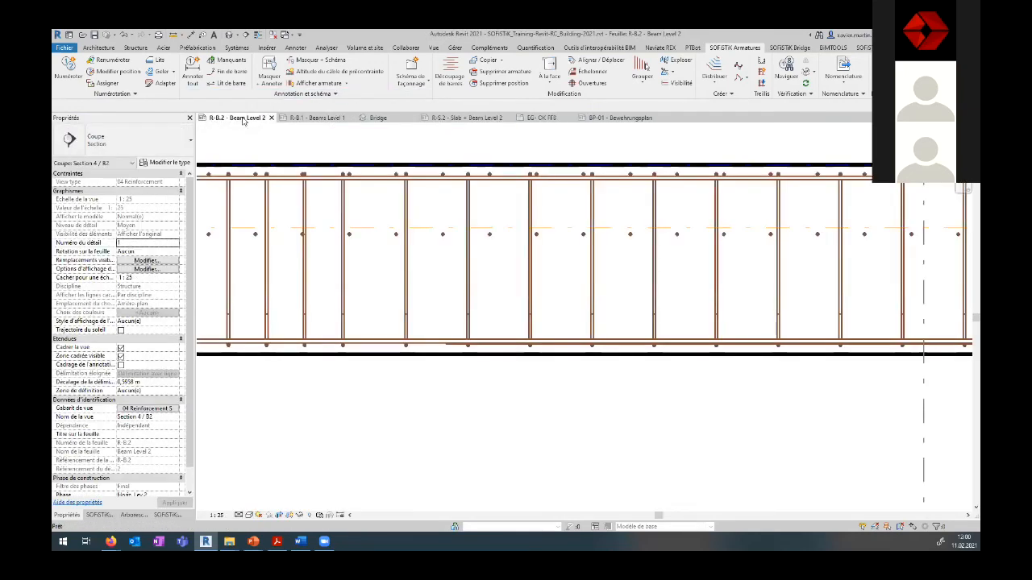
scroll(503, 436, "down", 4)
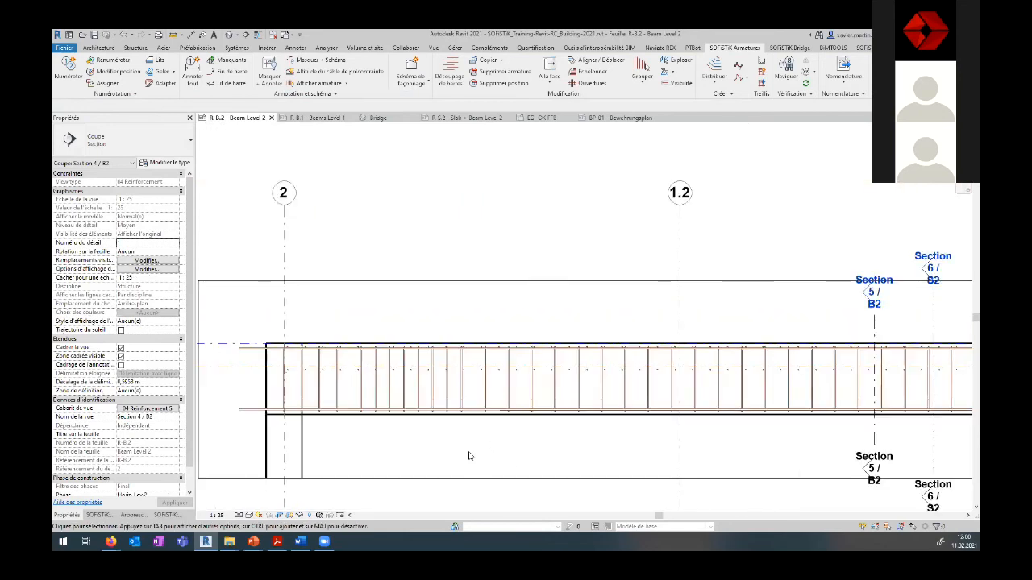
scroll(518, 414, "down", 3)
middle_click_drag(454, 437, 555, 414)
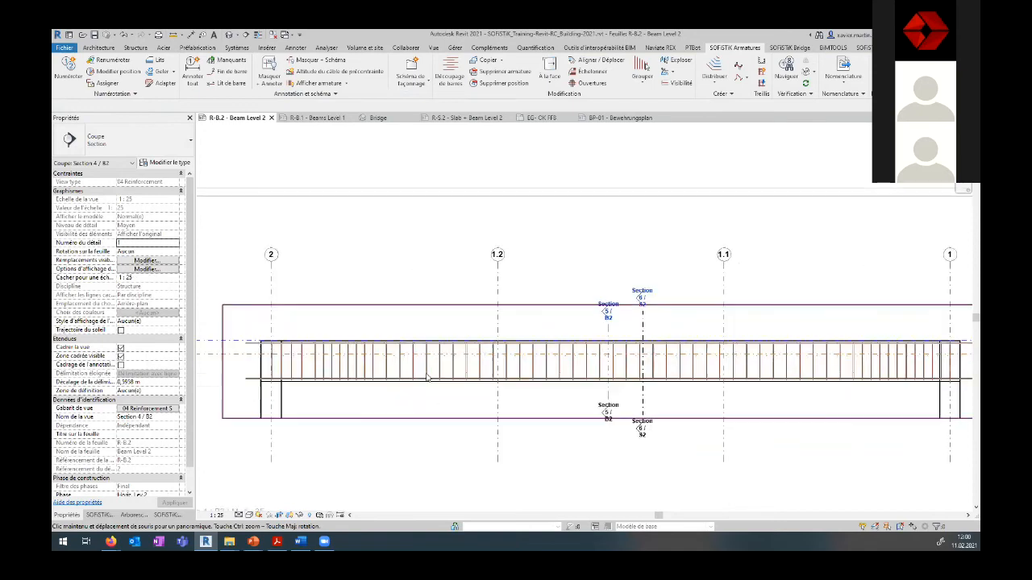
left_click(266, 72)
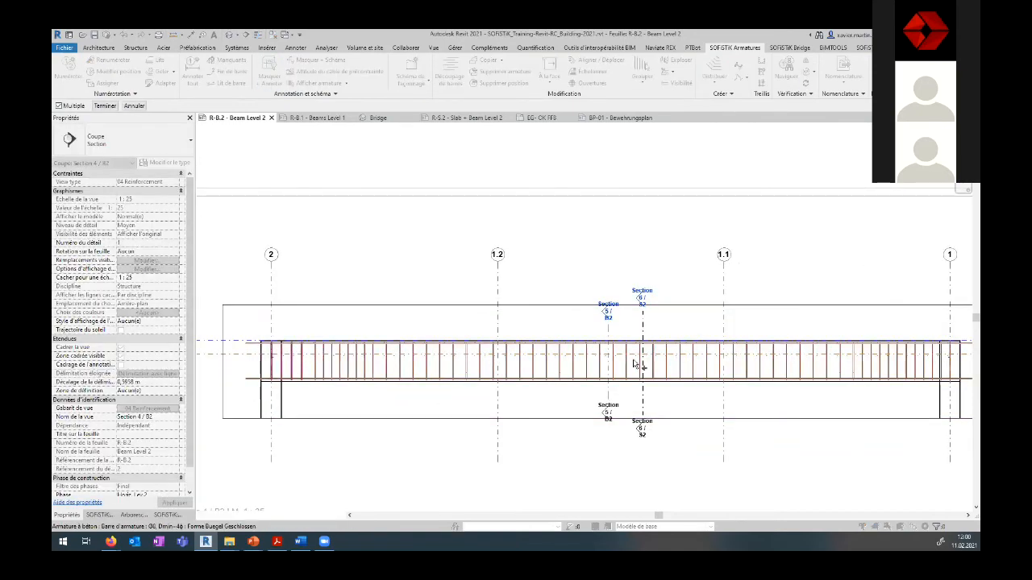
scroll(627, 389, "down", 2)
left_click_drag(831, 373, 400, 370)
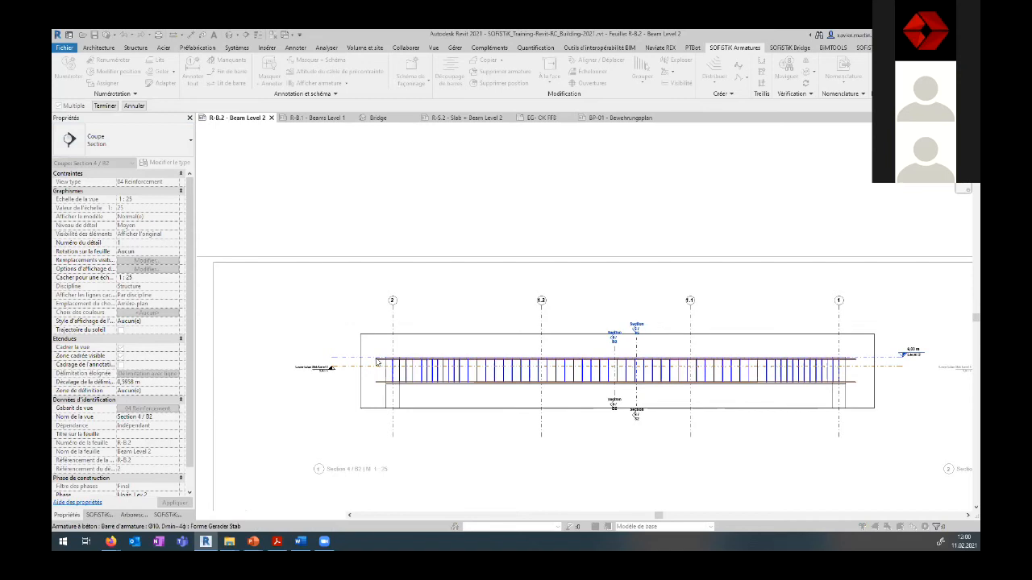
left_click(109, 106)
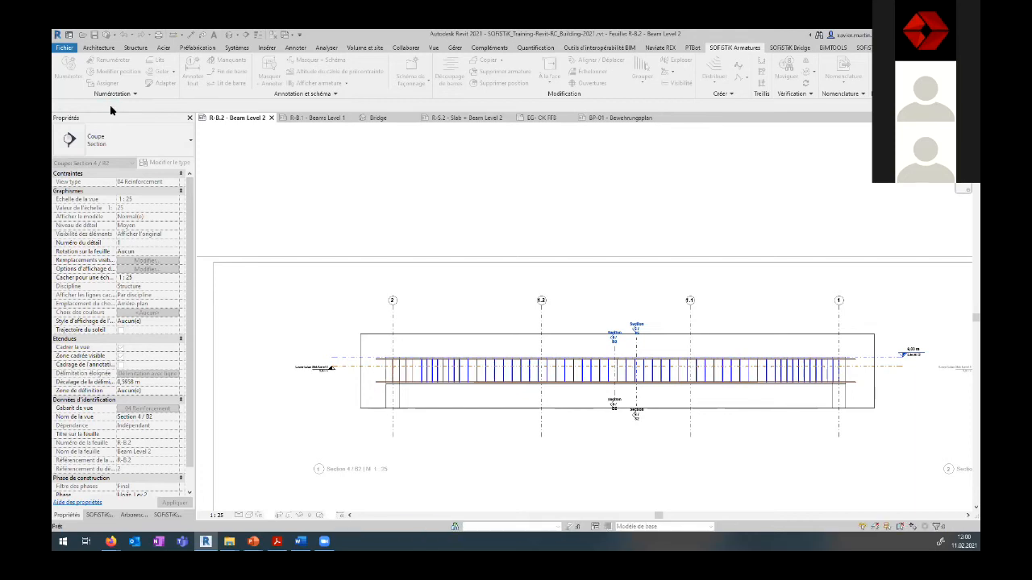
scroll(444, 381, "up", 6)
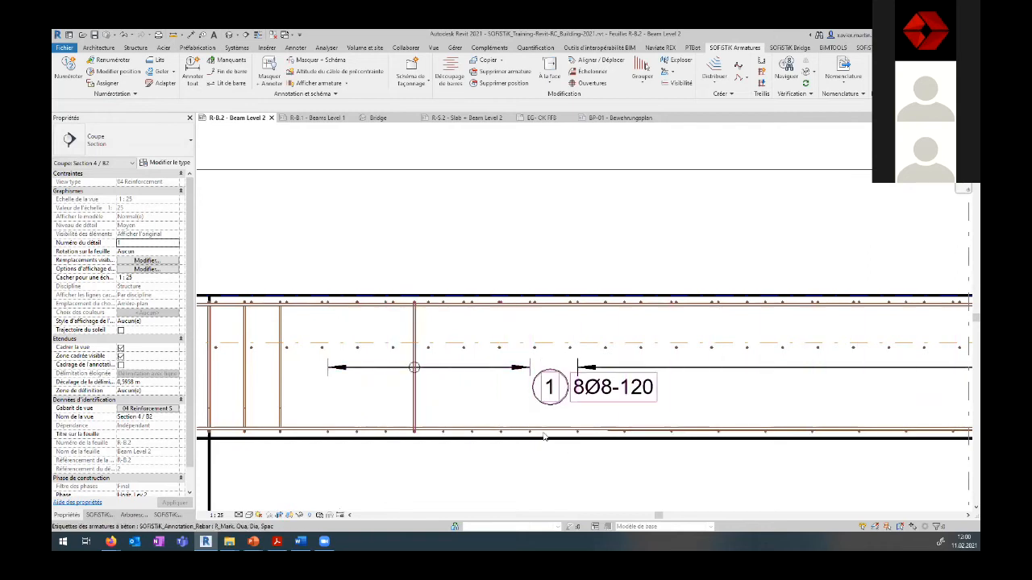
scroll(657, 466, "down", 4)
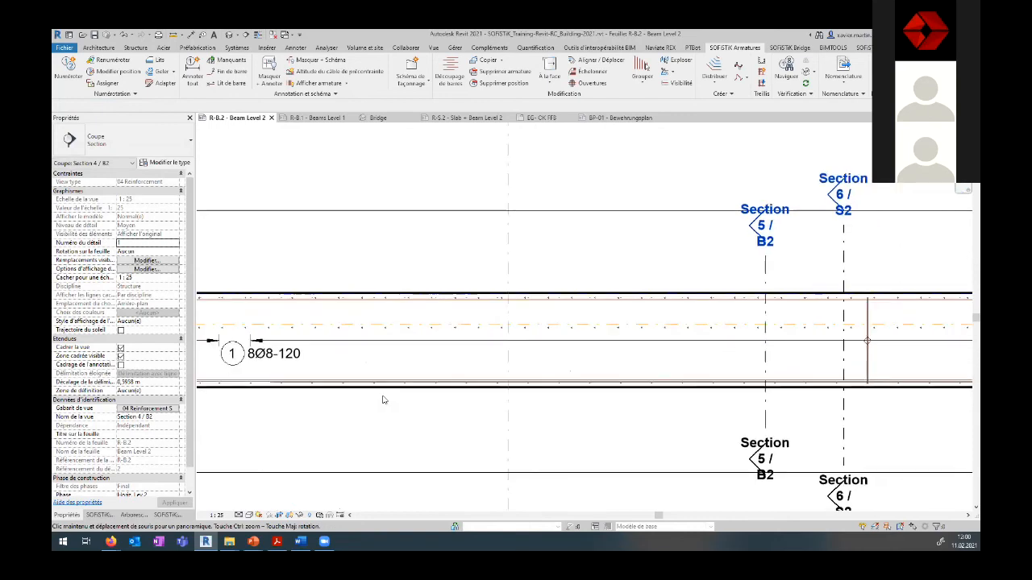
scroll(398, 422, "up", 1)
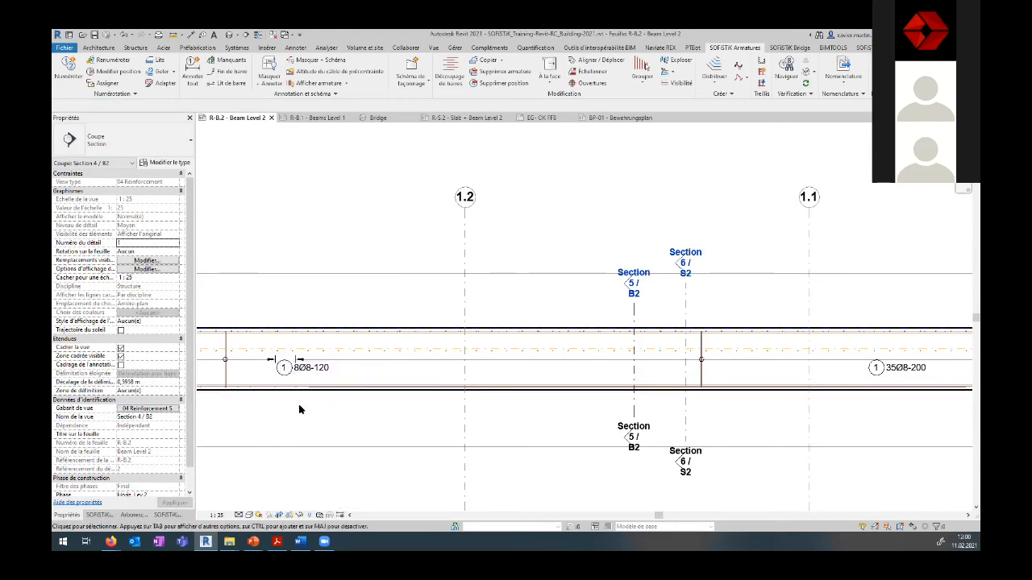
Step: Apply Masquer + Schéma to the short stirrup set at the beam's support on axis 2 in Section 4 / B2
scroll(307, 405, "down", 1)
middle_click_drag(392, 452, 577, 450)
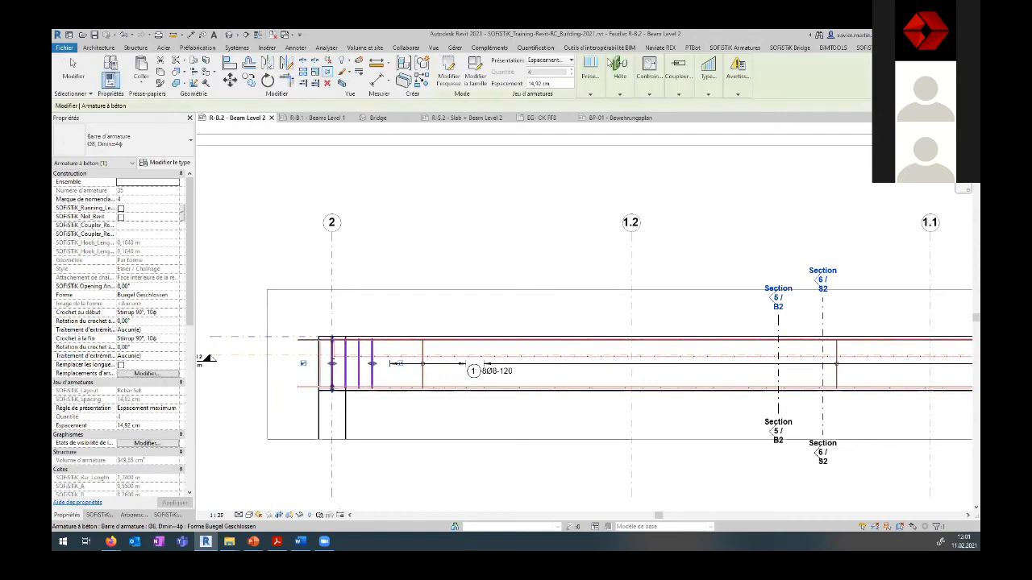
left_click(746, 48)
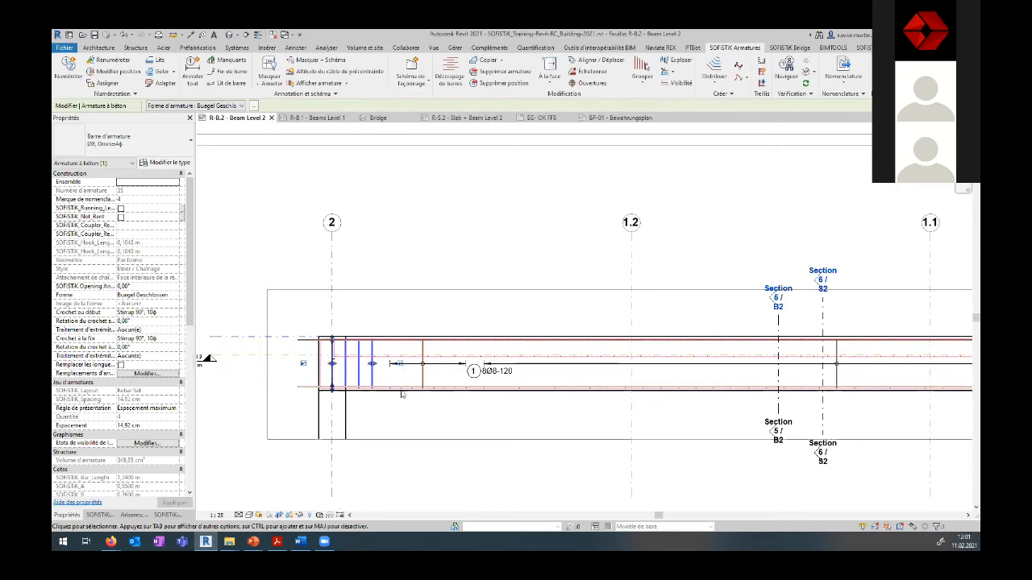
left_click(317, 61)
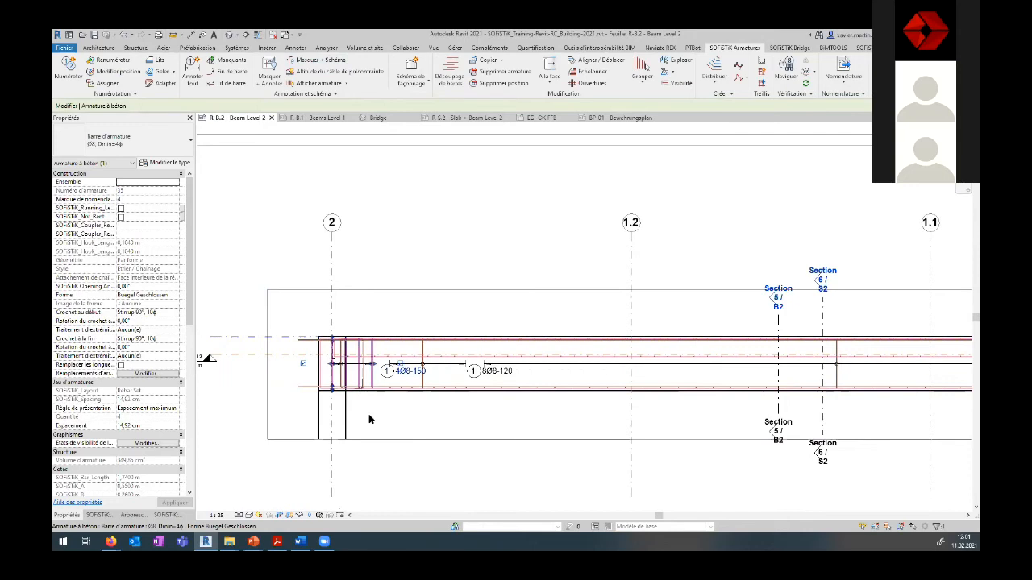
scroll(371, 395, "up", 3)
key("Escape")
key("Escape")
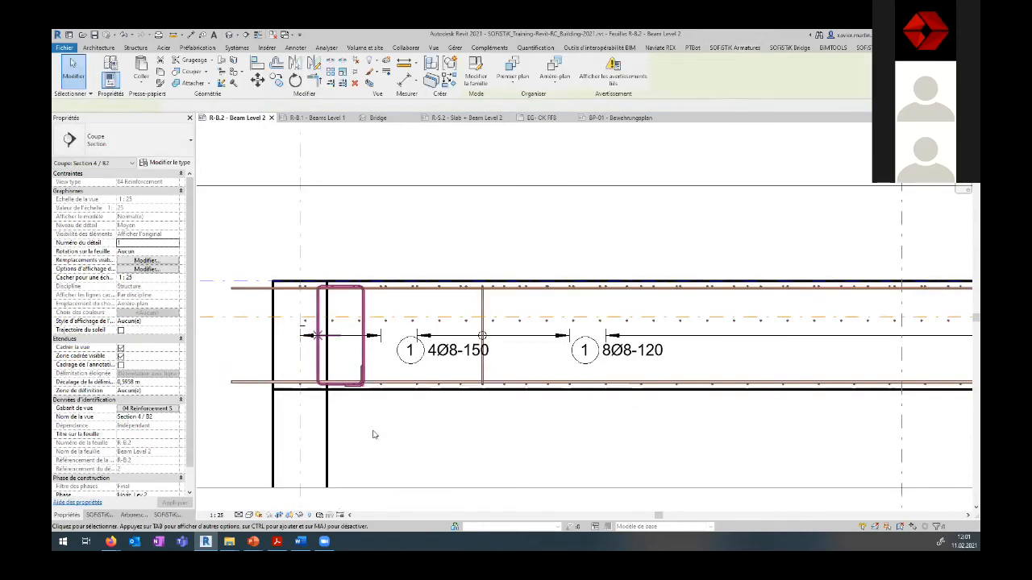
Step: Try to move the stirrup shape detail at axis 2 upward, out of the beam
left_click(364, 368)
left_click_drag(364, 366, 364, 260)
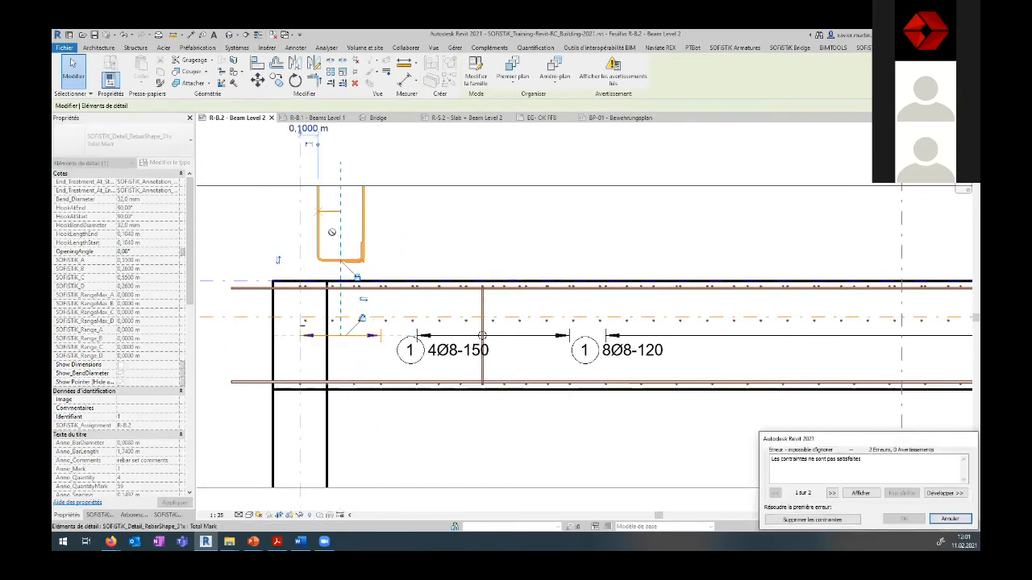
key("Escape")
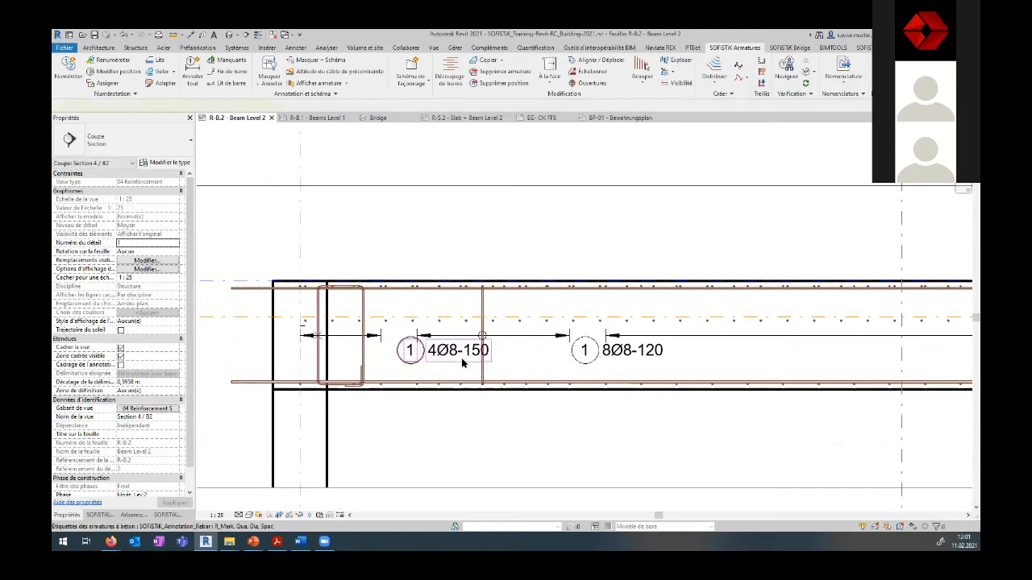
Step: Change the 4Ø8-150 stirrup tag's type to R_Mark, Qua, Dia and finally to R_Mark, Qua, Dia, Spac, Length
left_click(463, 364)
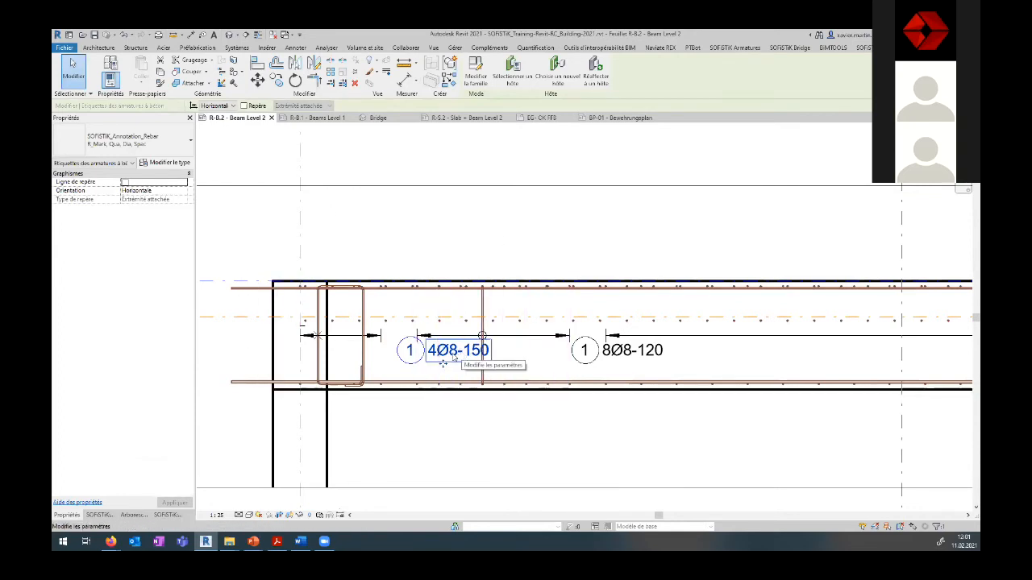
left_click(102, 147)
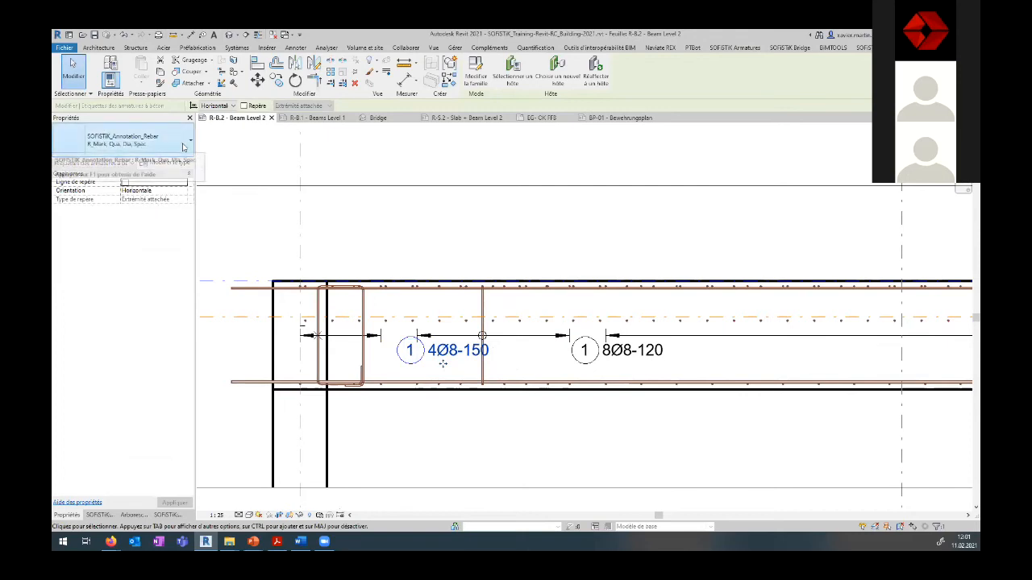
left_click(185, 147)
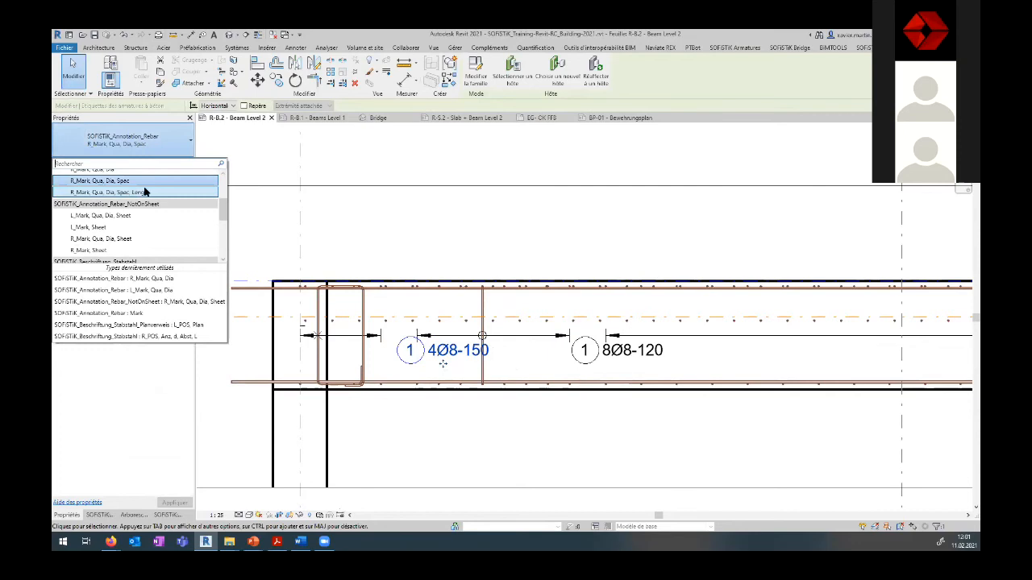
scroll(147, 201, "up", 1)
left_click(133, 218)
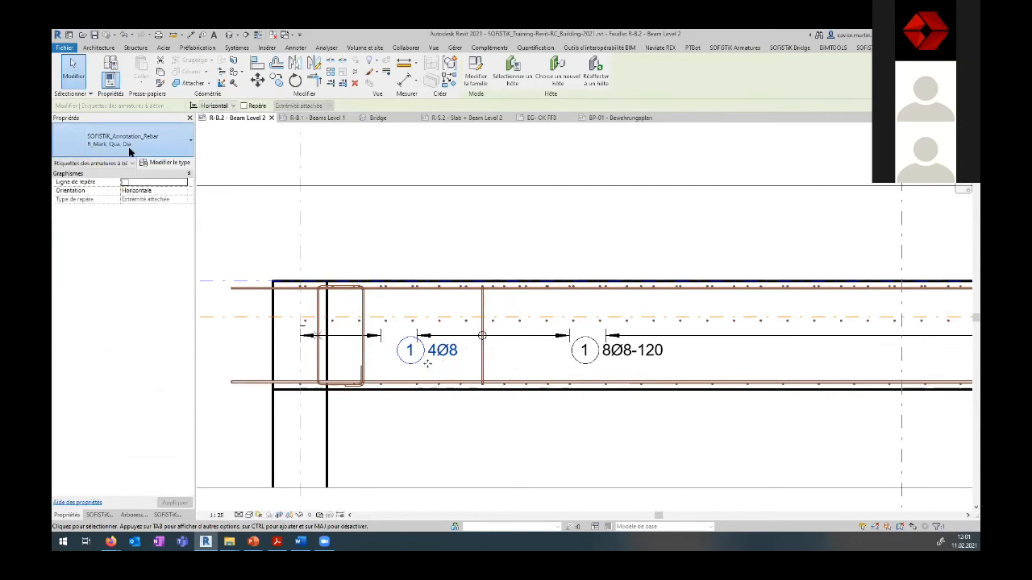
left_click(129, 152)
left_click(135, 208)
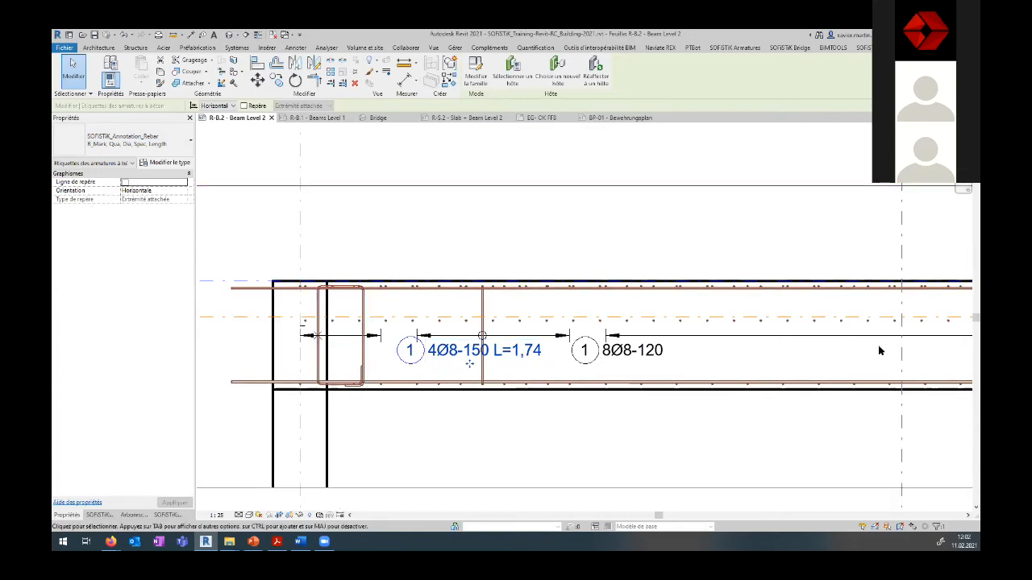
Step: Switch to the BP-01 - Bewehrungsplan sheet and examine the bar annotations on the slab plan
scroll(828, 463, "down", 2)
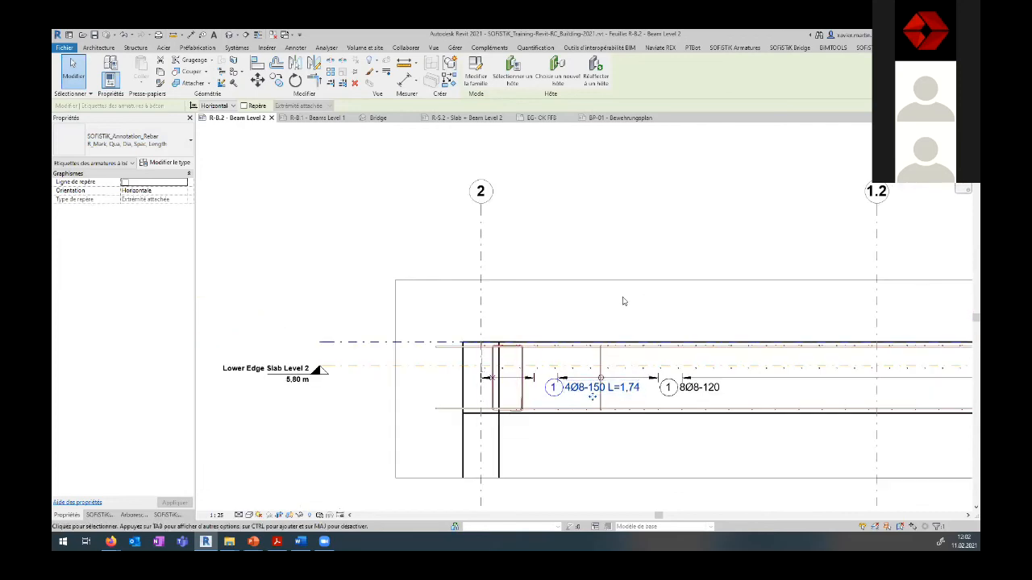
scroll(449, 266, "down", 2)
scroll(463, 322, "down", 3)
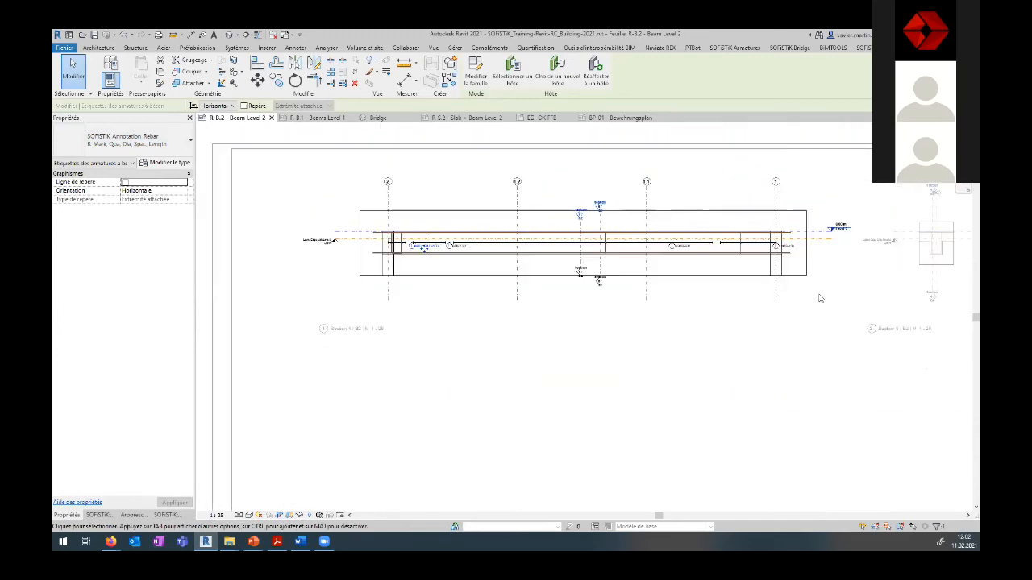
left_click(619, 118)
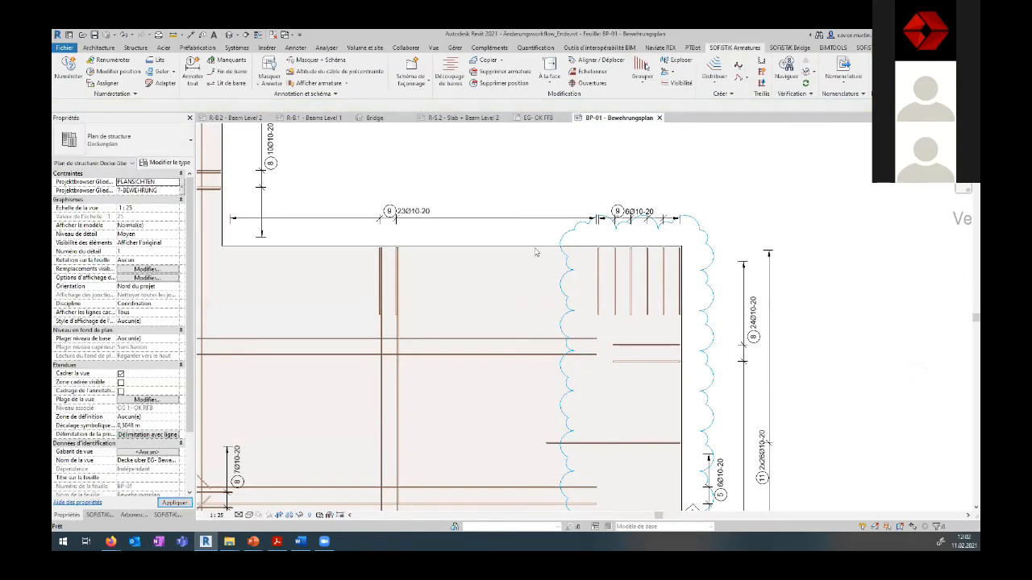
scroll(456, 196, "down", 1)
scroll(669, 204, "down", 1)
middle_click_drag(587, 452, 793, 459)
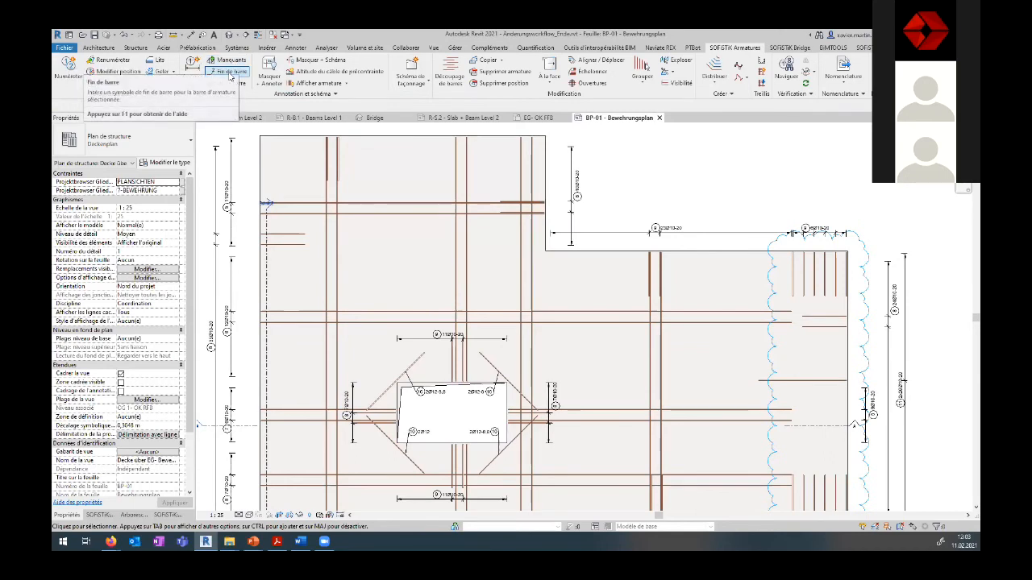
Step: Open the R-B.1 - Beams Level 1 sheet and examine the longitudinal bars in Section 1 / B1.1 for bar ends
left_click(319, 119)
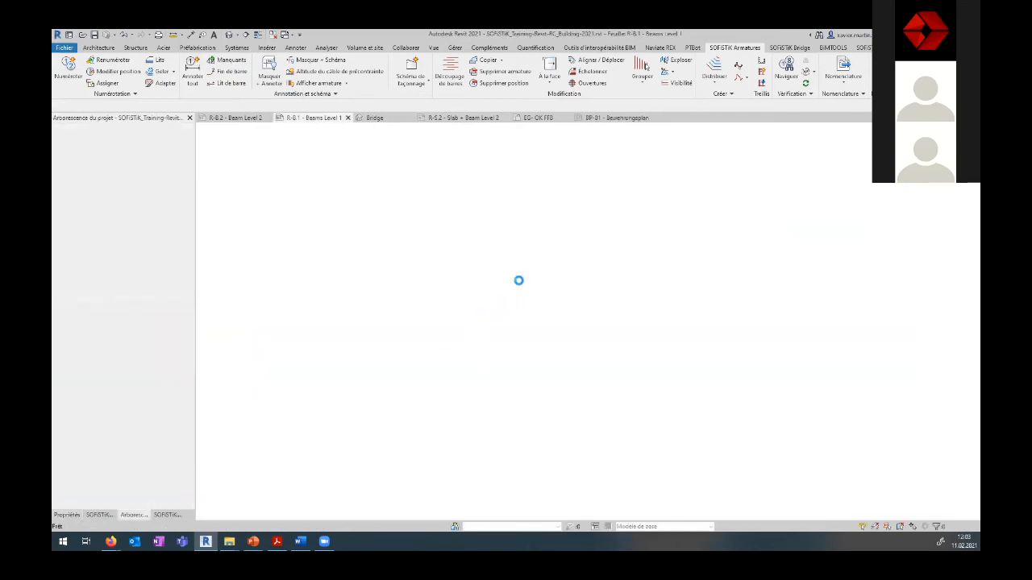
scroll(487, 288, "up", 5)
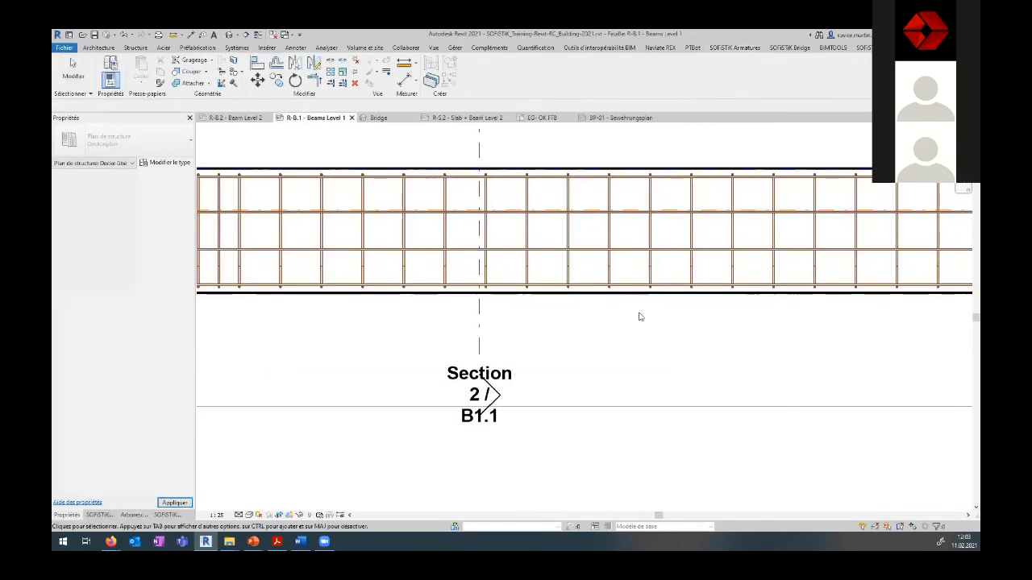
scroll(686, 308, "down", 3)
middle_click_drag(686, 320, 616, 323)
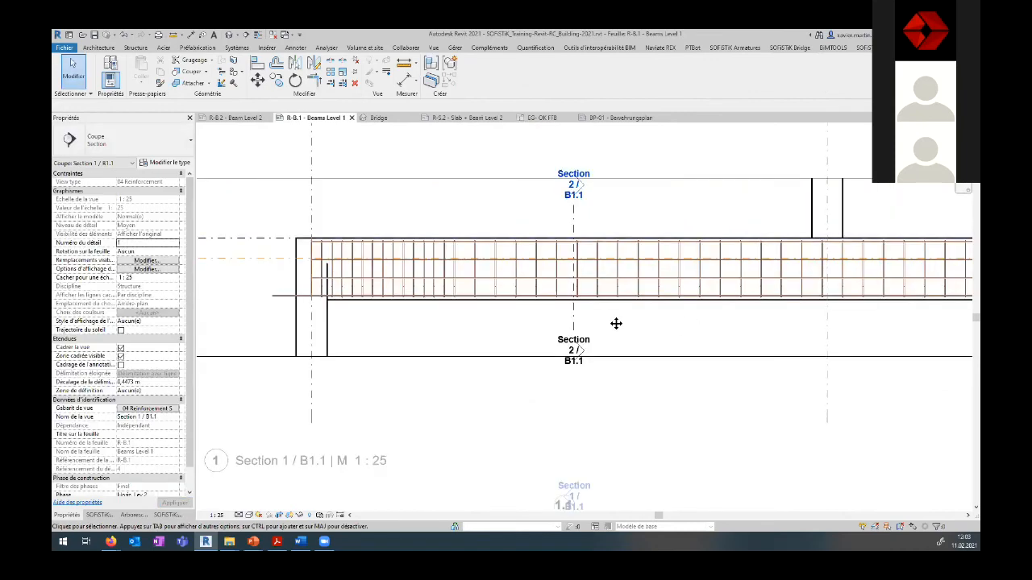
middle_click_drag(366, 326, 621, 333)
scroll(539, 312, "down", 1)
scroll(537, 308, "up", 4)
scroll(507, 303, "up", 4)
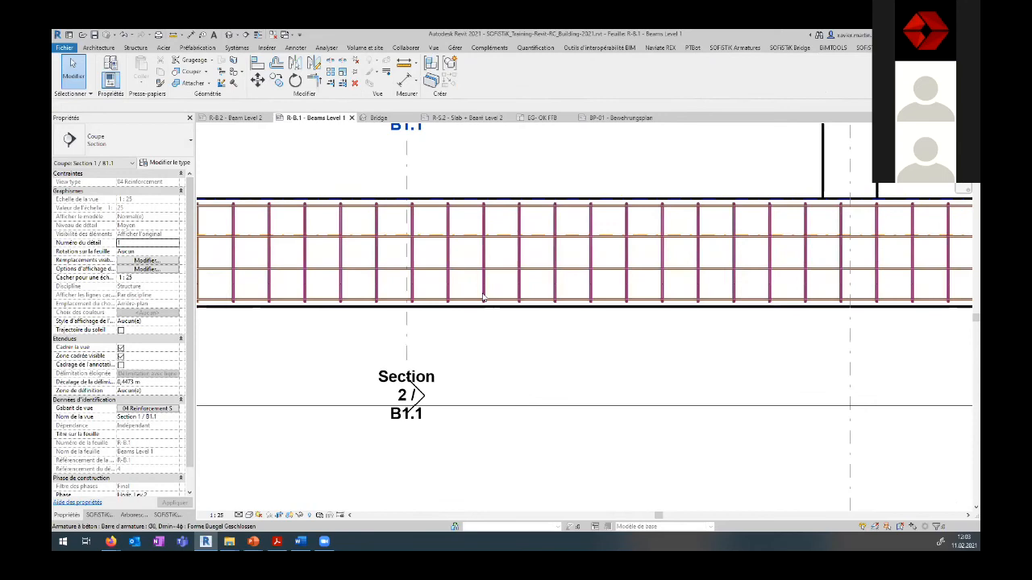
scroll(483, 299, "down", 1)
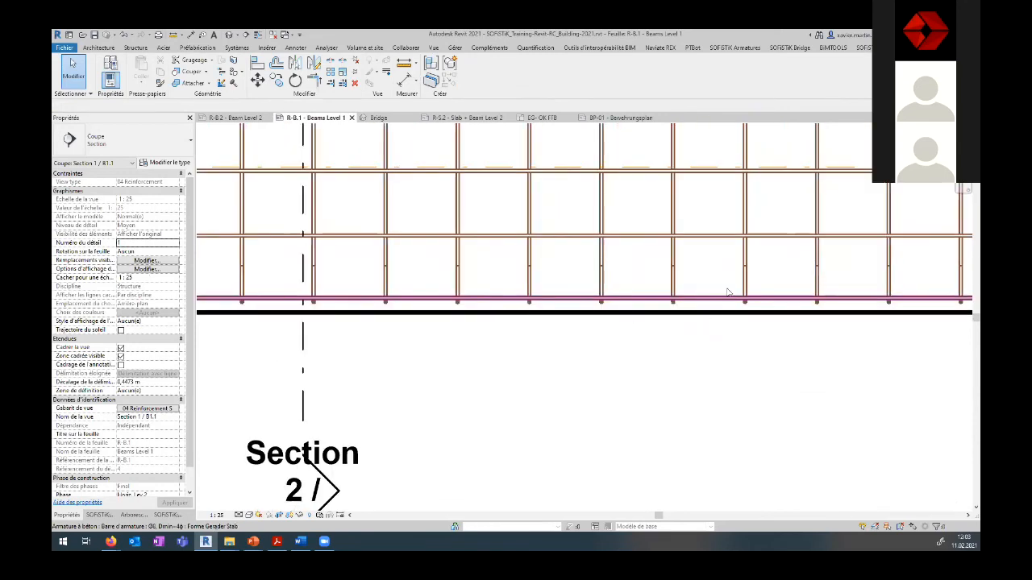
scroll(681, 318, "down", 3)
scroll(692, 324, "down", 4)
middle_click_drag(691, 330, 520, 311)
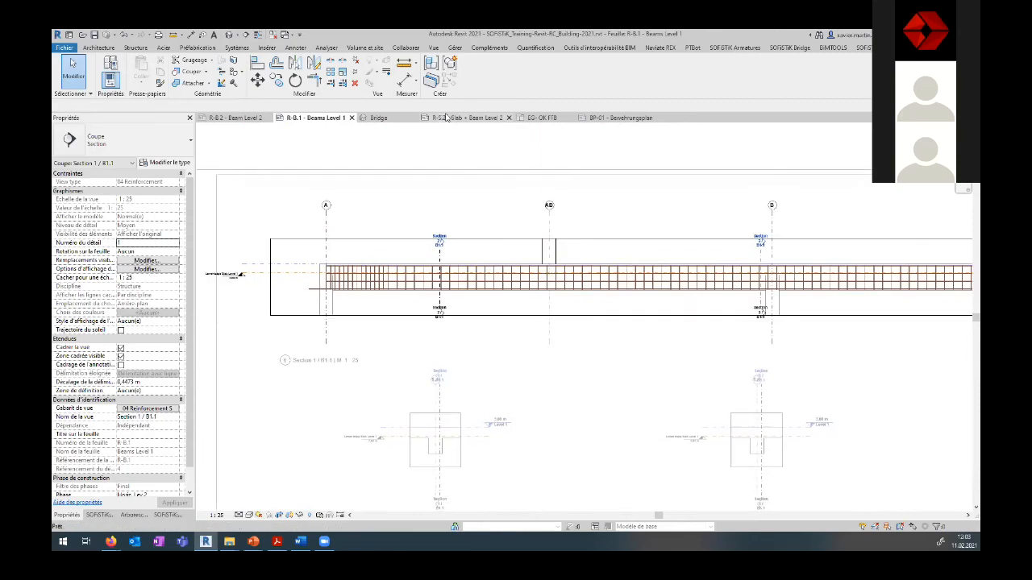
left_click(446, 118)
Step: Return to the R-B.2 - Beam Level 2 sheet and add a Fin de barre symbol to the lower longitudinal bar's end below the 8Ø8-120 tag
left_click(236, 117)
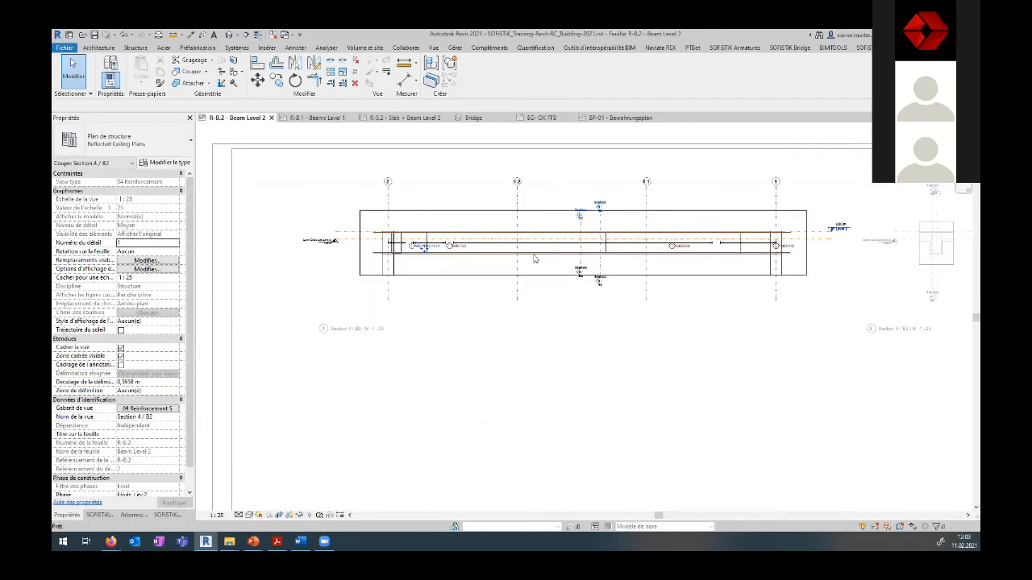
scroll(534, 257, "up", 3)
scroll(303, 263, "up", 6)
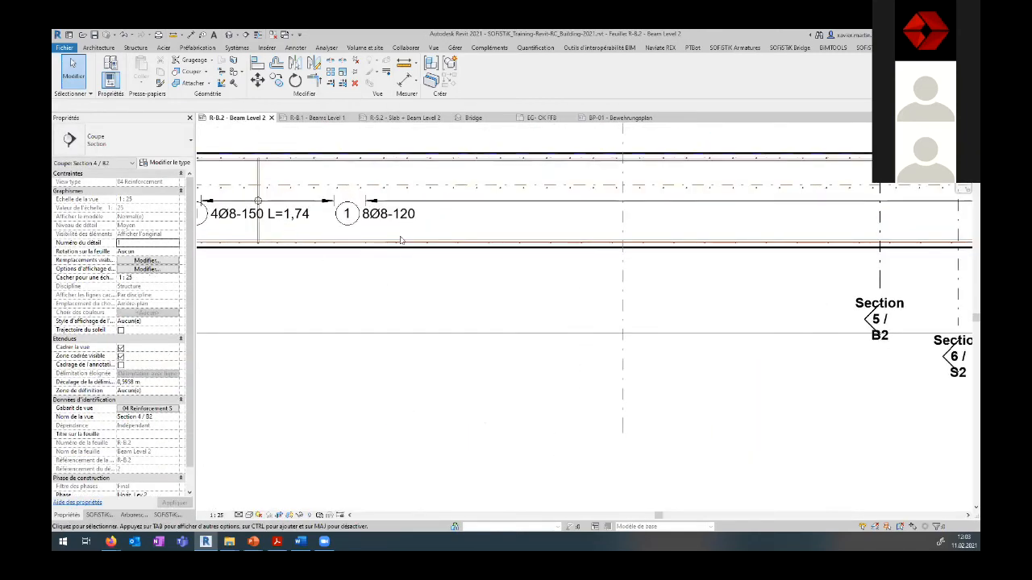
scroll(357, 255, "up", 1)
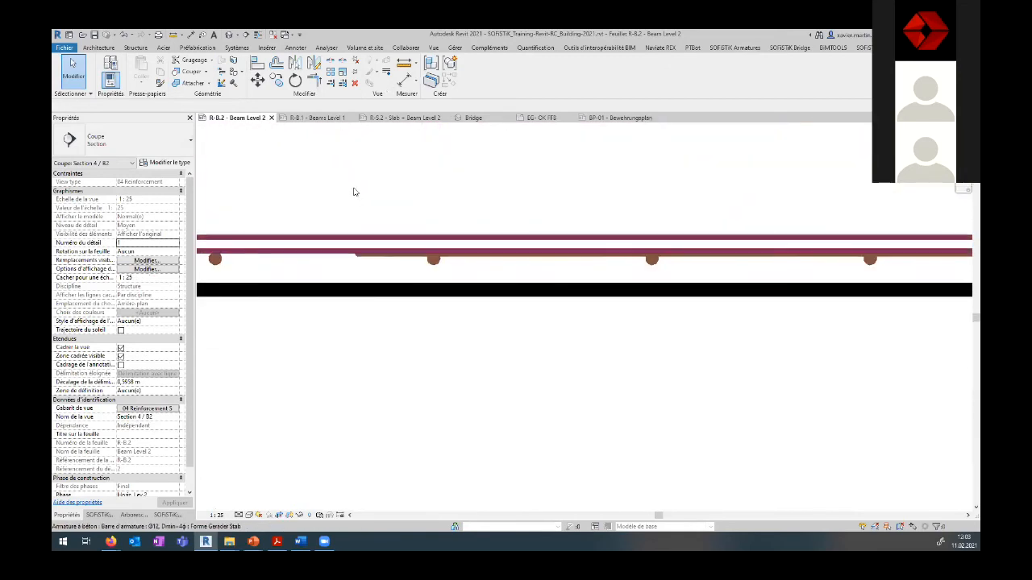
left_click(735, 49)
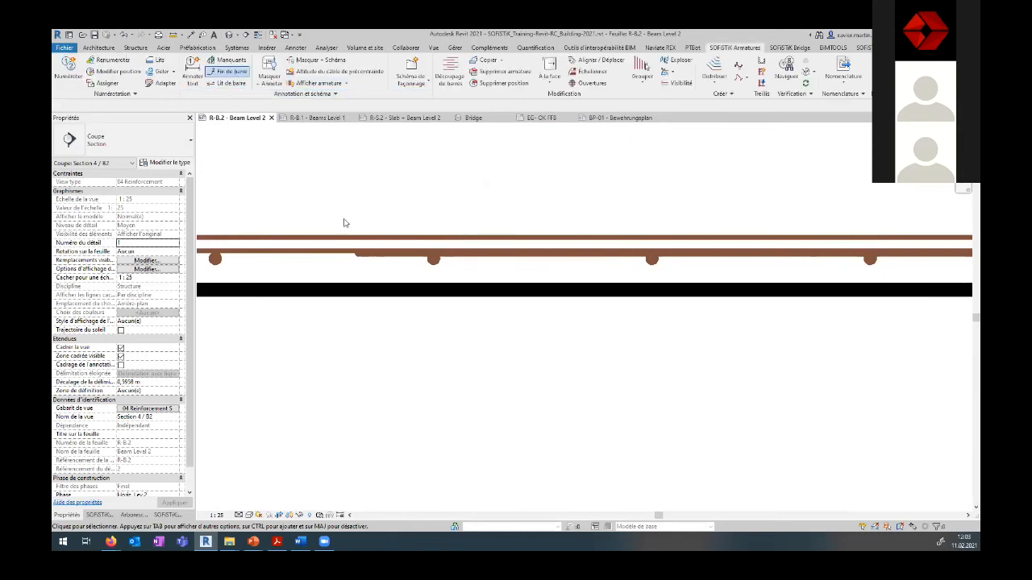
left_click(360, 255)
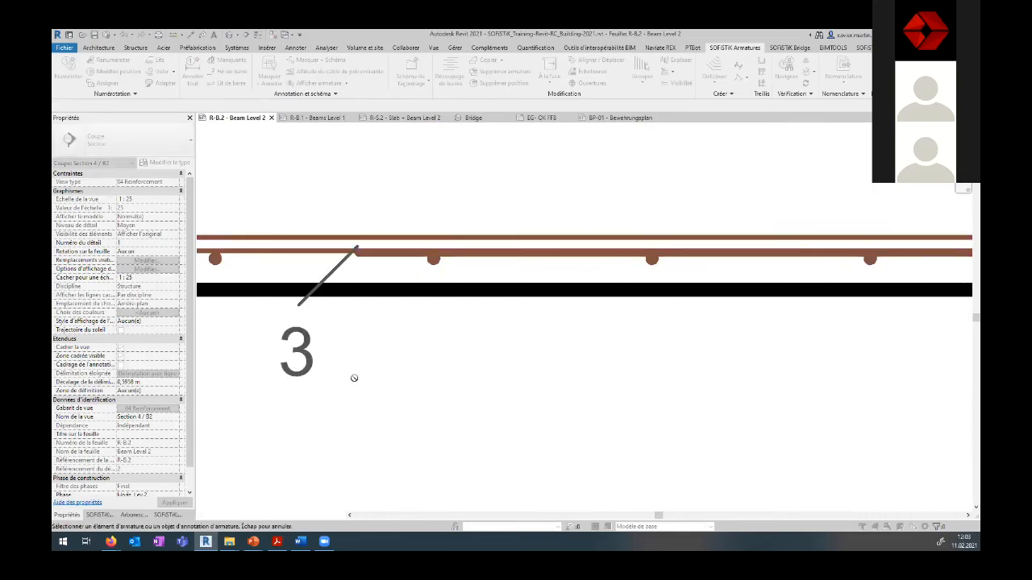
scroll(354, 378, "down", 3)
key("Escape")
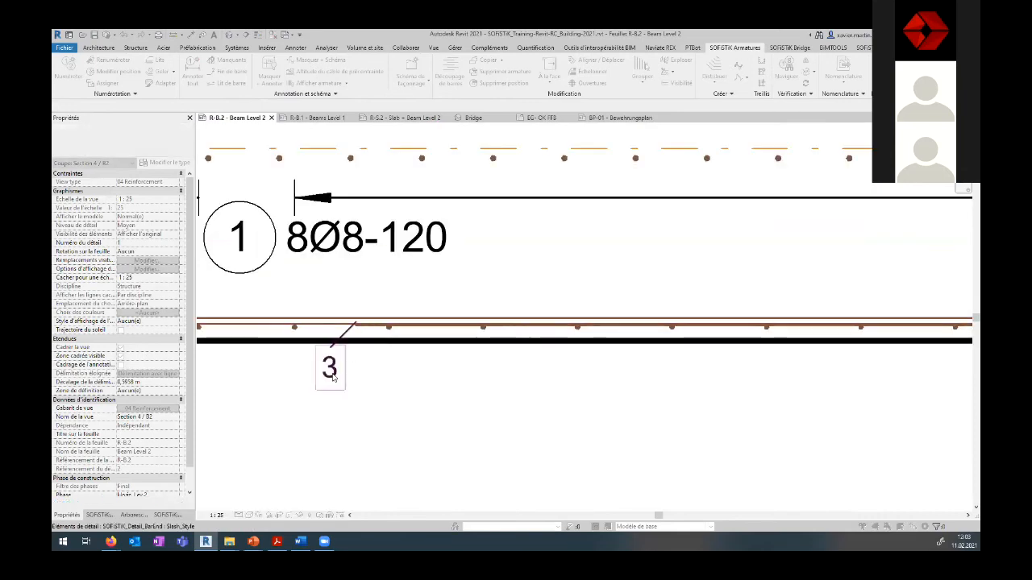
Step: Change the bar-end symbol's type to SOFiSTiK_Detail_BarEnd Arrow_Style
left_click(333, 377)
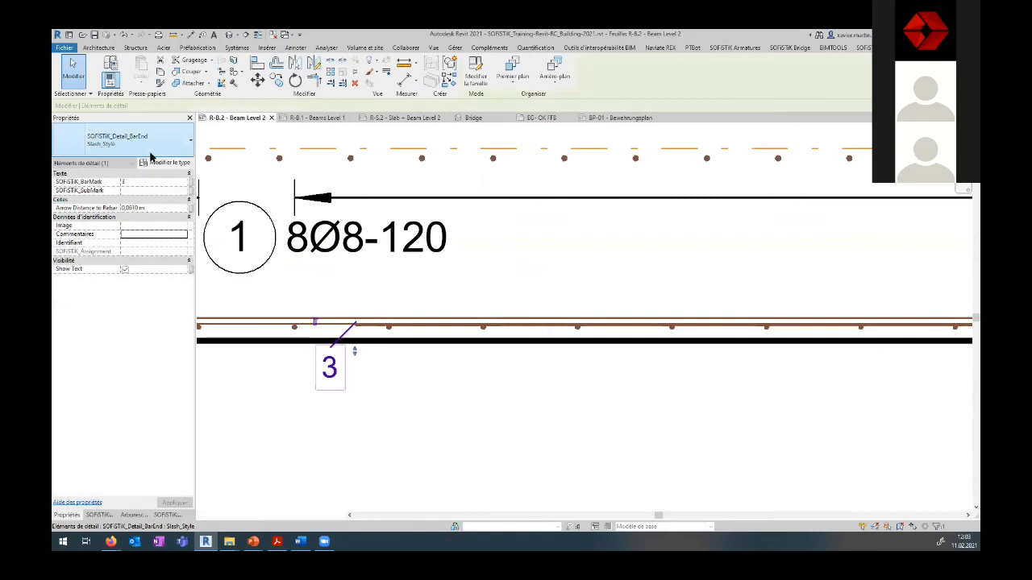
left_click(146, 147)
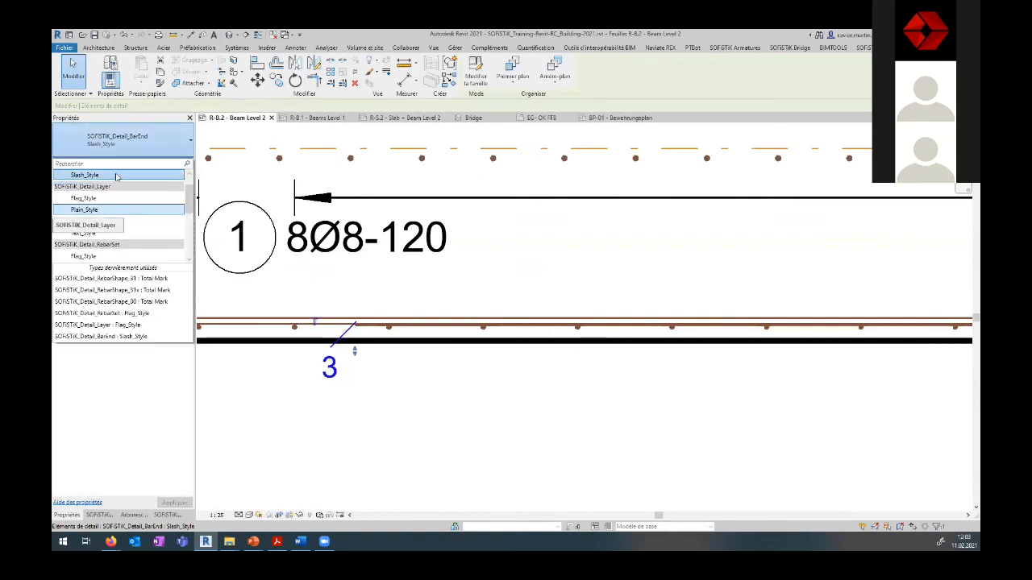
left_click(116, 196)
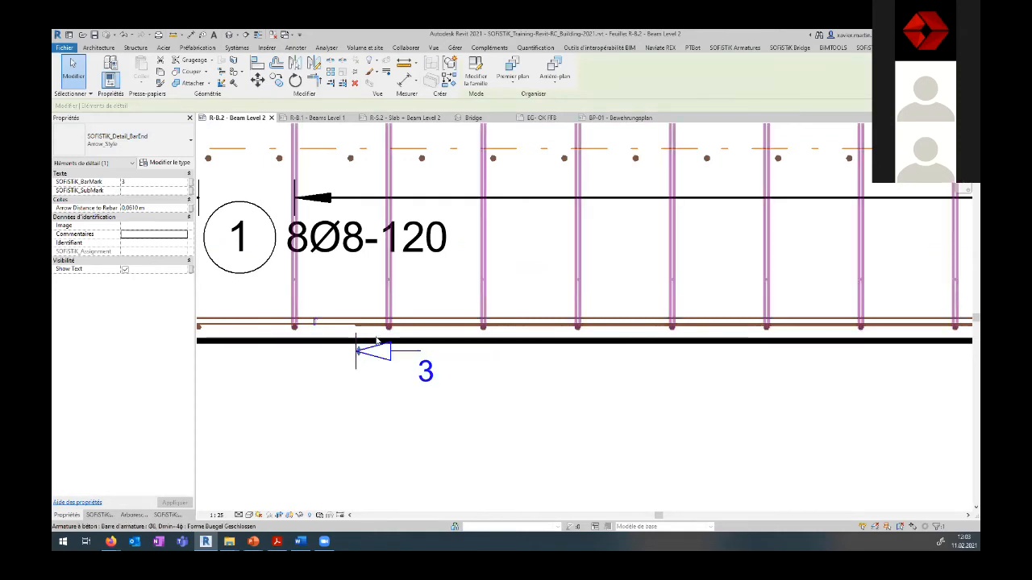
Step: Activate the Section 5 / B2 view on the sheet and annotate all of its reinforcement automatically with Annoter tout
scroll(617, 468, "down", 3)
scroll(498, 418, "down", 2)
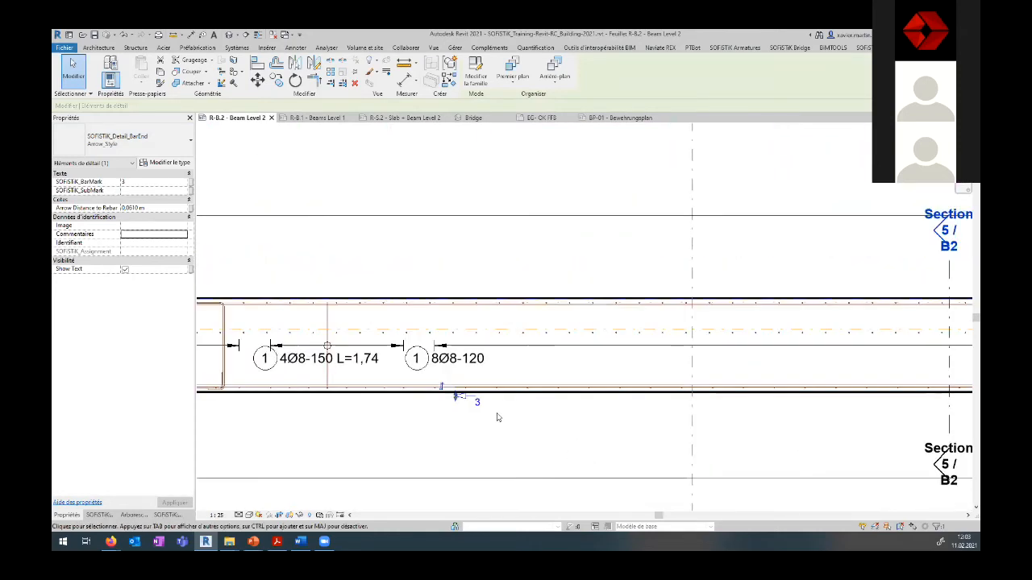
scroll(516, 426, "down", 2)
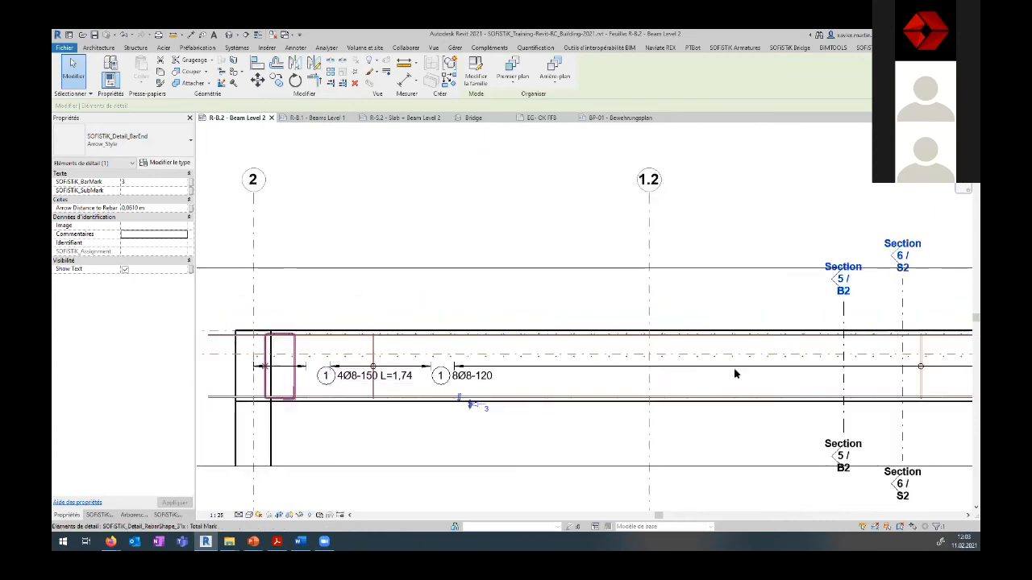
middle_click_drag(749, 445, 191, 307)
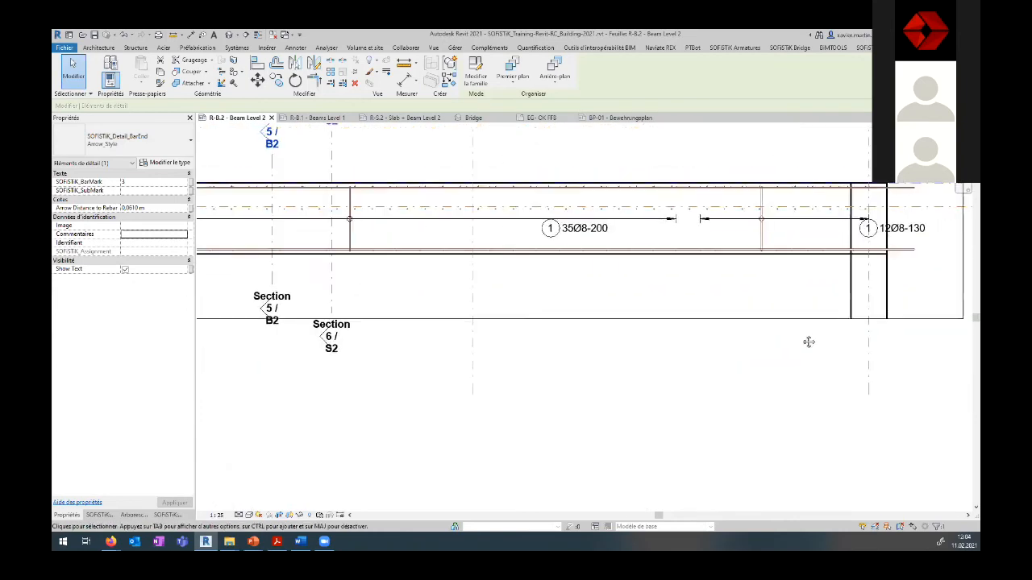
middle_click_drag(808, 341, 288, 417)
middle_click_drag(753, 383, 205, 417)
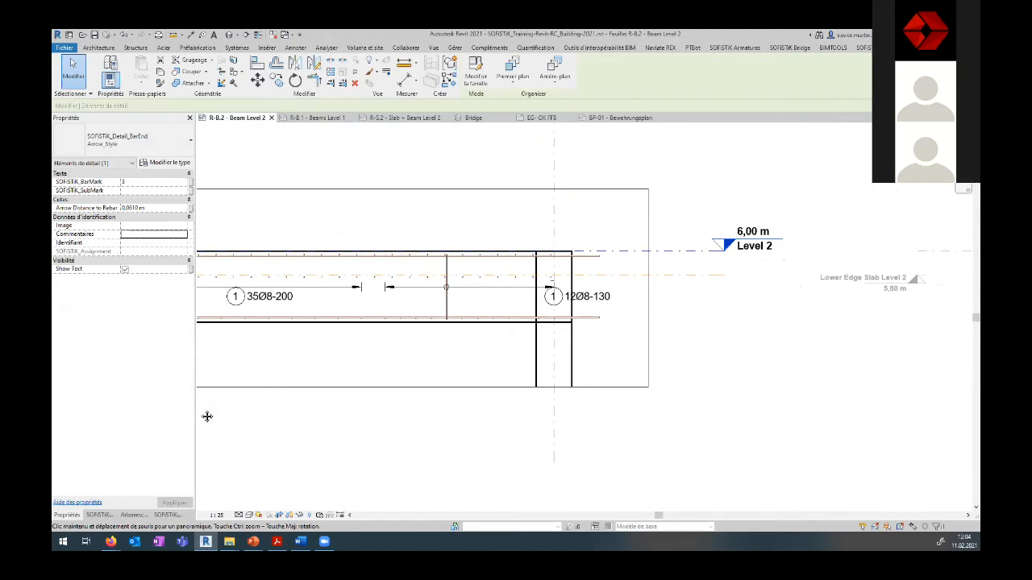
scroll(533, 349, "up", 2)
left_click(562, 312)
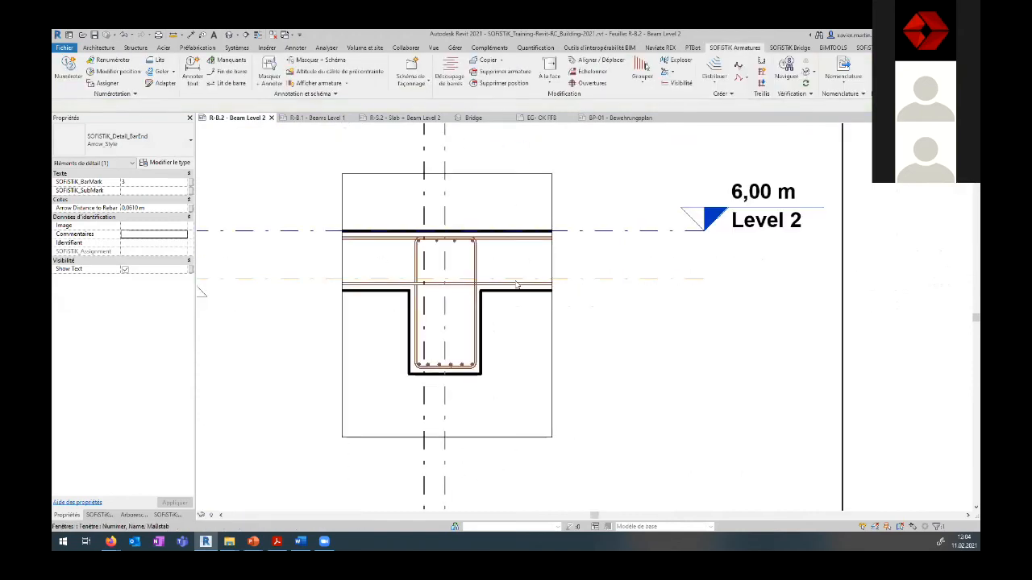
key("Escape")
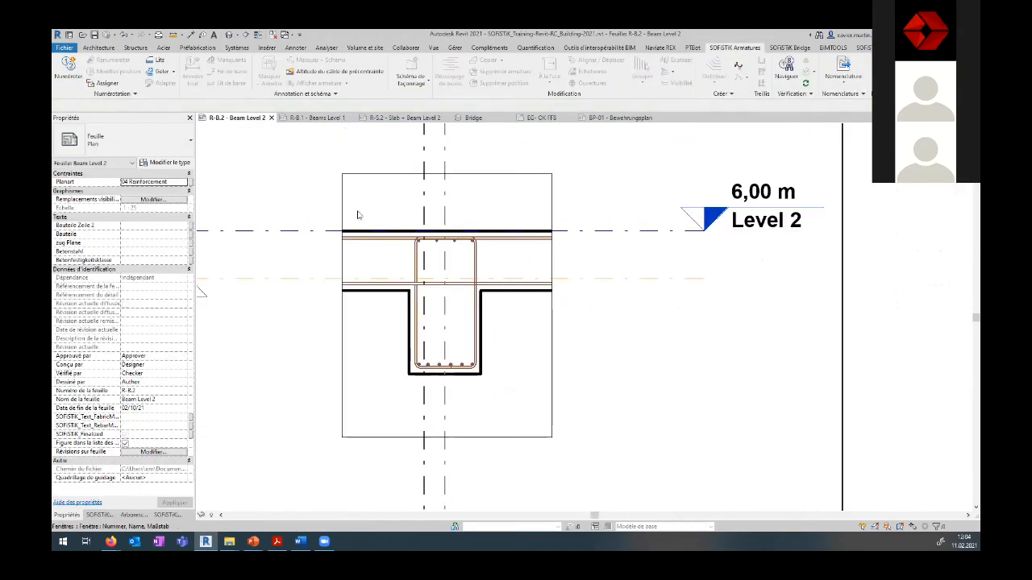
left_click(751, 47)
double_click(513, 224)
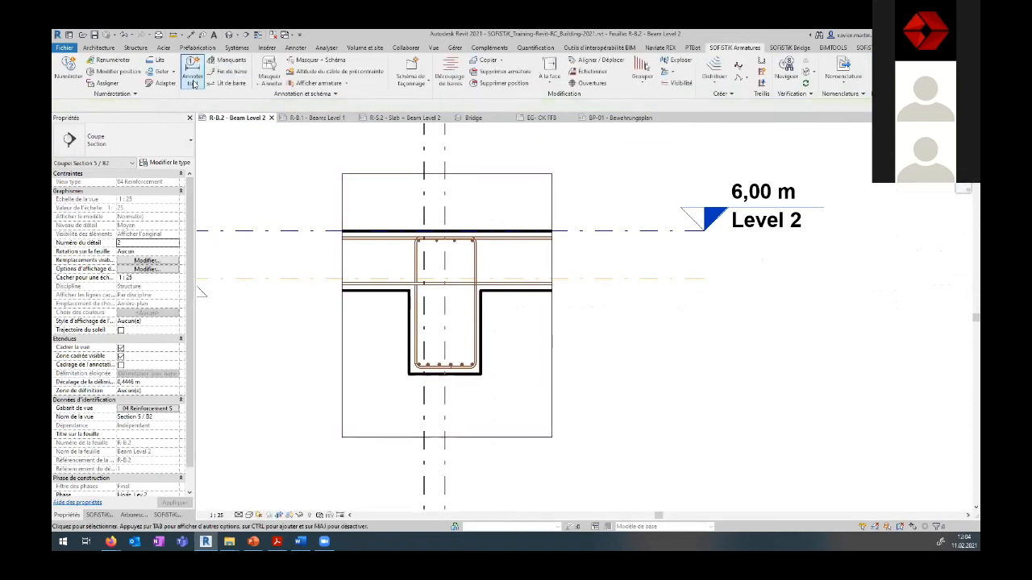
left_click(194, 84)
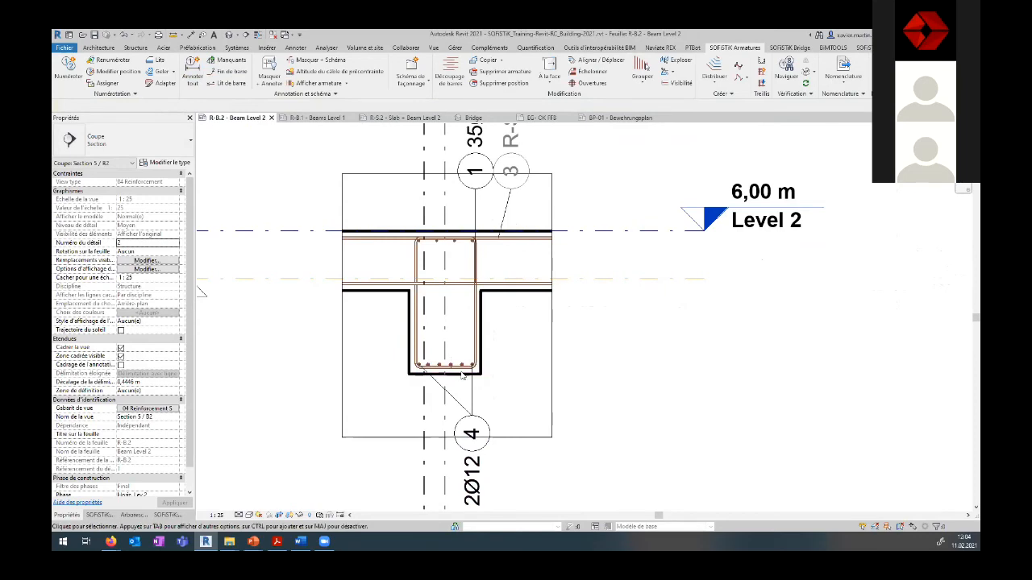
Step: Set the orientation of the 2Ø12 bar tag below the beam in Section 5 / B2 to Horizontale
scroll(453, 373, "down", 2)
middle_click_drag(506, 309, 420, 218)
left_click_drag(408, 460, 372, 399)
left_click(372, 399)
left_click(146, 191)
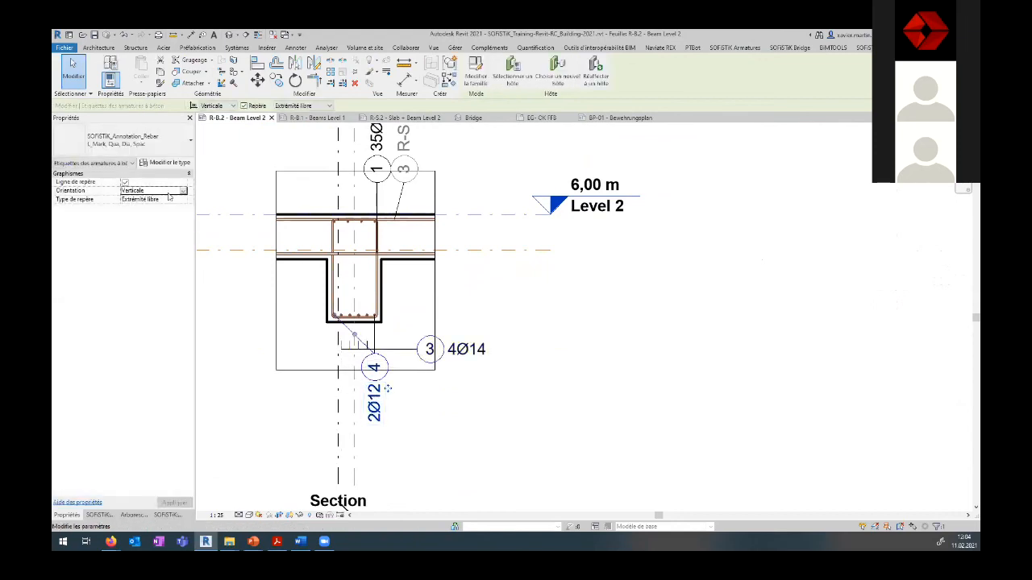
left_click(183, 191)
left_click(152, 199)
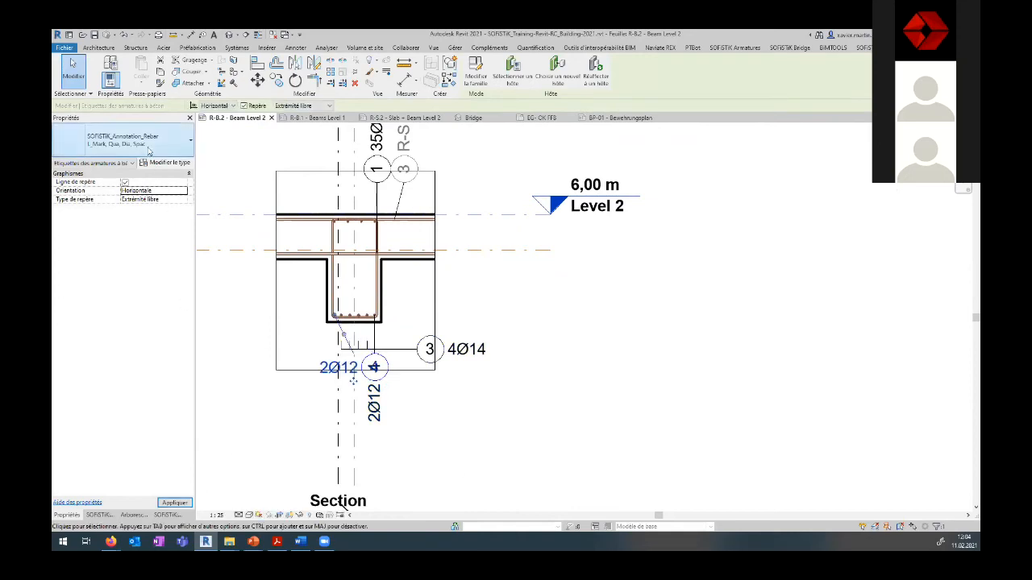
Step: Change the 2Ø12 tag's type to R_Mark, Qua, Dia, Spac and move the tag to the left below the beam
left_click(121, 141)
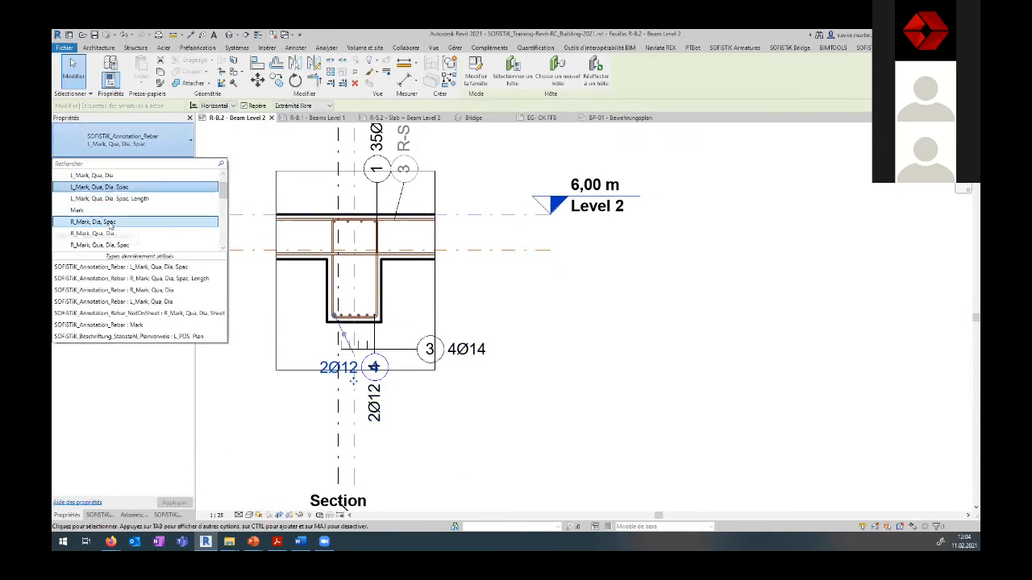
left_click(113, 244)
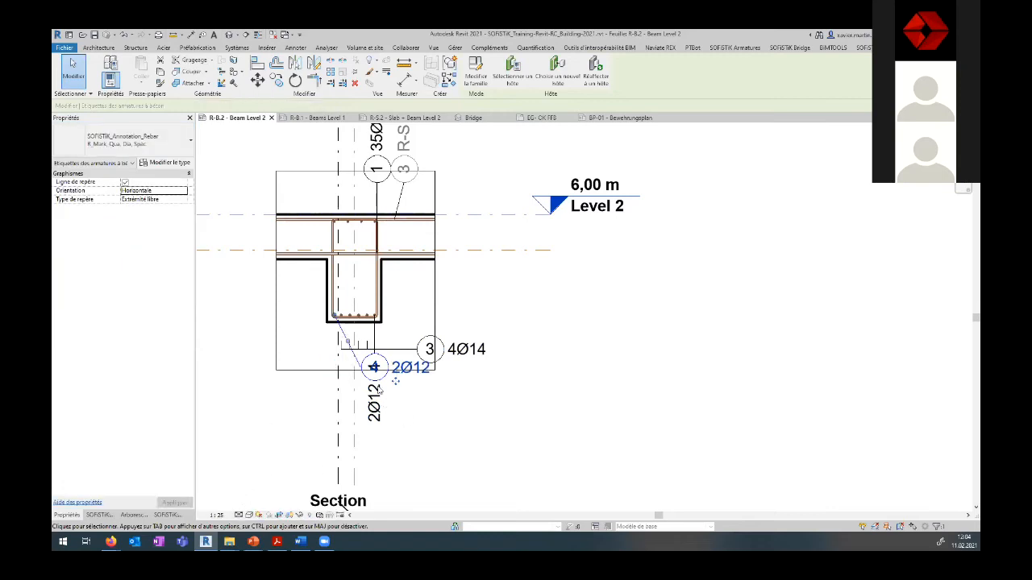
left_click(396, 384)
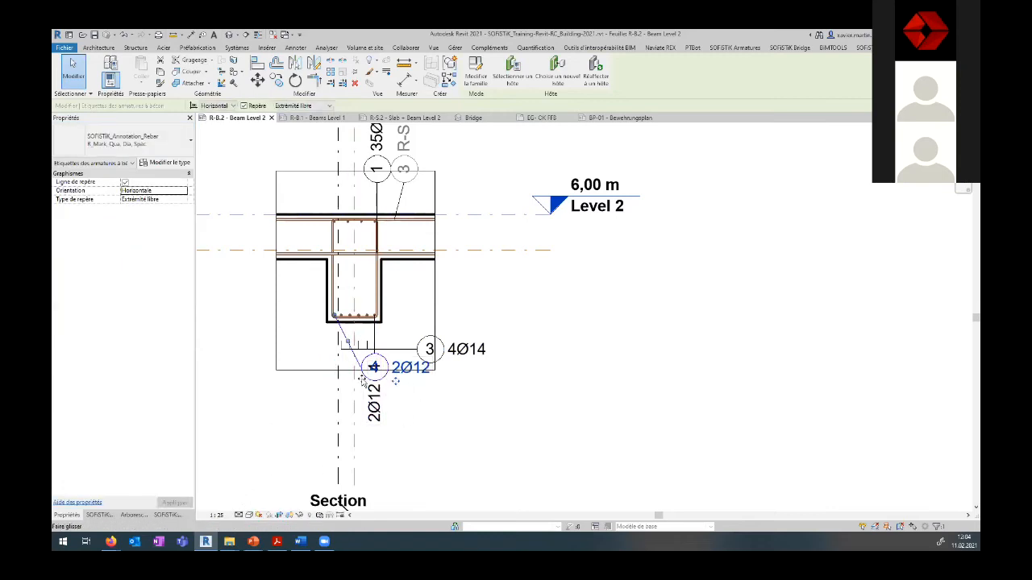
left_click_drag(363, 383, 250, 376)
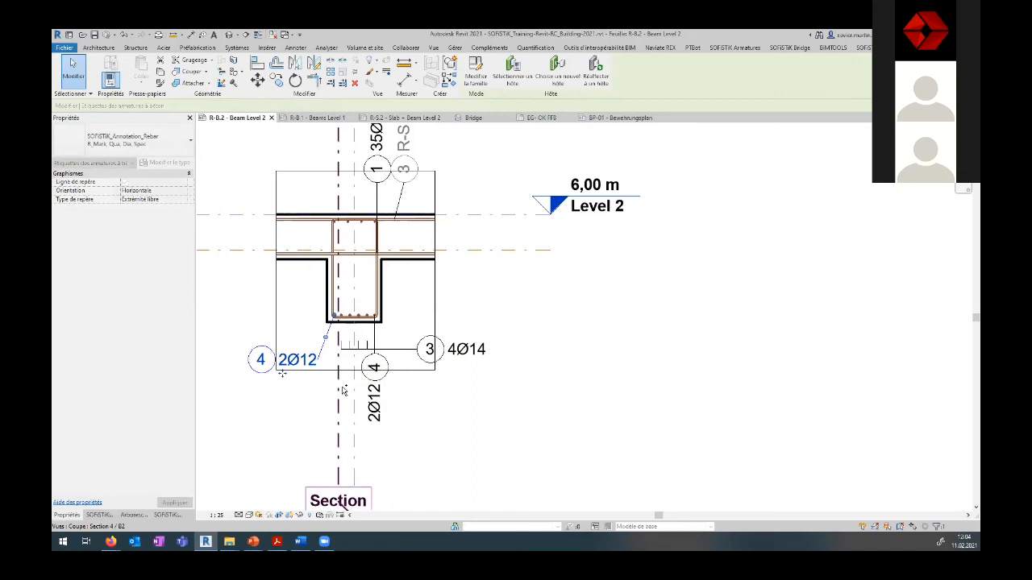
Step: Undo the orientation, type and position changes made to the 2Ø12 tag
key("ctrl+z")
key("ctrl+z")
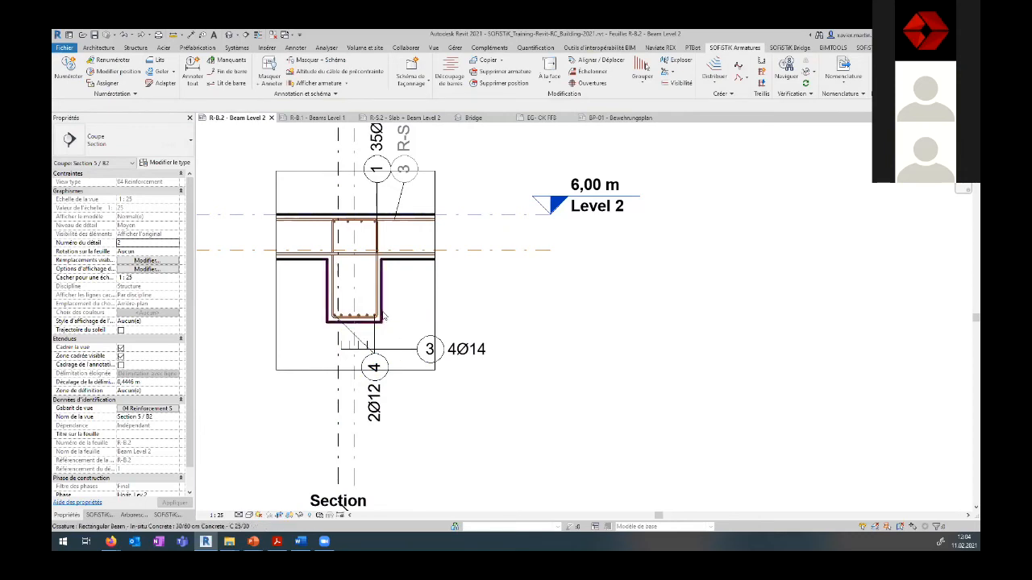
Step: Set the maximum spacing of the beam's 35Ø8 stirrup set to 25 cm, selecting it in Section 5 / B2
middle_click_drag(476, 240, 432, 311)
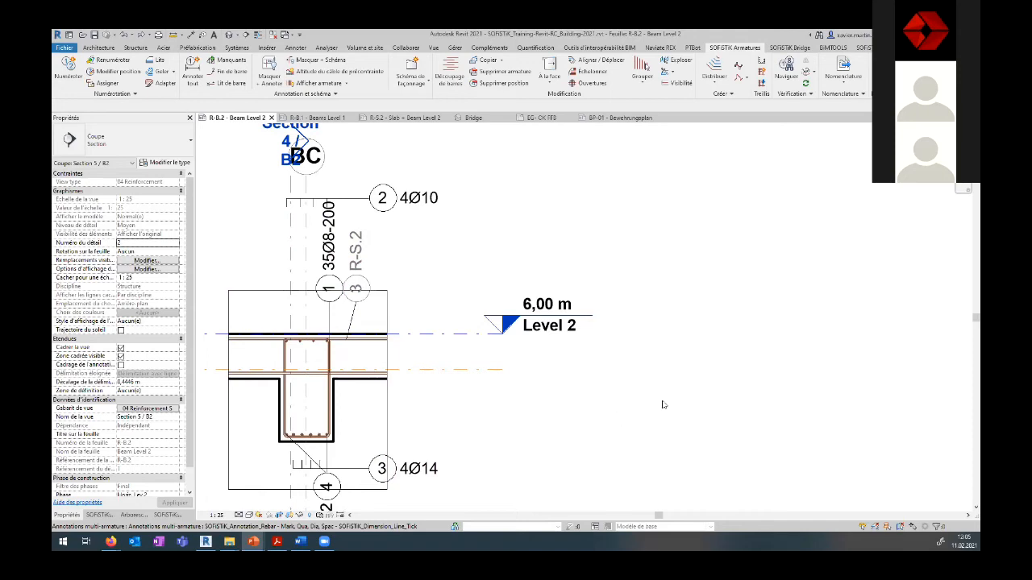
scroll(662, 405, "down", 1)
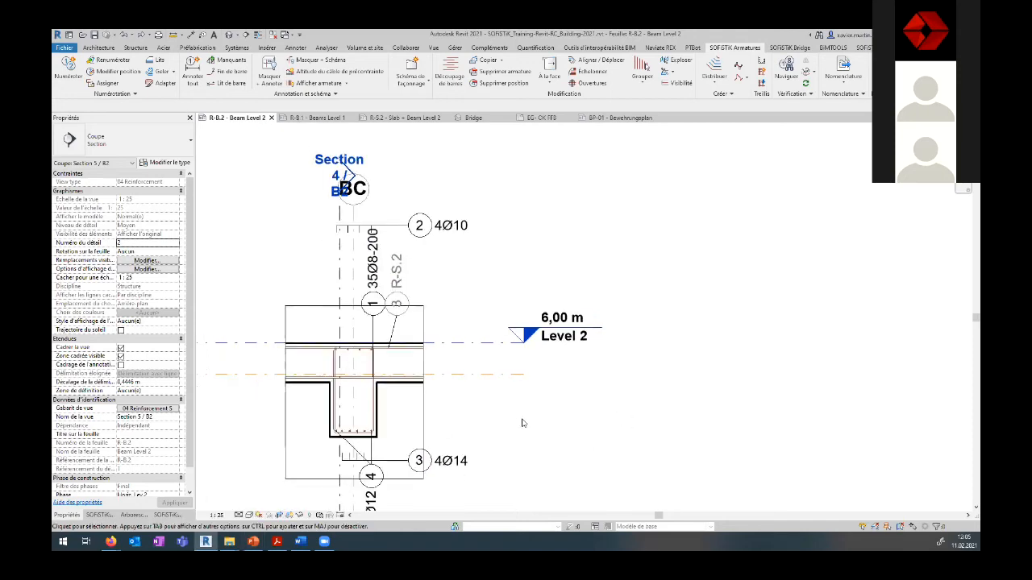
scroll(521, 423, "down", 1)
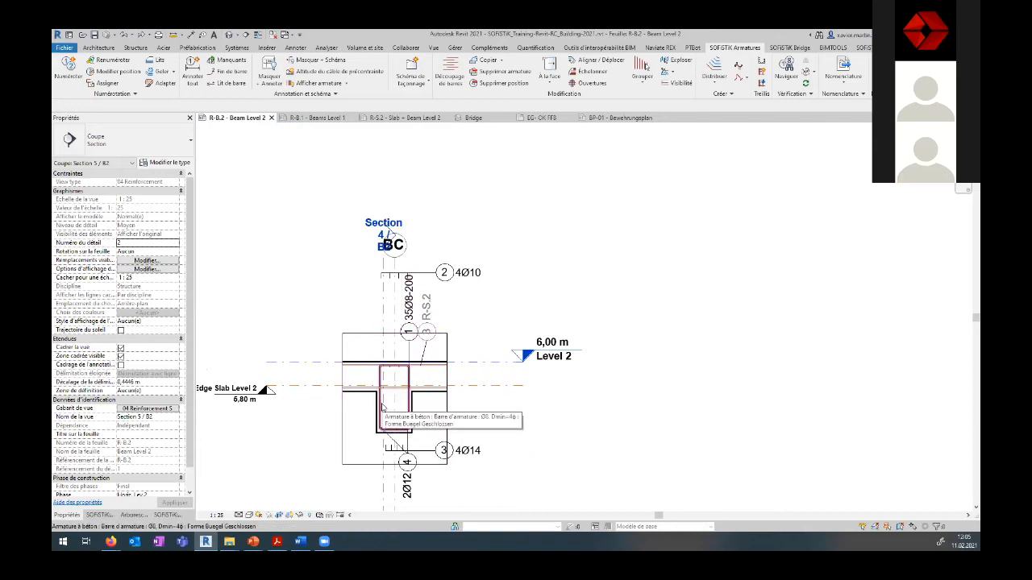
left_click(382, 407)
scroll(502, 415, "down", 2)
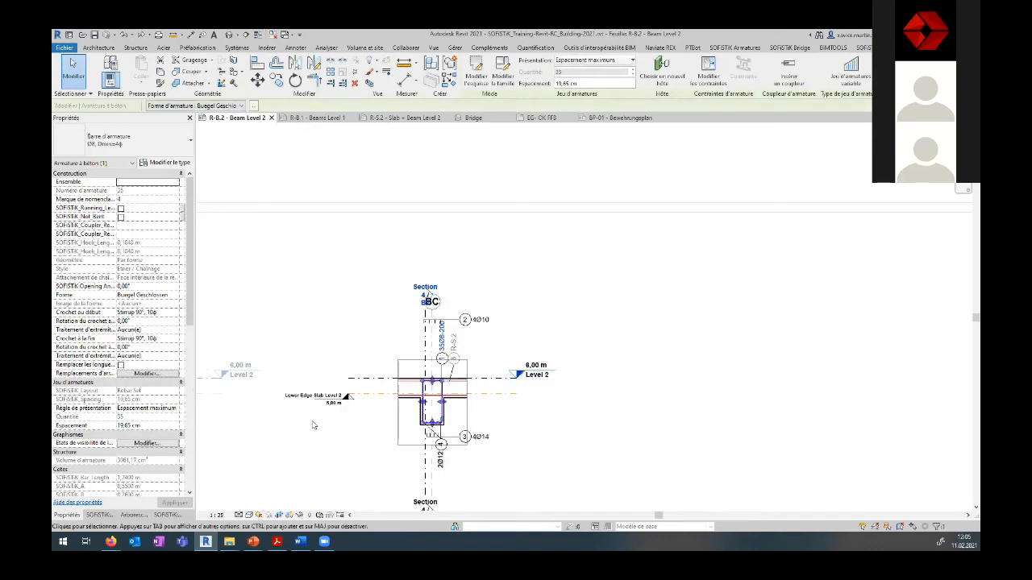
middle_click_drag(338, 328, 806, 234)
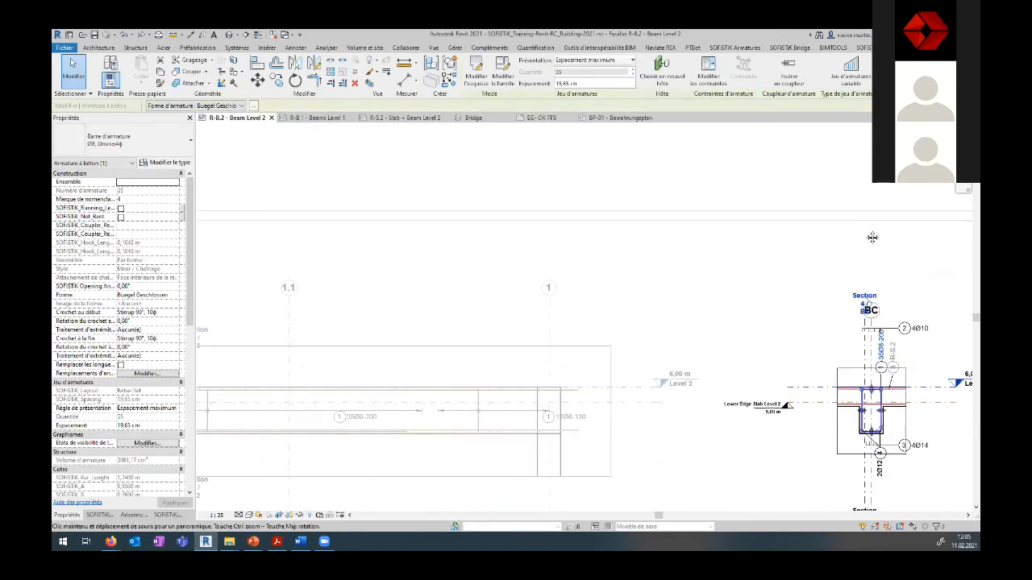
scroll(620, 427, "down", 4)
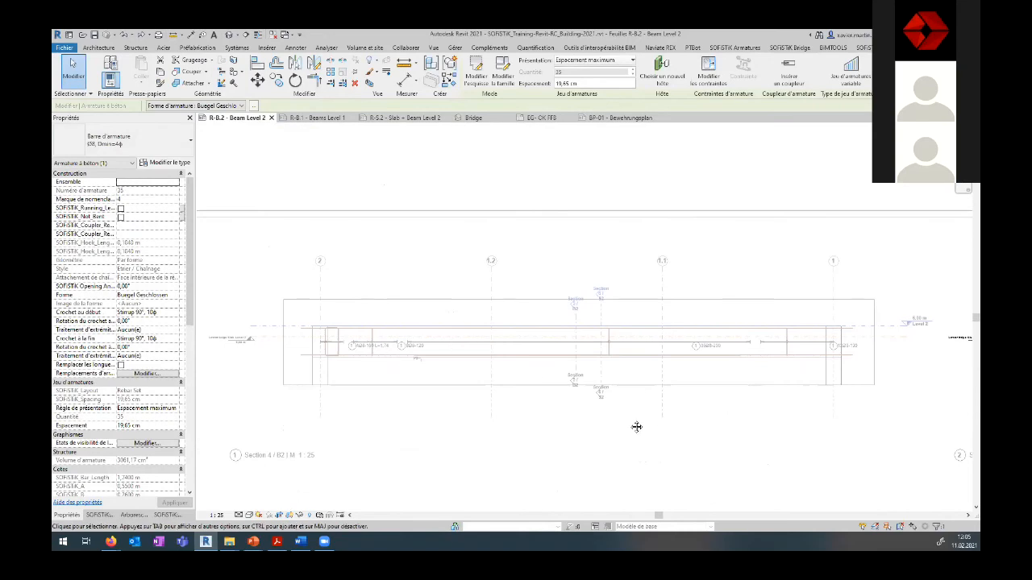
scroll(549, 387, "up", 3)
scroll(592, 386, "up", 3)
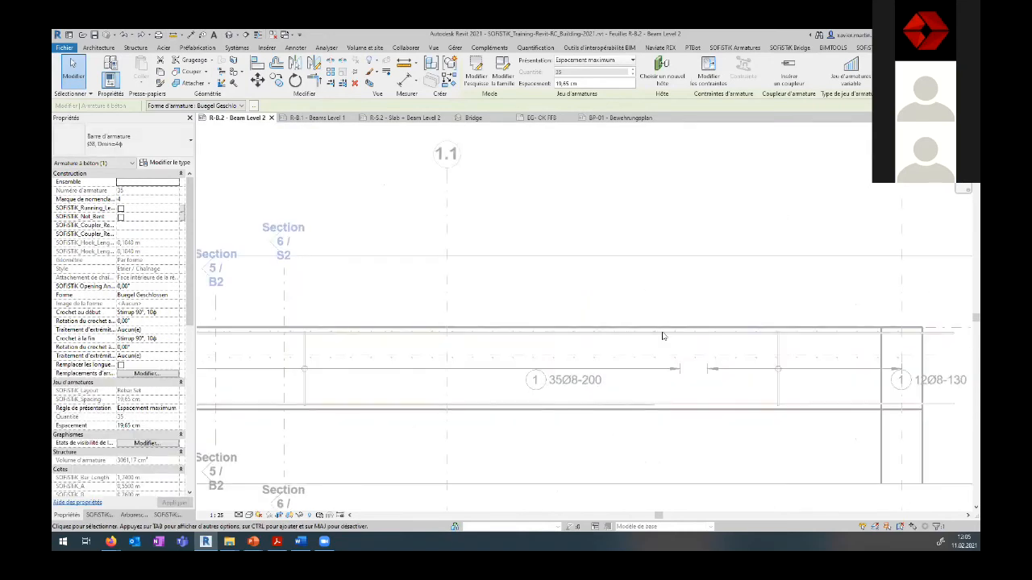
scroll(593, 386, "down", 4)
left_click_drag(584, 83, 518, 83)
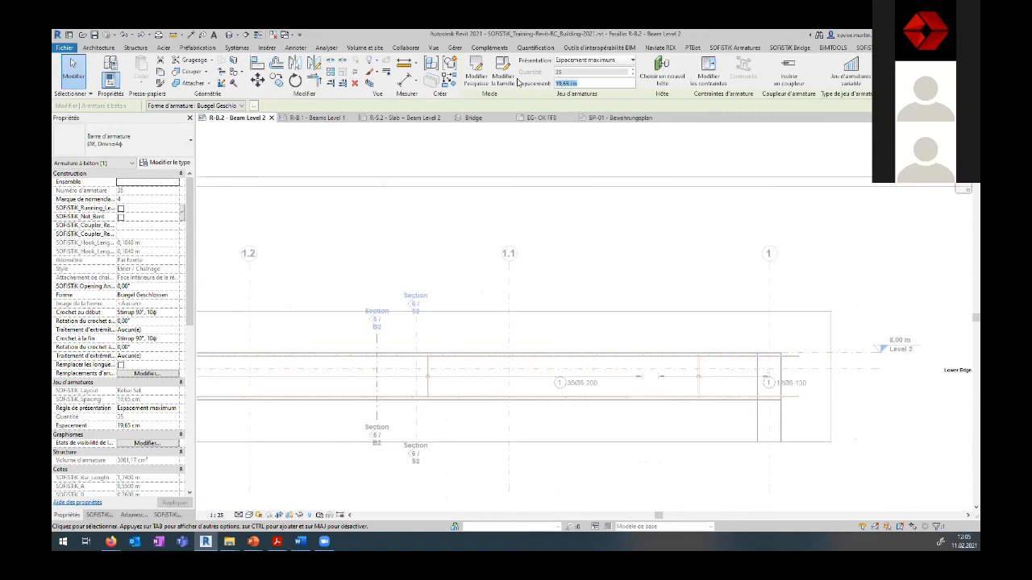
type("25")
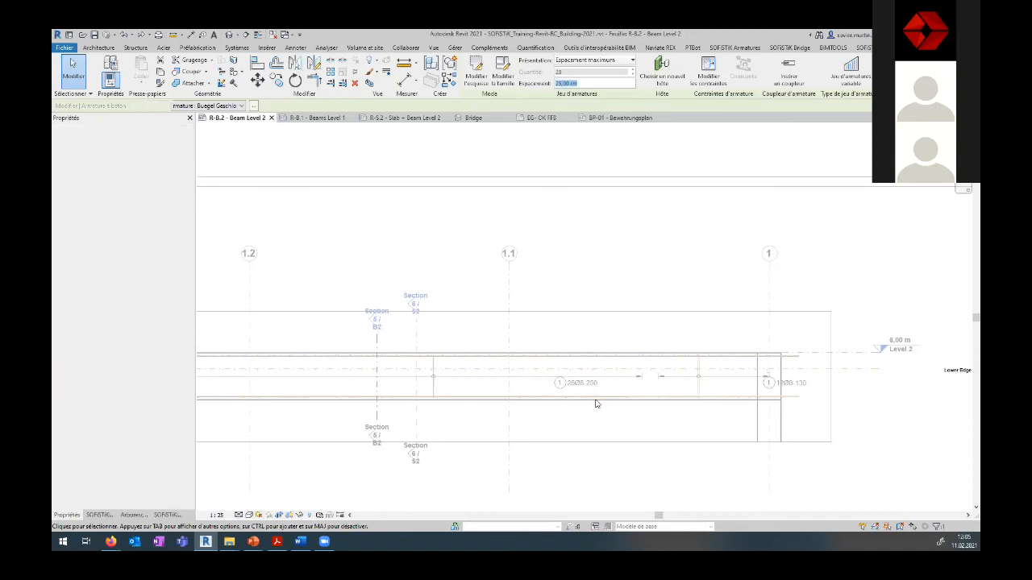
Step: Examine the stirrup set's tags in Section 4 / B2 and Section 5 / B2 for the new spacing
scroll(595, 395, "up", 5)
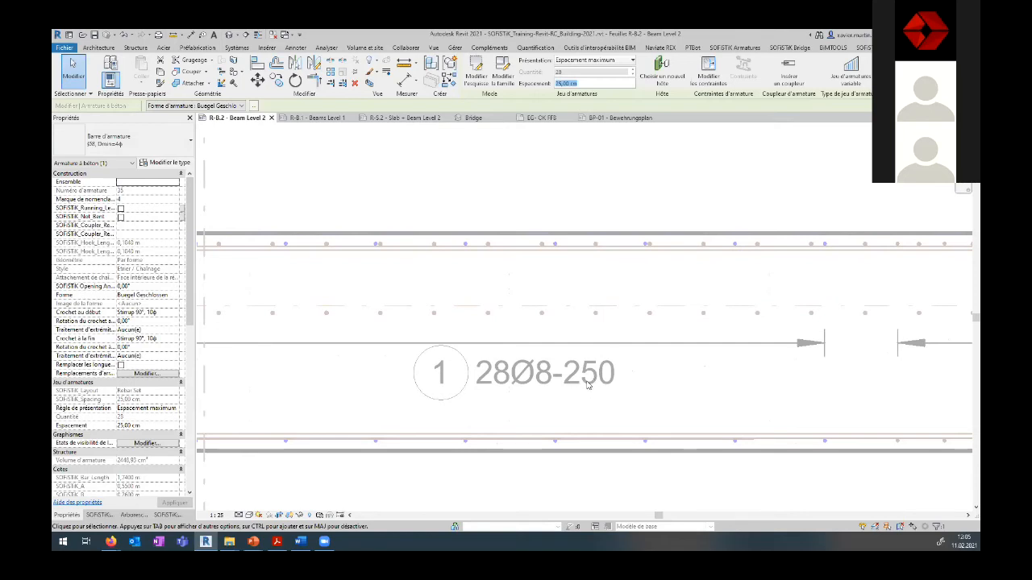
scroll(604, 431, "down", 4)
scroll(865, 430, "up", 6)
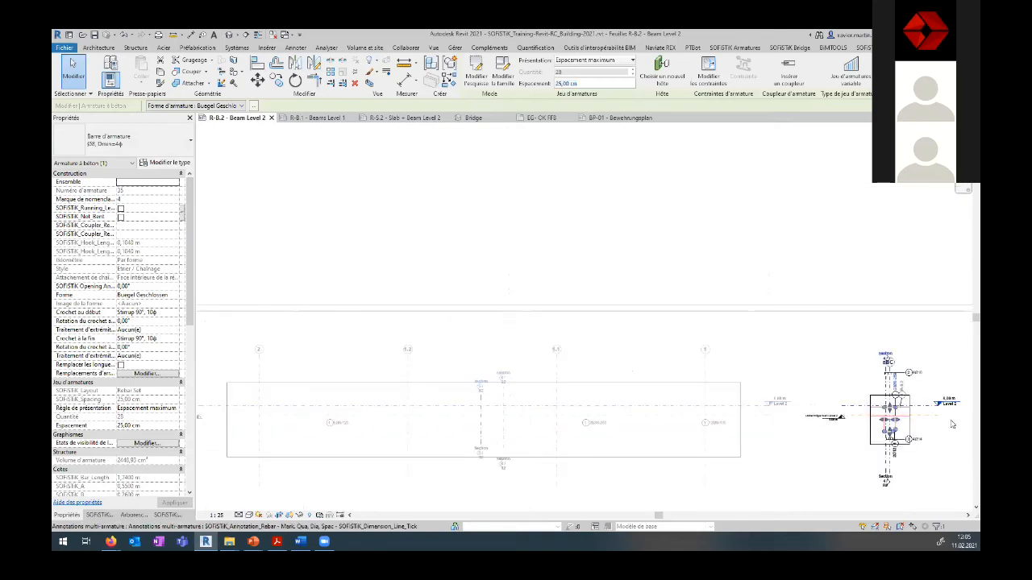
scroll(725, 284, "up", 4)
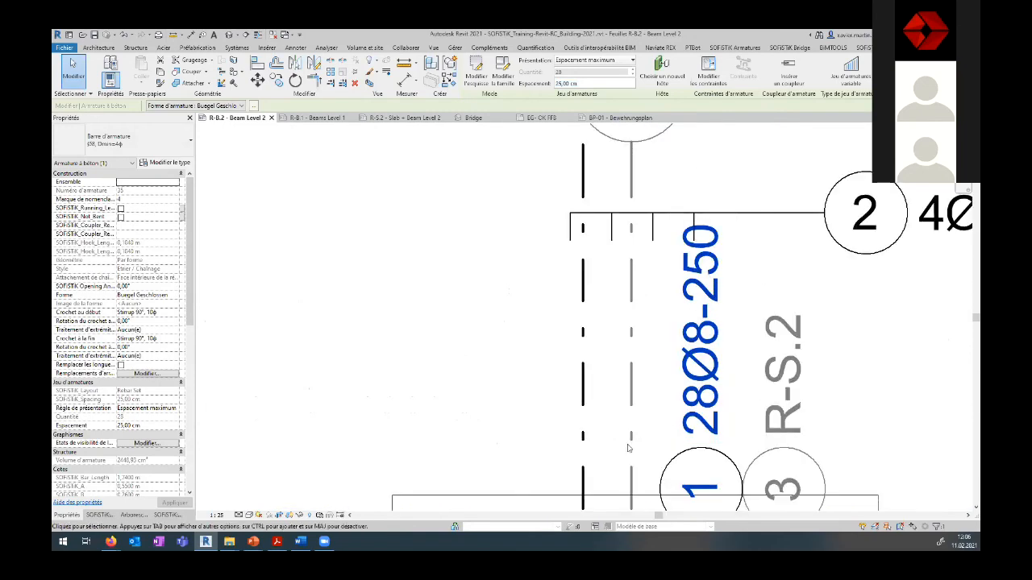
left_click(476, 425)
scroll(474, 425, "down", 1)
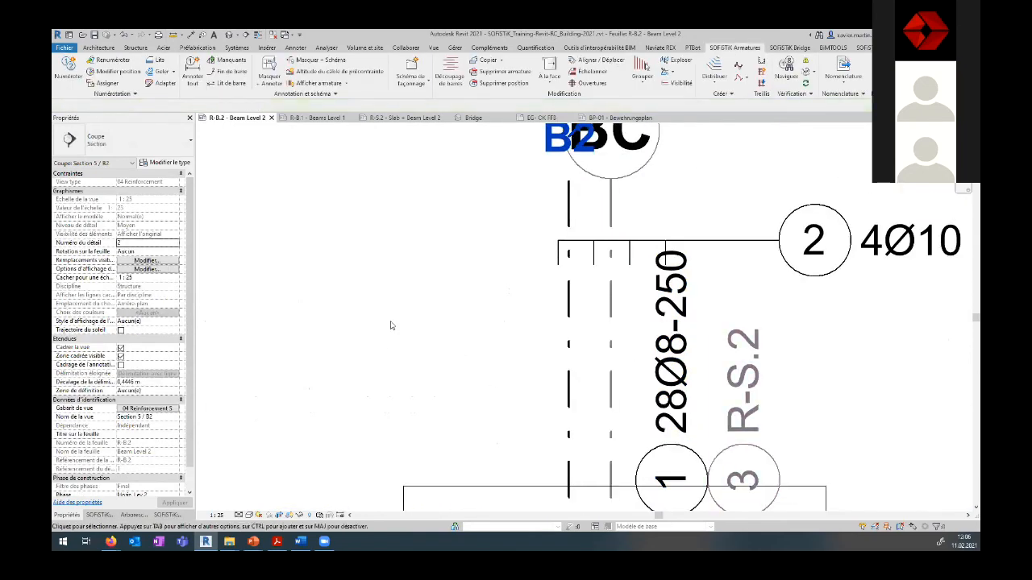
Step: In the SOFiSTiK annotation options, choose Mark, Qua, Dia, Spac as the standard family type for bar annotations and accept the settings
left_click(335, 93)
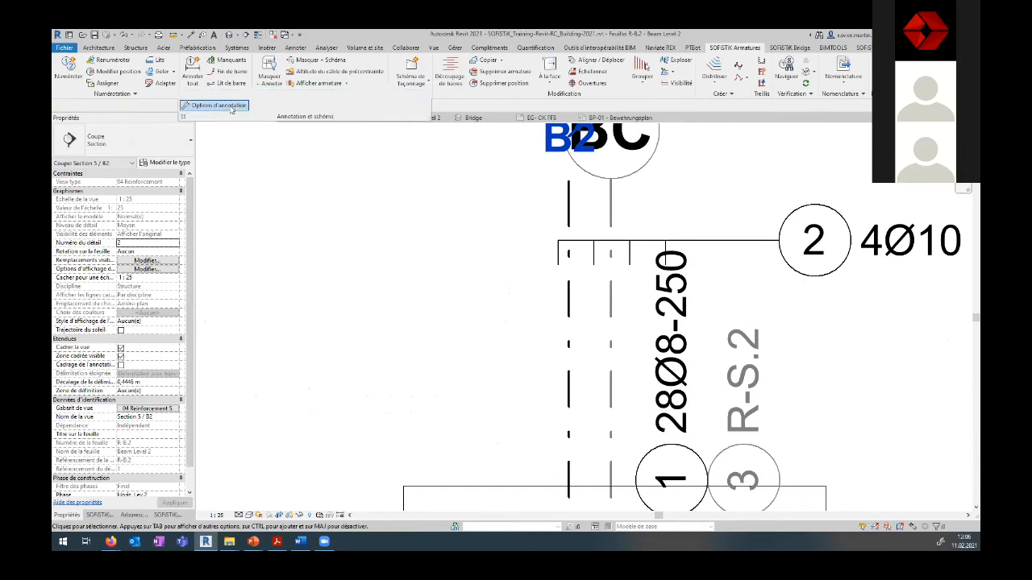
left_click(231, 109)
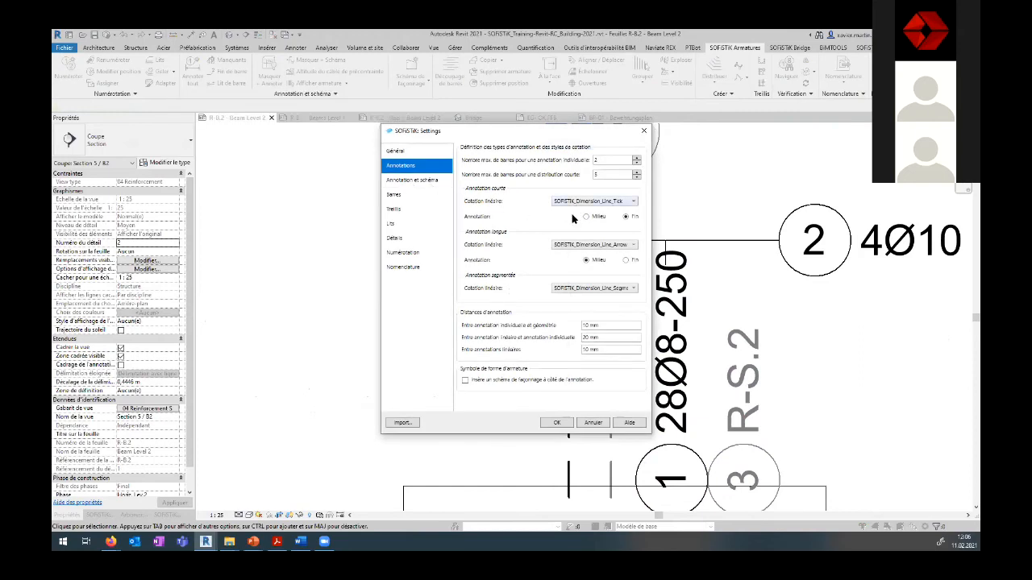
left_click(622, 207)
left_click(407, 198)
left_click(407, 199)
left_click(598, 180)
left_click(628, 194)
left_click(585, 188)
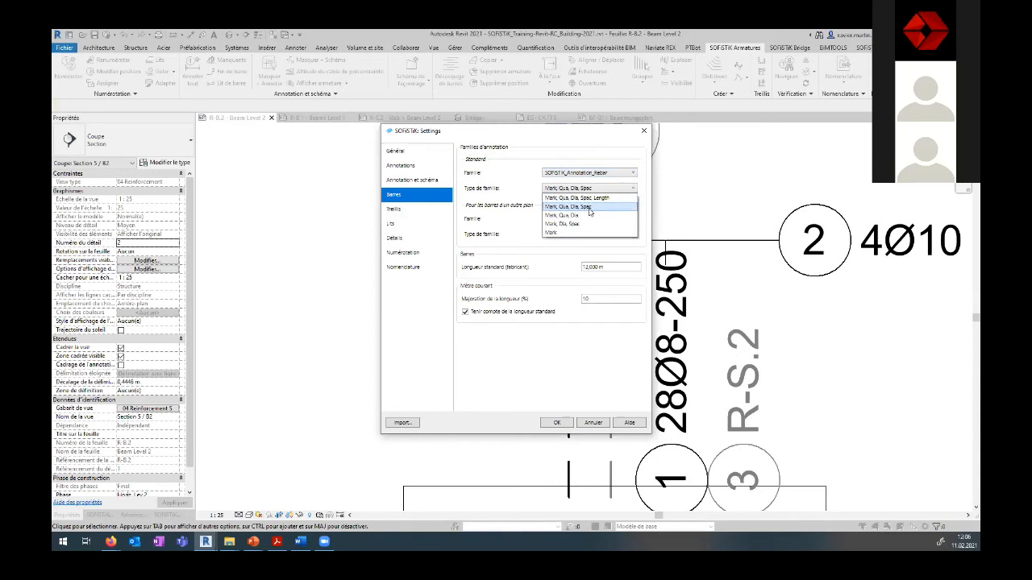
left_click(589, 207)
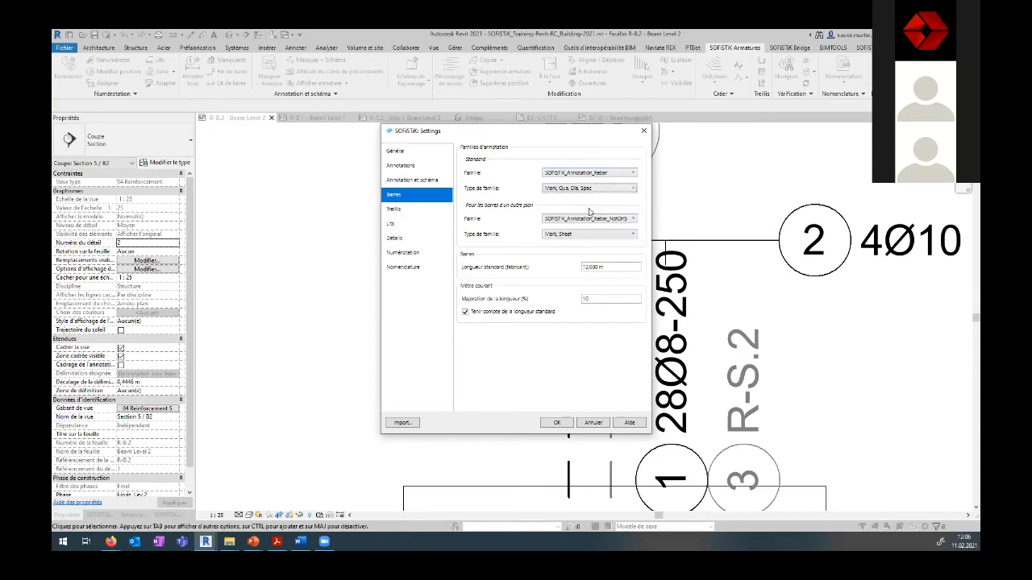
left_click(557, 423)
Step: Extend the left edge of the Section 5 / B2 crop region outward to show more of the slab beside the beam
scroll(429, 377, "down", 2)
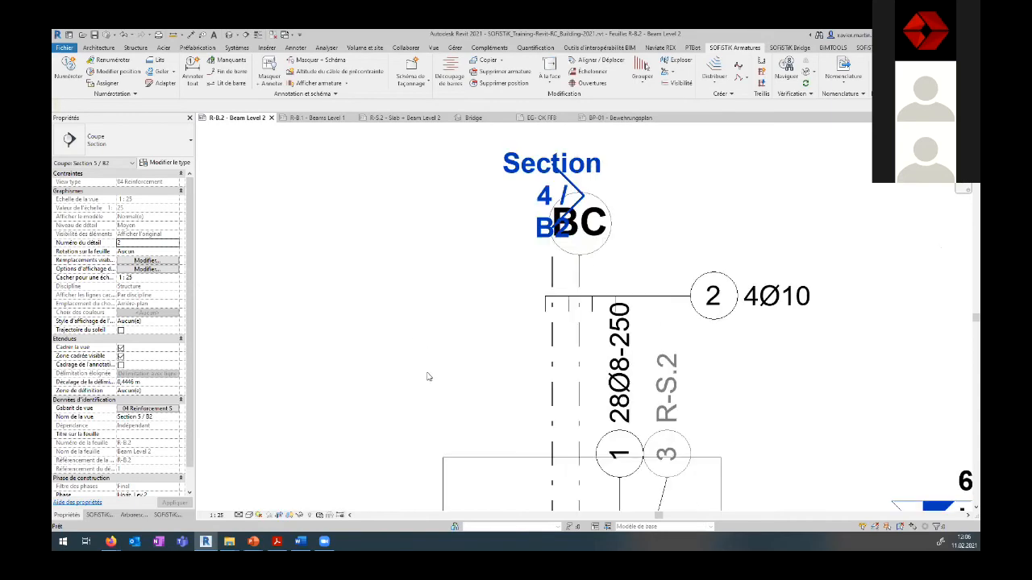
scroll(427, 378, "down", 1)
middle_click_drag(434, 463, 414, 285)
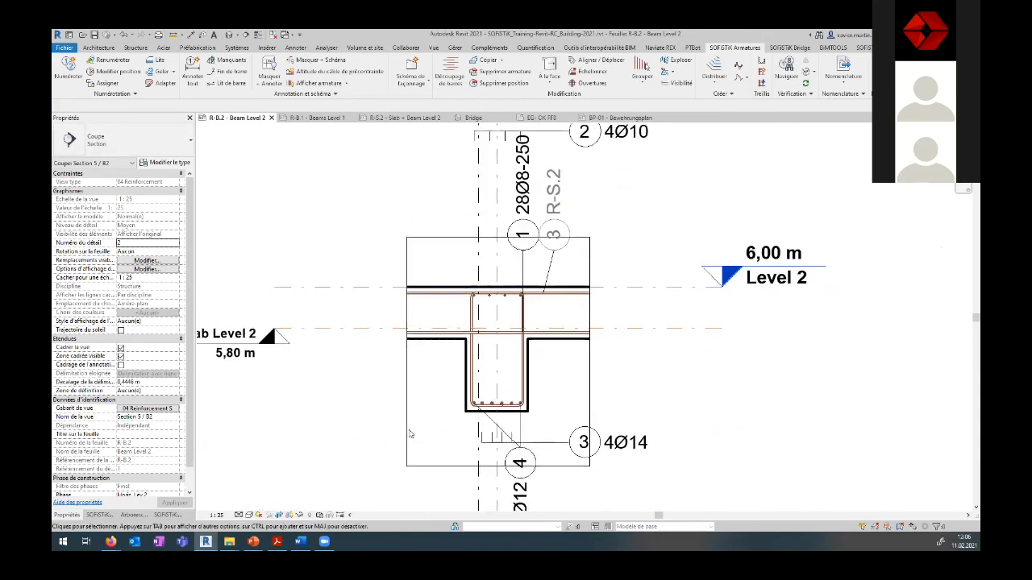
left_click(360, 396)
left_click_drag(407, 352, 292, 350)
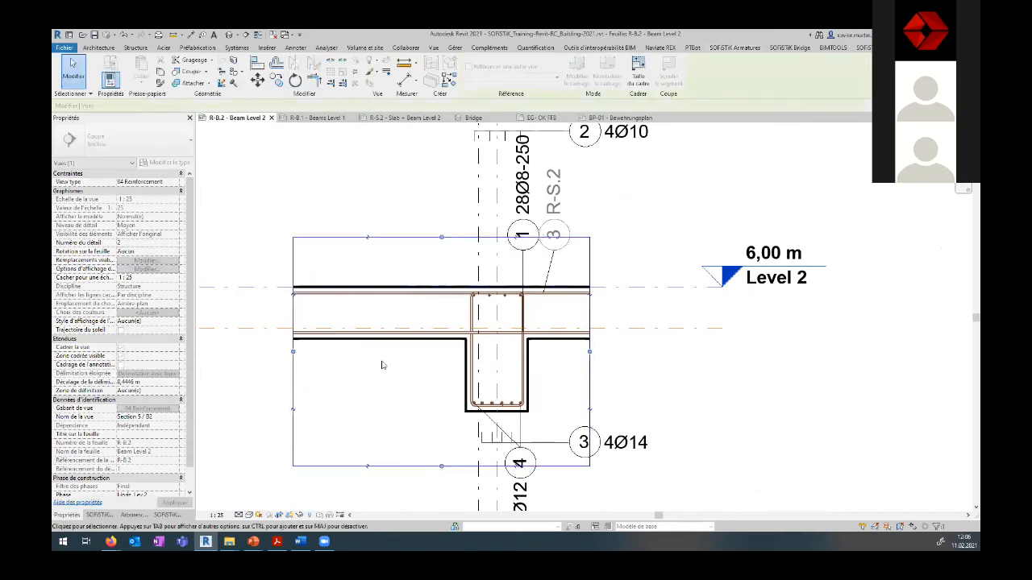
Step: Create a bending detail for the beam's mark 1 stirrup in Section 5 / B2 and position it below the slab, beside the beam
left_click(436, 180)
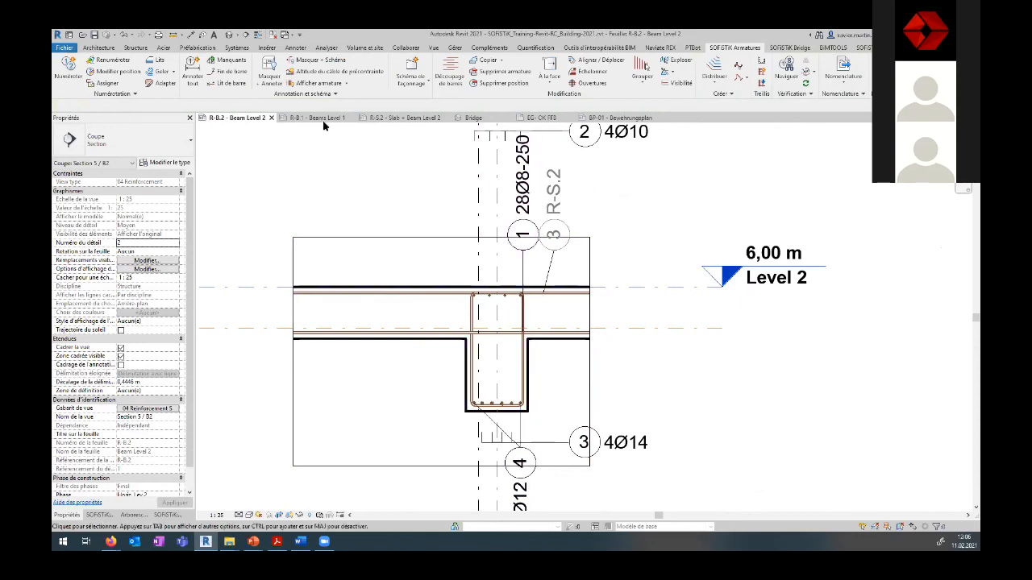
left_click(409, 74)
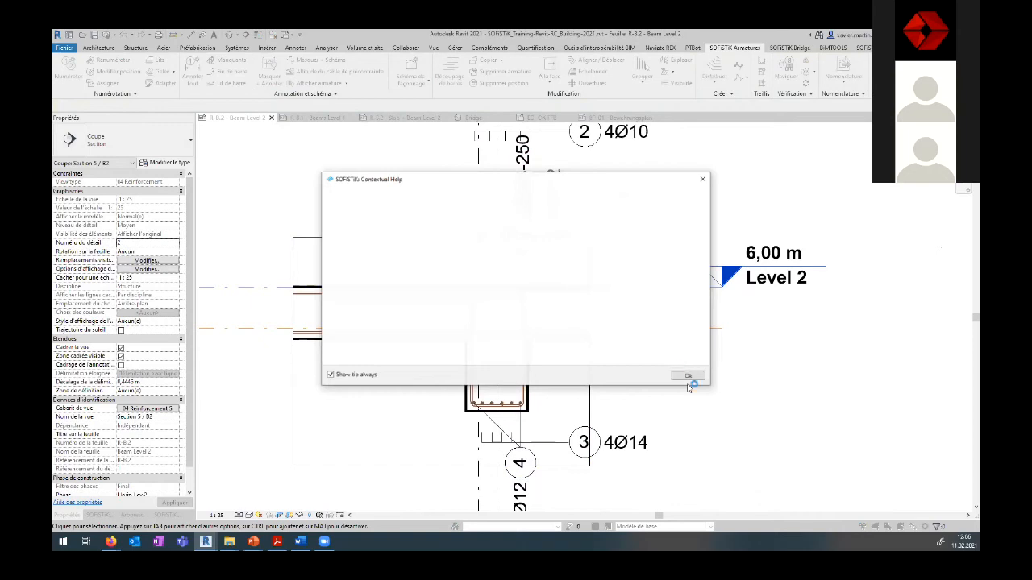
left_click(688, 376)
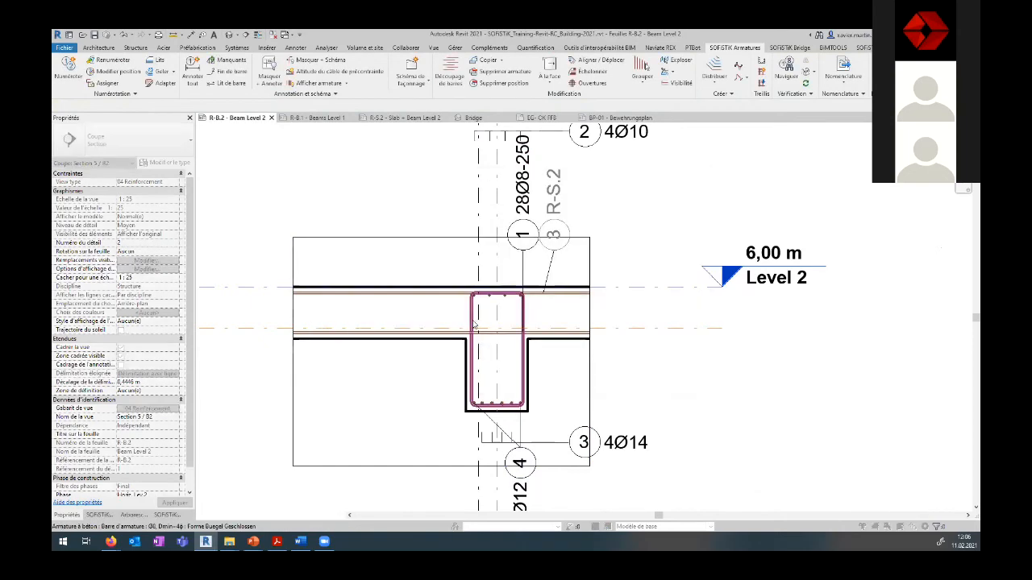
left_click(474, 325)
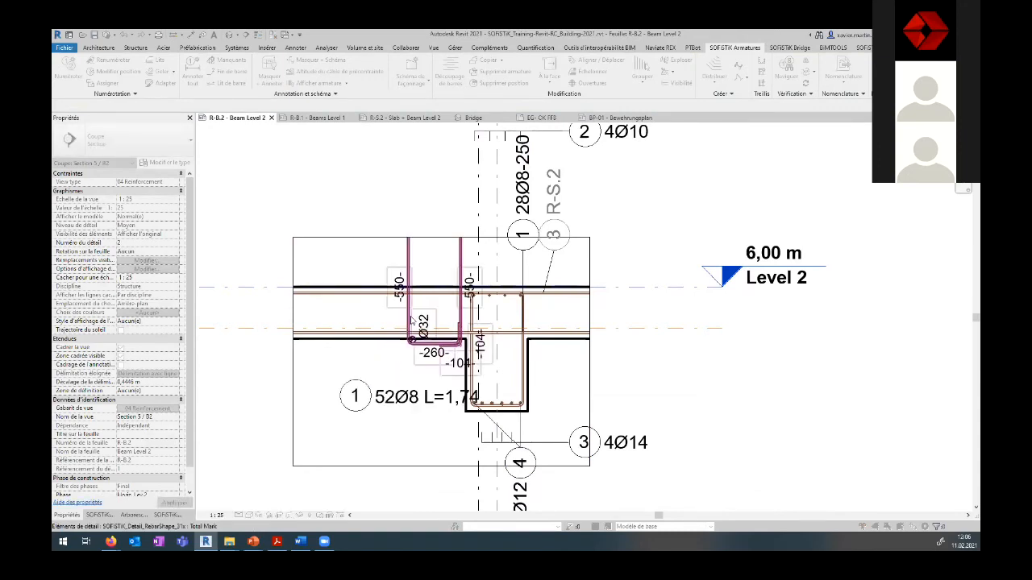
left_click(408, 331)
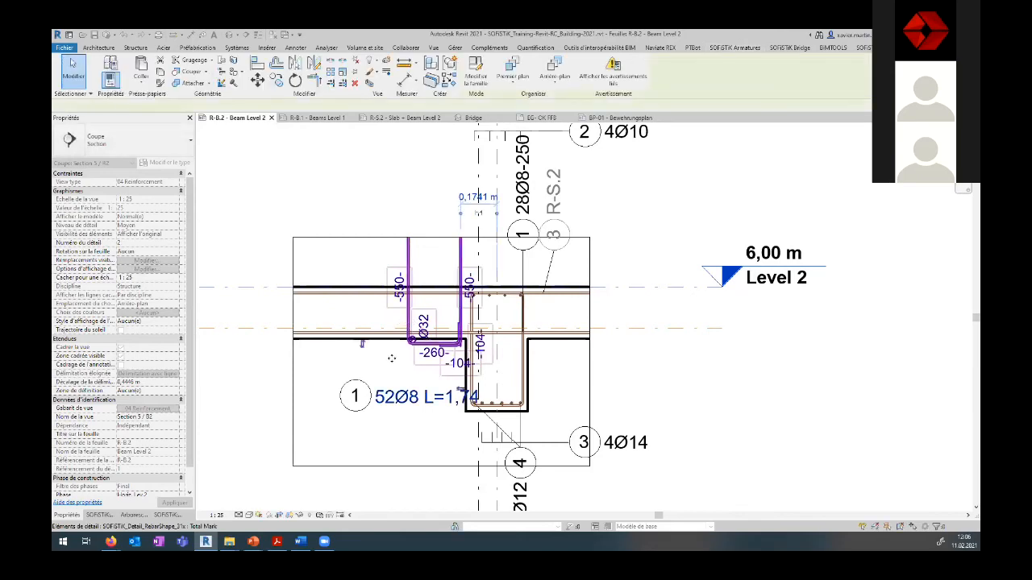
left_click_drag(372, 403, 347, 436)
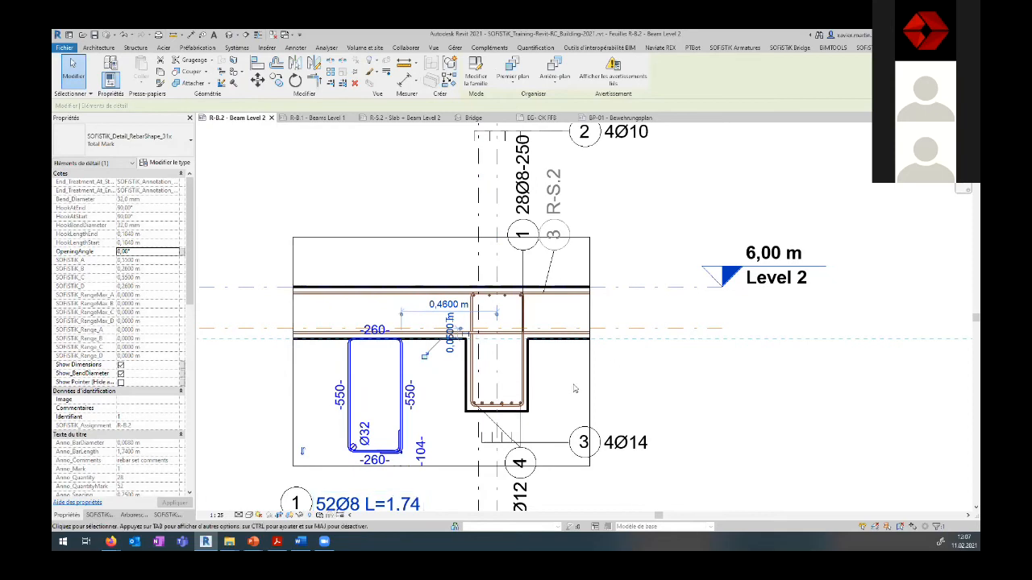
left_click(614, 366)
Step: Try raising the beam stirrup's lower leg to a 480 mm stirrup height, compare its bending detail, and undo the change
scroll(548, 384, "up", 3)
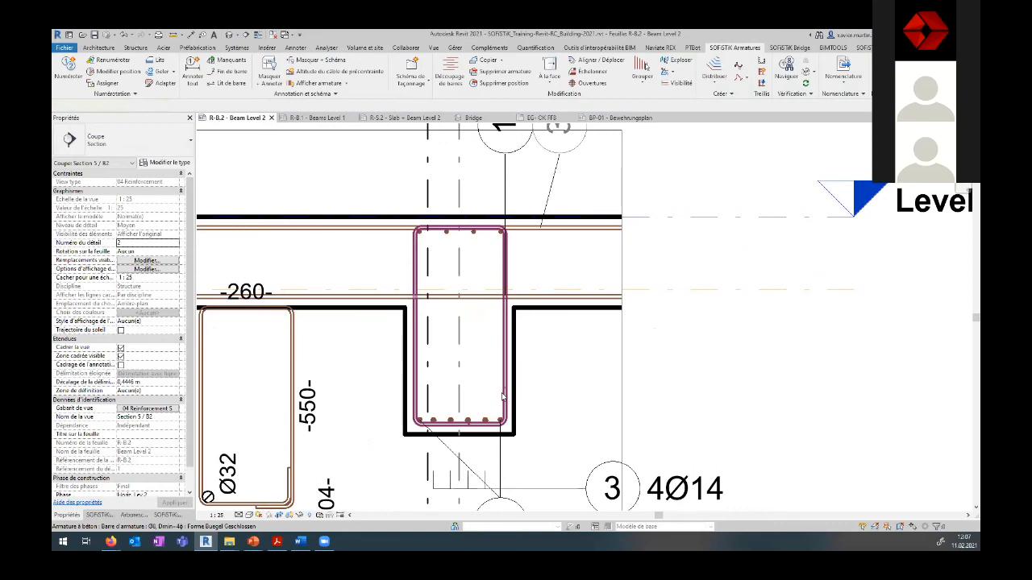
left_click(464, 424)
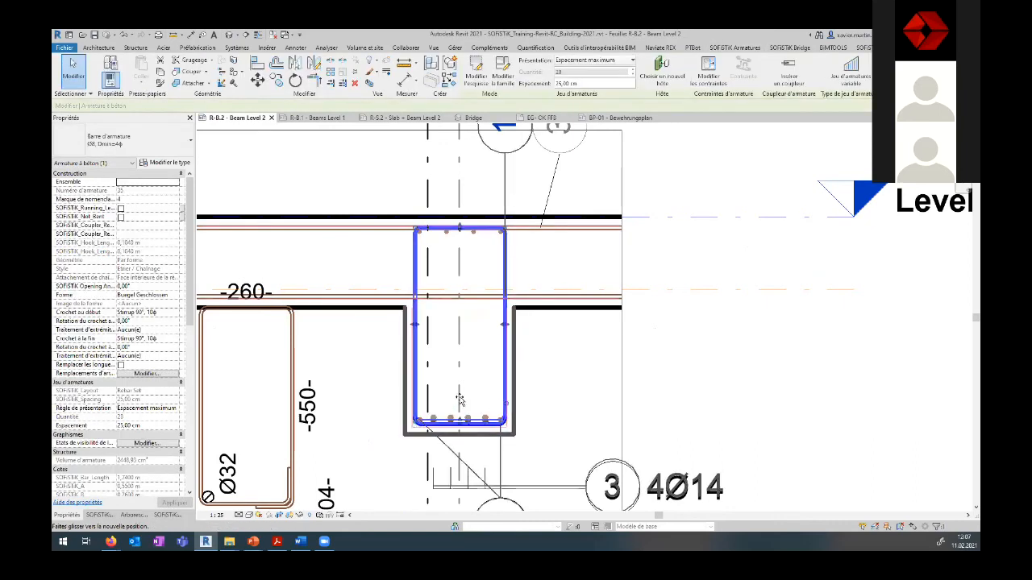
left_click_drag(460, 409, 458, 396)
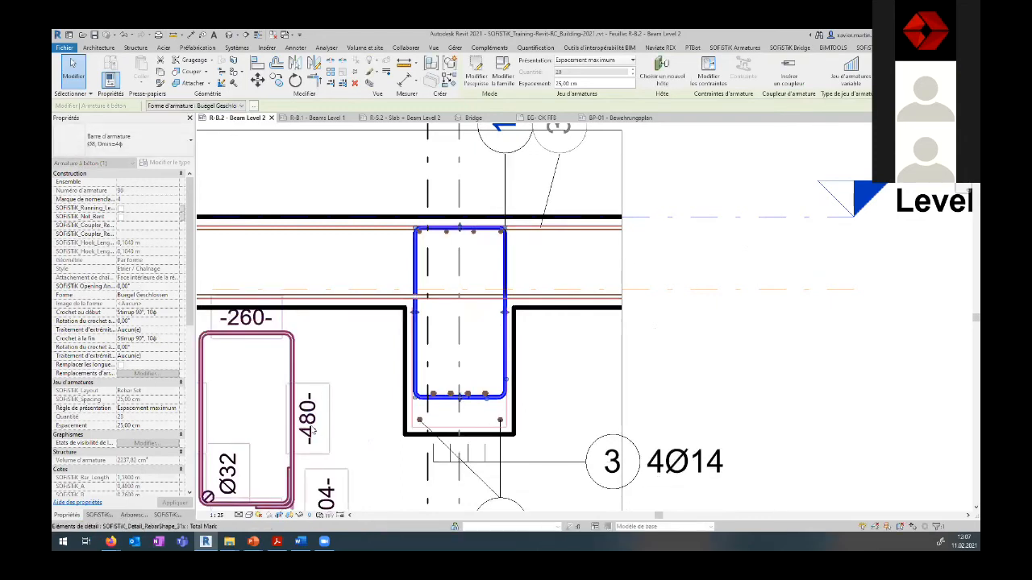
middle_click_drag(425, 358, 434, 345)
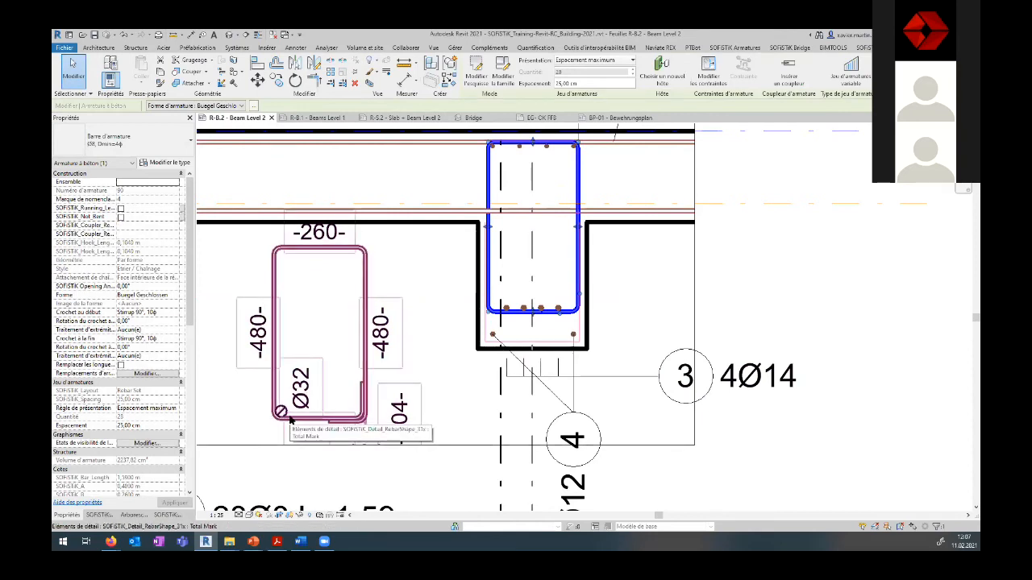
key("ctrl+z")
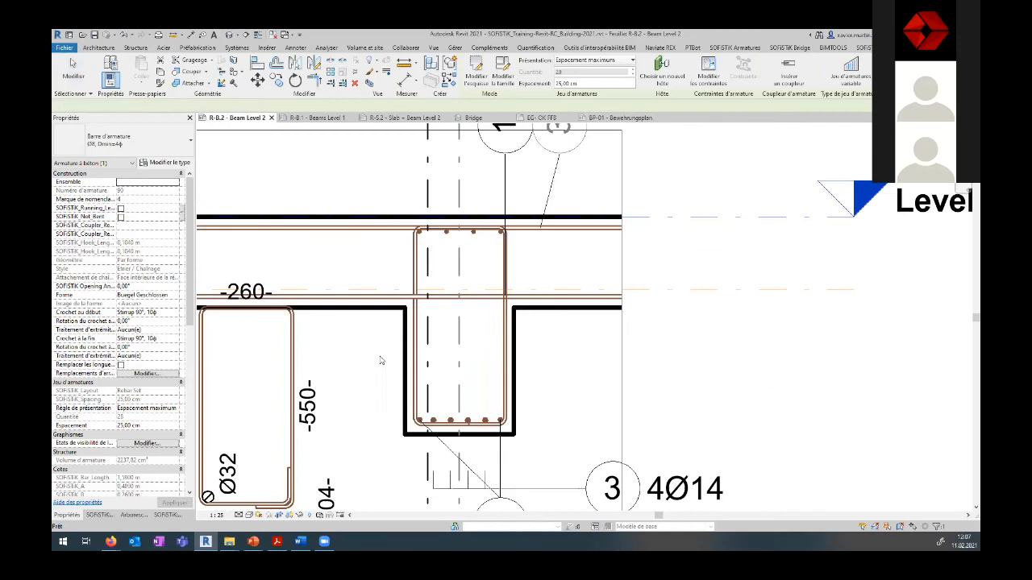
scroll(389, 385, "down", 3)
left_click(379, 400)
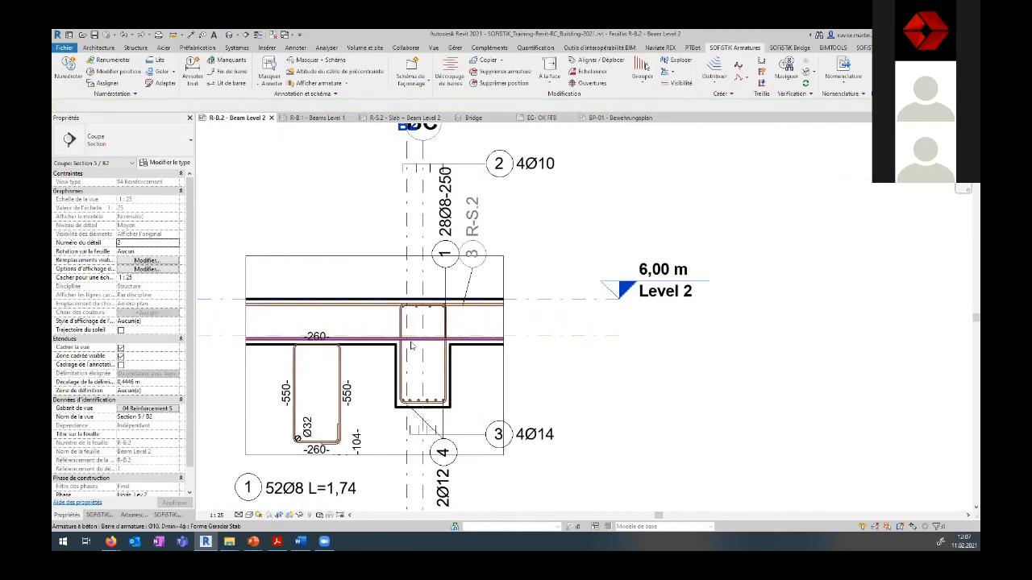
Step: Open the recent project Sismique-Davidovici.rvt and its reinforcement sheet S.3 - Slab Level 3
left_click(64, 48)
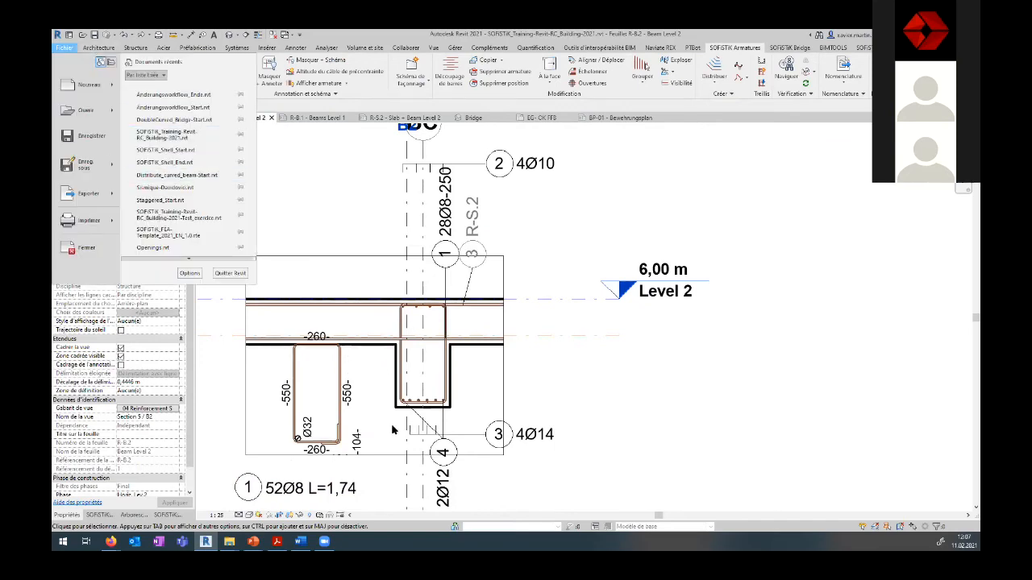
scroll(192, 217, "down", 1)
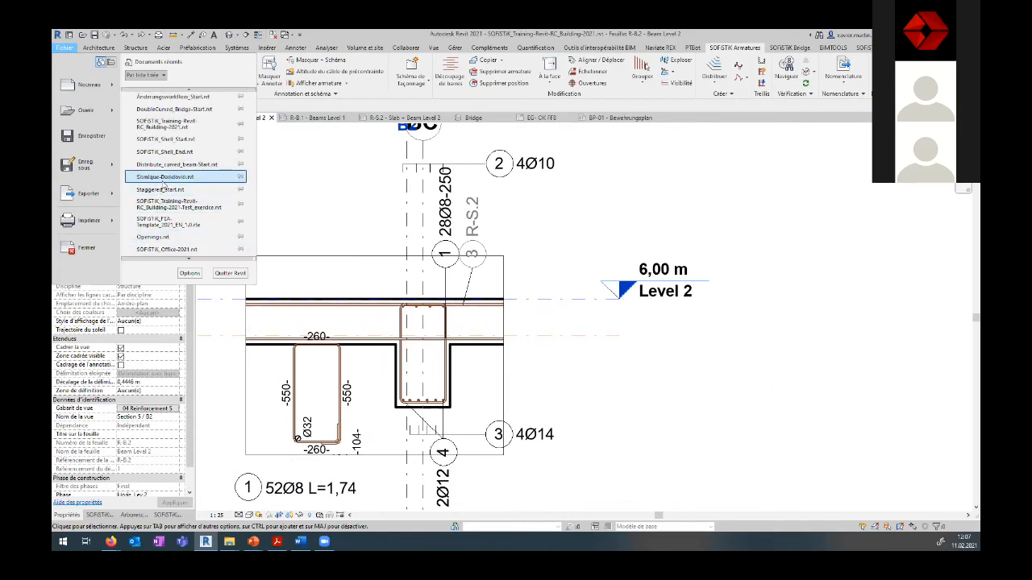
left_click(163, 181)
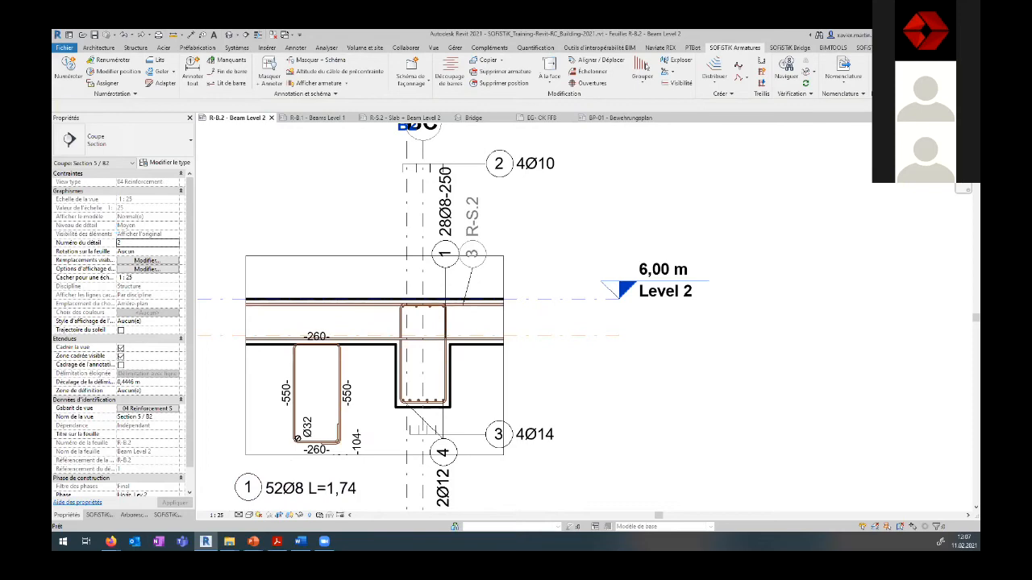
key("alt+Tab")
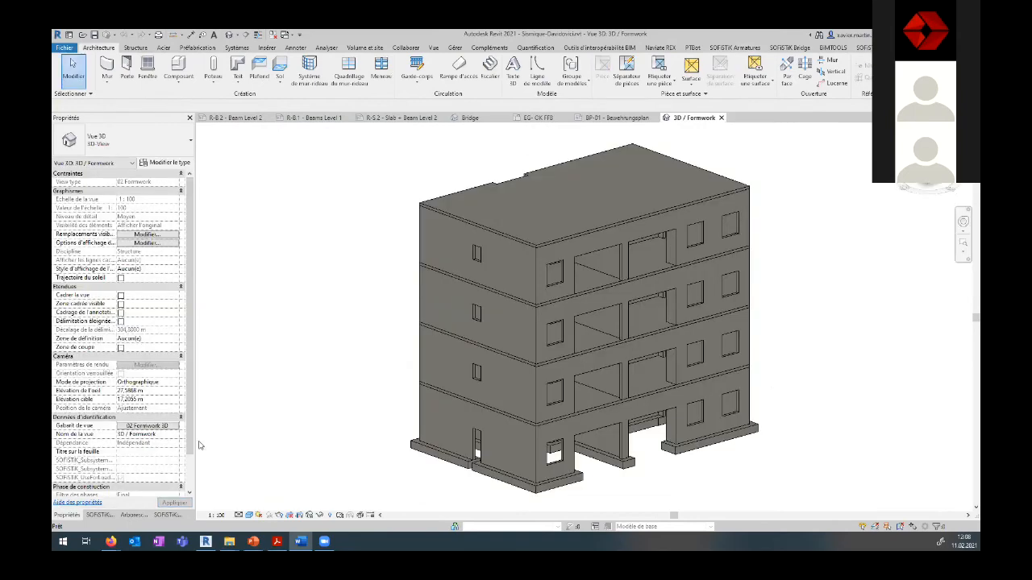
scroll(174, 427, "down", 1)
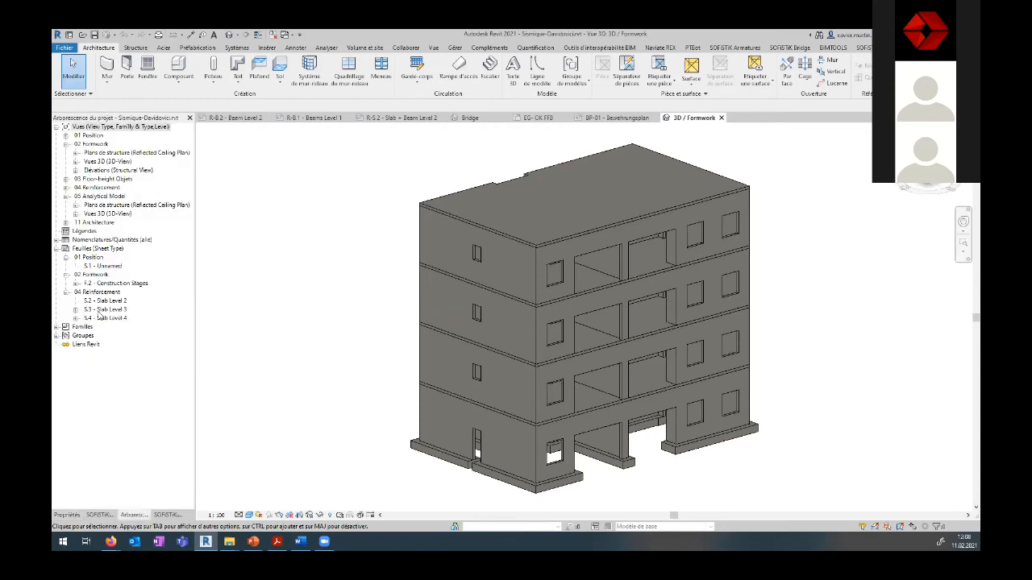
double_click(97, 311)
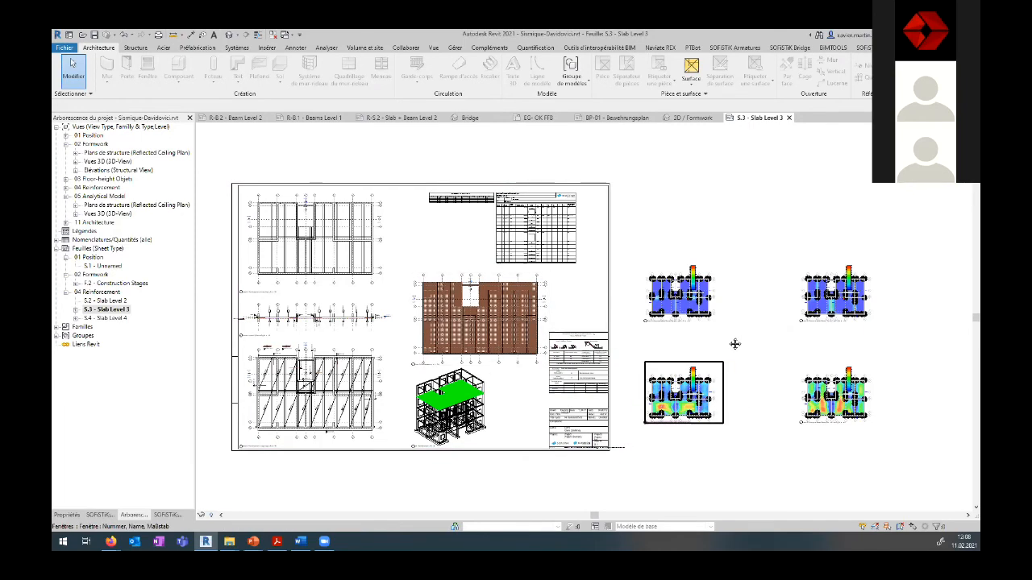
Step: Examine the Level 3 analytical result plans beside the sheet for the required major and minor slab reinforcement
scroll(735, 344, "up", 5)
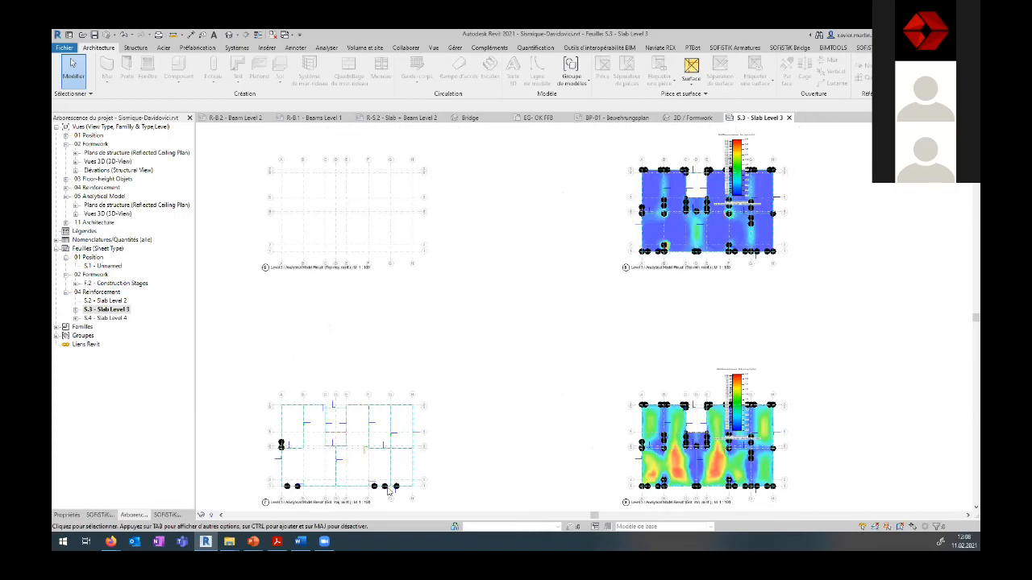
scroll(389, 491, "up", 3)
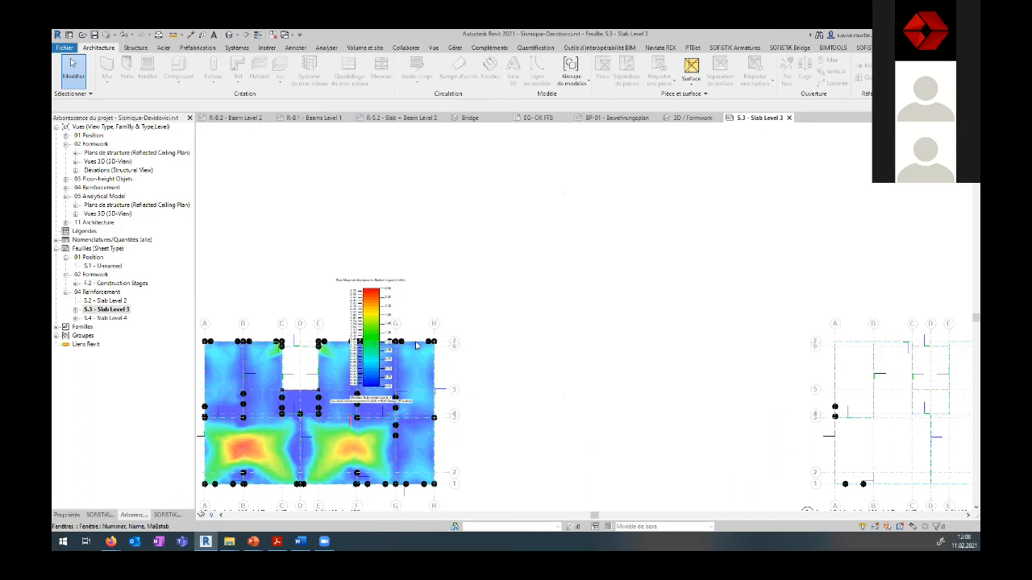
scroll(408, 229, "up", 2)
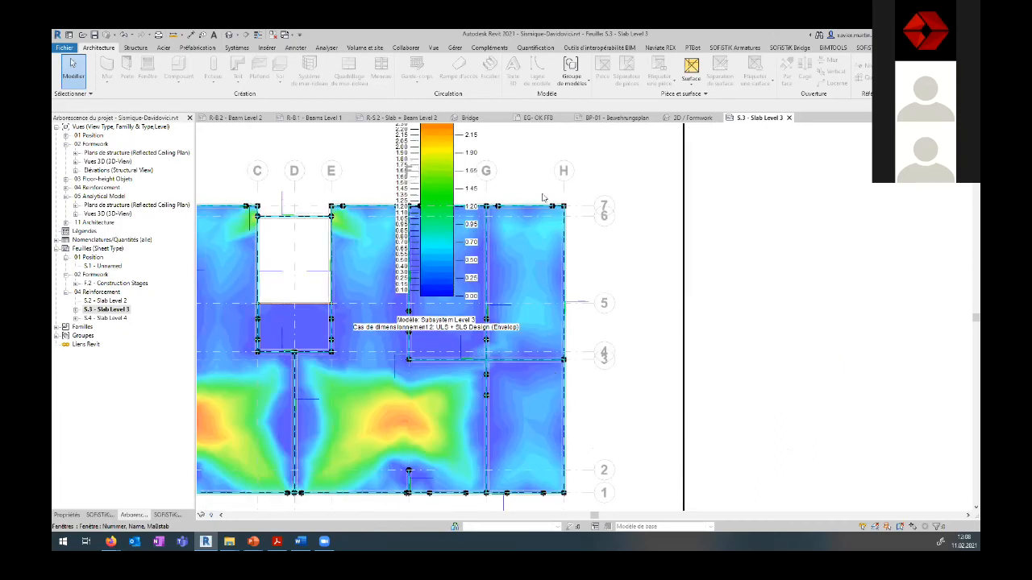
scroll(543, 198, "down", 1)
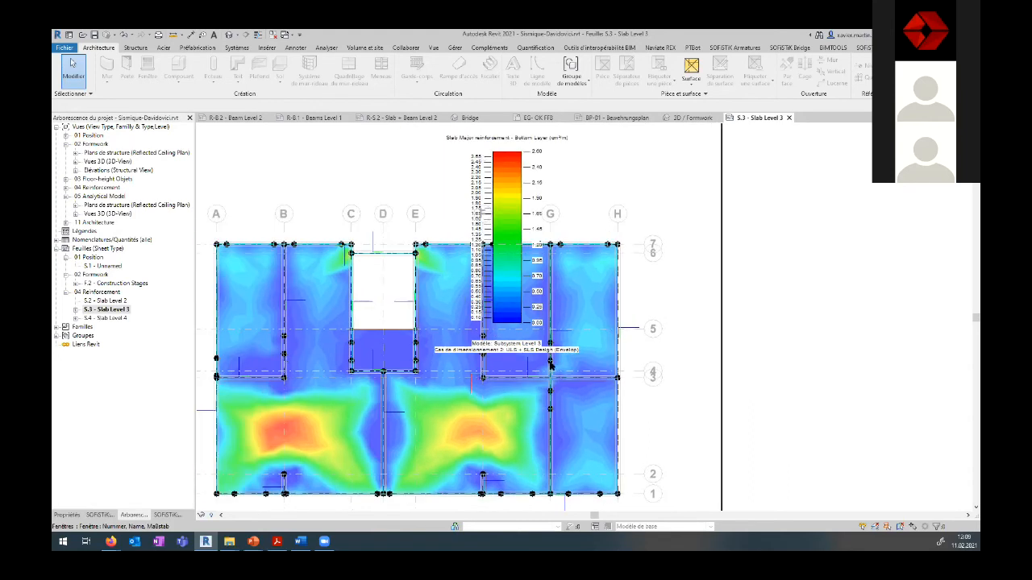
scroll(621, 376, "down", 2)
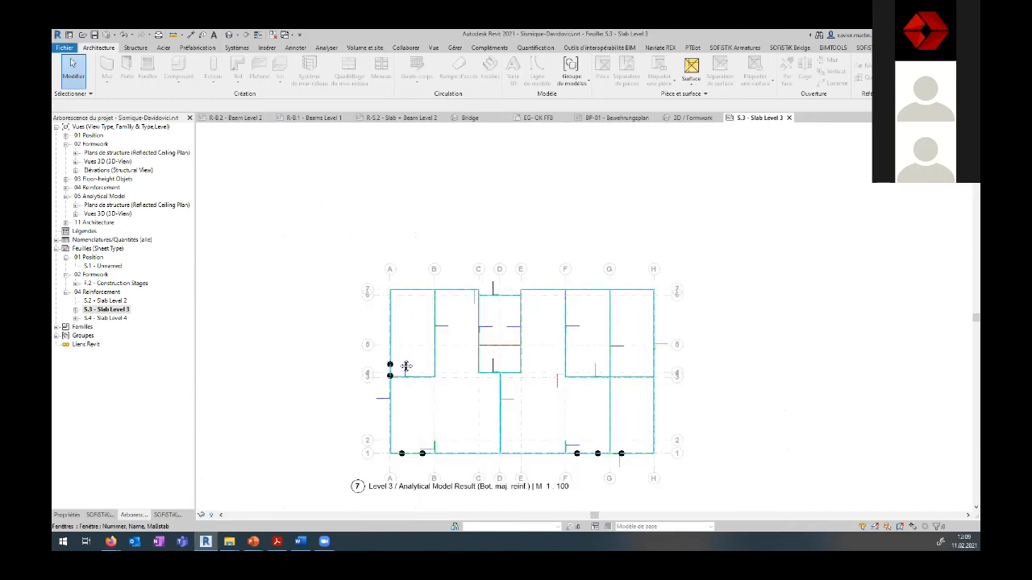
middle_click_drag(550, 362, 357, 381)
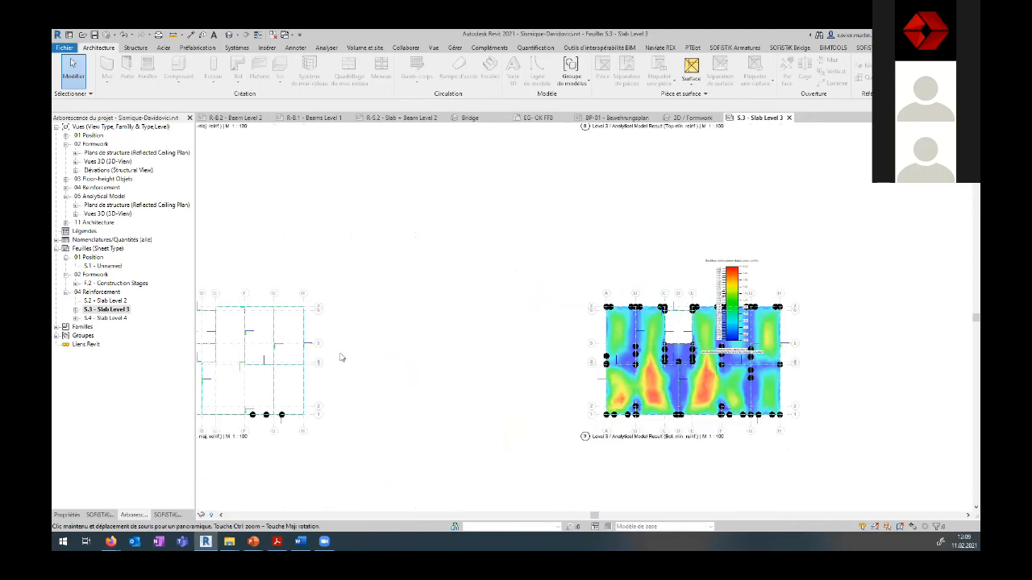
scroll(339, 339, "down", 3)
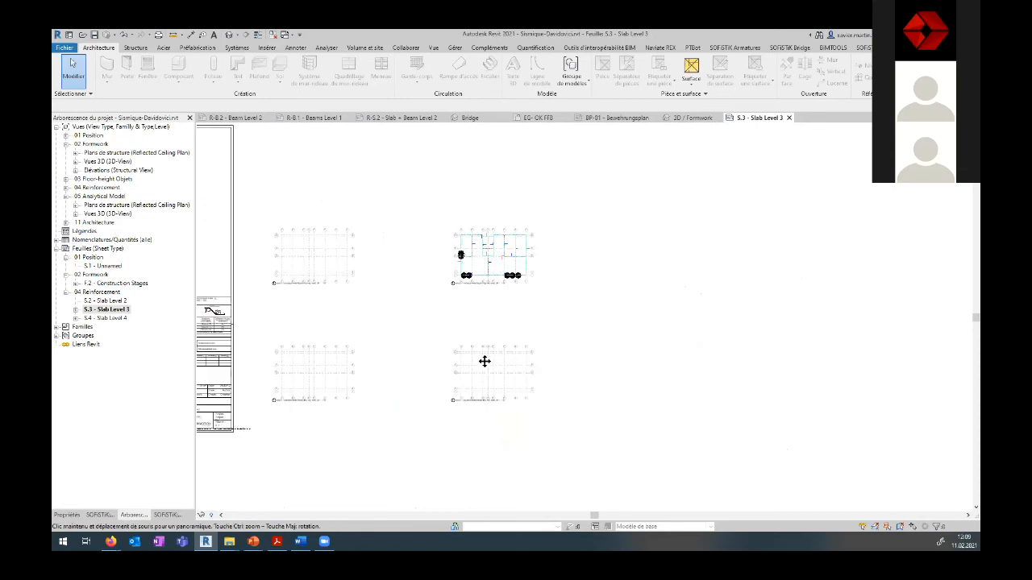
Step: Examine the Level 3 / Reinforcement plan on the sheet, including the bars around the slab opening and edges
middle_click_drag(465, 367, 824, 412)
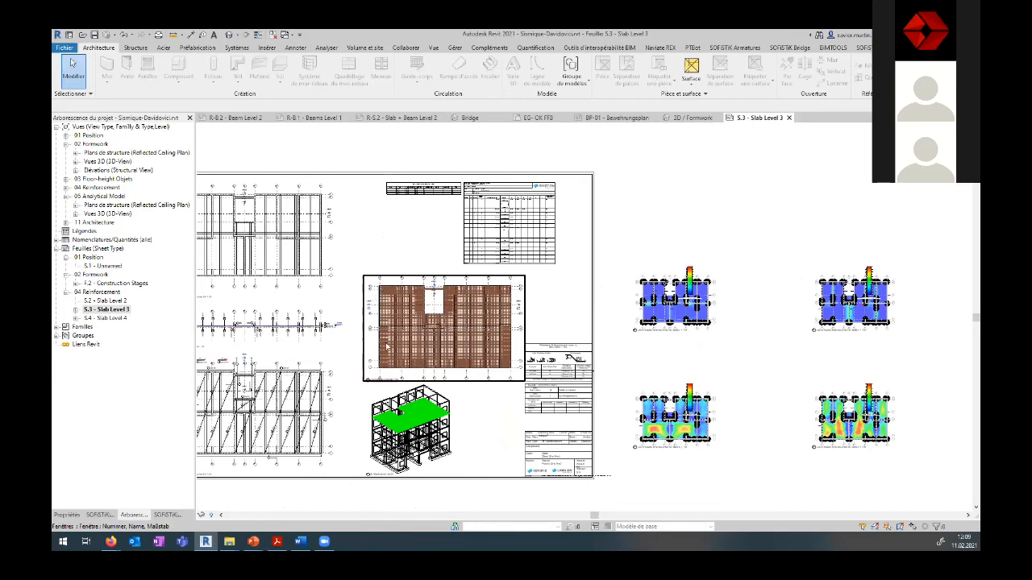
scroll(387, 347, "up", 2)
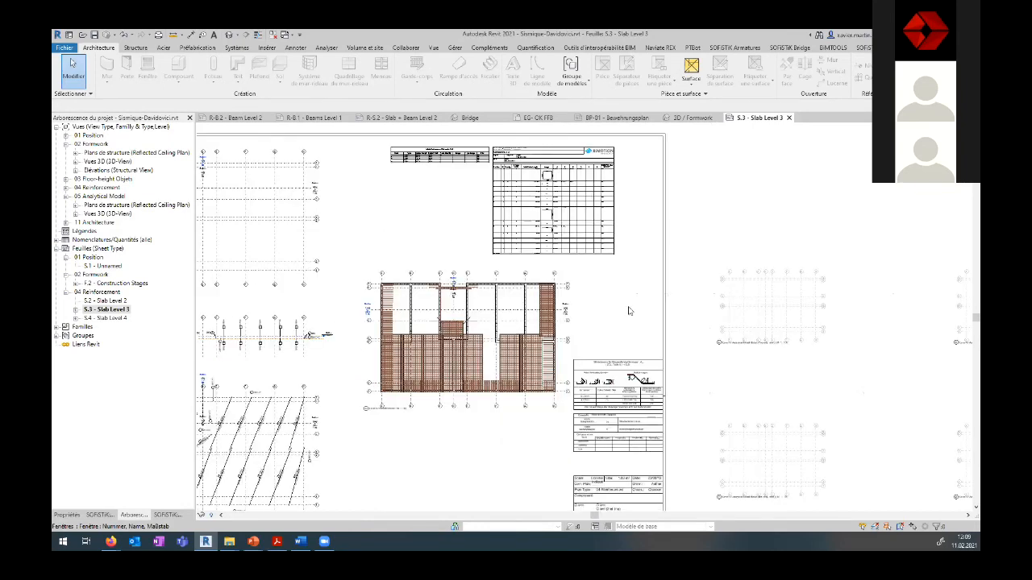
scroll(597, 283, "up", 3)
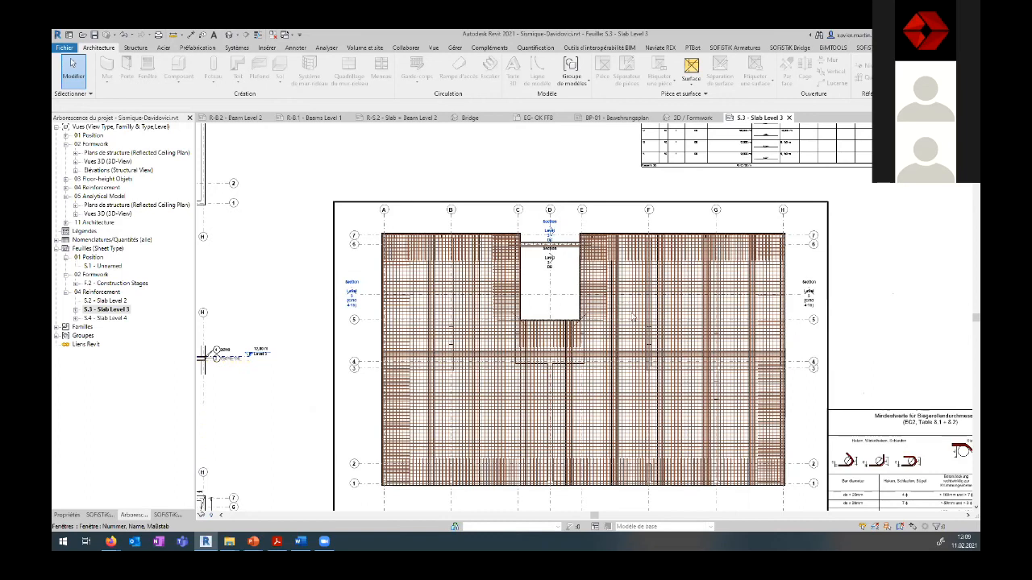
scroll(684, 339, "up", 2)
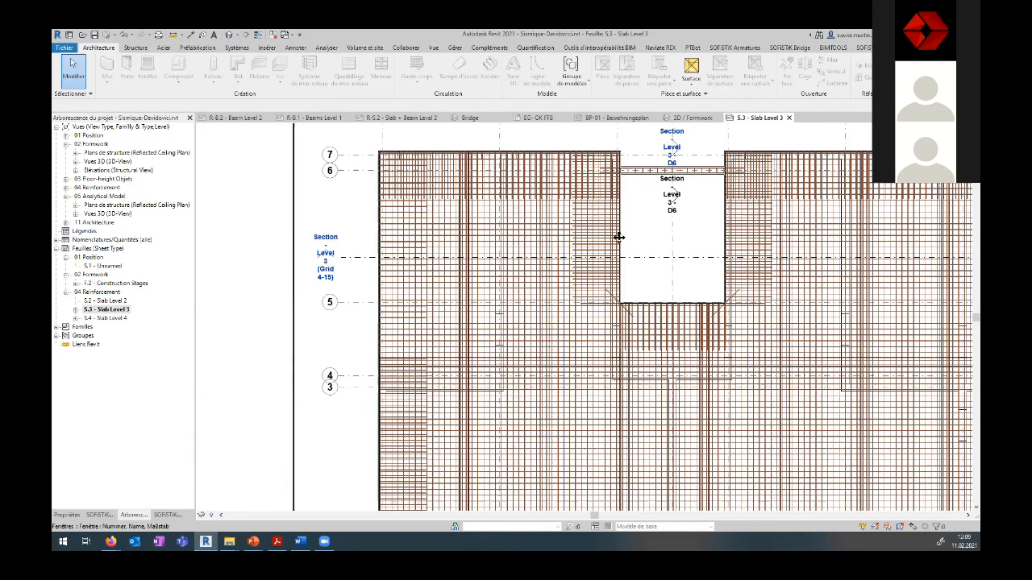
scroll(617, 235, "down", 3)
scroll(500, 374, "down", 2)
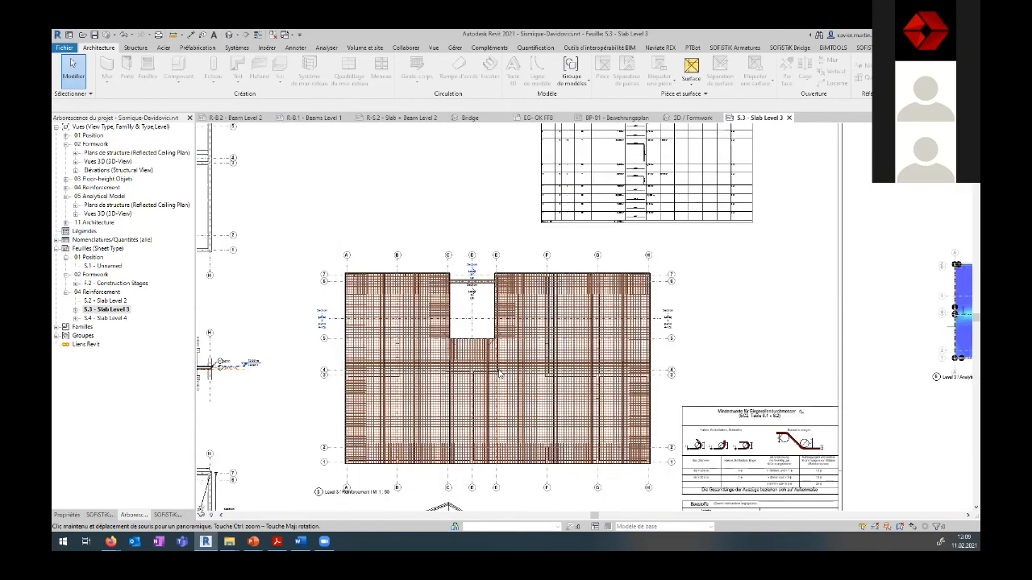
Step: Inspect the mesh and bar annotations in the annotated Level 3 layer plan and in Section - Level 3 (Grid 4-15)
middle_click_drag(500, 373, 868, 184)
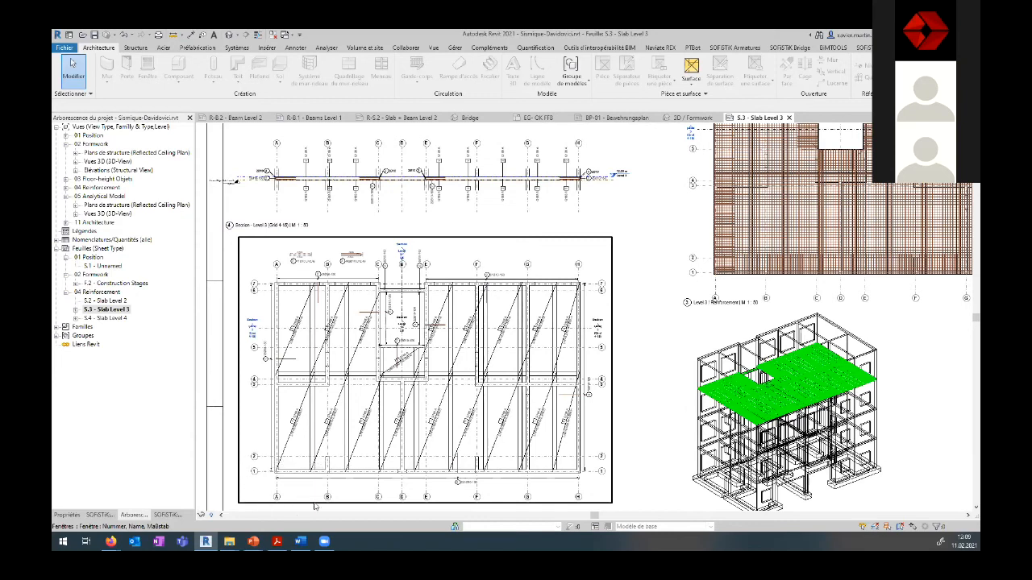
scroll(387, 457, "up", 1)
scroll(467, 266, "up", 2)
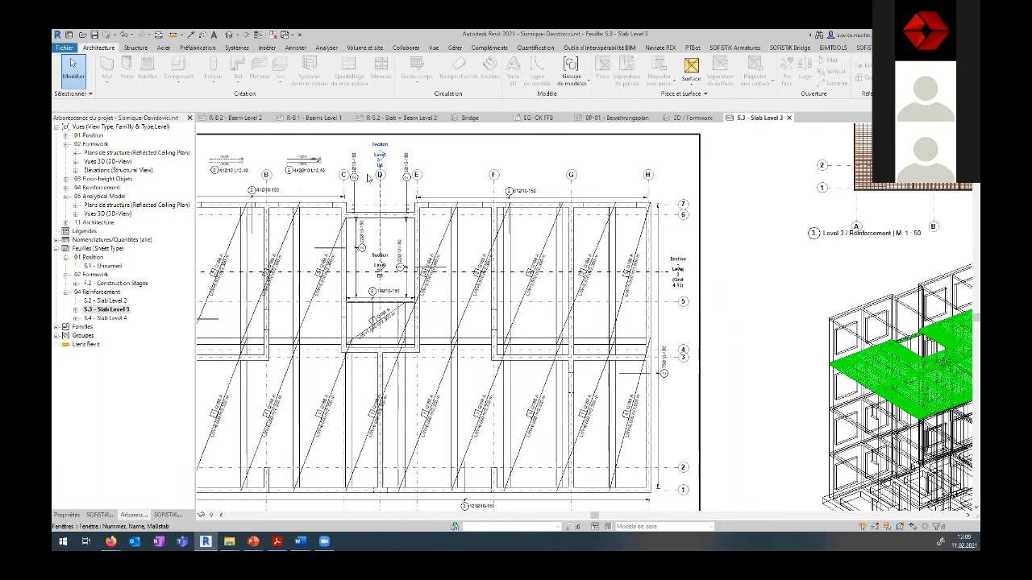
scroll(411, 195, "up", 2)
scroll(460, 304, "down", 4)
middle_click_drag(369, 187, 374, 315)
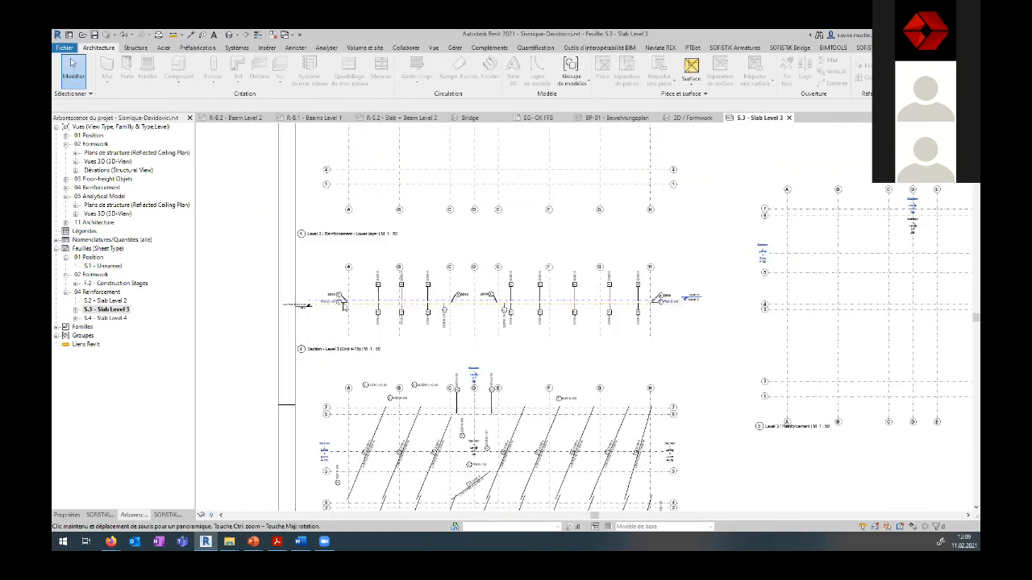
scroll(377, 303, "up", 5)
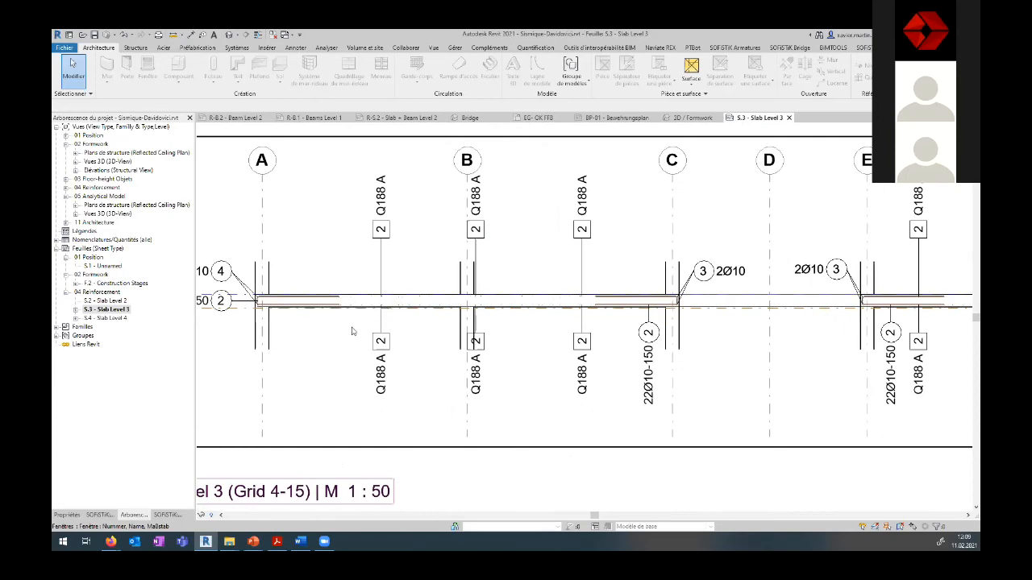
scroll(362, 351, "down", 5)
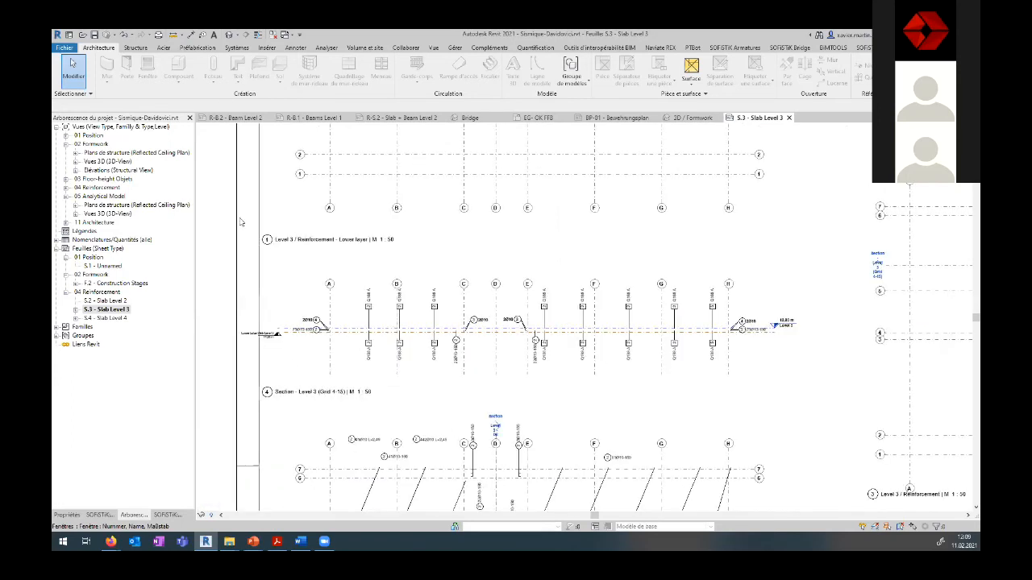
Step: Annotate all reinforcement automatically in the Level 3 / Reinforcement - Lower layer view on the sheet and check the resulting annotations
left_click(357, 206)
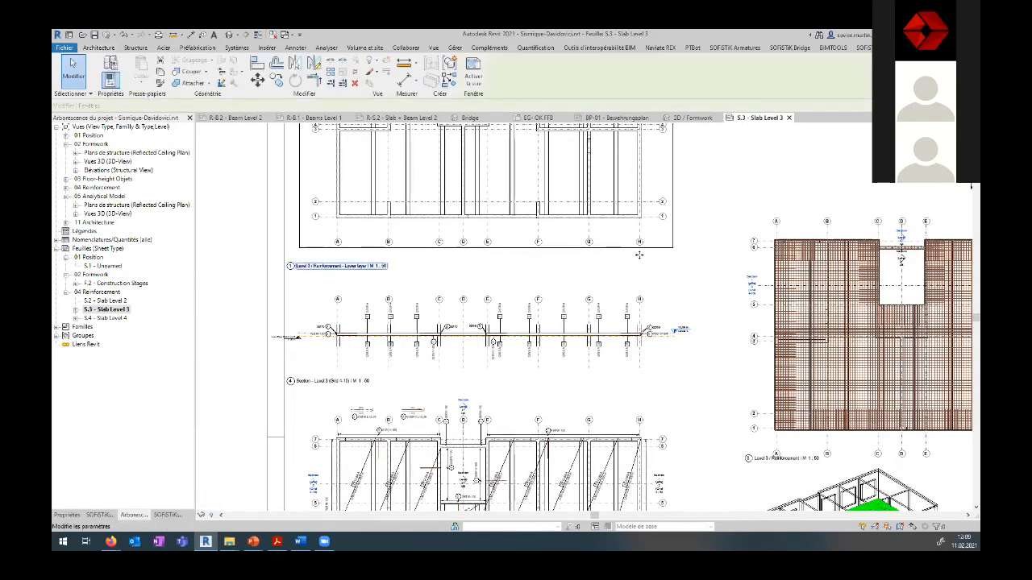
middle_click_drag(714, 310, 703, 448)
middle_click_drag(405, 239, 390, 272)
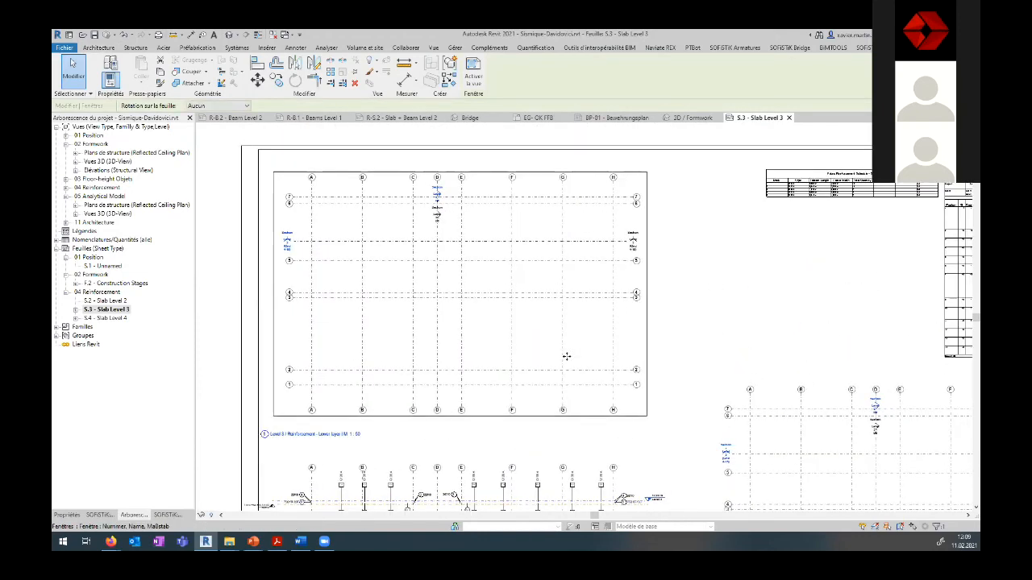
key("Escape")
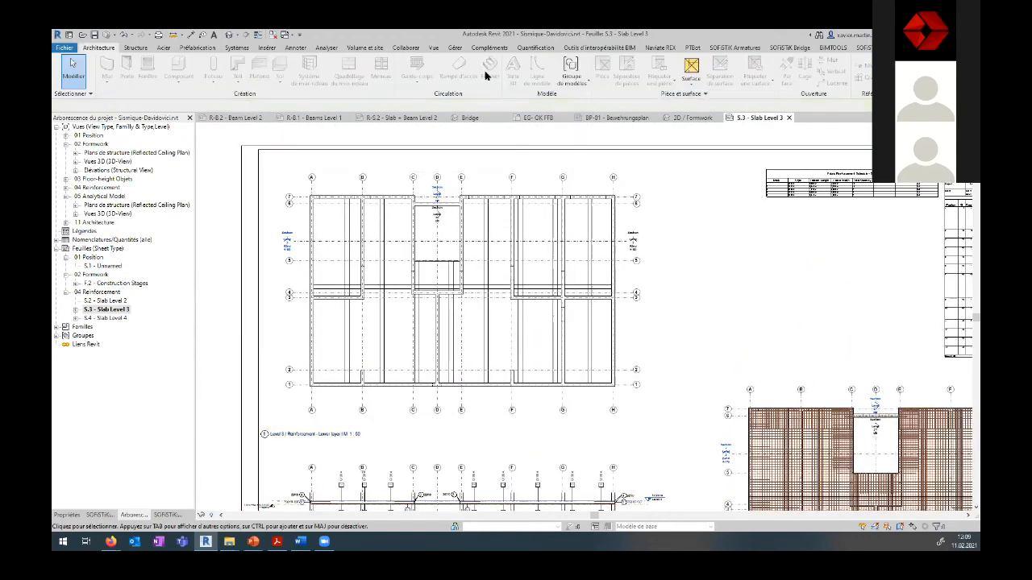
left_click(757, 49)
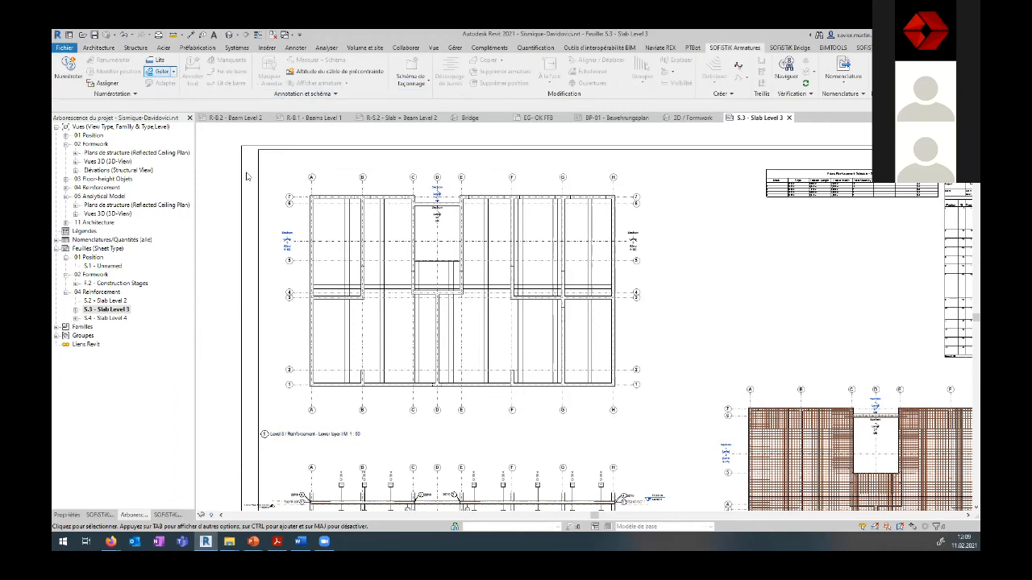
key("Escape")
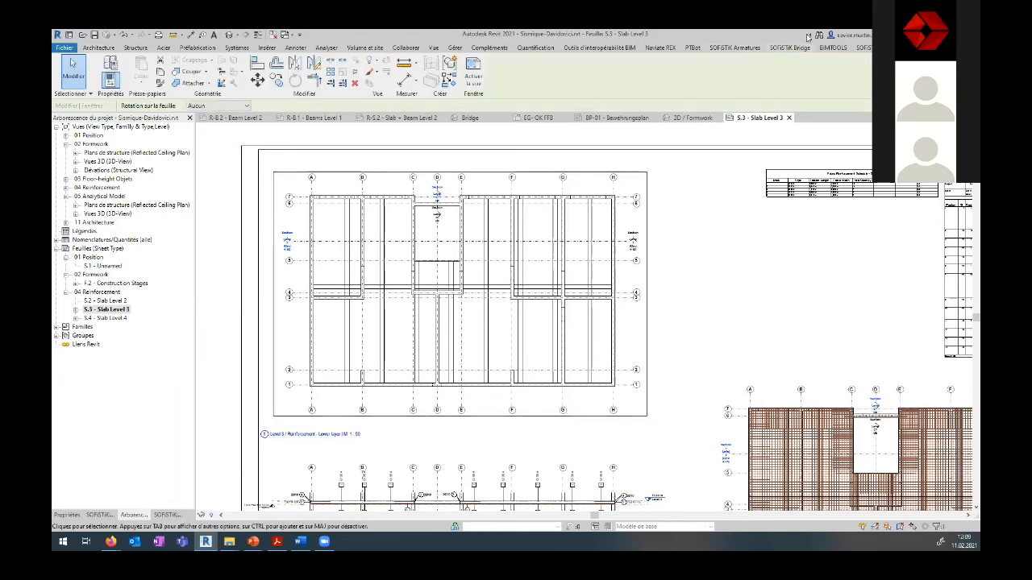
left_click(754, 50)
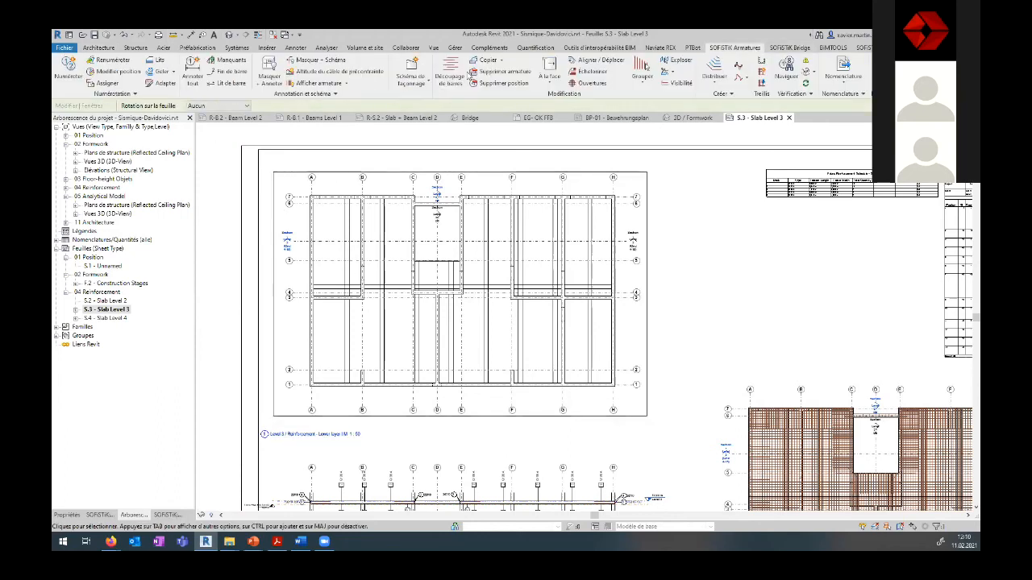
double_click(283, 228)
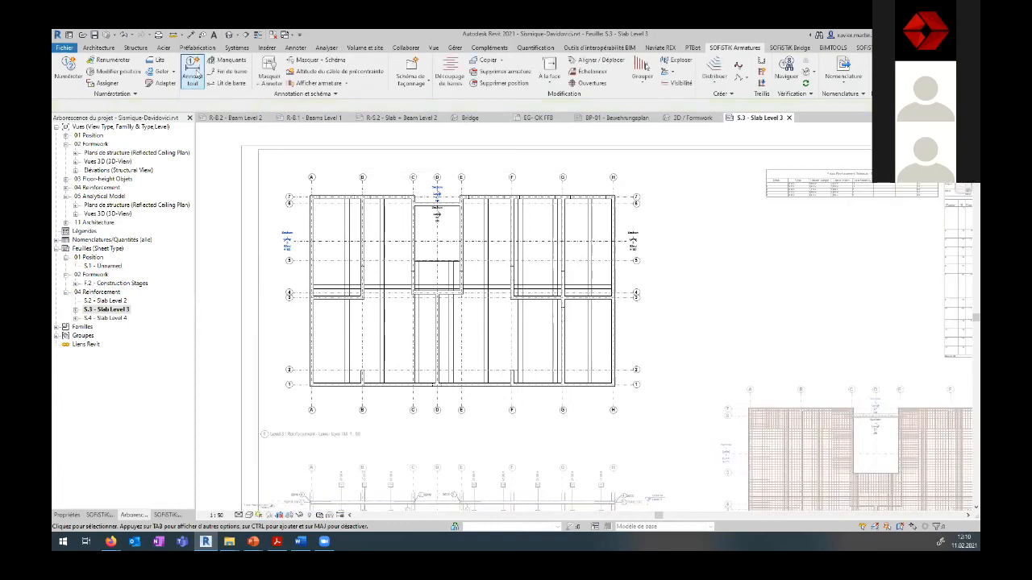
left_click(200, 87)
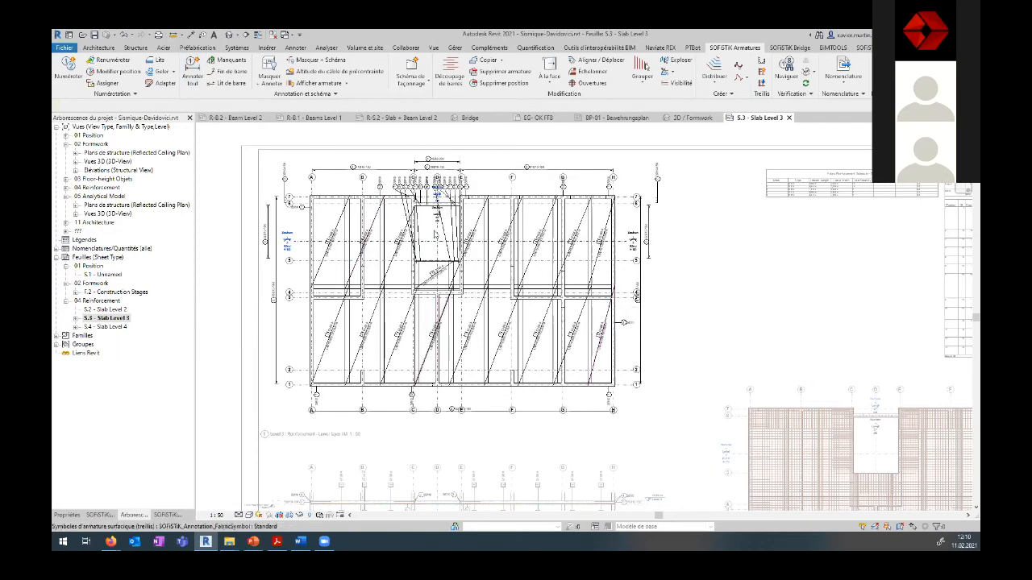
scroll(418, 145, "up", 3)
scroll(403, 234, "up", 1)
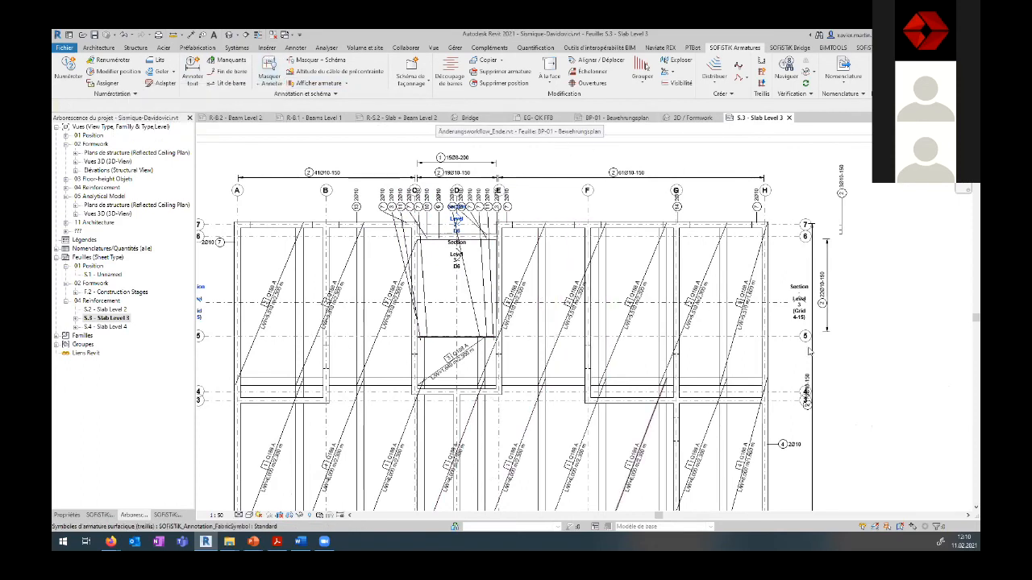
middle_click_drag(878, 398, 798, 275)
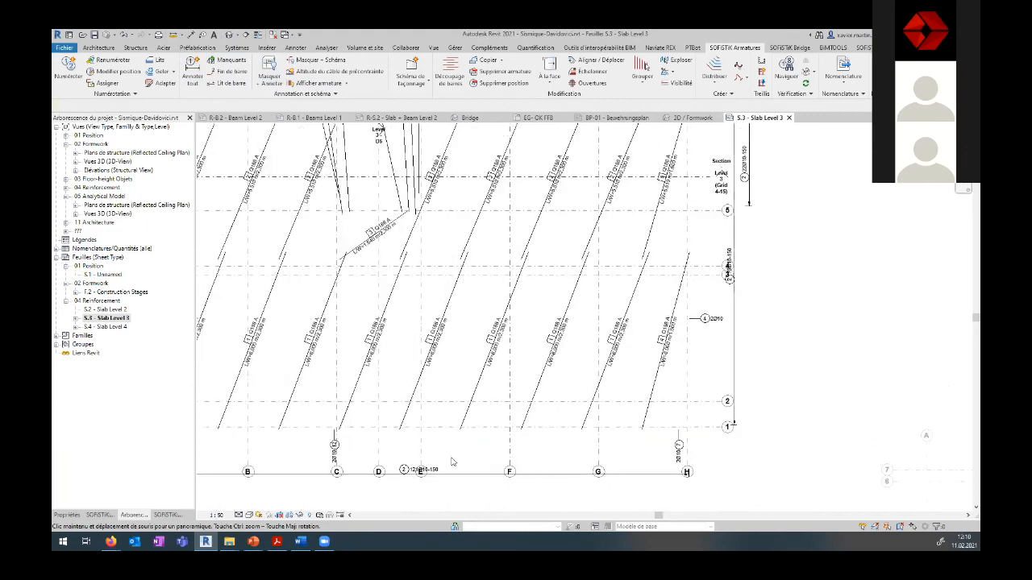
scroll(421, 485, "down", 2)
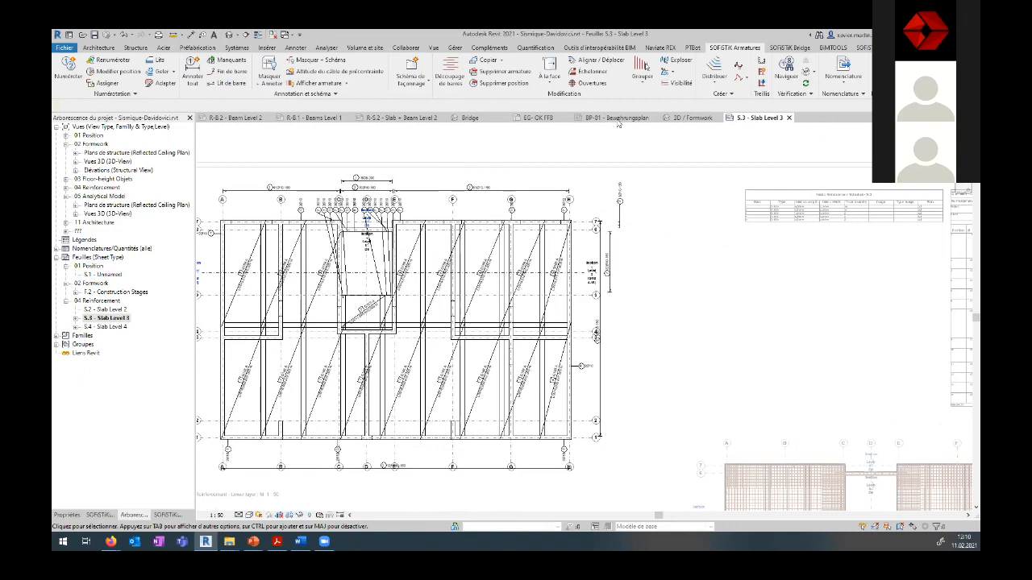
Step: On sheet BP-01 - Bewehrungsplan, choose additional bars to show in the Ø10-20 rebar set along the slab's upper edge beside the revision cloud
left_click(617, 119)
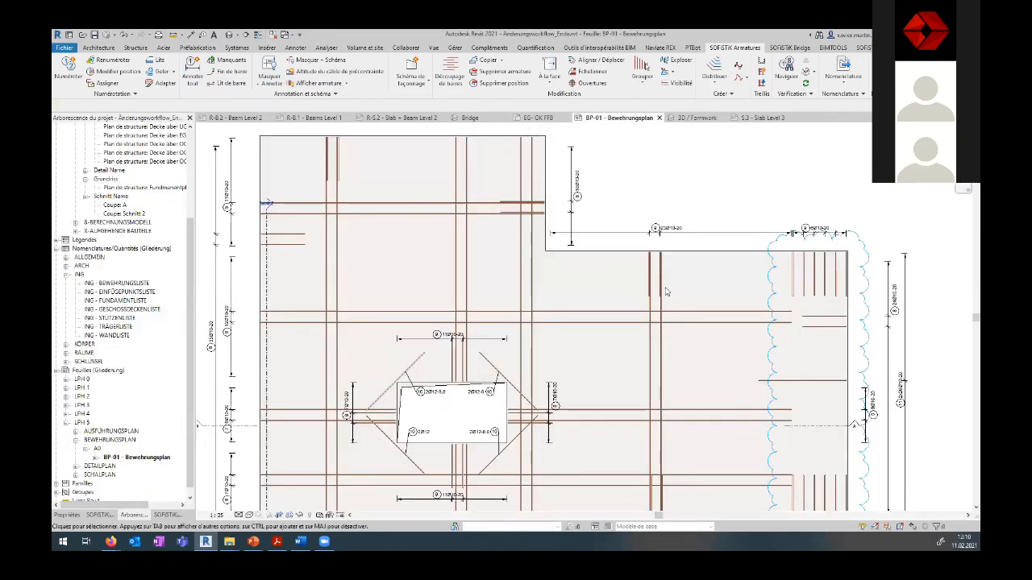
left_click(575, 153)
left_click(590, 71)
left_click(587, 121)
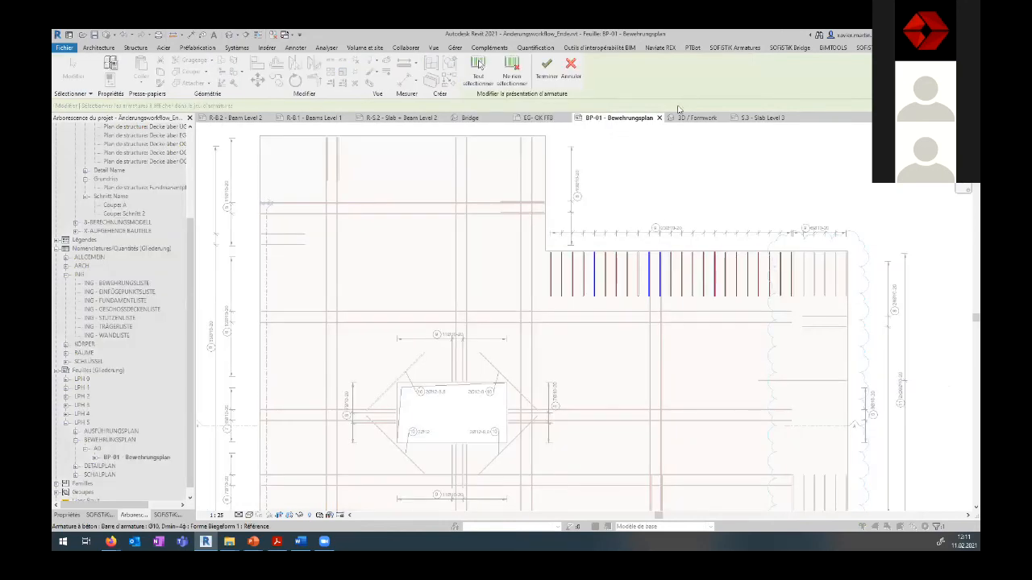
left_click(550, 75)
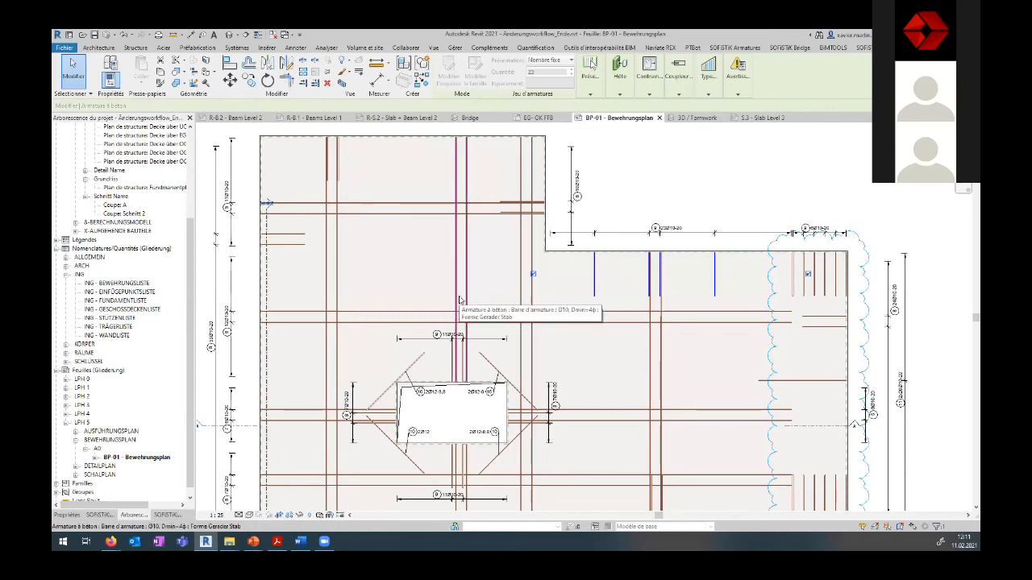
Step: Return to the Sismique-Davidovici project and open its 3D / Reinforcement view
left_click(758, 119)
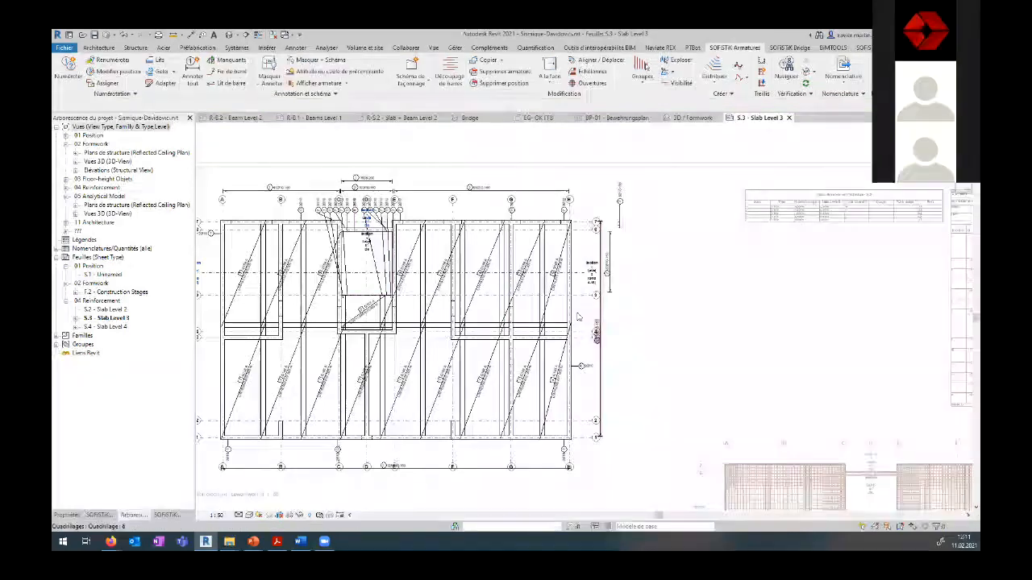
scroll(639, 466, "down", 4)
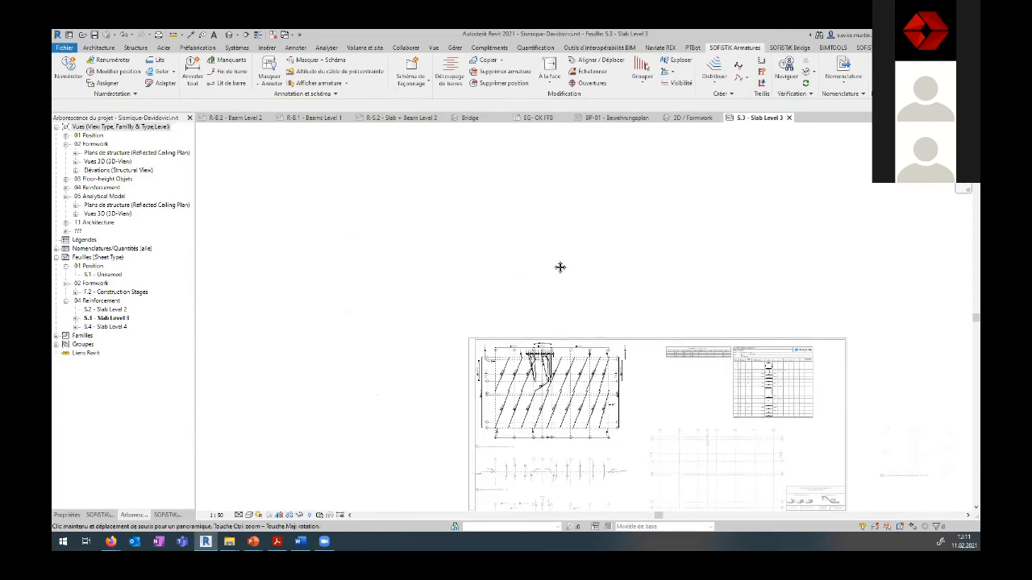
middle_click_drag(326, 210, 216, 98)
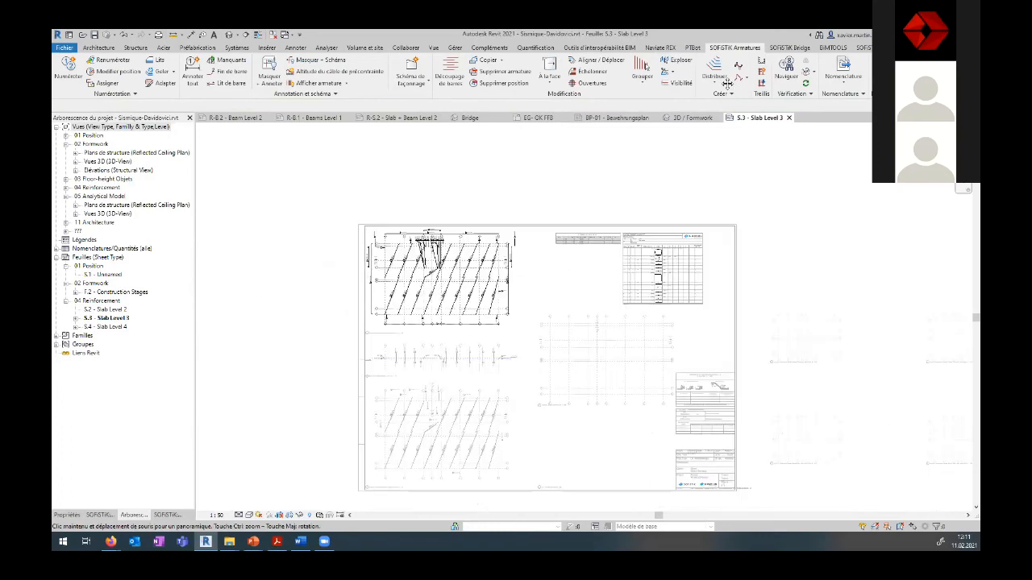
left_click(692, 117)
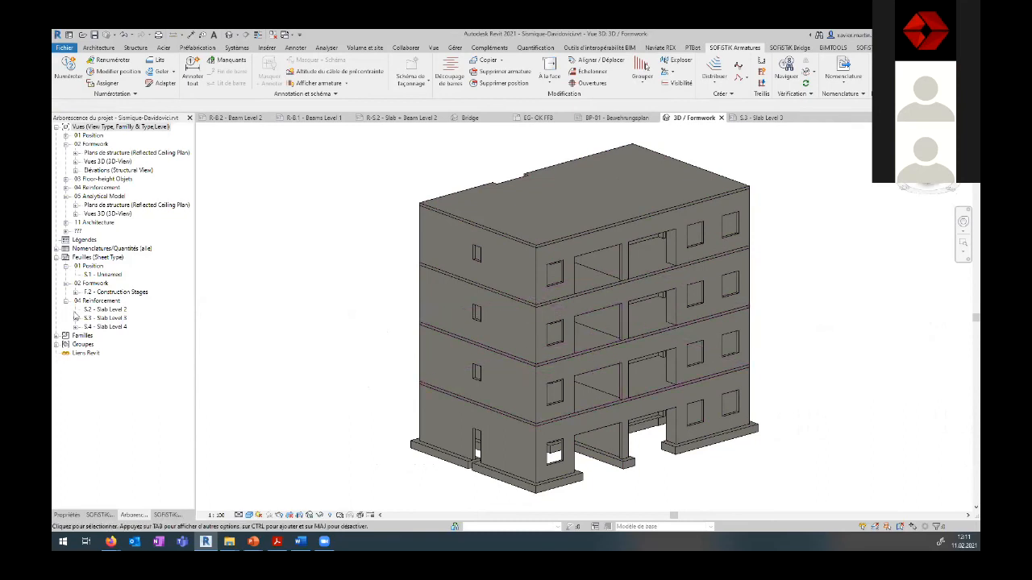
left_click(67, 188)
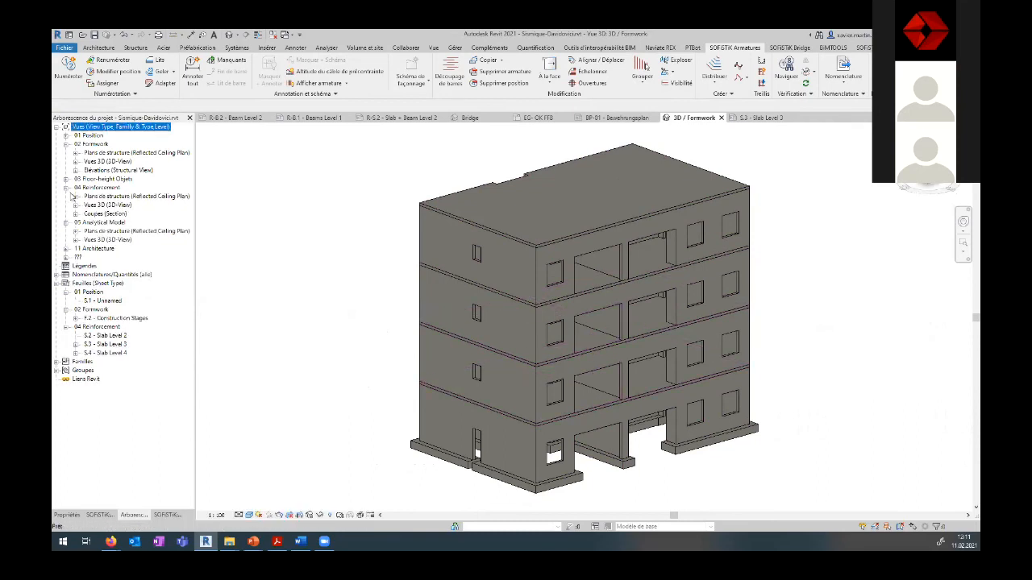
left_click(76, 205)
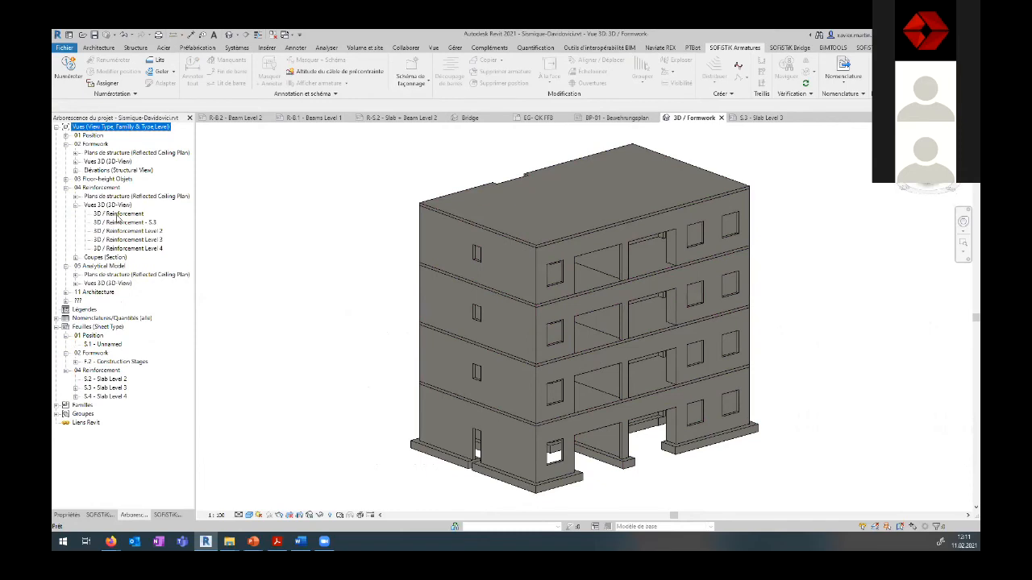
double_click(117, 214)
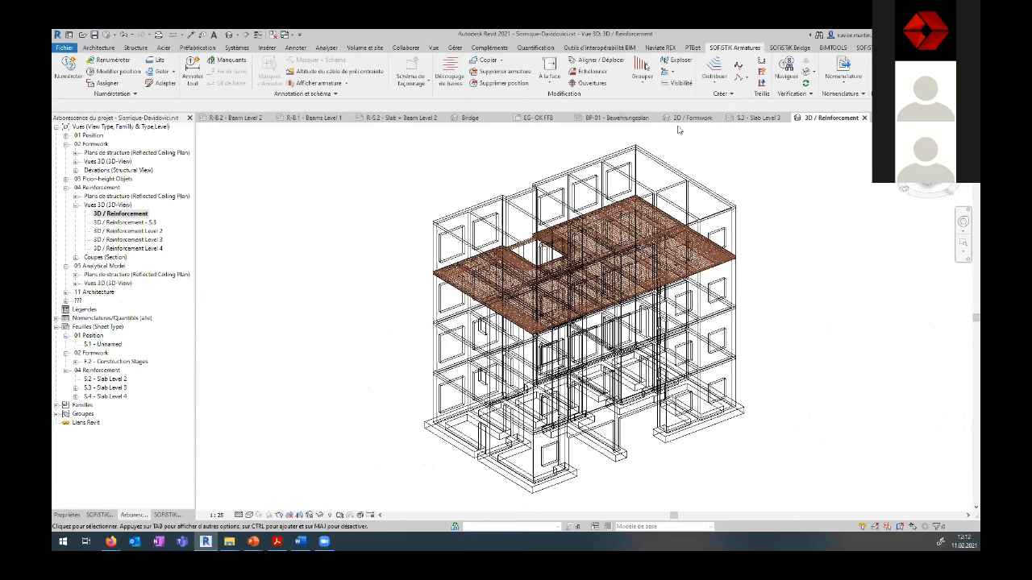
Step: Copy the Level 3 slab's reinforcement to the slab below with details and annotations, creating new annotated views and duplicating sheet S.3 - Slab Level 3
key("super+Down")
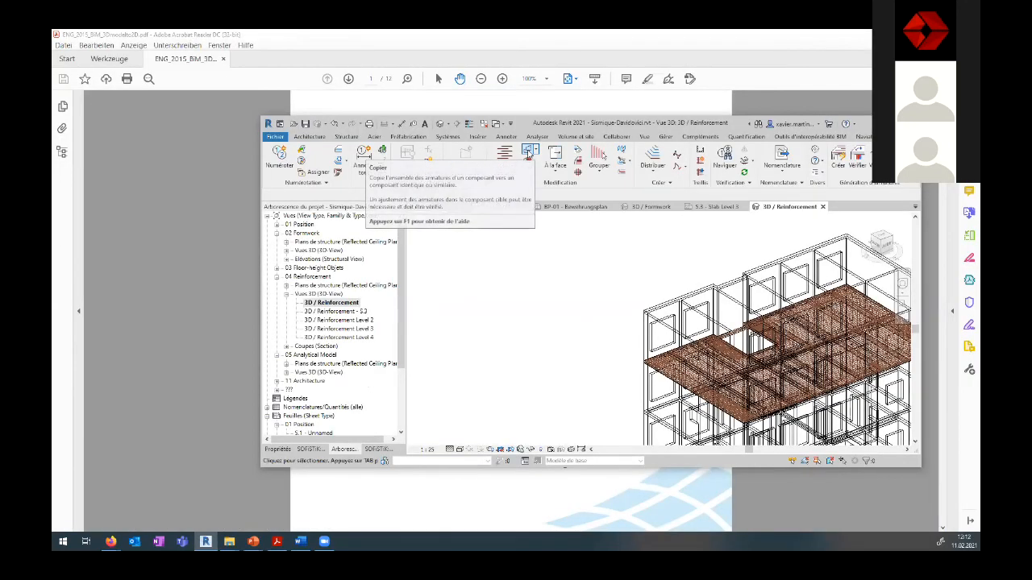
left_click(529, 153)
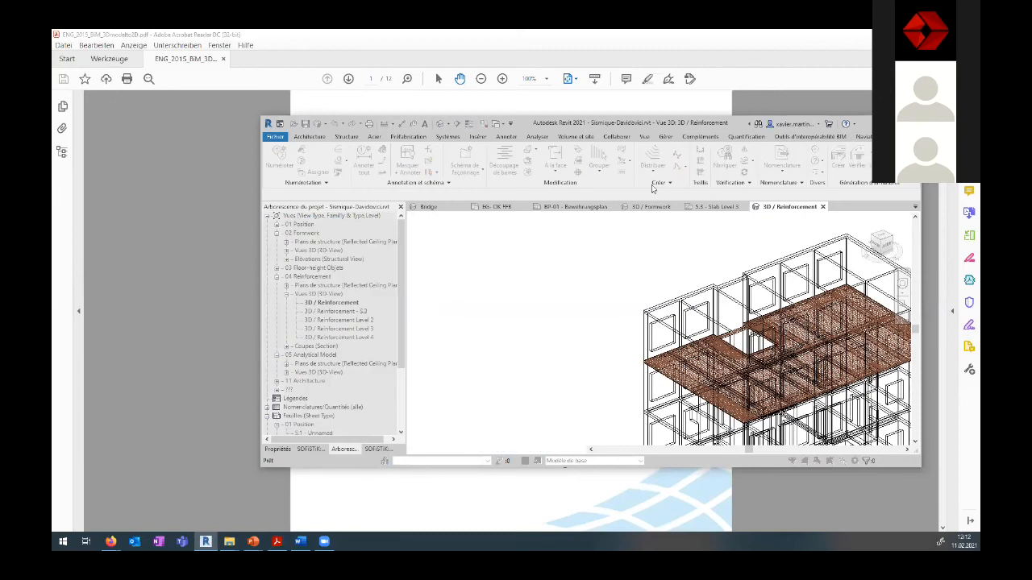
key("super+Up")
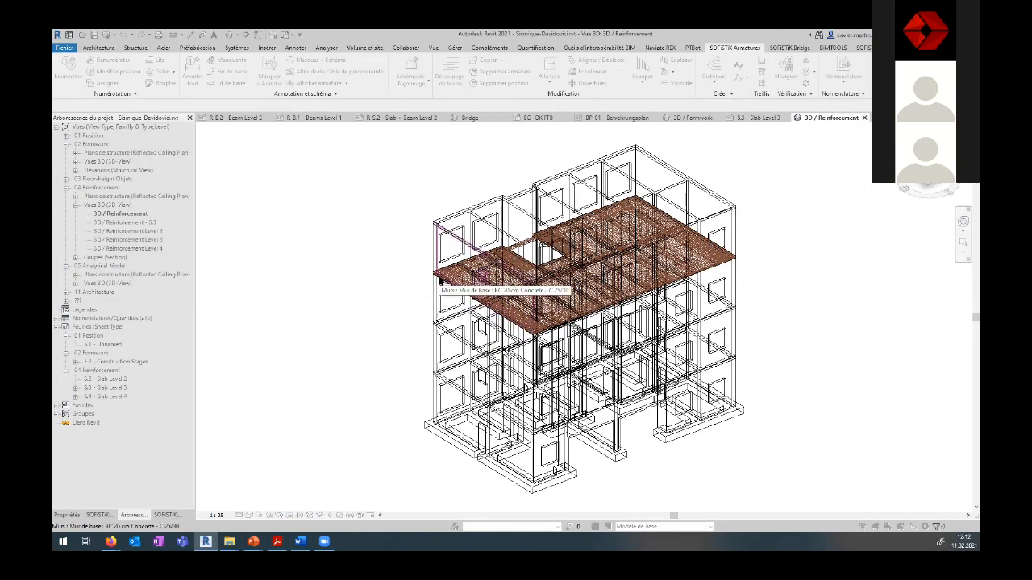
key("Tab")
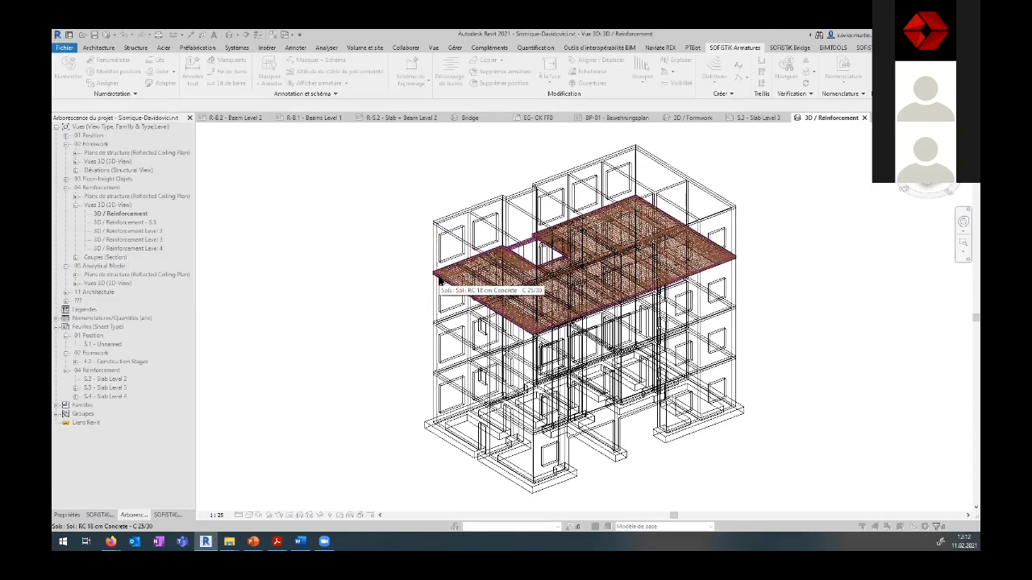
left_click(432, 323)
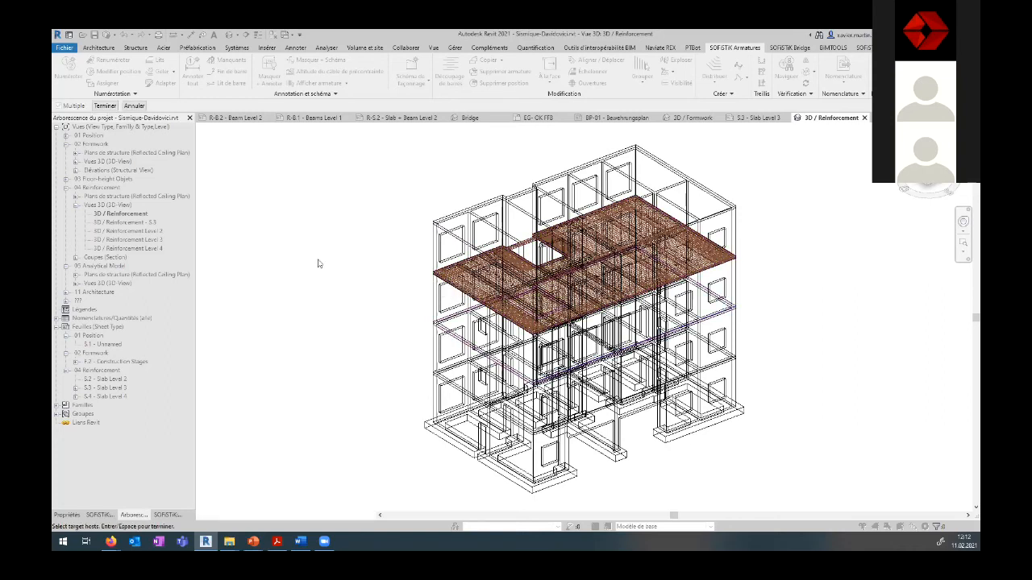
left_click(110, 106)
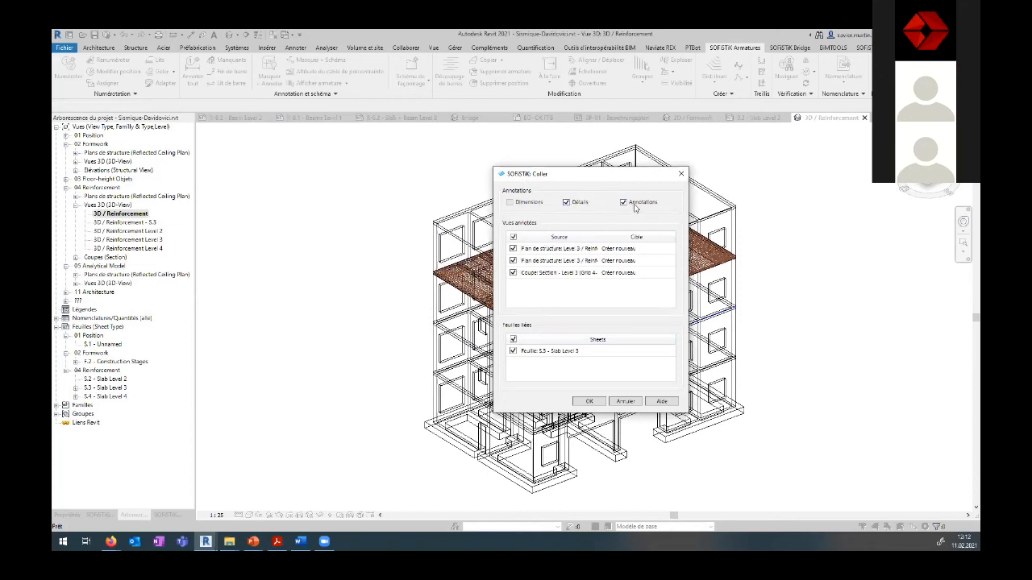
left_click(599, 403)
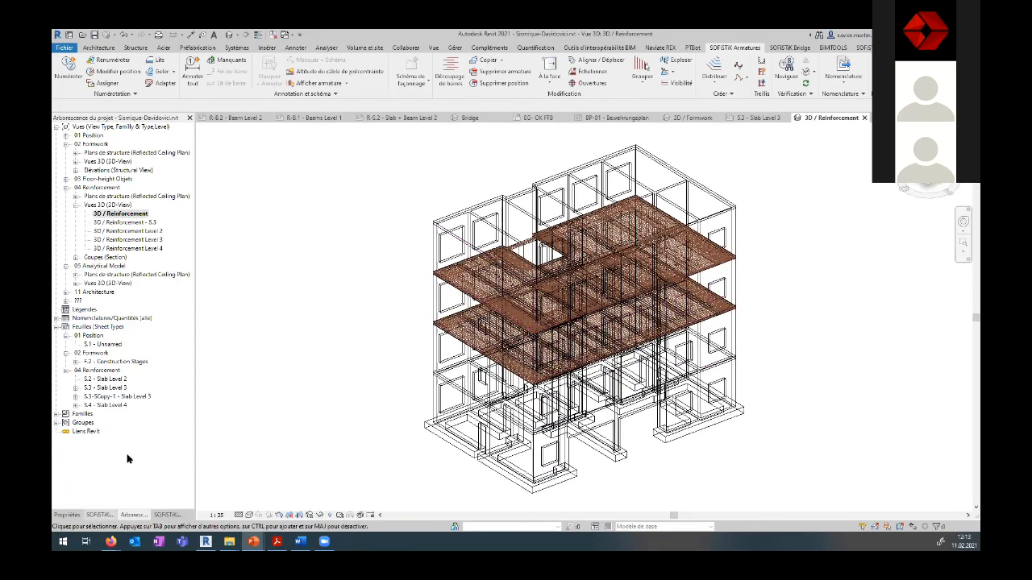
Step: Open the copied sheet S.3-SCopy-1 - Slab Level 3, examine its annotated plans and section, and return to sheet S.3 - Slab Level 3
left_click(102, 397)
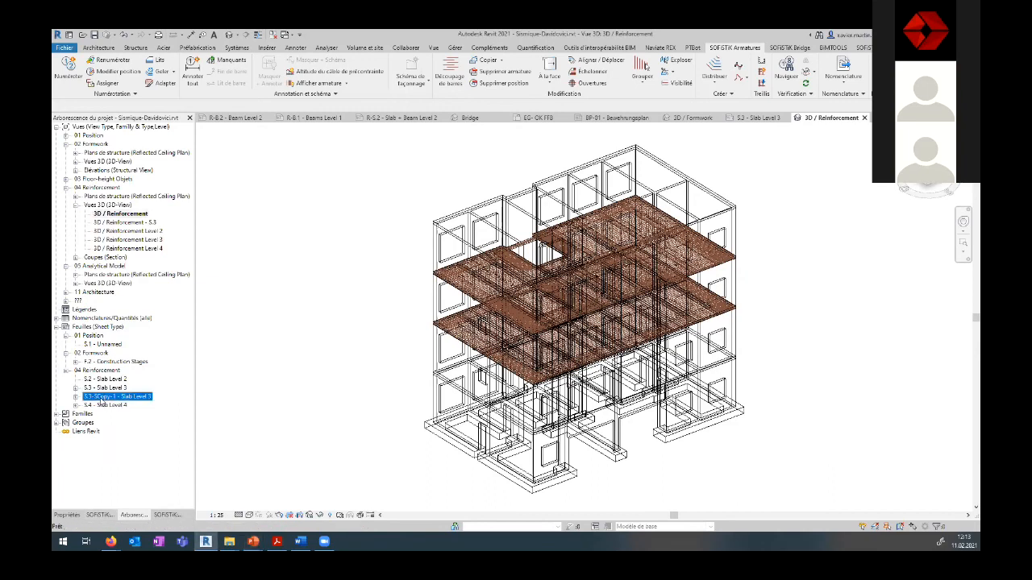
left_click(101, 398)
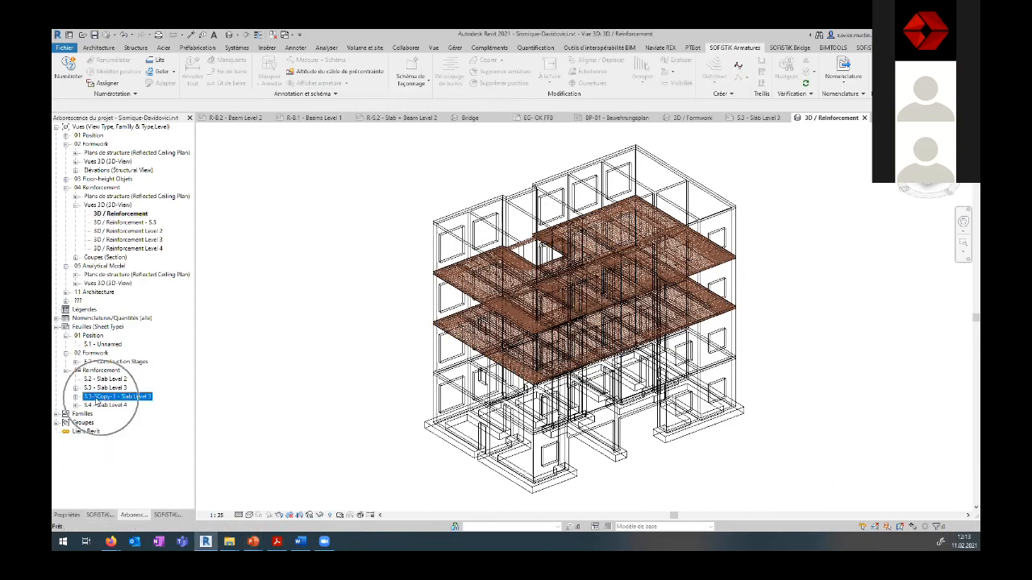
left_click(94, 398)
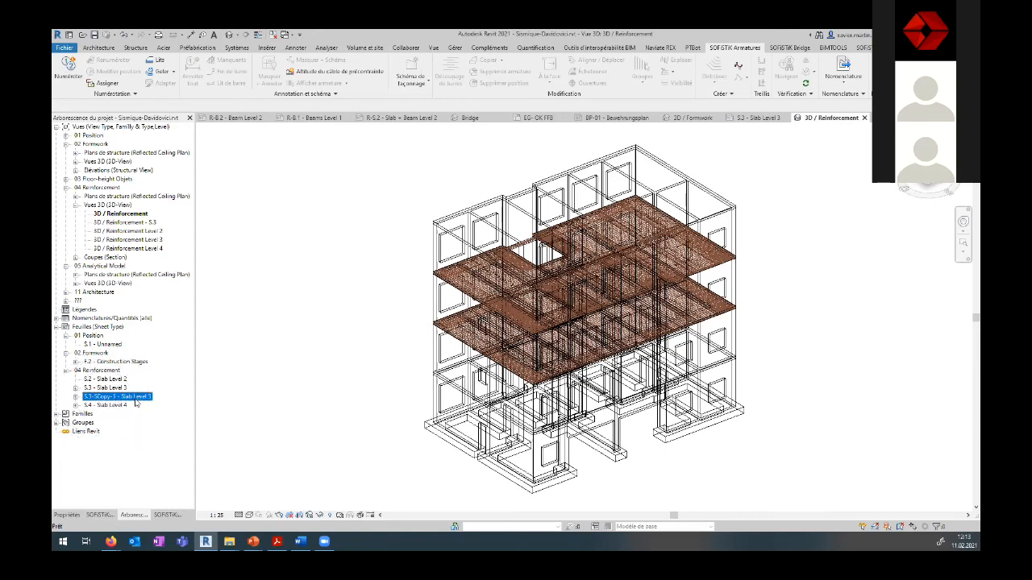
double_click(134, 398)
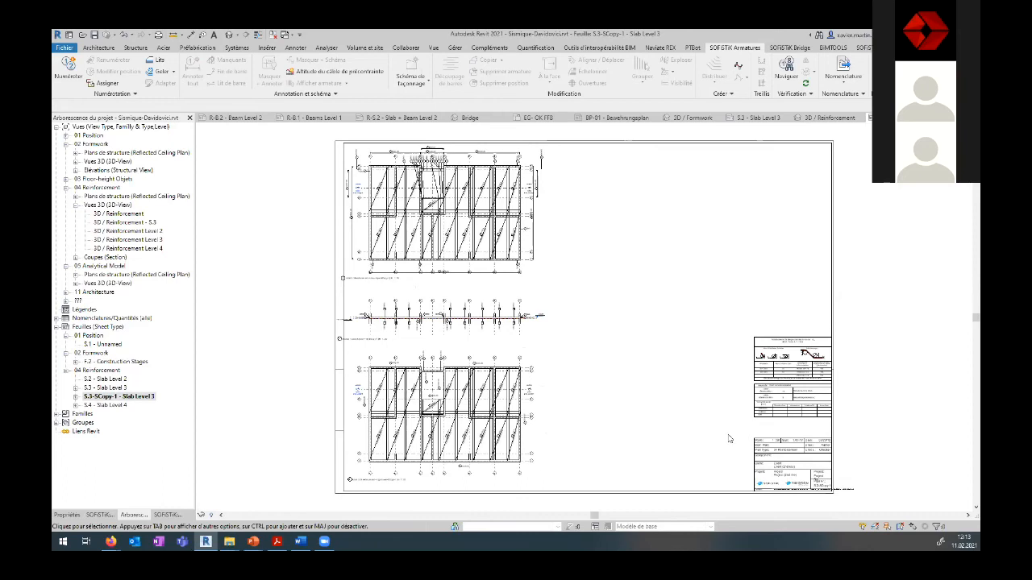
scroll(387, 379, "up", 5)
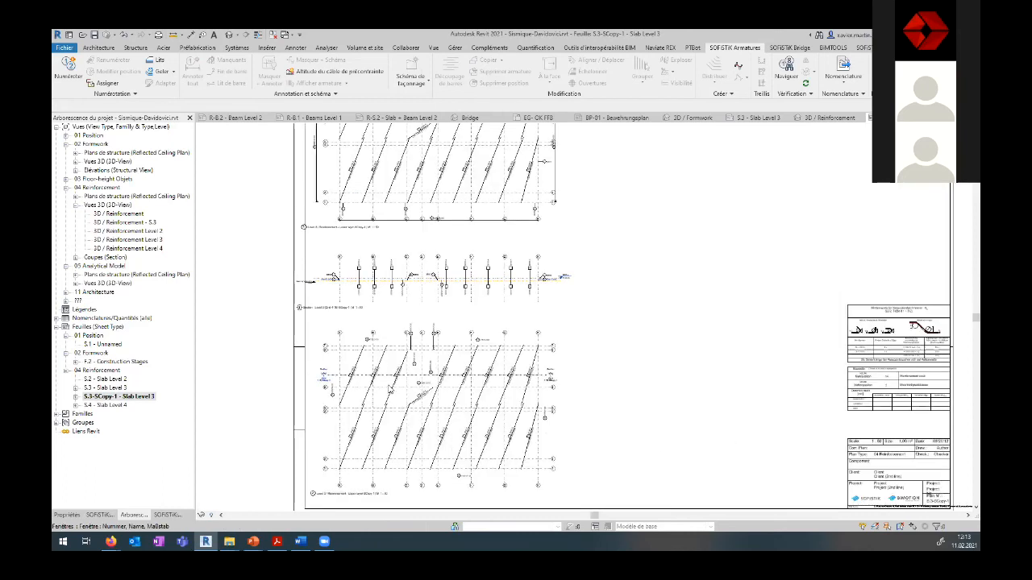
scroll(384, 403, "down", 3)
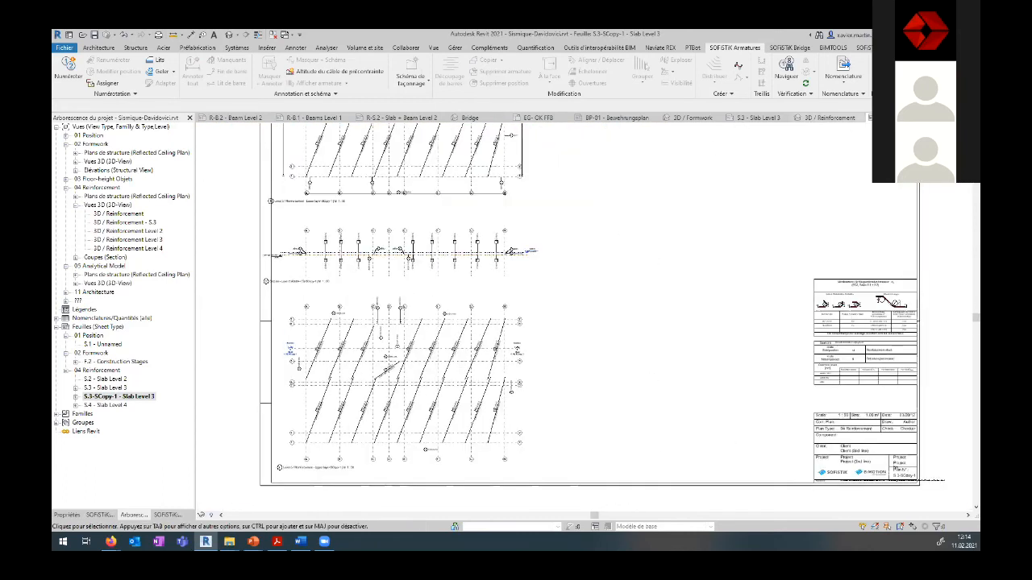
left_click(759, 118)
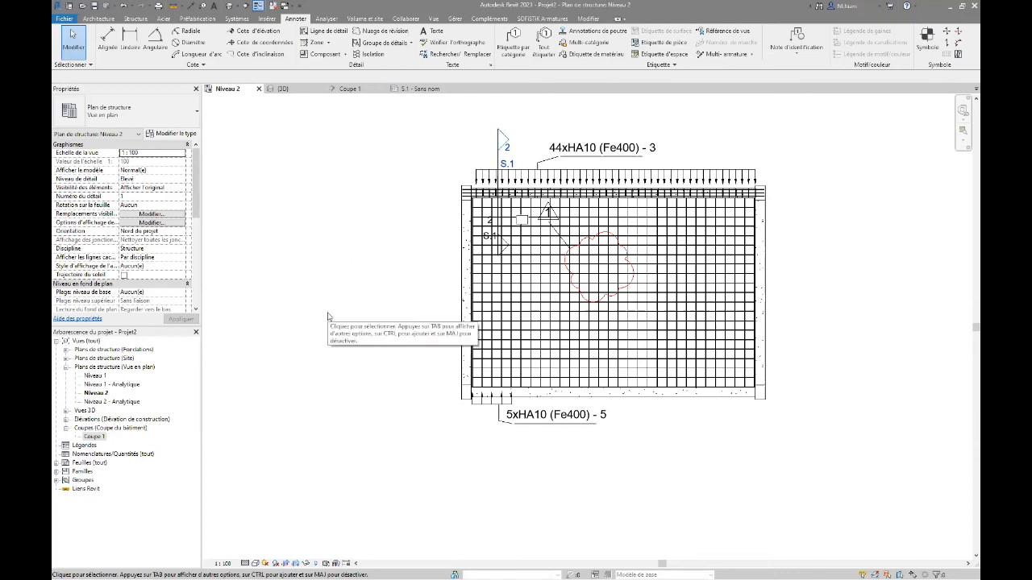
Step: Create a new schedule named Nomenclature d'armatures for the Armature à béton category, dismissing the save reminder
right_click(97, 454)
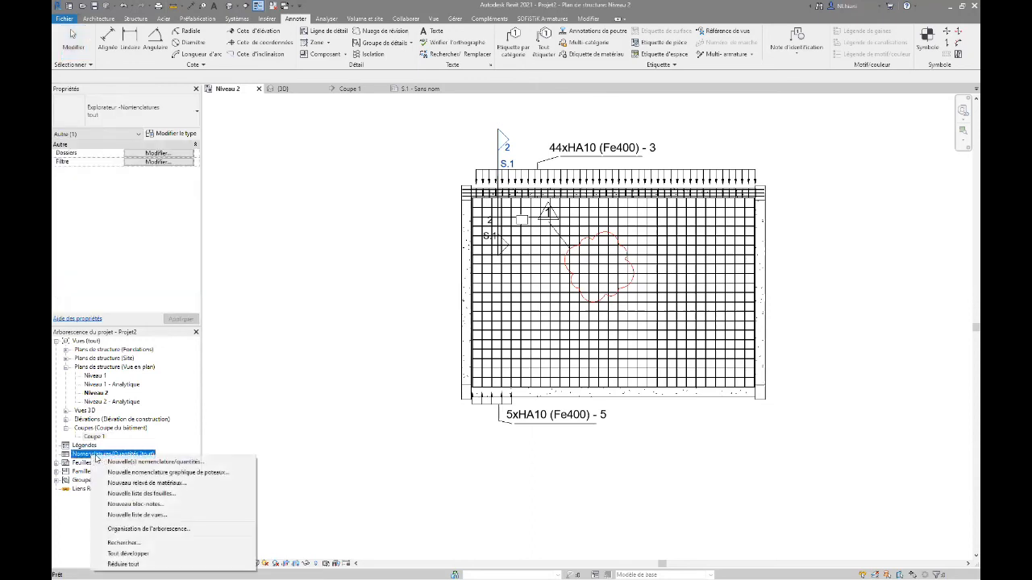
left_click(141, 459)
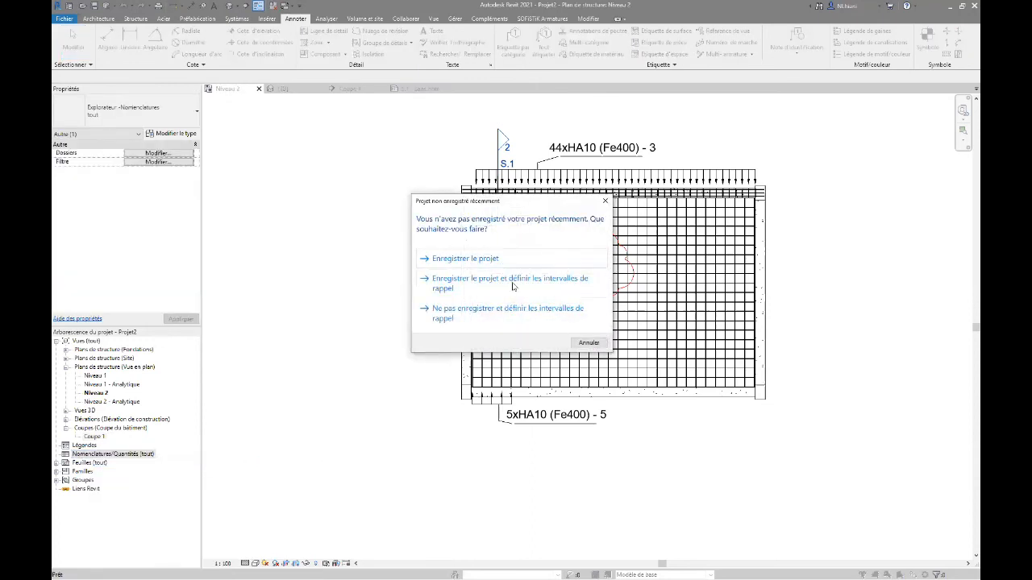
left_click(586, 344)
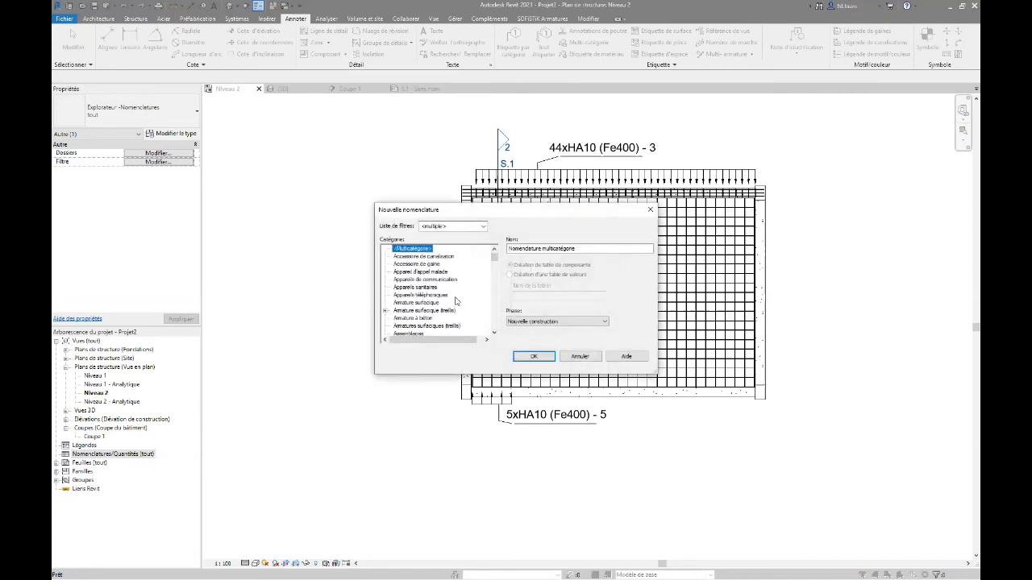
scroll(449, 304, "down", 1)
scroll(449, 304, "up", 1)
left_click(424, 319)
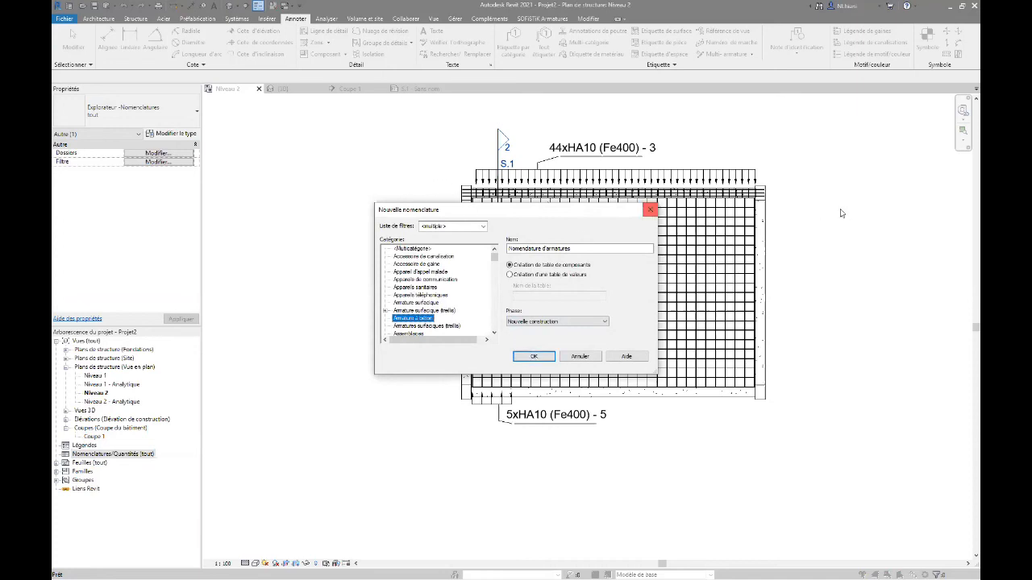
left_click(533, 357)
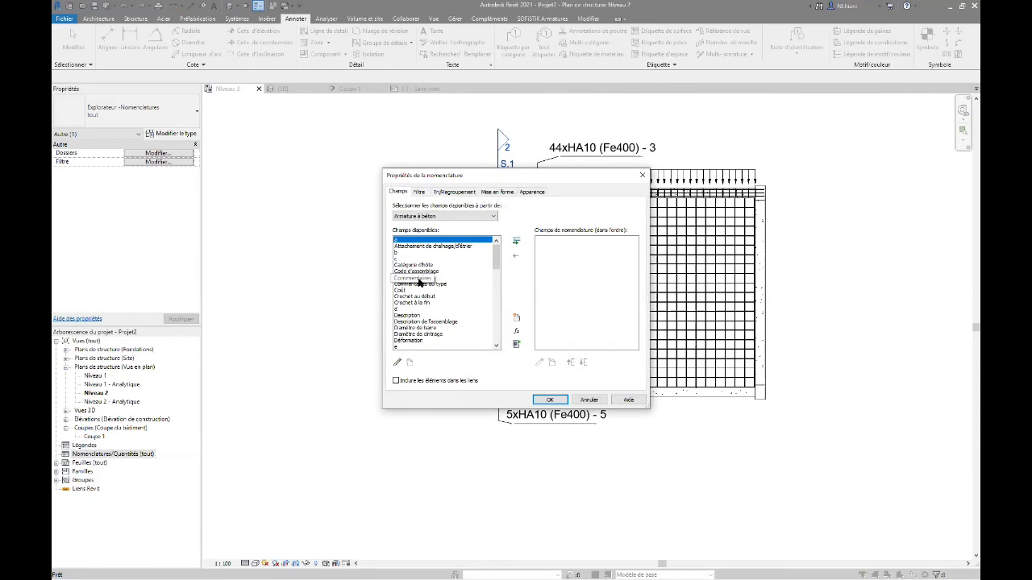
Step: Add the fields Numéro d'armature and Nombre to the rebar schedule
scroll(439, 302, "down", 1)
scroll(438, 303, "down", 3)
scroll(438, 302, "down", 5)
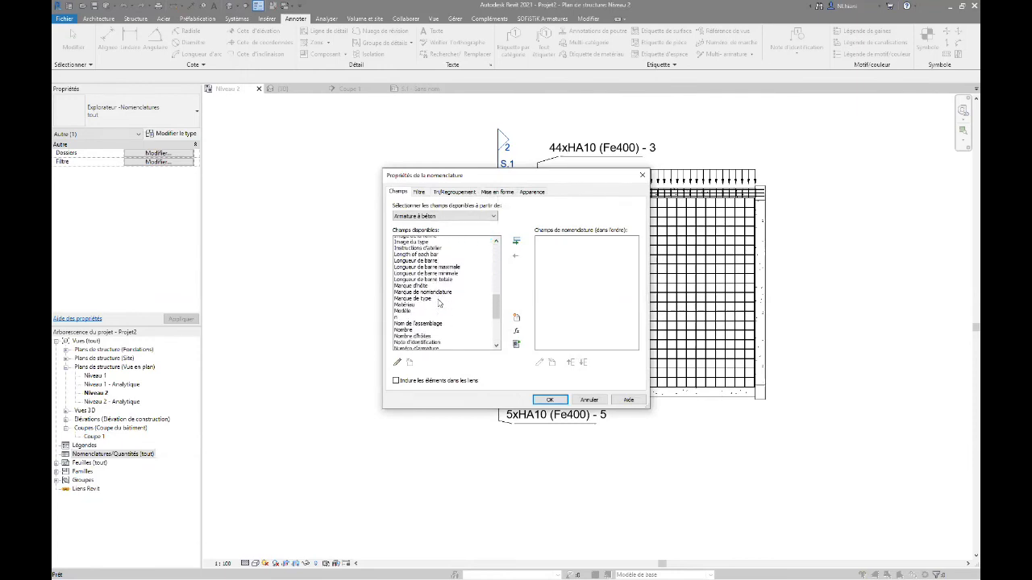
scroll(429, 313, "down", 1)
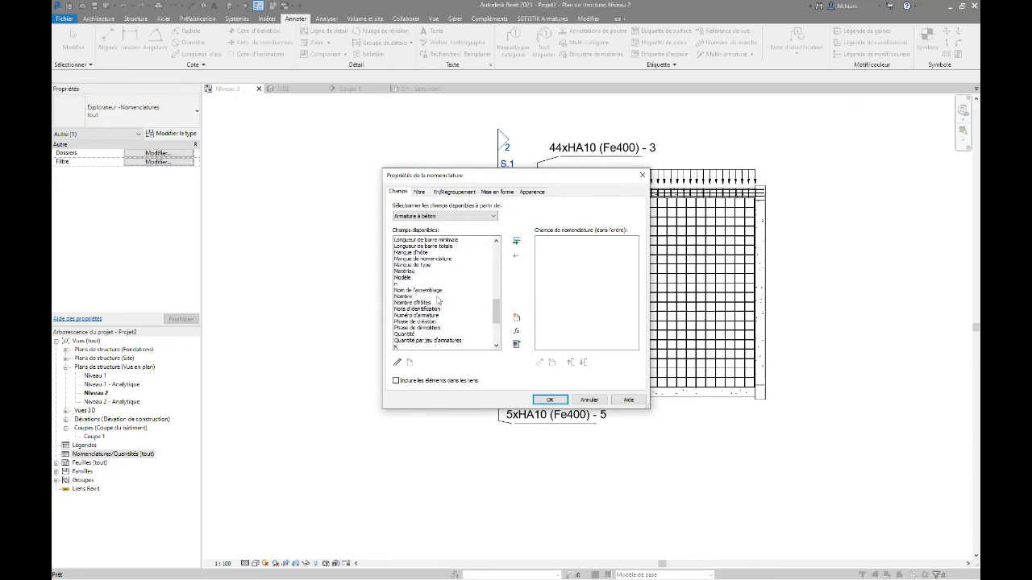
double_click(429, 316)
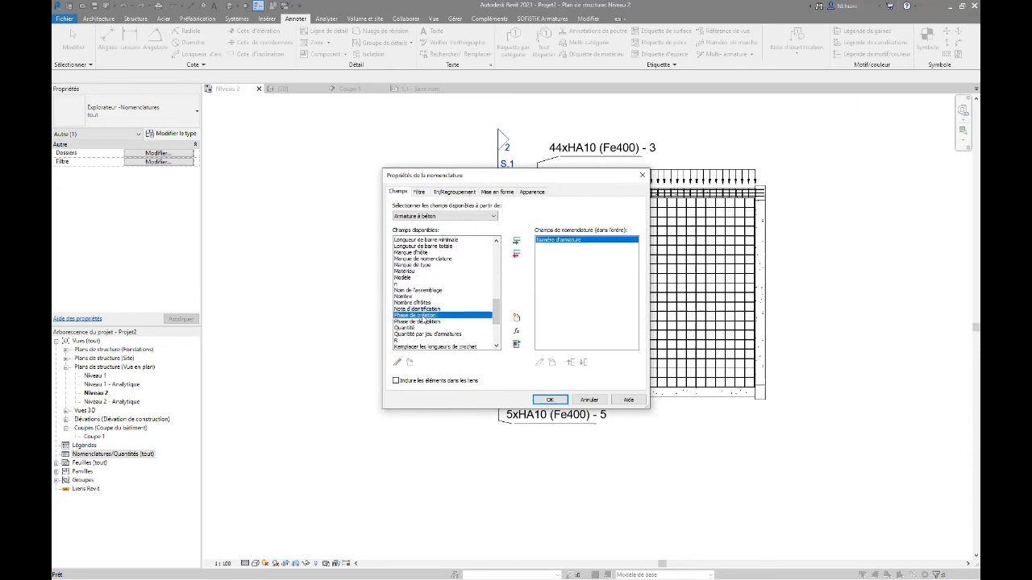
scroll(425, 286, "up", 3)
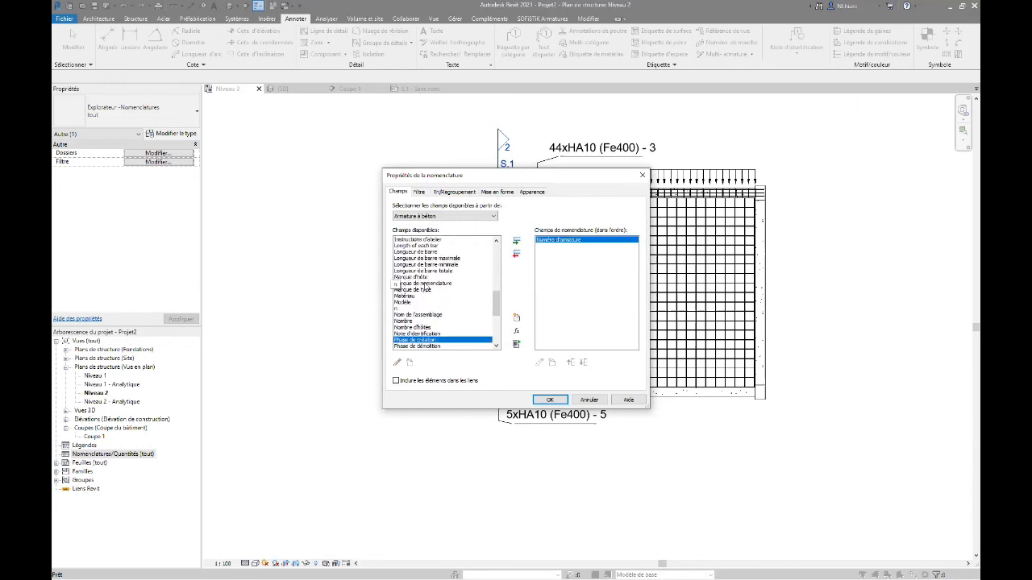
scroll(425, 287, "up", 1)
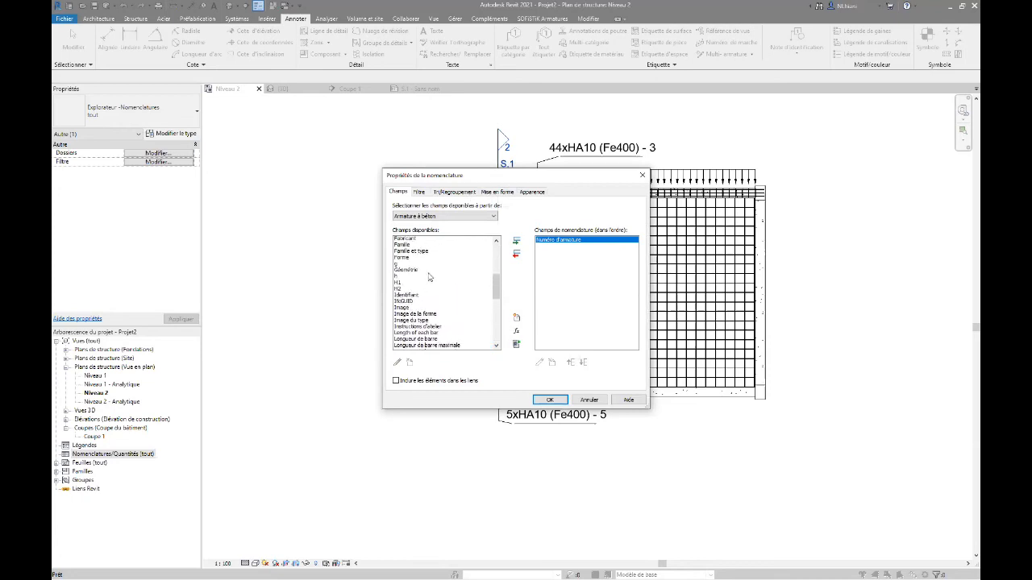
scroll(429, 278, "down", 7)
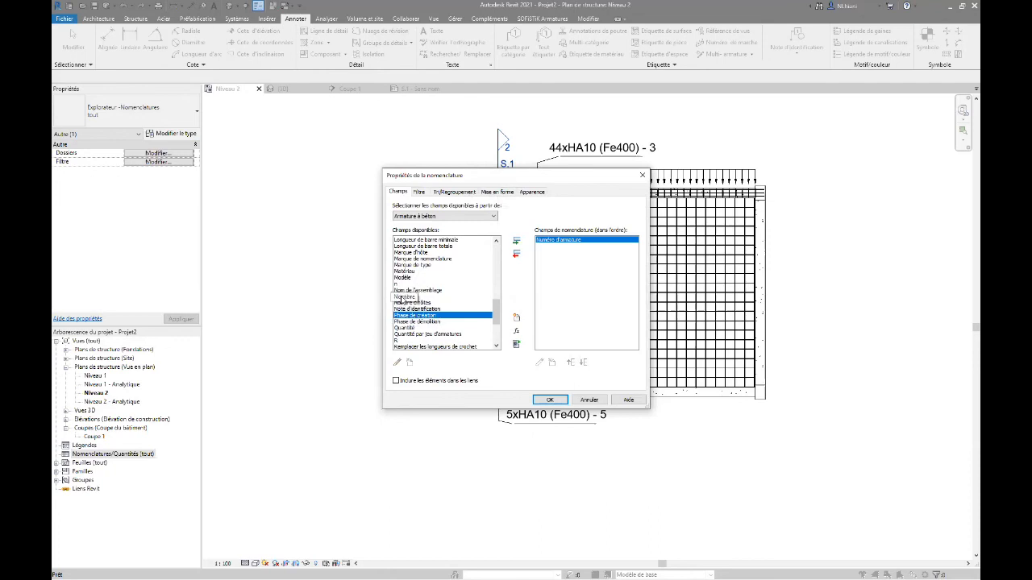
double_click(403, 296)
Step: Add the fields Diamètre de barre, Longueur de barre and Image de la forme to the rebar schedule
scroll(415, 299, "up", 4)
scroll(420, 296, "up", 5)
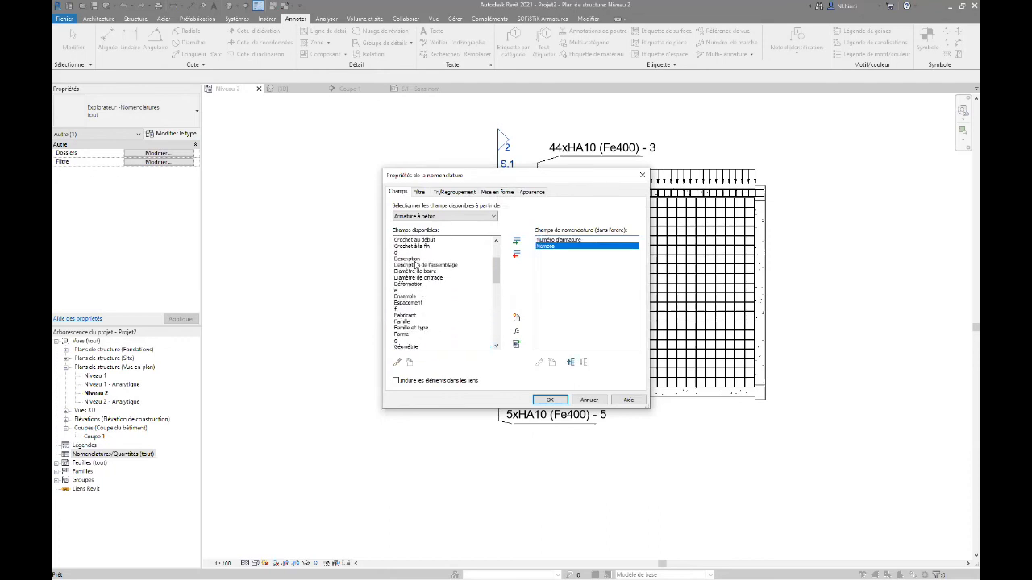
double_click(417, 272)
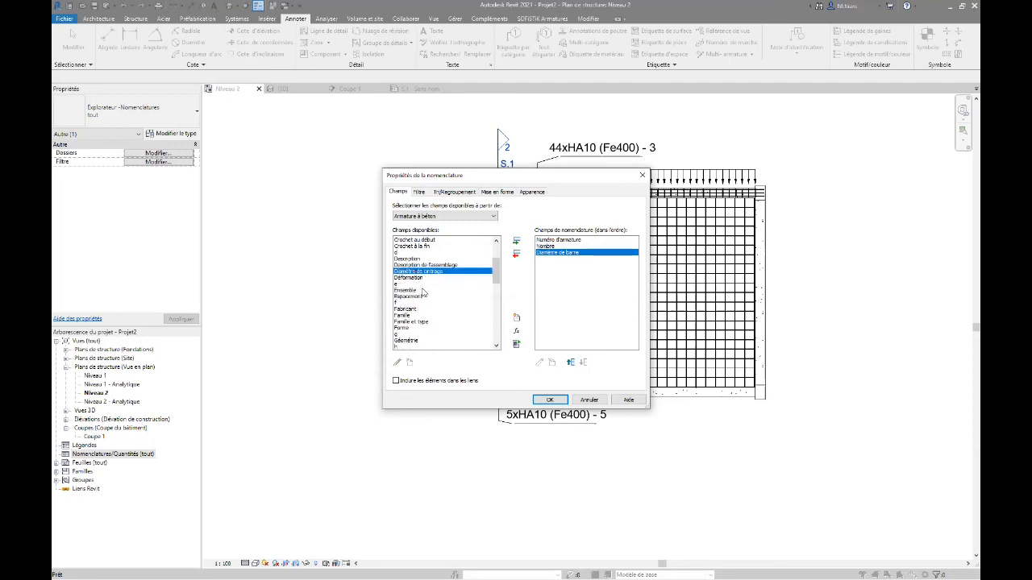
scroll(423, 298, "down", 5)
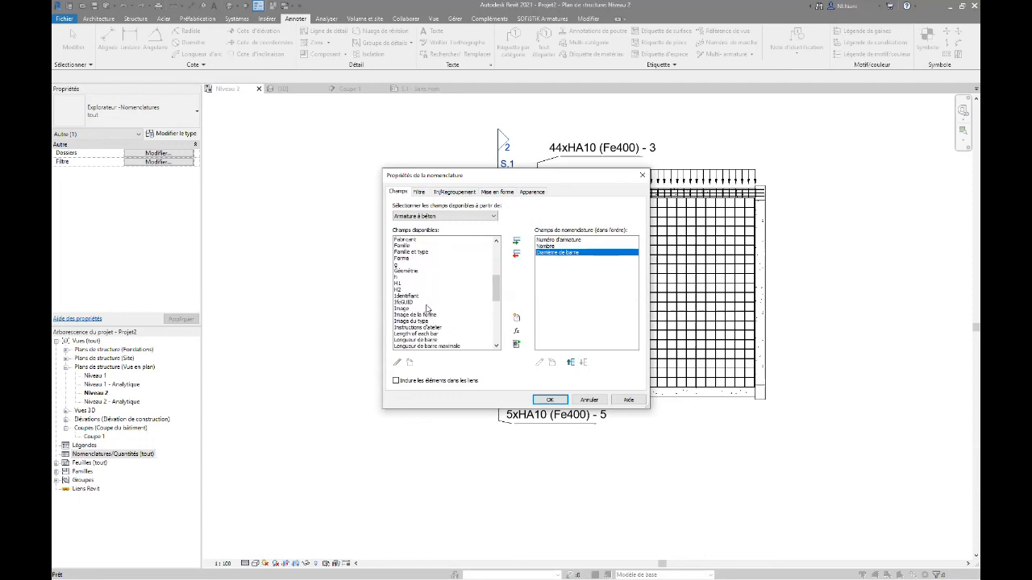
double_click(423, 318)
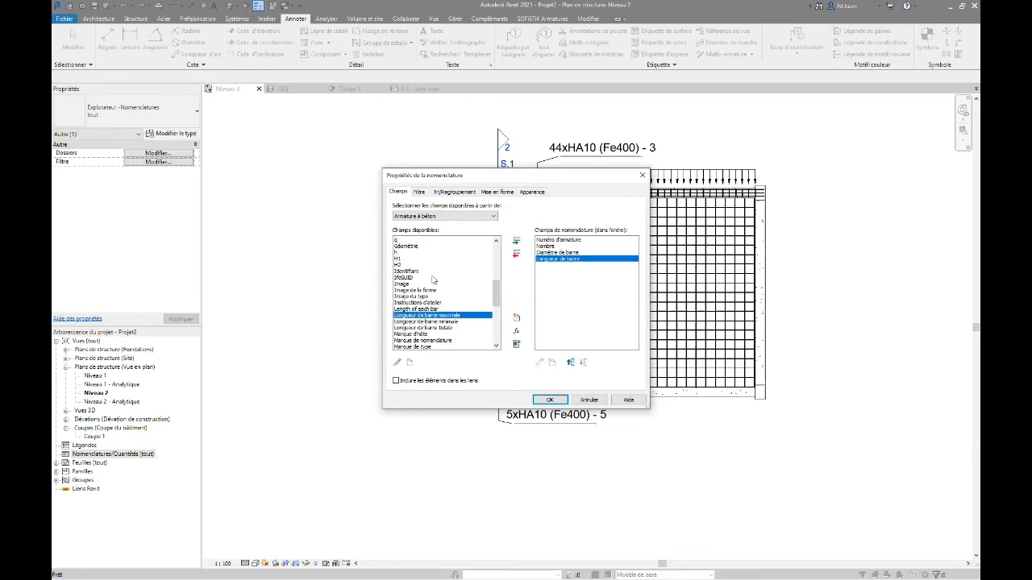
scroll(432, 291, "down", 1)
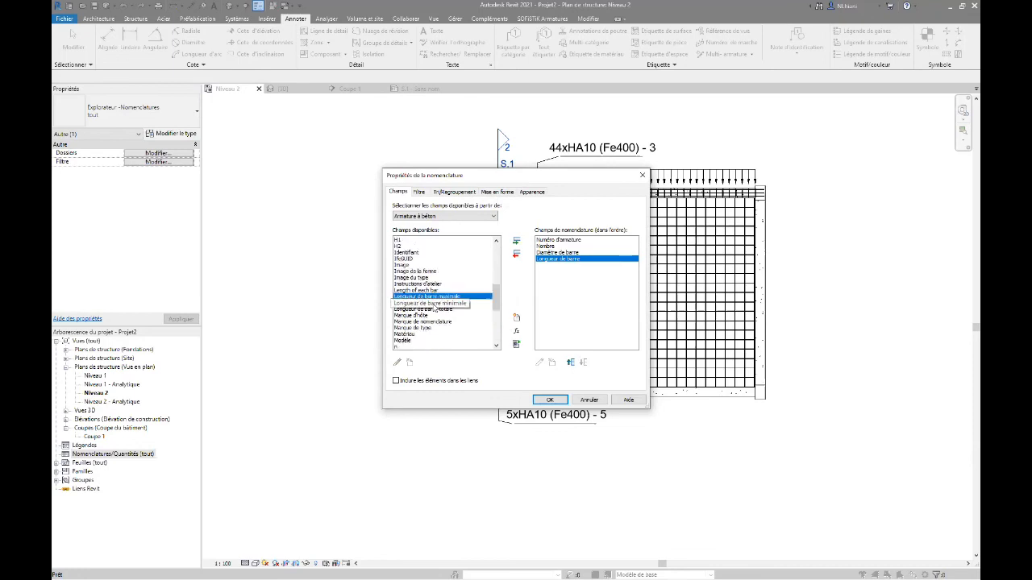
double_click(427, 272)
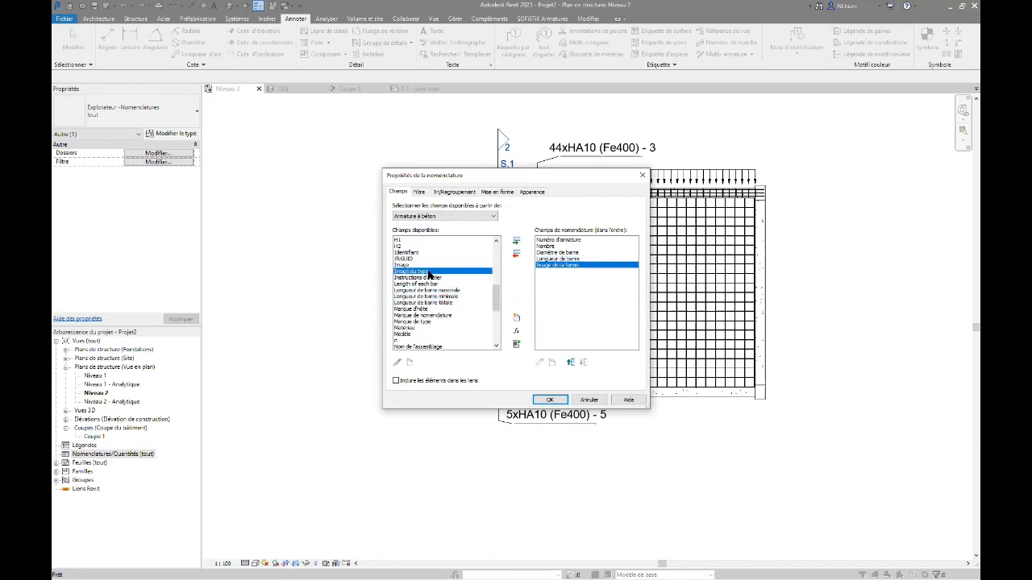
Step: Add the shape dimension fields a, b, c, d, e and f to the schedule and generate it
scroll(431, 270, "up", 10)
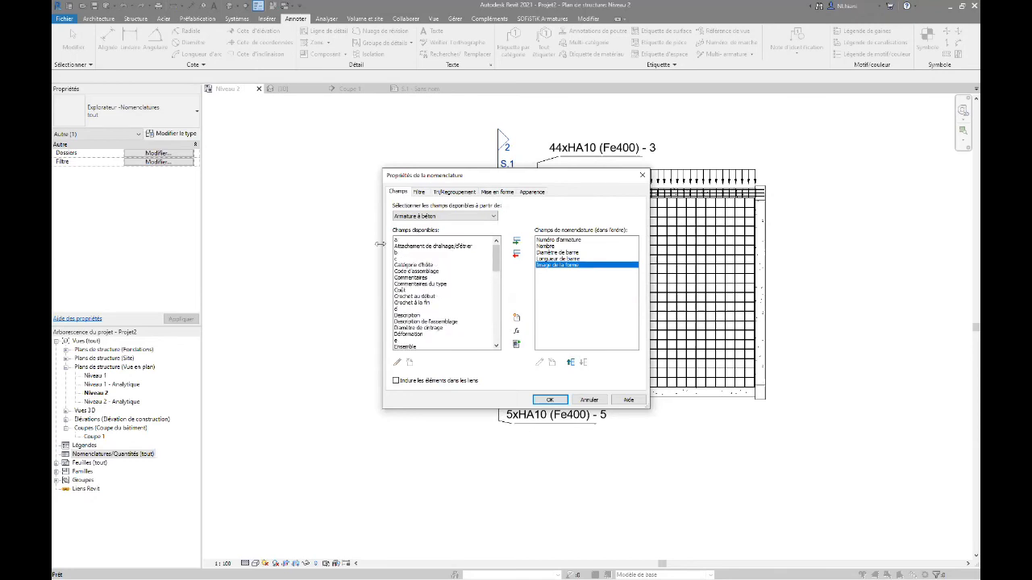
left_click(404, 246)
double_click(407, 240)
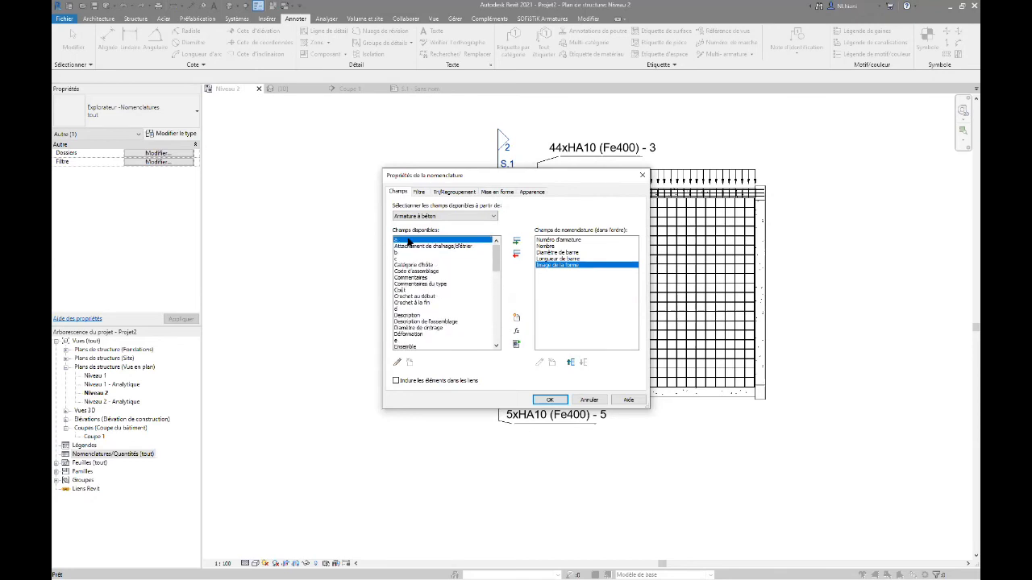
double_click(401, 246)
double_click(396, 246)
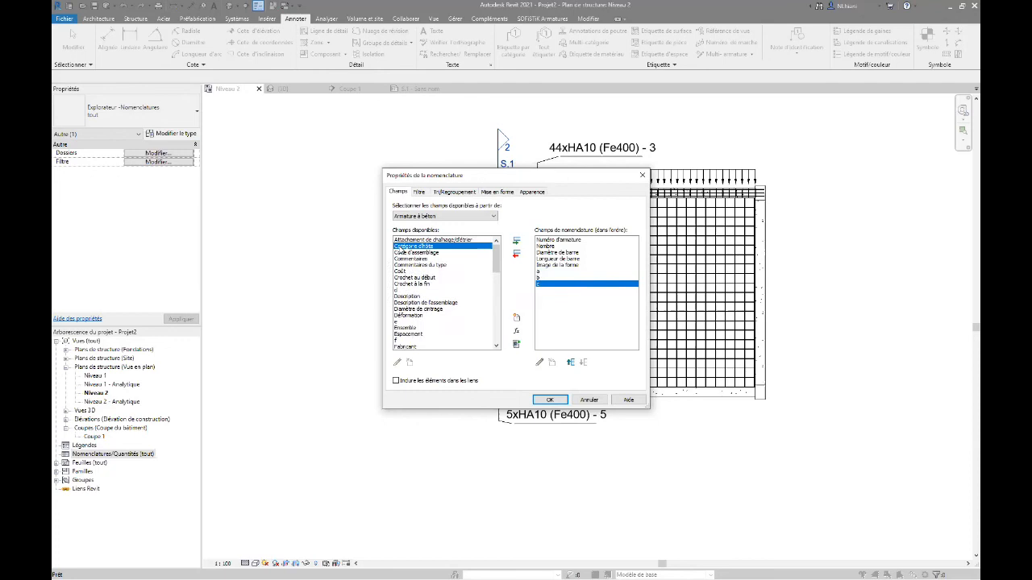
double_click(407, 291)
double_click(409, 315)
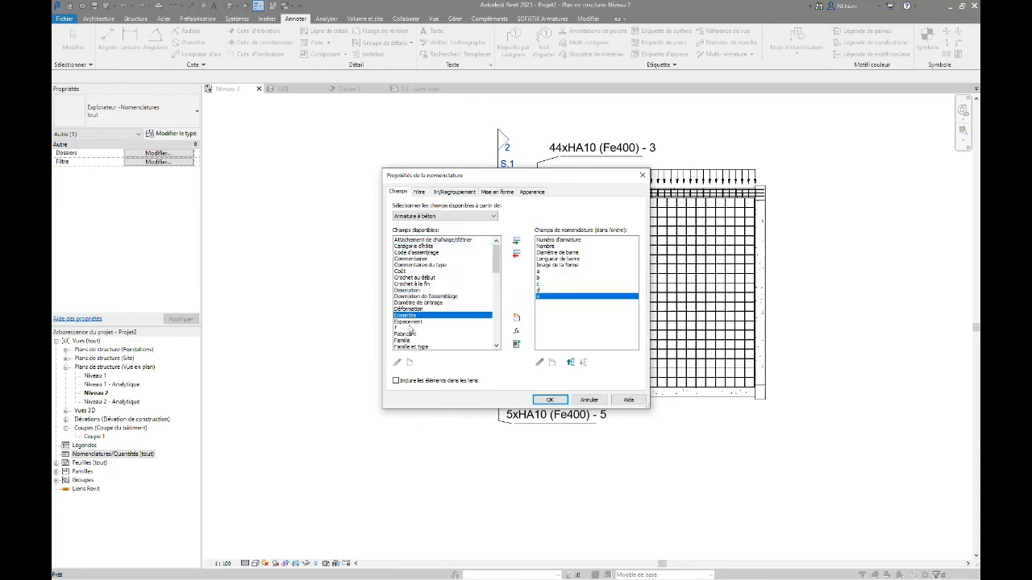
double_click(407, 329)
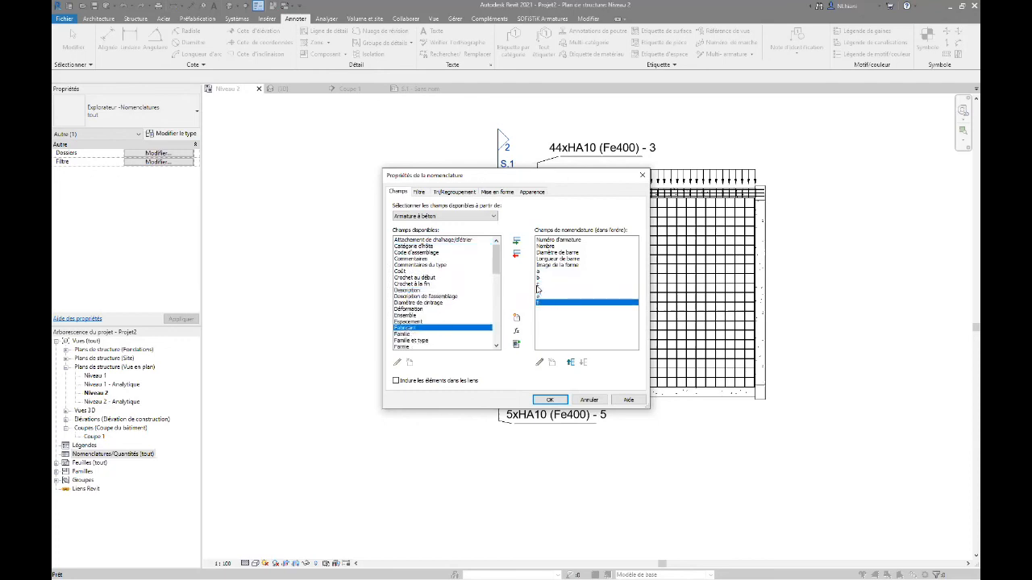
scroll(436, 331, "down", 1)
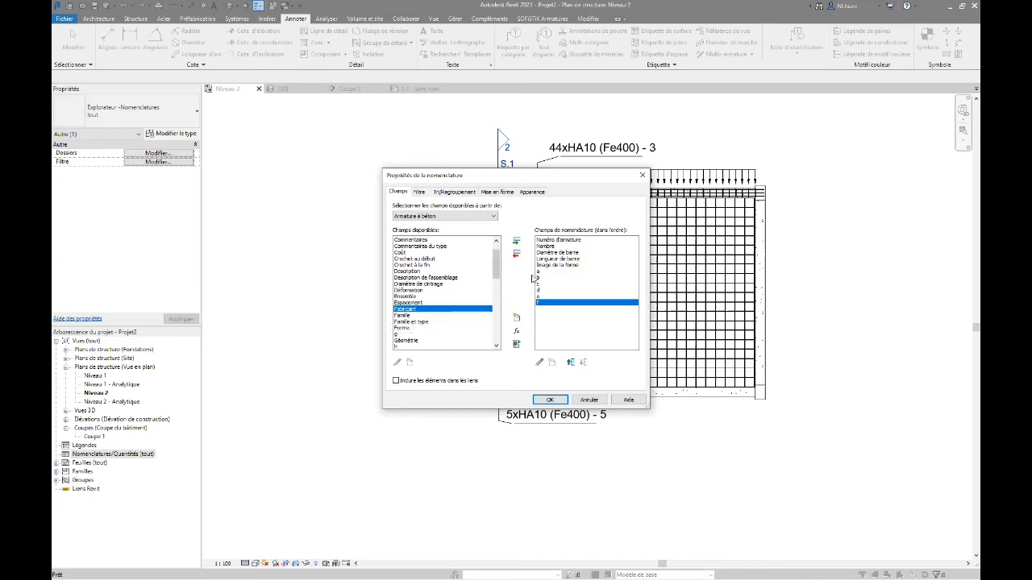
scroll(466, 321, "down", 10)
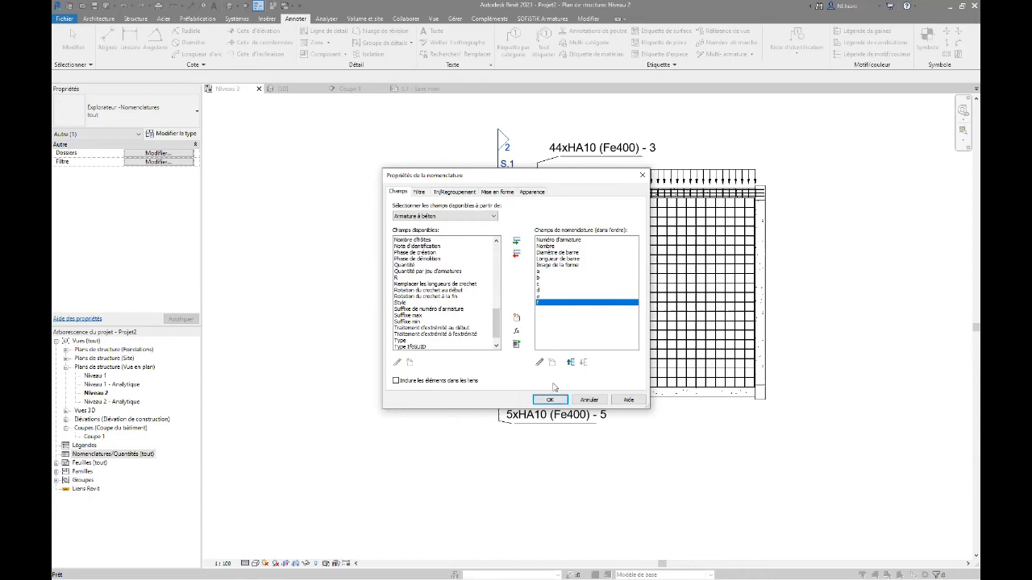
left_click(550, 399)
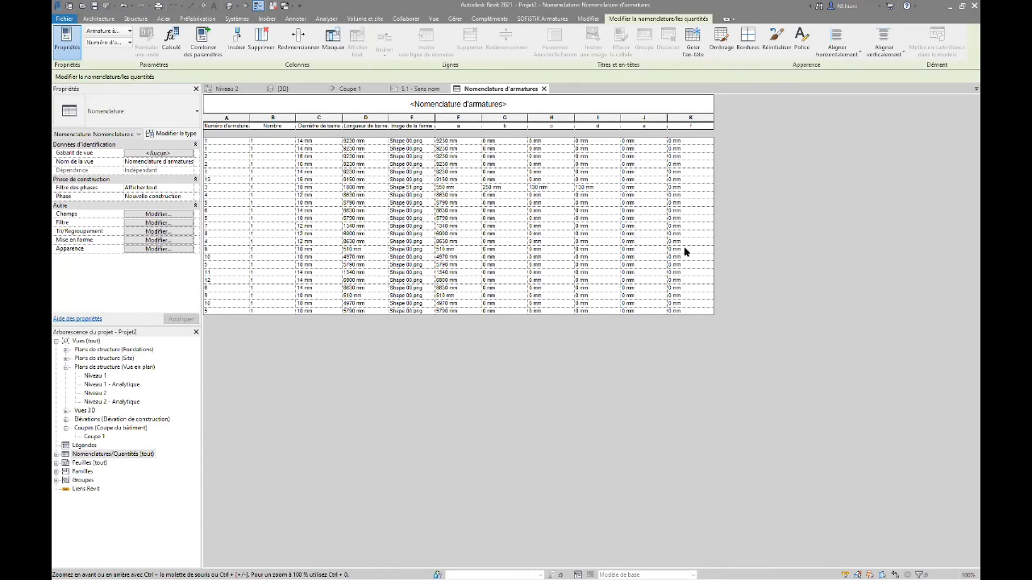
Step: Remove the fields e and f from the Nomenclature d'armatures schedule
left_click(163, 214)
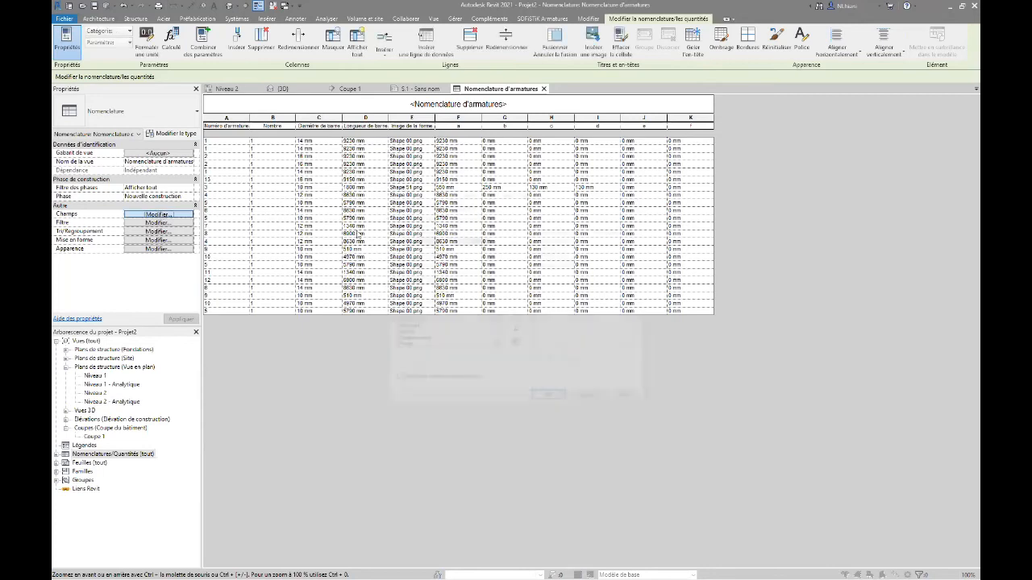
double_click(539, 297)
double_click(539, 297)
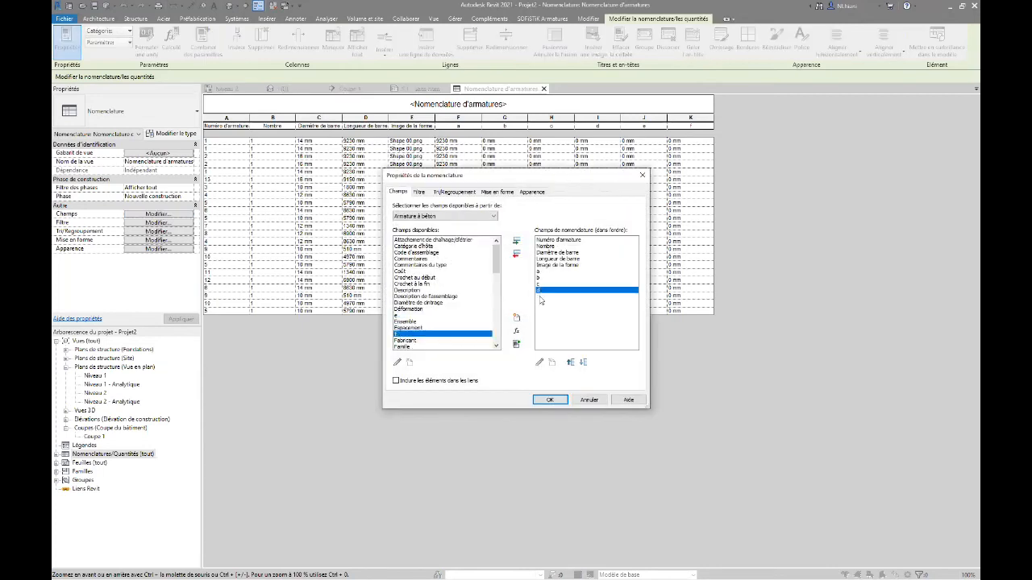
left_click(541, 398)
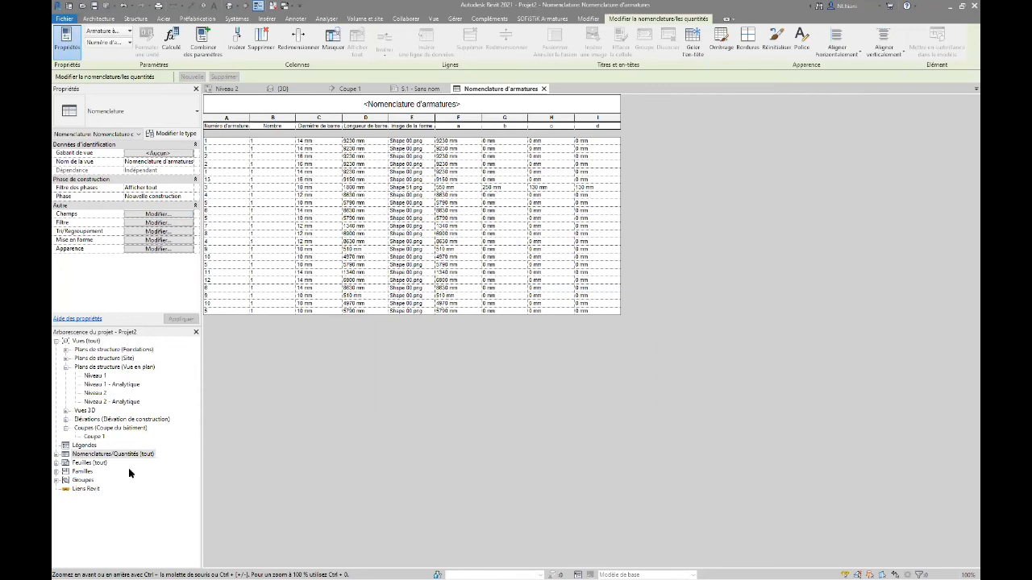
Step: Place the Nomenclature d'armatures schedule on sheet S.1 - Sans nom, beside the plan and section views, and examine its bar shape images
left_click(419, 89)
scroll(431, 304, "down", 3)
middle_click_drag(482, 310, 951, 335)
scroll(536, 277, "down", 6)
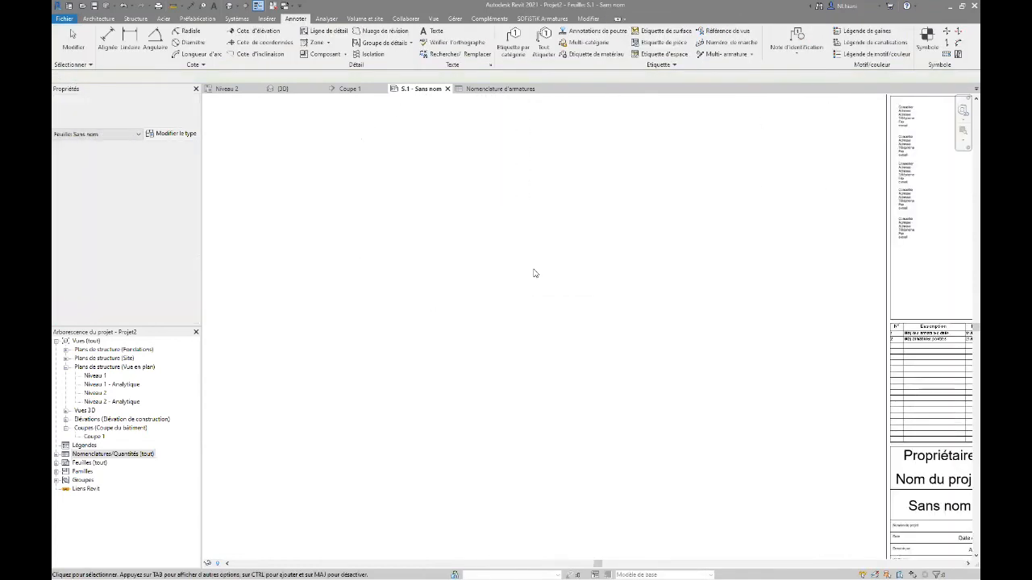
scroll(486, 232, "up", 3)
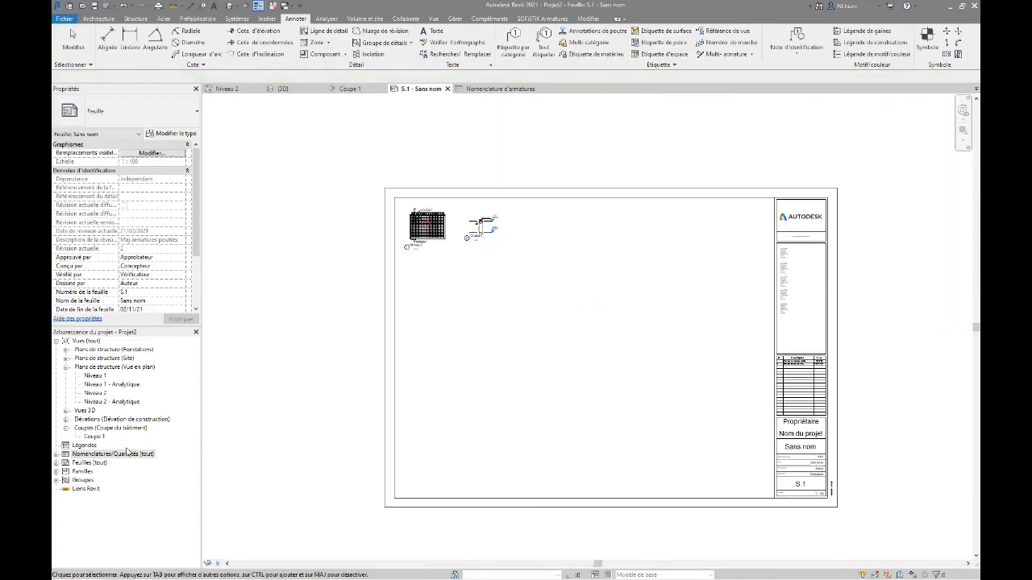
left_click(57, 454)
left_click_drag(86, 467, 568, 251)
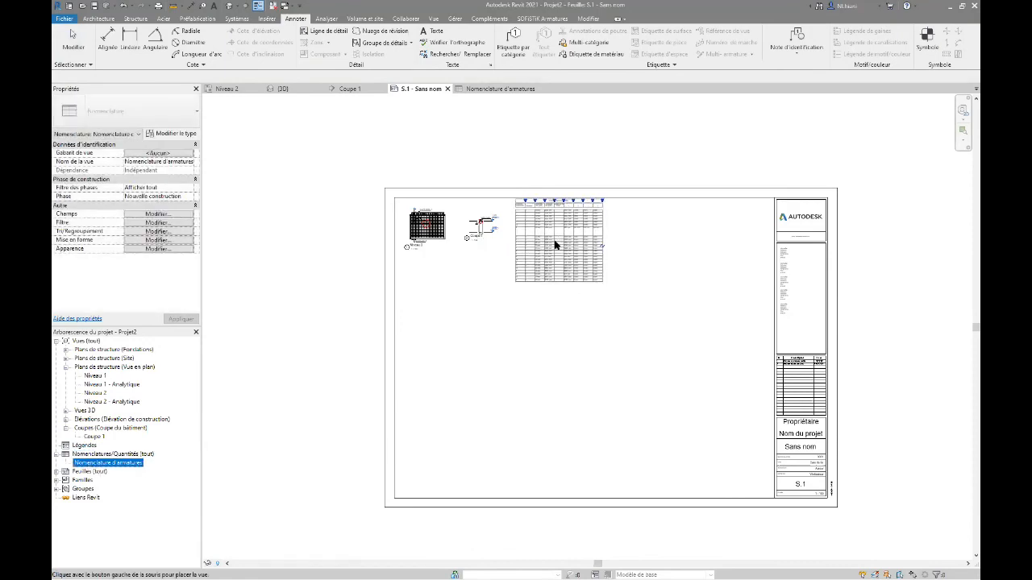
left_click(552, 239)
scroll(553, 234, "up", 6)
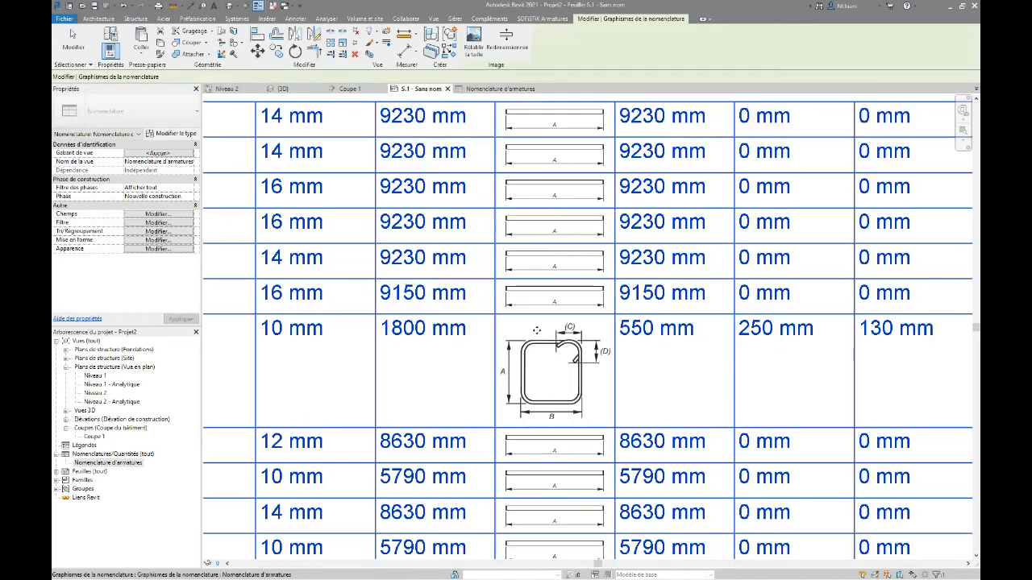
scroll(575, 371, "down", 3)
key("Escape")
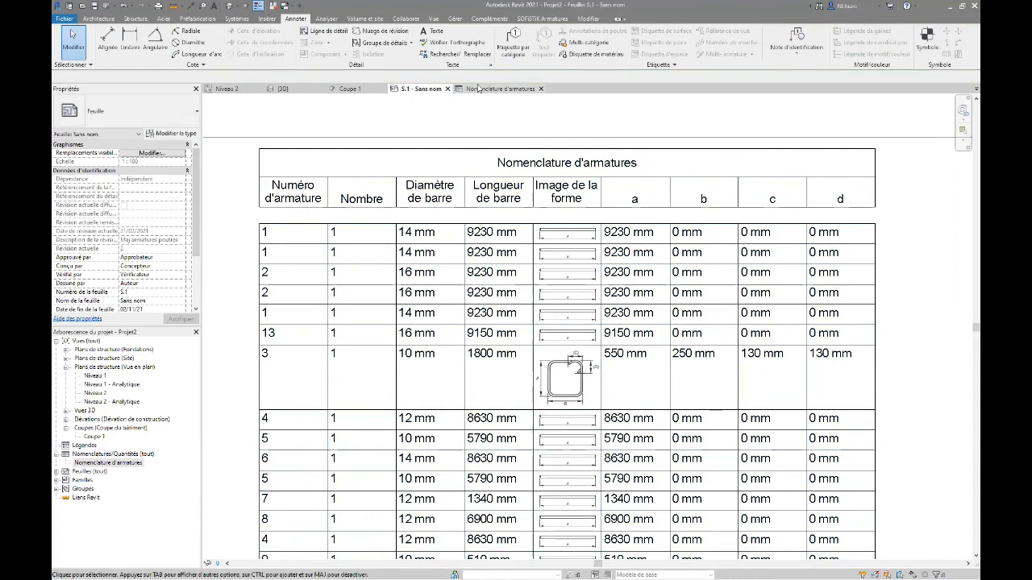
Step: Rename the first two column headings of the Nomenclature d'armatures schedule as Numéro and Quantité
double_click(330, 205)
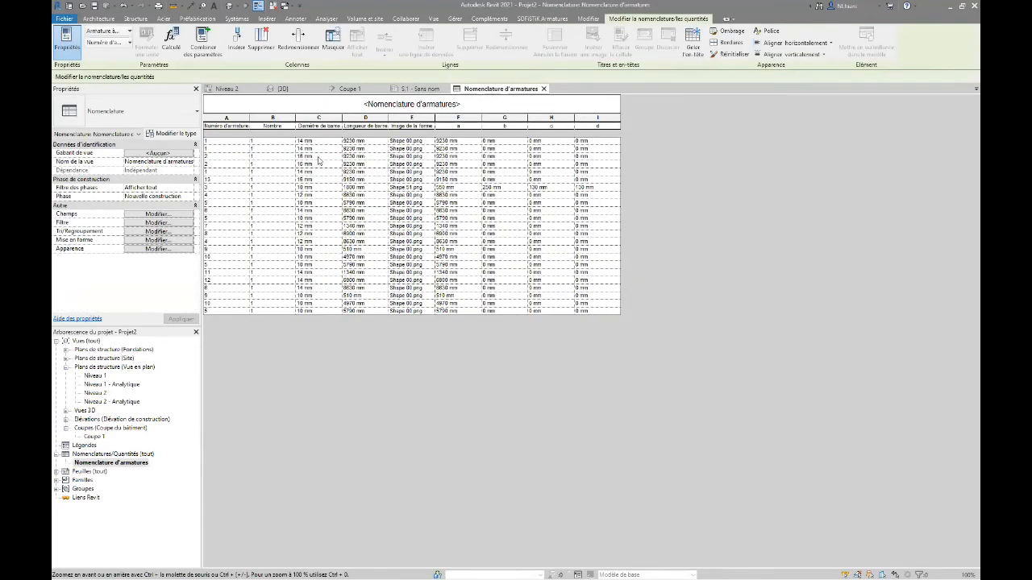
left_click(231, 127)
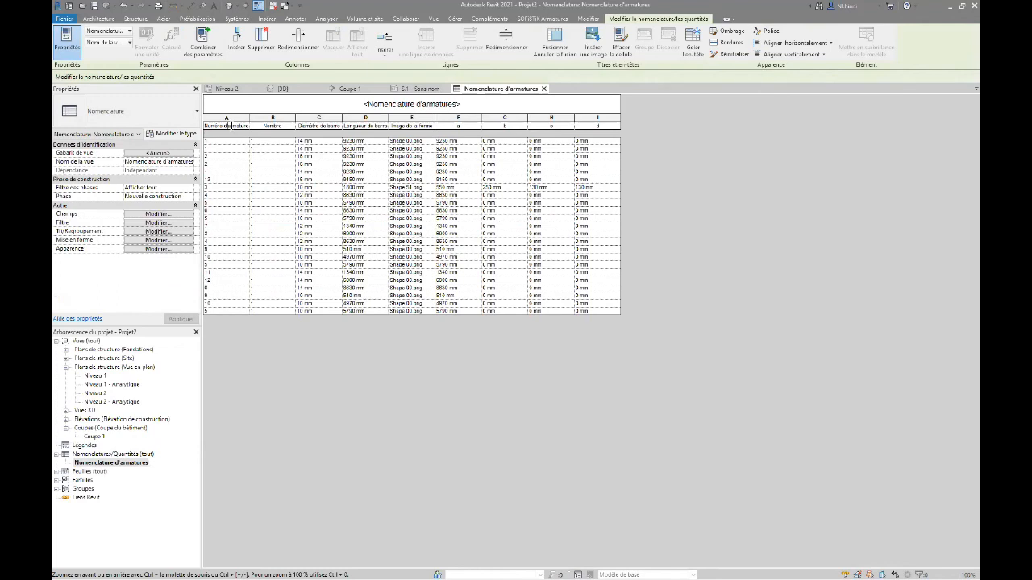
key("shift+End")
key("Delete")
key("Return")
double_click(279, 127)
type("Quantité")
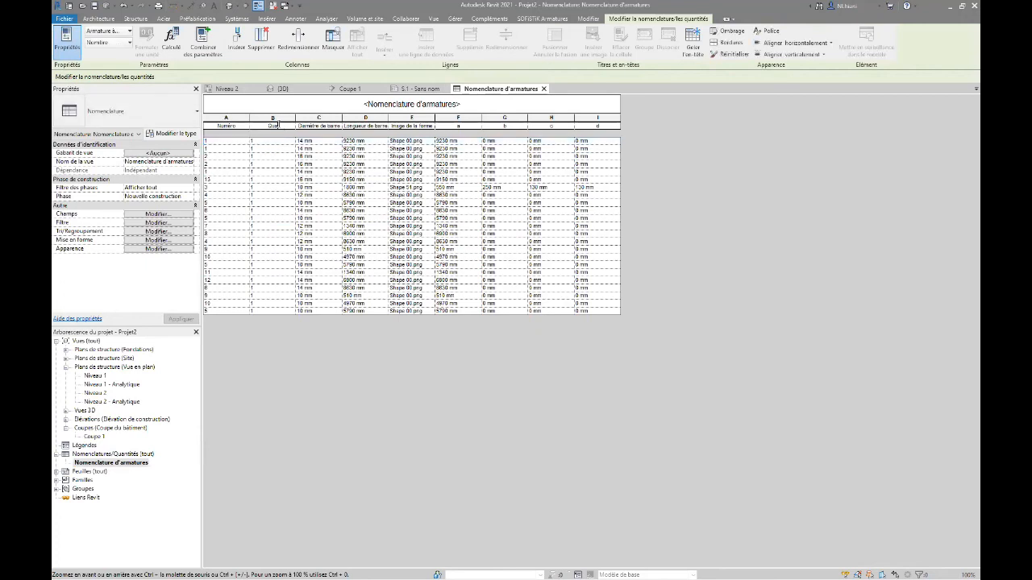
key("Return")
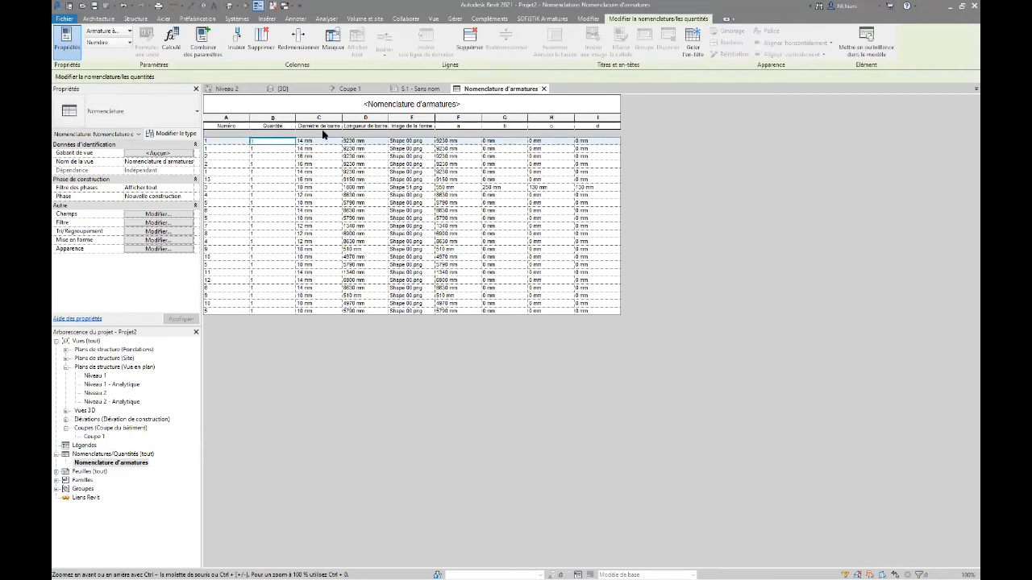
Step: Shorten the bar diameter column heading to Diamètre and check the renamed headings on sheet S.1
left_click(318, 126)
key("shift+Home")
key("shift+End")
key("BackSpace")
key("Return")
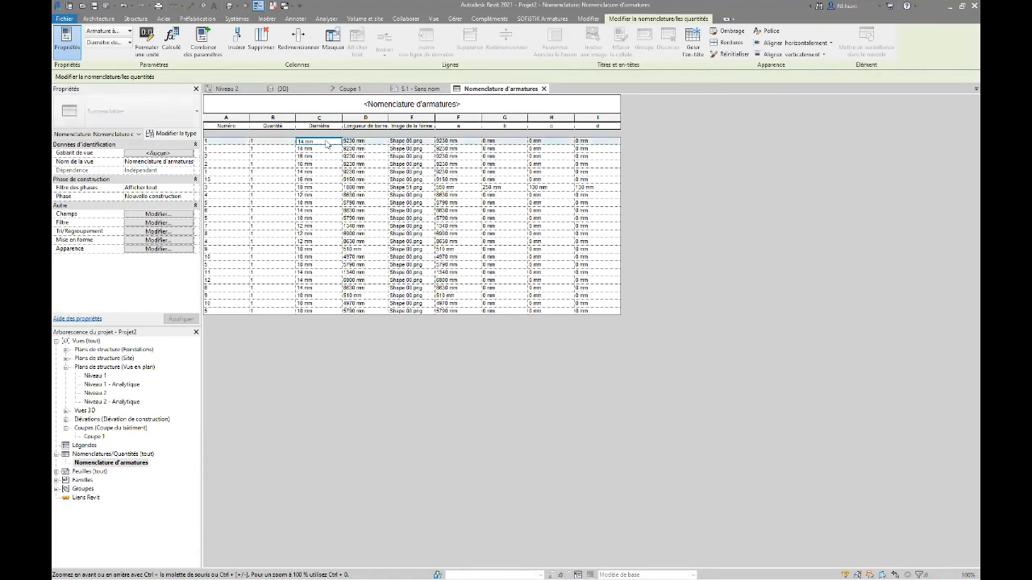
left_click(397, 89)
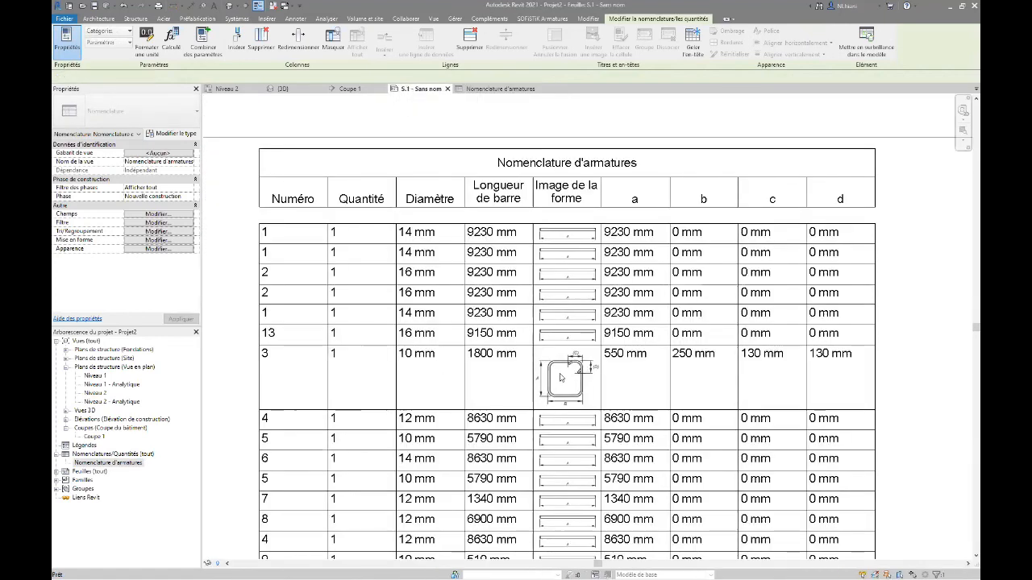
left_click(399, 272)
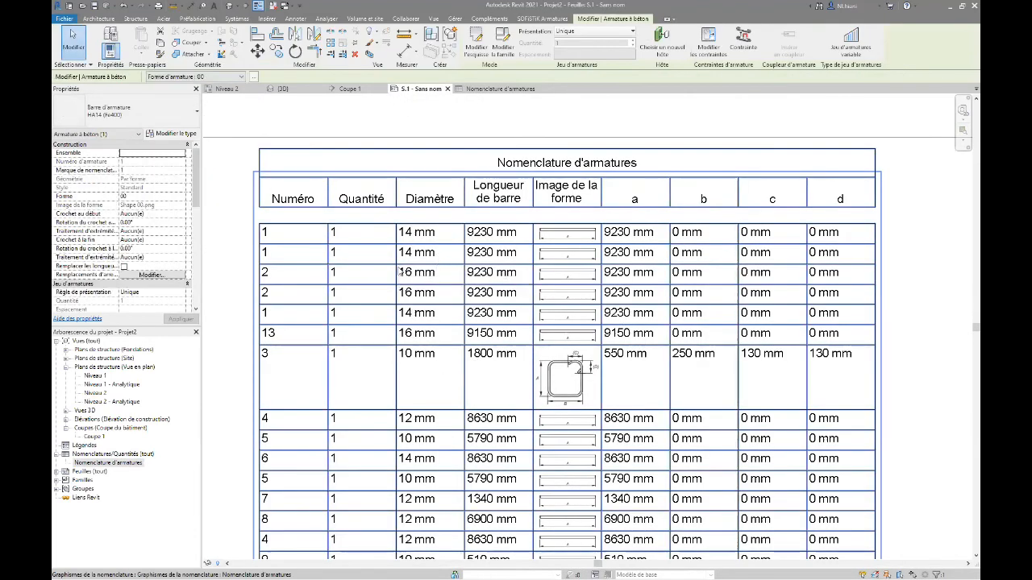
scroll(400, 272, "down", 2)
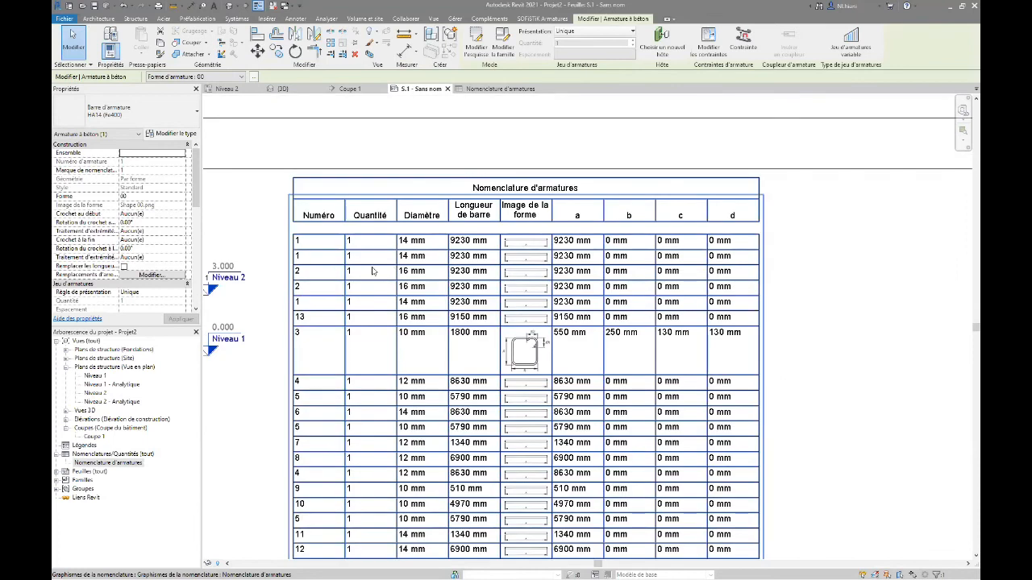
Step: Extend the short HA16 bar in the Niveau 2 plan so its left end aligns with the neighbouring beam bars inside the column
left_click(480, 90)
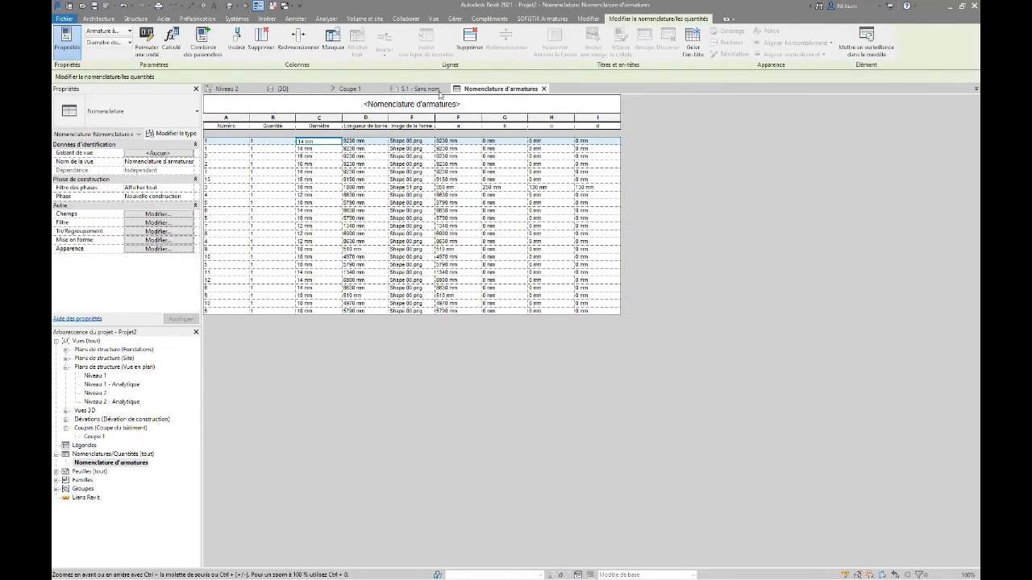
left_click(227, 88)
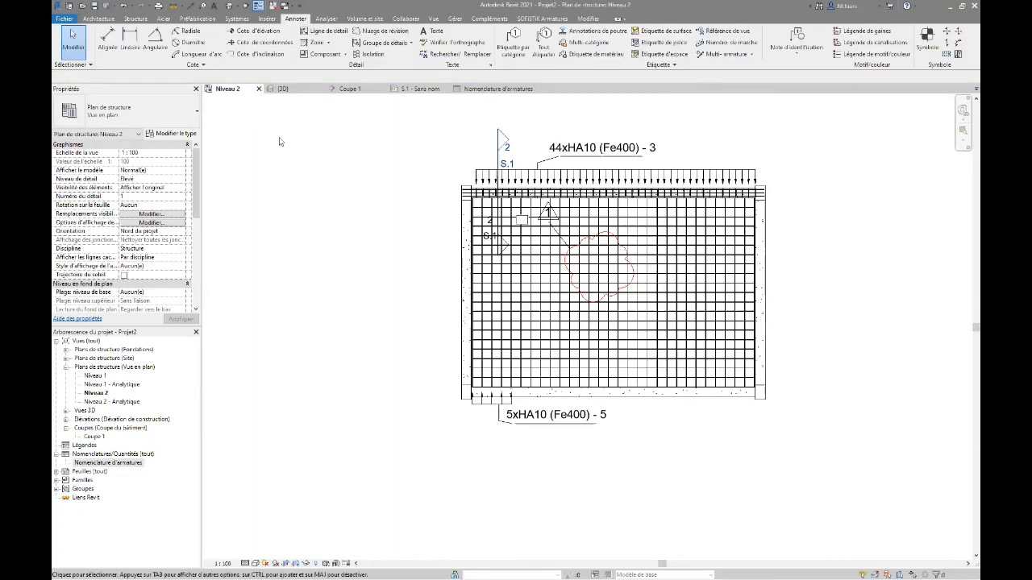
scroll(452, 196, "up", 6)
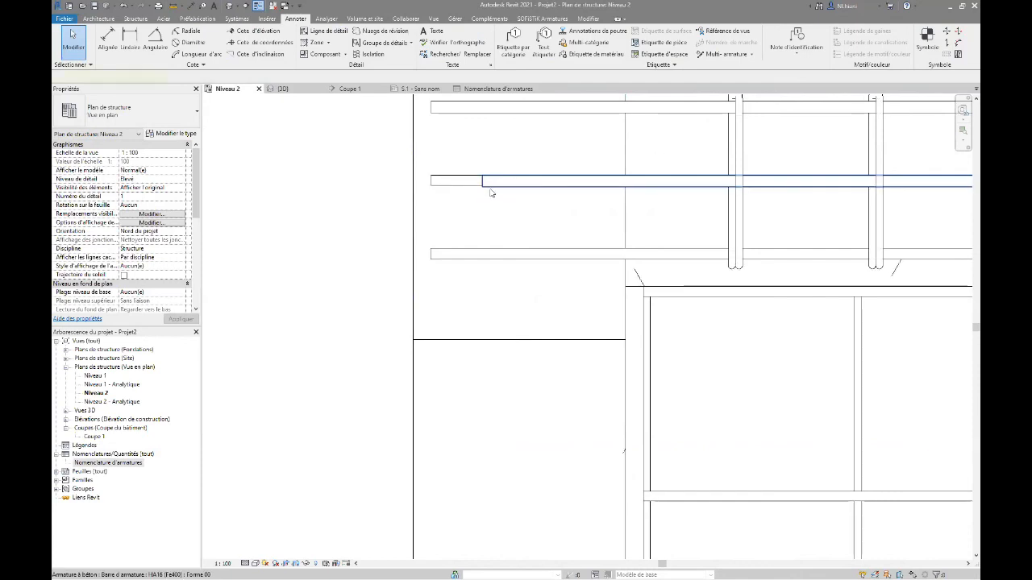
left_click(491, 193)
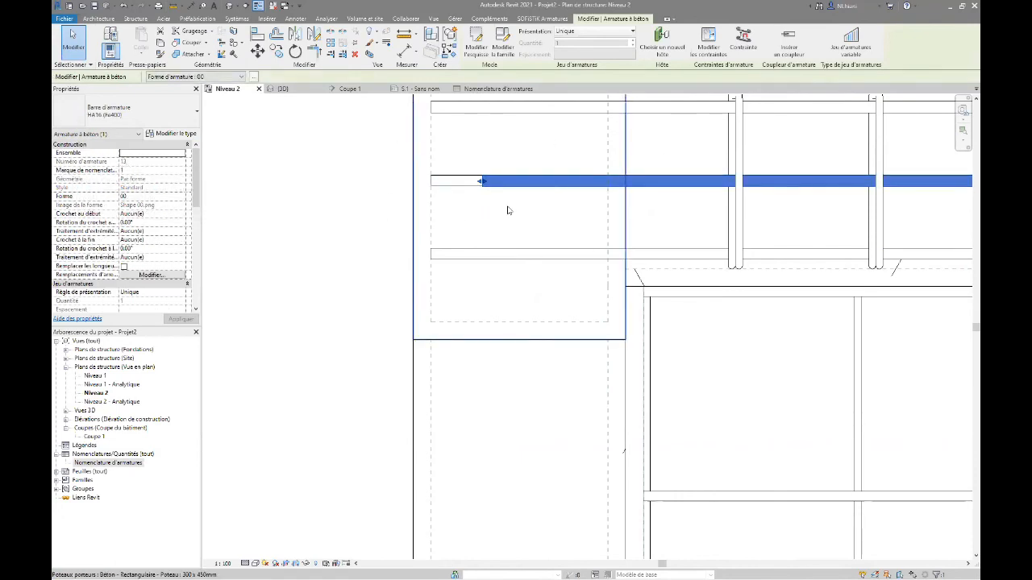
left_click_drag(482, 183, 431, 181)
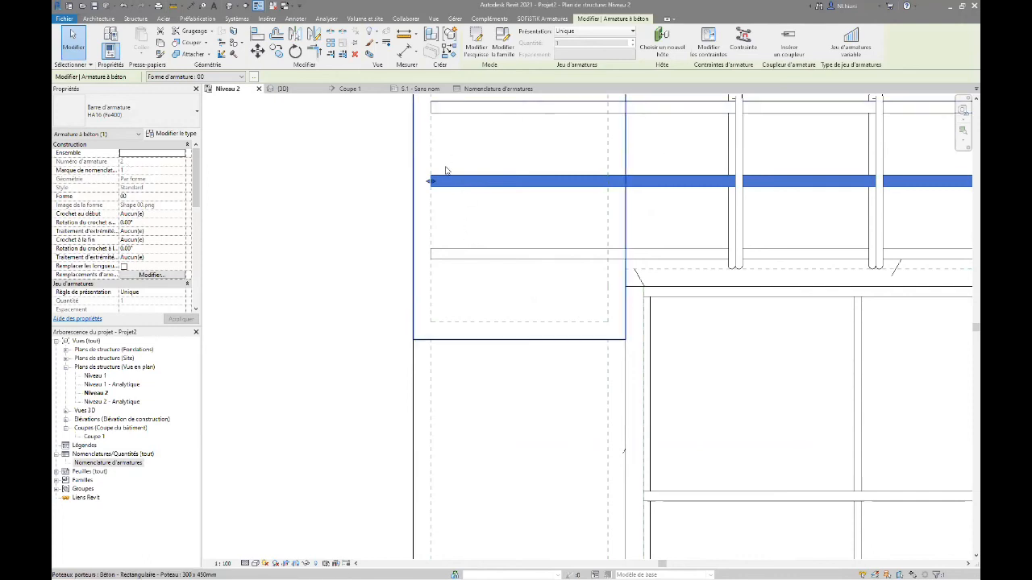
Step: Sort the Nomenclature d'armatures schedule by Numéro d'armature in ascending order
left_click(456, 91)
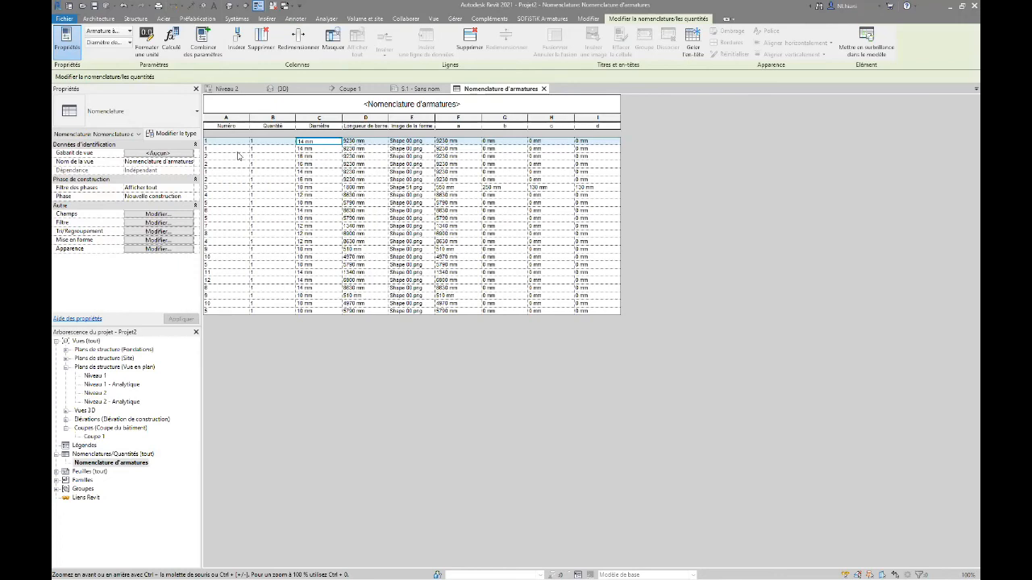
left_click(148, 231)
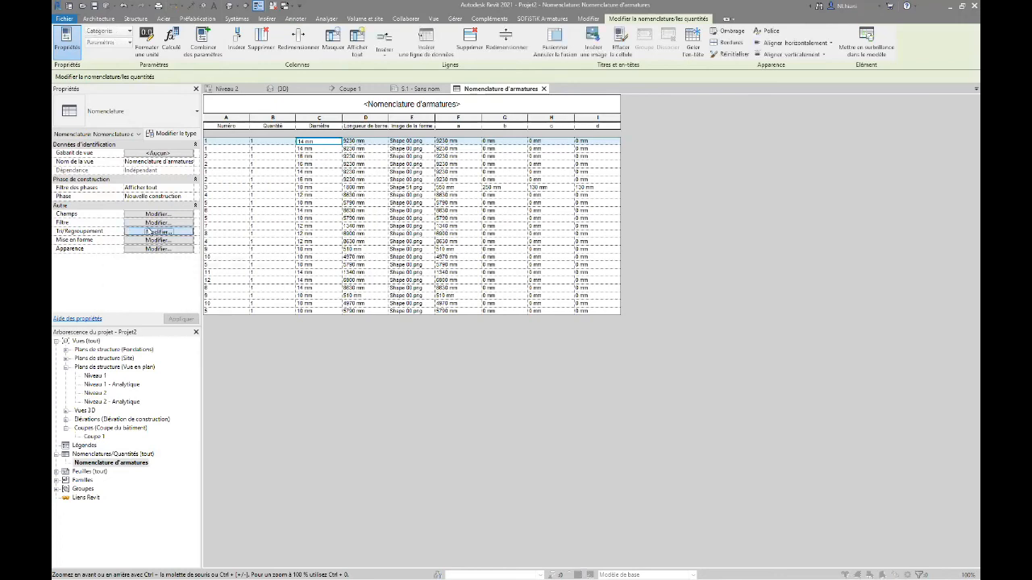
left_click(470, 209)
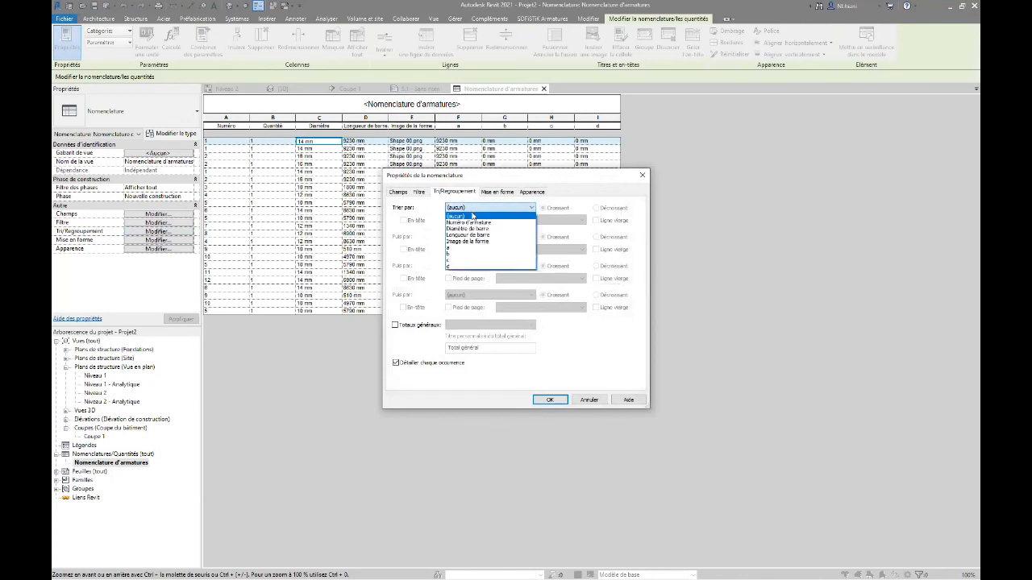
left_click(470, 224)
left_click(550, 400)
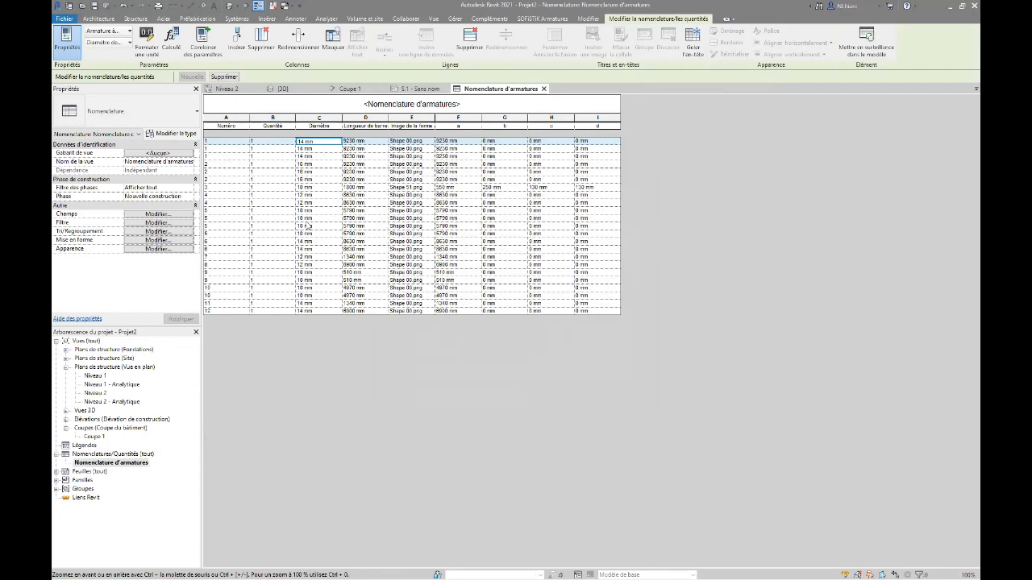
Step: Check the sorted schedule on sheet S.1 and examine the beam bars in the Niveau 2 plan
left_click(423, 90)
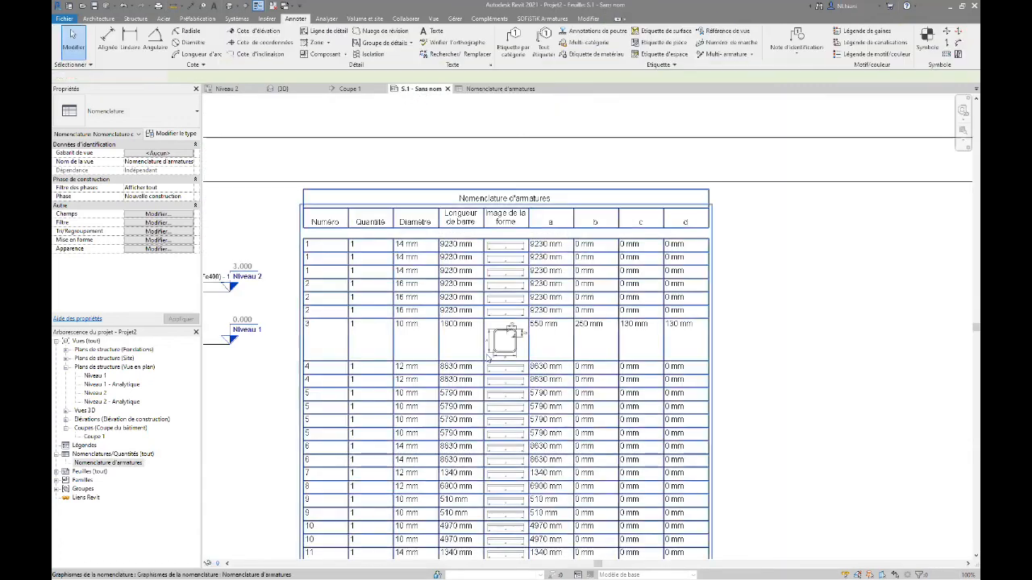
scroll(425, 329, "down", 3)
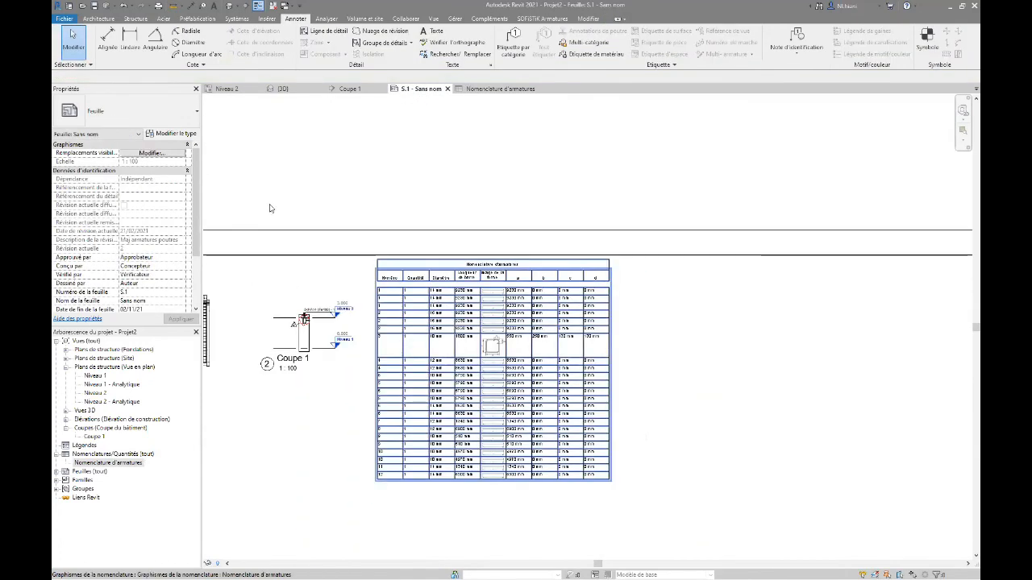
left_click(227, 88)
scroll(511, 345, "down", 3)
middle_click_drag(438, 308, 330, 297)
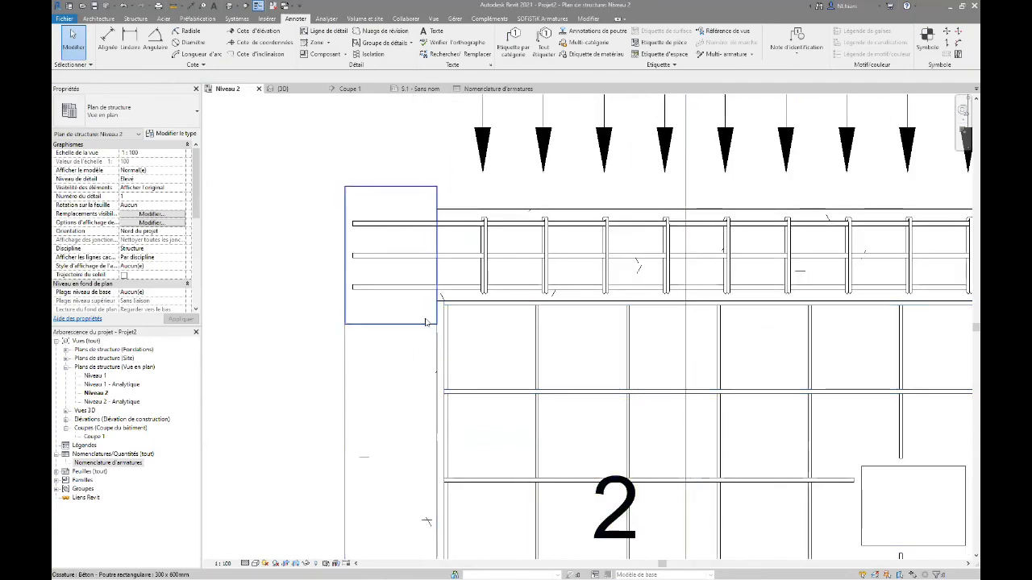
Step: Examine the report export settings of the Nomenclature d'armatures schedule, including save locations and the Texte délimité (*.txt) file type, without saving
left_click(493, 89)
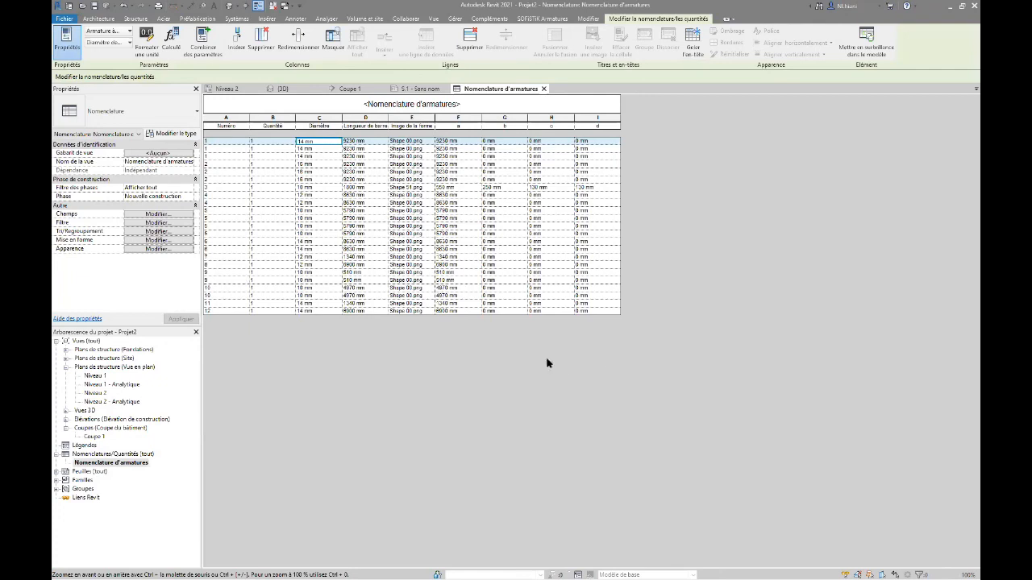
left_click(64, 20)
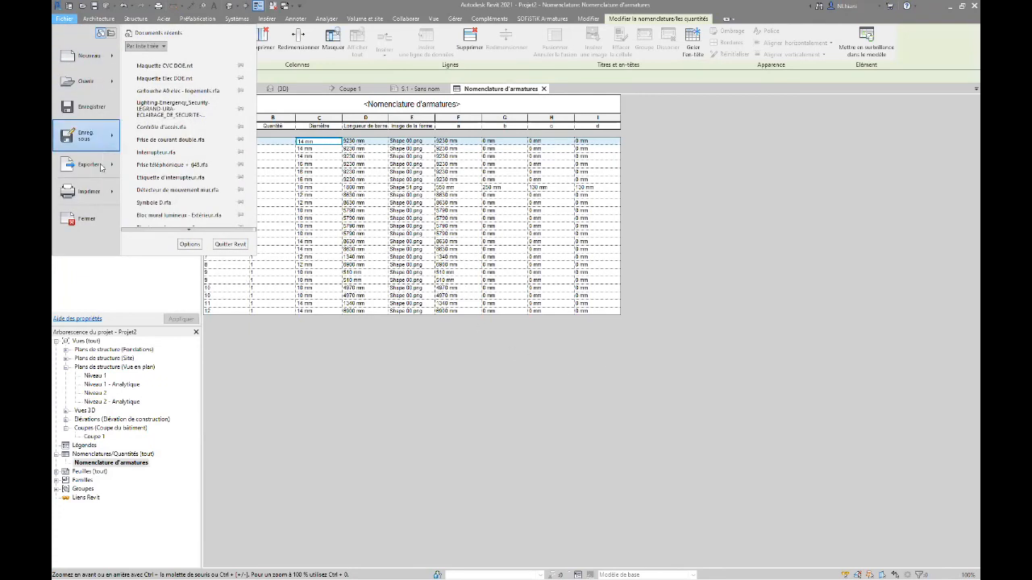
mouse_move(114, 170)
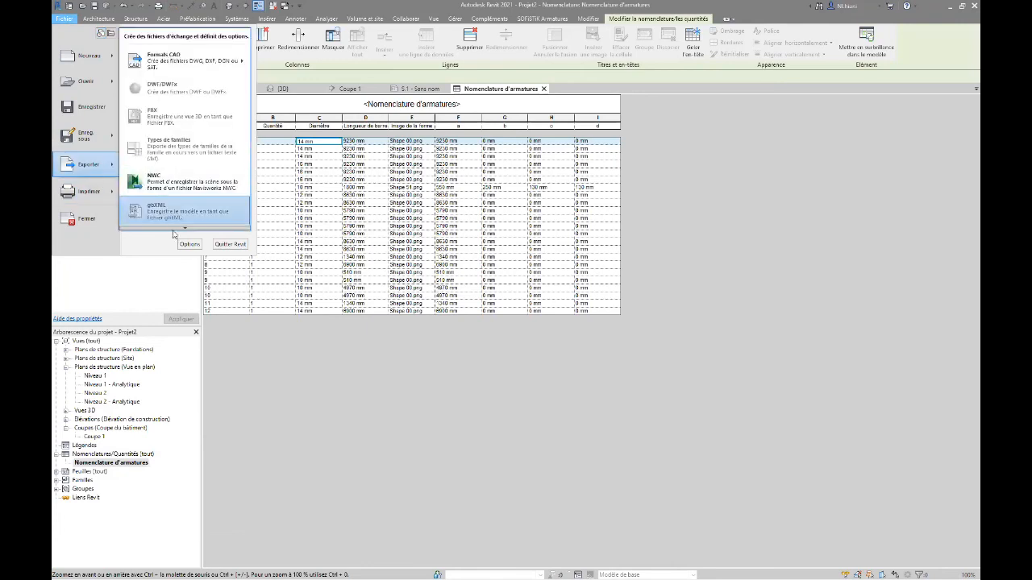
scroll(184, 231, "down", 4)
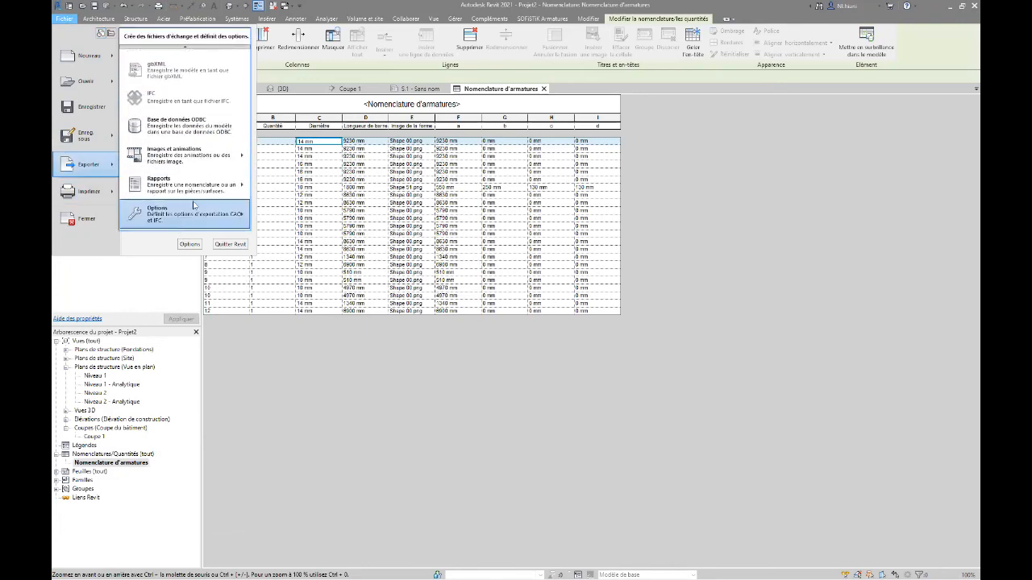
mouse_move(228, 188)
left_click(282, 177)
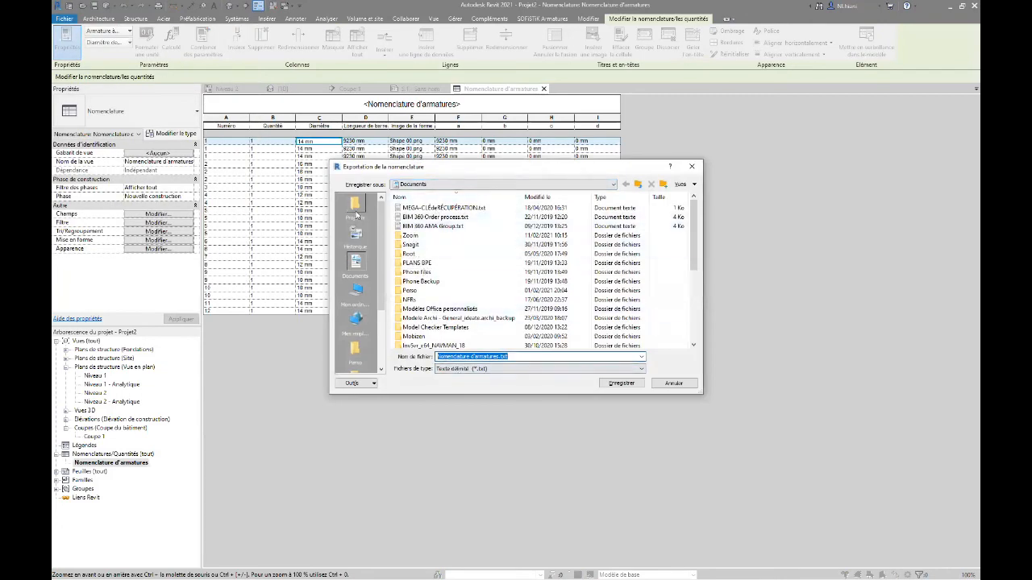
left_click(355, 208)
scroll(355, 229, "down", 3)
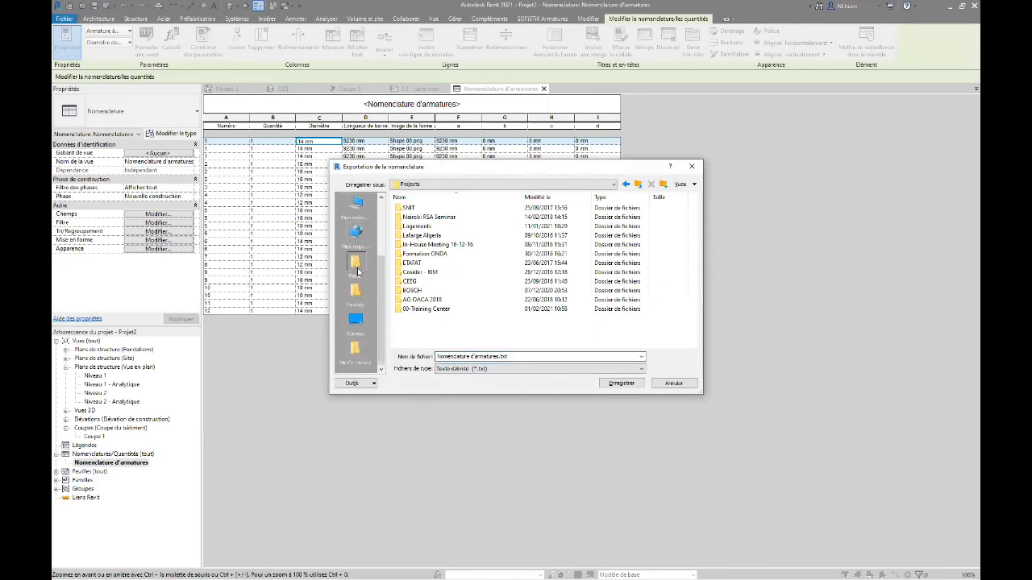
left_click(355, 262)
left_click(355, 205)
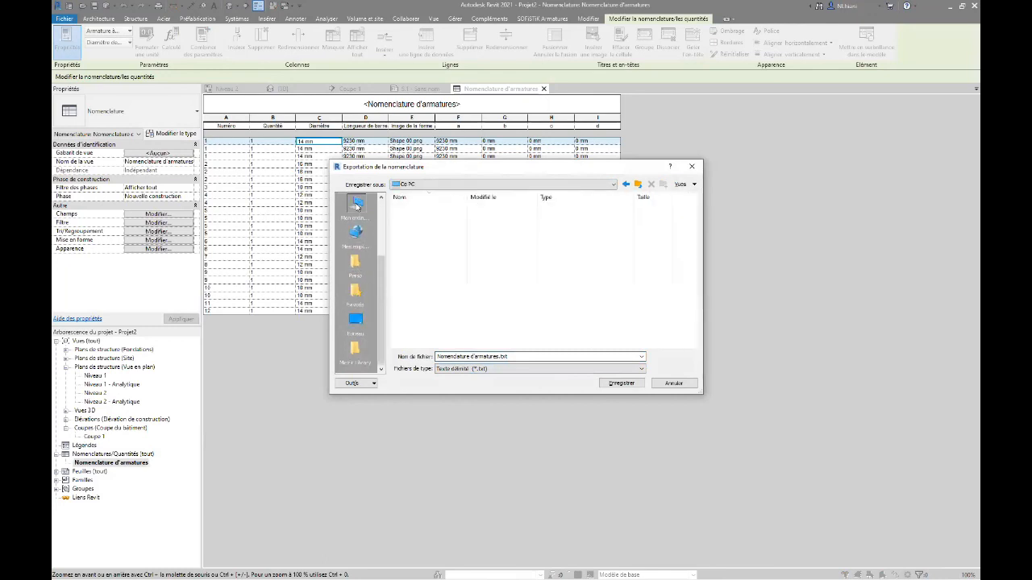
left_click(462, 368)
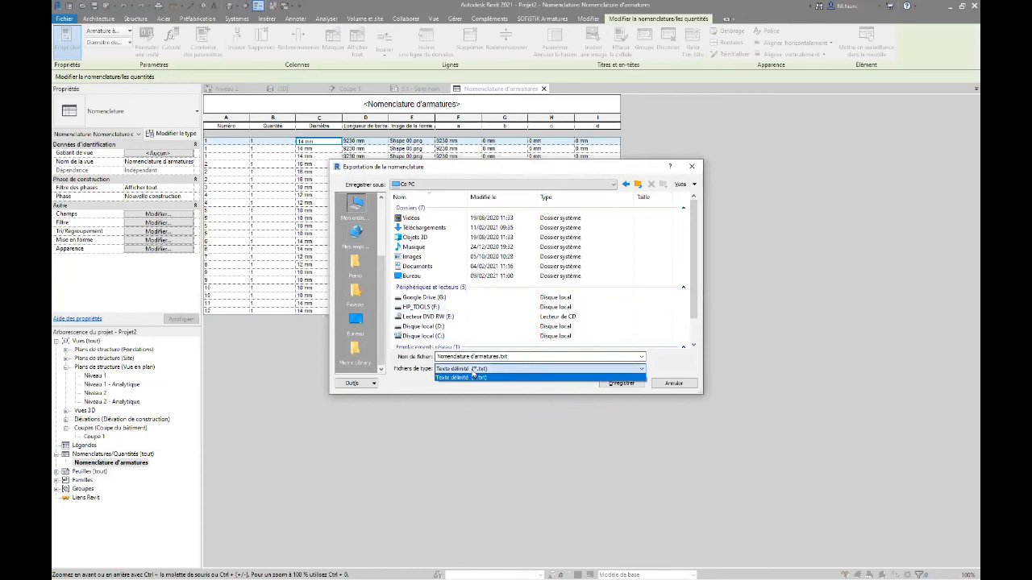
left_click(461, 378)
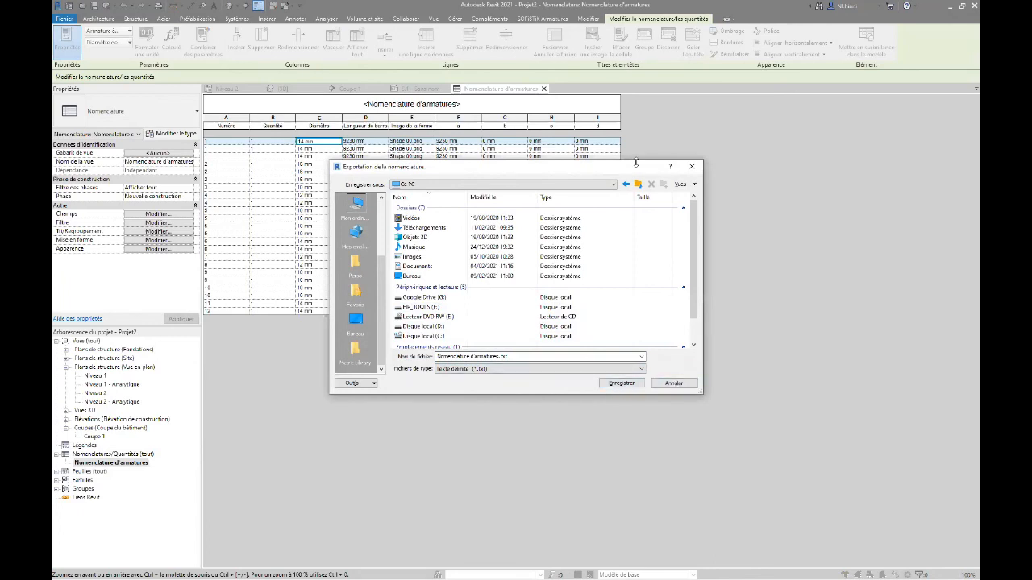
left_click(675, 385)
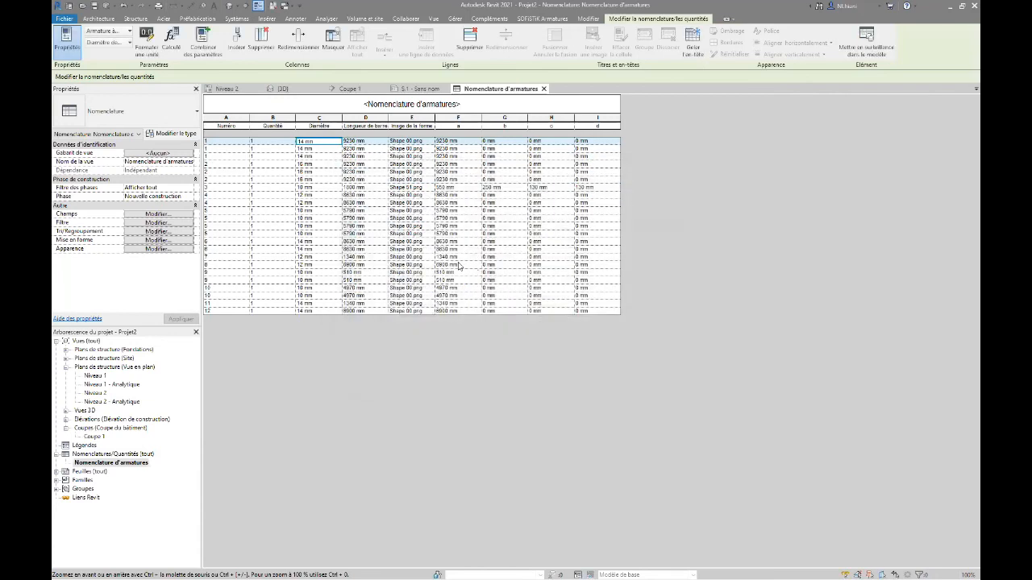
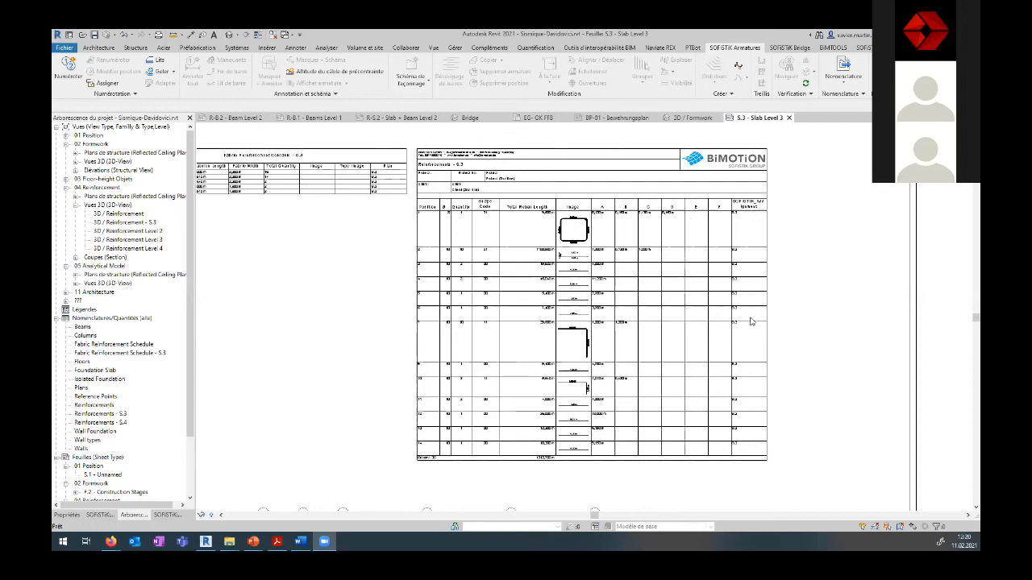
Step: Examine the reinforcement schedule on sheet S.3 - Slab Level 3 and open the Reinforcements - S.3 schedule
scroll(752, 319, "down", 2)
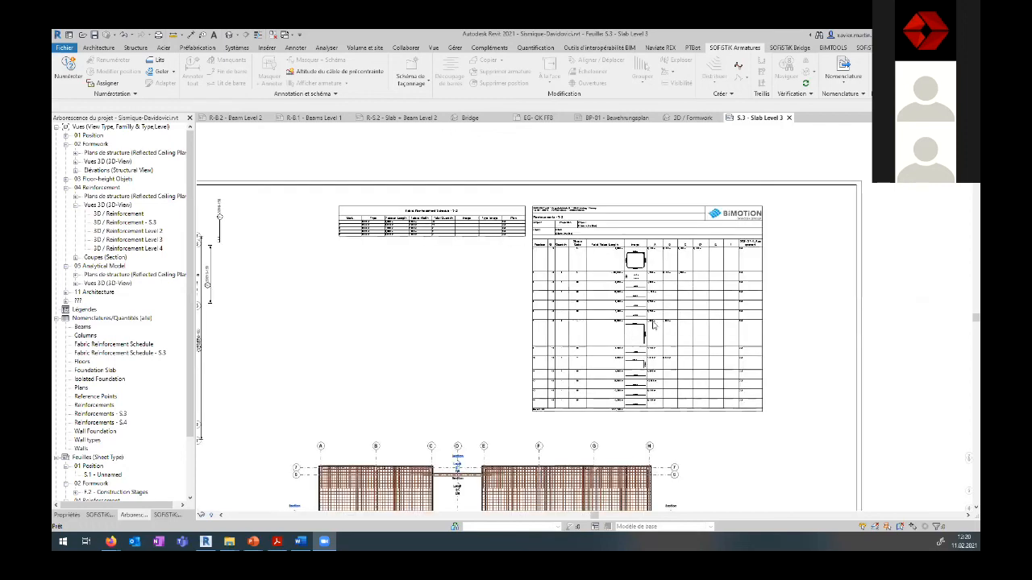
scroll(626, 337, "up", 2)
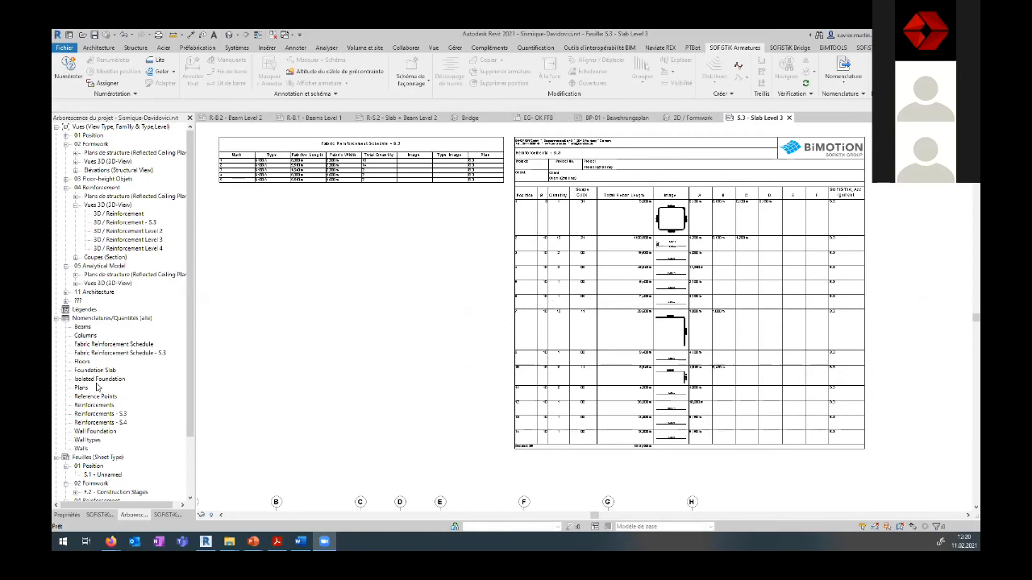
left_click(105, 414)
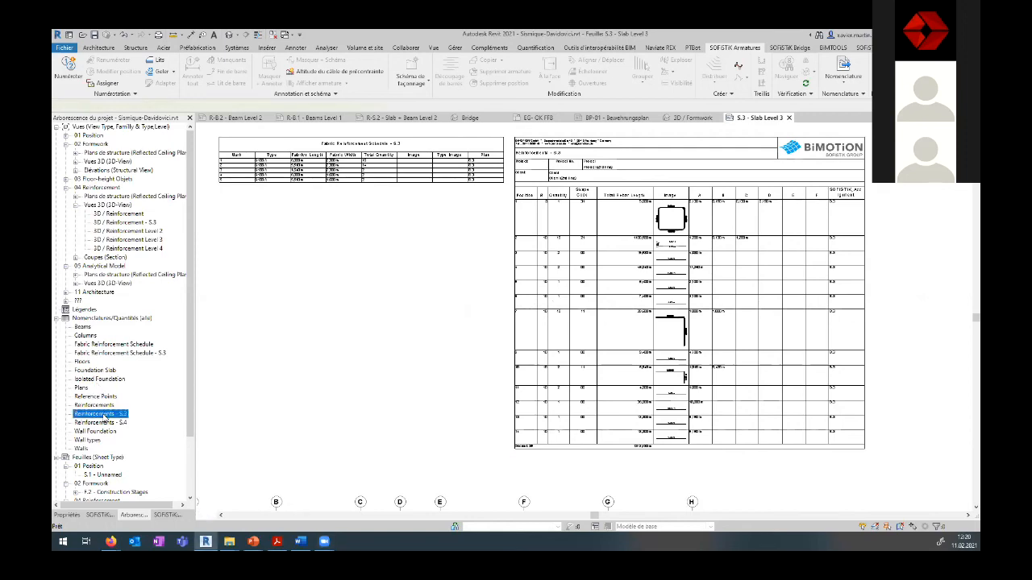
double_click(103, 414)
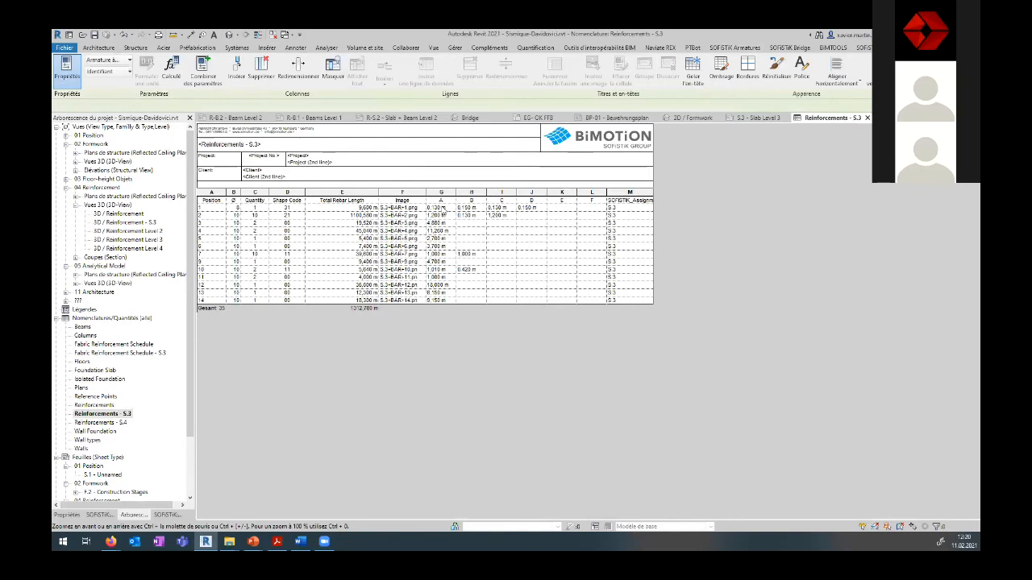
Step: Examine the available SOFiSTiK fields in the properties of the Reinforcements - S.3 schedule, leaving its settings as they are
left_click(67, 515)
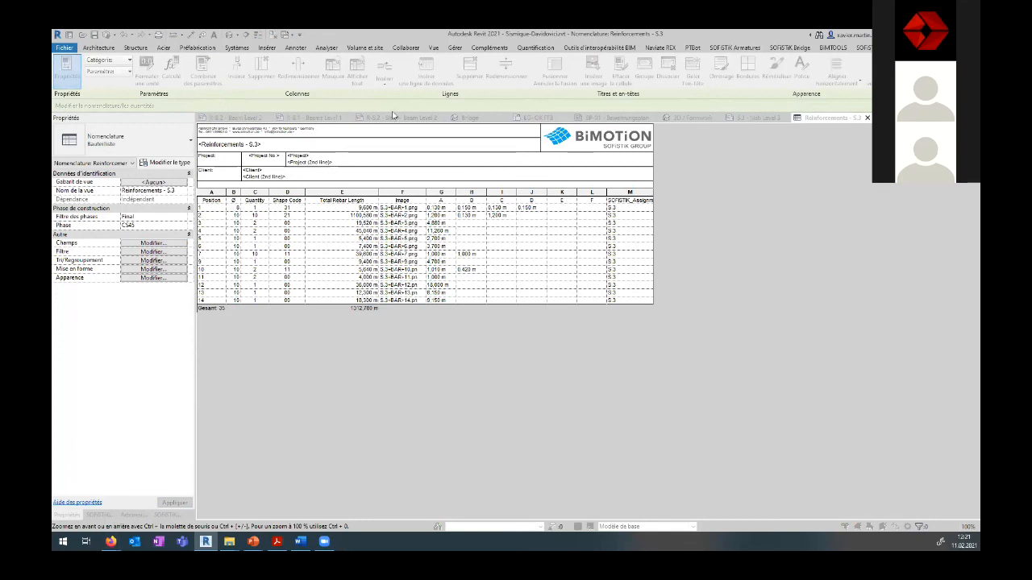
scroll(362, 226, "down", 10)
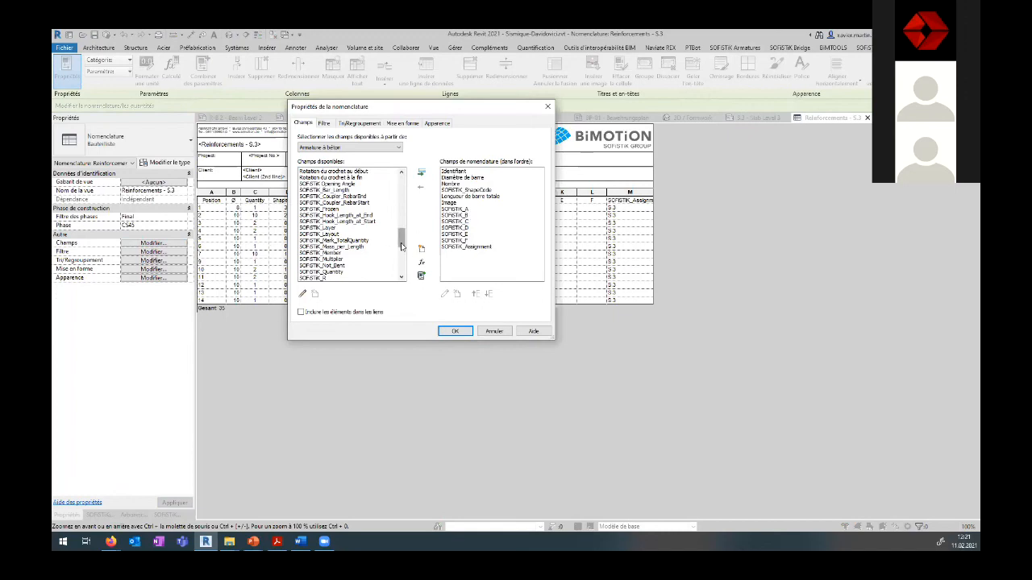
left_click_drag(401, 243, 400, 253)
scroll(358, 245, "down", 4)
scroll(351, 243, "up", 5)
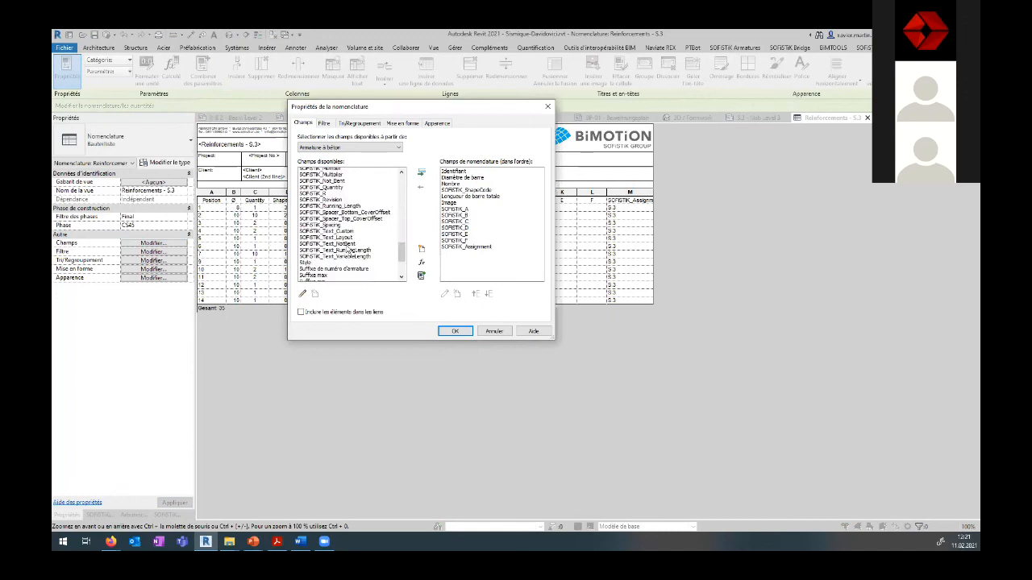
left_click(488, 331)
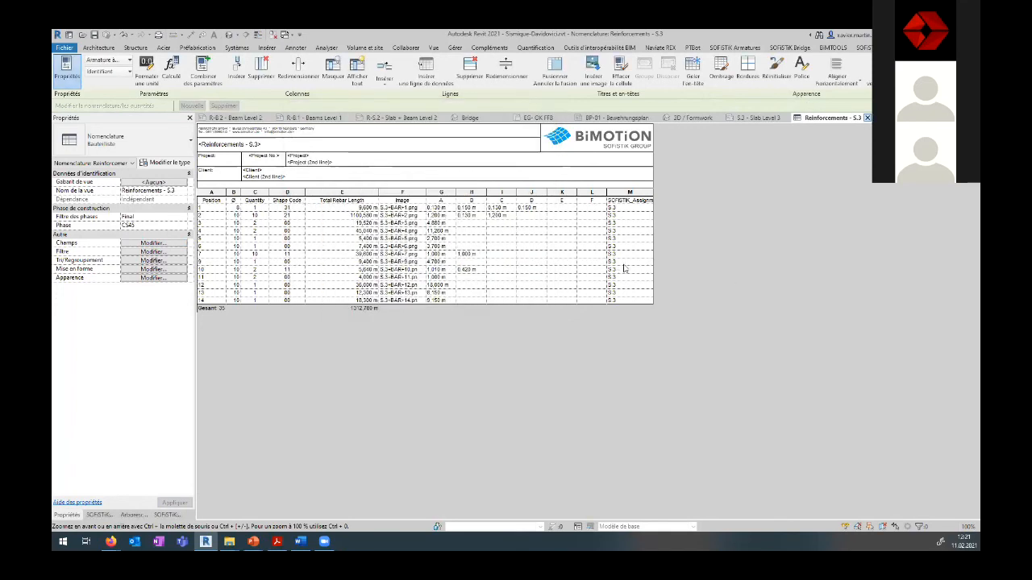
Step: Close the Reinforcements - S.3 schedule and examine the bar shape images in the schedule placed on sheet S.3
left_click(866, 117)
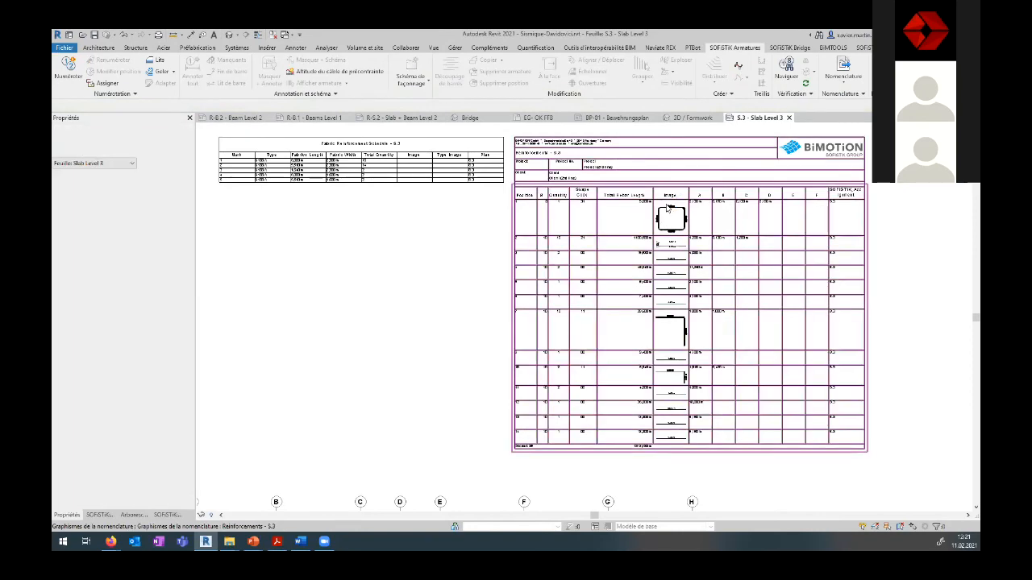
scroll(692, 223, "up", 3)
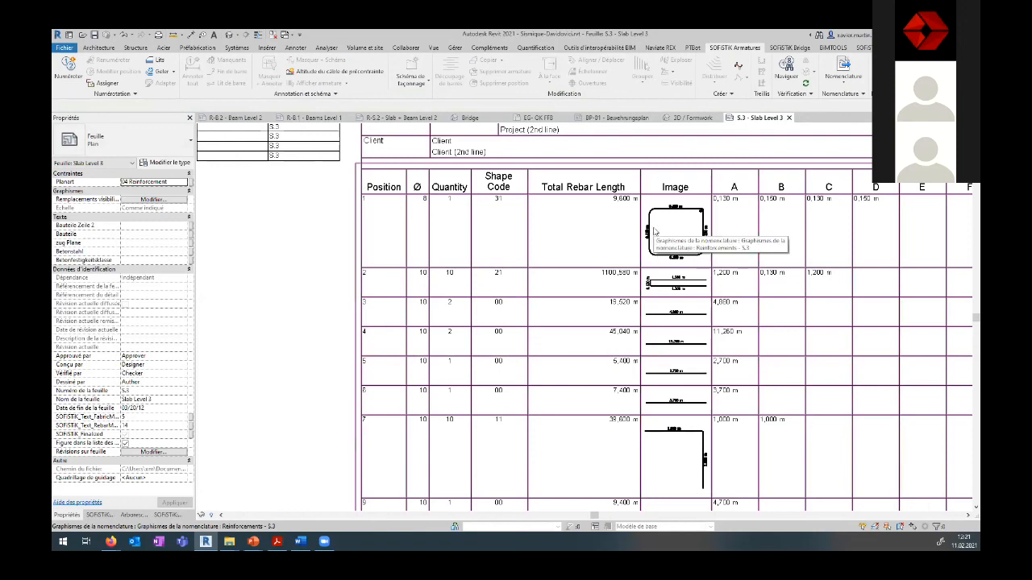
scroll(687, 223, "up", 4)
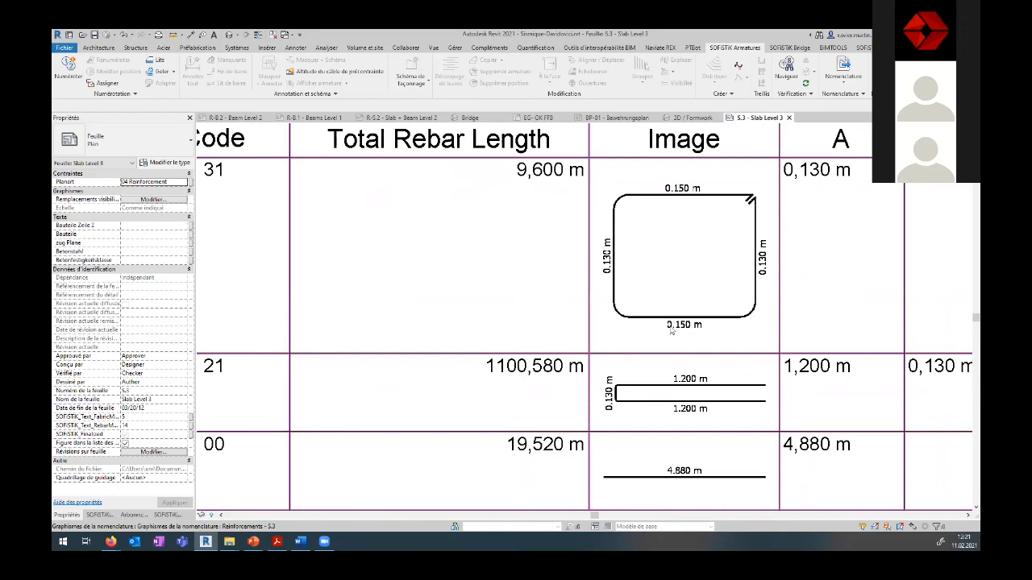
scroll(671, 330, "down", 6)
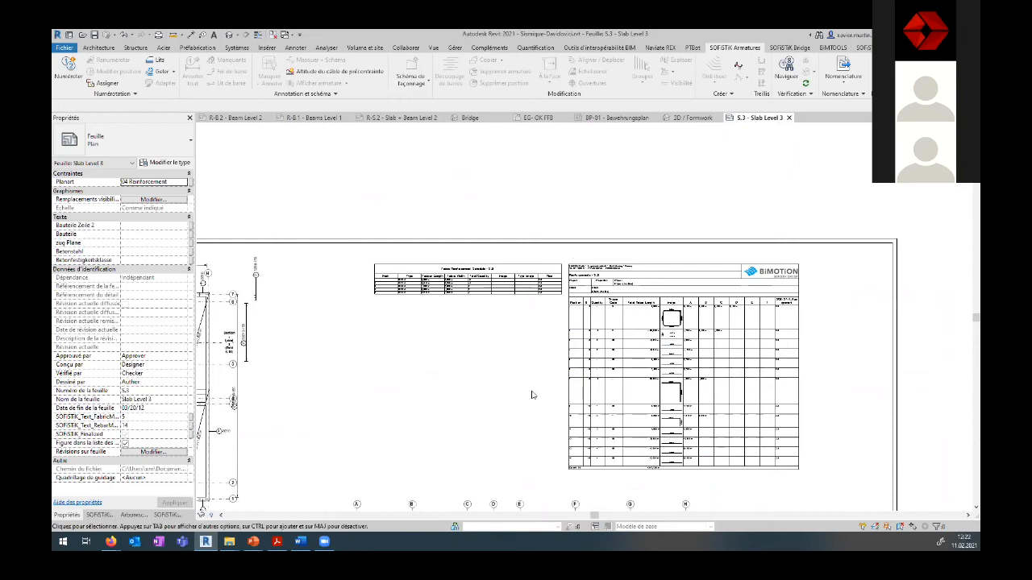
Step: Generate the Word reinforcement schedule for all revisions of sheet S.3 and review its rebar bending schedule and fabric cut list
left_click(844, 83)
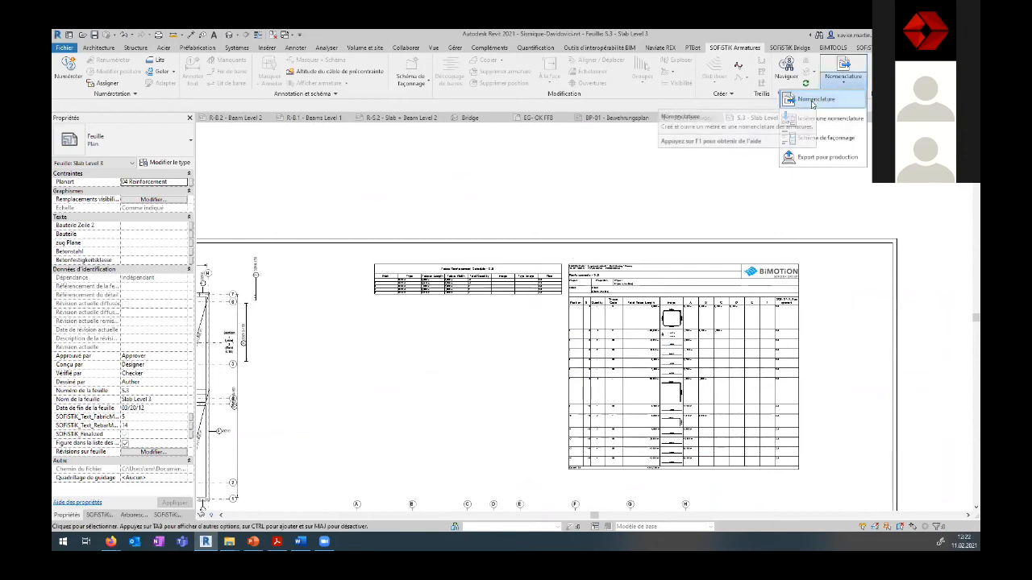
left_click(814, 99)
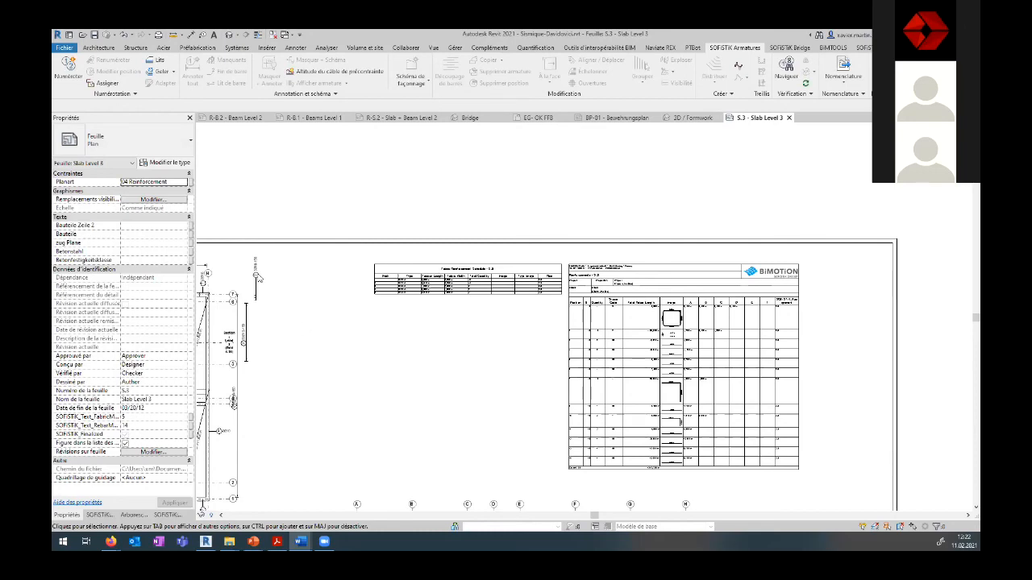
scroll(316, 390, "down", 2)
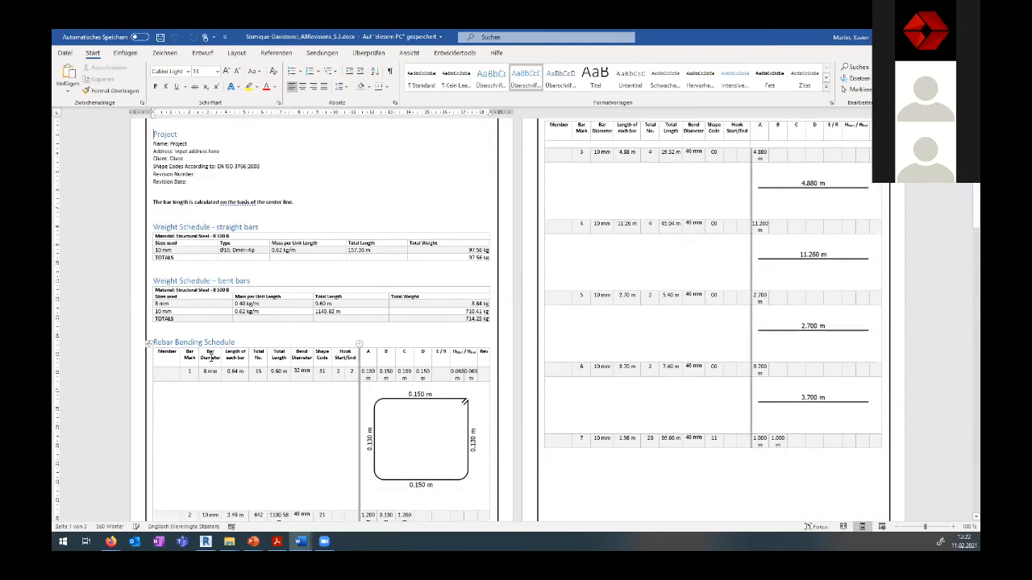
scroll(690, 371, "down", 5)
scroll(688, 374, "down", 15)
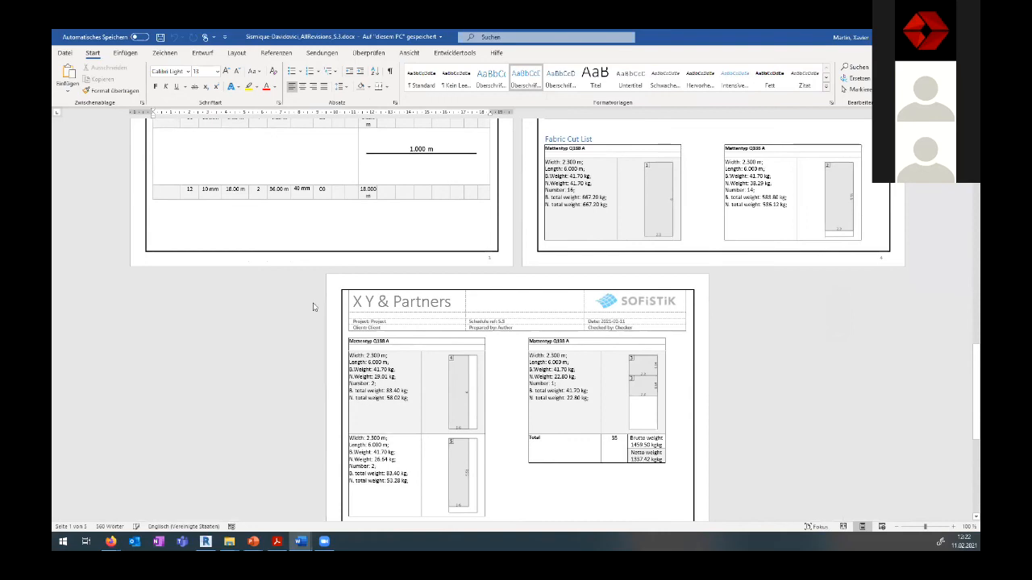
scroll(369, 343, "up", 7)
scroll(369, 343, "up", 10)
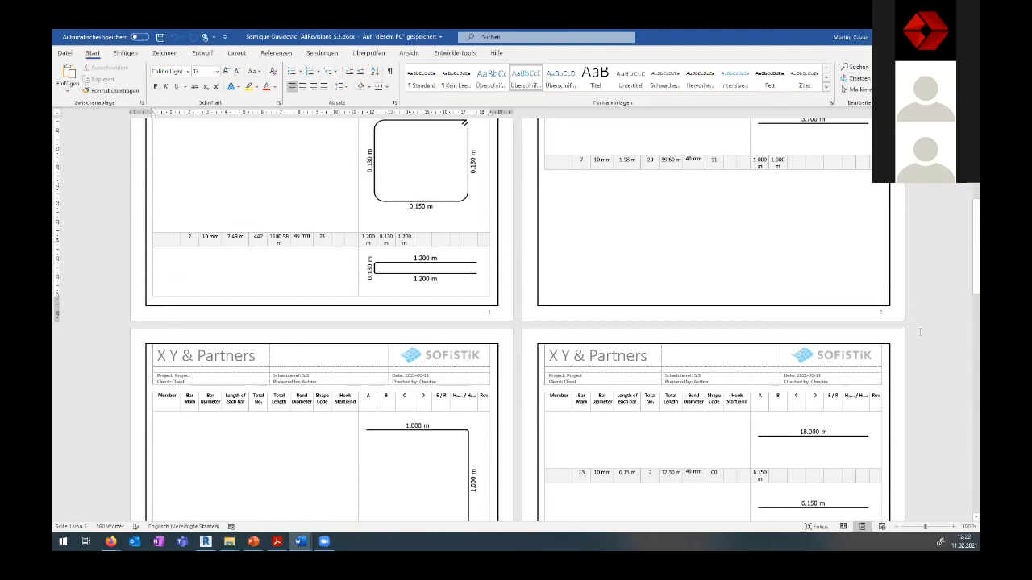
scroll(964, 223, "up", 1)
scroll(339, 257, "up", 6)
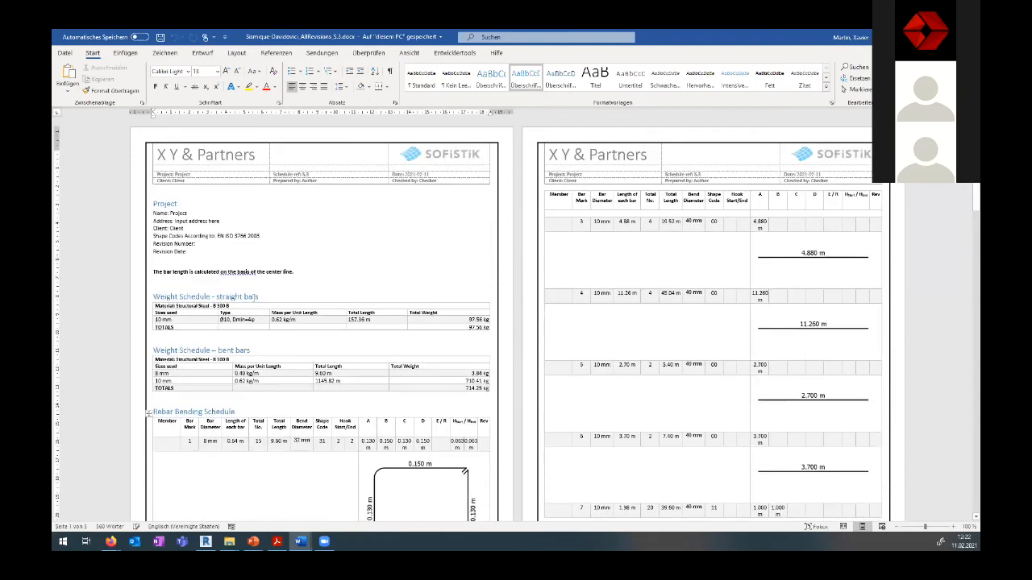
Step: Highlight the straight-bar and bent-bar weight schedule headings and the bent bars' total weights in the Word document
left_click_drag(172, 291, 260, 297)
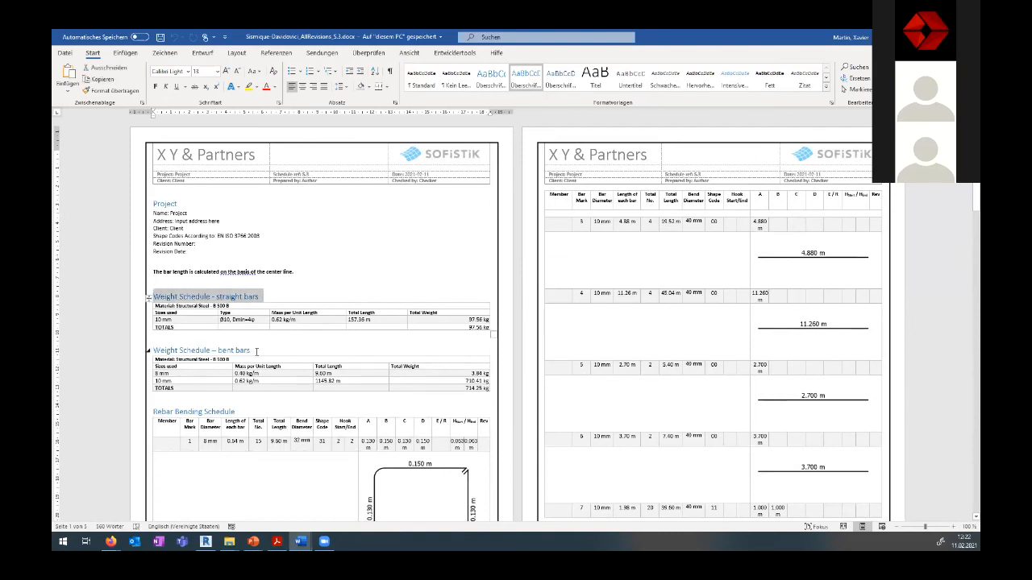
left_click_drag(155, 350, 255, 351)
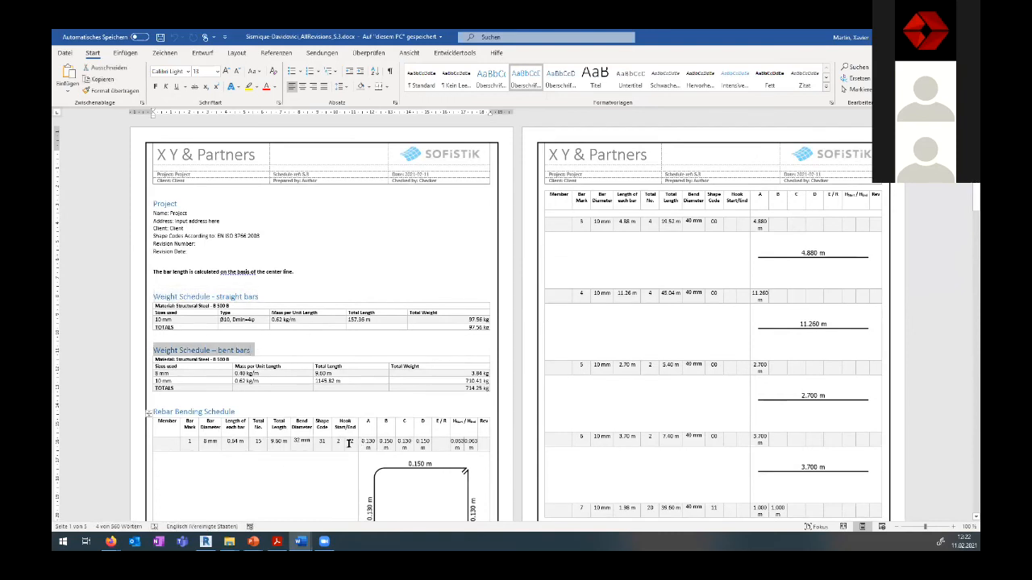
left_click_drag(465, 380, 486, 390)
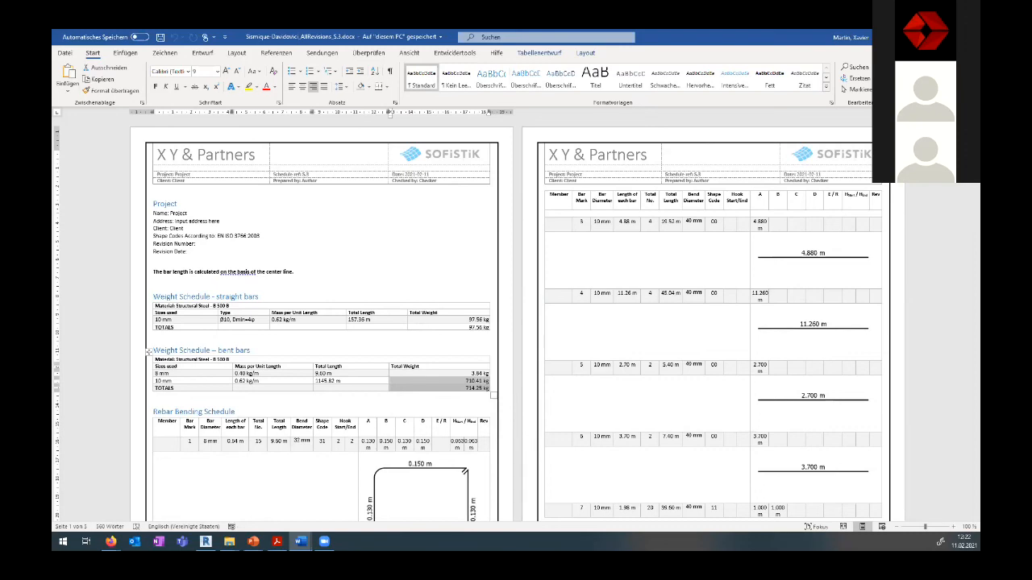
Step: Switch to Revit and generate the Nomenclature for sheet BP-01 - Bewehrungsplan, limited to the revision Ord. 2 - Anpassung Abmessungen Geschoss
key("alt+Tab")
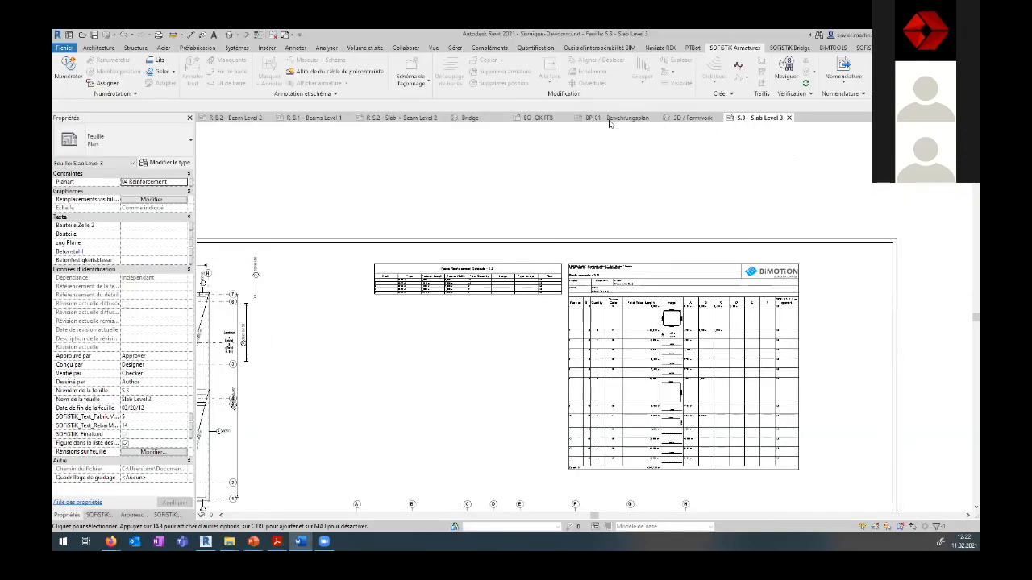
left_click(611, 120)
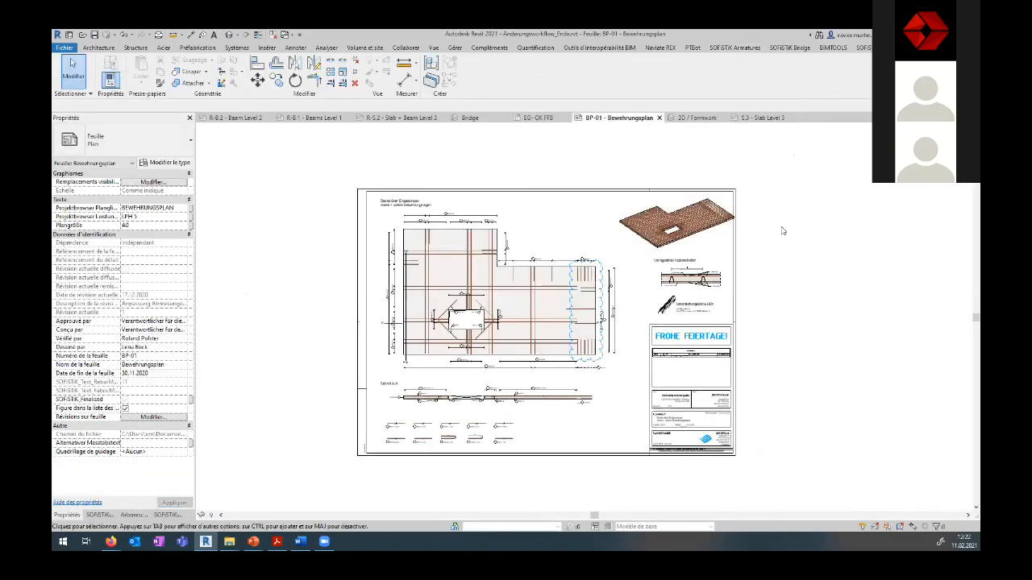
left_click(734, 48)
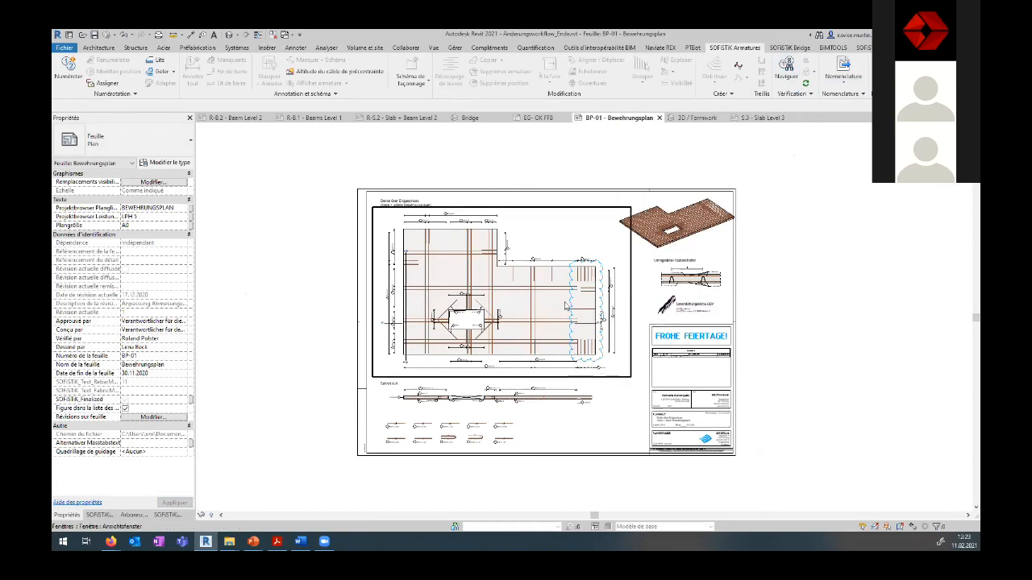
left_click(843, 79)
left_click(826, 104)
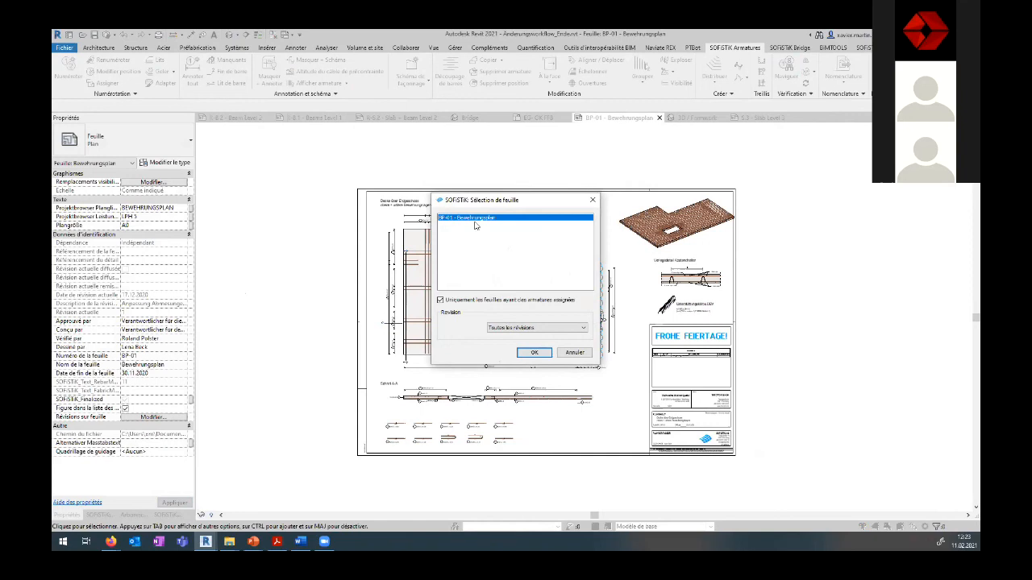
left_click(520, 327)
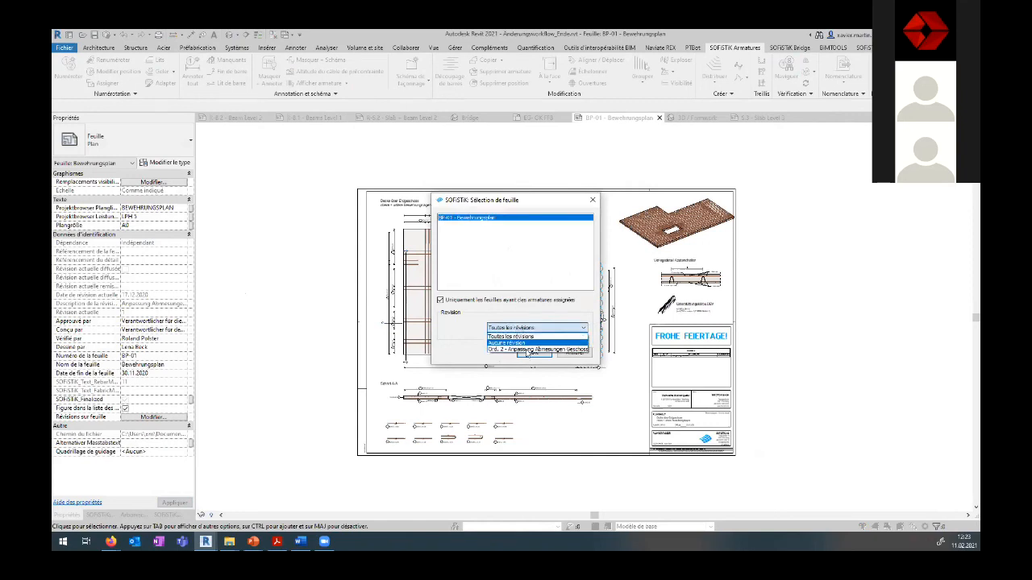
left_click(543, 348)
left_click(538, 353)
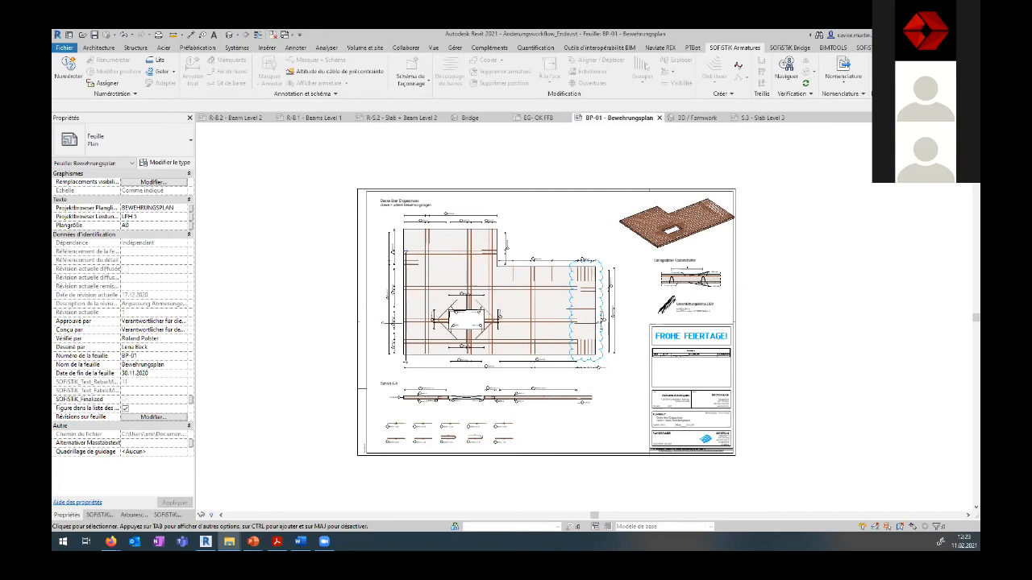
Step: Switch to Word and review the Mengenliste and Biegeliste of the BP-01 revision schedule, then return to Revit
left_click(300, 541)
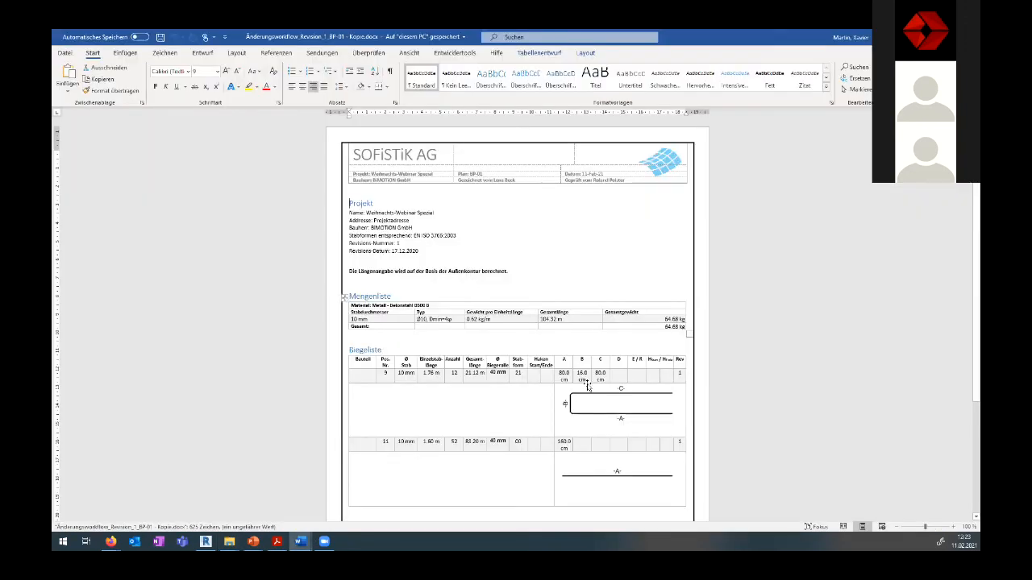
scroll(385, 312, "down", 2)
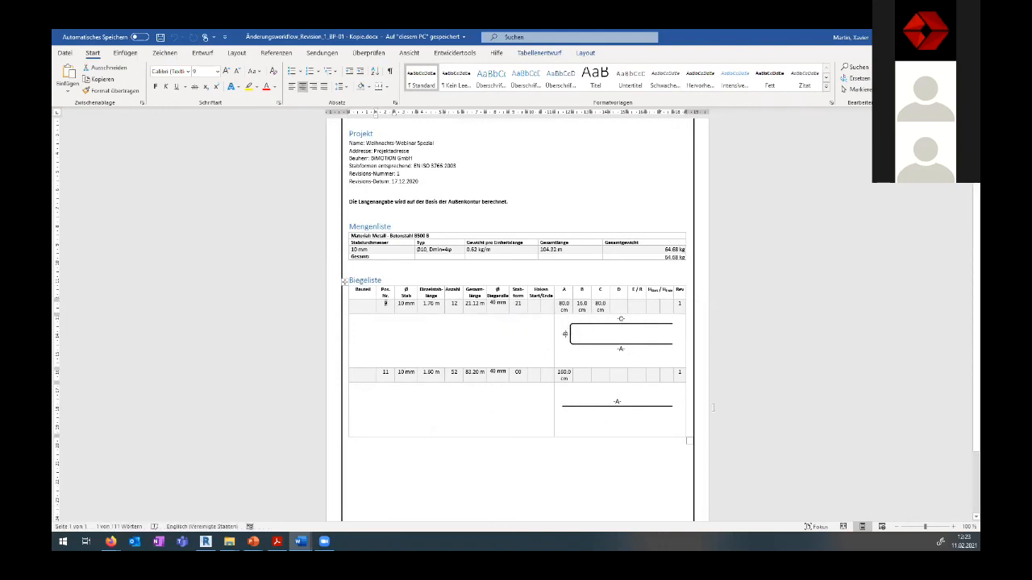
scroll(631, 408, "down", 2)
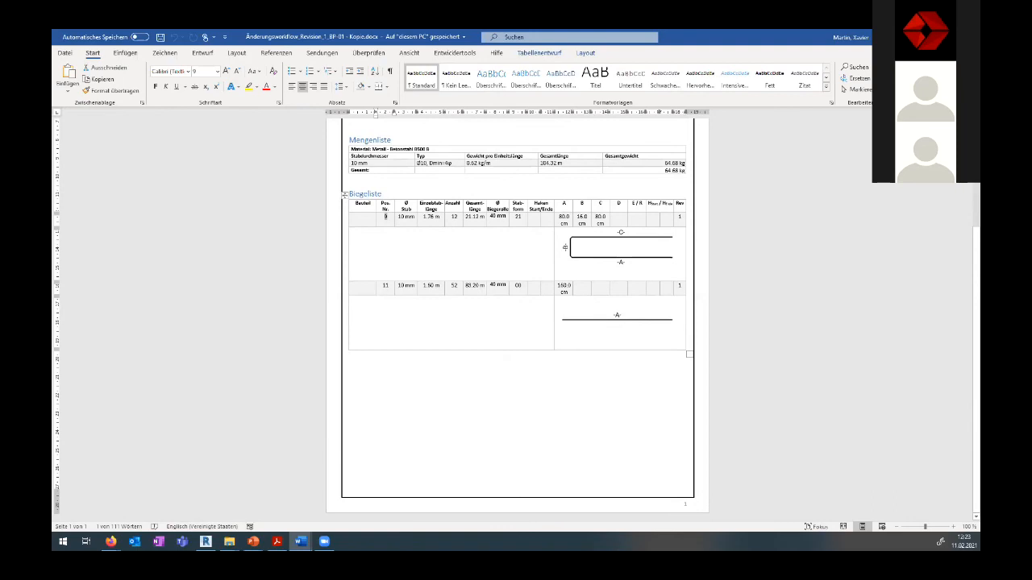
left_click(925, 37)
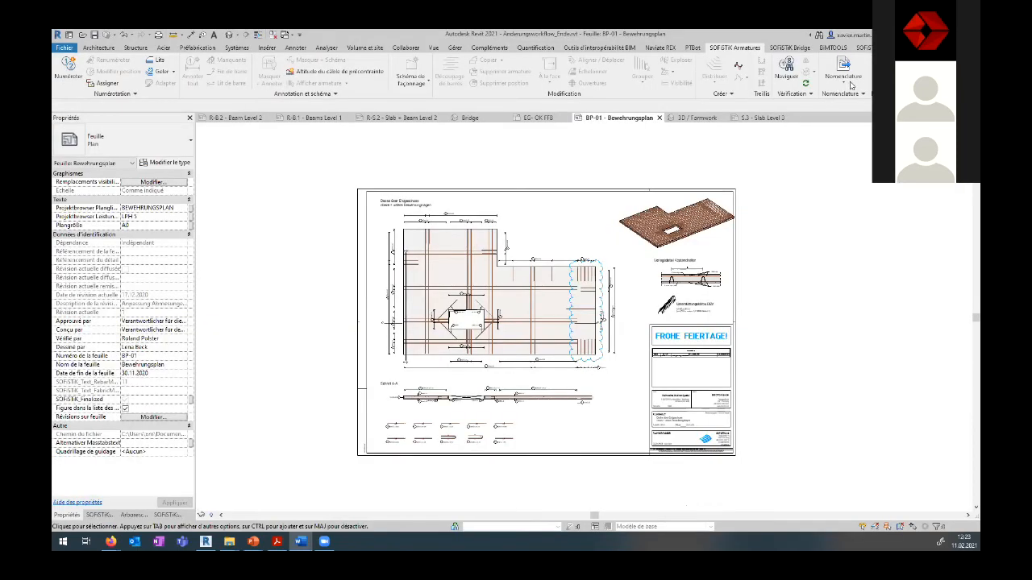
Step: Look over the schedule commands, including Insérer une nomenclature, and switch to the Nomenclatures slide in PowerPoint
left_click(843, 73)
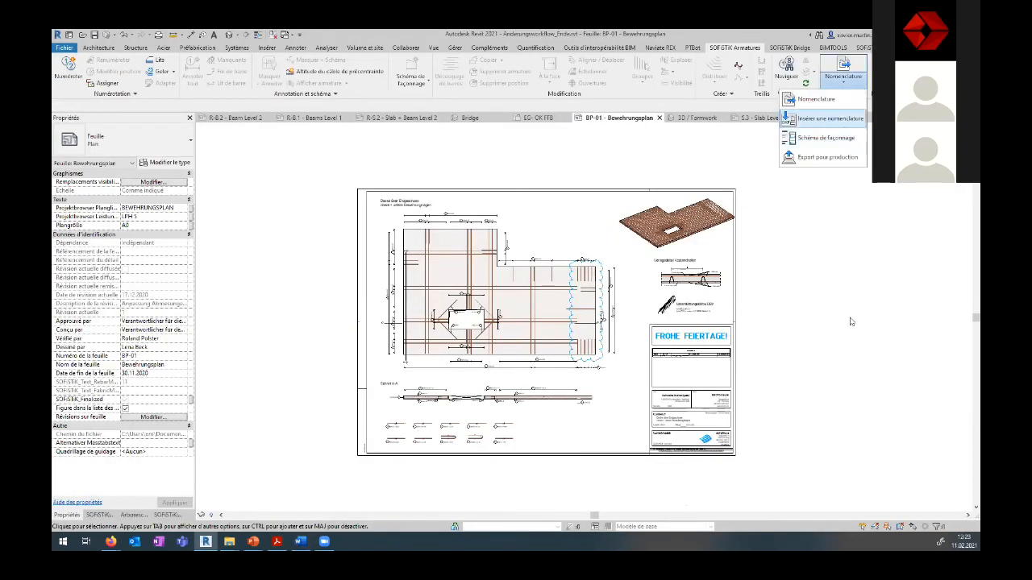
left_click(806, 116)
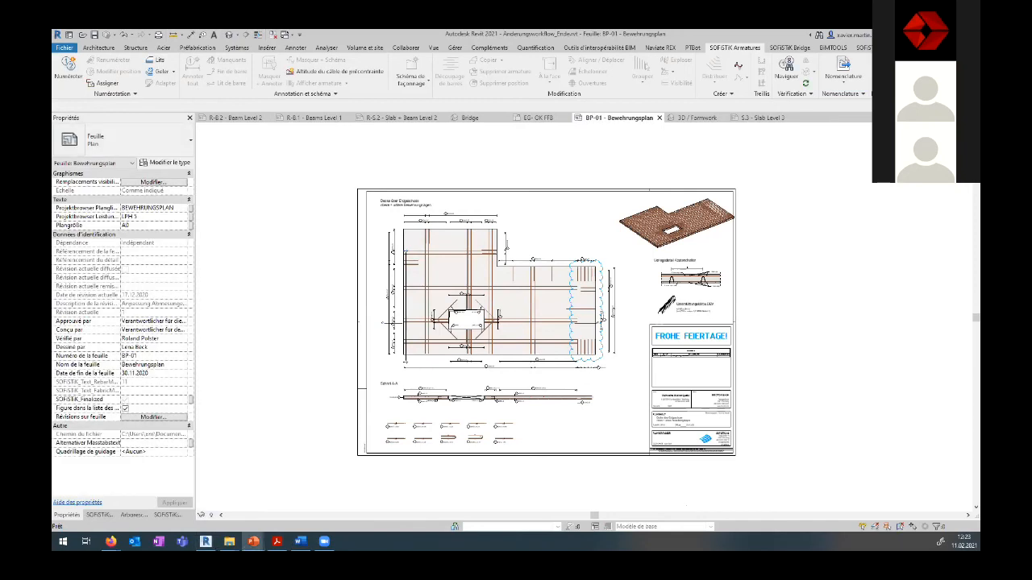
left_click(254, 541)
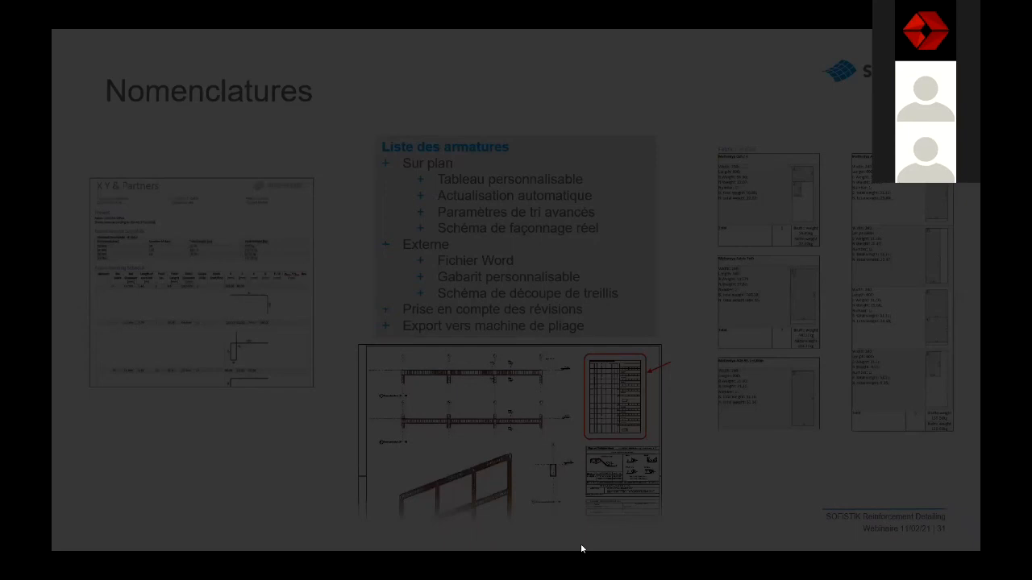